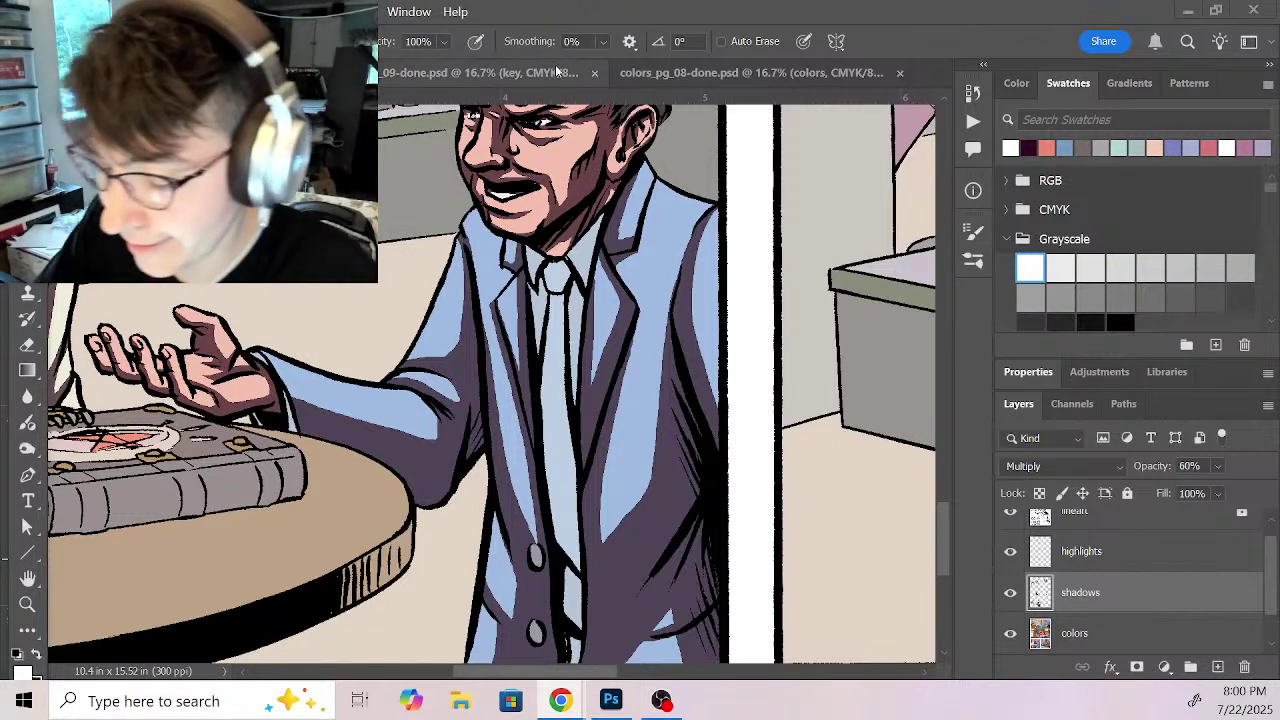
Step: Switch to the colors_pg_08-done.psd document and make its colors layer active
left_click(732, 76)
key("alt+bracketleft")
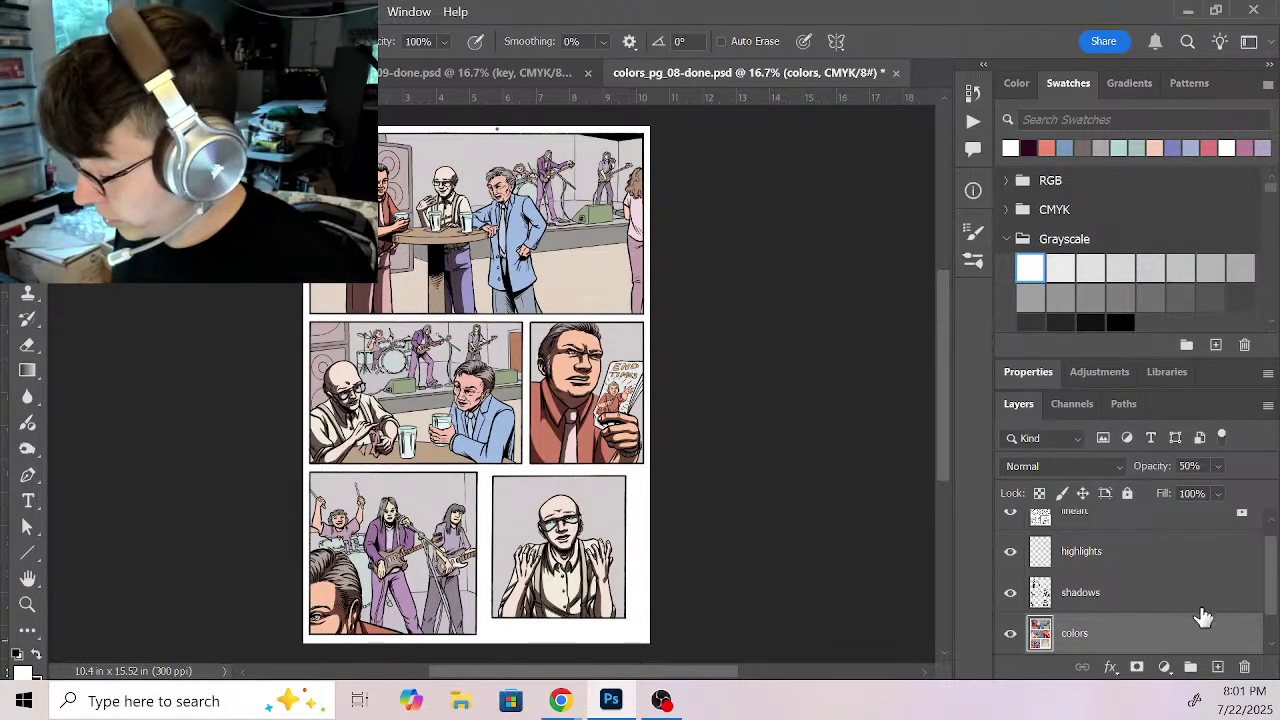
scroll(1262, 590, "down", 1)
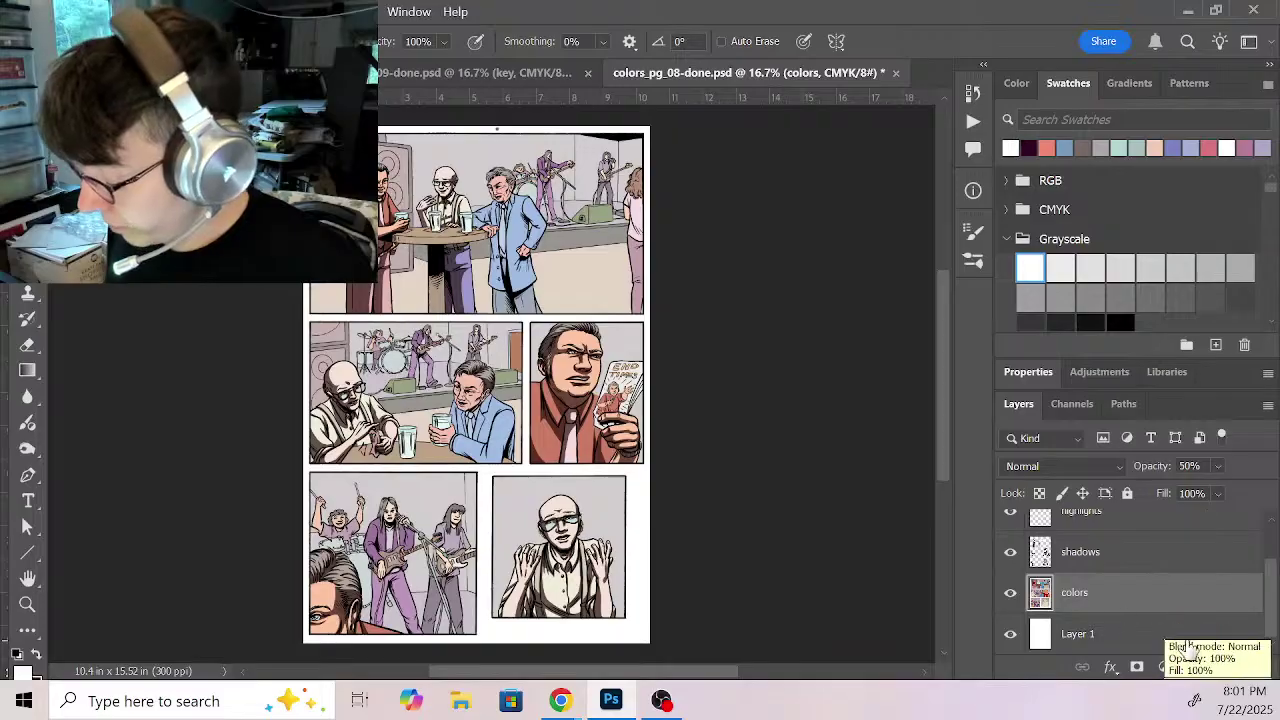
left_click(1077, 638)
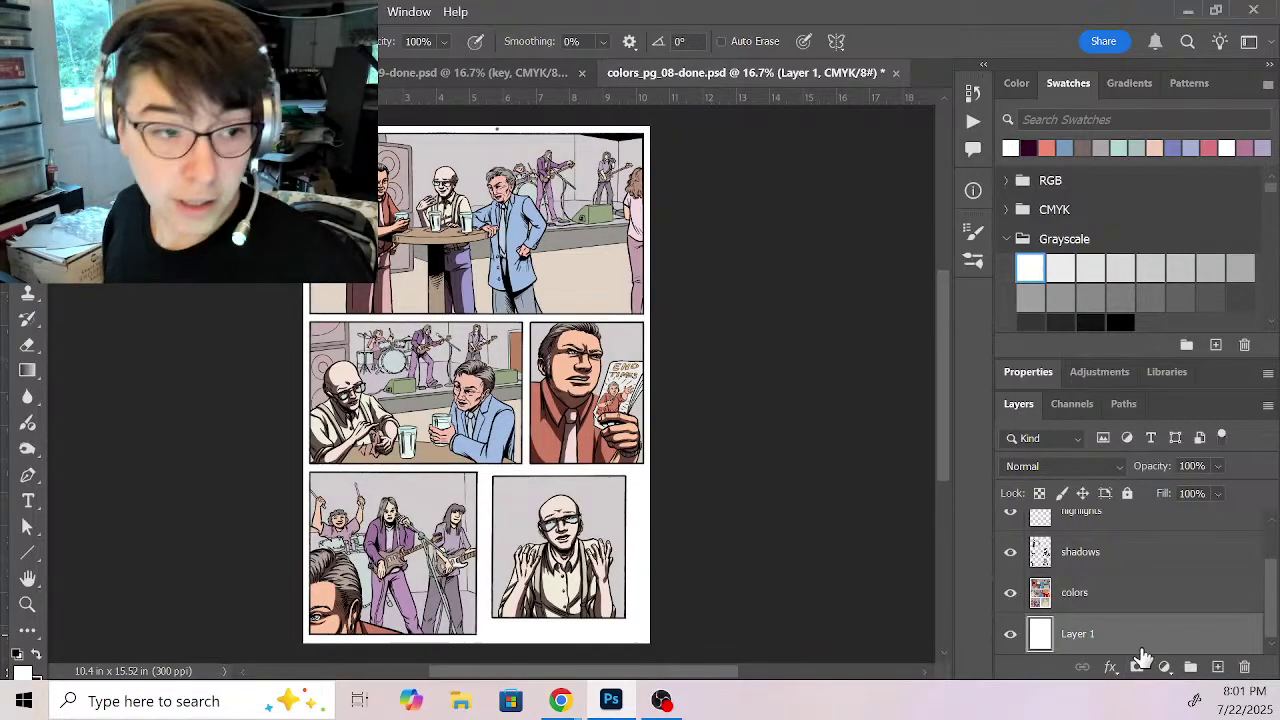
left_click(1163, 597)
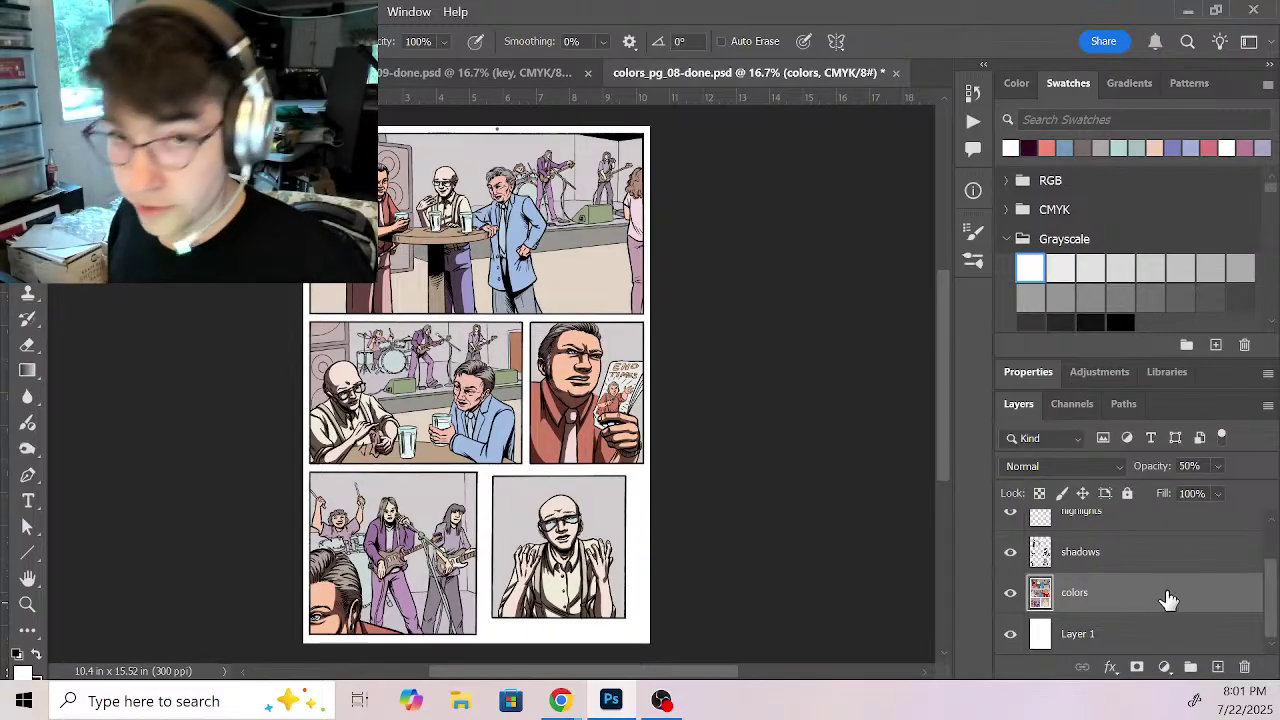
Step: Preview the colors layer at 100% opacity, and return its opacity to 50%
left_click(1217, 472)
left_click_drag(1234, 492, 1266, 490)
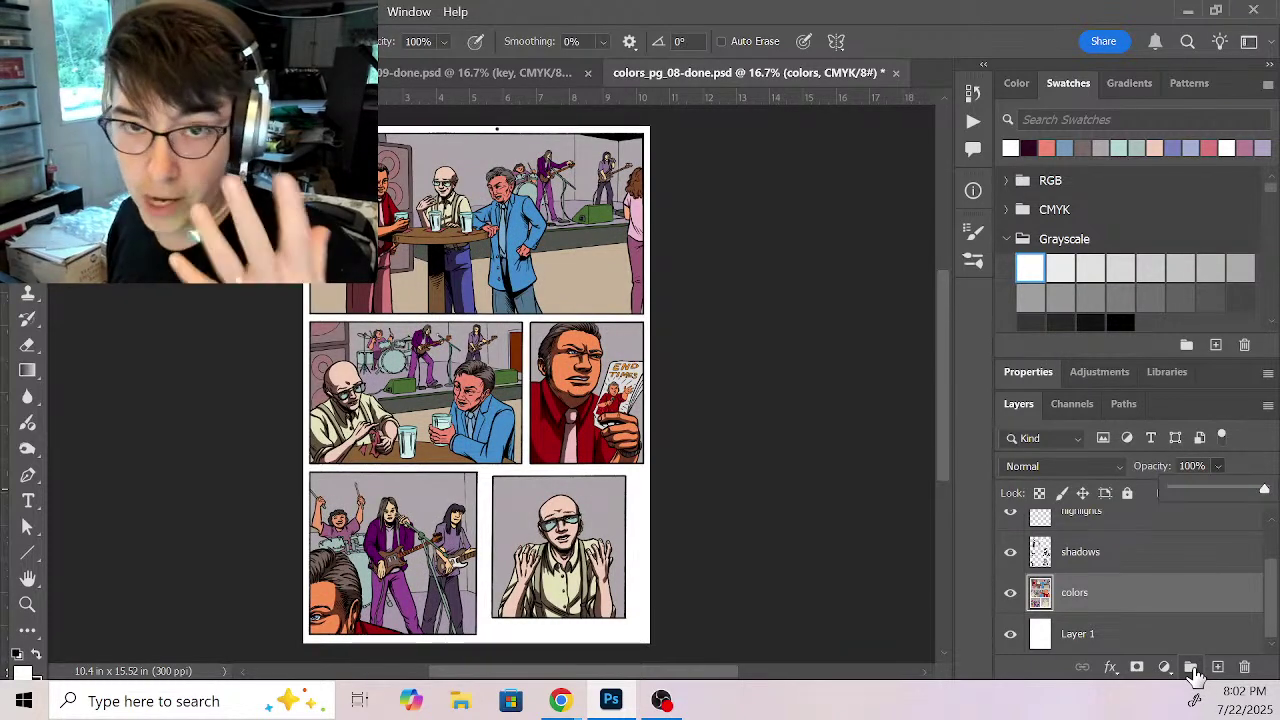
left_click(1203, 463)
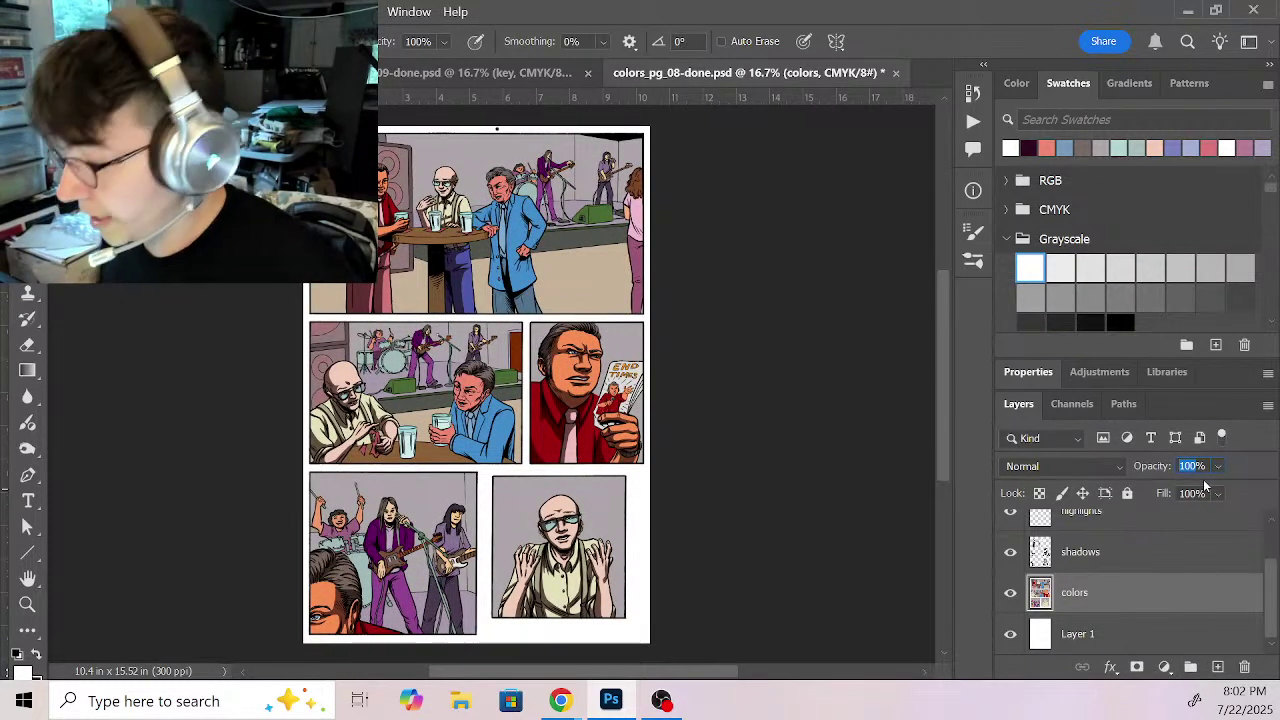
type("50")
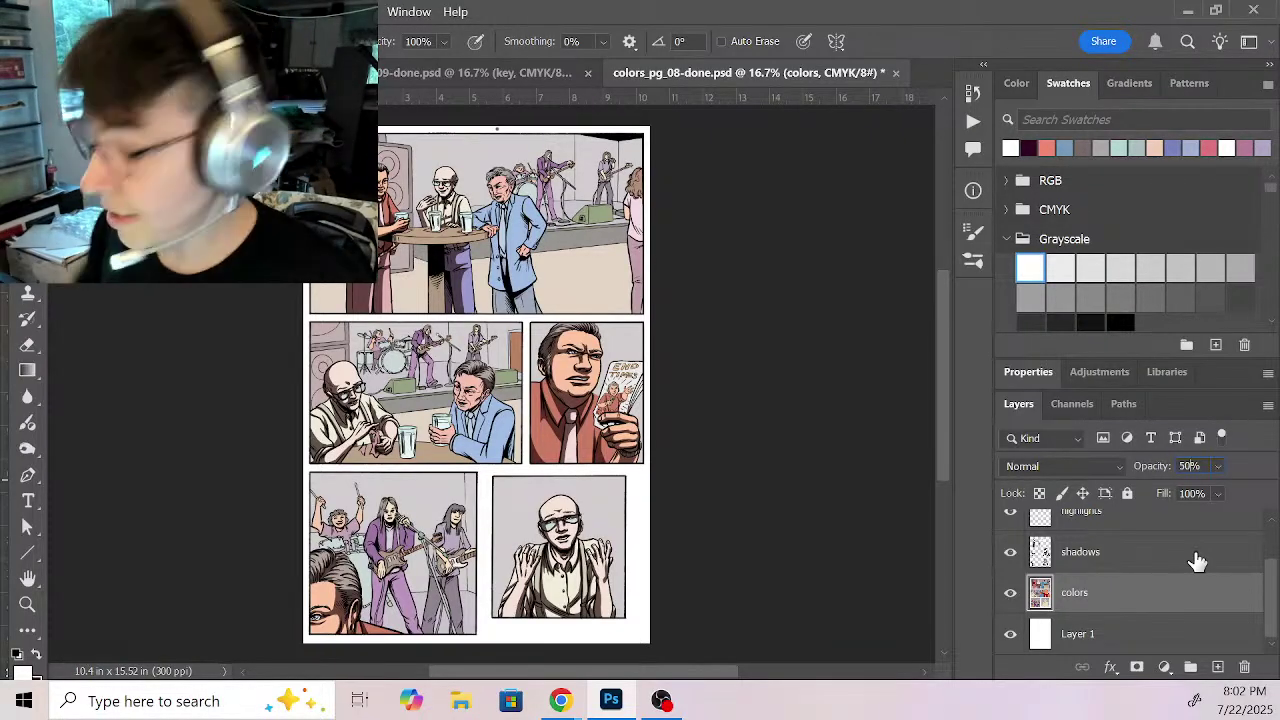
left_click(1166, 560)
left_click(1190, 595)
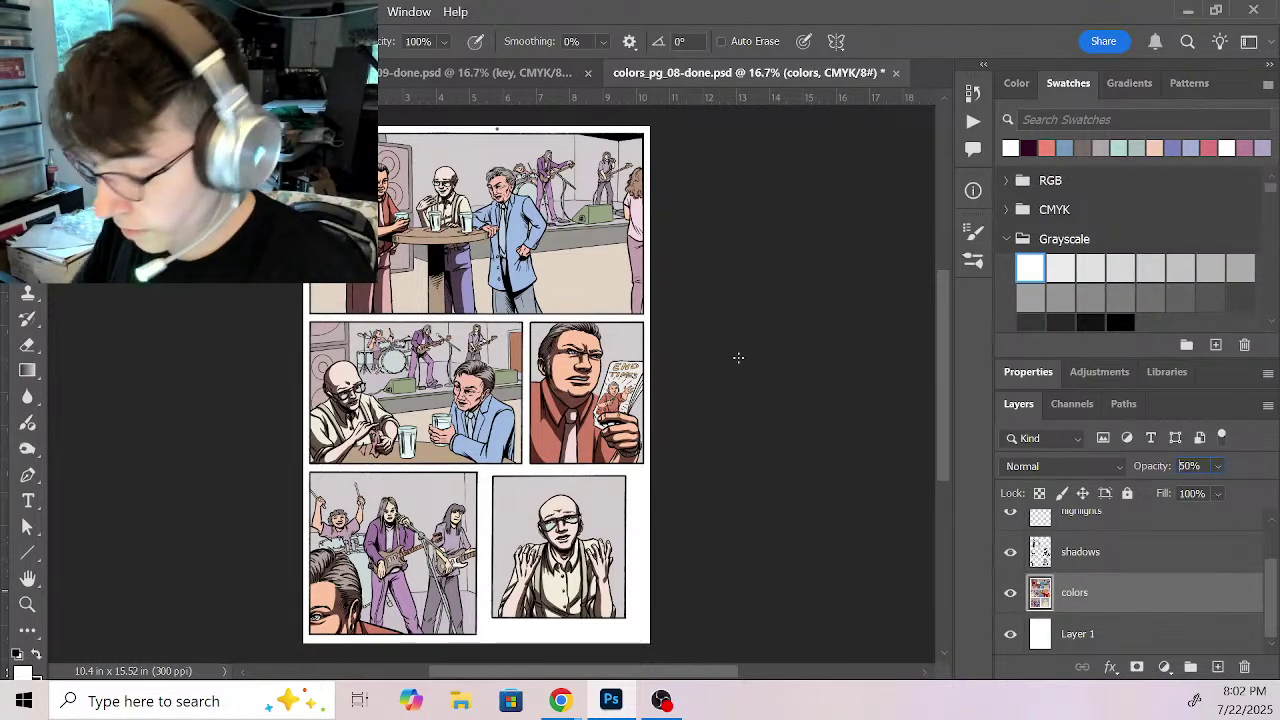
key("ctrl+a")
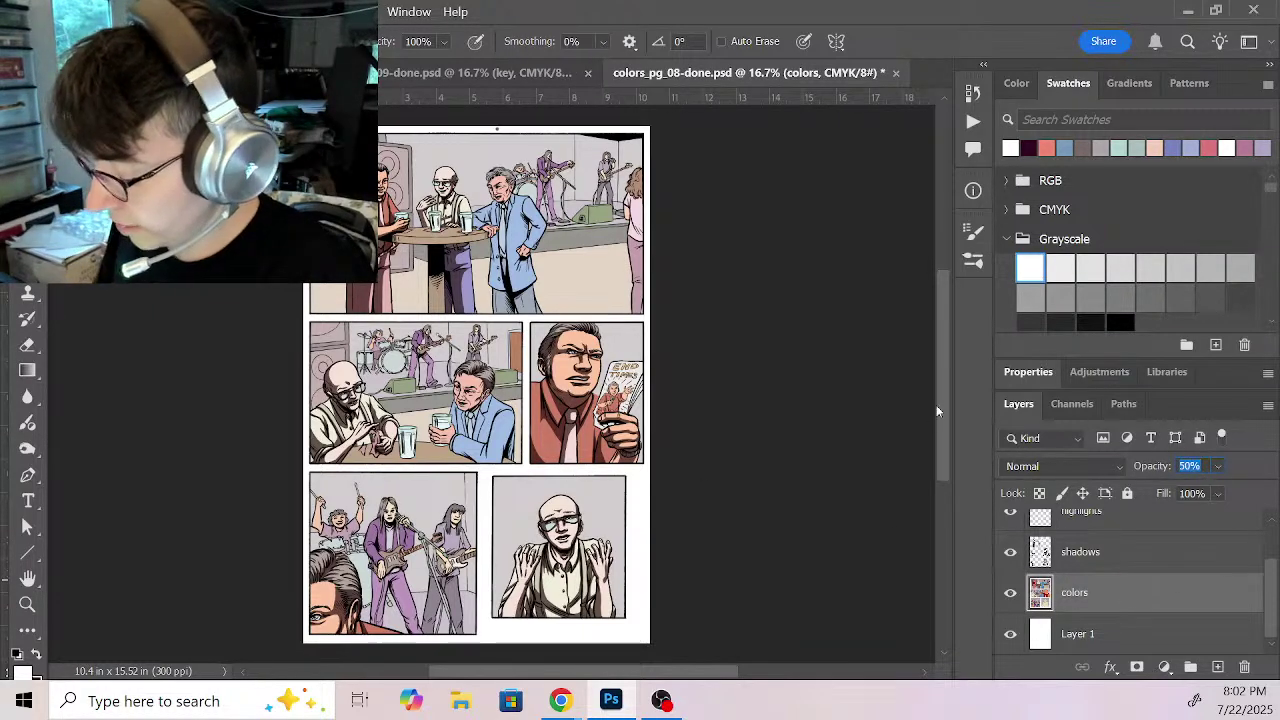
Step: Select the skin areas of the man in the blue coat in the first panel from the colors layer, and activate the shadows layer
scroll(942, 385, "up", 2)
key("z")
left_click(600, 326)
left_click(590, 293)
left_click(654, 297)
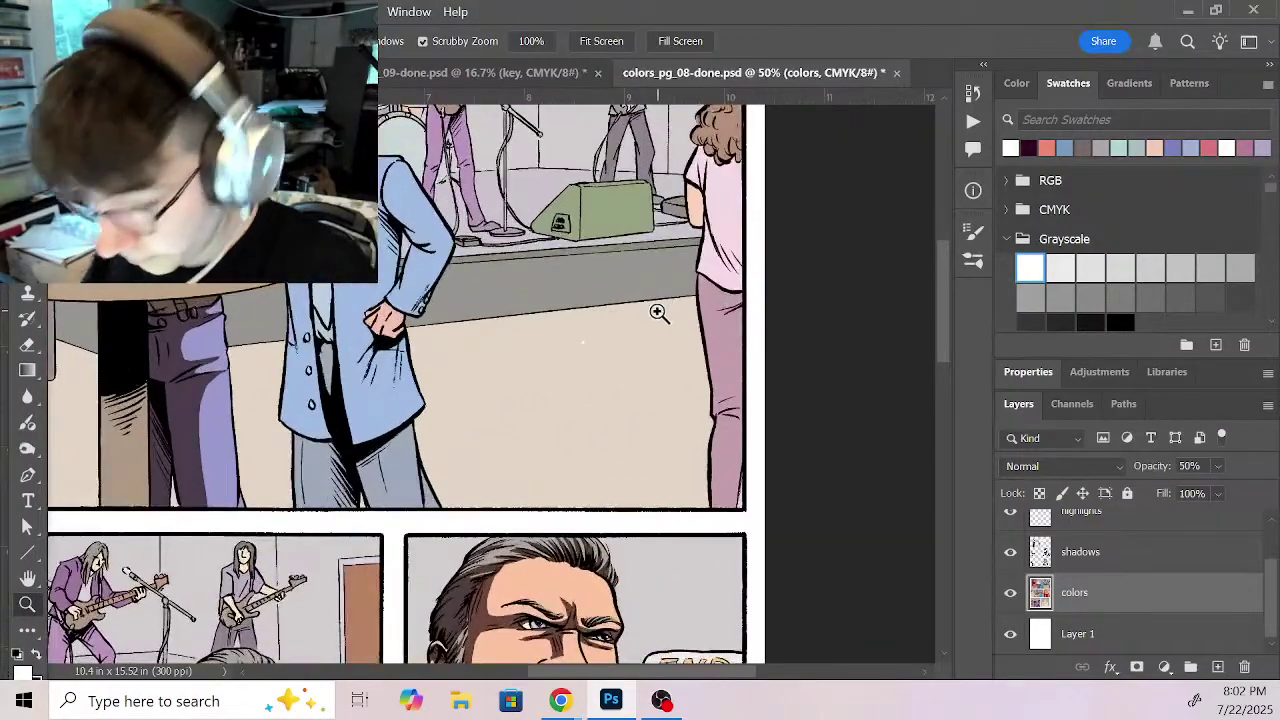
left_click_drag(579, 367, 826, 523)
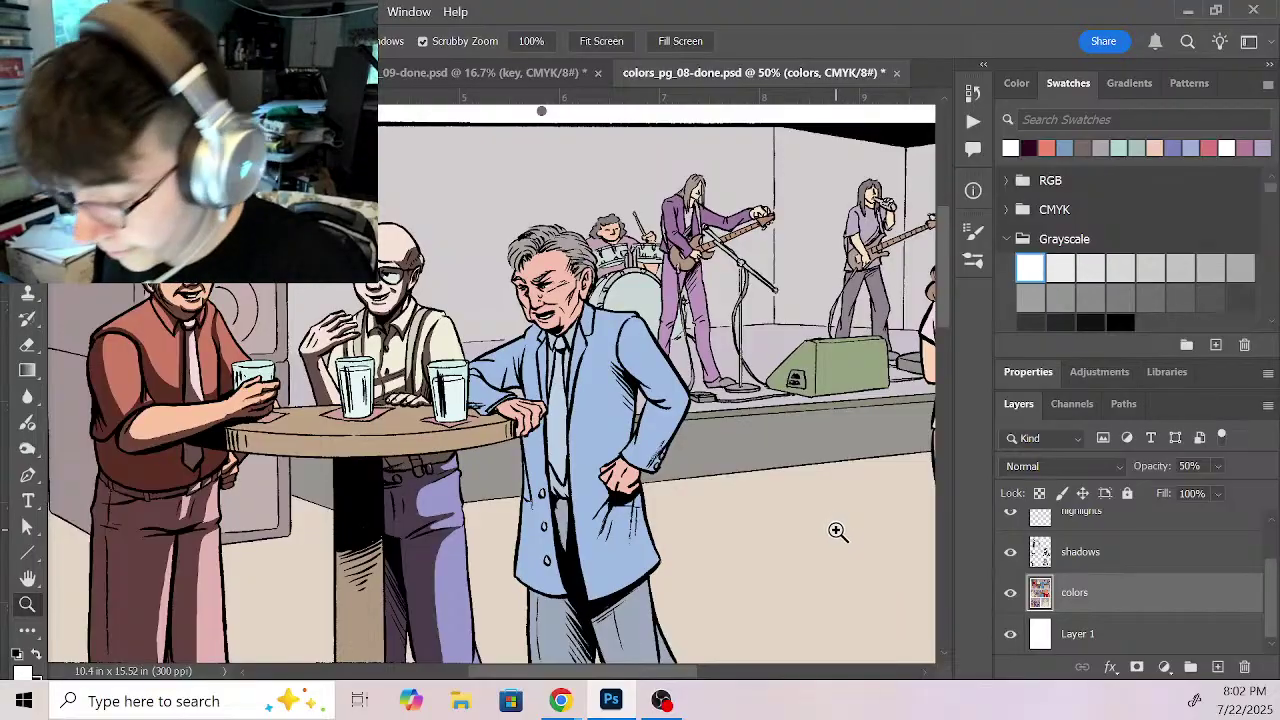
left_click_drag(727, 447, 824, 534)
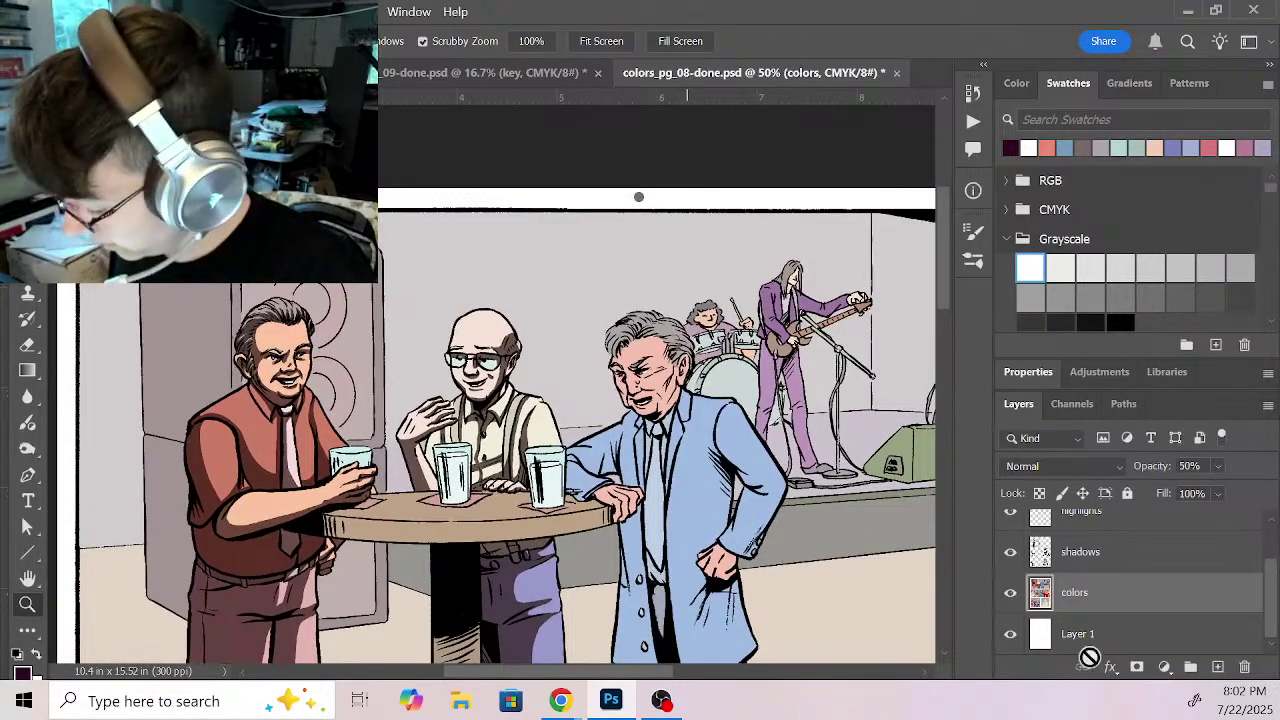
key("w")
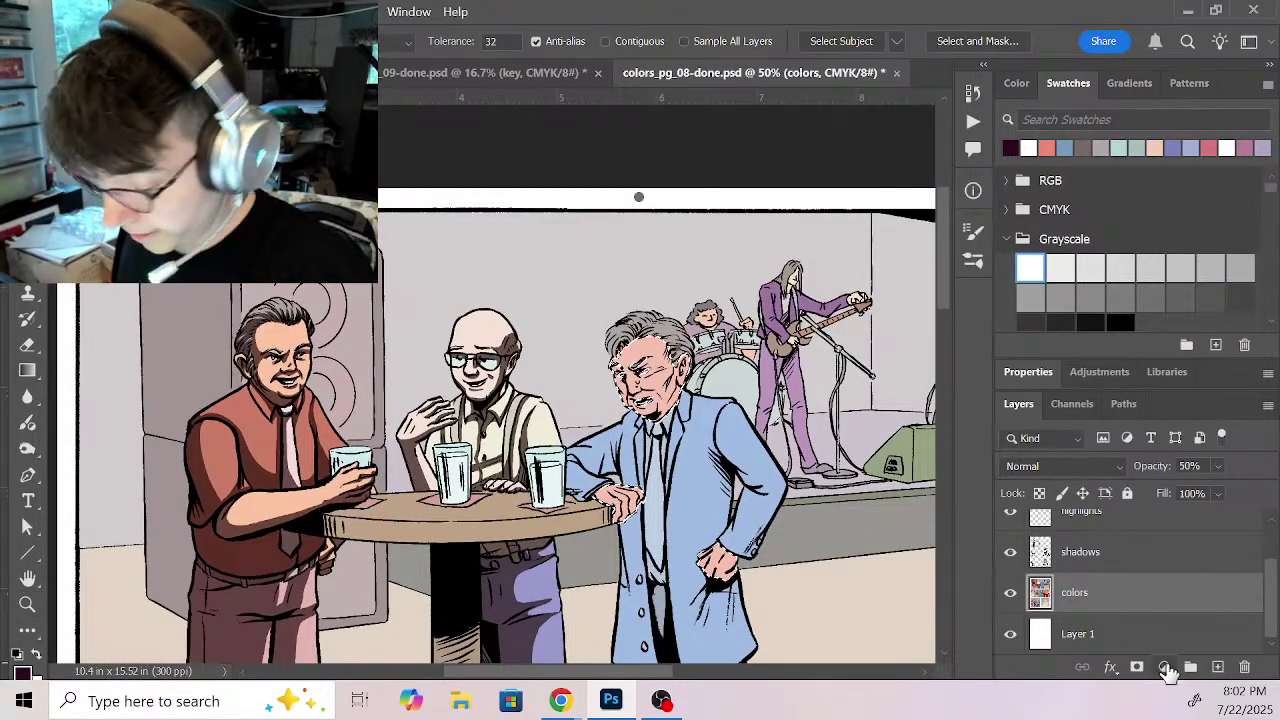
left_click(1137, 560)
Step: Paint dark purple shadows along the grey-haired man's hairline, eye sockets, temple and inner ear on the shadows layer
key("z")
left_click(645, 421)
left_click(712, 435)
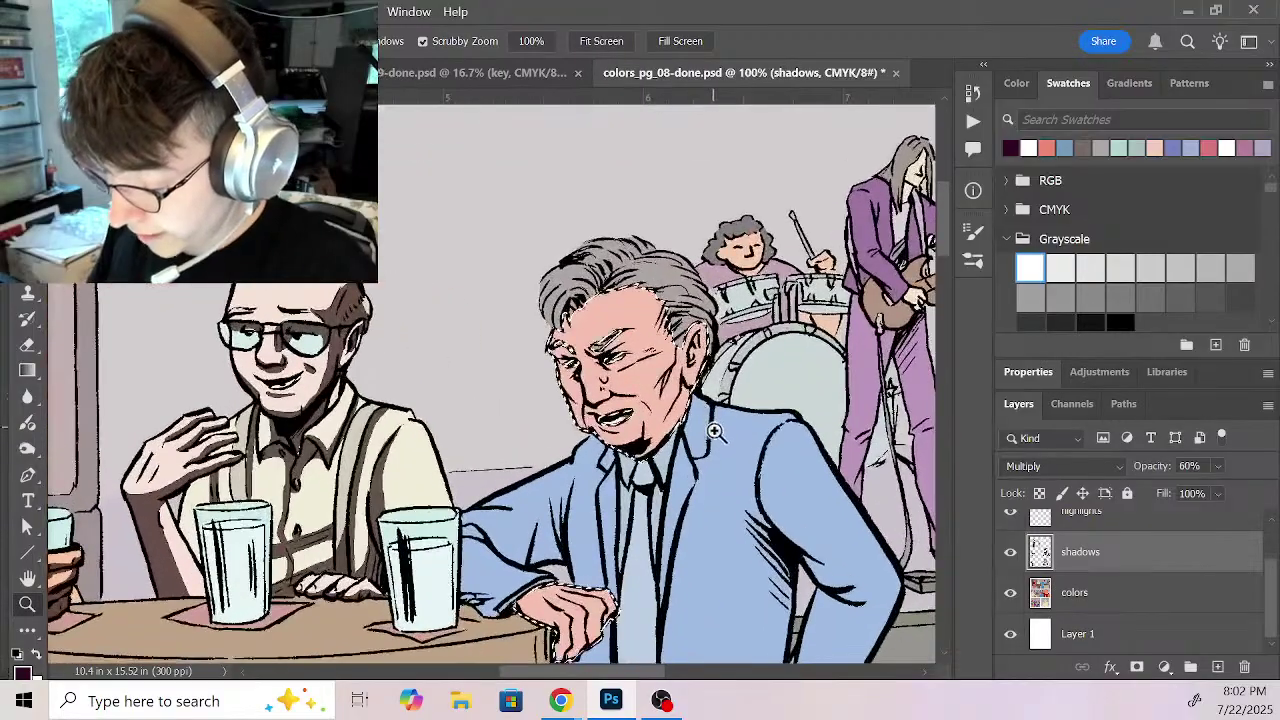
left_click(717, 437)
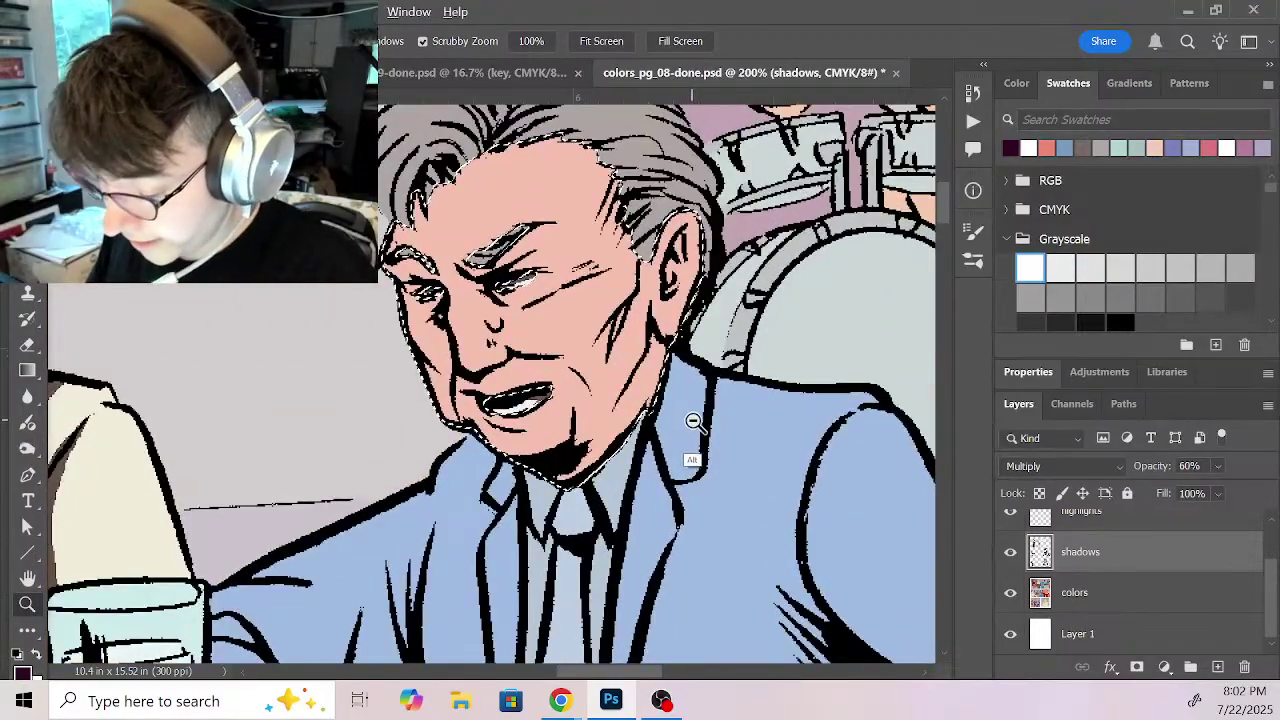
left_click(690, 422, "alt")
left_click(689, 415, "alt")
left_click(687, 403)
left_click(687, 403)
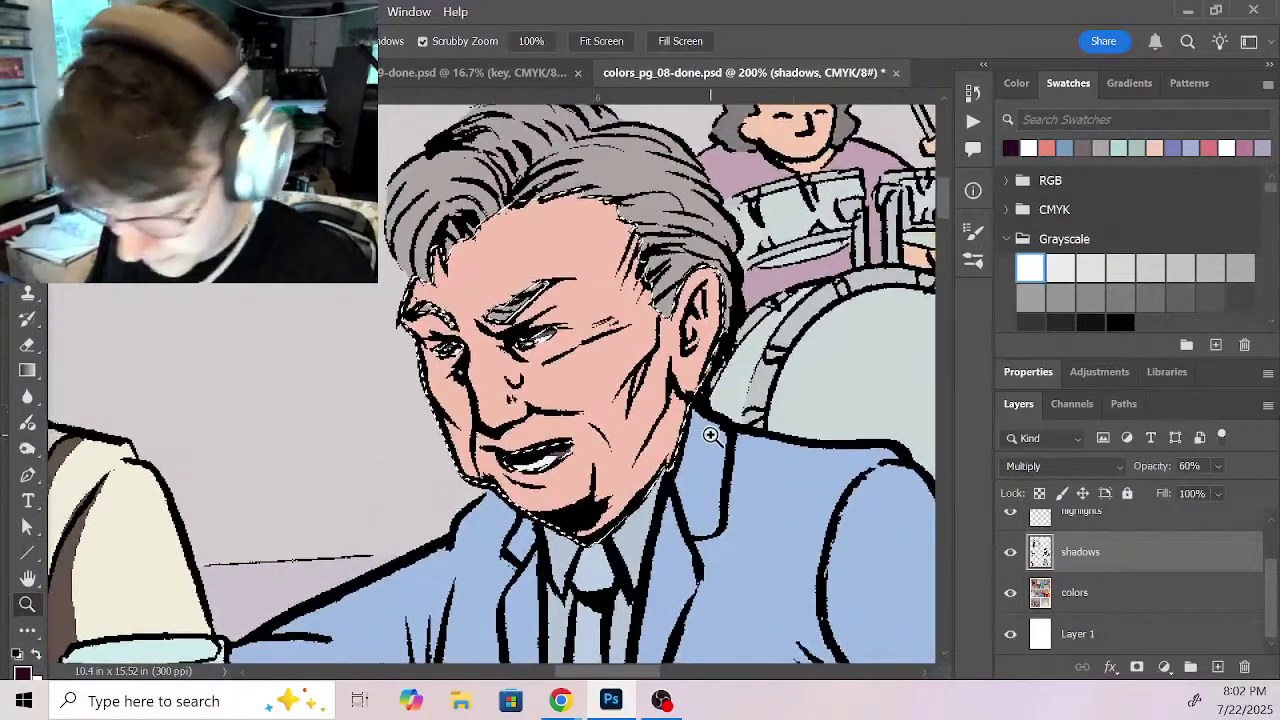
left_click(688, 419, "alt")
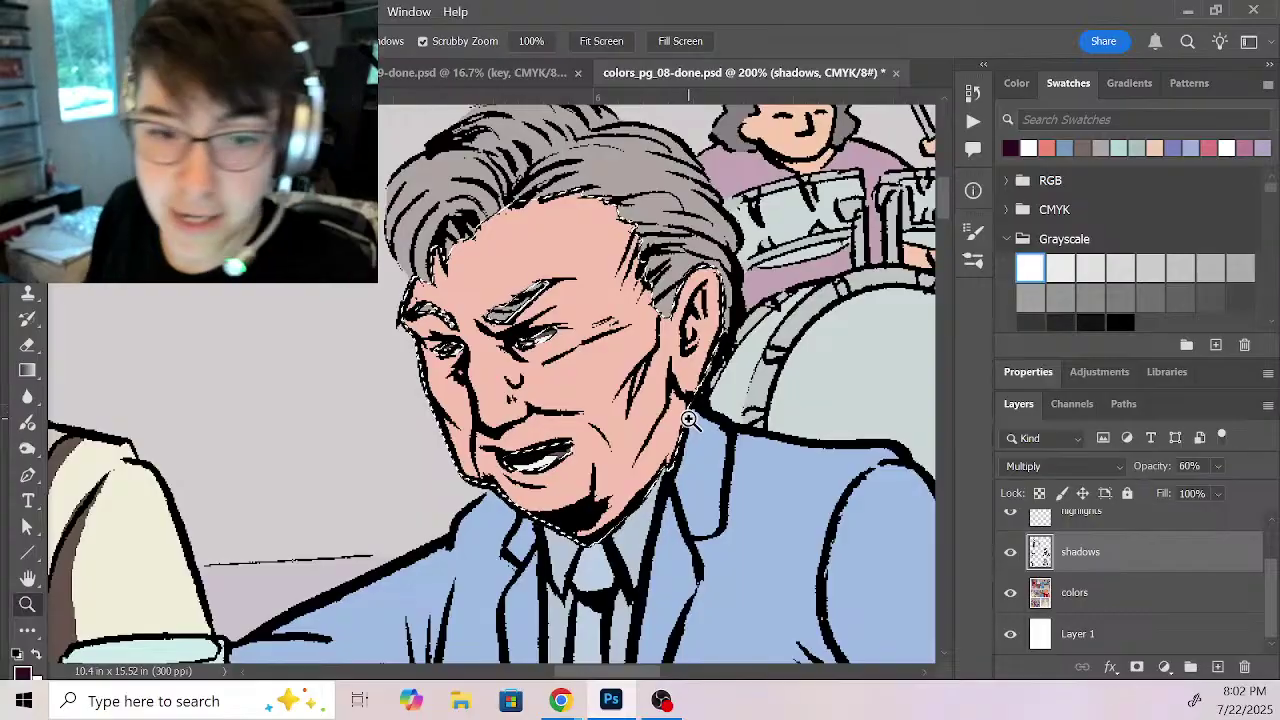
left_click(690, 436)
key("b")
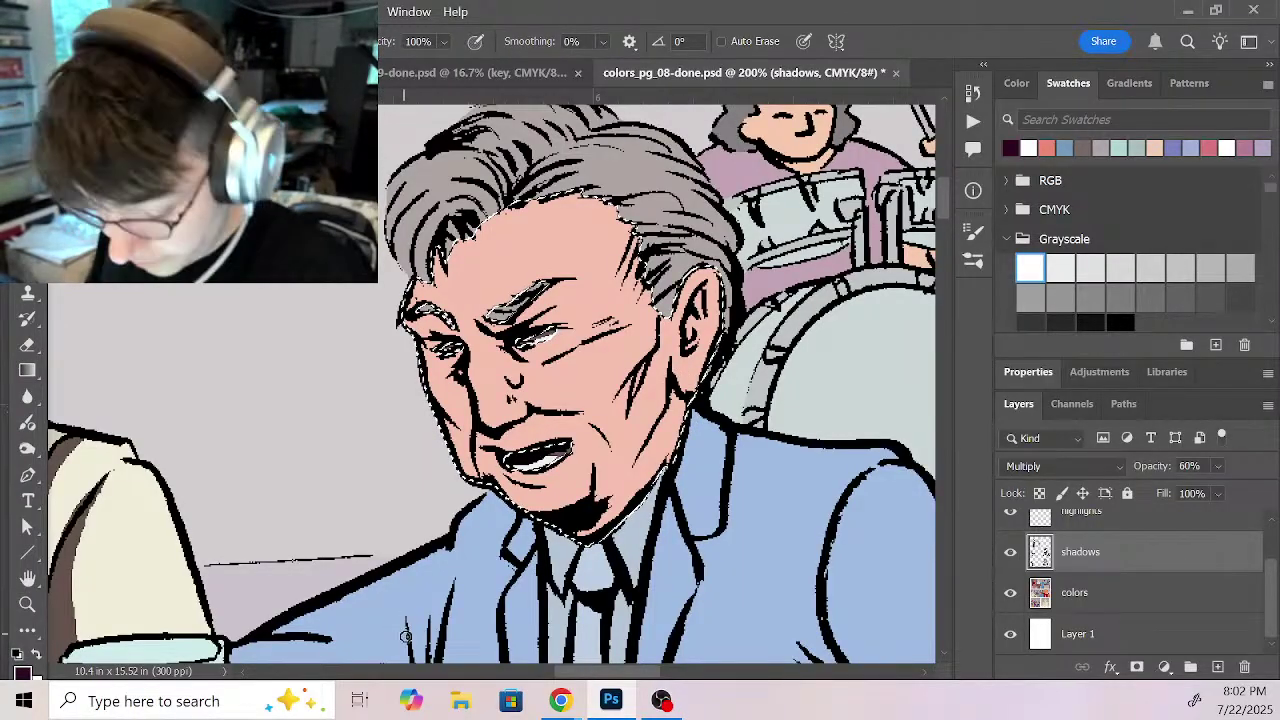
mouse_move(512, 203)
left_mouse_down()
mouse_move(464, 264)
mouse_move(456, 243)
mouse_move(500, 220)
mouse_move(444, 268)
left_mouse_up()
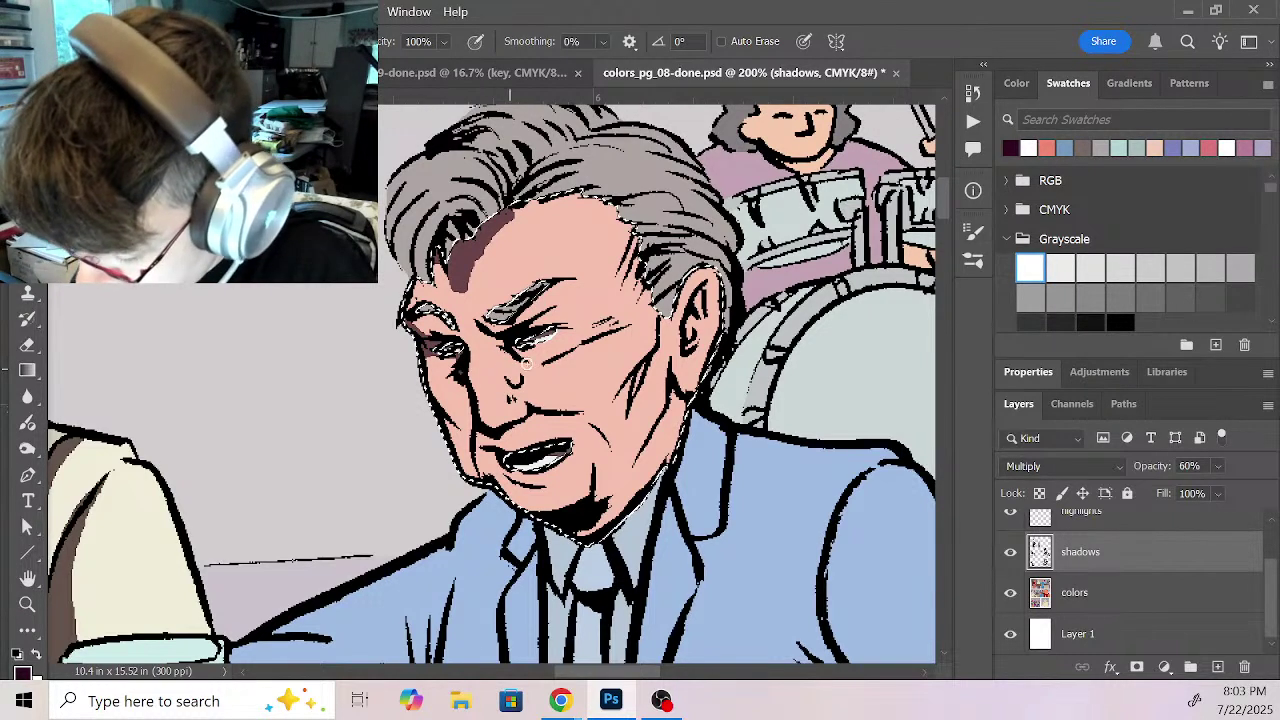
mouse_move(470, 323)
left_mouse_down()
mouse_move(501, 343)
mouse_move(489, 329)
mouse_move(569, 311)
mouse_move(535, 332)
mouse_move(601, 300)
left_mouse_up()
mouse_move(621, 211)
left_mouse_down()
mouse_move(615, 284)
mouse_move(649, 258)
mouse_move(634, 221)
mouse_move(619, 291)
mouse_move(648, 291)
mouse_move(652, 311)
mouse_move(634, 293)
mouse_move(661, 328)
mouse_move(662, 366)
left_mouse_up()
mouse_move(697, 275)
left_mouse_down()
mouse_move(676, 328)
mouse_move(716, 292)
mouse_move(688, 338)
mouse_move(698, 352)
mouse_move(666, 352)
mouse_move(698, 386)
mouse_move(660, 362)
mouse_move(640, 405)
mouse_move(672, 330)
left_mouse_up()
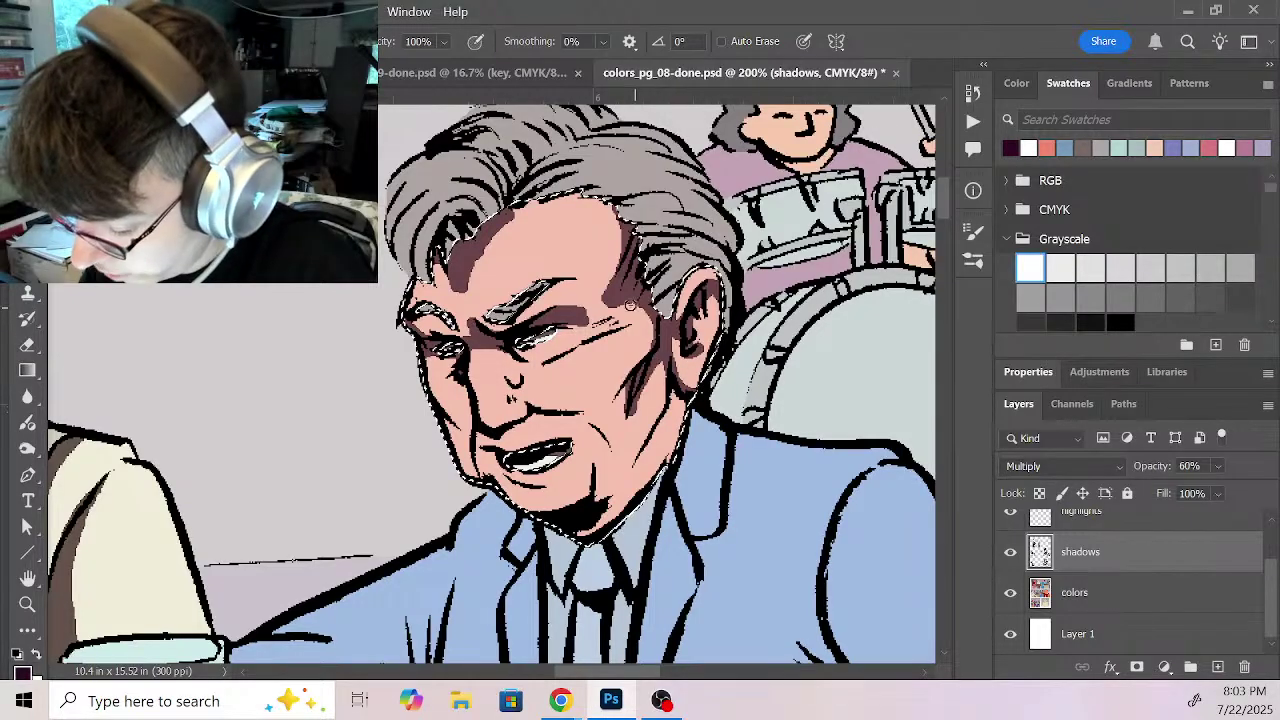
Step: Paint dark purple shadows under the man's eyes and around his nose, mouth, chin, jaw and earlobe
mouse_move(497, 343)
left_mouse_down()
mouse_move(506, 368)
mouse_move(495, 360)
mouse_move(510, 350)
mouse_move(545, 365)
mouse_move(608, 332)
mouse_move(596, 335)
mouse_move(600, 305)
mouse_move(601, 320)
left_mouse_up()
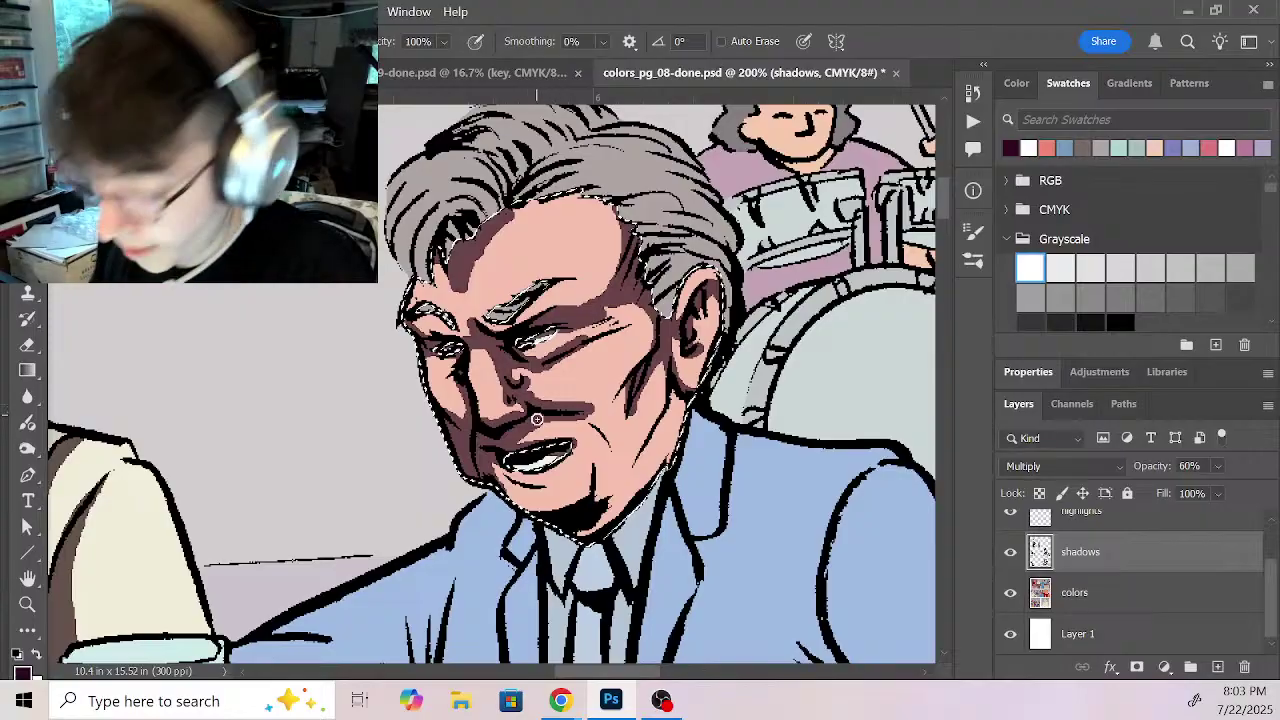
left_click_drag(498, 466, 566, 485)
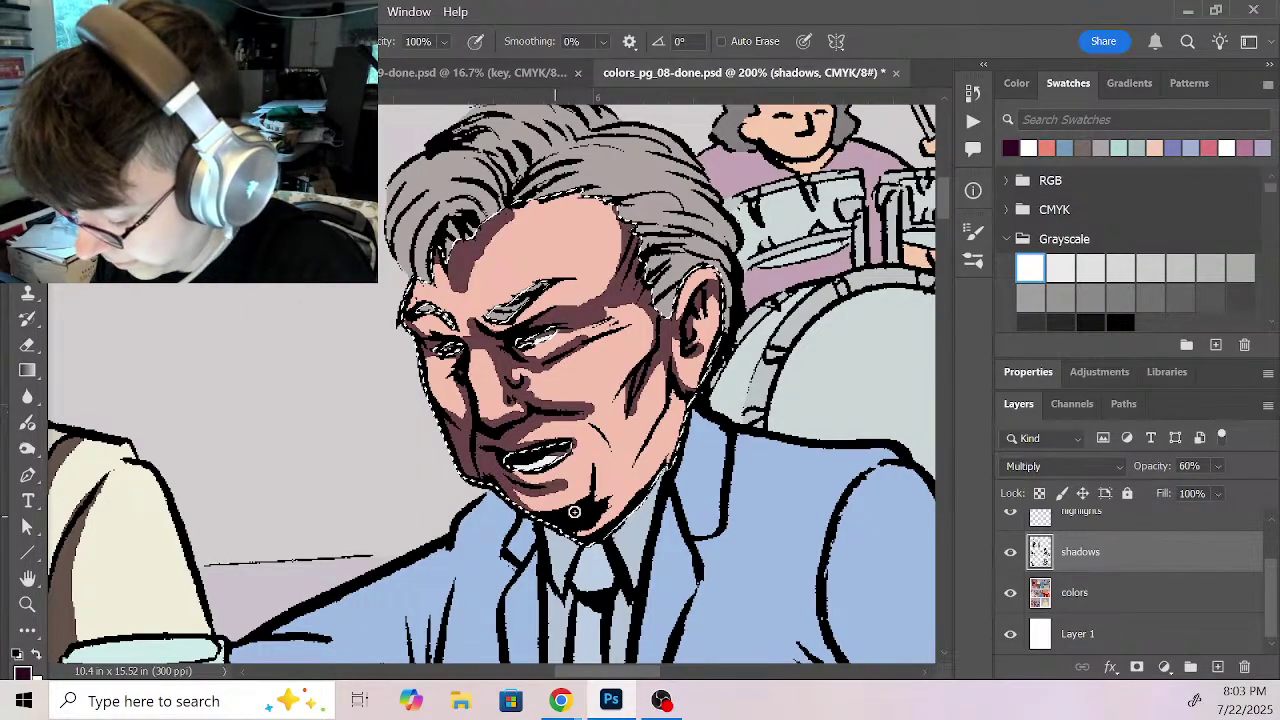
mouse_move(686, 417)
left_mouse_down()
mouse_move(670, 390)
mouse_move(595, 490)
mouse_move(519, 514)
left_mouse_up()
mouse_move(599, 509)
left_mouse_down()
mouse_move(658, 431)
mouse_move(672, 382)
left_mouse_up()
left_click_drag(648, 452, 577, 537)
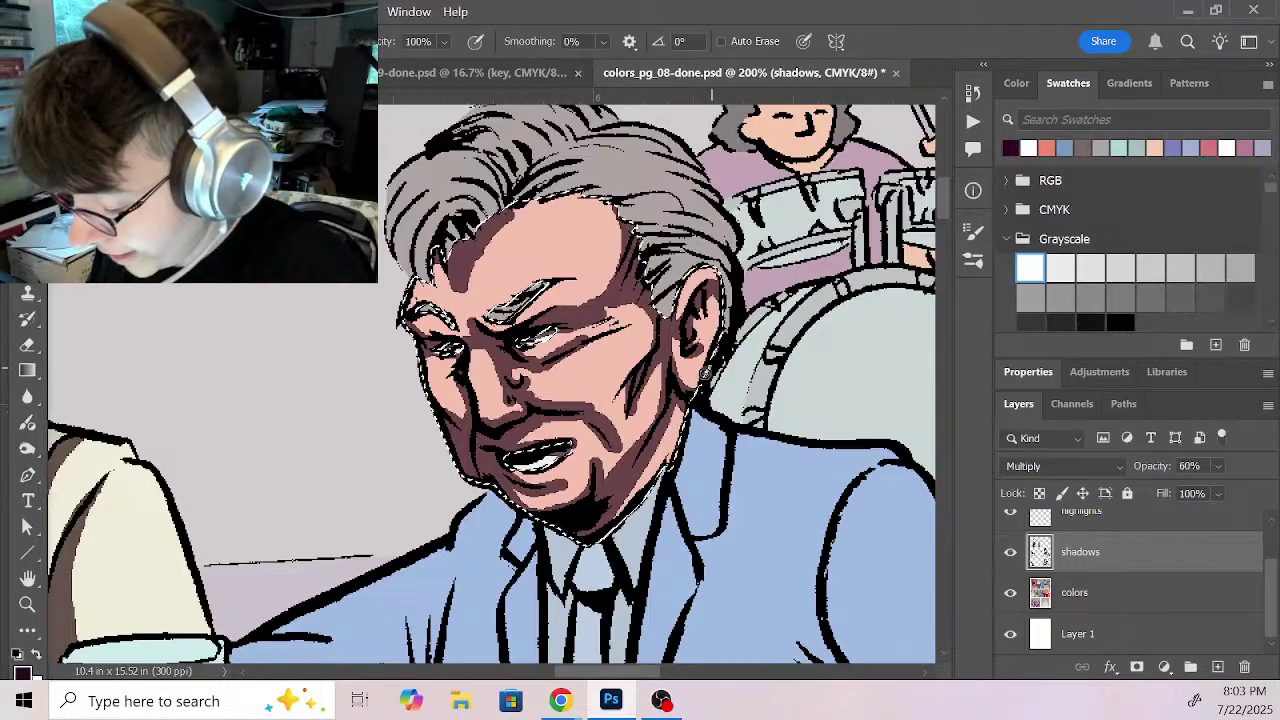
mouse_move(692, 388)
left_mouse_down()
mouse_move(723, 298)
mouse_move(722, 322)
left_mouse_up()
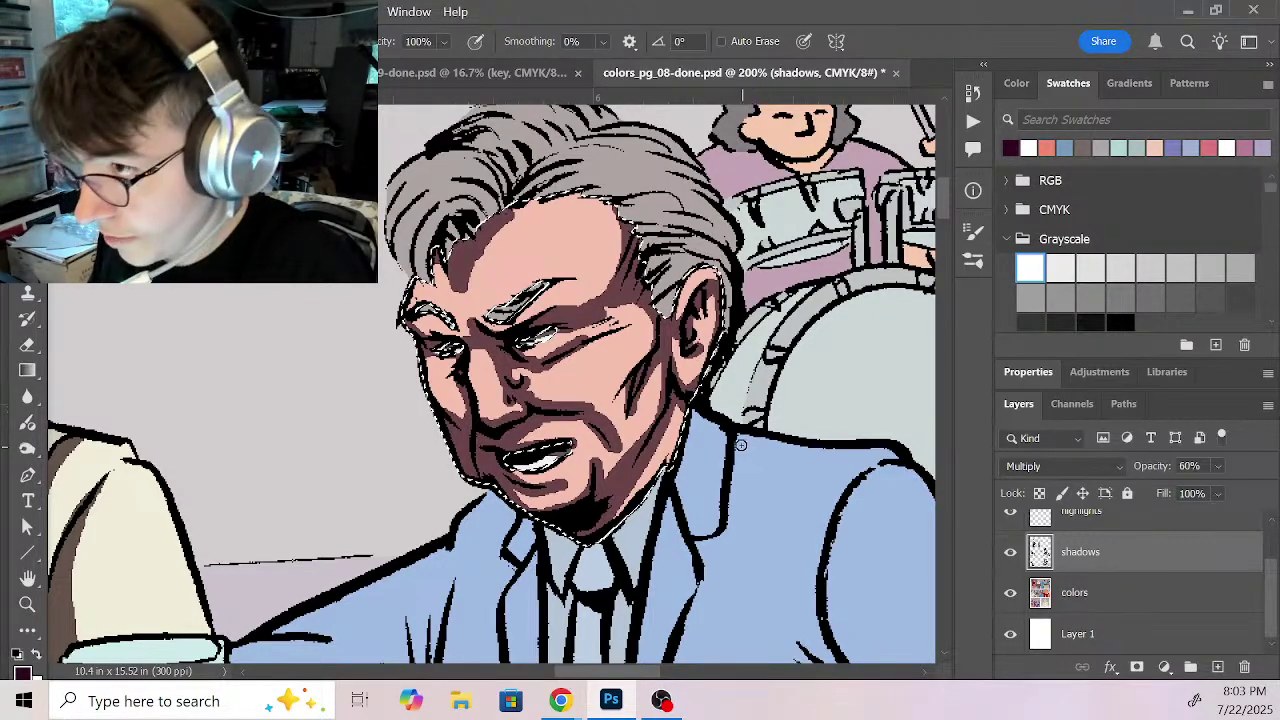
mouse_move(568, 330)
left_mouse_down()
mouse_move(628, 316)
mouse_move(634, 333)
left_mouse_up()
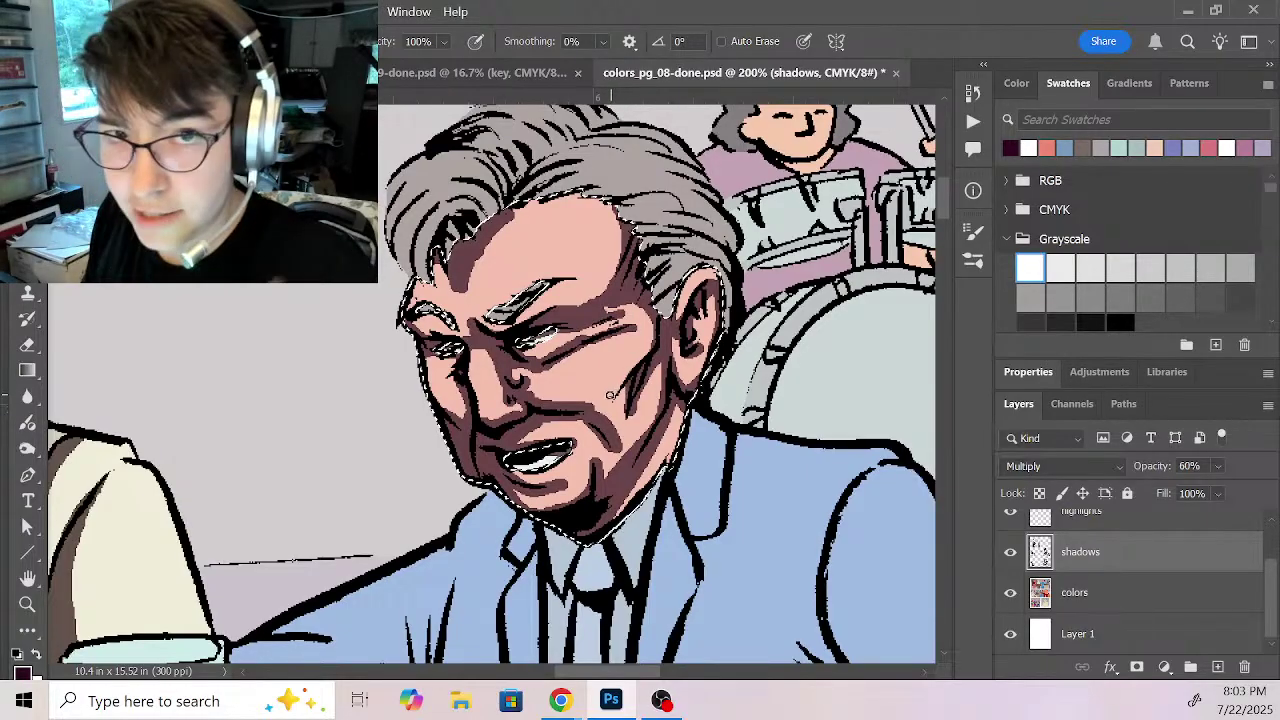
Step: Reshape the forehead shadow below the front hairline, alternating between white and dark purple strokes
key("x")
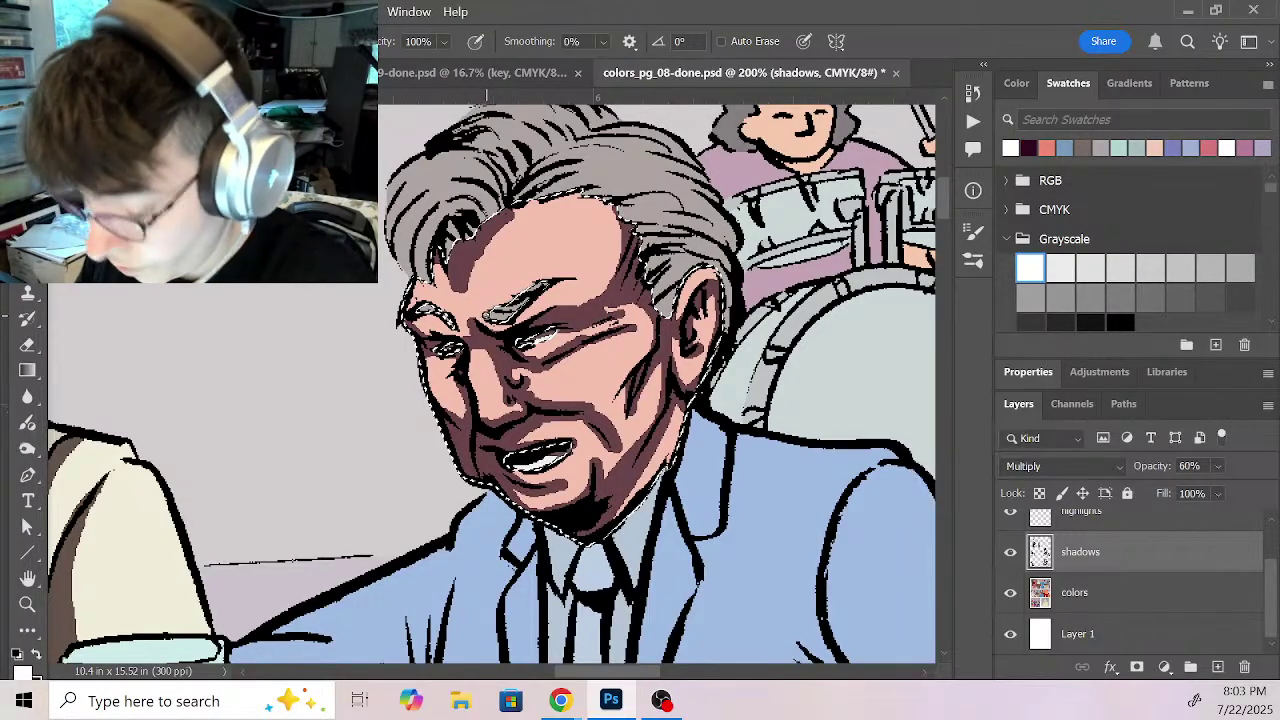
mouse_move(451, 283)
left_mouse_down()
mouse_move(453, 262)
mouse_move(442, 290)
mouse_move(453, 253)
mouse_move(458, 292)
left_mouse_up()
key("x")
key("x")
key("x")
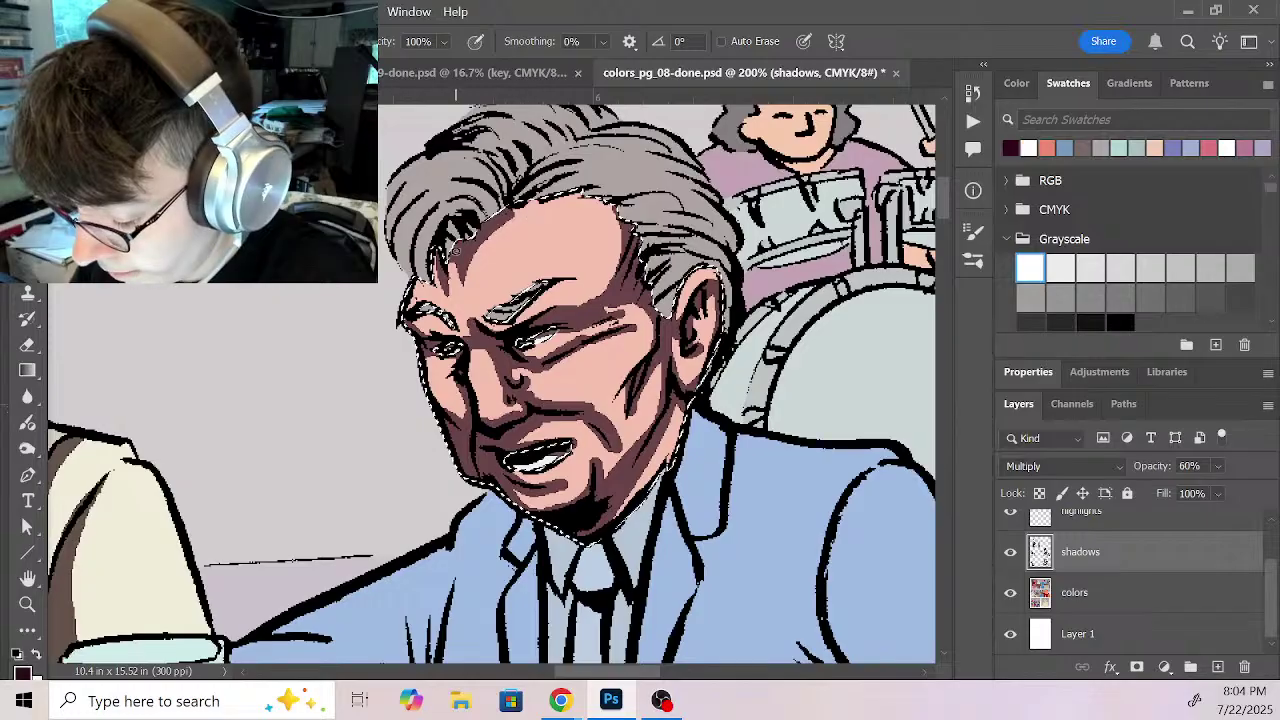
left_click_drag(469, 240, 459, 300)
key("x")
key("x")
key("x")
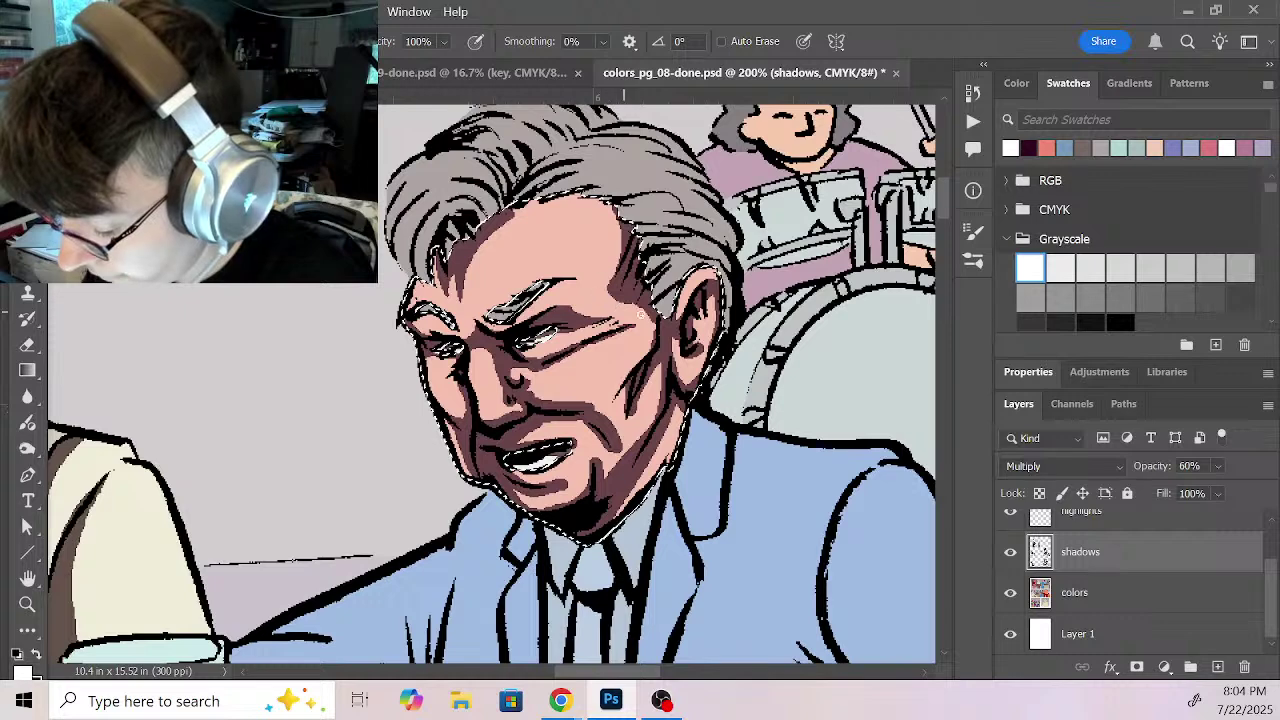
Step: Refine the edges of the shadows beside the man's eye and on his cheek with alternating dark purple and white strokes
left_click(690, 370, "alt")
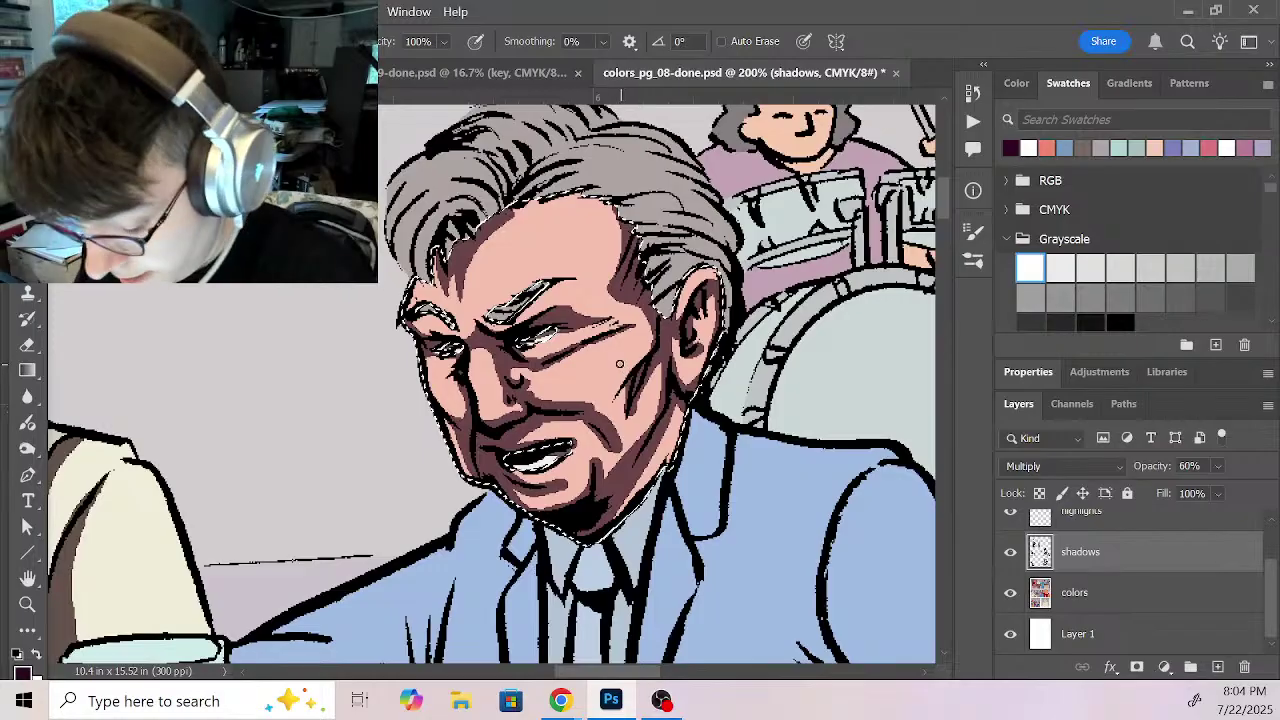
key("x")
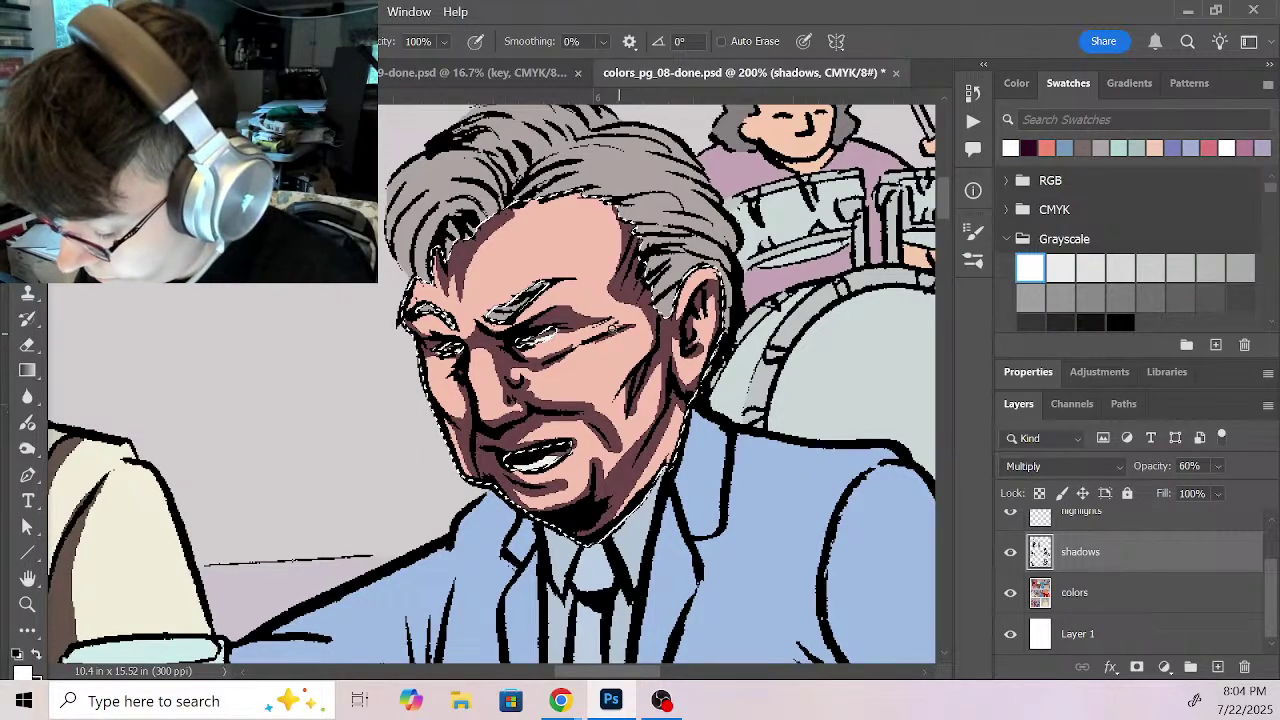
key("x")
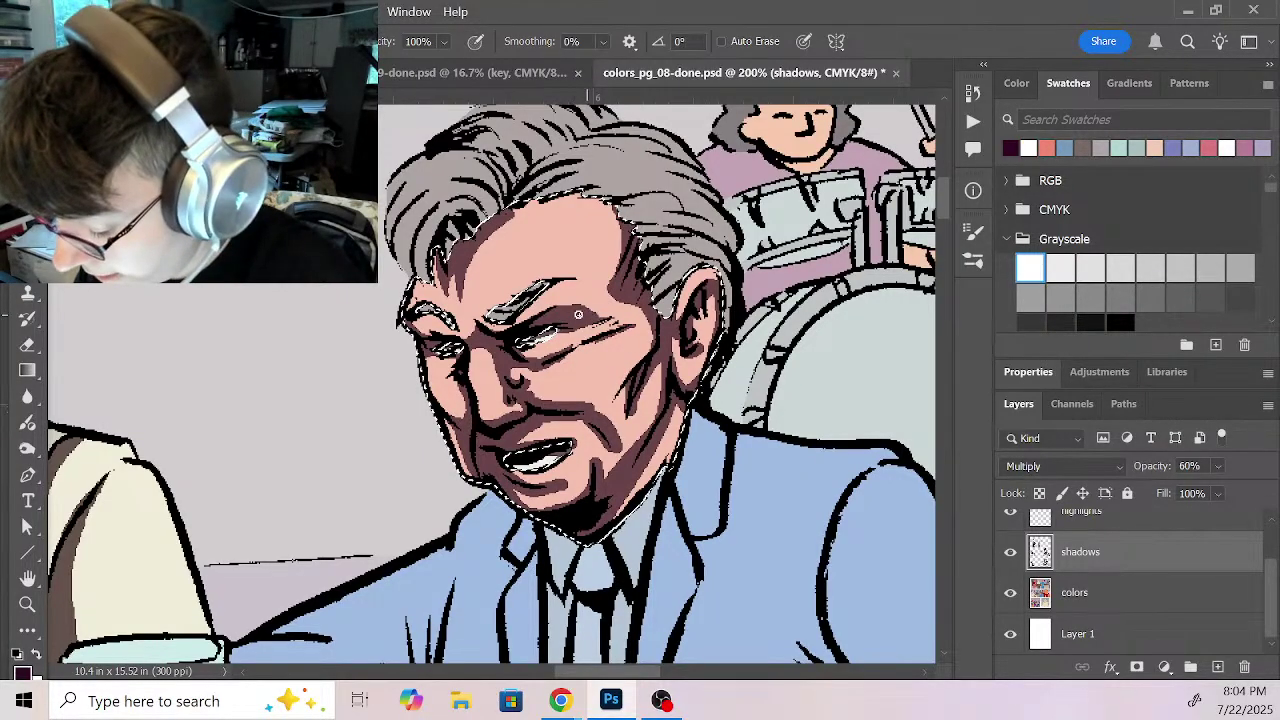
key("x")
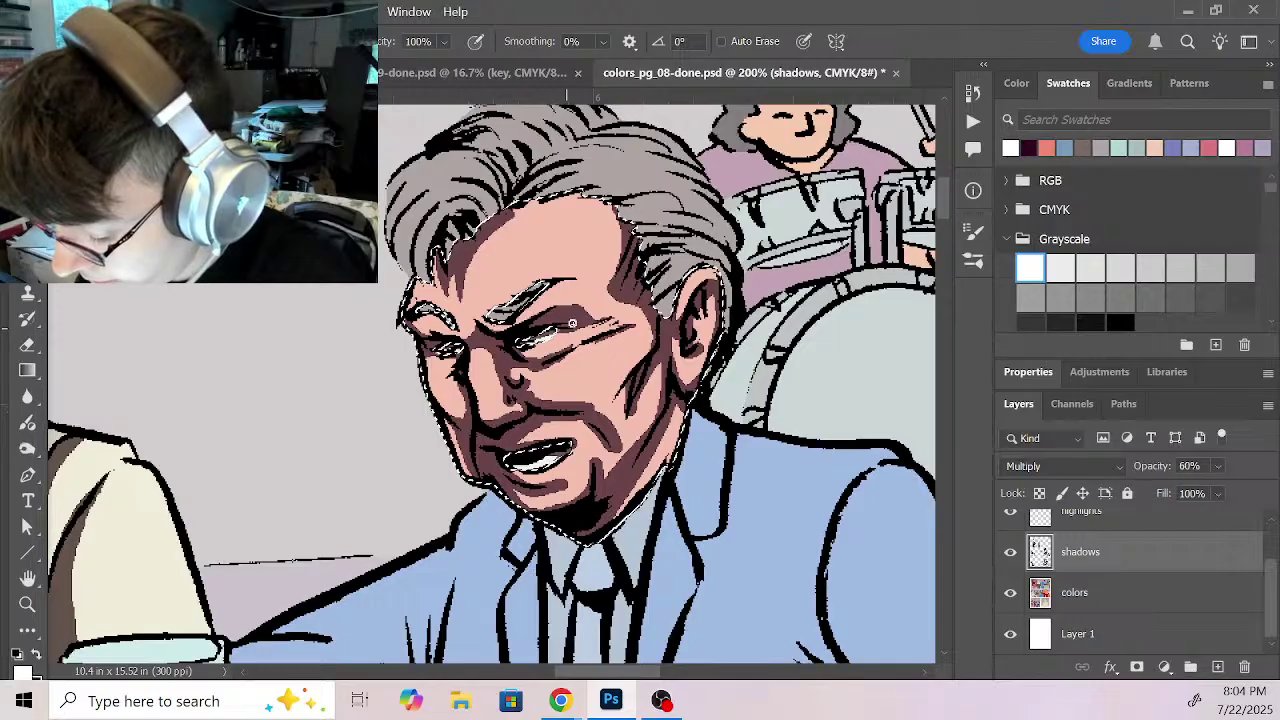
key("x")
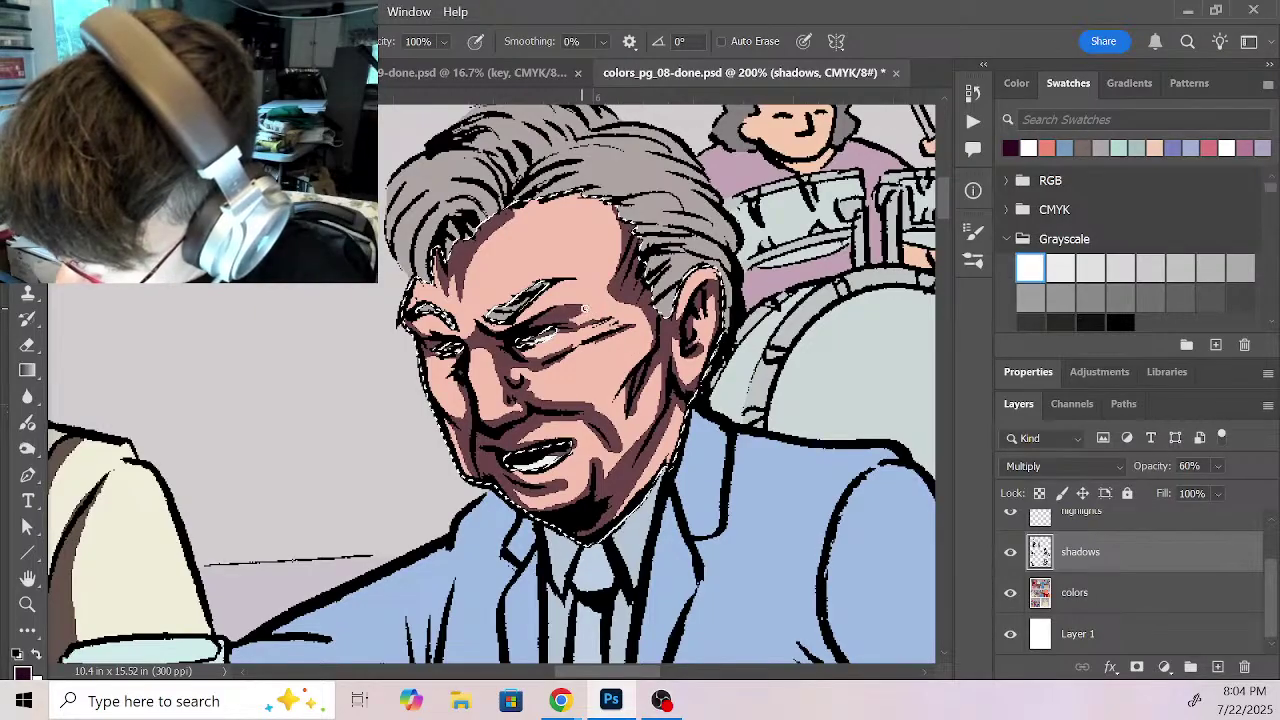
key("x")
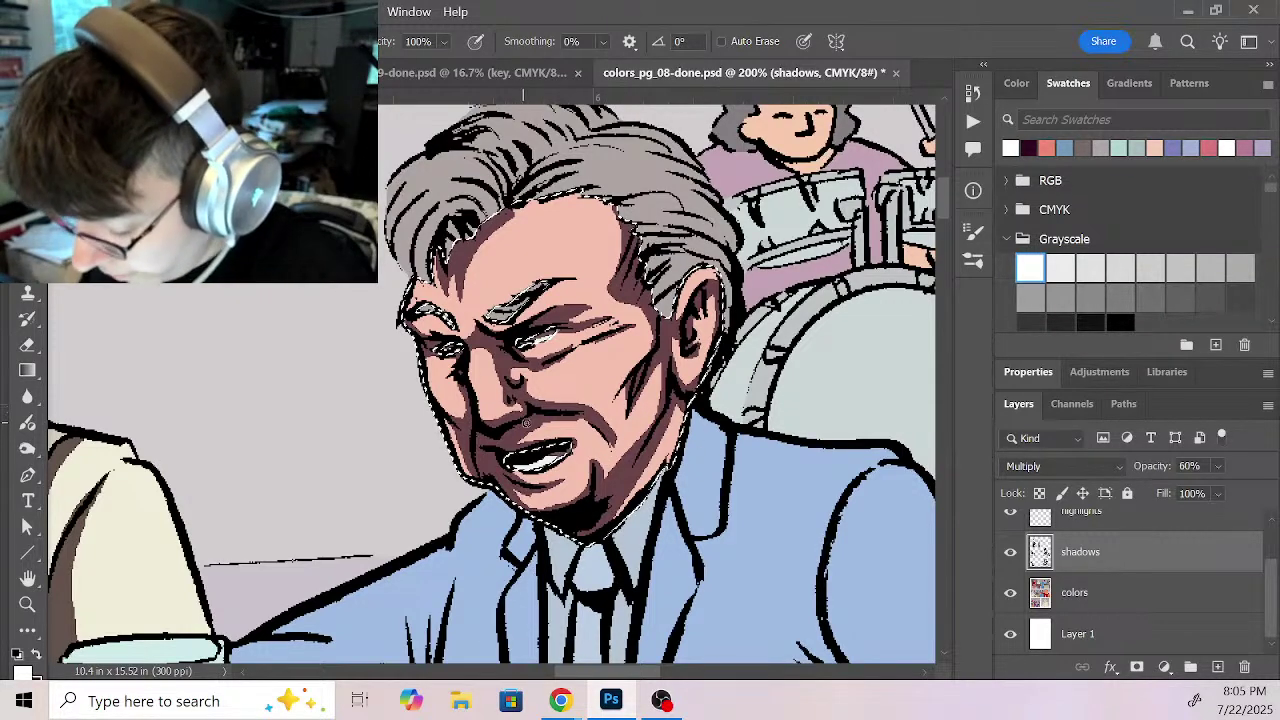
Step: Paint dark purple shadows between the fingers and along the knuckles of the man's hand resting on the table edge
scroll(597, 462, "down", 10)
key("x")
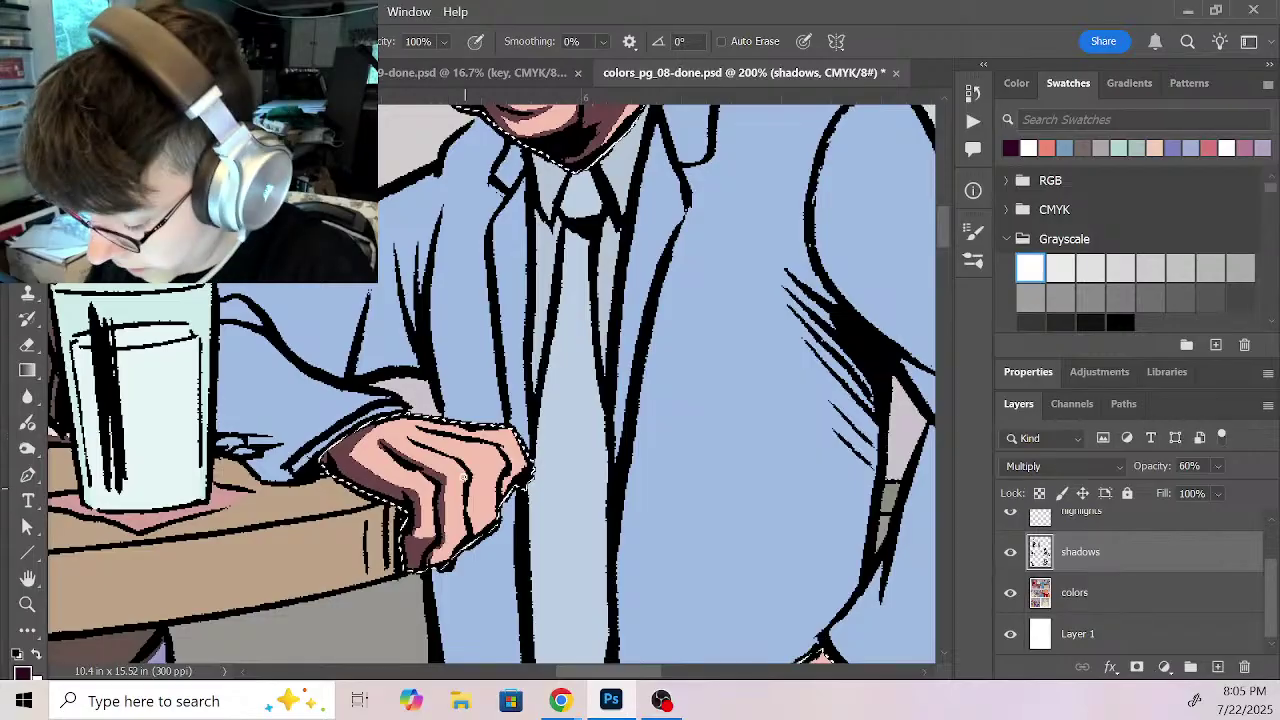
mouse_move(410, 438)
left_mouse_down()
mouse_move(474, 486)
mouse_move(476, 530)
mouse_move(478, 504)
mouse_move(445, 548)
mouse_move(502, 508)
left_mouse_up()
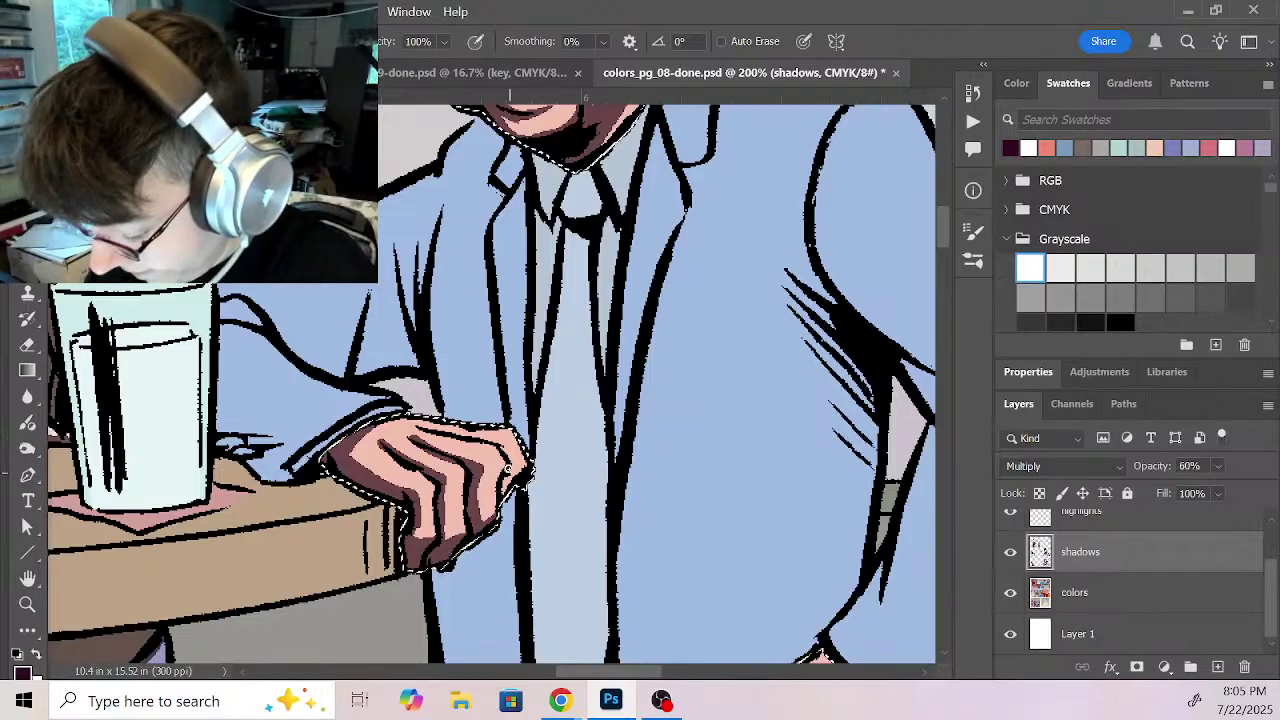
mouse_move(503, 453)
left_mouse_down()
mouse_move(525, 464)
mouse_move(472, 533)
left_mouse_up()
key("x")
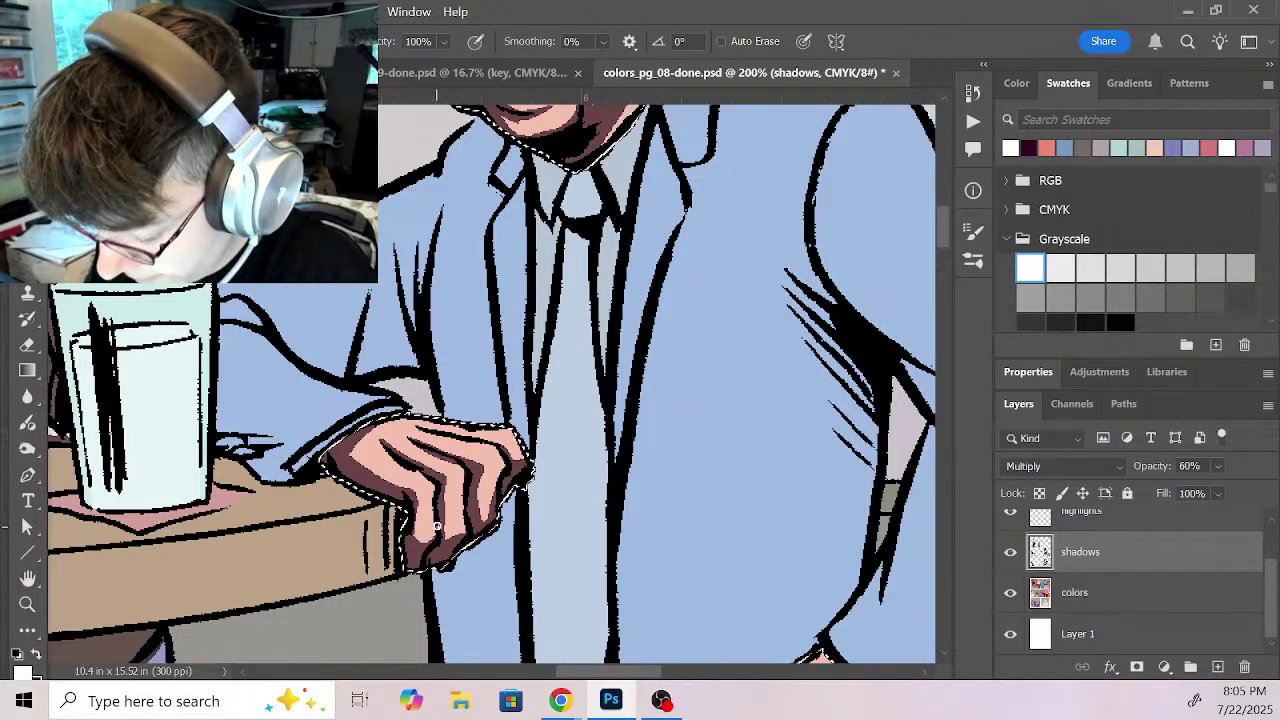
Step: Paint dark purple shadows on the man's other hand at his coat pocket, below the cuff and along the knuckles and lower edge
left_click_drag(626, 511, 506, 403)
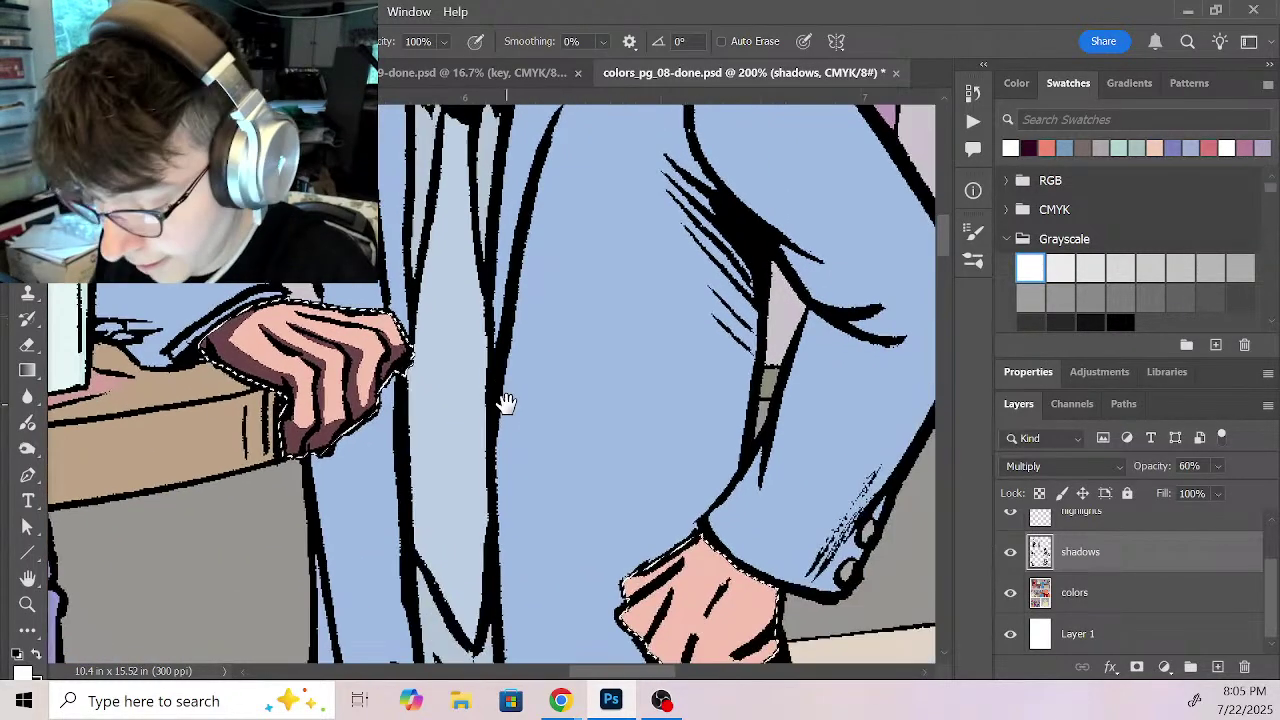
left_click_drag(727, 420, 608, 397)
left_click_drag(655, 483, 569, 451)
key("x")
mouse_move(476, 486)
left_mouse_down()
mouse_move(560, 550)
mouse_move(634, 388)
left_mouse_up()
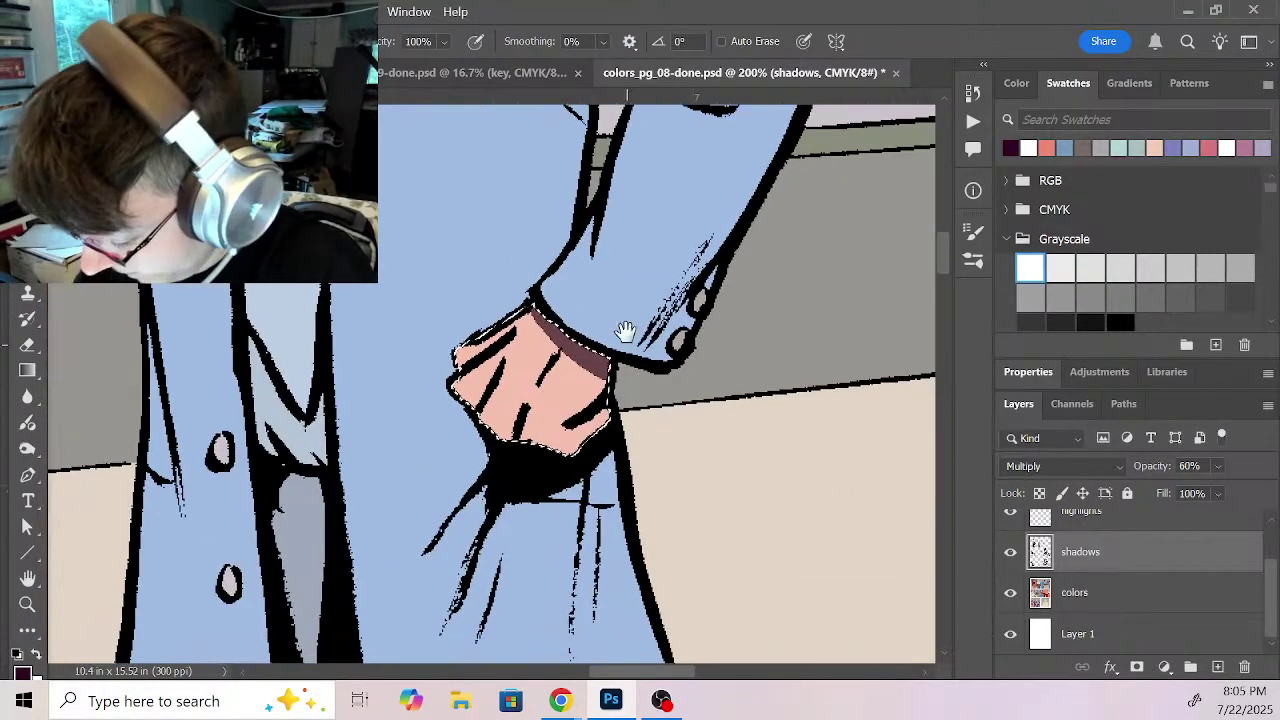
mouse_move(462, 395)
left_mouse_down()
mouse_move(495, 380)
mouse_move(510, 435)
mouse_move(555, 351)
left_mouse_up()
mouse_move(520, 425)
left_mouse_down()
mouse_move(598, 388)
mouse_move(543, 428)
mouse_move(603, 370)
mouse_move(527, 419)
mouse_move(586, 403)
mouse_move(566, 420)
mouse_move(592, 413)
mouse_move(585, 453)
left_mouse_up()
key("x")
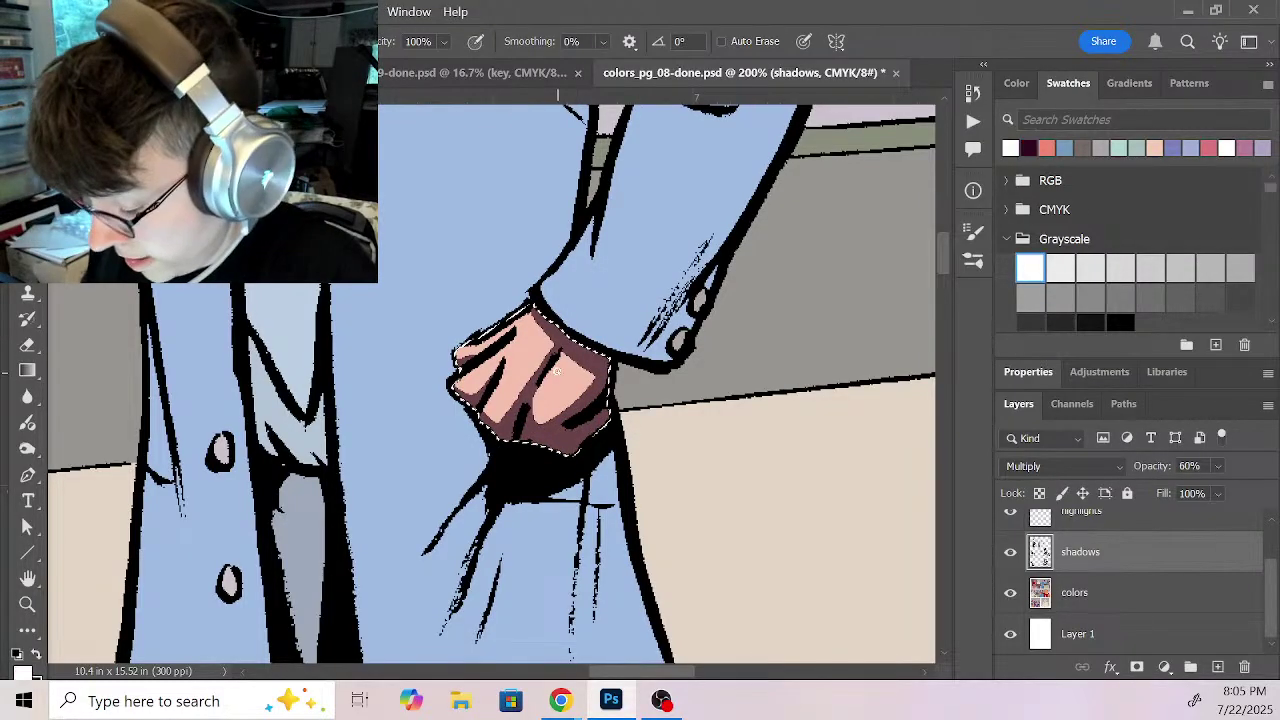
Step: Paint a dark purple shadow on the temple of the same man in the panel where he holds a glass
key("z")
left_click(677, 503, "alt")
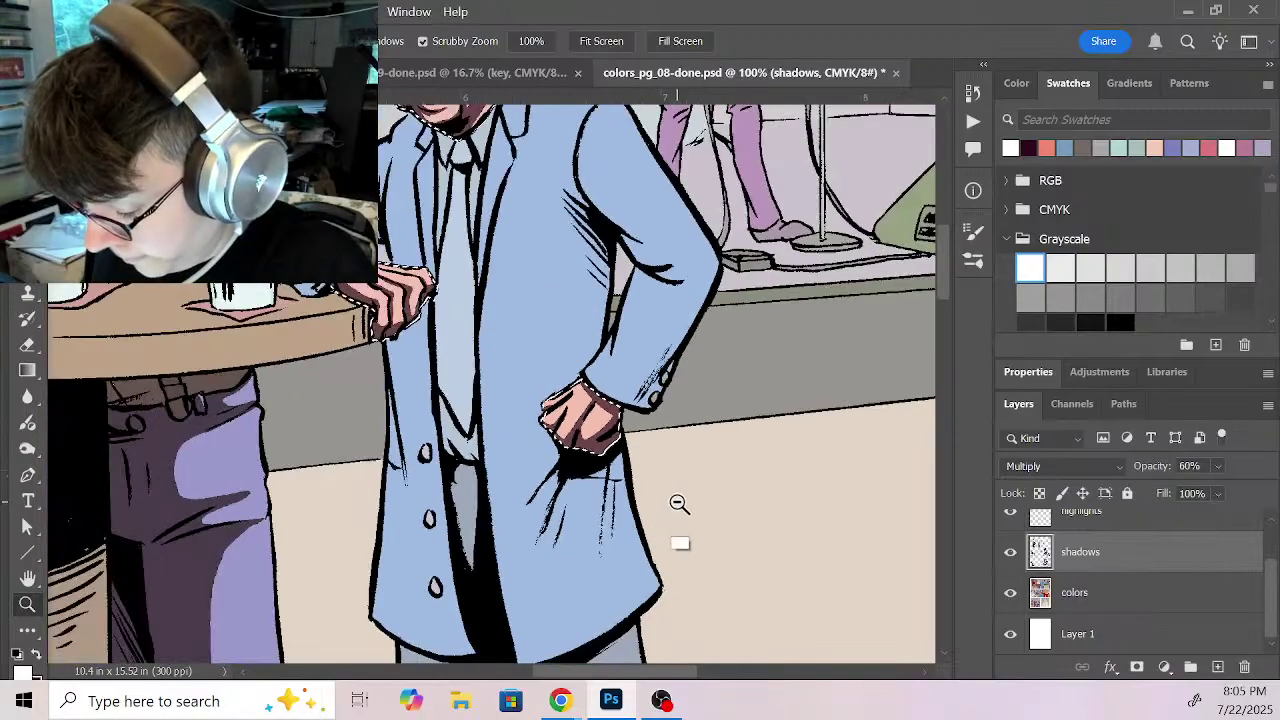
left_click(723, 503, "alt")
left_click(720, 503, "alt")
left_click_drag(942, 292, 945, 418)
left_click(470, 389)
left_click(512, 370)
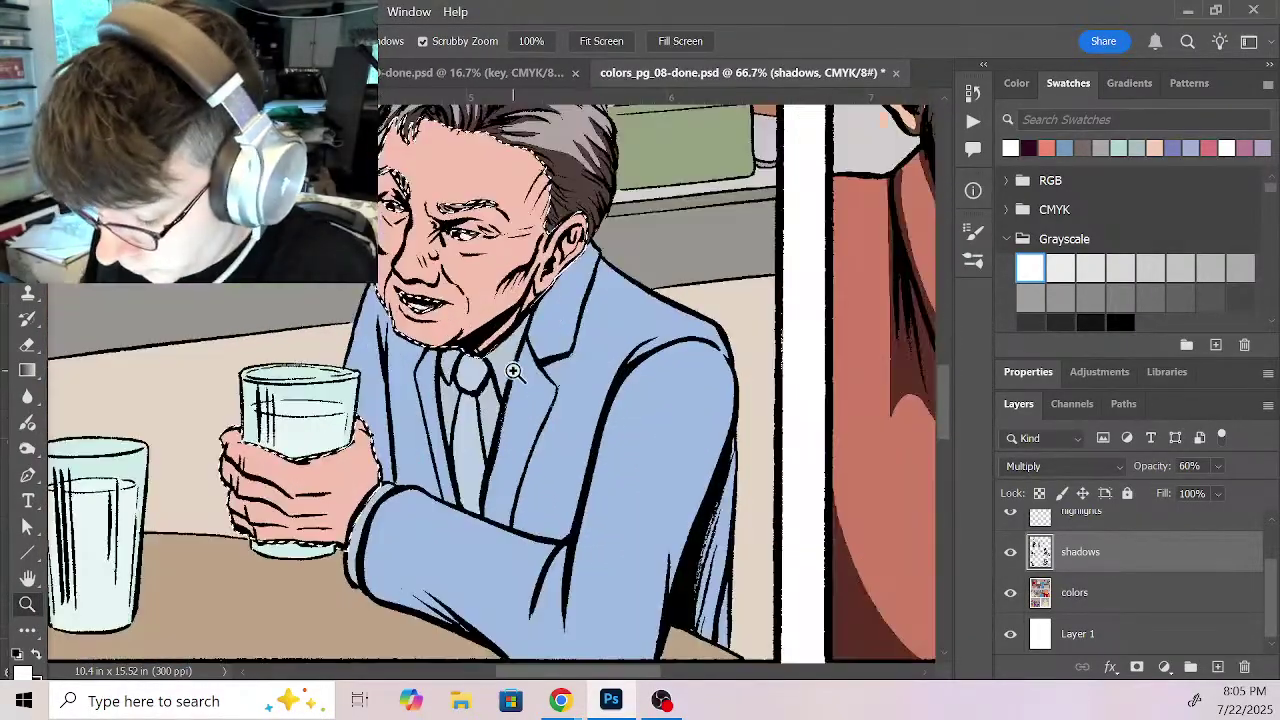
left_click_drag(770, 295, 848, 398)
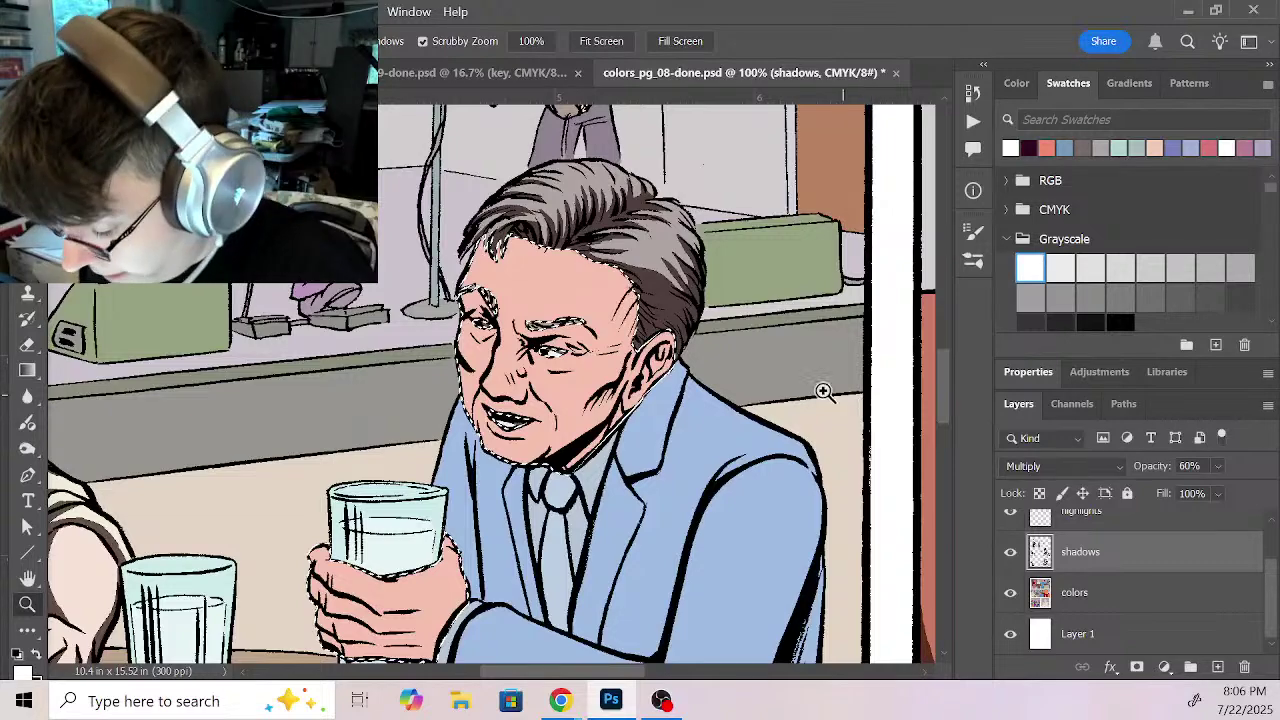
left_click_drag(622, 395, 662, 407)
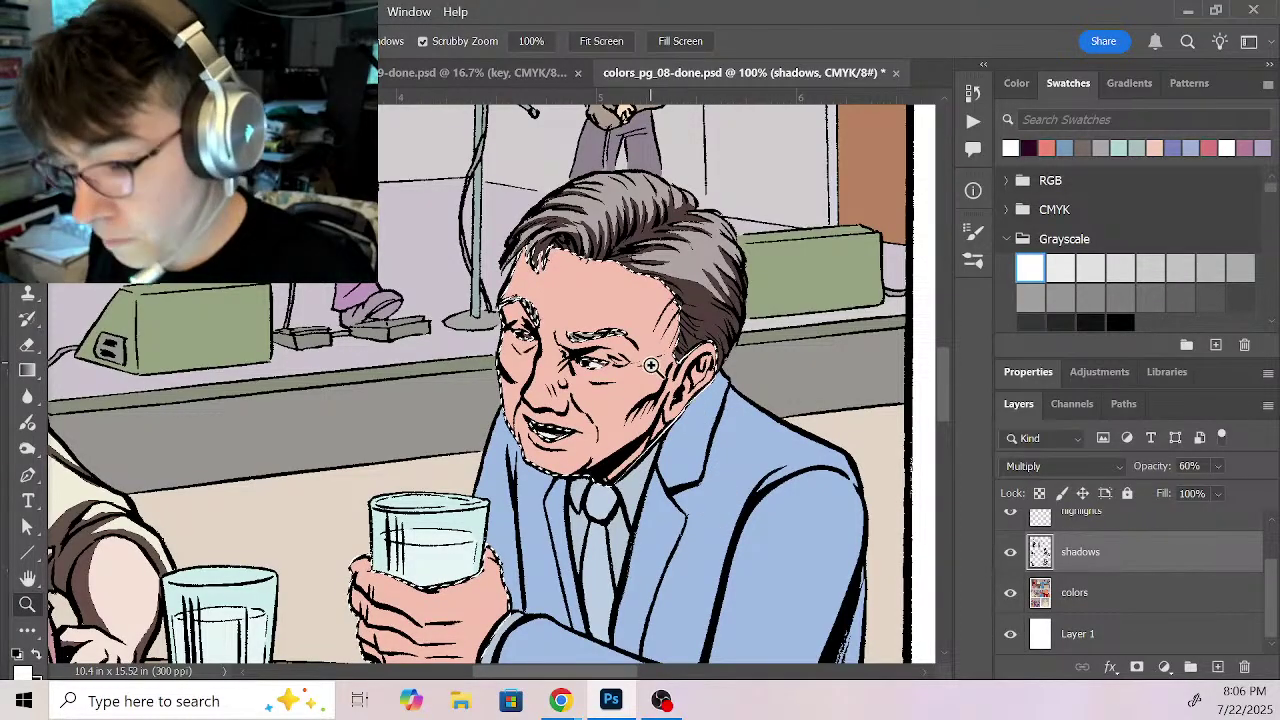
key("b")
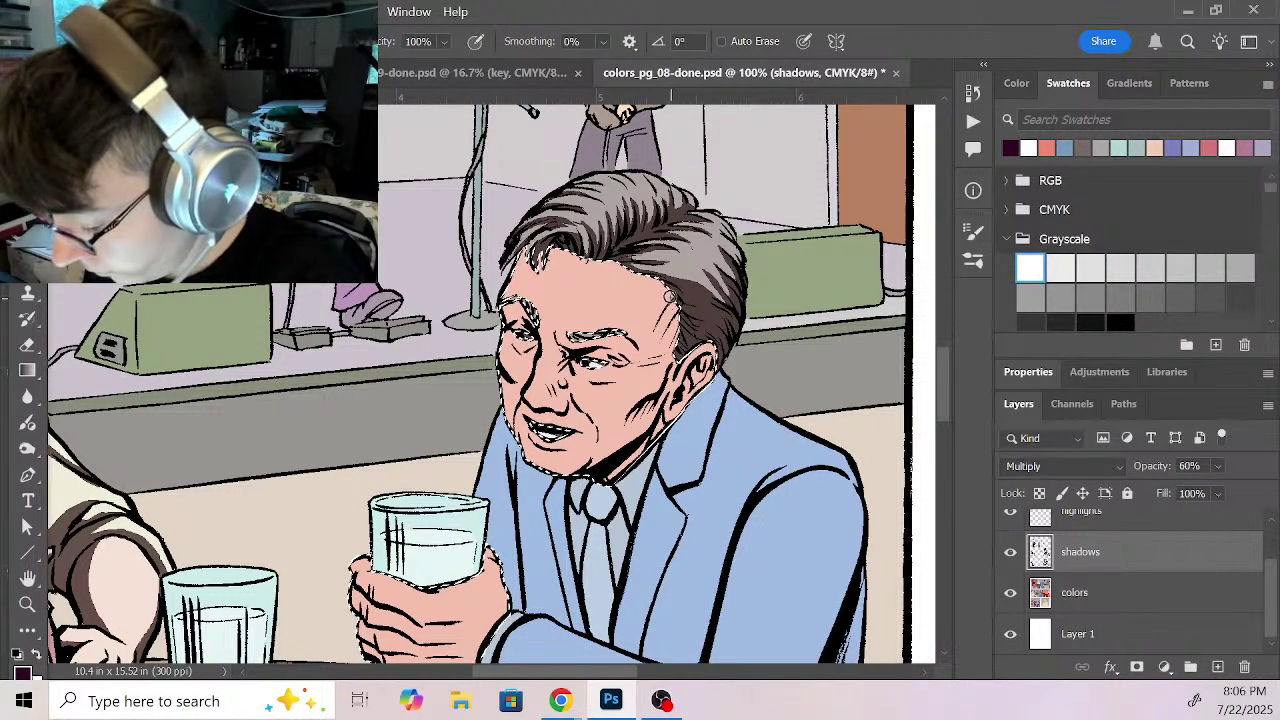
left_click_drag(668, 285, 666, 344)
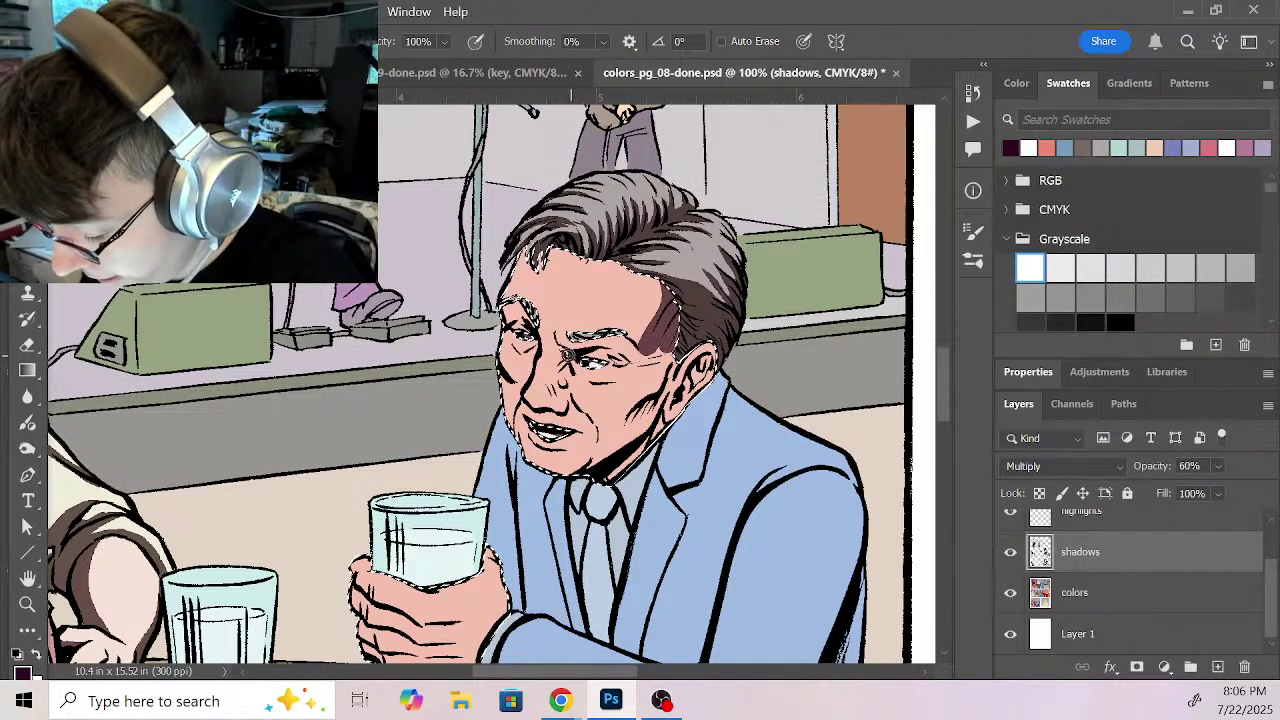
Step: Add dark purple shadows around his eyes, brow, nose and upper lip, extending beside the outer eye corner
mouse_move(546, 345)
left_mouse_down()
mouse_move(650, 362)
mouse_move(675, 350)
mouse_move(598, 376)
left_mouse_up()
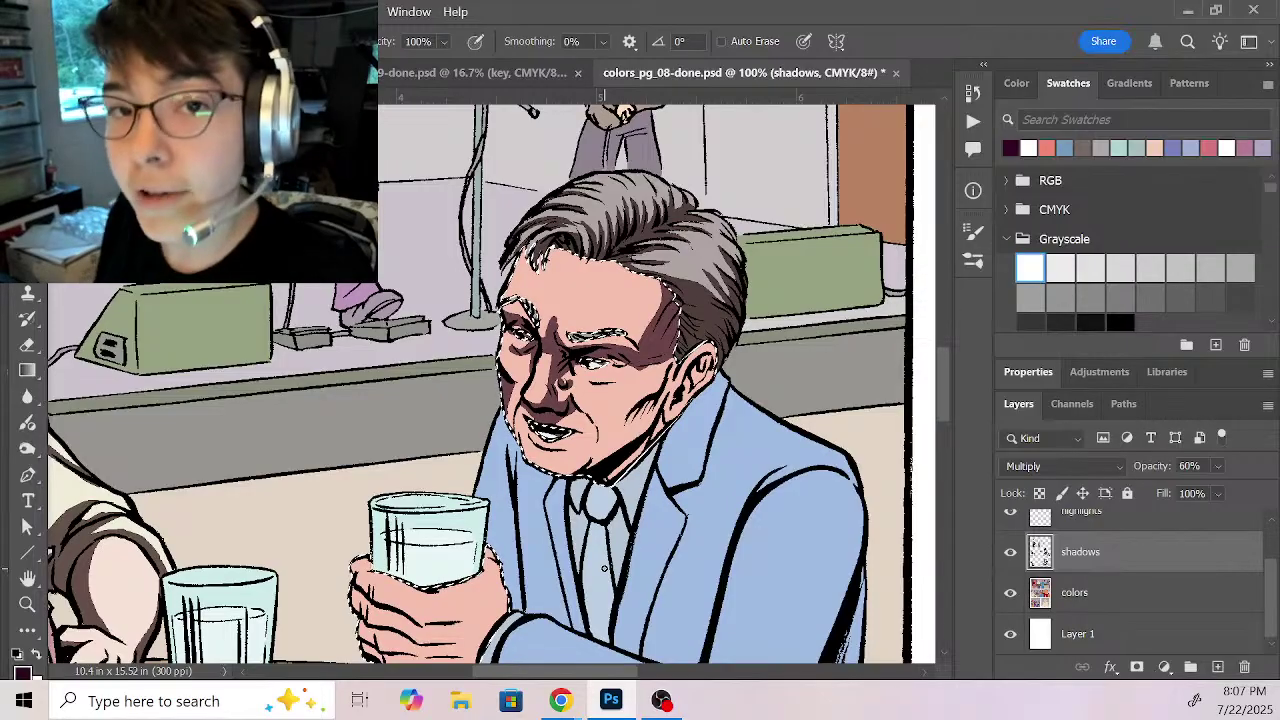
left_click_drag(576, 328, 582, 334)
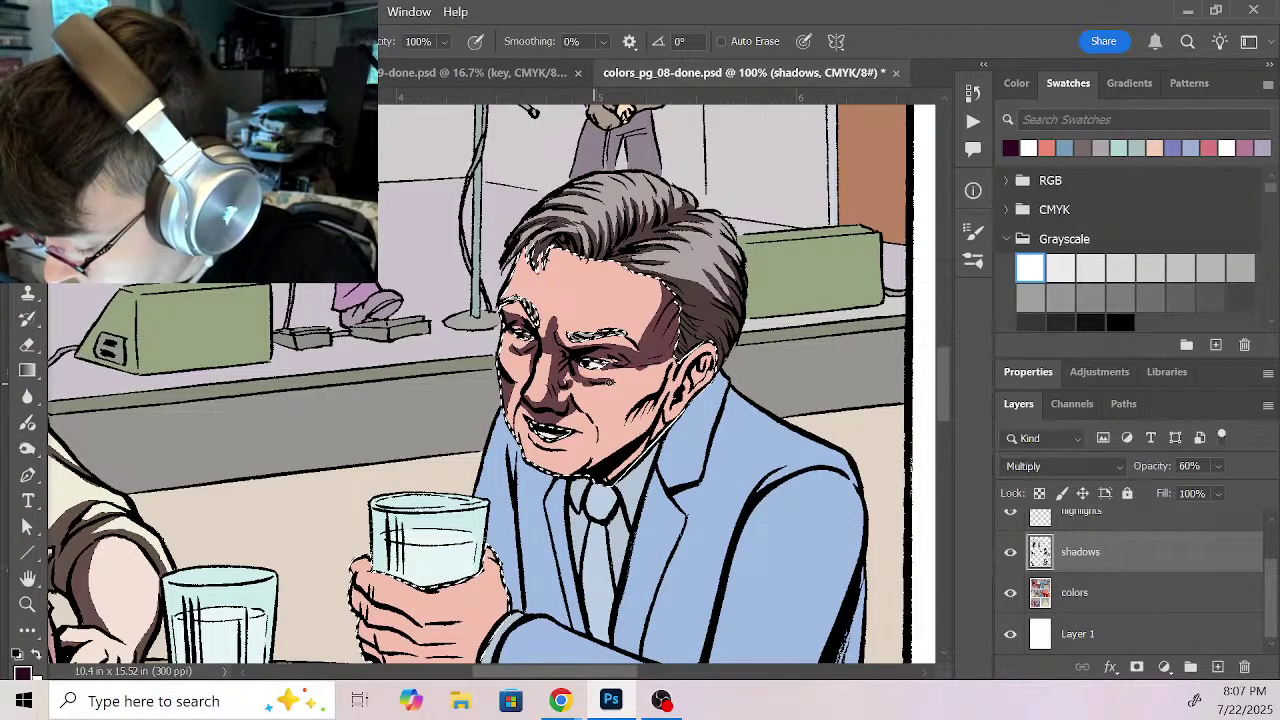
left_click_drag(641, 360, 675, 367)
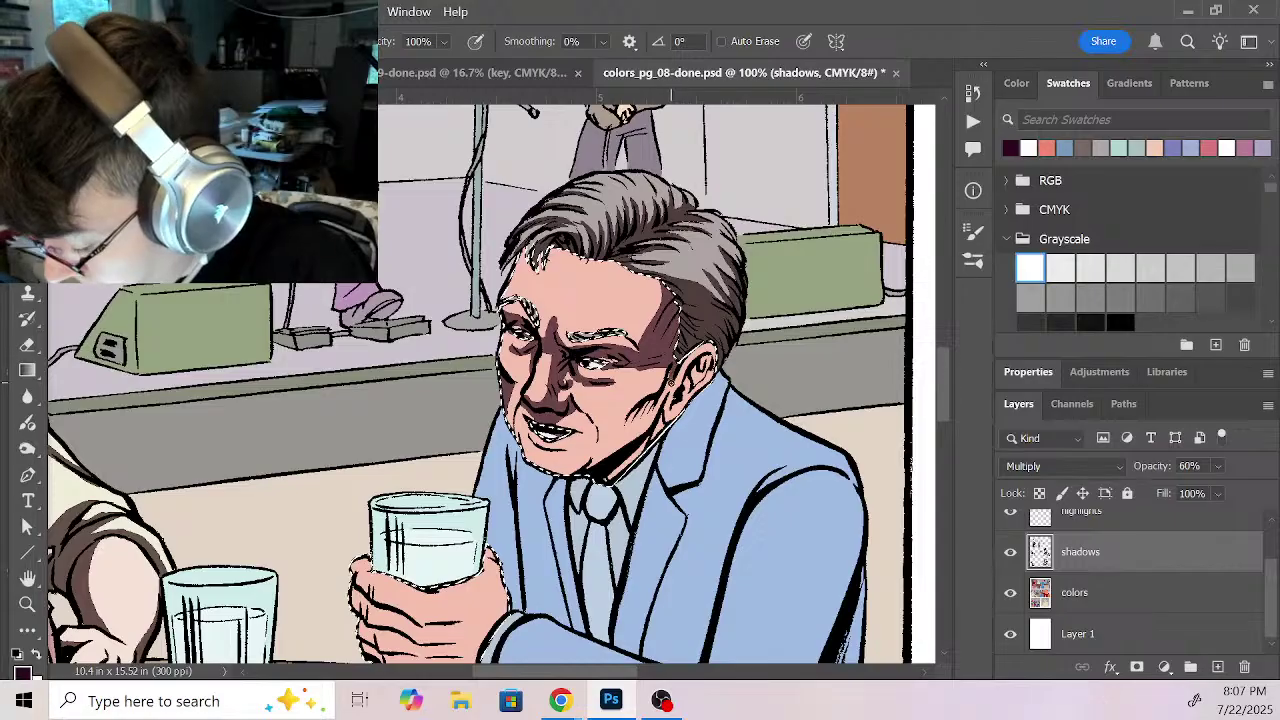
Step: Shade his cheek, jaw, neck and inner ear in dark purple
mouse_move(664, 378)
left_mouse_down()
mouse_move(627, 432)
mouse_move(645, 426)
mouse_move(601, 462)
mouse_move(578, 410)
mouse_move(598, 428)
mouse_move(598, 452)
mouse_move(556, 452)
left_mouse_up()
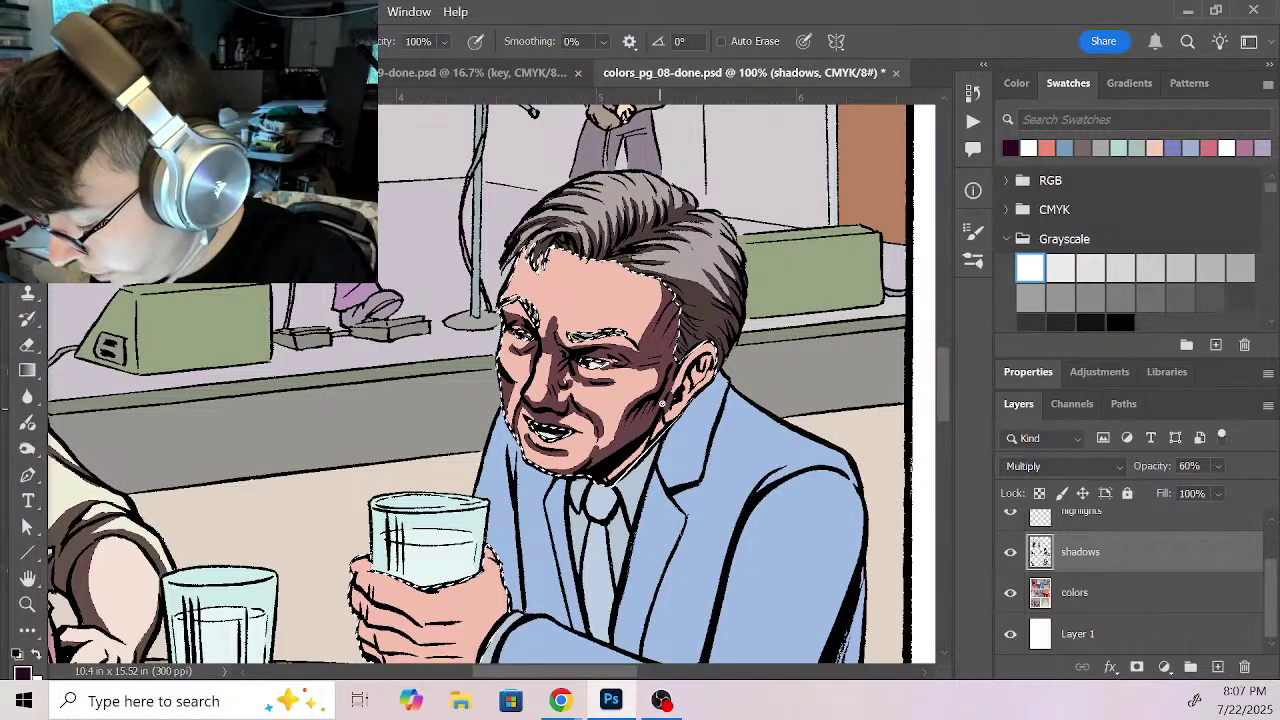
left_click_drag(651, 437, 631, 458)
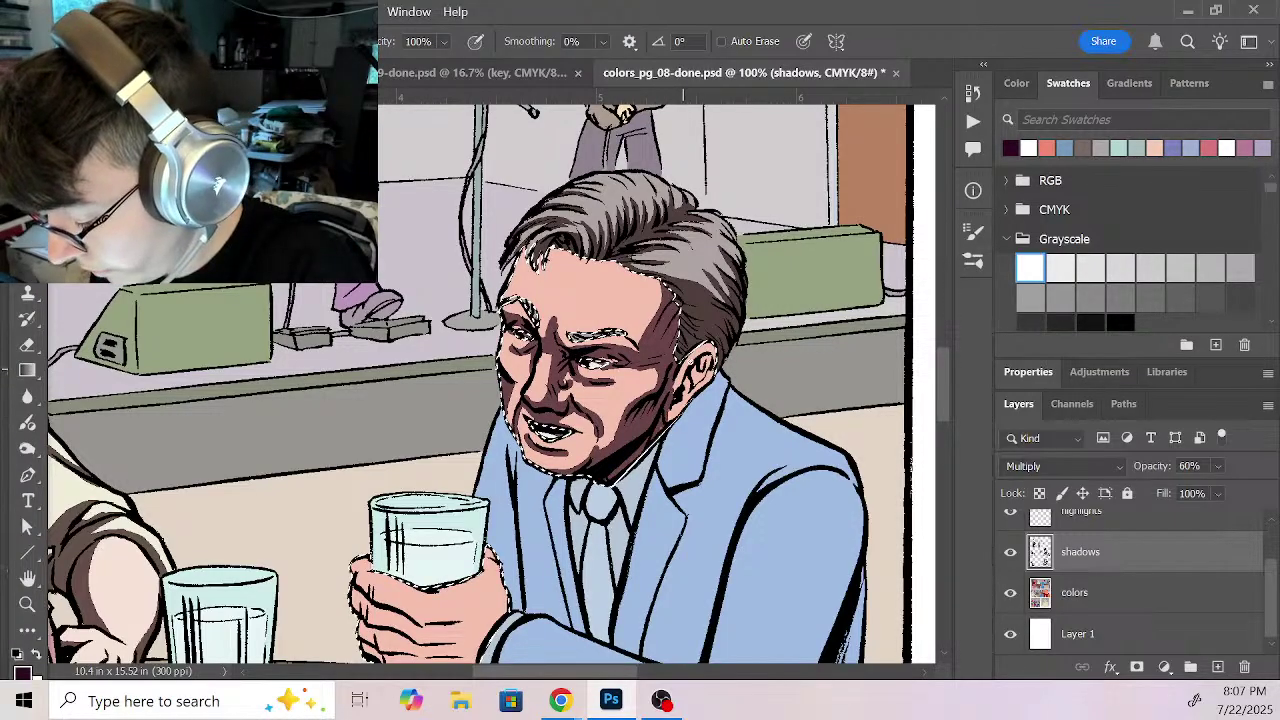
left_click_drag(677, 393, 713, 357)
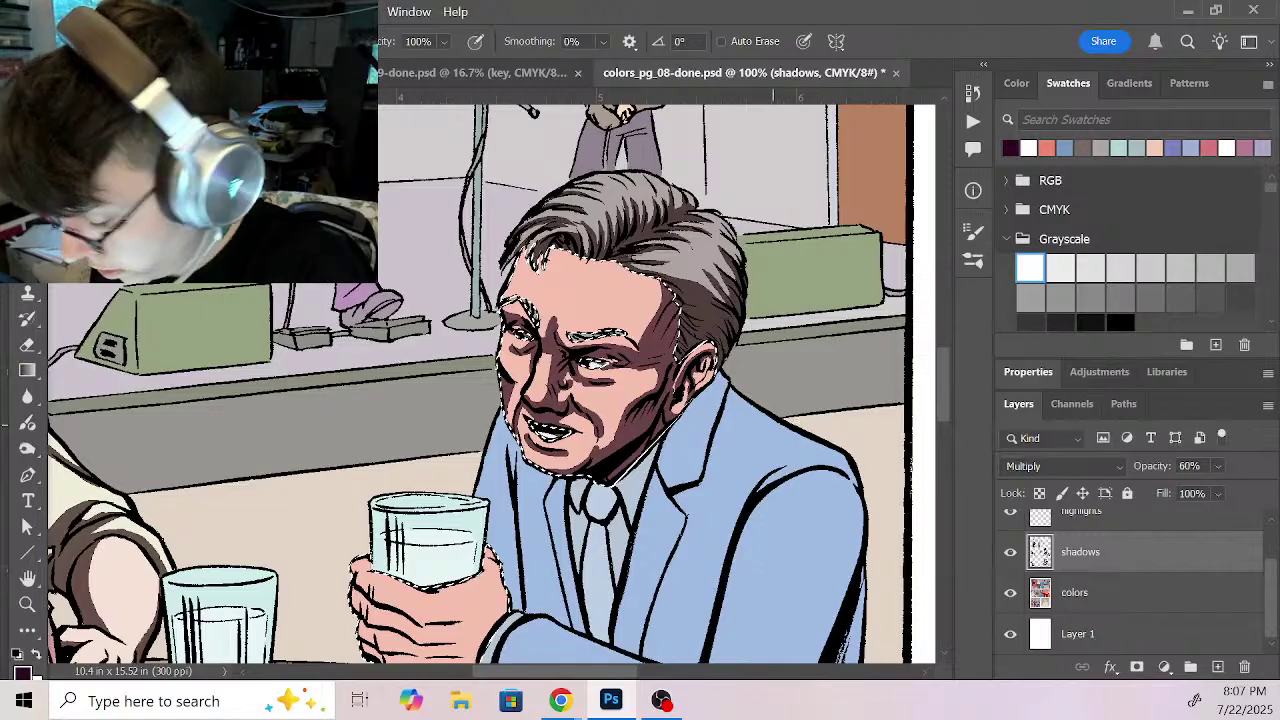
Step: Paint dark purple shadow strokes below his front hairline and a crease across his forehead
key("z")
left_click(630, 352)
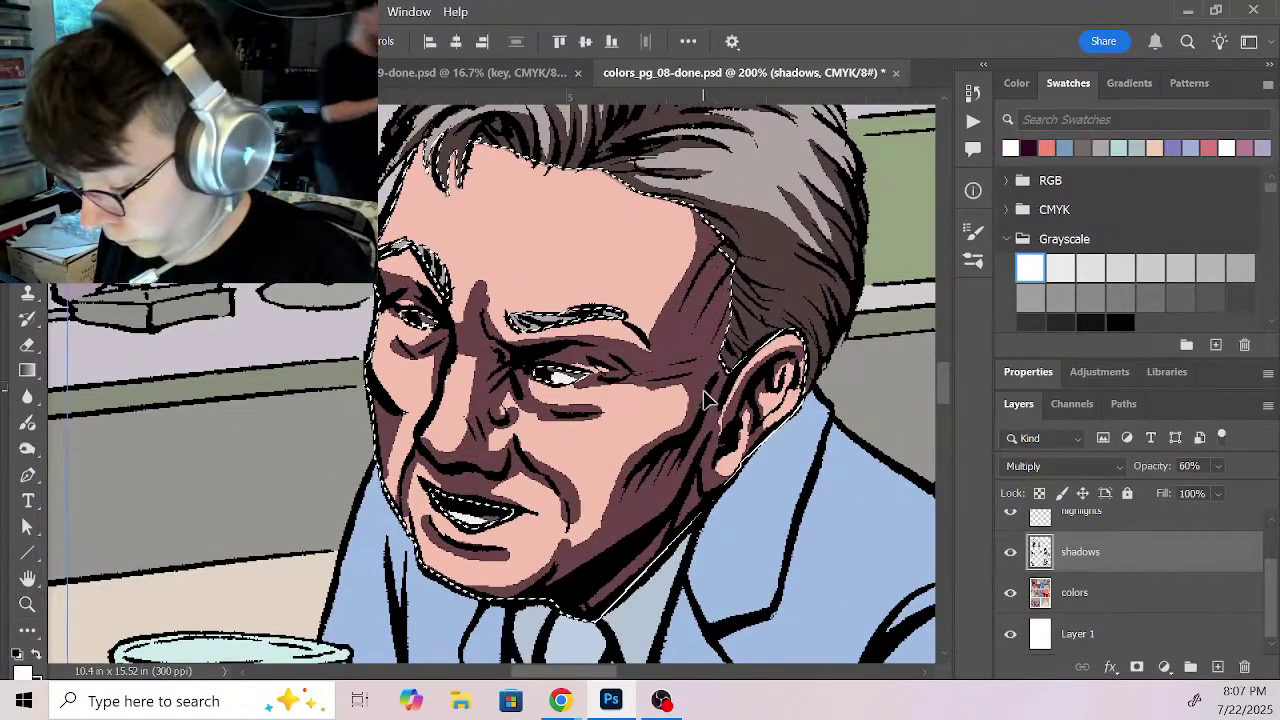
key("b")
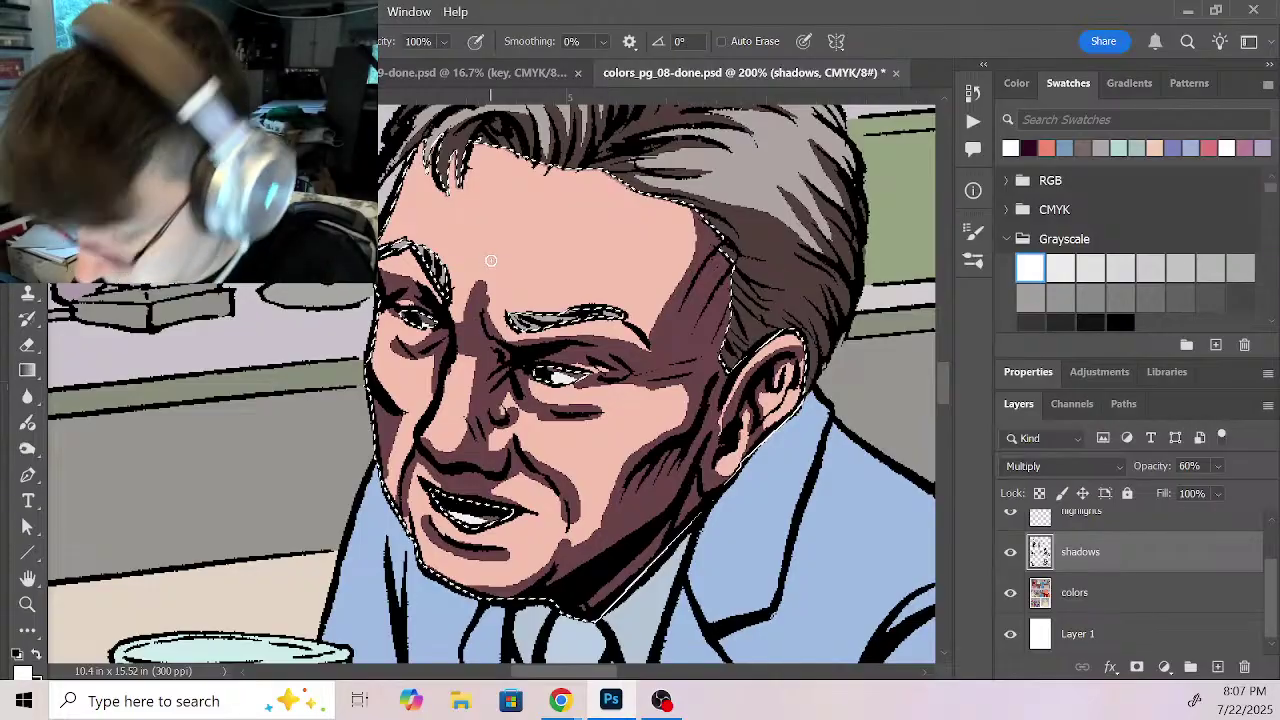
key("x")
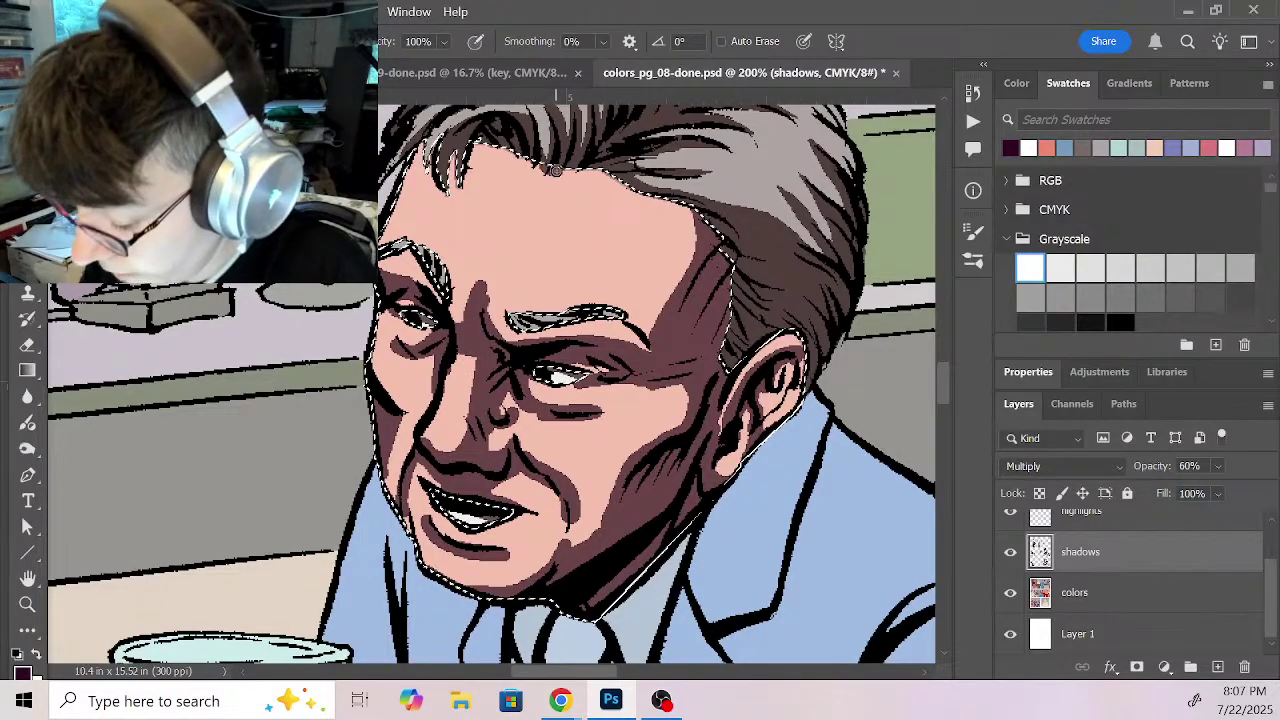
left_click_drag(510, 186, 496, 224)
mouse_move(518, 160)
left_mouse_down()
mouse_move(498, 212)
mouse_move(458, 198)
left_mouse_up()
mouse_move(500, 136)
left_mouse_down()
mouse_move(470, 172)
mouse_move(460, 218)
left_mouse_up()
left_click_drag(490, 258, 554, 242)
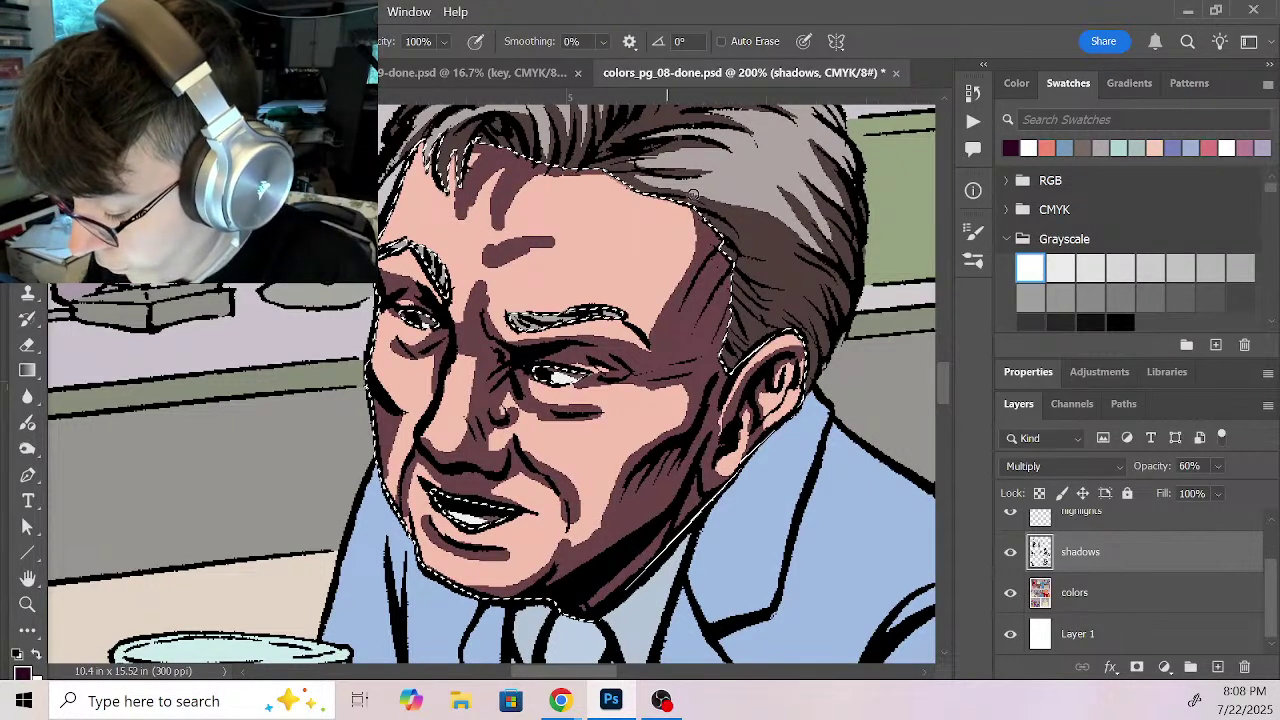
Step: Trim the forehead hair shadows and the crease into thin tapered shapes with white strokes
key("x")
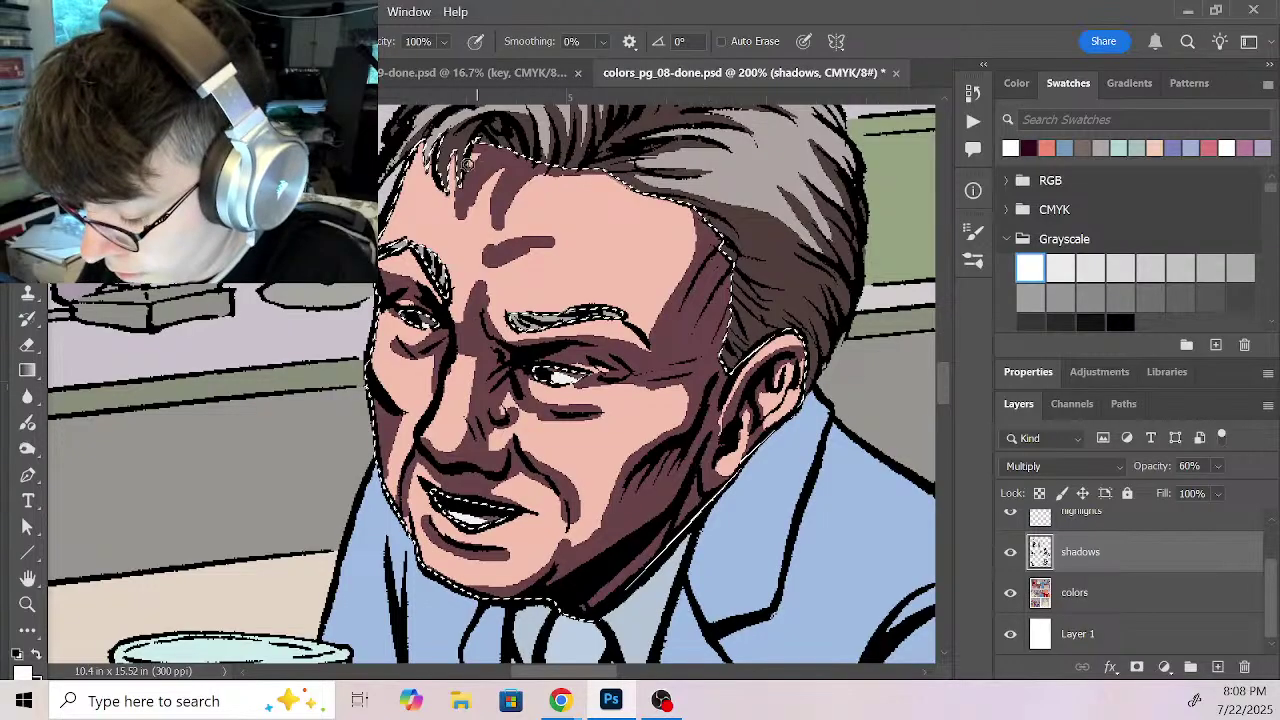
mouse_move(462, 218)
left_mouse_down()
mouse_move(480, 170)
mouse_move(457, 229)
mouse_move(466, 236)
left_mouse_up()
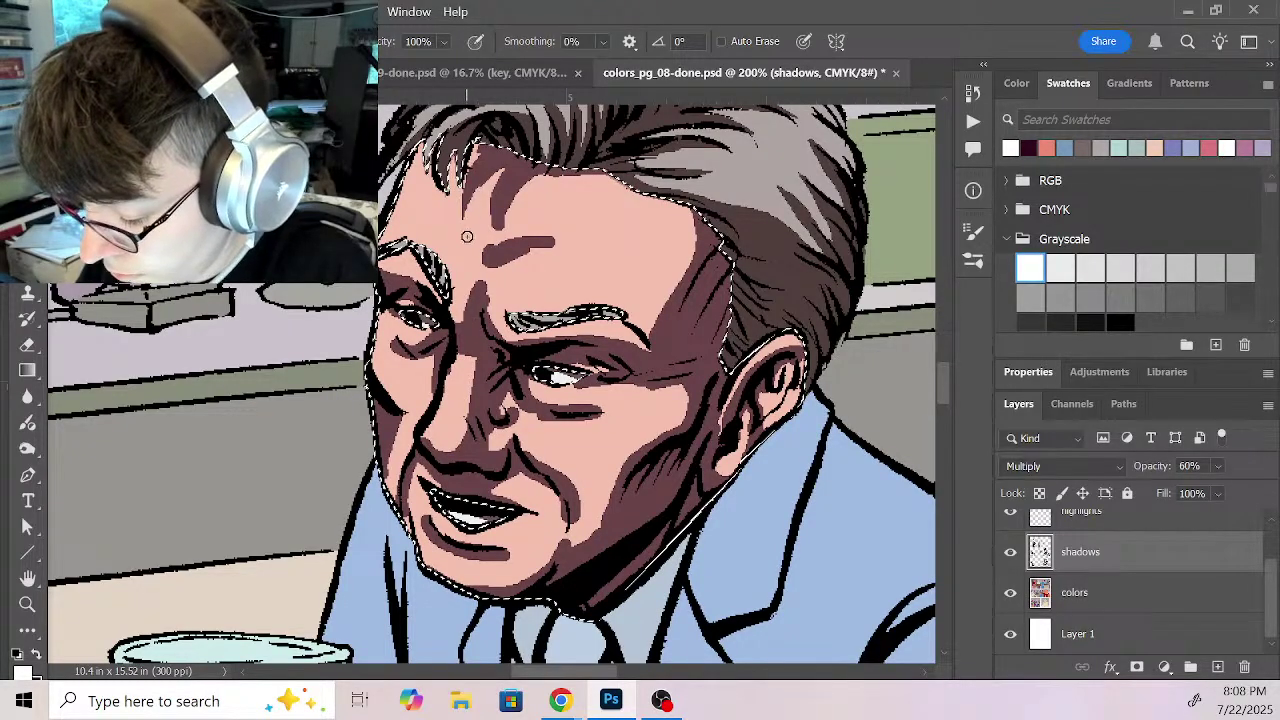
mouse_move(521, 196)
left_mouse_down()
mouse_move(511, 243)
mouse_move(481, 251)
mouse_move(532, 226)
mouse_move(517, 247)
mouse_move(471, 258)
mouse_move(500, 269)
mouse_move(574, 240)
left_mouse_up()
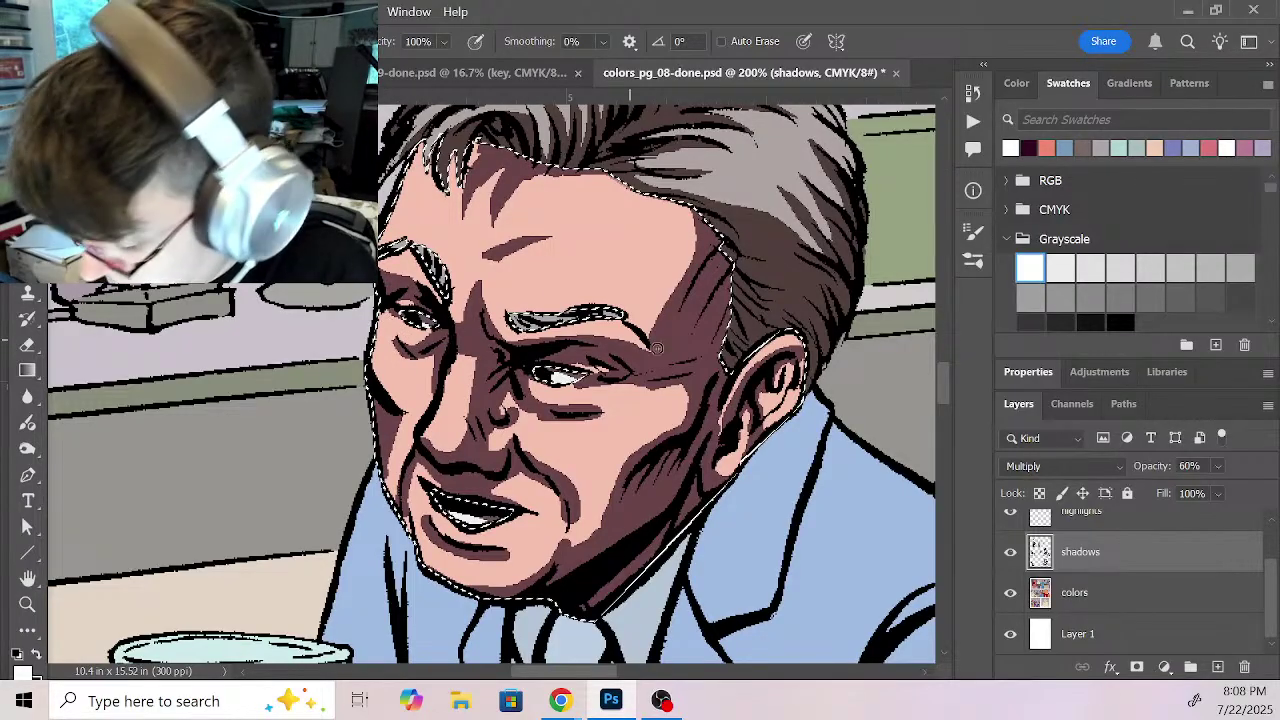
Step: Refine the shadow edges under his eye, around his mouth and chin, and along his cheek with white and dark purple strokes
left_click_drag(549, 423, 622, 398)
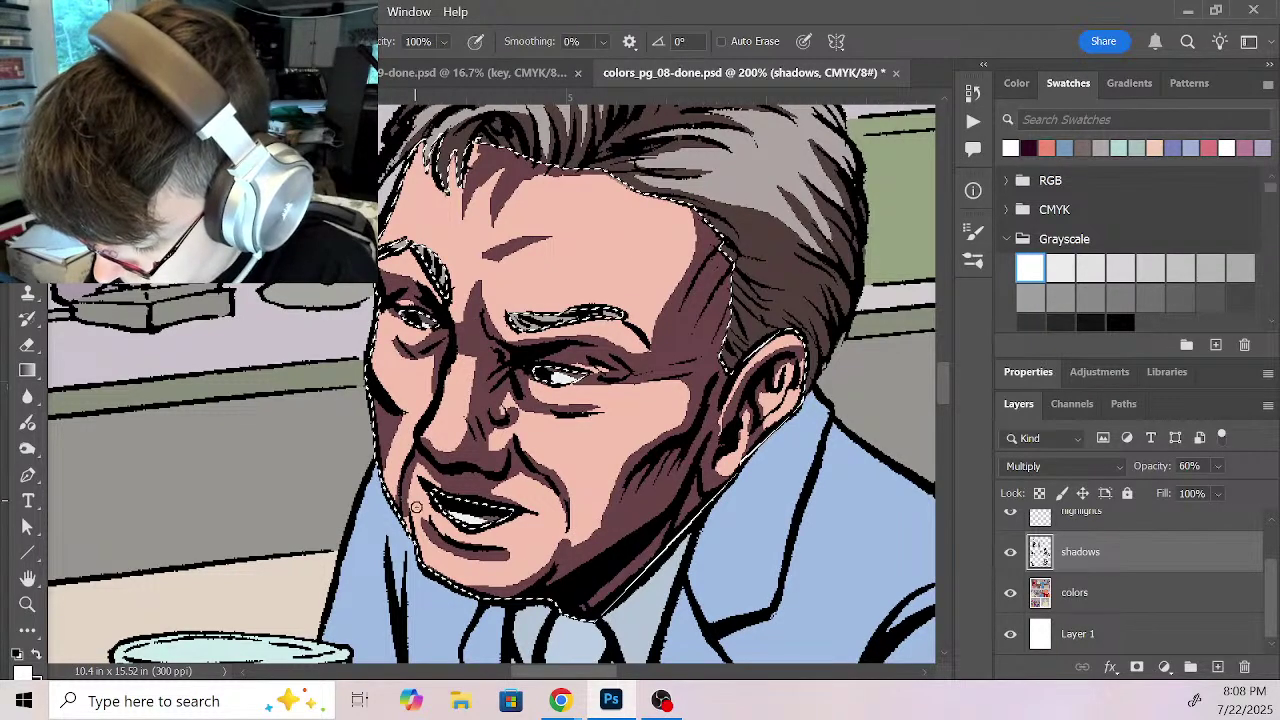
key("x")
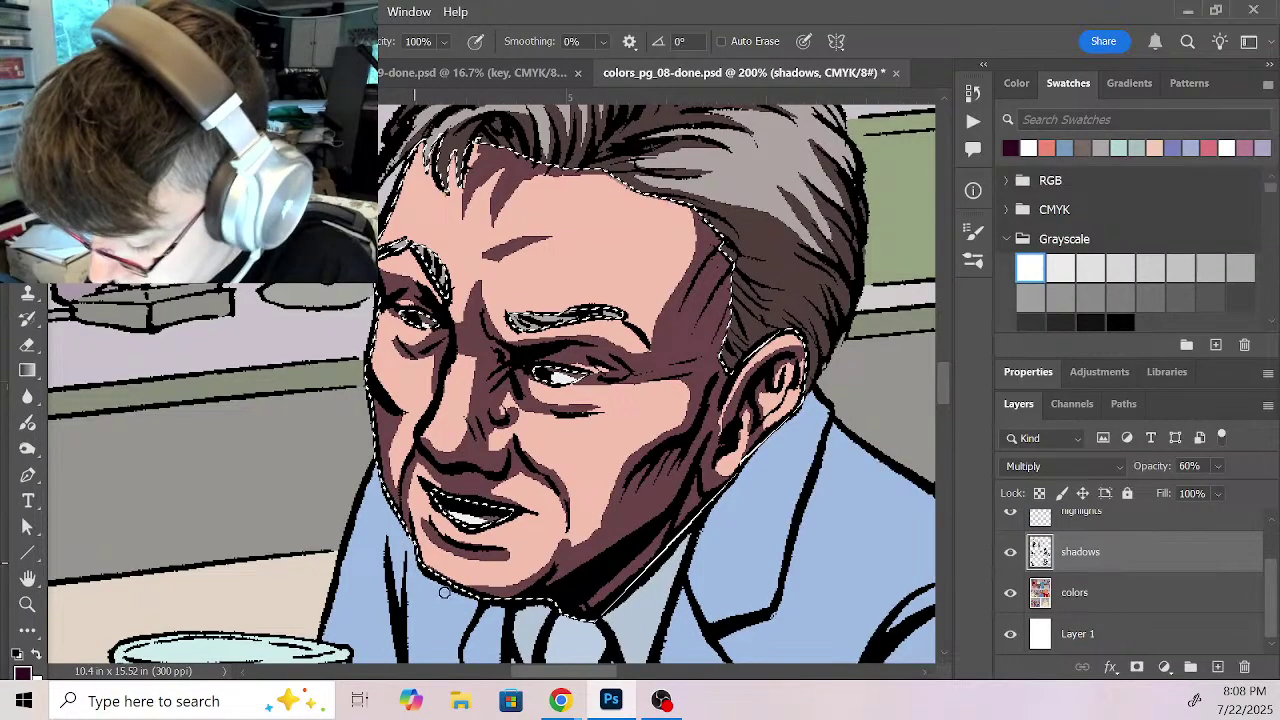
key("x")
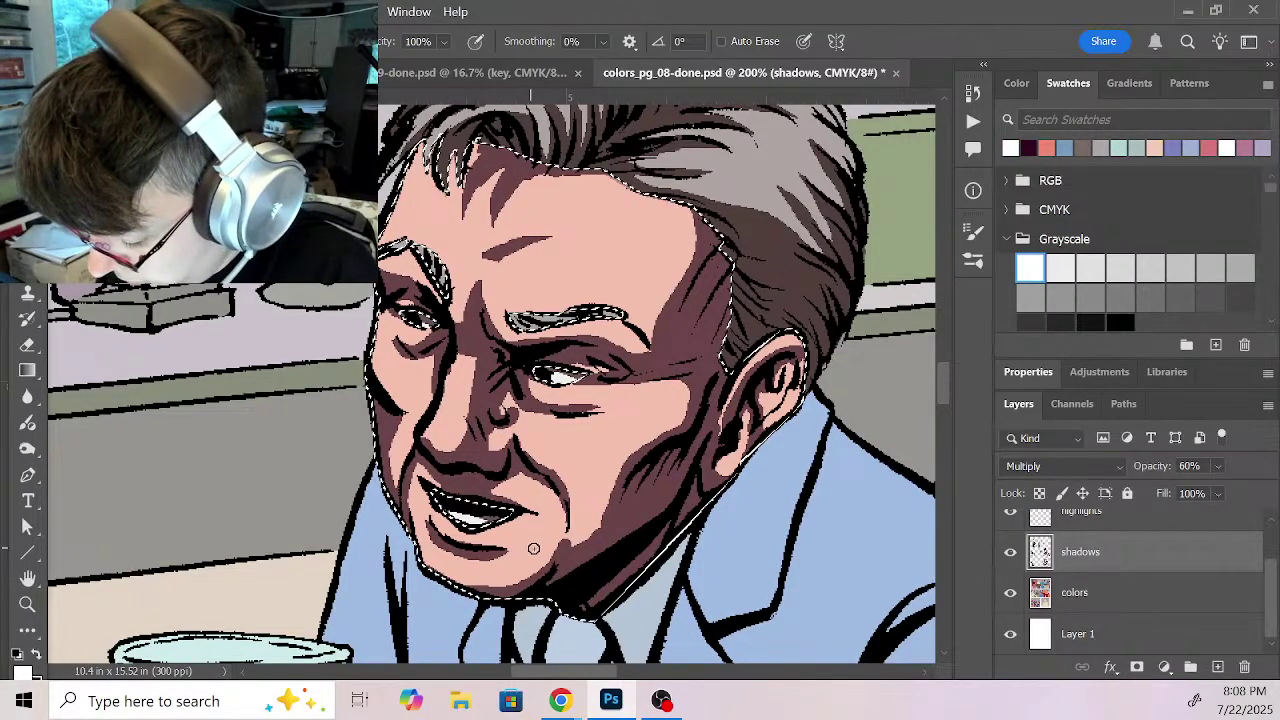
mouse_move(657, 430)
left_mouse_down()
mouse_move(597, 491)
mouse_move(574, 543)
left_mouse_up()
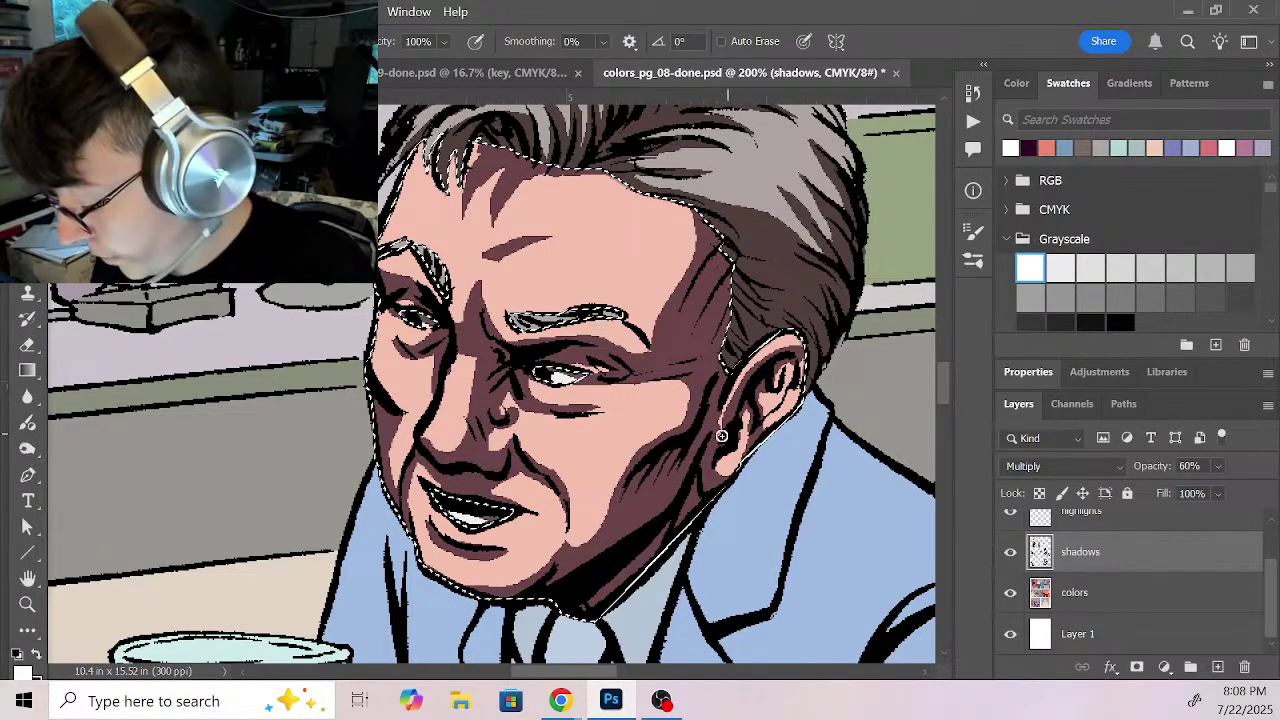
key("x")
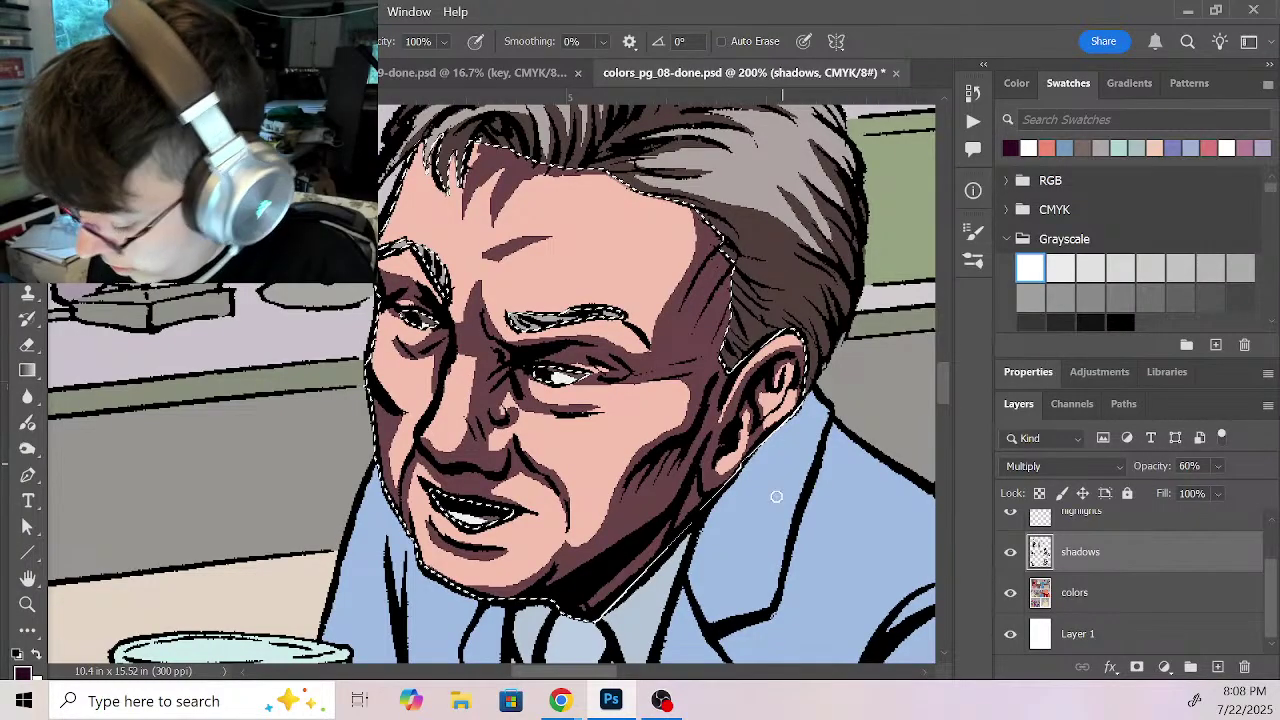
Step: Paint dark purple shadows beneath the glass and between the fingers of the hands holding it
left_click_drag(782, 463, 763, 400)
left_click_drag(706, 549, 768, 364)
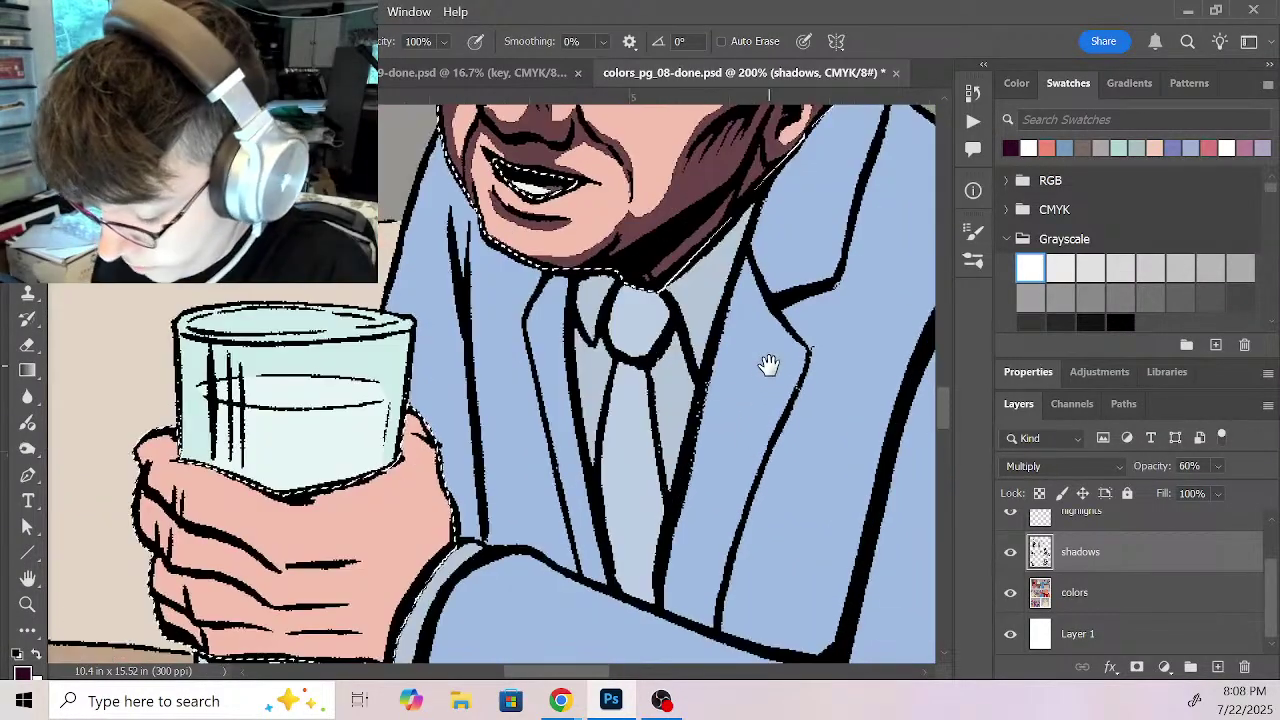
left_click_drag(515, 488, 580, 375)
mouse_move(205, 332)
left_mouse_down()
mouse_move(253, 409)
mouse_move(245, 396)
mouse_move(348, 455)
left_mouse_up()
mouse_move(240, 380)
left_mouse_down()
mouse_move(232, 430)
mouse_move(238, 419)
mouse_move(352, 455)
left_mouse_up()
mouse_move(283, 427)
left_mouse_down()
mouse_move(351, 460)
mouse_move(354, 443)
mouse_move(425, 445)
left_mouse_up()
mouse_move(361, 379)
left_mouse_down()
mouse_move(474, 350)
mouse_move(462, 316)
mouse_move(433, 383)
left_mouse_up()
mouse_move(241, 435)
left_mouse_down()
mouse_move(248, 485)
mouse_move(235, 474)
mouse_move(267, 462)
mouse_move(352, 491)
left_mouse_up()
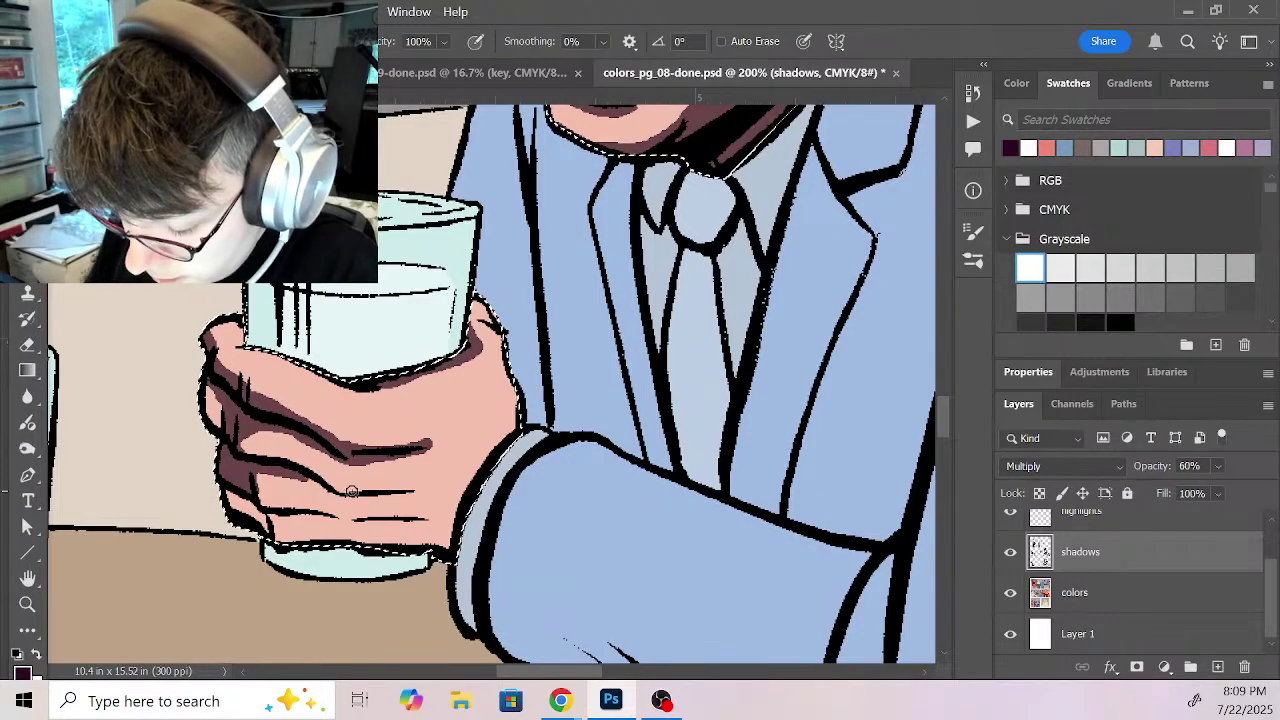
Step: Fill the lower fingers and the underside of the hand up to the cuff with dark purple, using a smaller brush near the wrist
mouse_move(232, 447)
left_mouse_down()
mouse_move(299, 478)
mouse_move(259, 477)
mouse_move(281, 501)
mouse_move(223, 498)
mouse_move(277, 518)
mouse_move(311, 508)
mouse_move(288, 507)
mouse_move(332, 522)
mouse_move(304, 501)
mouse_move(414, 500)
left_mouse_up()
mouse_move(278, 520)
left_mouse_down()
mouse_move(396, 522)
mouse_move(392, 499)
mouse_move(417, 483)
mouse_move(361, 507)
mouse_move(462, 500)
mouse_move(387, 534)
mouse_move(441, 533)
mouse_move(487, 530)
left_mouse_up()
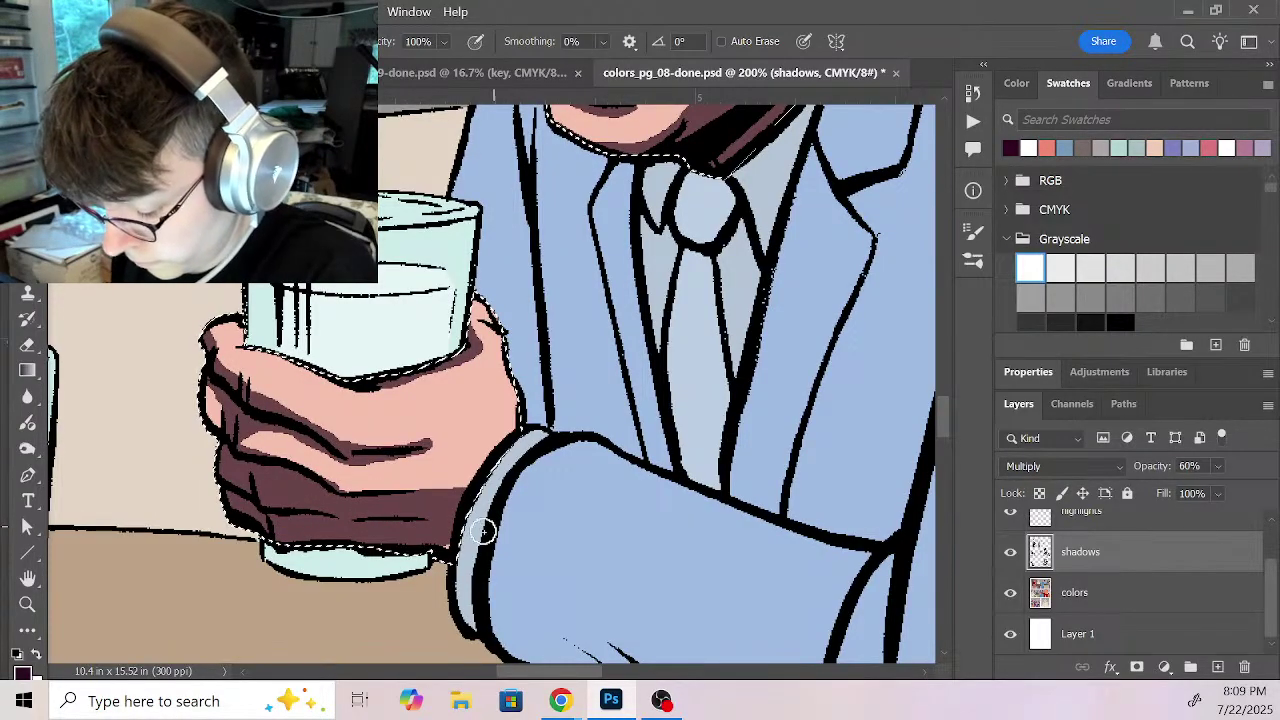
key("bracketleft")
left_click_drag(378, 493, 480, 478)
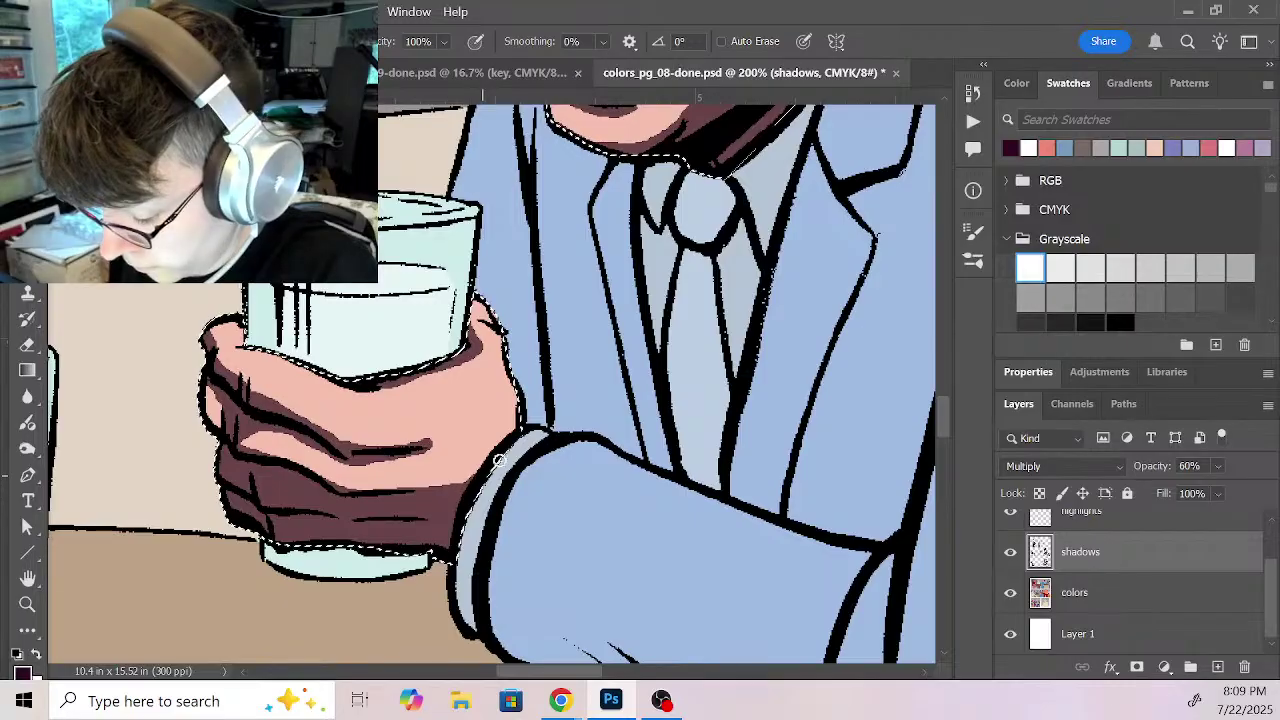
key("x")
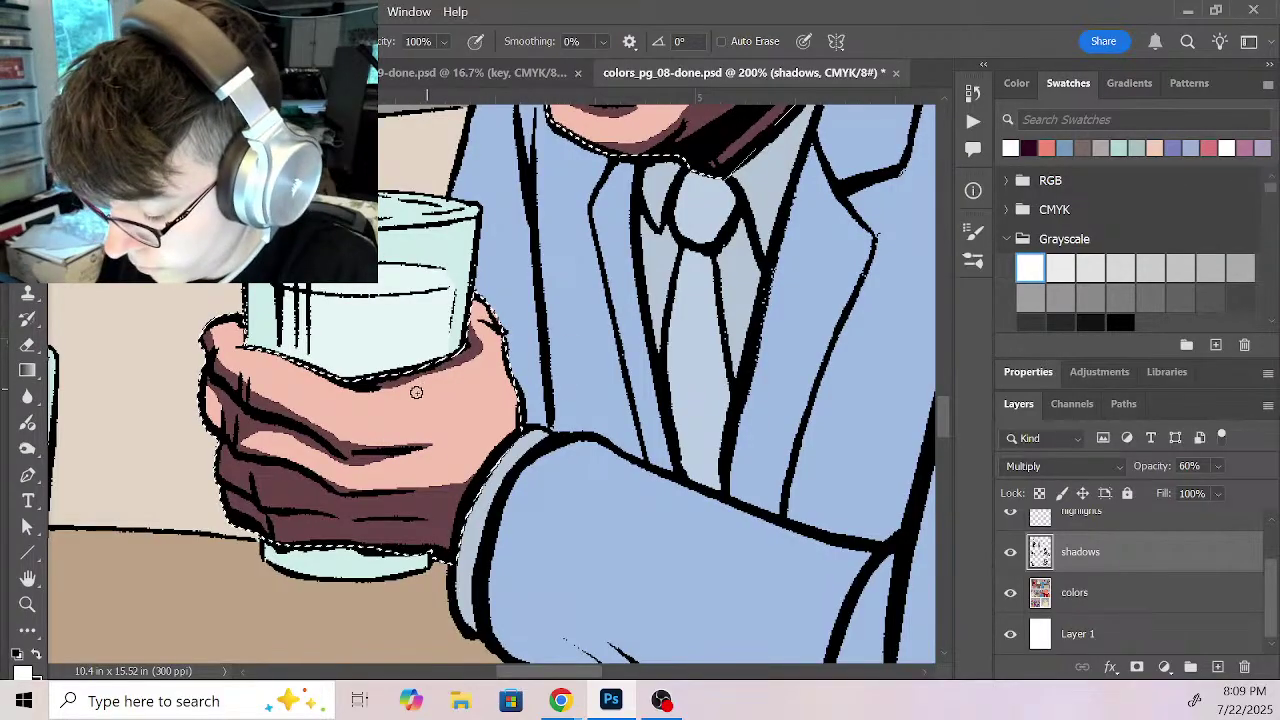
Step: Select the blue coat by its color on the colors layer, and return to the shadows layer with dark purple as the painting color
key("z")
left_click(600, 449, "alt")
left_click(603, 496, "alt")
left_click(762, 527, "alt")
left_click_drag(790, 550, 386, 286)
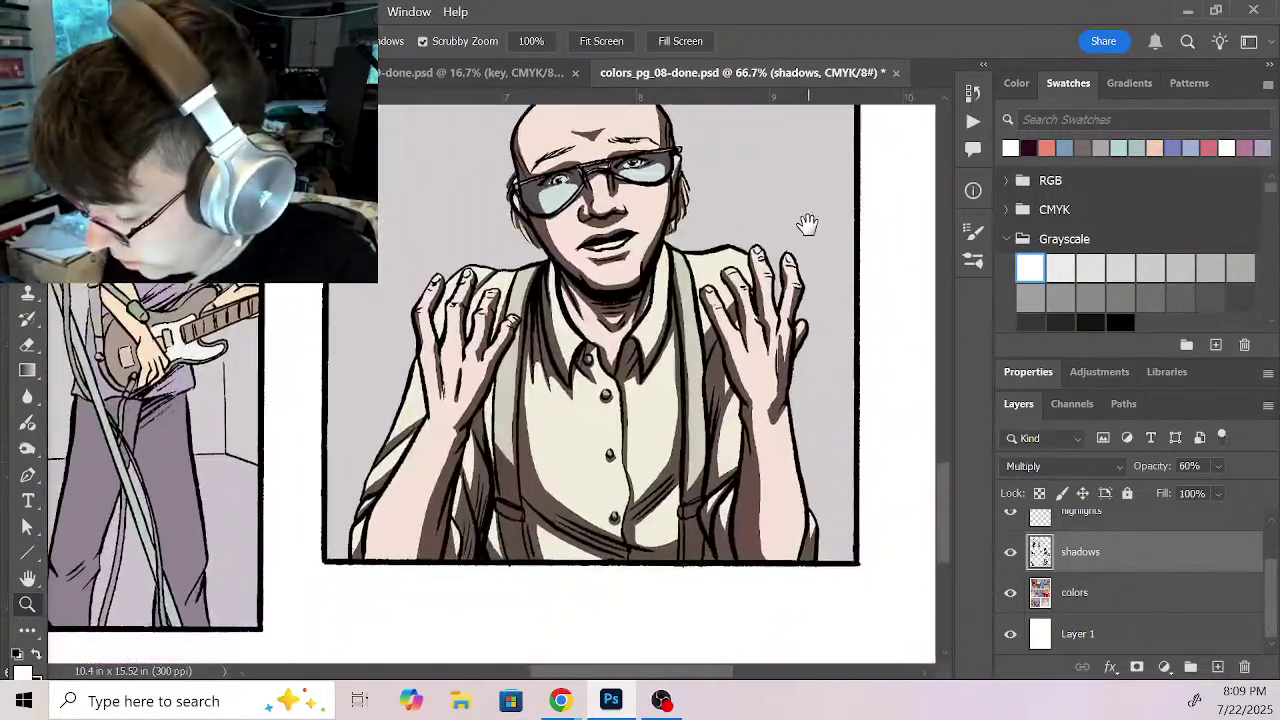
left_click_drag(808, 217, 837, 396)
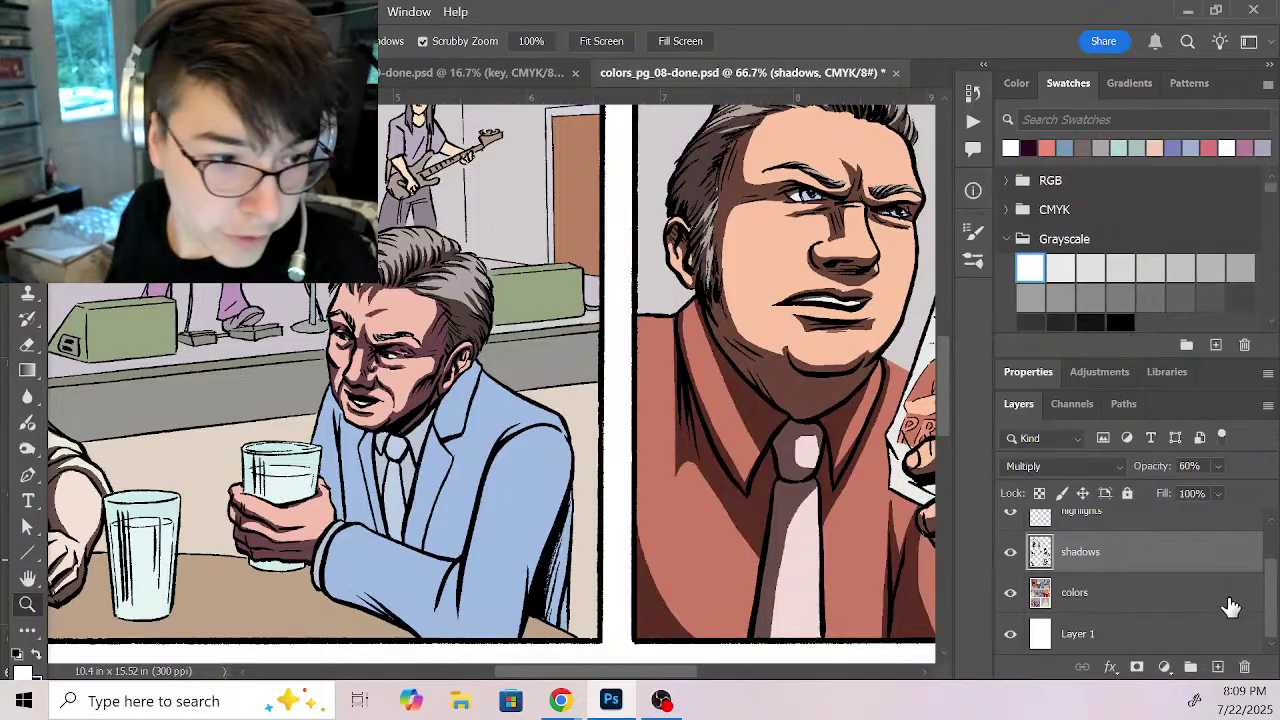
left_click(1152, 602)
key("w")
left_click(449, 509)
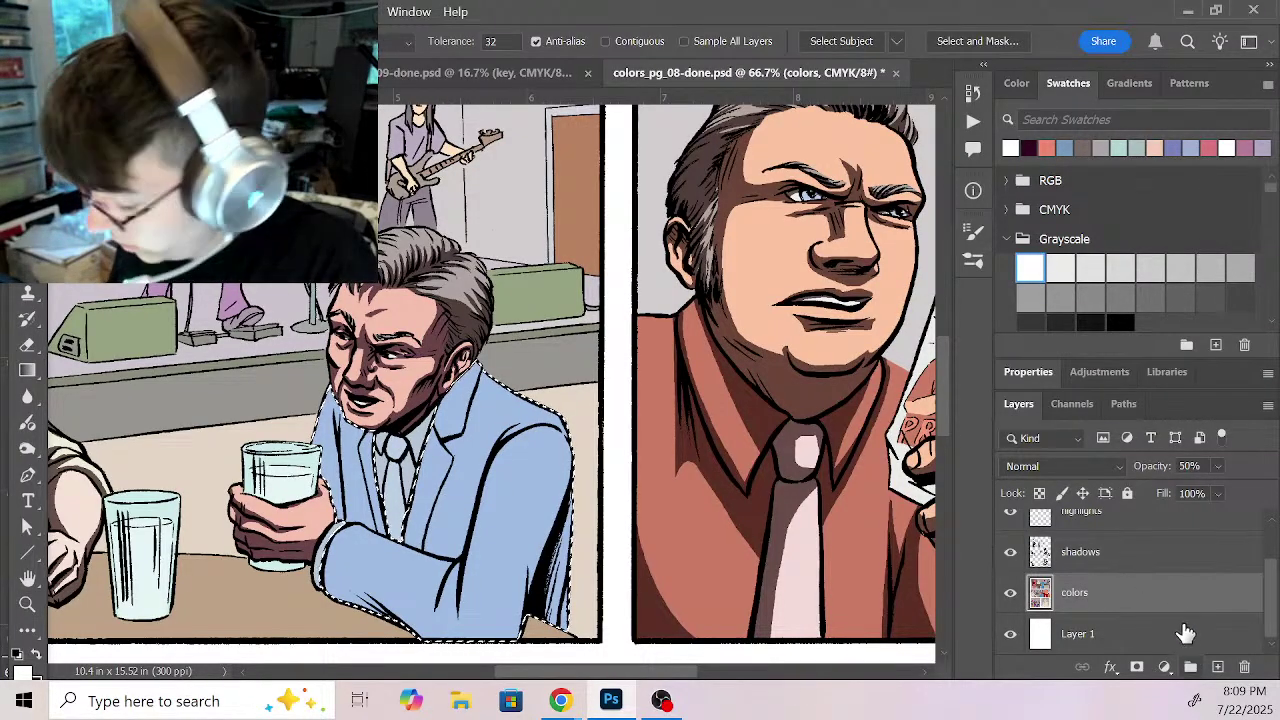
left_click(1145, 563)
key("d")
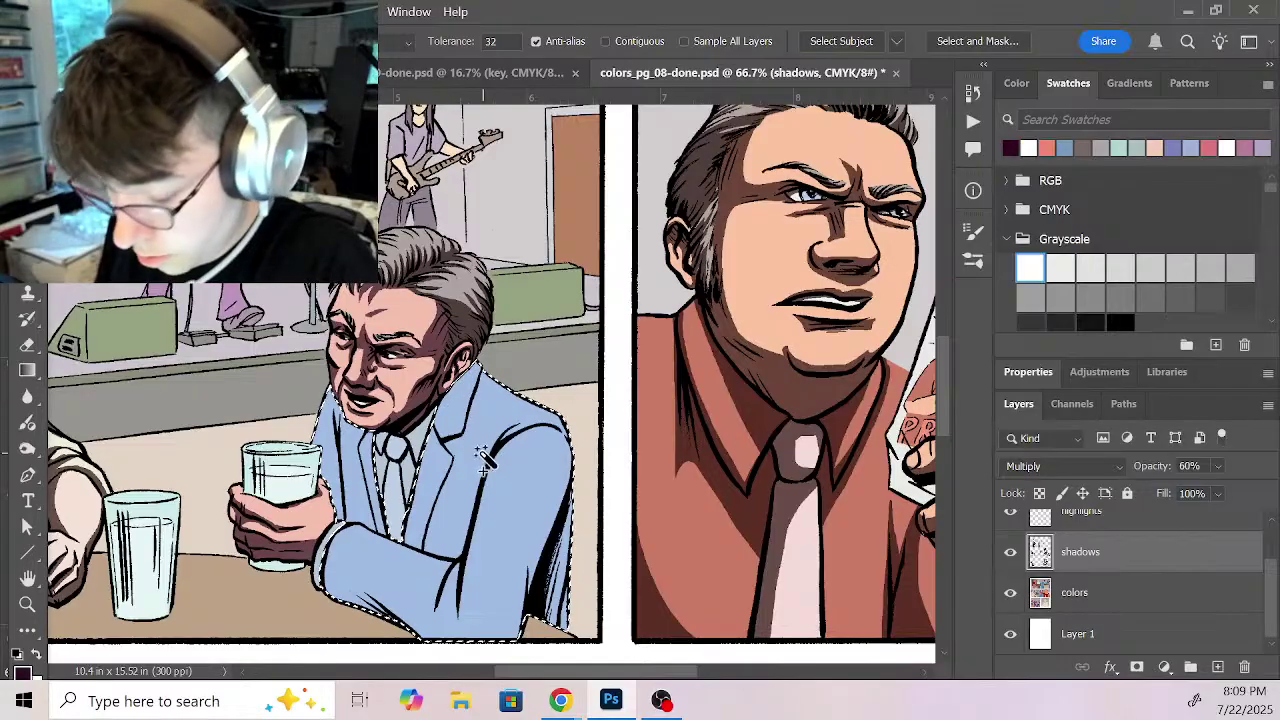
Step: Fill the back of the coat behind the seated man's sleeve with dark purple shadow
key("b")
scroll(551, 523, "down", 4)
key("z")
left_click(522, 408)
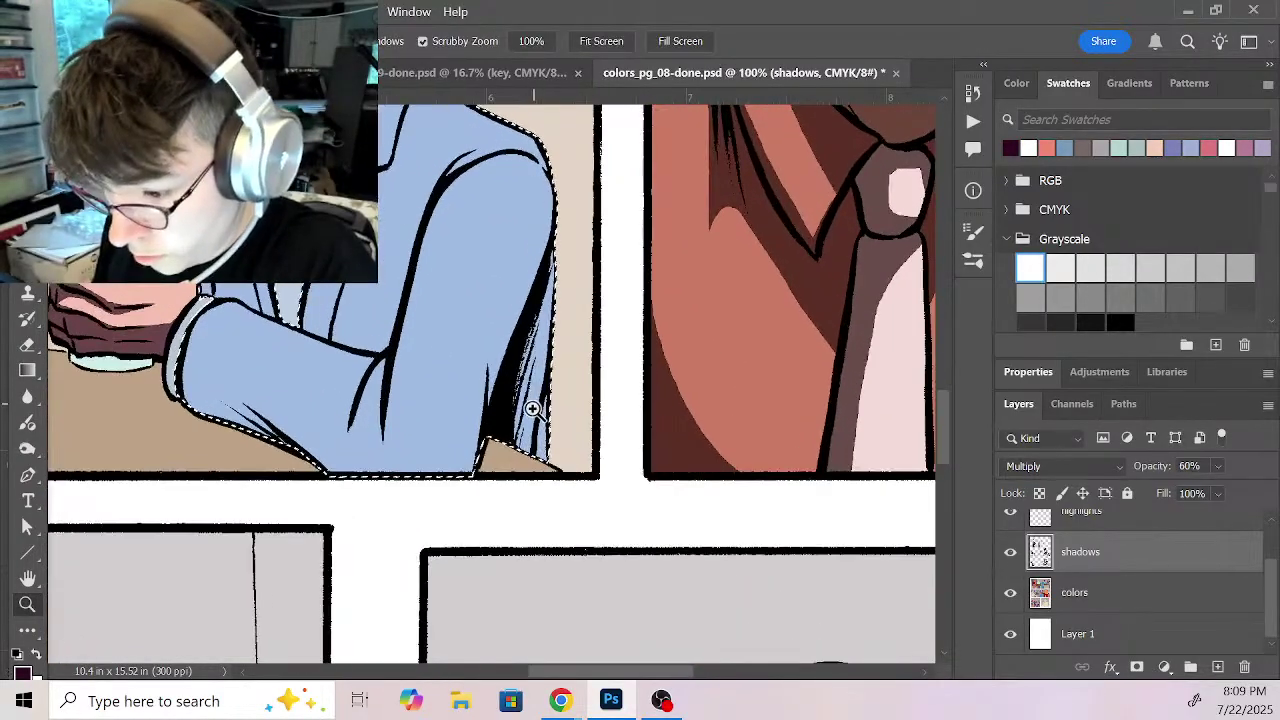
key("b")
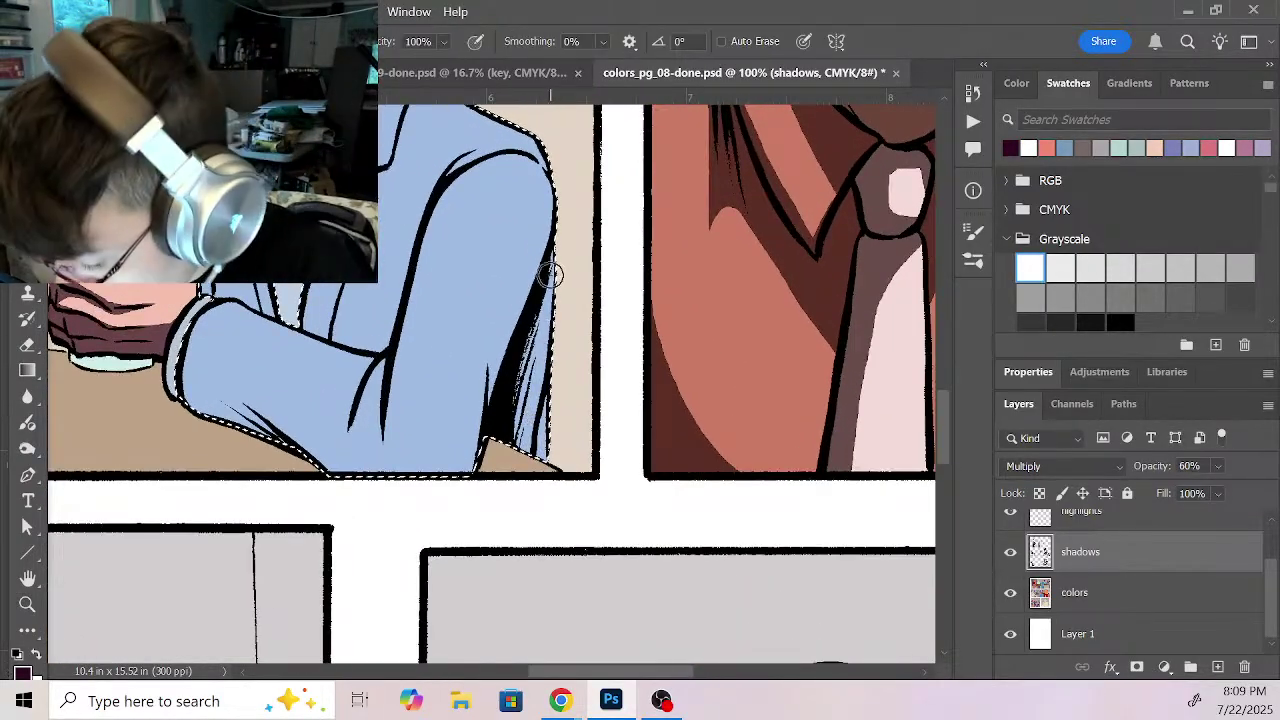
left_click_drag(563, 251, 550, 450)
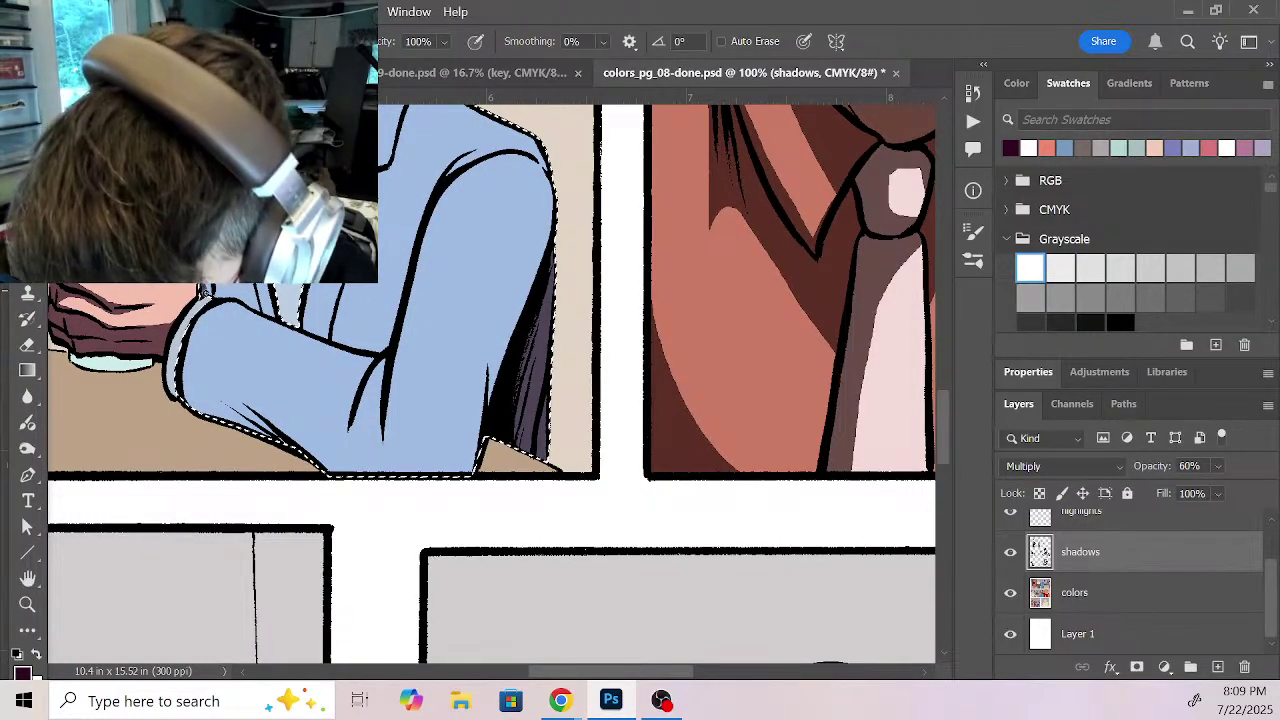
key("ctrl+semicolon")
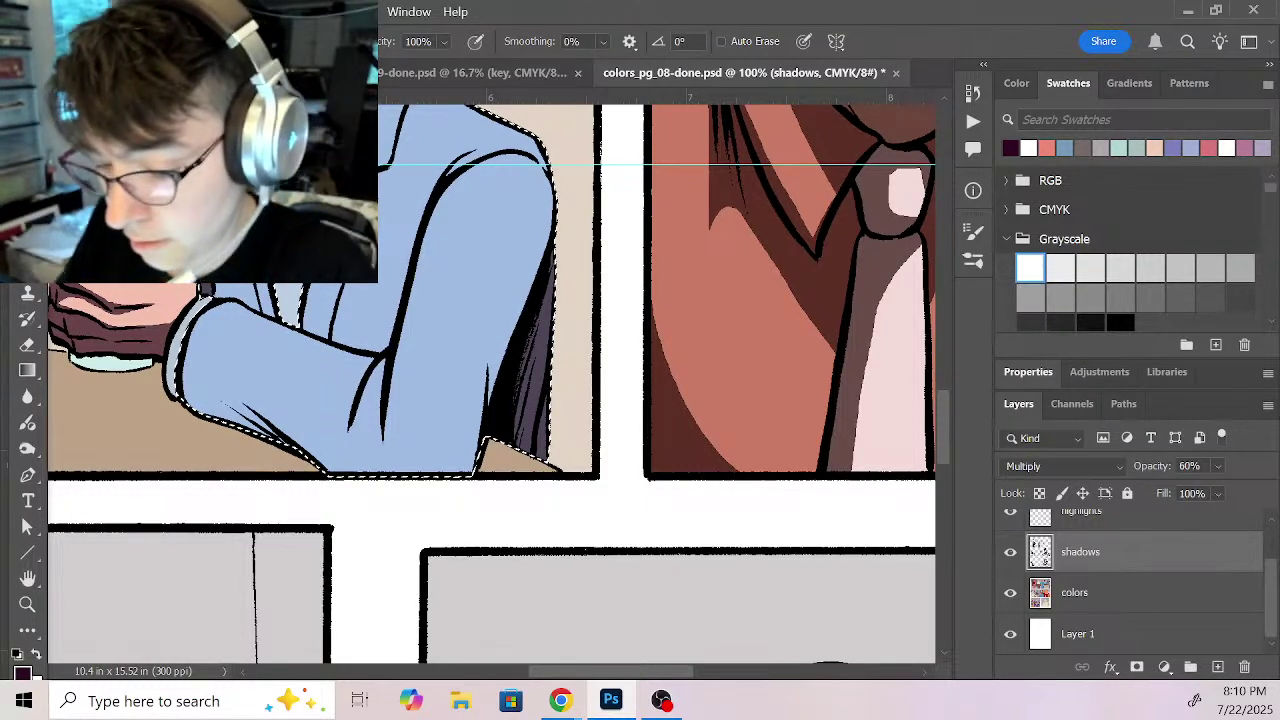
key("ctrl+z")
Step: Paint dark purple shadows on the coat front and lapel nearest the glass, down to the forearm
left_click_drag(480, 300, 521, 439)
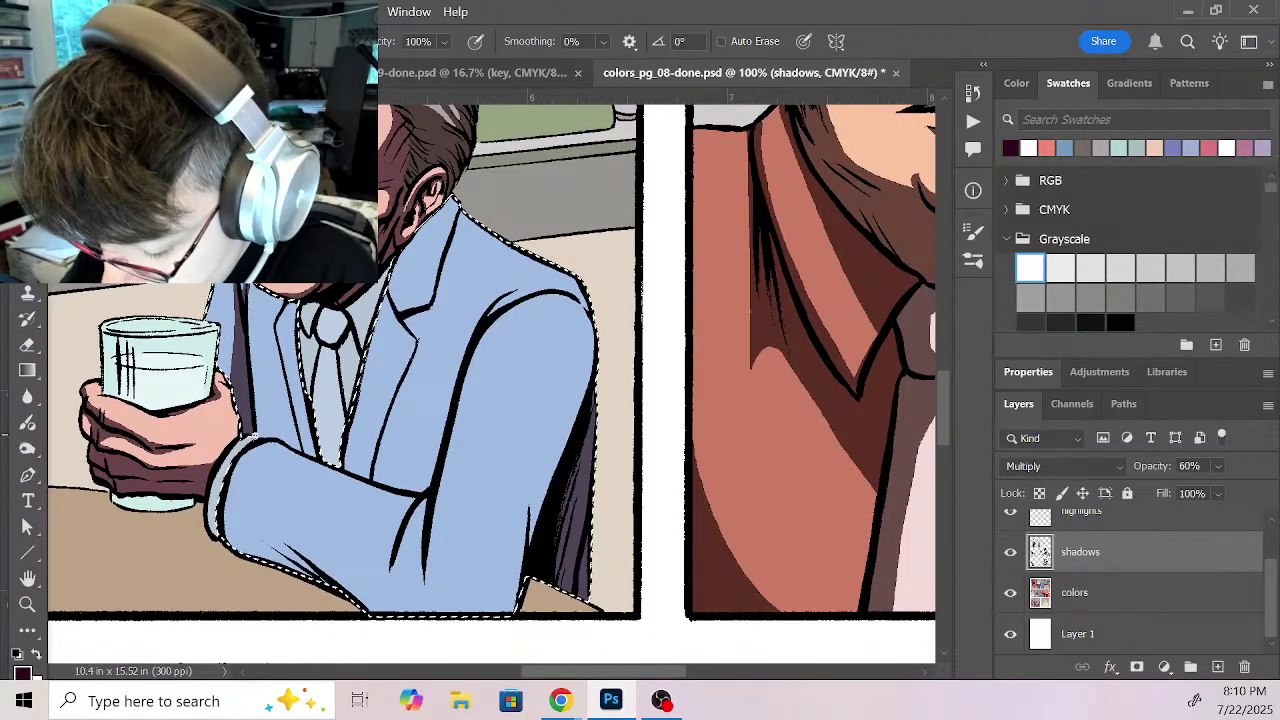
left_click_drag(296, 346, 305, 443)
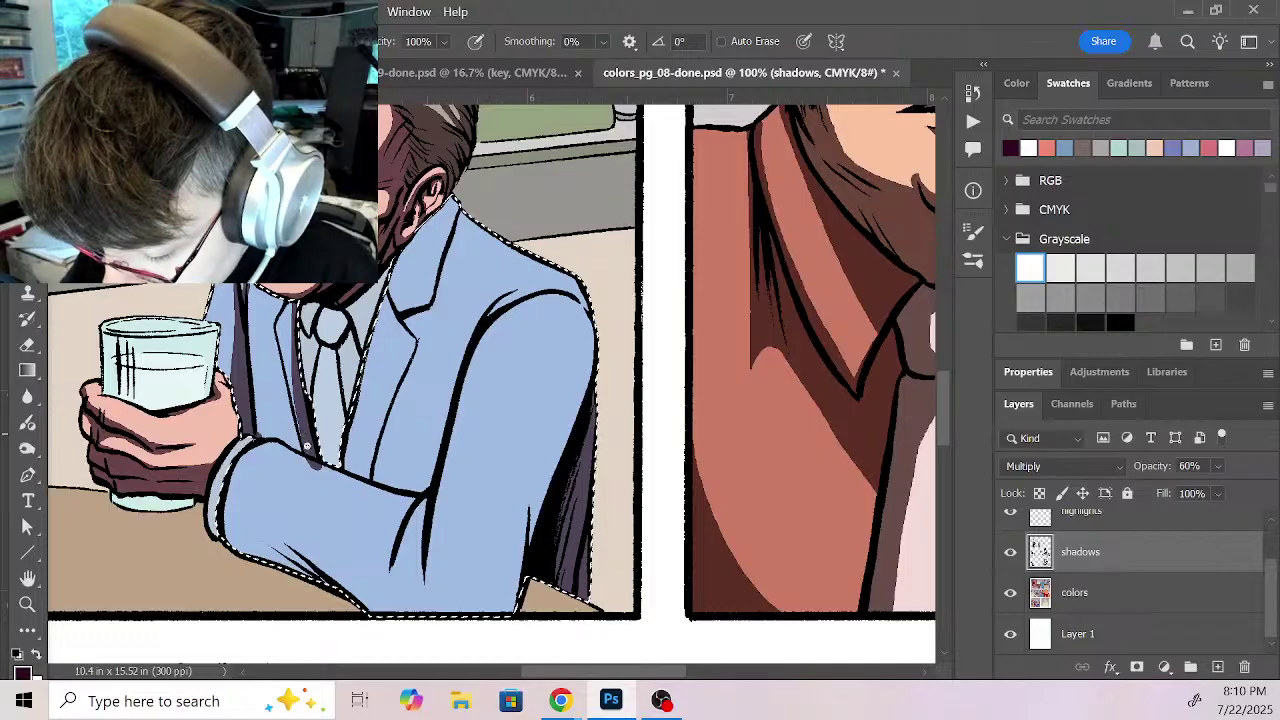
left_click_drag(274, 331, 266, 424)
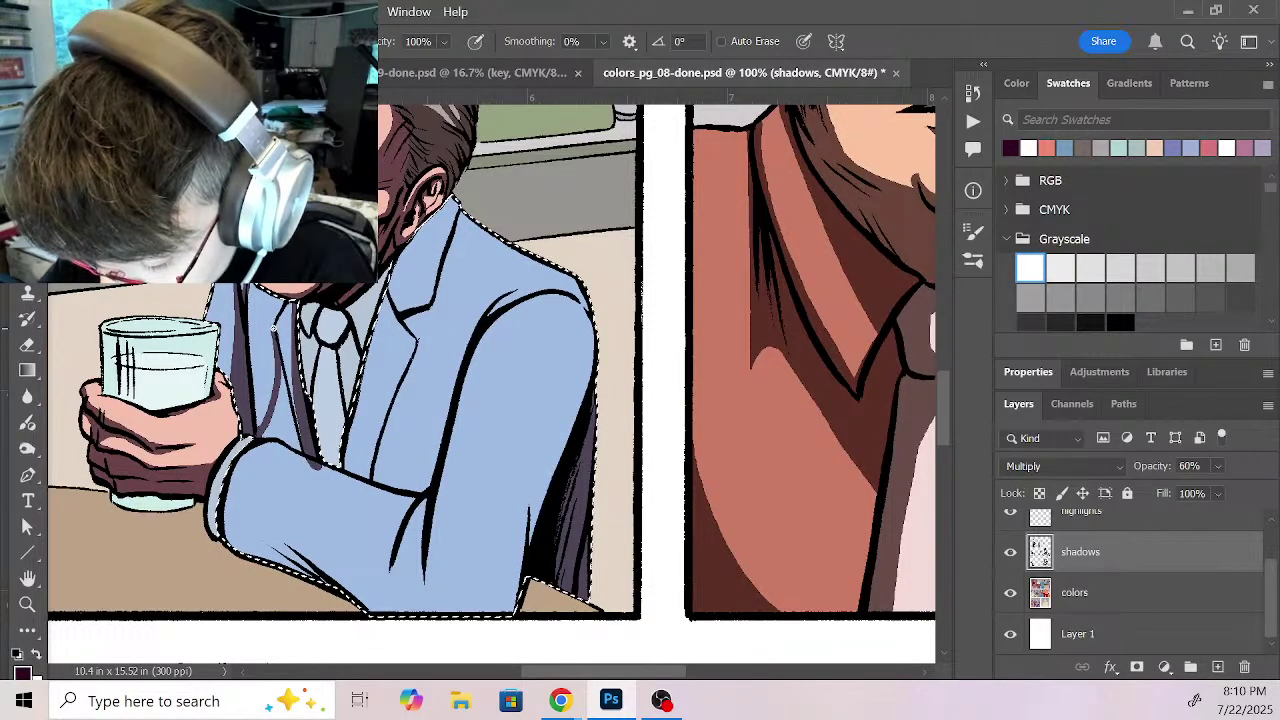
left_click_drag(280, 366, 302, 452)
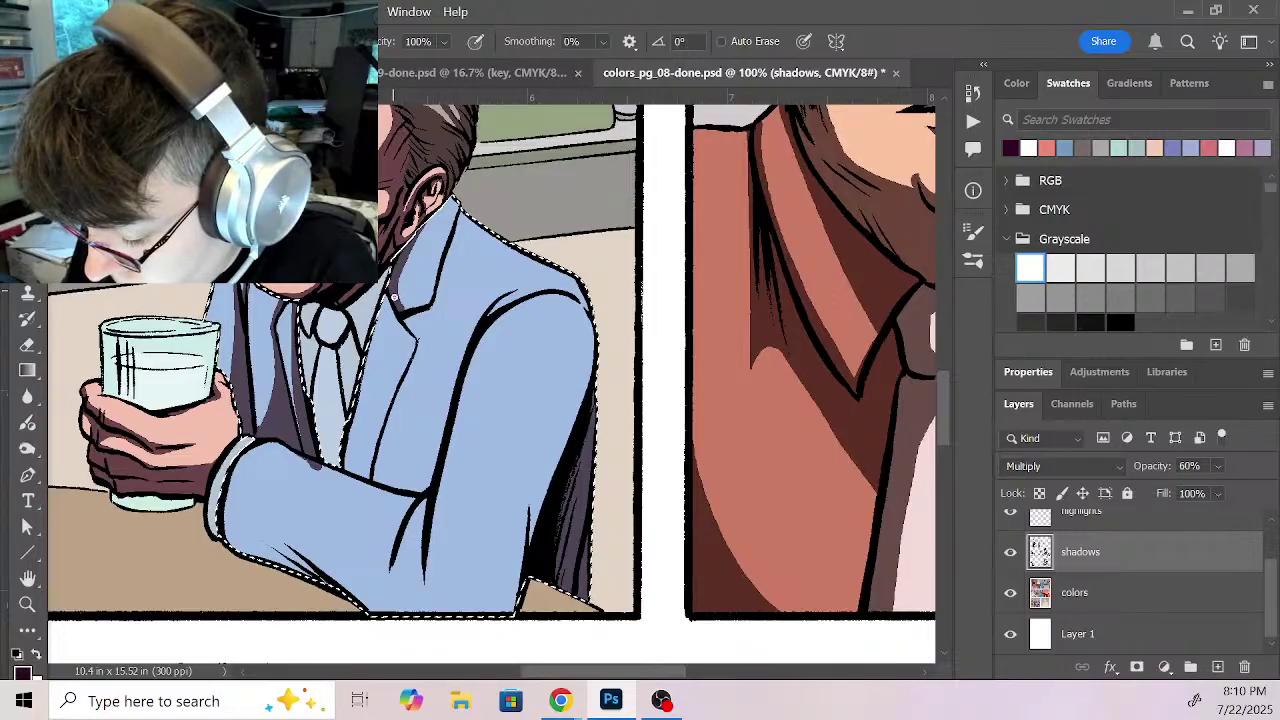
Step: Shade the edges of the other collar and lapel, the shoulder seam, and the coat front beside the sleeve in dark purple
mouse_move(432, 222)
left_mouse_down()
mouse_move(405, 303)
mouse_move(400, 287)
mouse_move(429, 313)
mouse_move(457, 225)
left_mouse_up()
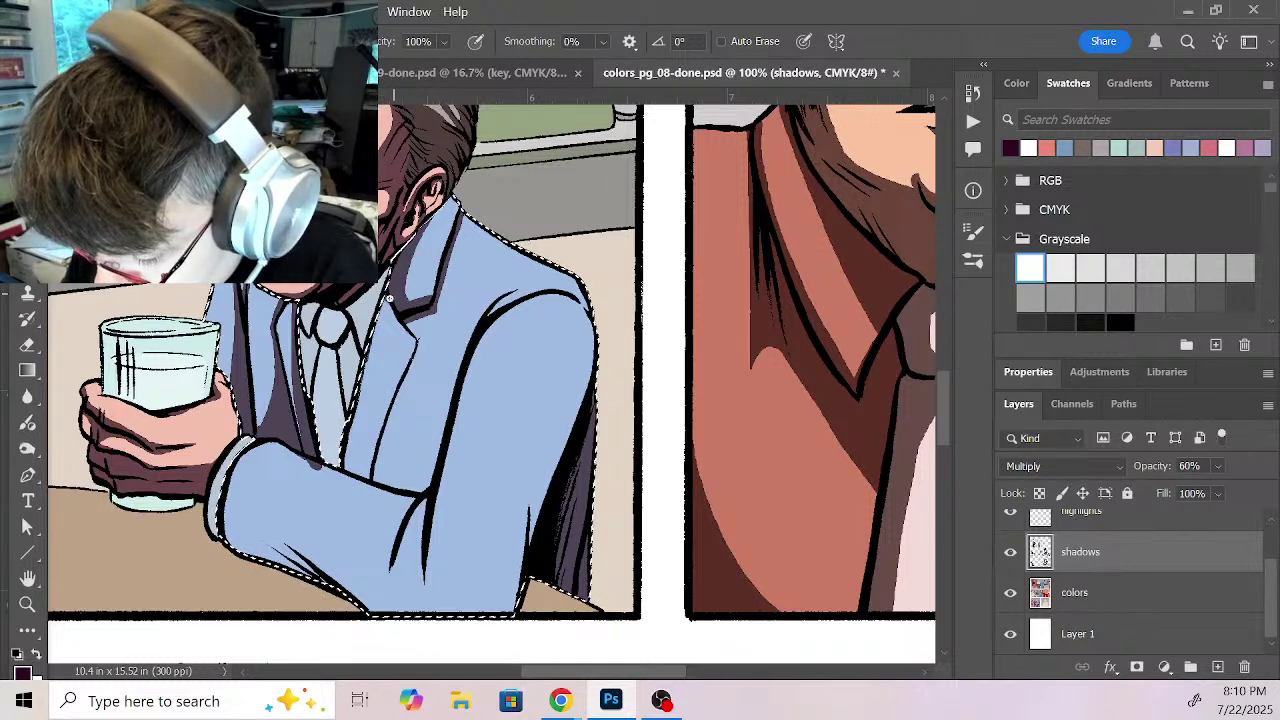
mouse_move(366, 362)
left_mouse_down()
mouse_move(354, 456)
mouse_move(342, 462)
left_mouse_up()
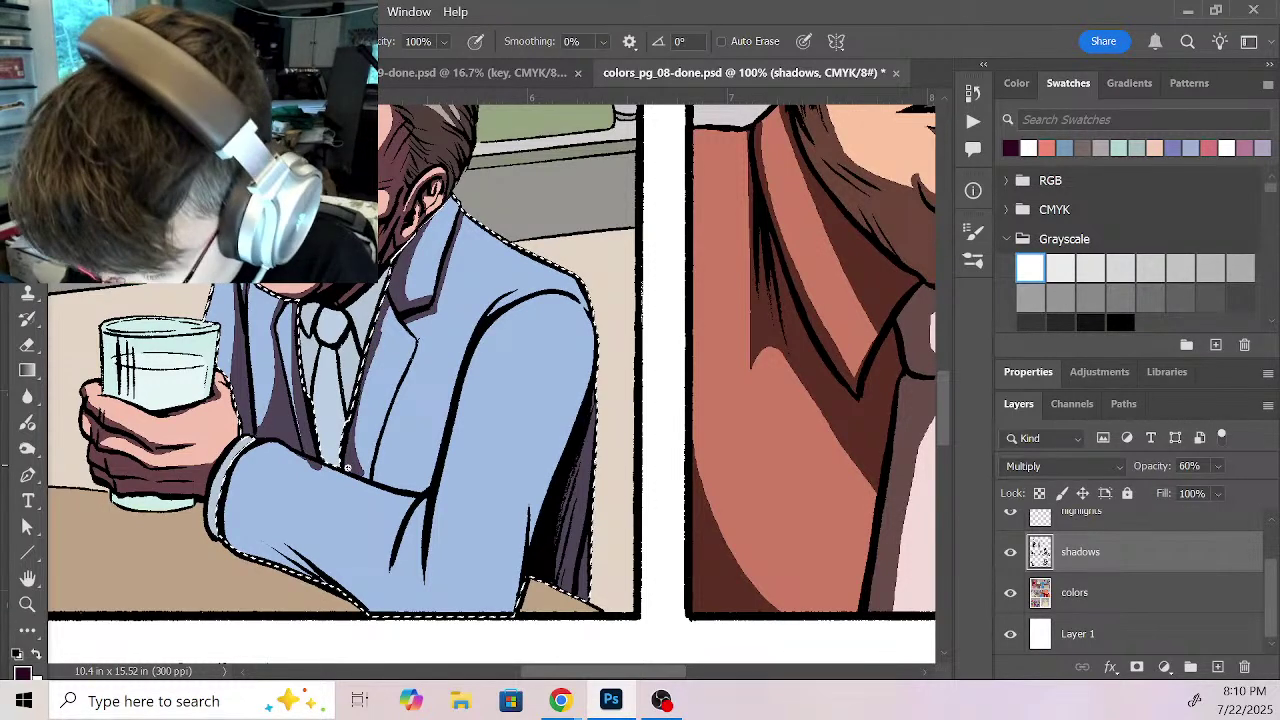
mouse_move(380, 318)
left_mouse_down()
mouse_move(355, 425)
mouse_move(367, 483)
left_mouse_up()
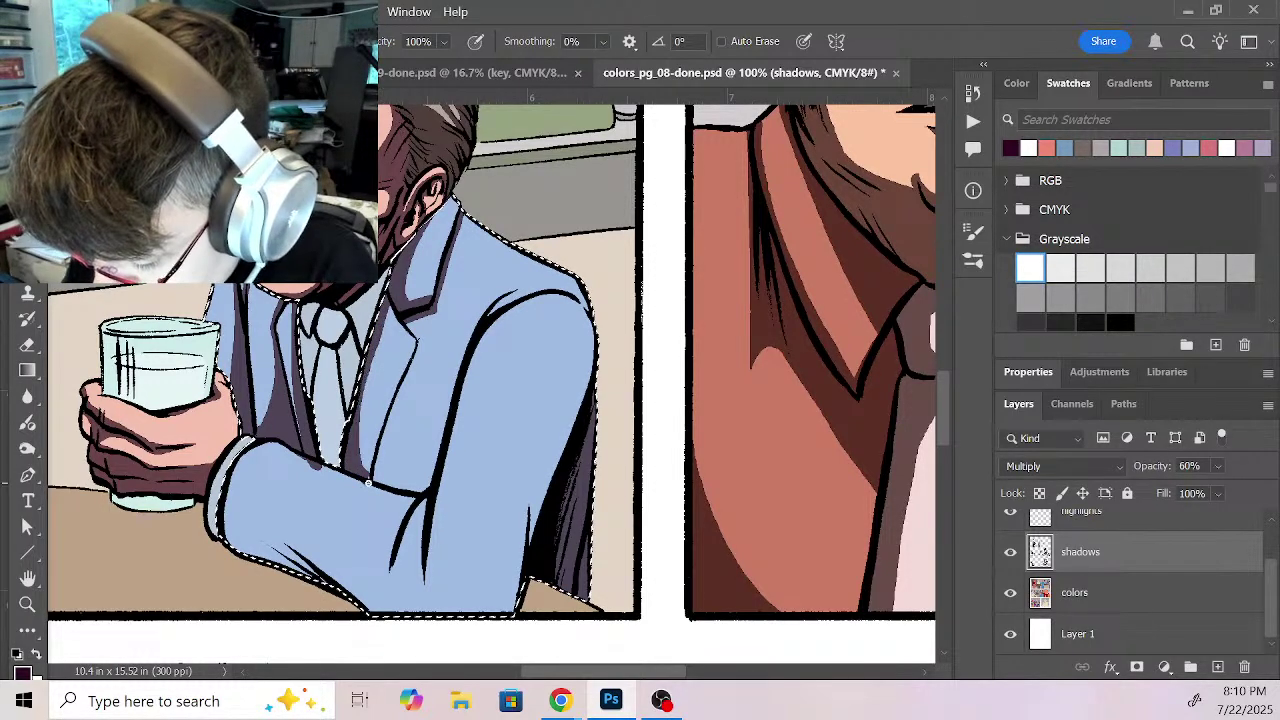
left_click_drag(416, 340, 368, 478)
mouse_move(402, 370)
left_mouse_down()
mouse_move(373, 442)
mouse_move(413, 351)
mouse_move(378, 458)
left_mouse_up()
left_click_drag(484, 318, 542, 287)
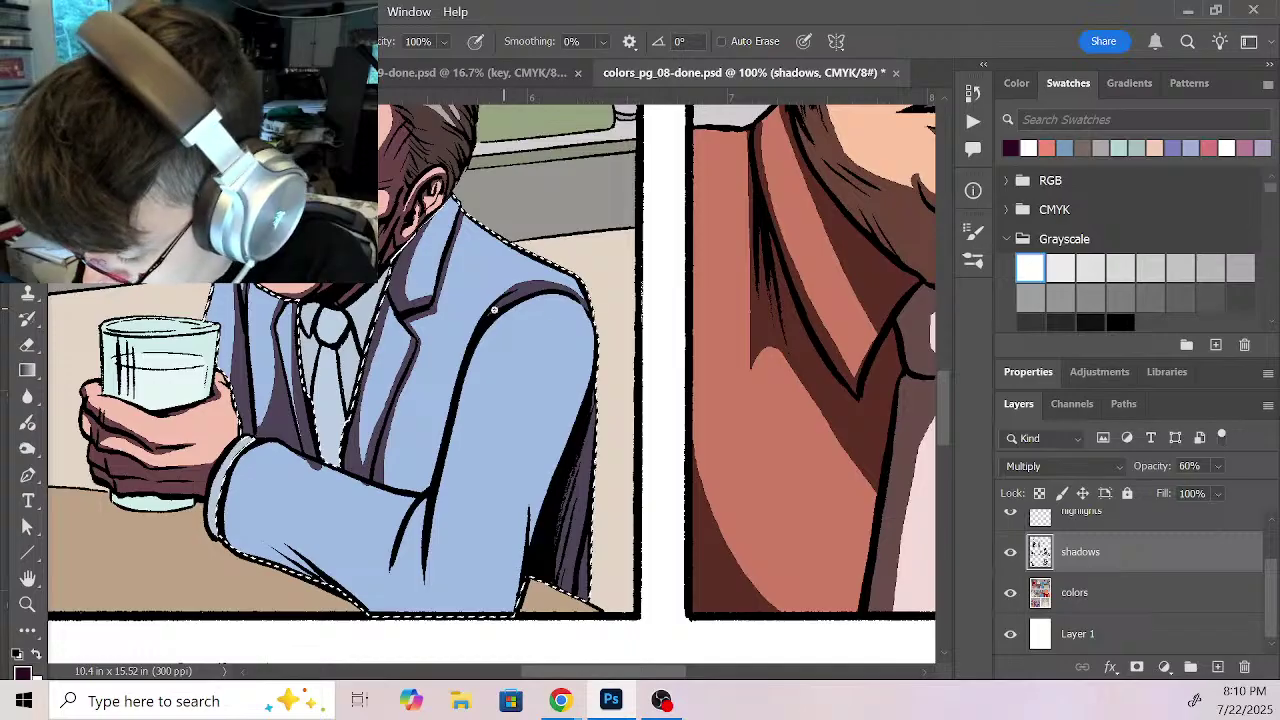
mouse_move(466, 349)
left_mouse_down()
mouse_move(384, 482)
mouse_move(396, 483)
mouse_move(392, 467)
mouse_move(459, 370)
mouse_move(440, 441)
mouse_move(447, 409)
mouse_move(410, 485)
left_mouse_up()
Step: Outline and fill a dark purple shadow along the underside of the forearm from the cuff toward the elbow
scroll(426, 482, "down", 5)
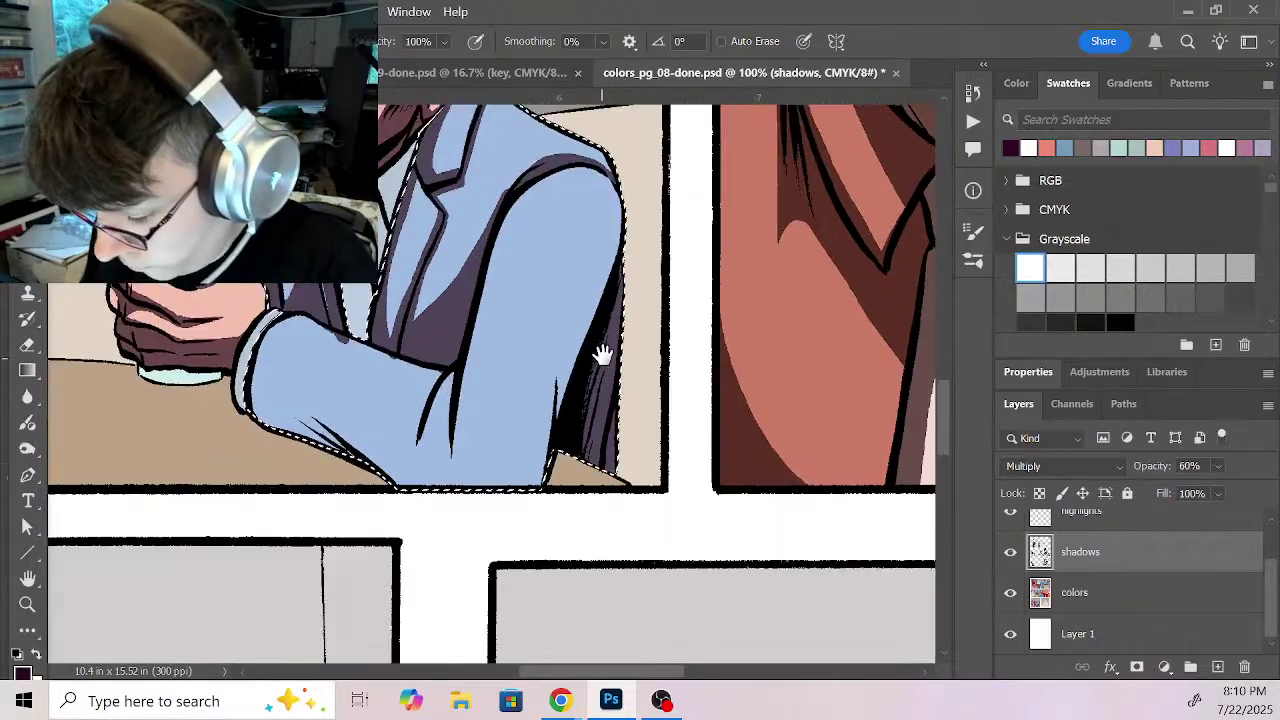
left_click_drag(266, 343, 344, 420)
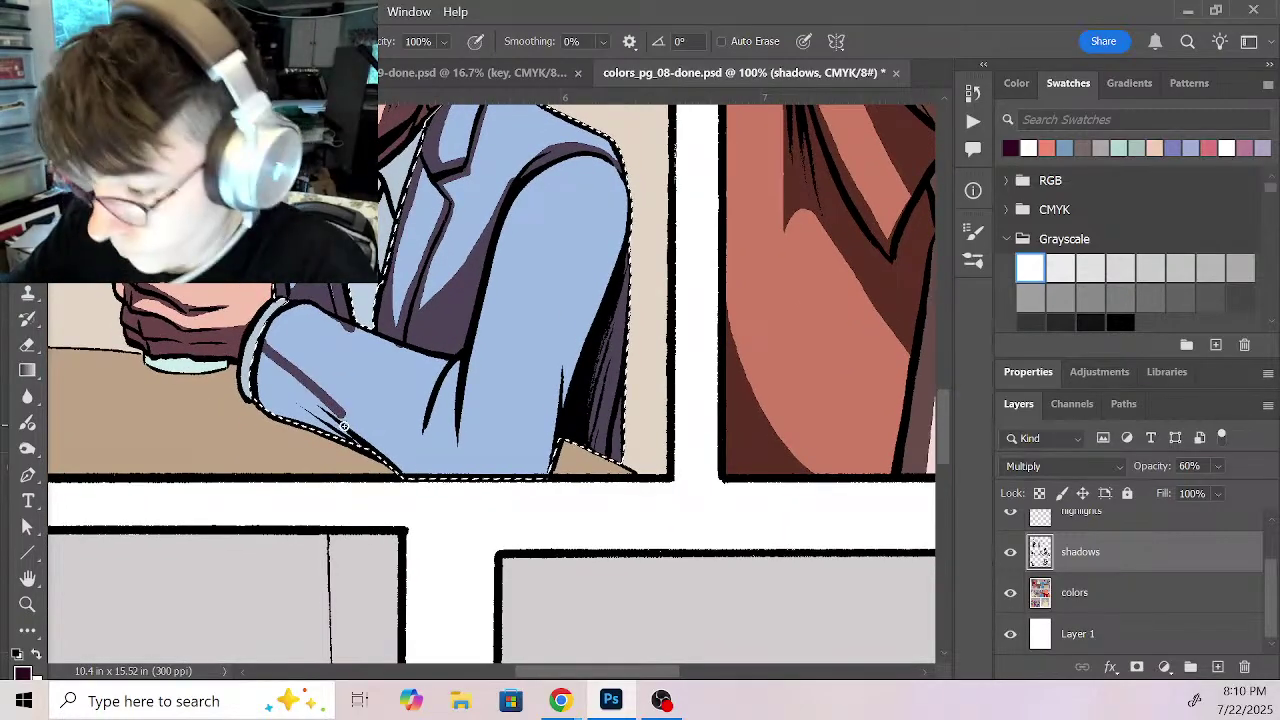
mouse_move(286, 362)
left_mouse_down()
mouse_move(401, 464)
mouse_move(258, 354)
mouse_move(274, 416)
left_mouse_up()
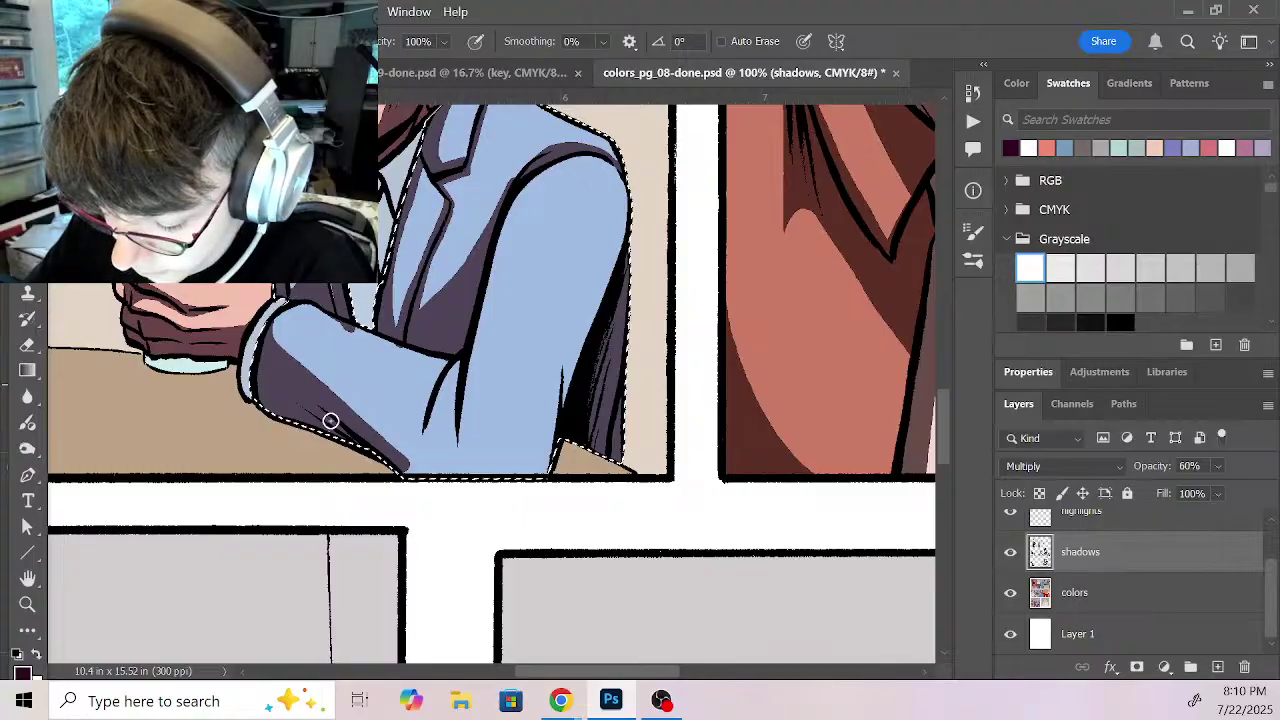
left_click_drag(263, 330, 368, 450)
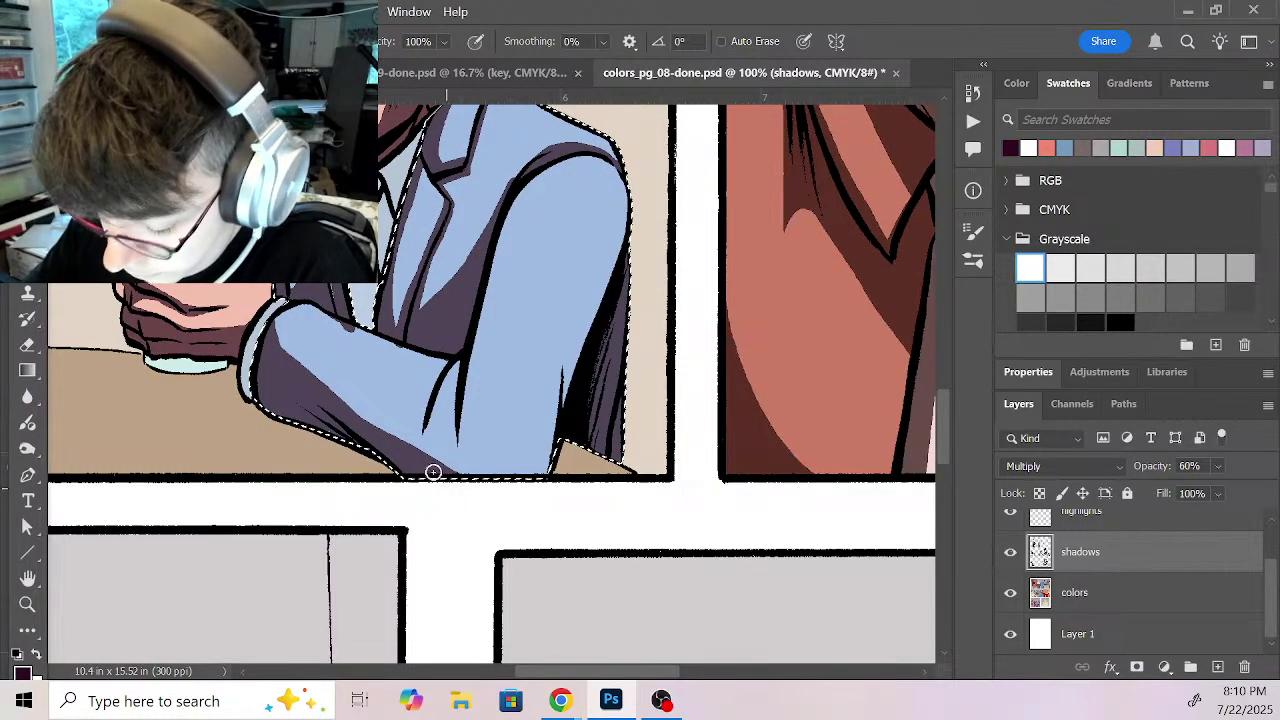
Step: Paint dark purple shadows around the elbow folds and down the back edge of the upper sleeve
left_click_drag(450, 358, 416, 440)
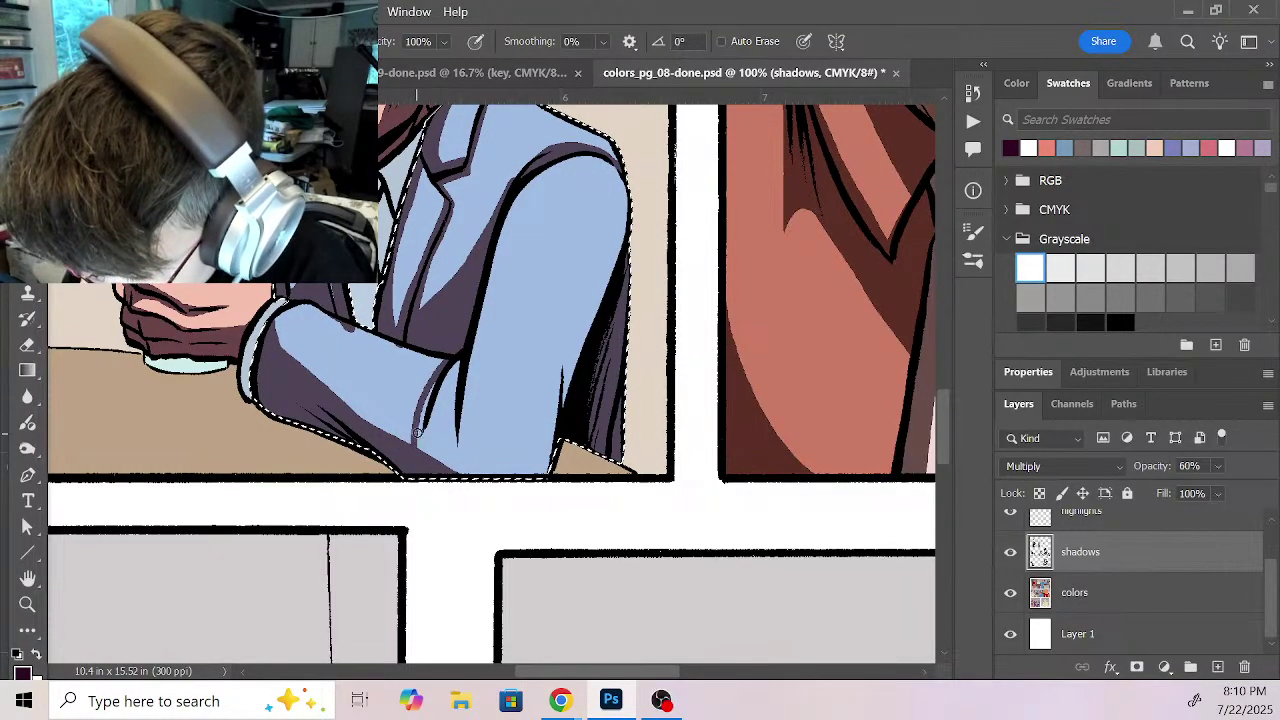
mouse_move(448, 360)
left_mouse_down()
mouse_move(408, 401)
mouse_move(426, 392)
mouse_move(414, 469)
mouse_move(429, 387)
mouse_move(478, 422)
mouse_move(466, 379)
mouse_move(440, 473)
left_mouse_up()
mouse_move(467, 360)
left_mouse_down()
mouse_move(471, 448)
mouse_move(435, 467)
mouse_move(468, 472)
mouse_move(421, 446)
mouse_move(471, 465)
mouse_move(466, 439)
mouse_move(482, 472)
left_mouse_up()
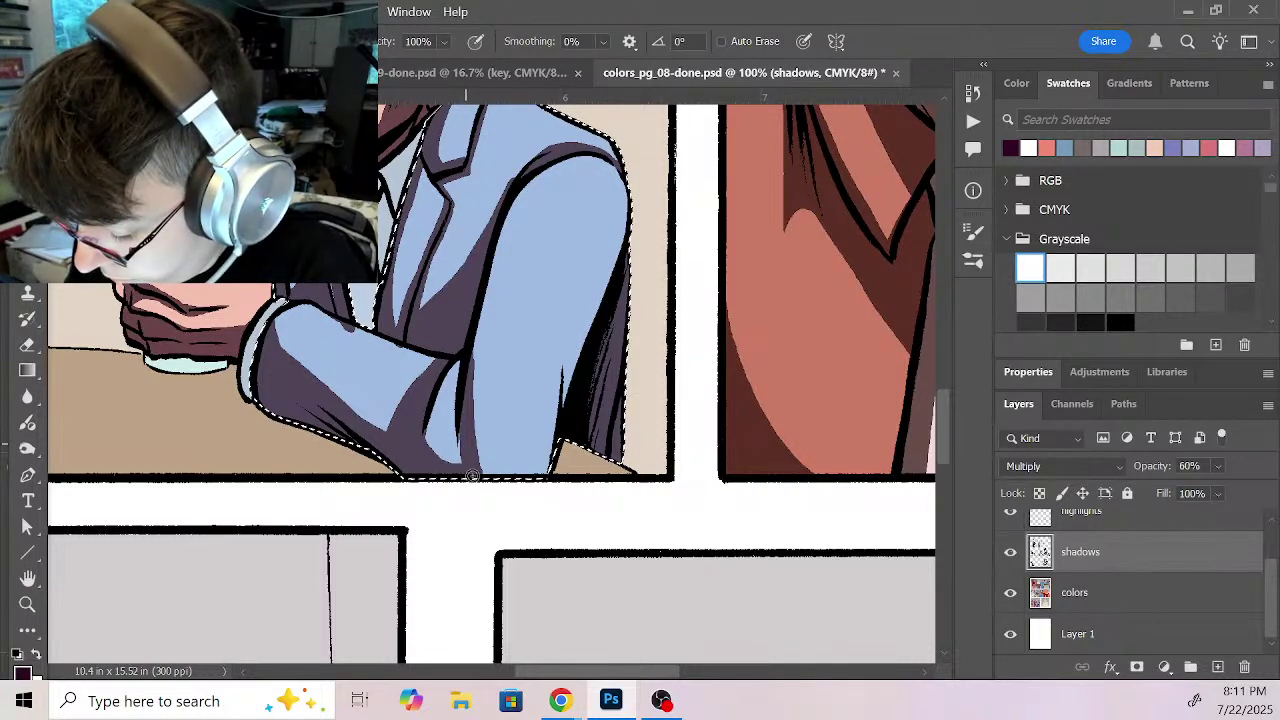
mouse_move(608, 160)
left_mouse_down()
mouse_move(508, 449)
mouse_move(486, 457)
mouse_move(475, 434)
mouse_move(520, 452)
mouse_move(502, 440)
left_mouse_up()
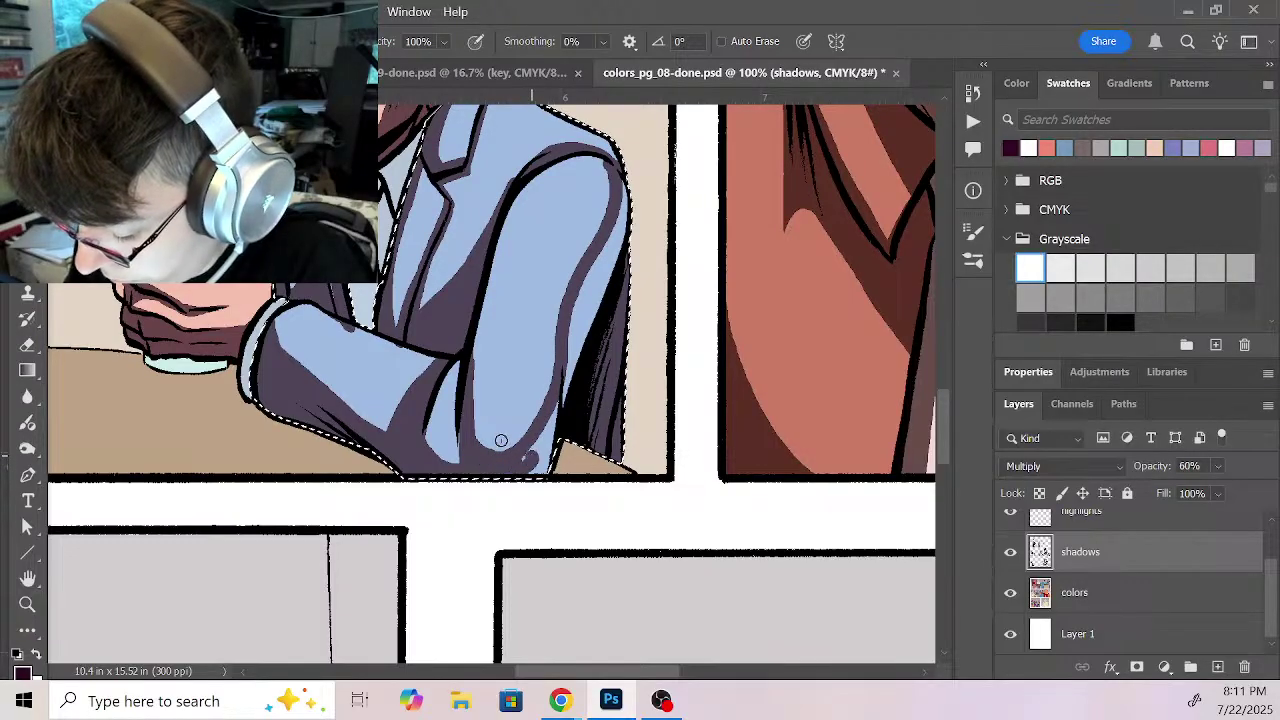
mouse_move(619, 175)
left_mouse_down()
mouse_move(601, 287)
mouse_move(628, 193)
mouse_move(567, 407)
mouse_move(615, 265)
mouse_move(542, 443)
left_mouse_up()
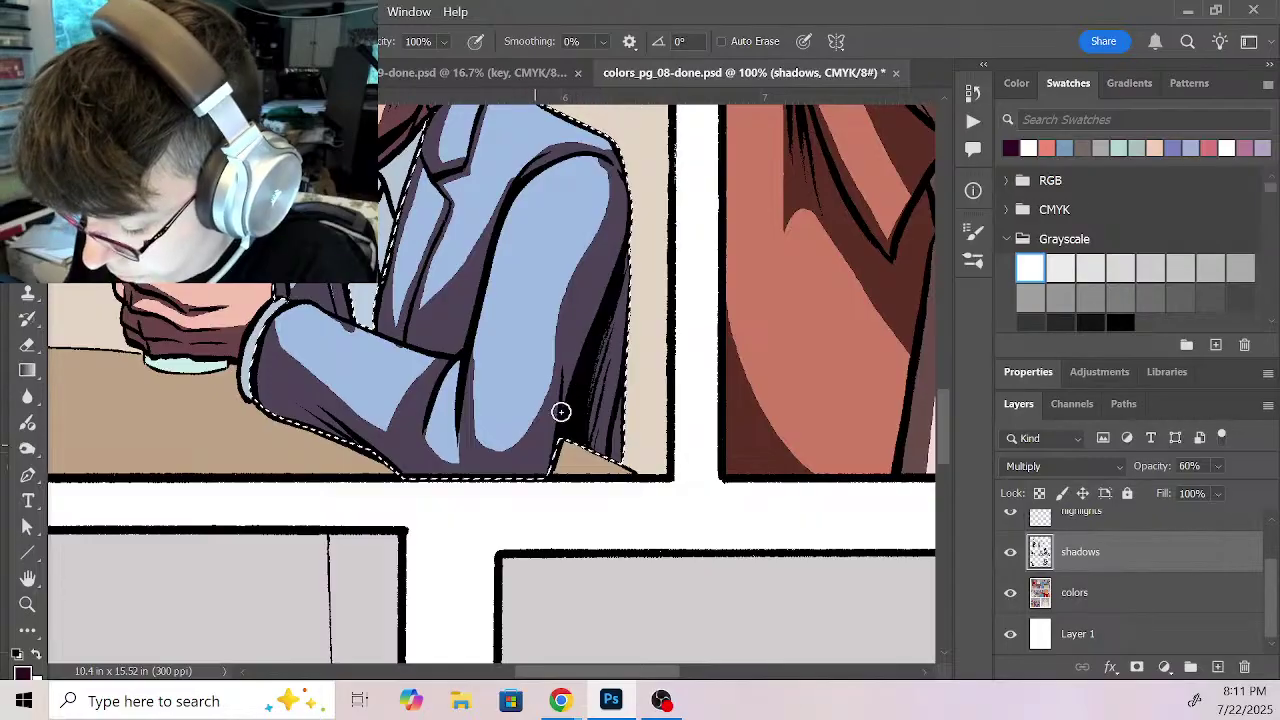
Step: Refine the shadow edges on the shoulder, upper sleeve and elbow folds with white strokes
key("x")
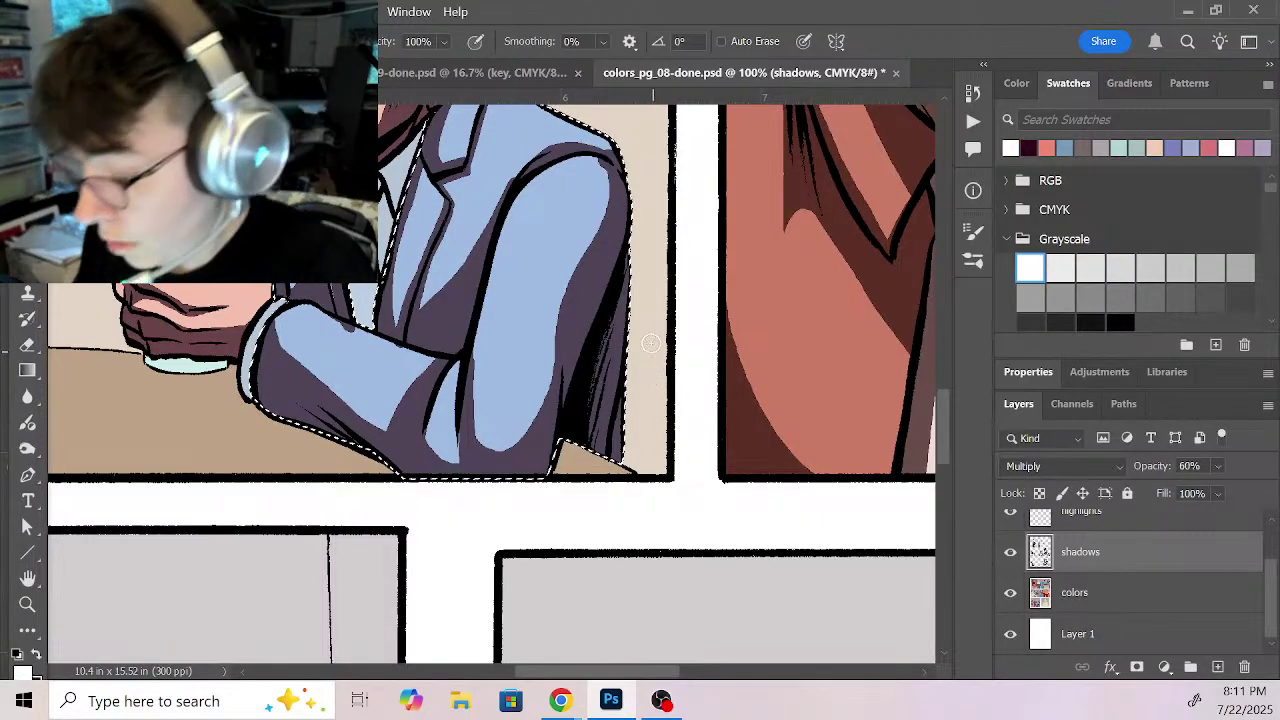
mouse_move(600, 165)
left_mouse_down()
mouse_move(610, 211)
mouse_move(587, 137)
mouse_move(520, 156)
mouse_move(495, 183)
mouse_move(547, 145)
mouse_move(616, 145)
mouse_move(631, 161)
mouse_move(605, 175)
mouse_move(584, 239)
left_mouse_up()
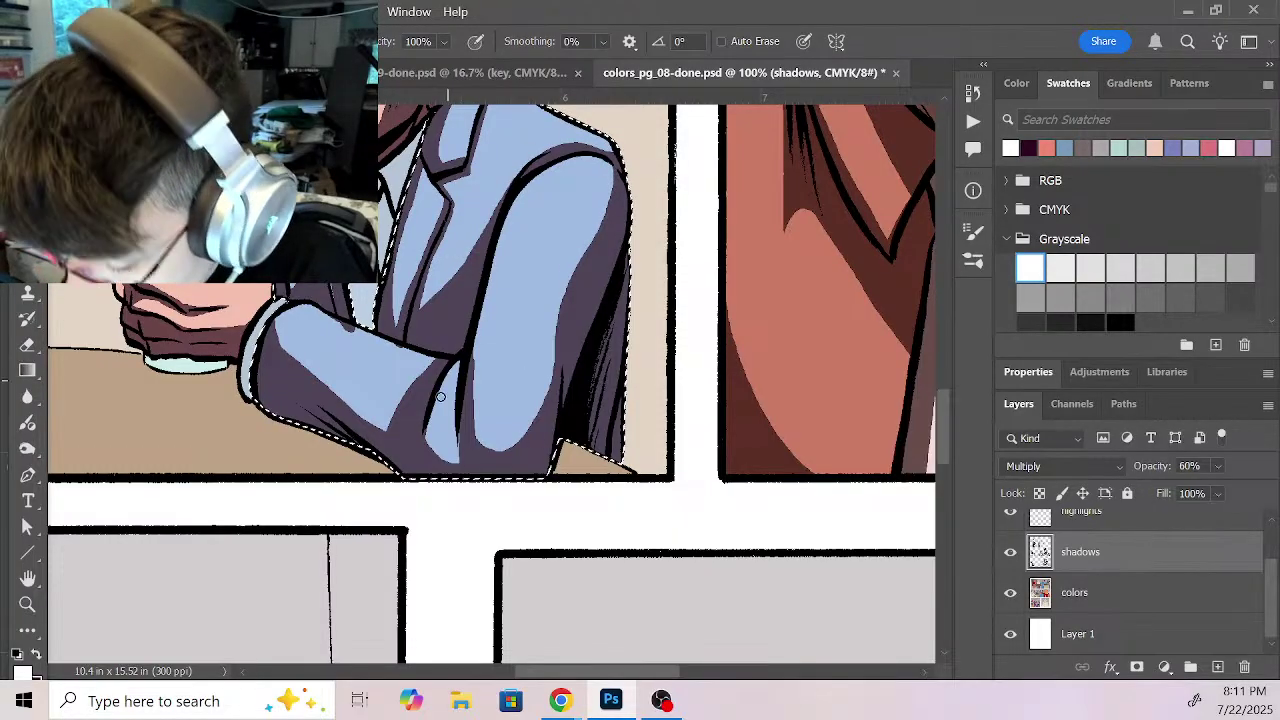
left_click_drag(480, 346, 479, 414)
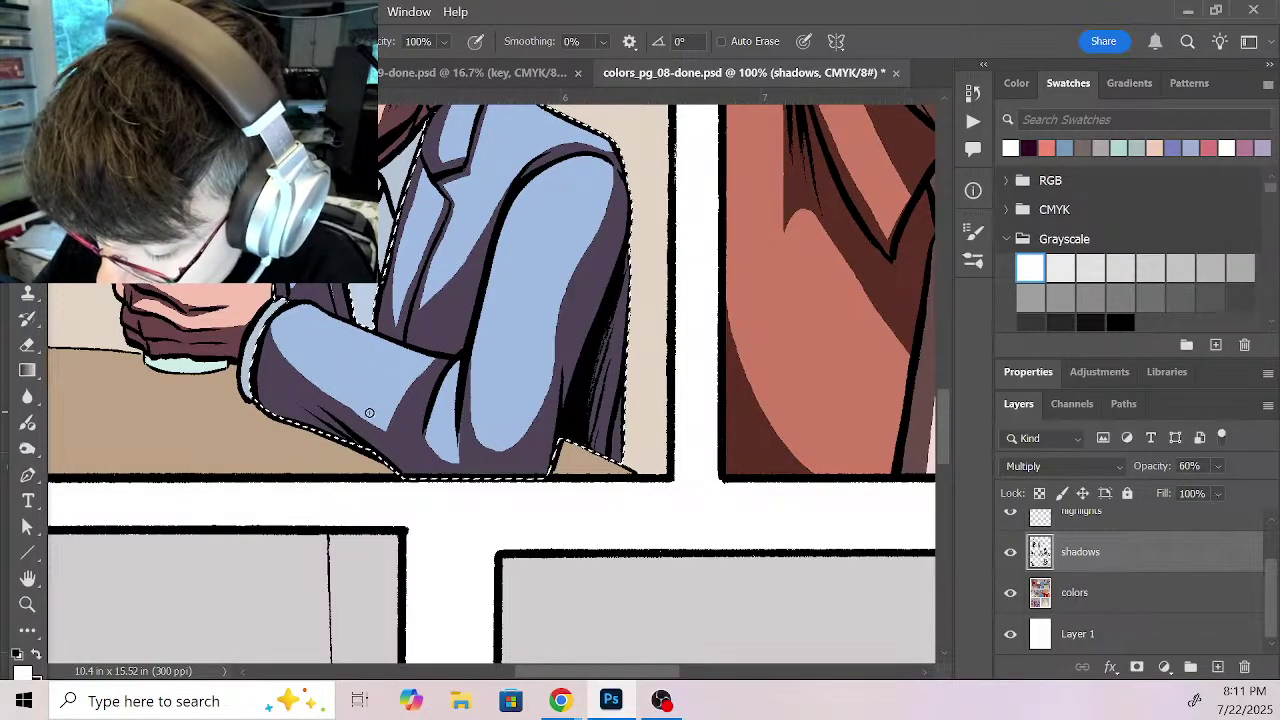
left_click_drag(509, 343, 525, 388)
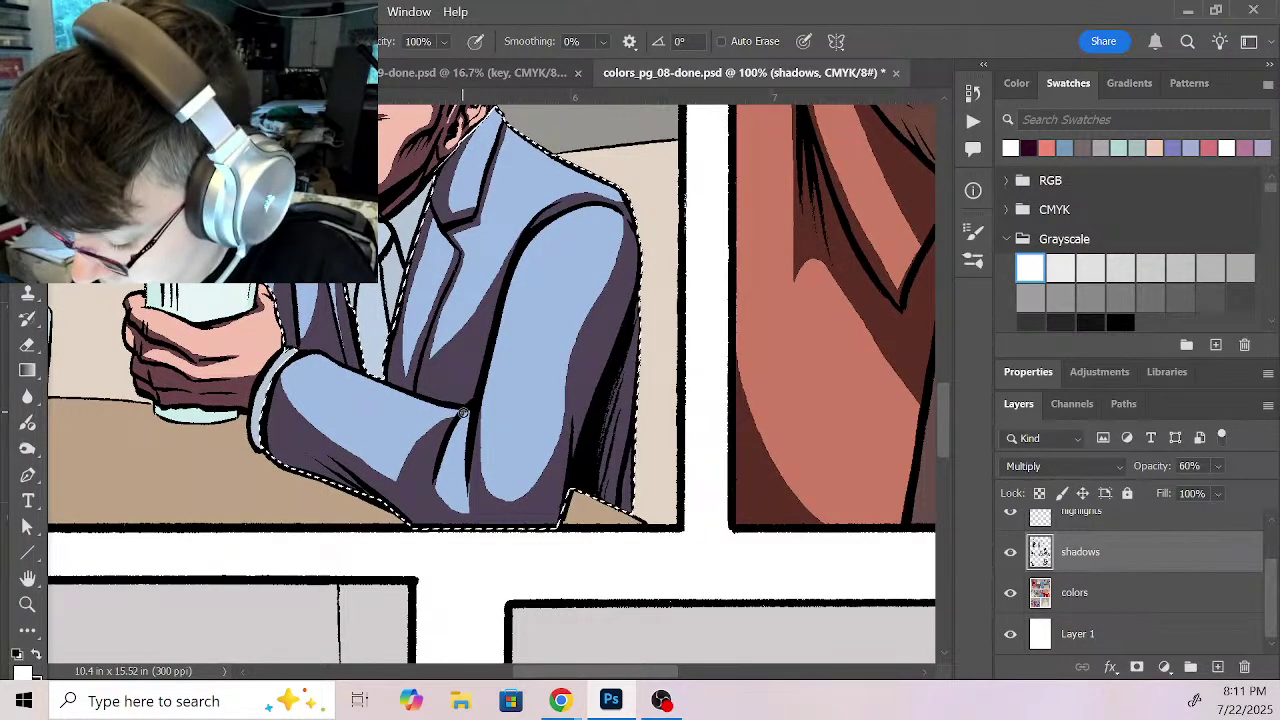
key("x")
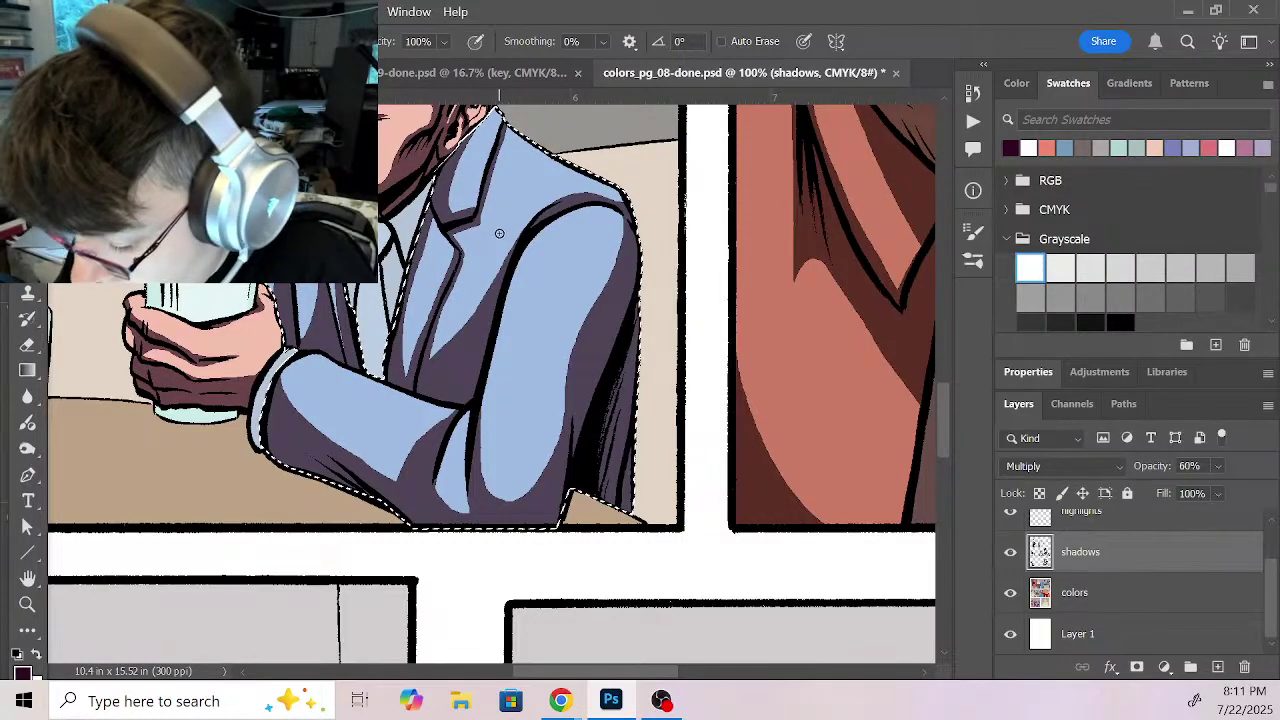
key("x")
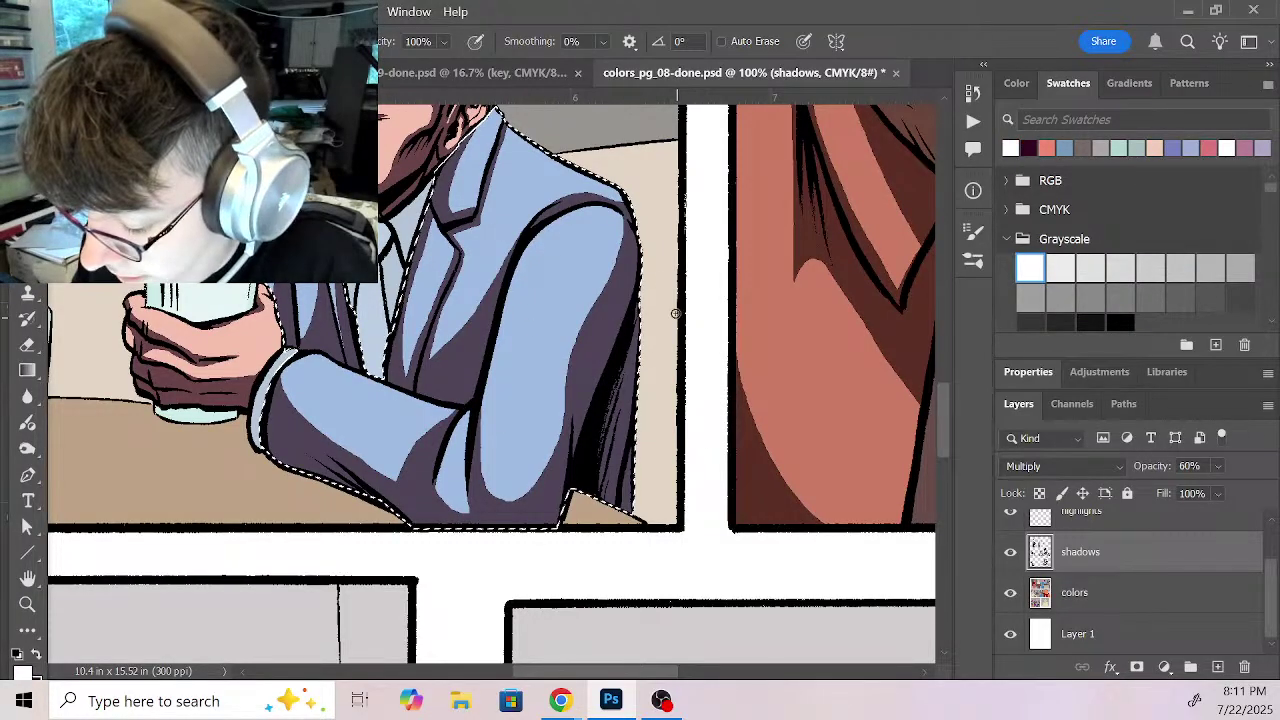
left_click_drag(580, 306, 580, 357)
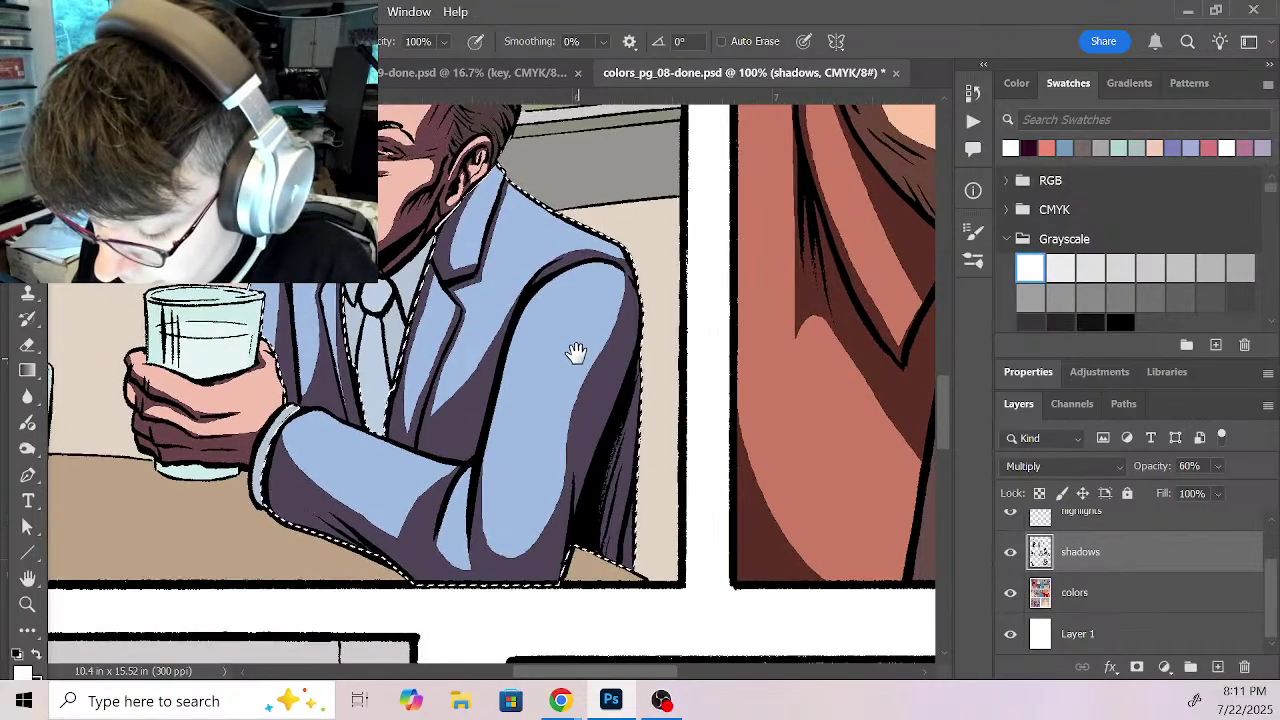
Step: Shade the sleeve folds and the underside of the arm resting on the table in dark purple in the standing man's panel
key("x")
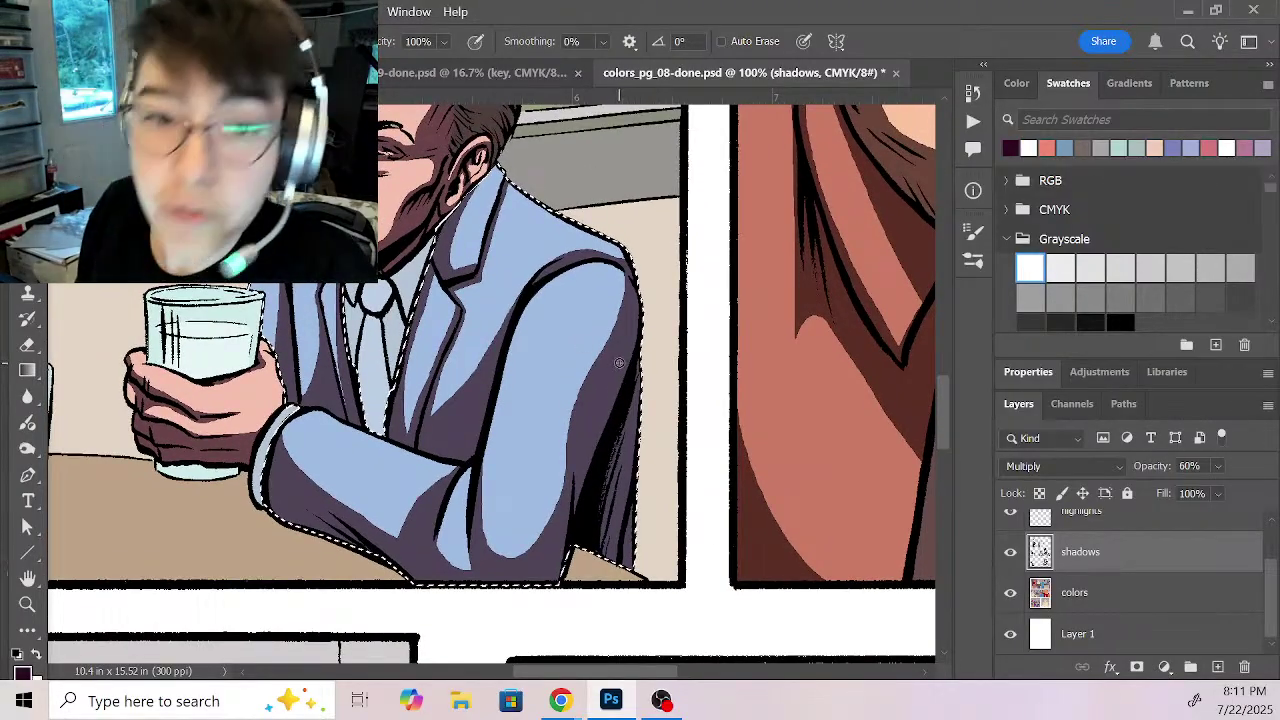
mouse_move(623, 334)
left_mouse_down()
mouse_move(514, 380)
mouse_move(563, 457)
mouse_move(600, 481)
mouse_move(534, 480)
mouse_move(534, 420)
mouse_move(666, 486)
mouse_move(653, 353)
mouse_move(654, 597)
mouse_move(649, 342)
left_mouse_up()
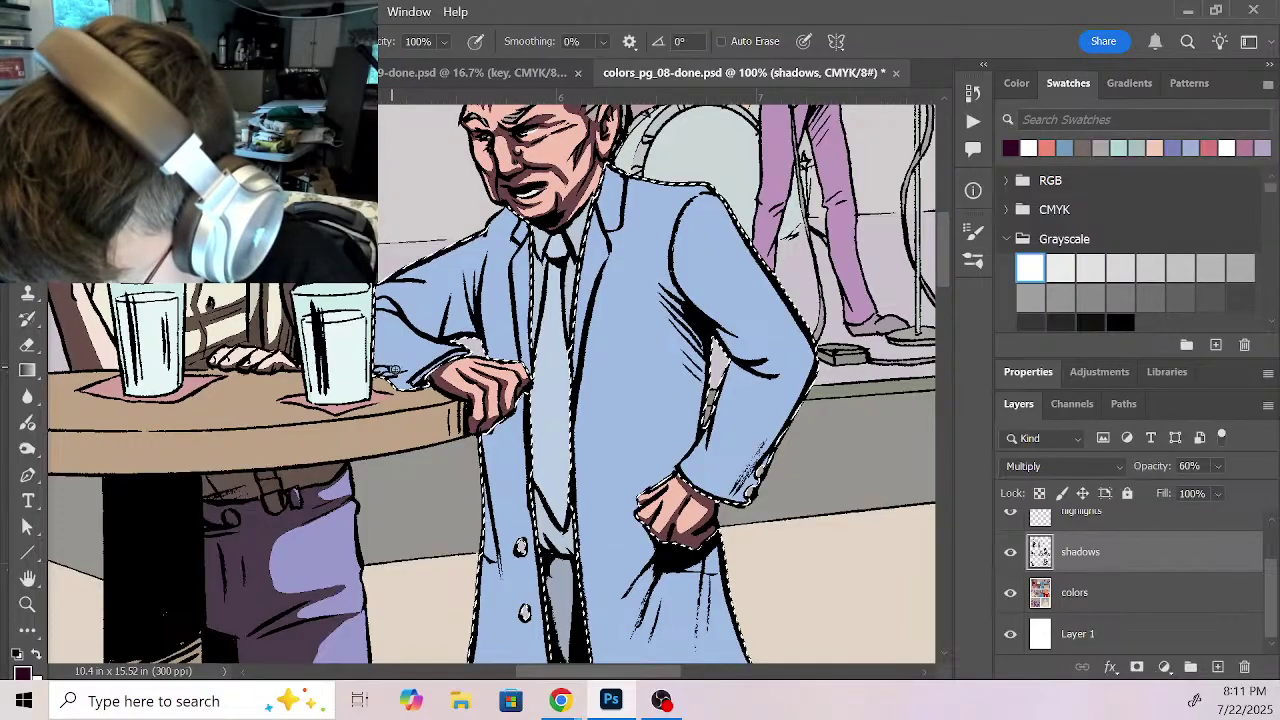
left_click_drag(404, 362, 410, 376)
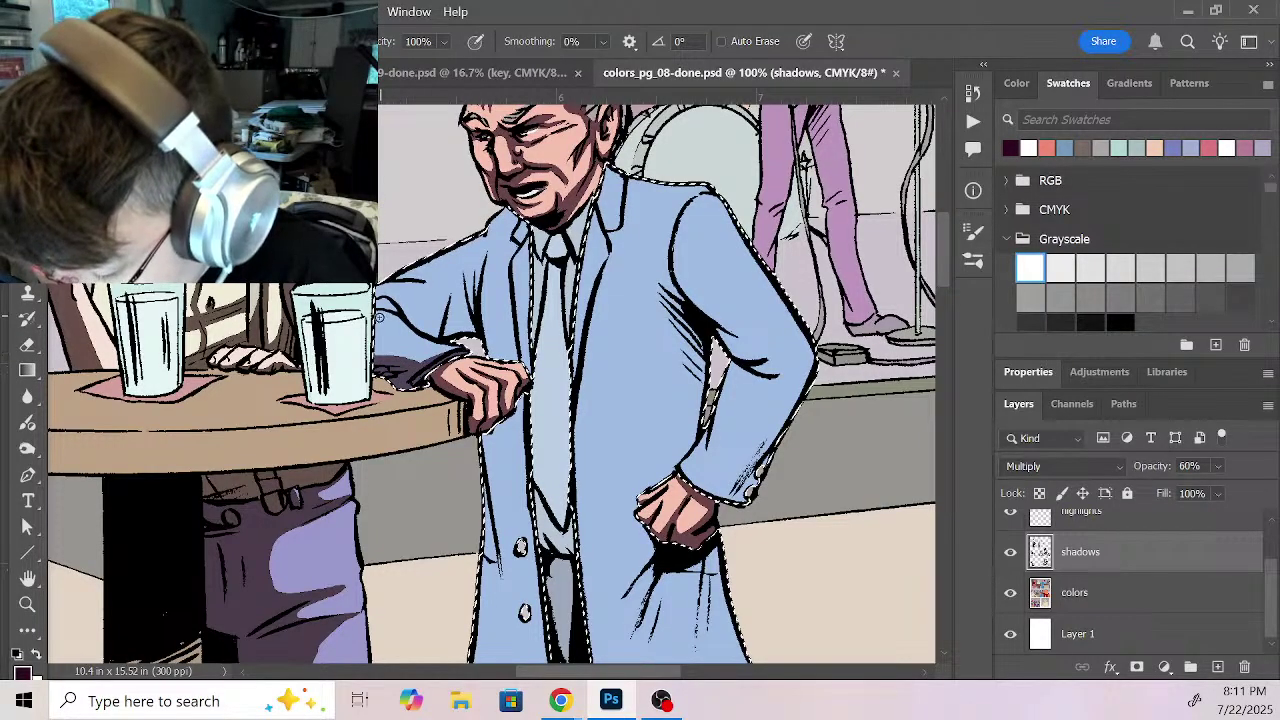
mouse_move(400, 313)
left_mouse_down()
mouse_move(370, 298)
mouse_move(421, 328)
mouse_move(420, 309)
mouse_move(445, 305)
mouse_move(438, 322)
mouse_move(452, 302)
mouse_move(414, 312)
mouse_move(464, 285)
mouse_move(444, 330)
mouse_move(465, 273)
mouse_move(451, 303)
mouse_move(473, 306)
mouse_move(485, 265)
mouse_move(472, 318)
left_mouse_up()
left_click_drag(399, 277, 404, 271)
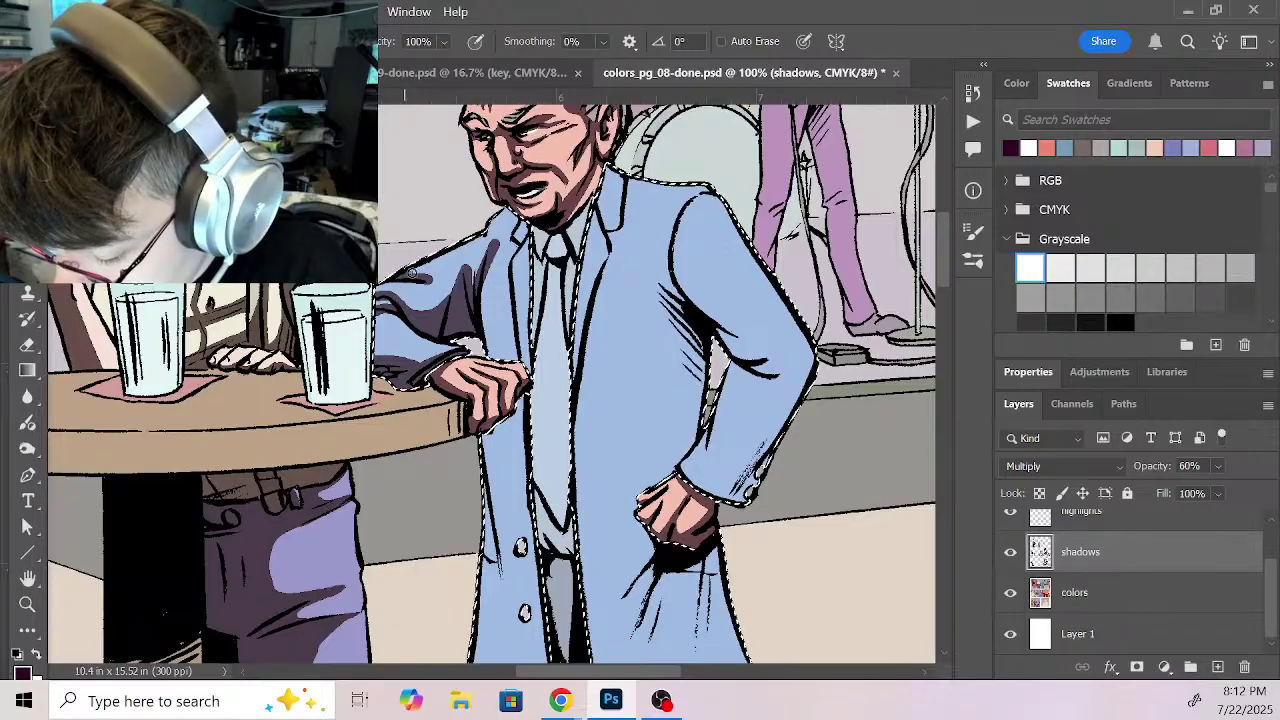
left_click_drag(371, 355, 458, 361)
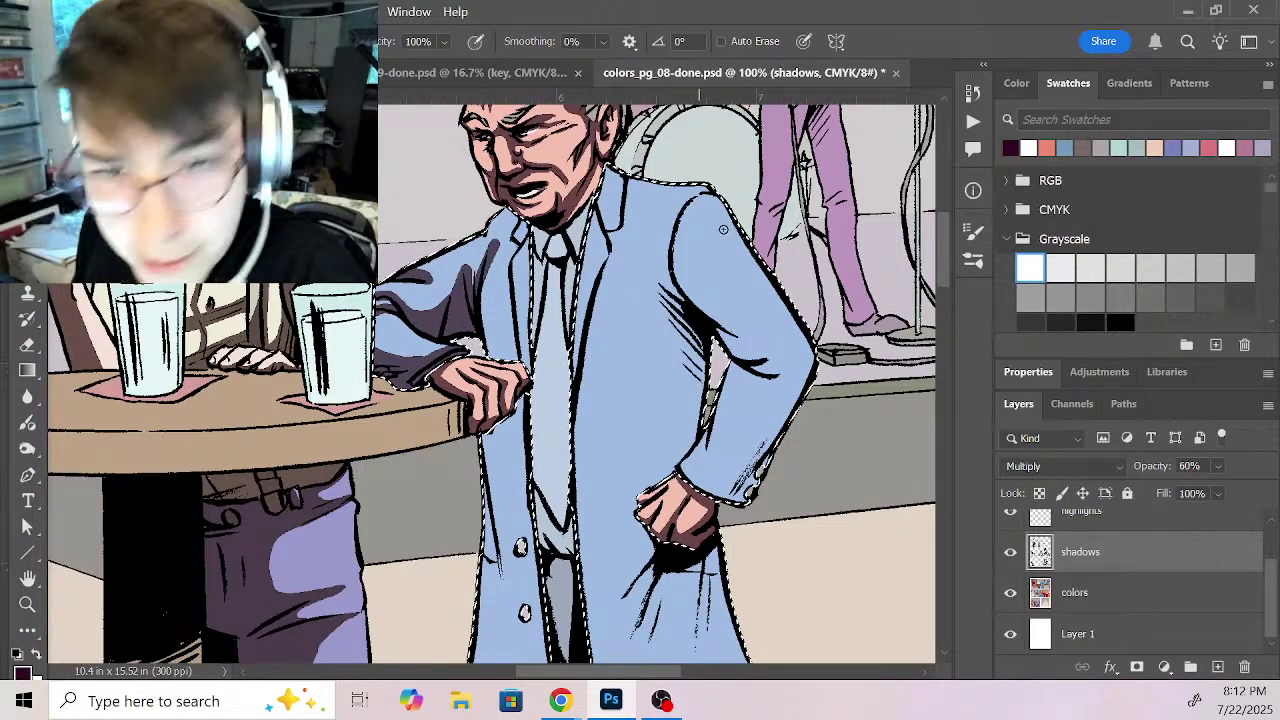
Step: Shade the lapel beside the tie and fill the buttoned side of the coat down to the hem in dark purple
mouse_move(489, 226)
left_mouse_down()
mouse_move(481, 252)
mouse_move(530, 388)
left_mouse_up()
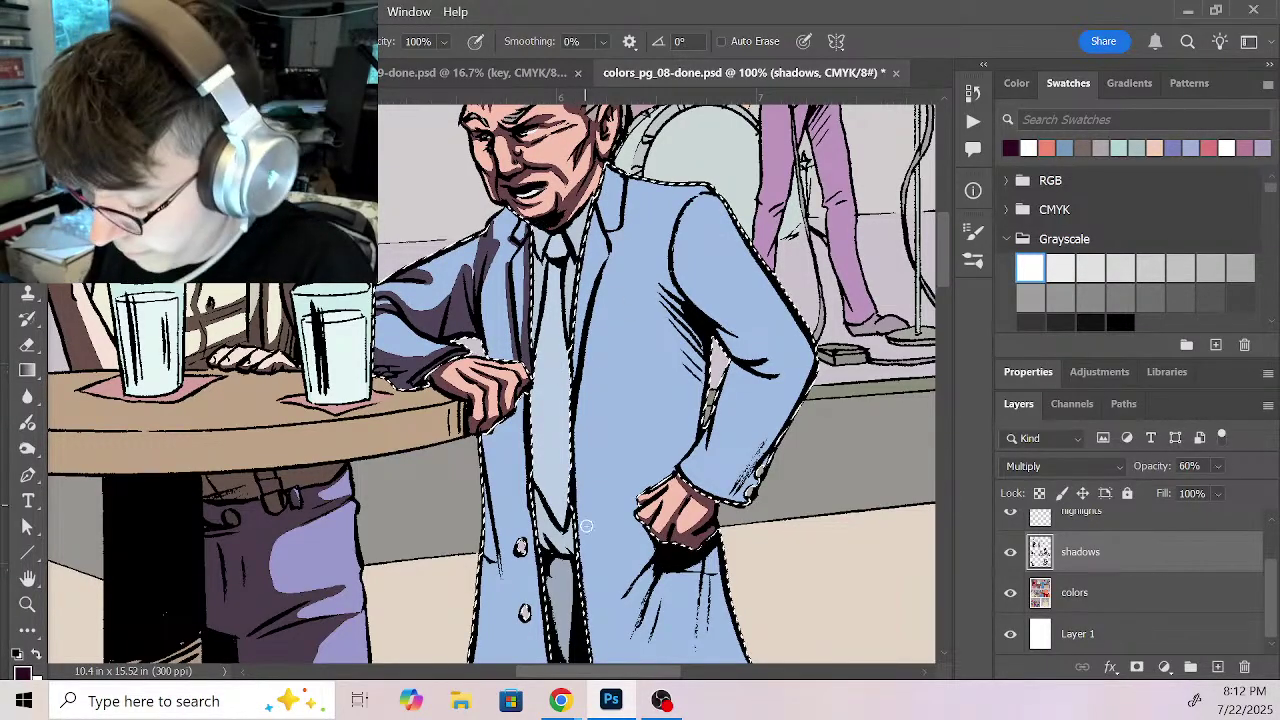
scroll(609, 349, "down", 5)
mouse_move(493, 232)
left_mouse_down()
mouse_move(524, 410)
mouse_move(520, 368)
left_mouse_up()
left_click_drag(498, 285, 528, 482)
mouse_move(536, 196)
left_mouse_down()
mouse_move(526, 377)
mouse_move(536, 287)
mouse_move(536, 387)
mouse_move(563, 538)
left_mouse_up()
mouse_move(505, 326)
left_mouse_down()
mouse_move(507, 537)
mouse_move(516, 428)
mouse_move(500, 510)
mouse_move(513, 434)
mouse_move(521, 554)
mouse_move(535, 573)
mouse_move(549, 529)
mouse_move(588, 556)
left_mouse_up()
scroll(600, 557, "up", 5)
scroll(600, 530, "right", 3)
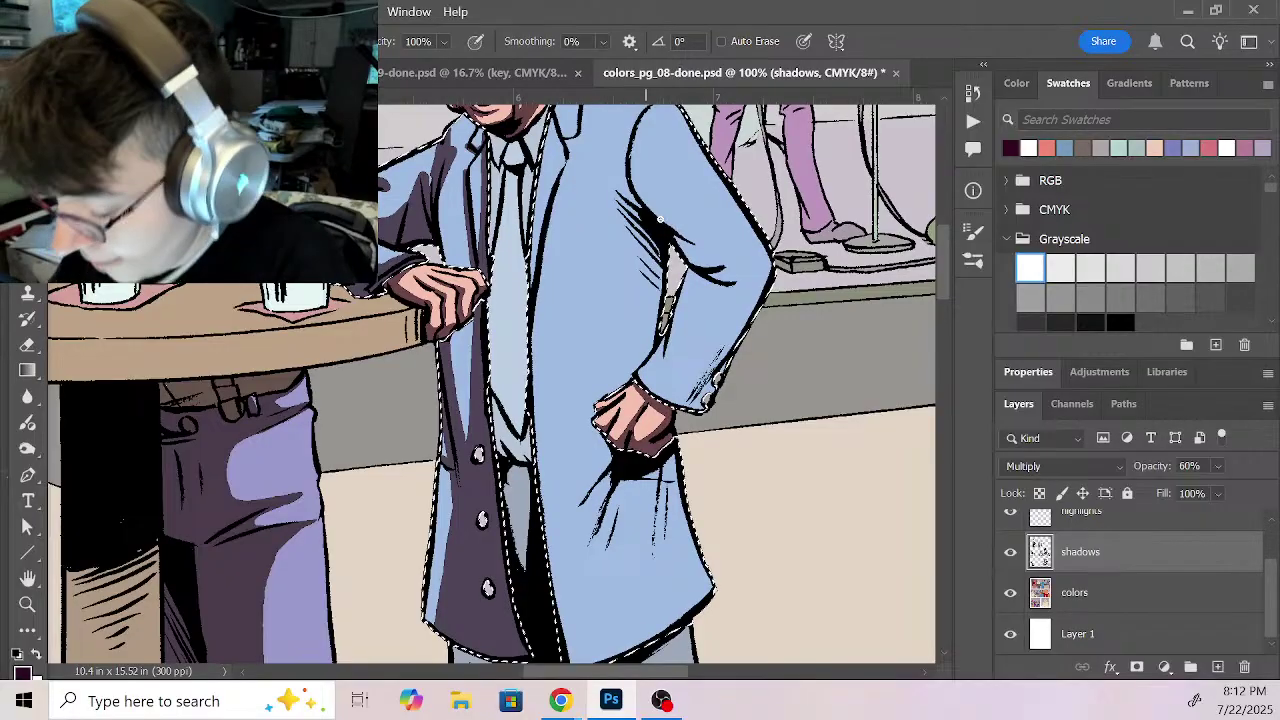
Step: Paint dark purple shadows along the opposite lapel edge and the shoulder seam of the bent arm
scroll(660, 218, "up", 3)
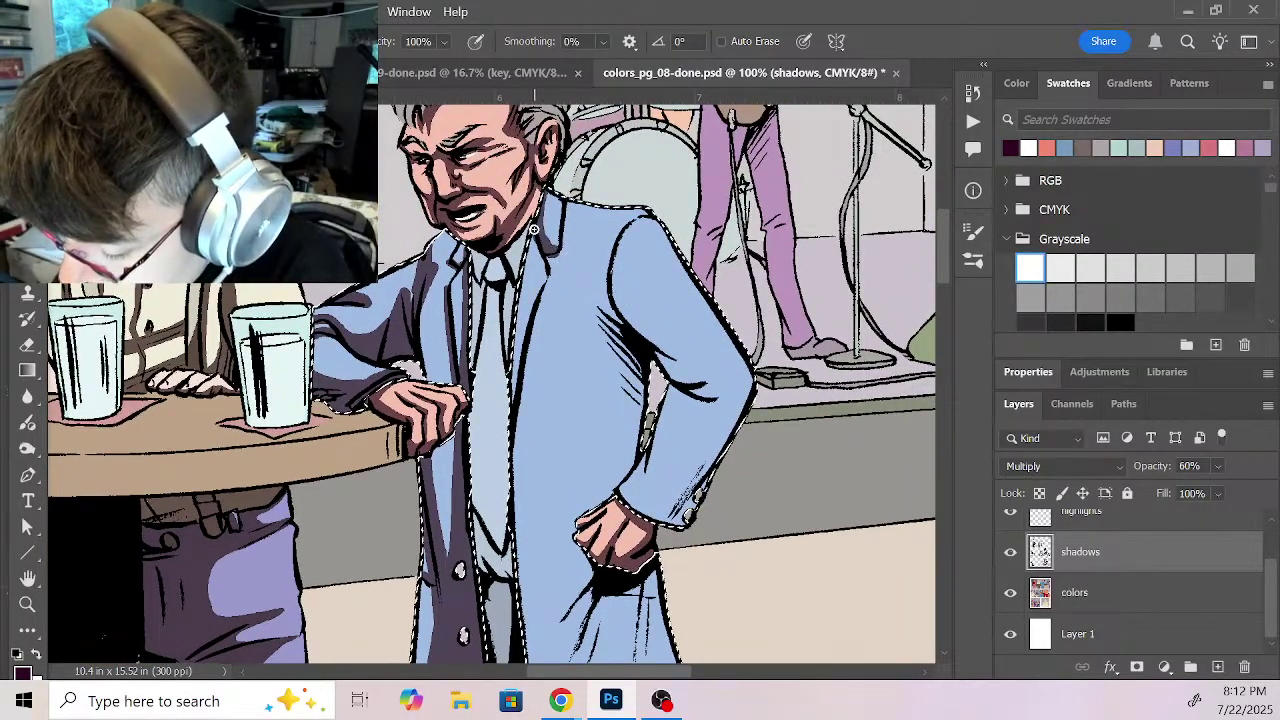
left_click_drag(557, 259, 516, 398)
mouse_move(647, 213)
left_mouse_down()
mouse_move(611, 241)
mouse_move(618, 331)
mouse_move(612, 270)
mouse_move(638, 363)
left_mouse_up()
left_click_drag(640, 214, 612, 300)
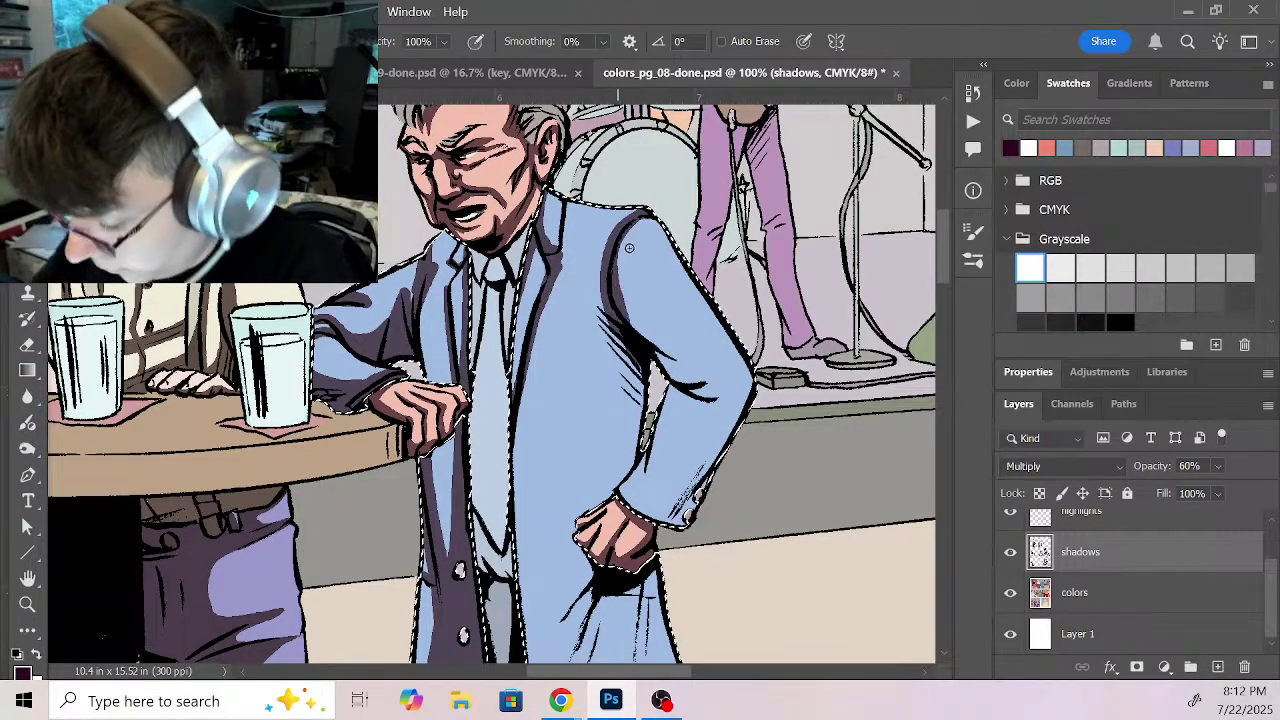
Step: Fill dark purple shadows along the inner upper sleeve, the elbow fold and the forearm of the bent arm
left_click_drag(622, 230, 690, 362)
left_click_drag(632, 295, 695, 378)
mouse_move(636, 222)
left_mouse_down()
mouse_move(677, 337)
mouse_move(718, 380)
left_mouse_up()
left_click_drag(631, 246, 689, 336)
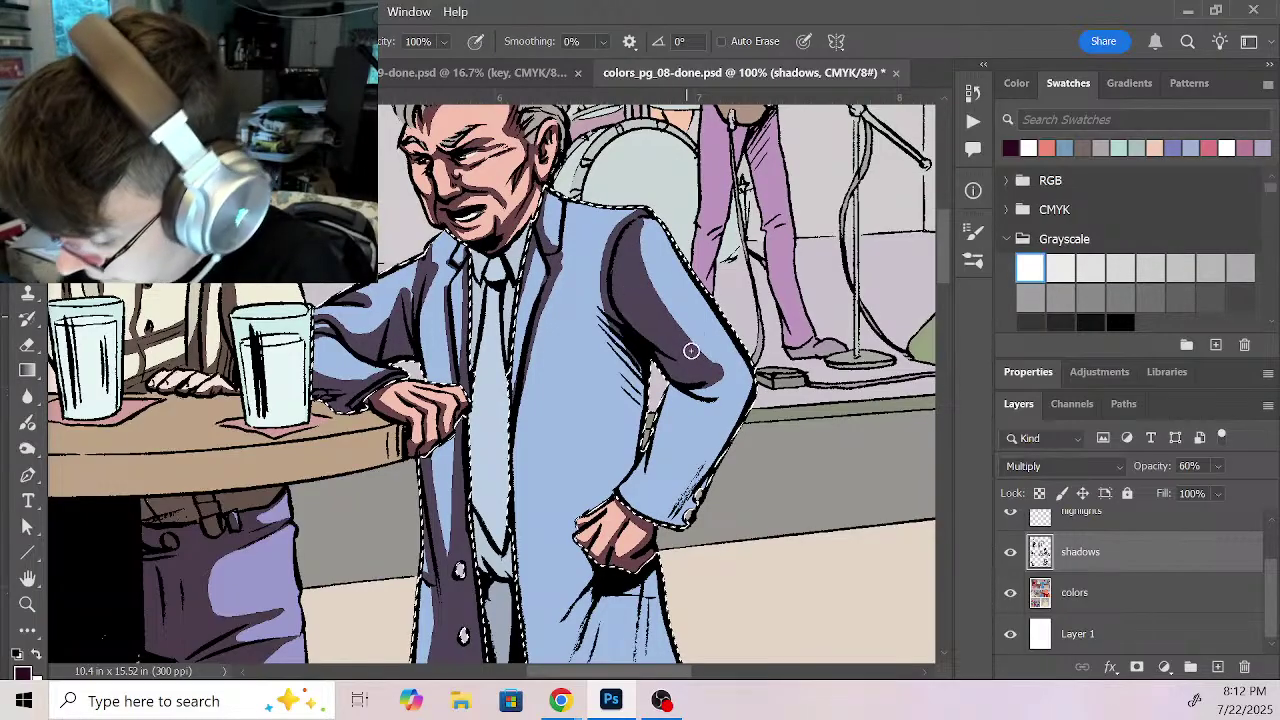
mouse_move(697, 395)
left_mouse_down()
mouse_move(746, 459)
mouse_move(752, 389)
mouse_move(660, 346)
left_mouse_up()
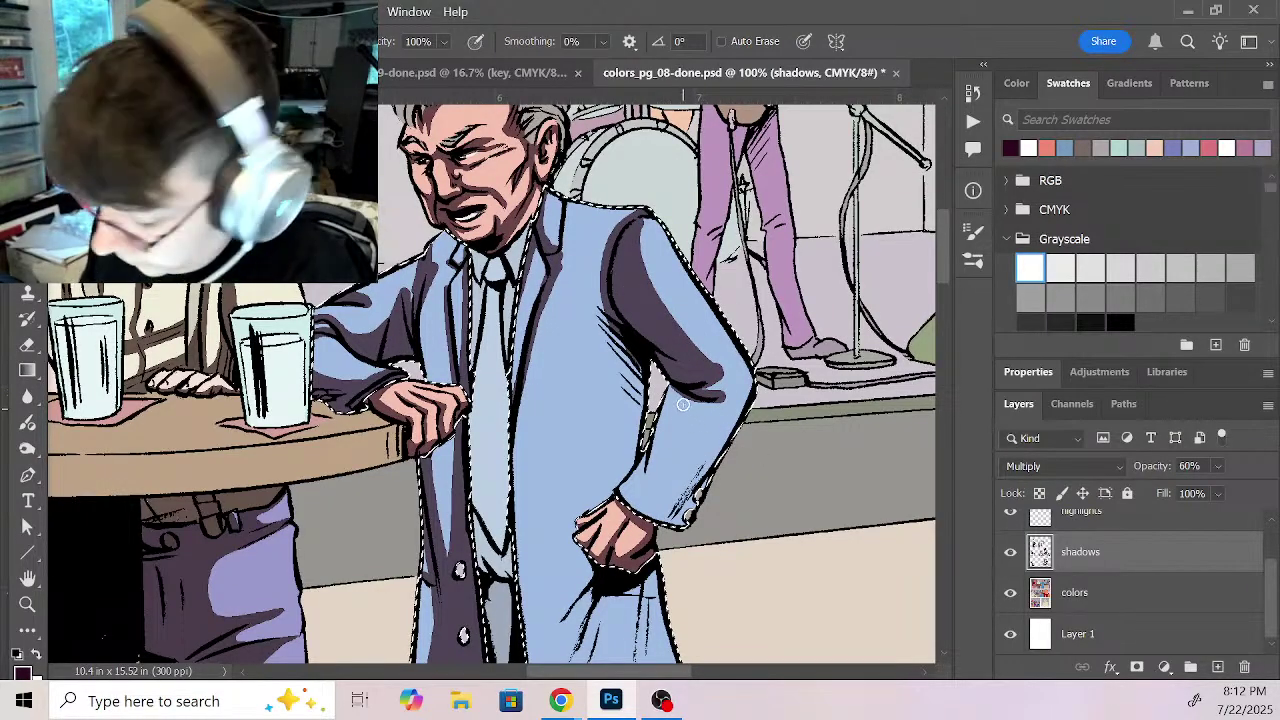
mouse_move(676, 401)
left_mouse_down()
mouse_move(630, 499)
mouse_move(691, 396)
mouse_move(663, 474)
mouse_move(702, 407)
mouse_move(647, 503)
mouse_move(718, 399)
mouse_move(655, 514)
mouse_move(716, 403)
mouse_move(669, 505)
mouse_move(722, 448)
left_mouse_up()
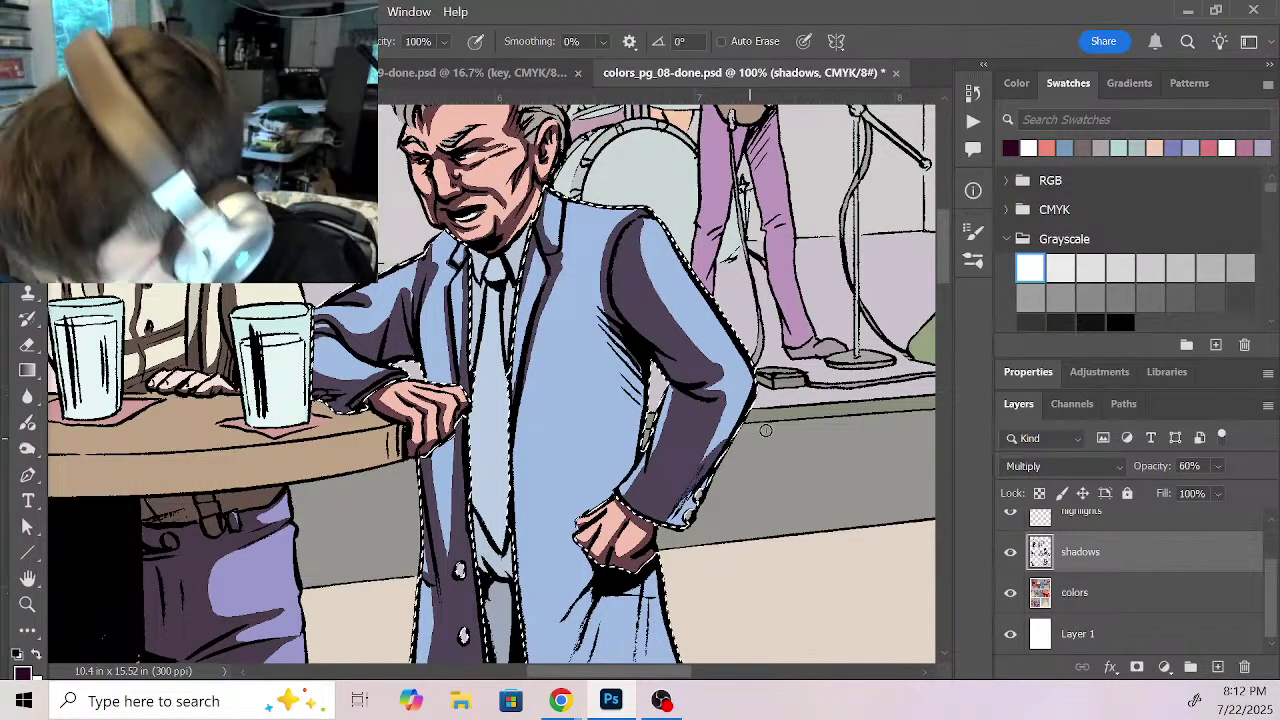
Step: Shade the coat body from beneath the bent arm diagonally down the front edge to the hem in dark purple
mouse_move(606, 277)
left_mouse_down()
mouse_move(590, 362)
mouse_move(607, 452)
mouse_move(614, 326)
mouse_move(640, 353)
mouse_move(617, 431)
left_mouse_up()
mouse_move(606, 280)
left_mouse_down()
mouse_move(611, 465)
mouse_move(665, 405)
left_mouse_up()
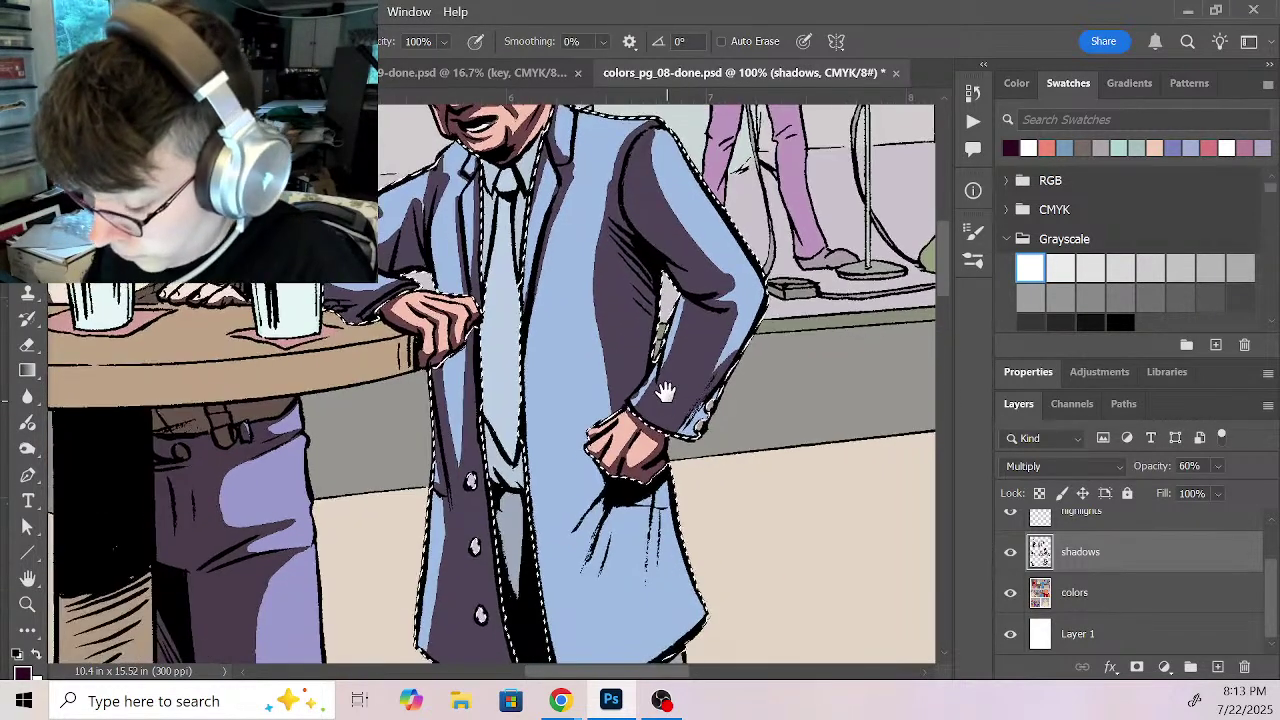
mouse_move(603, 290)
left_mouse_down()
mouse_move(545, 532)
mouse_move(608, 353)
mouse_move(560, 554)
mouse_move(568, 505)
left_mouse_up()
mouse_move(606, 274)
left_mouse_down()
mouse_move(534, 526)
mouse_move(536, 613)
left_mouse_up()
mouse_move(609, 488)
left_mouse_down()
mouse_move(549, 646)
mouse_move(571, 555)
left_mouse_up()
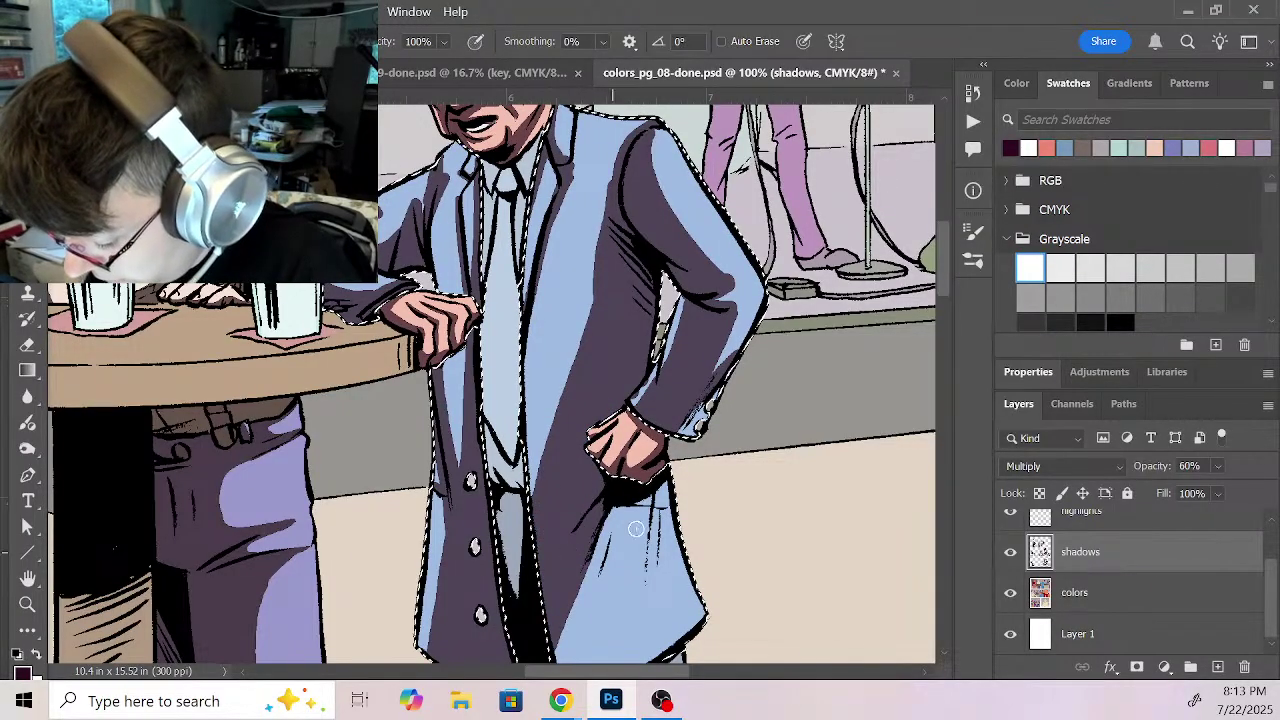
Step: Add dark purple shadows around the pocket folds beneath the hand on the hip and trim their edges with white
mouse_move(653, 499)
left_mouse_down()
mouse_move(646, 582)
mouse_move(670, 395)
mouse_move(576, 498)
left_mouse_up()
mouse_move(644, 342)
left_mouse_down()
mouse_move(626, 357)
mouse_move(582, 524)
left_mouse_up()
left_click_drag(668, 350, 645, 470)
key("x")
left_click_drag(688, 320, 642, 502)
scroll(731, 434, "up", 5)
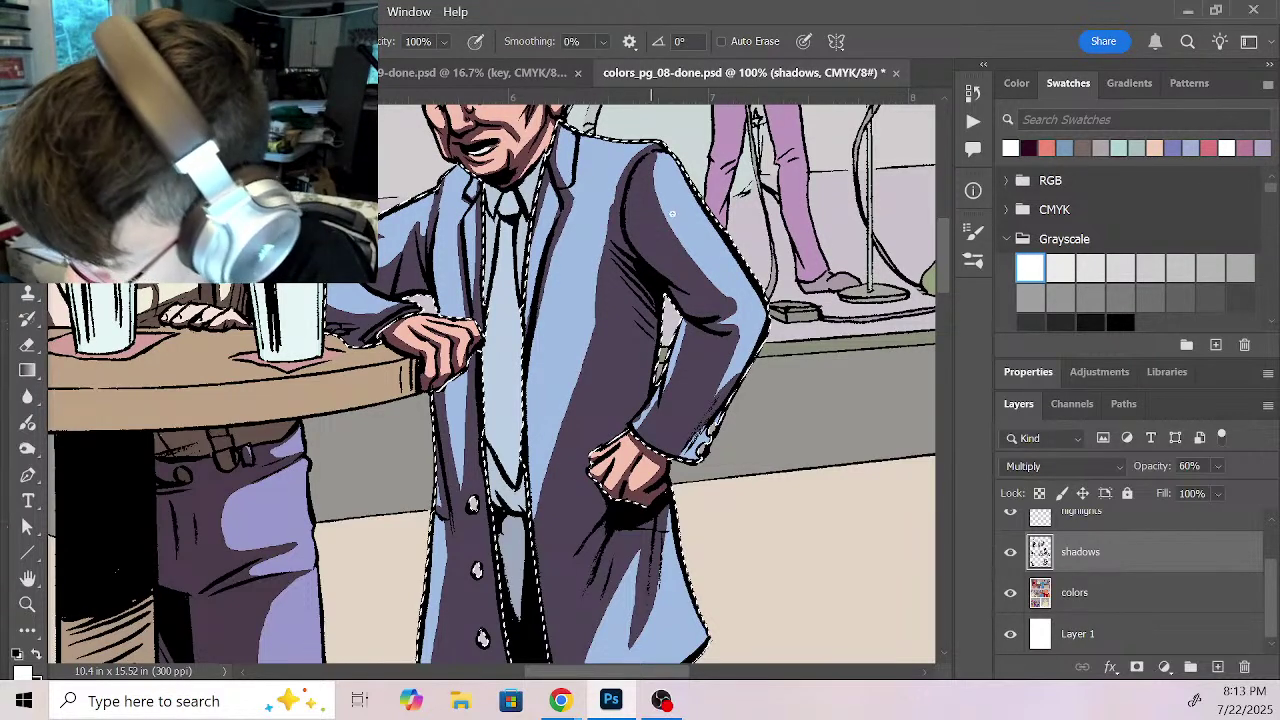
Step: Refine the shadow edges on the coat front and the bent arm's upper sleeve with white strokes
key("x")
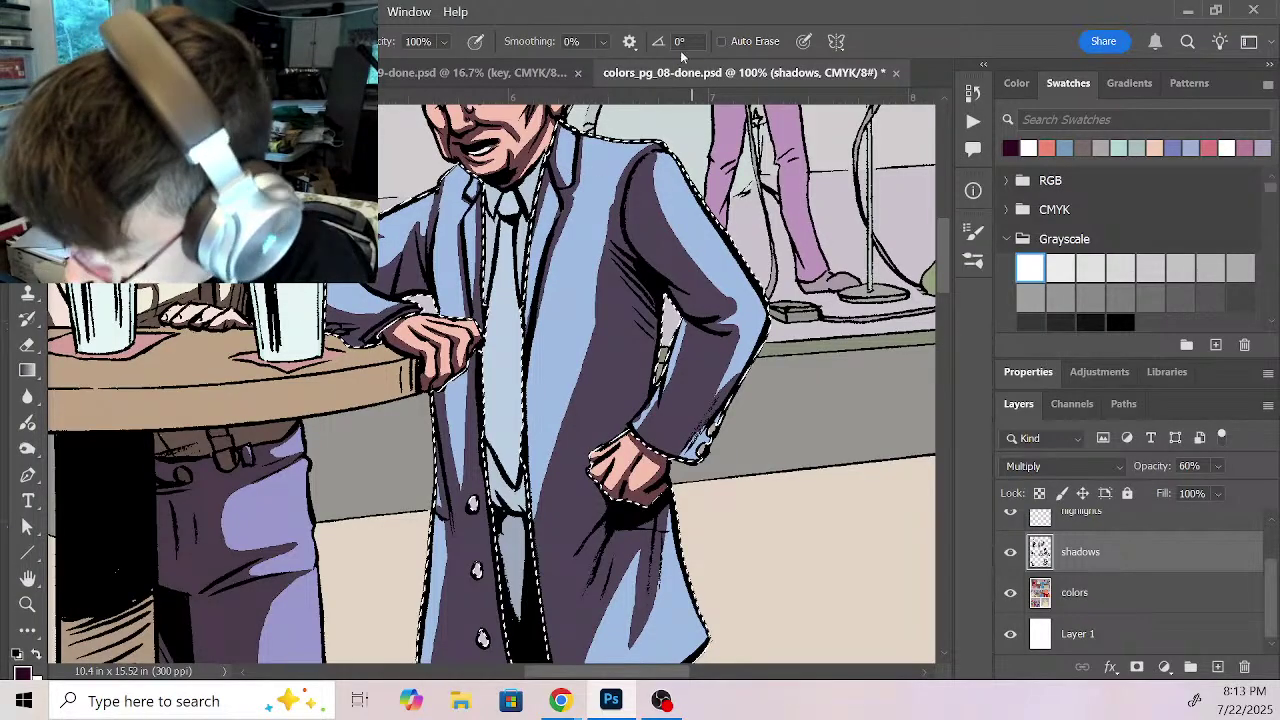
key("x")
mouse_move(603, 247)
left_mouse_down()
mouse_move(618, 183)
mouse_move(642, 145)
left_mouse_up()
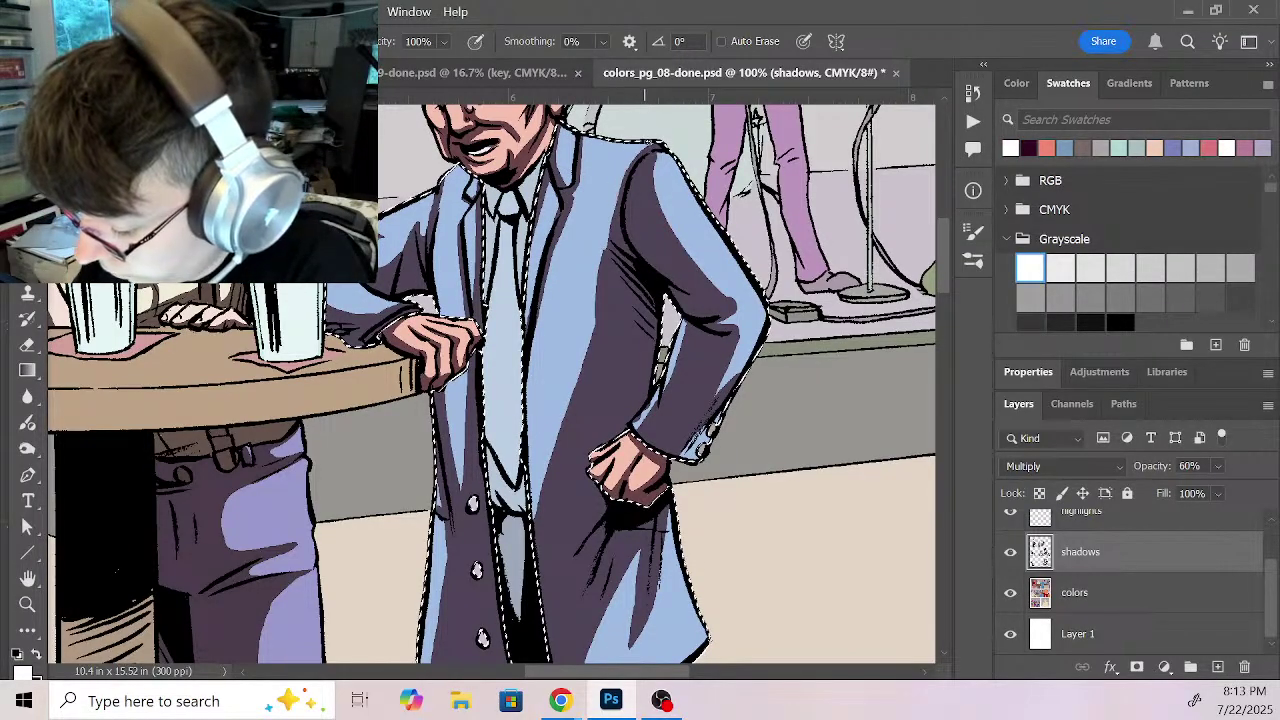
mouse_move(600, 283)
left_mouse_down()
mouse_move(594, 334)
mouse_move(552, 409)
left_mouse_up()
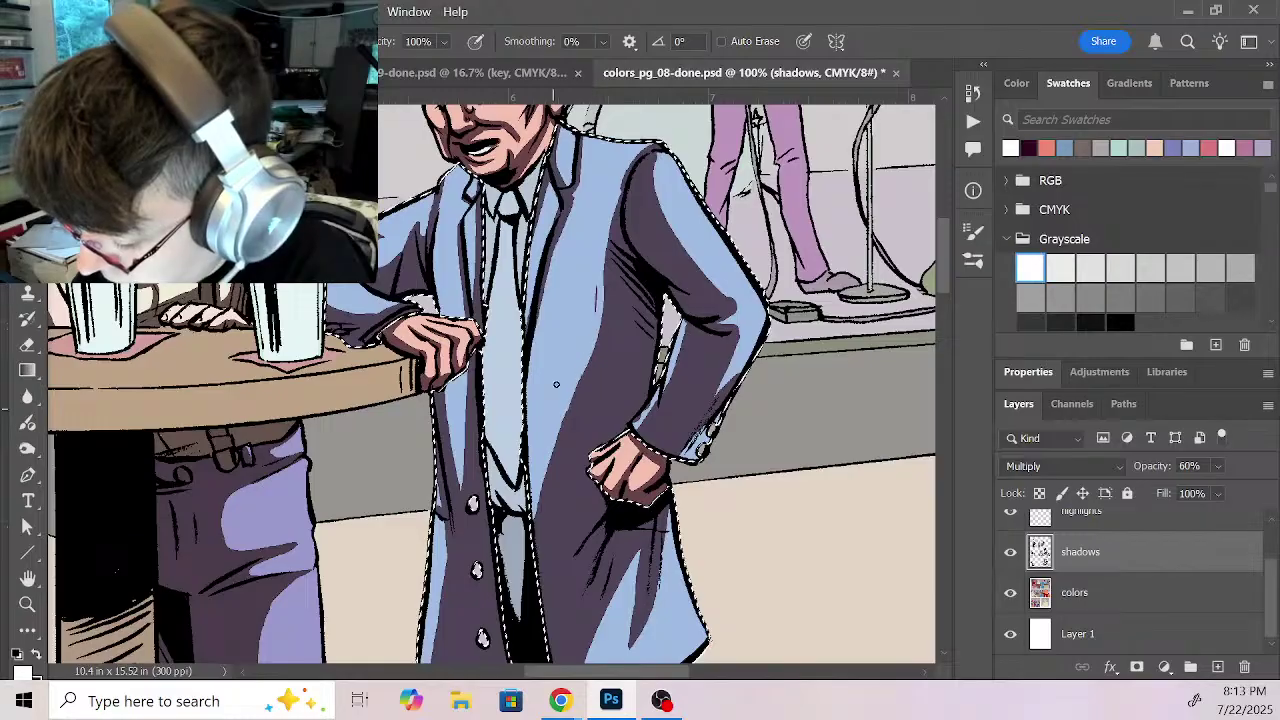
mouse_move(657, 158)
left_mouse_down()
mouse_move(662, 216)
mouse_move(689, 261)
mouse_move(736, 296)
left_mouse_up()
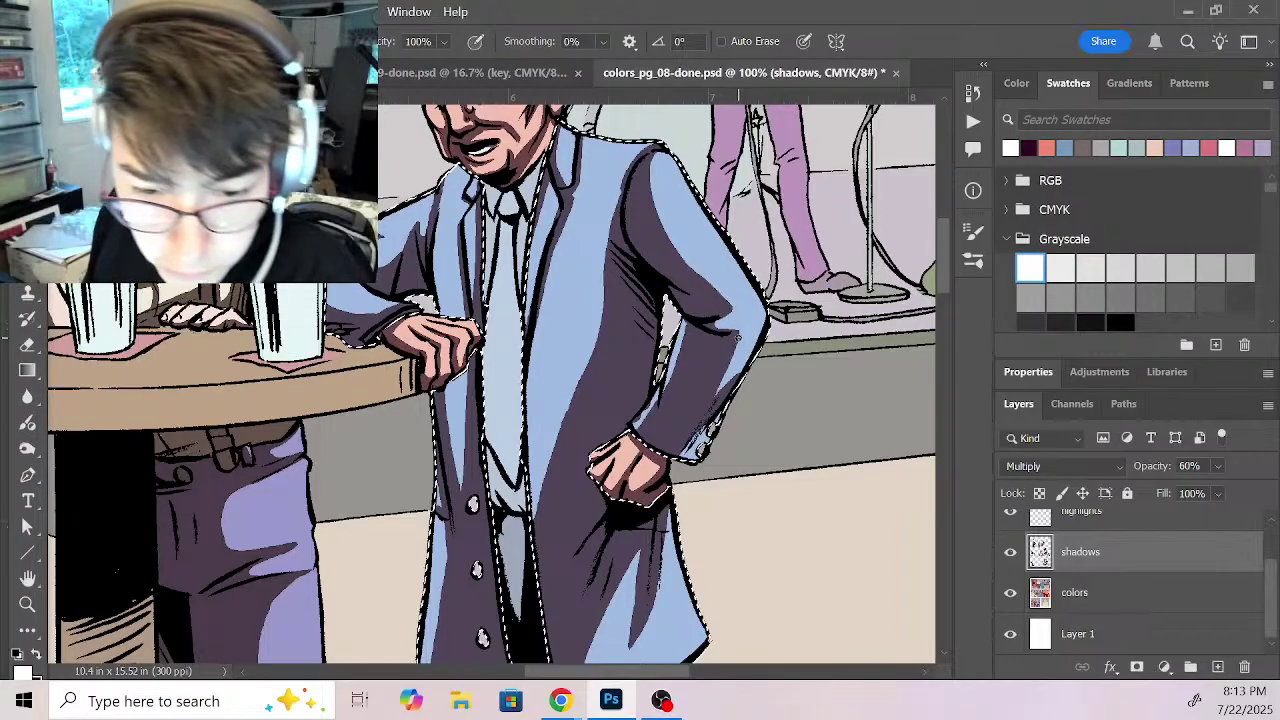
Step: Refine the forearm shadow below the elbow by alternating white and dark purple strokes, and shade the cuff around its buttons
key("x")
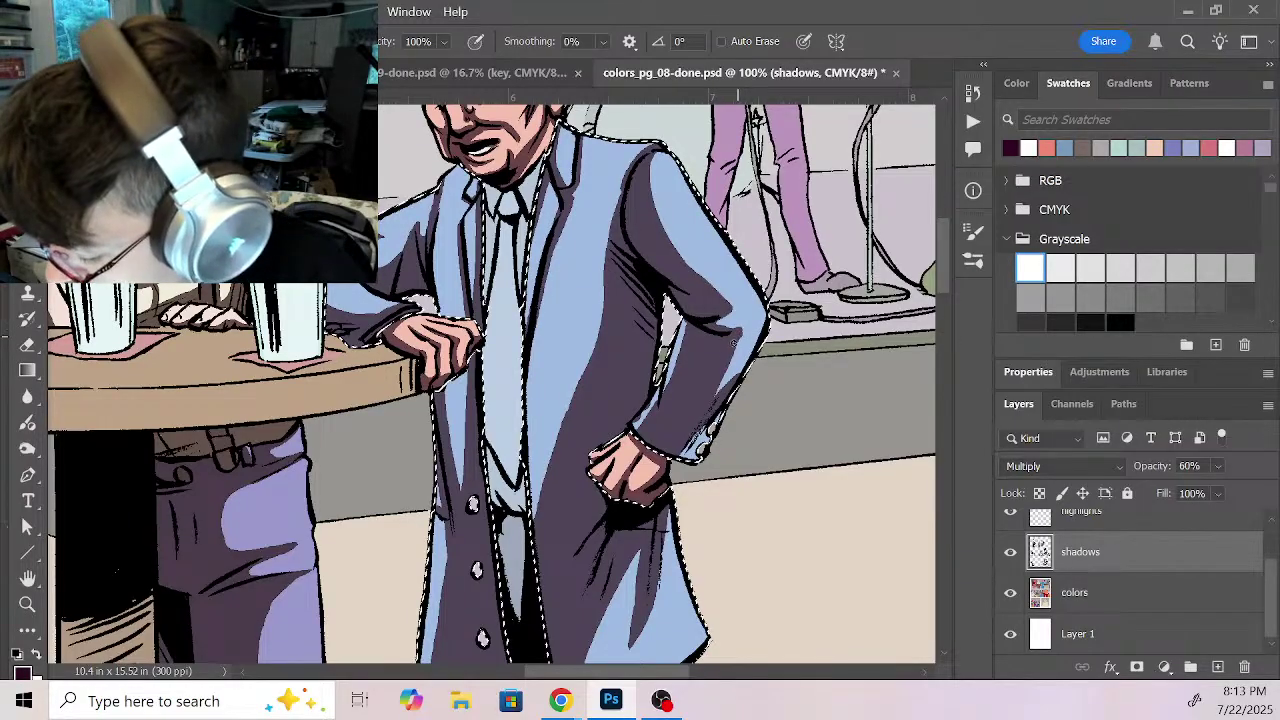
key("x")
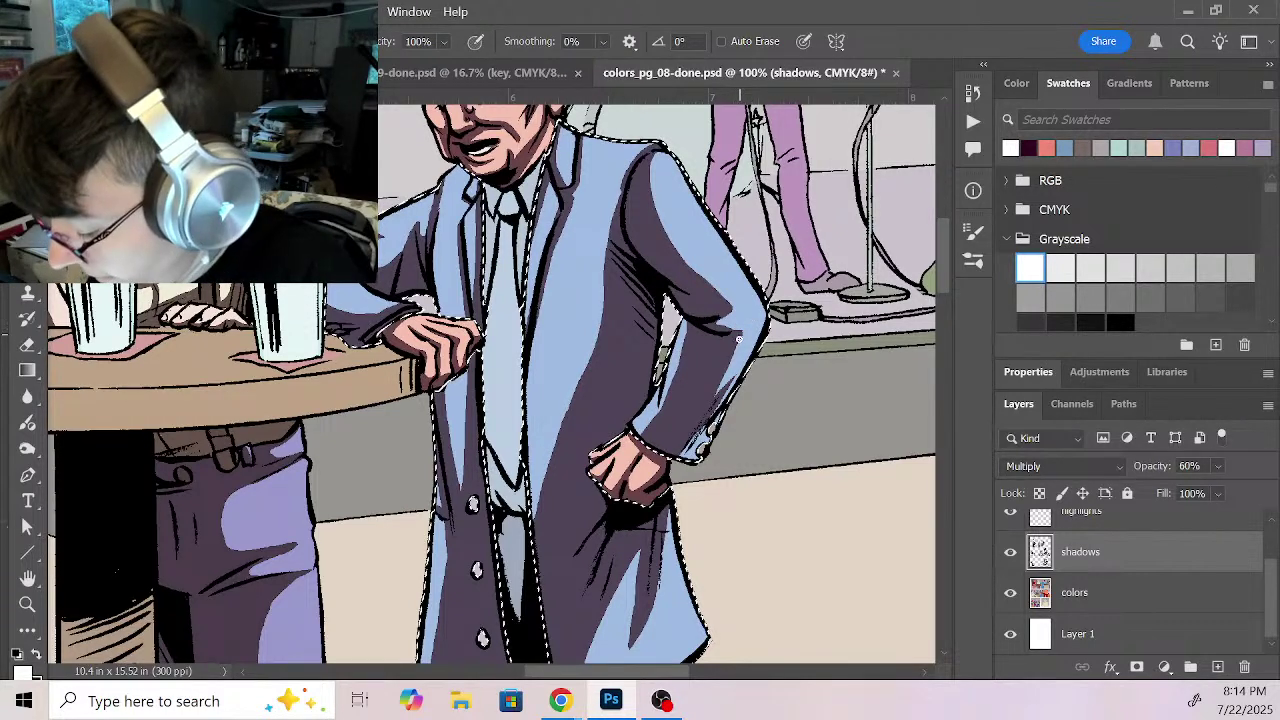
key("x")
left_click_drag(740, 334, 731, 372)
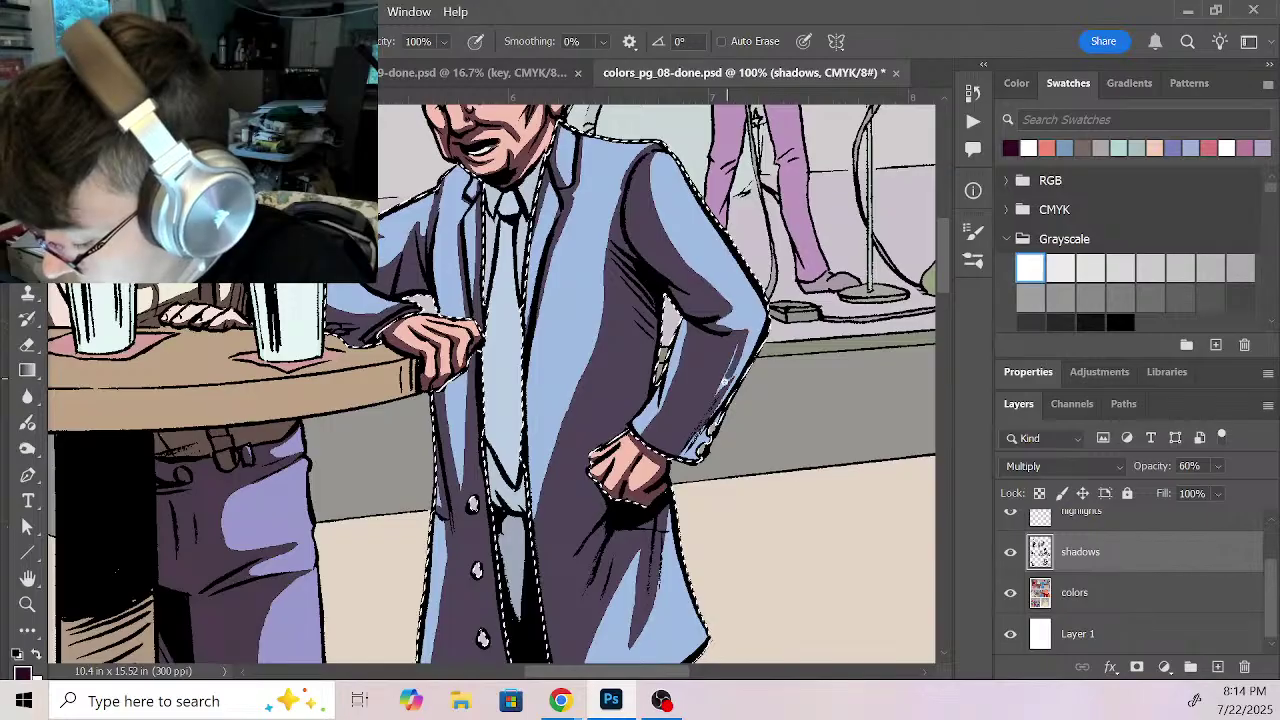
key("x")
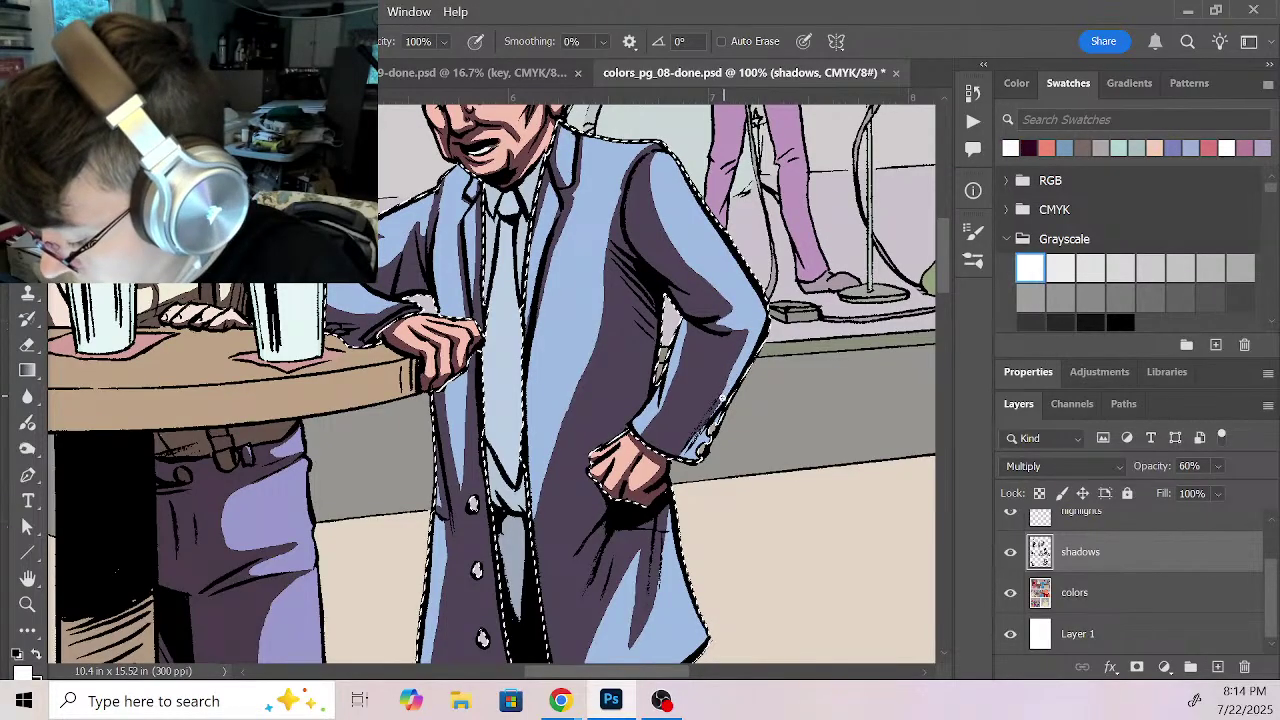
key("x")
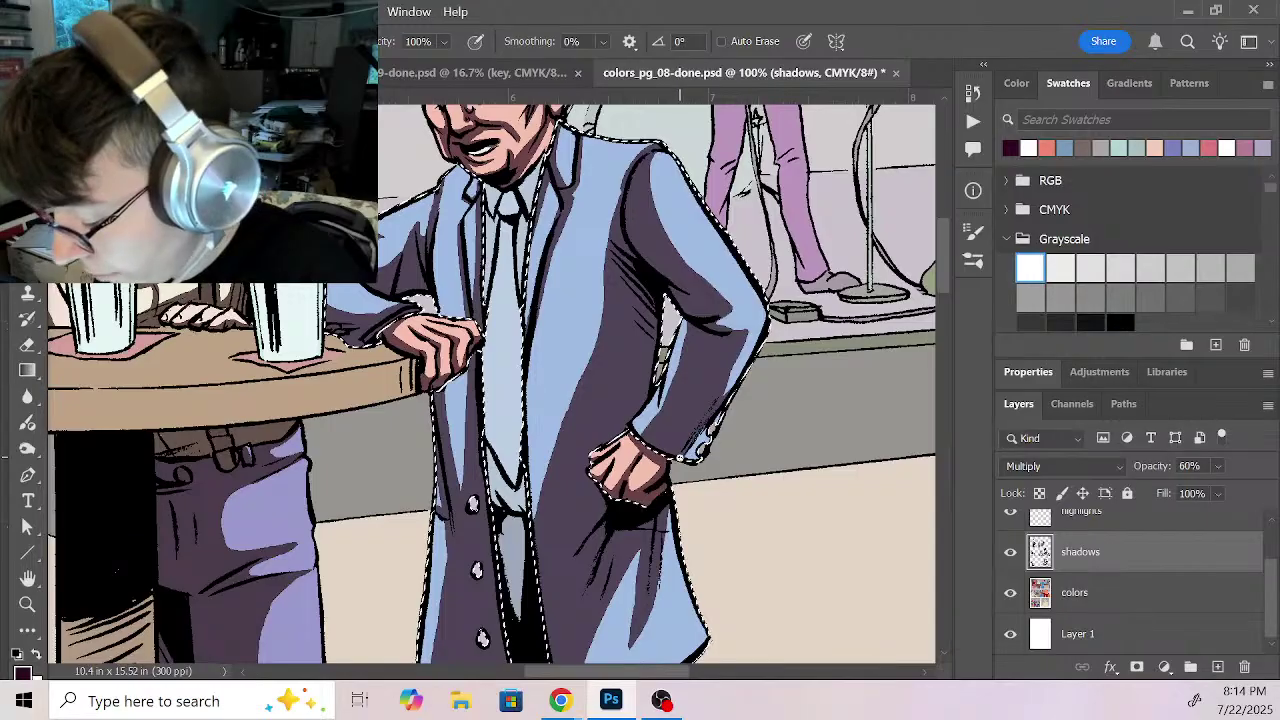
left_click_drag(708, 428, 705, 432)
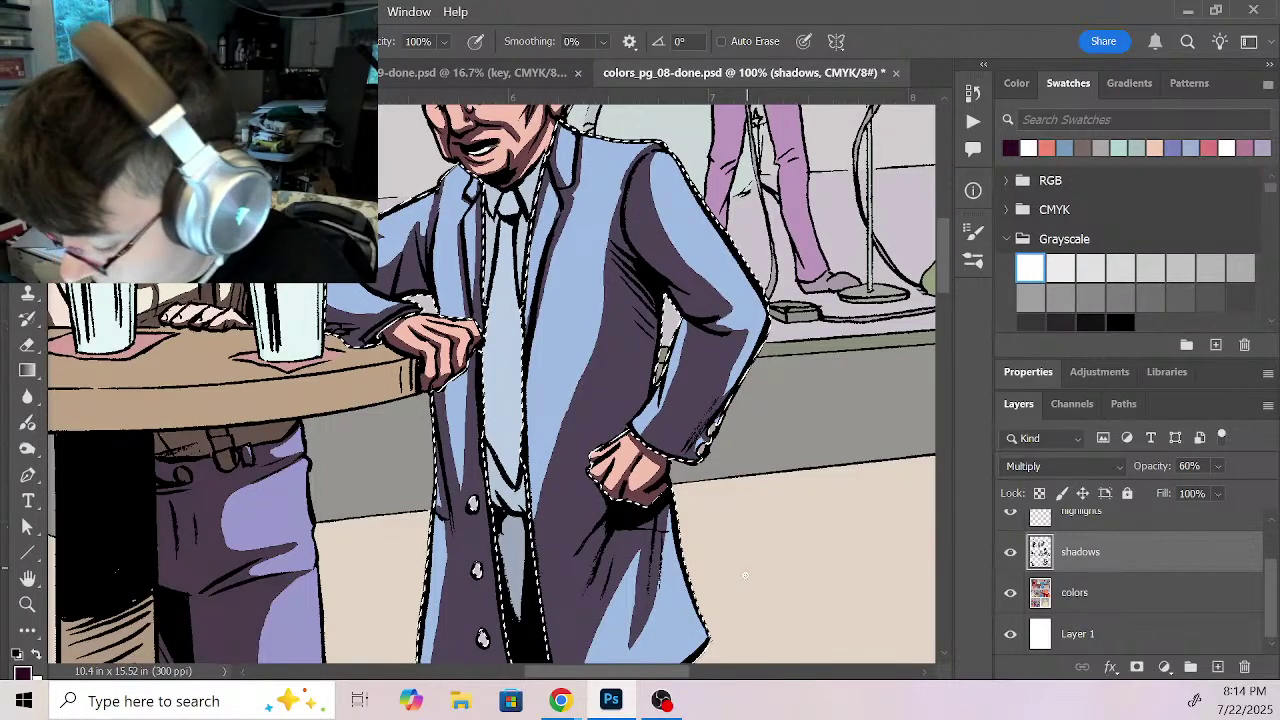
Step: Extend the dark purple shadow across the coat front at the waist, leaving a rounded light area on the chest
left_click_drag(751, 554, 763, 460)
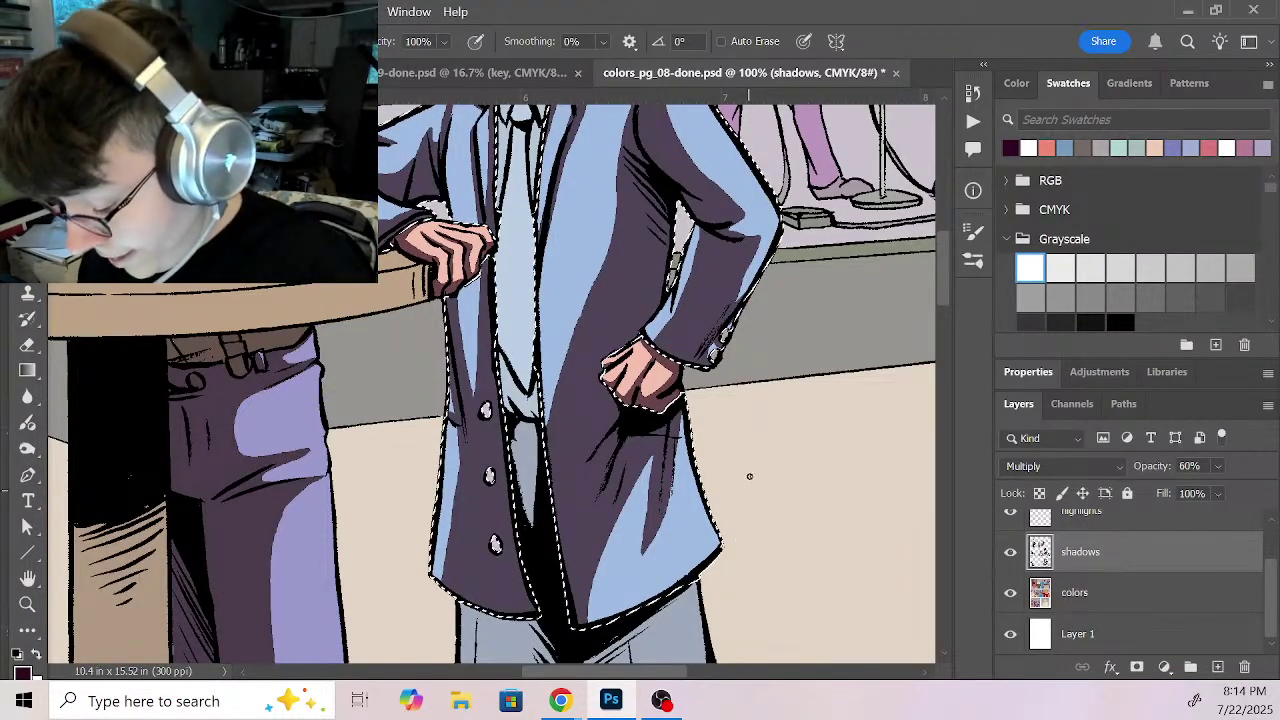
scroll(740, 380, "up", 4)
scroll(773, 420, "up", 3)
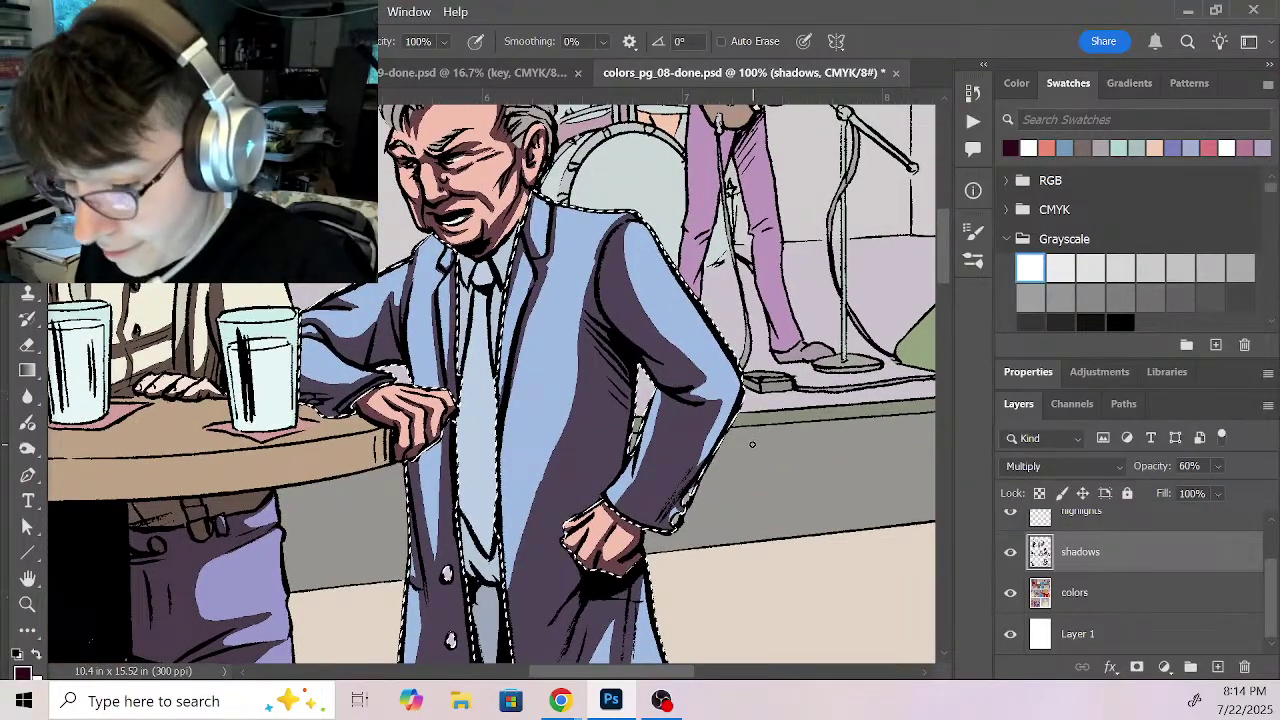
mouse_move(495, 435)
left_mouse_down()
mouse_move(500, 420)
mouse_move(516, 478)
left_mouse_up()
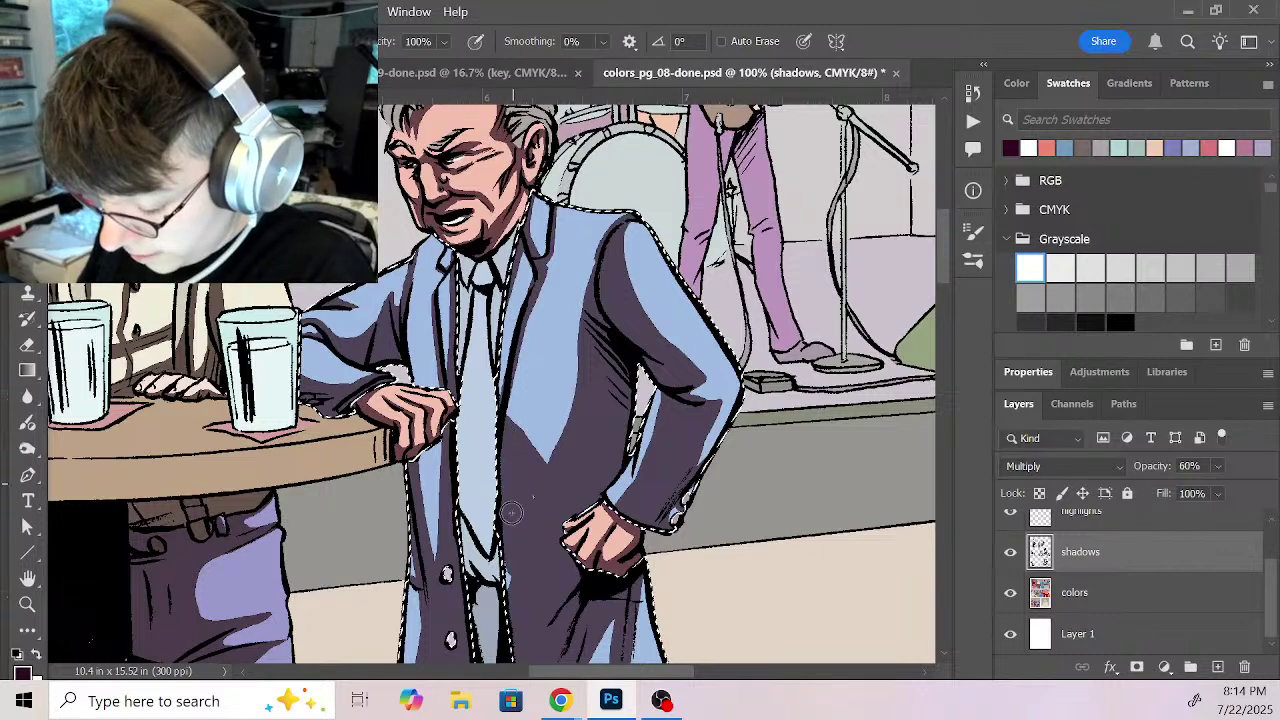
mouse_move(496, 399)
left_mouse_down()
mouse_move(579, 434)
mouse_move(542, 475)
mouse_move(595, 409)
mouse_move(504, 424)
mouse_move(492, 391)
mouse_move(532, 442)
mouse_move(604, 404)
left_mouse_up()
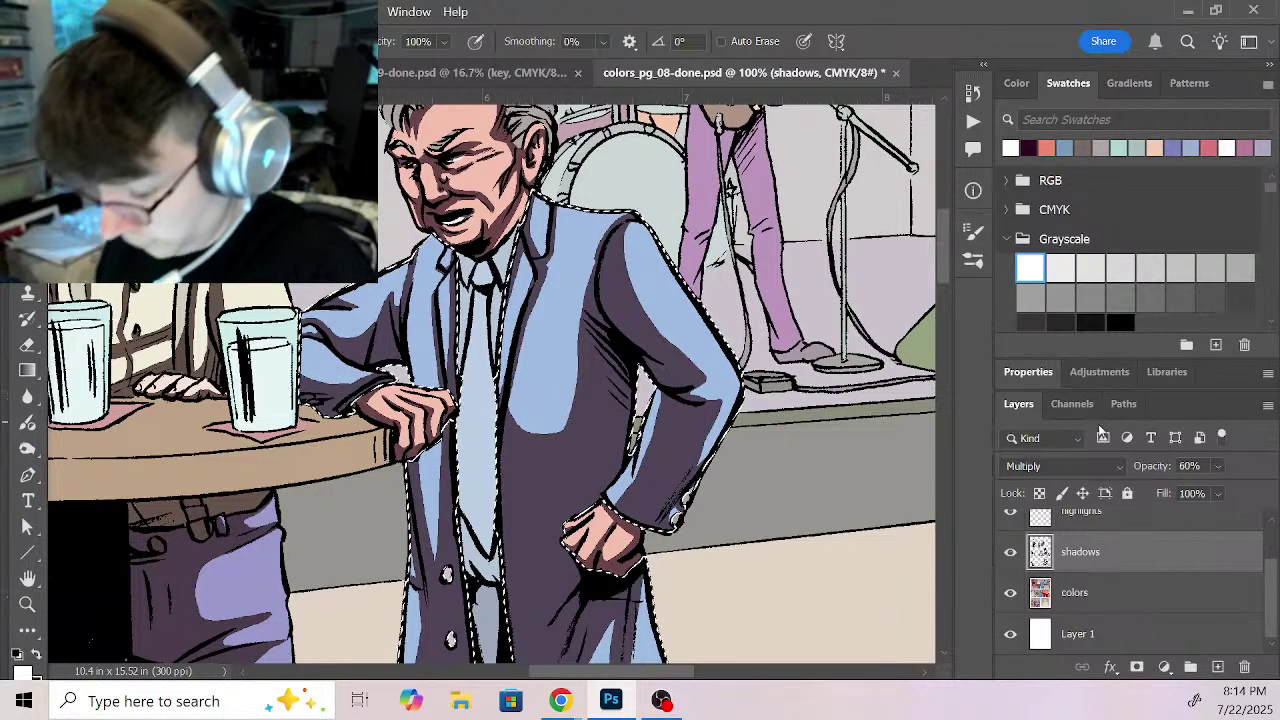
Step: Examine the coat shading against the whole panel, and return to a close view of the coat with the drawing tool active
left_click_drag(686, 443, 693, 500)
key("z")
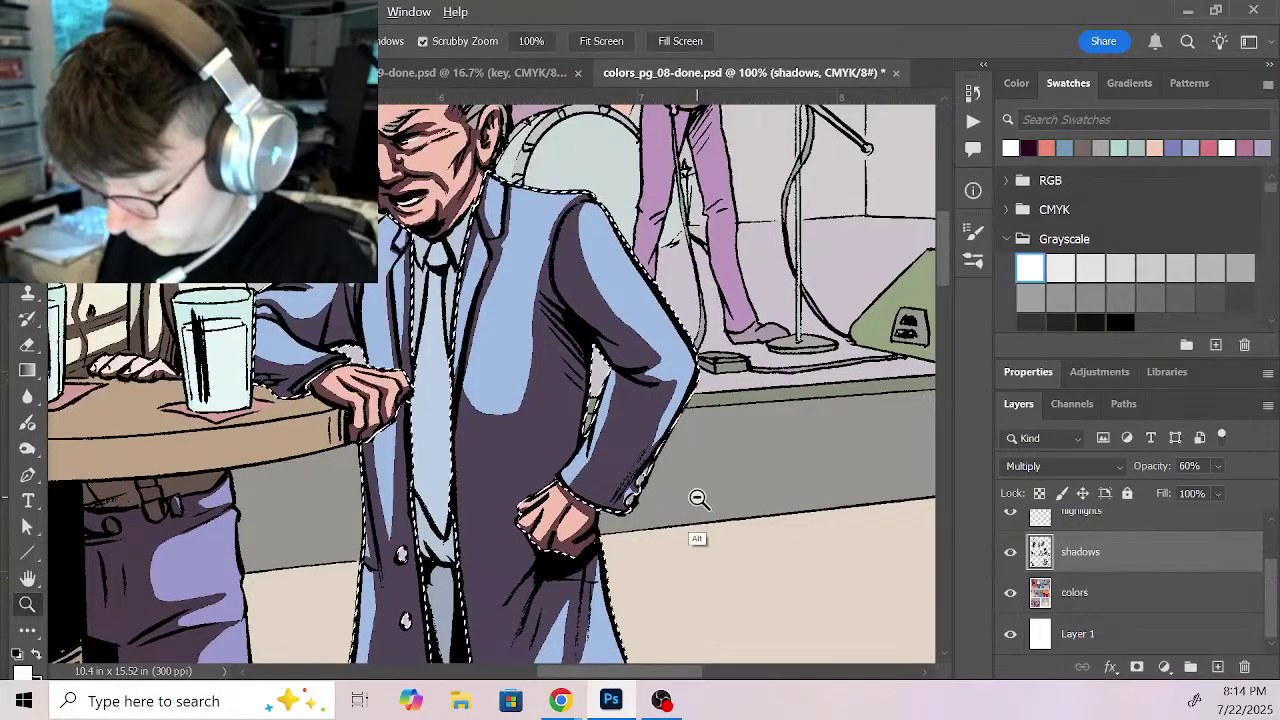
left_click(694, 497, "alt")
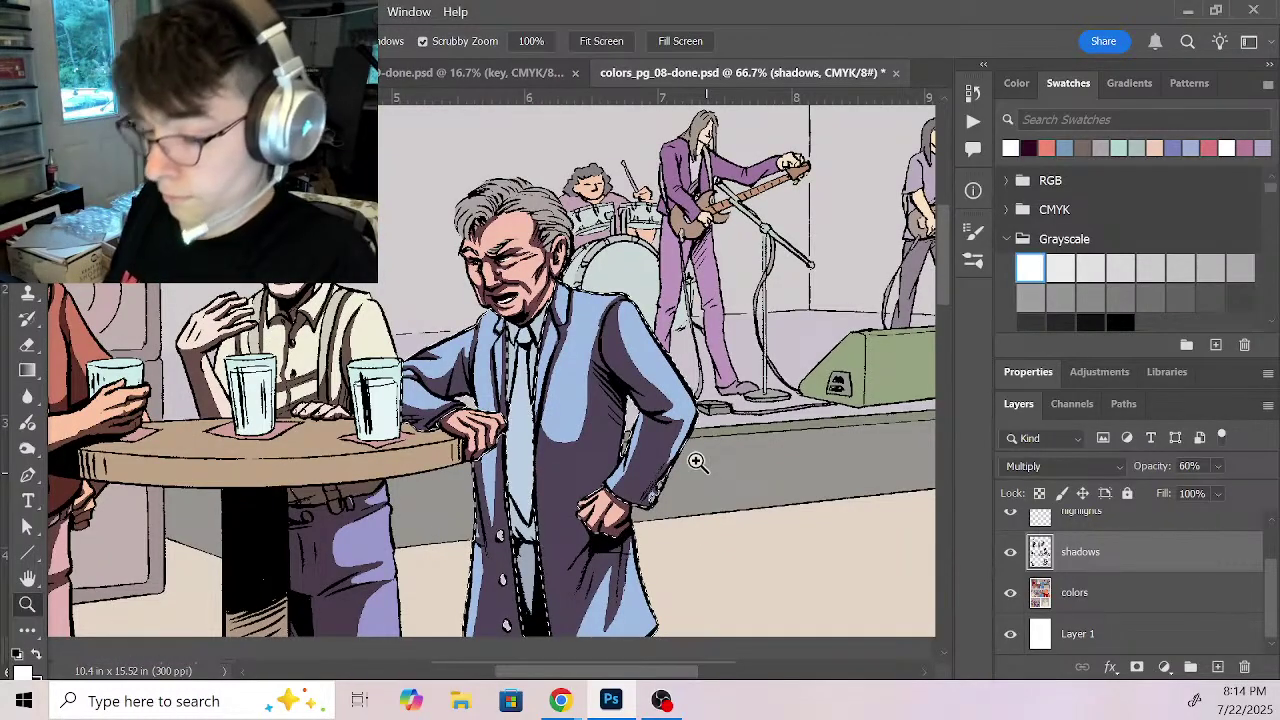
left_click(710, 525, "alt")
left_click(795, 495, "alt")
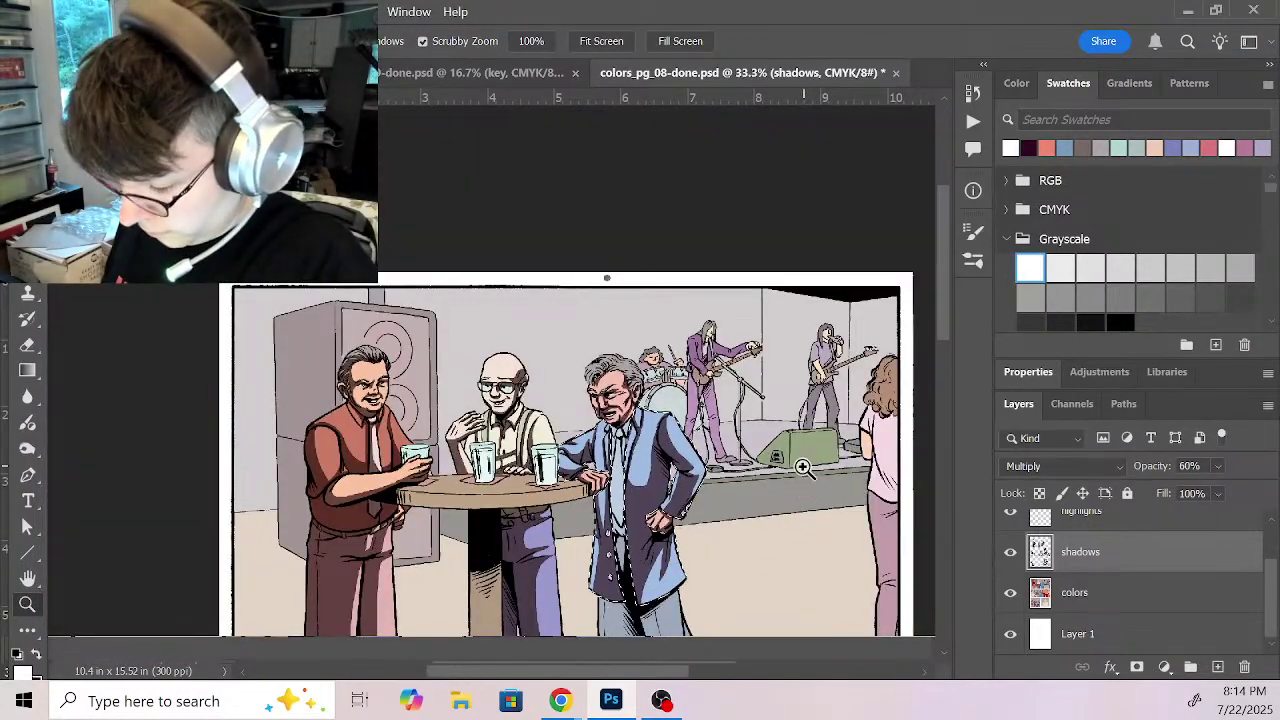
left_click(741, 488)
left_click(741, 488)
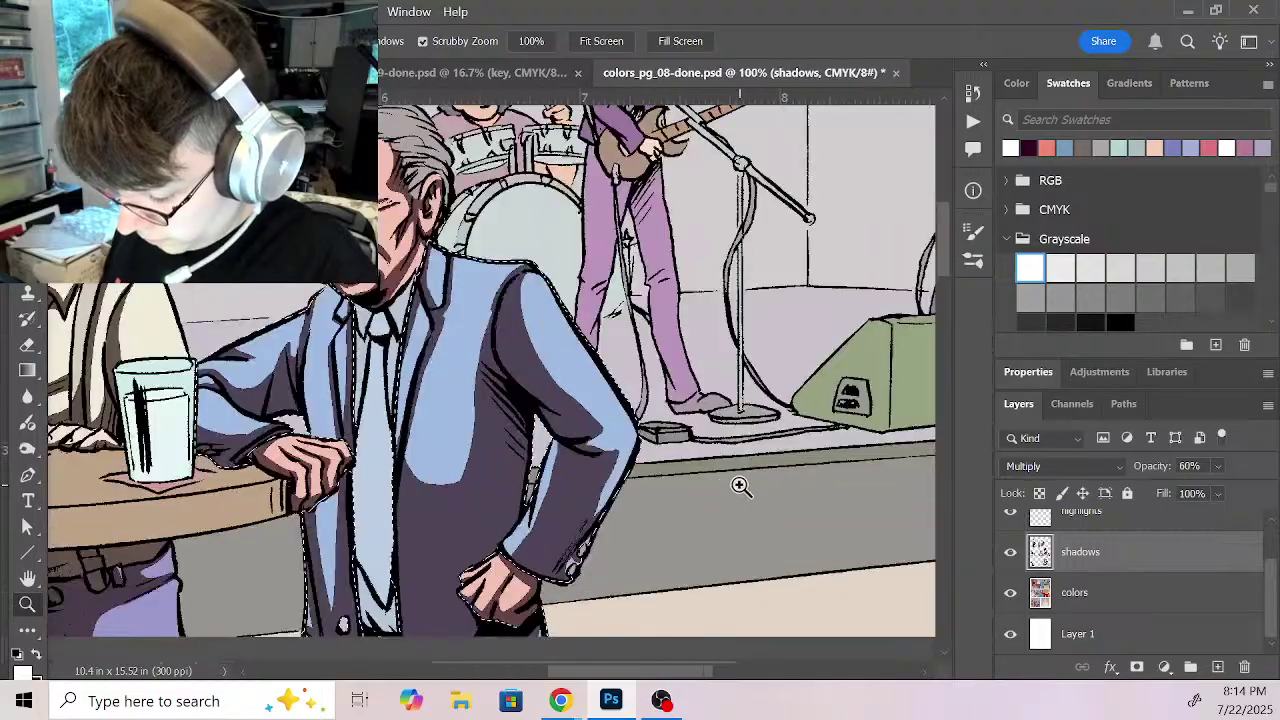
left_click_drag(586, 491, 703, 382)
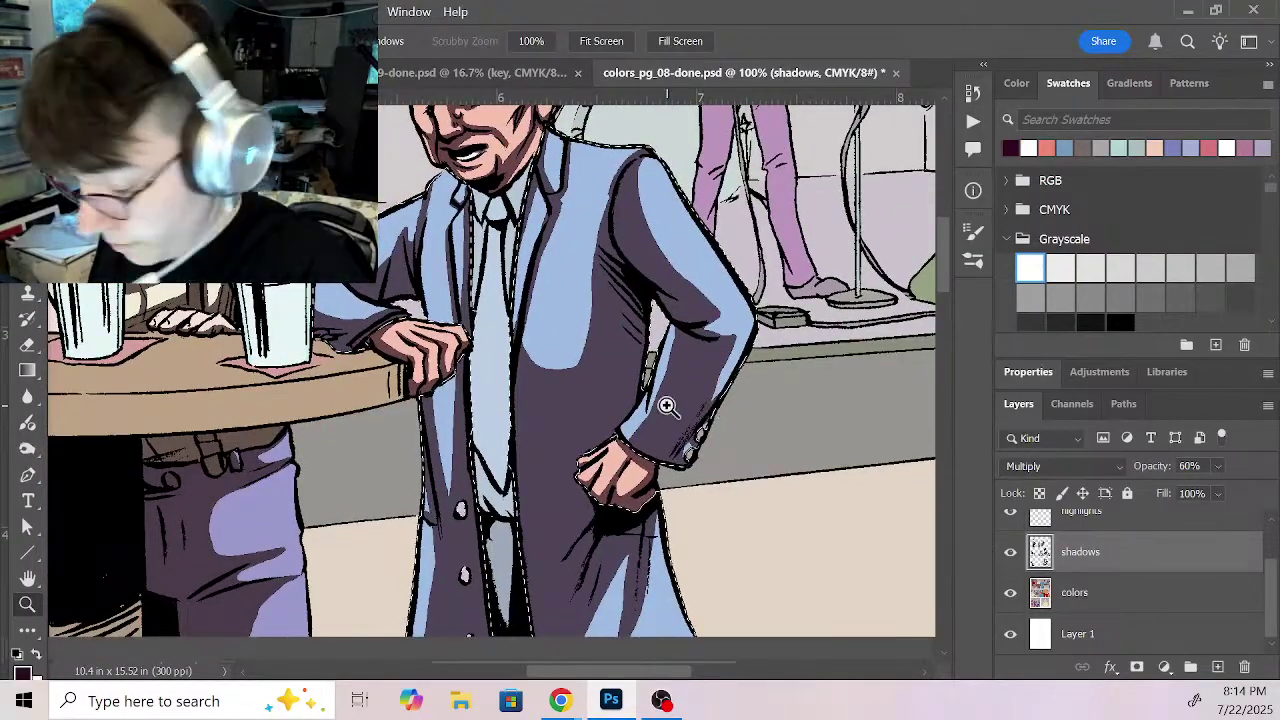
key("b")
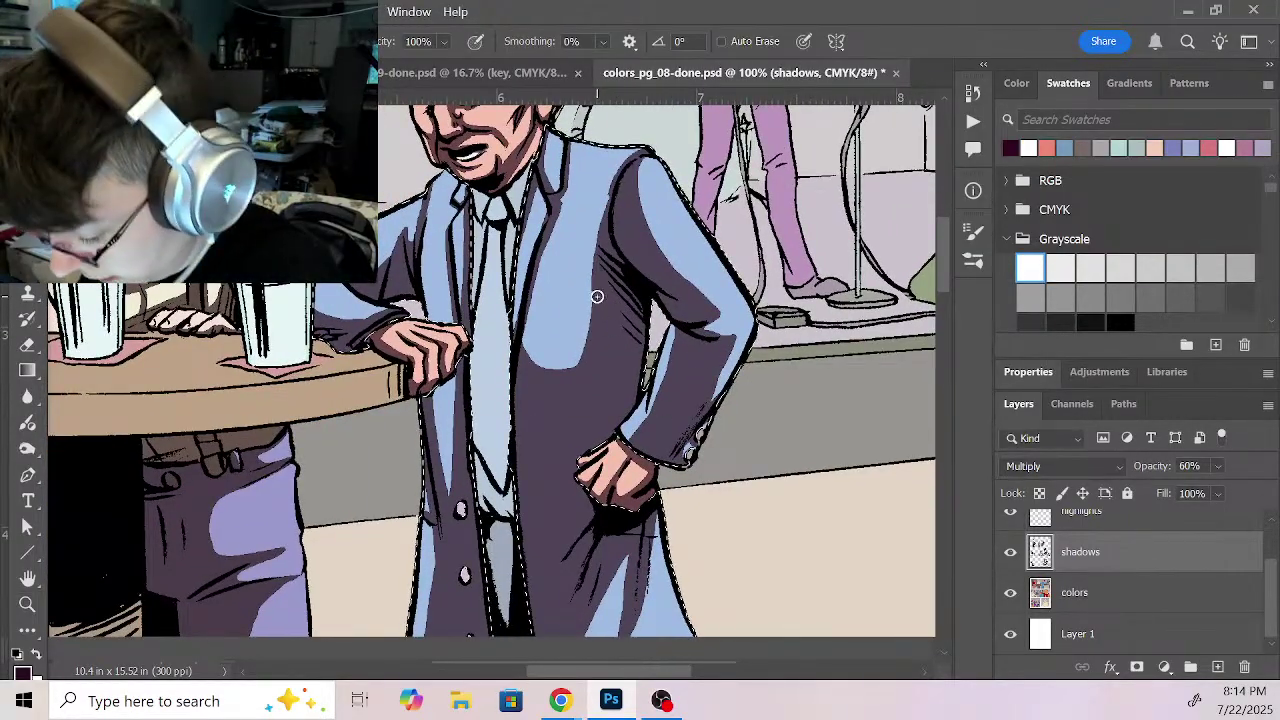
Step: Reshape the chest shadow on the blue coat so the light area tapers to a point, and save the file
mouse_move(601, 276)
left_mouse_down()
mouse_move(581, 324)
mouse_move(526, 384)
mouse_move(556, 385)
left_mouse_up()
mouse_move(599, 278)
left_mouse_down()
mouse_move(560, 340)
mouse_move(631, 292)
left_mouse_up()
mouse_move(441, 424)
left_mouse_down()
mouse_move(449, 446)
mouse_move(446, 384)
left_mouse_up()
mouse_move(708, 471)
left_mouse_down()
mouse_move(700, 300)
mouse_move(686, 477)
mouse_move(698, 440)
left_mouse_up()
key("z")
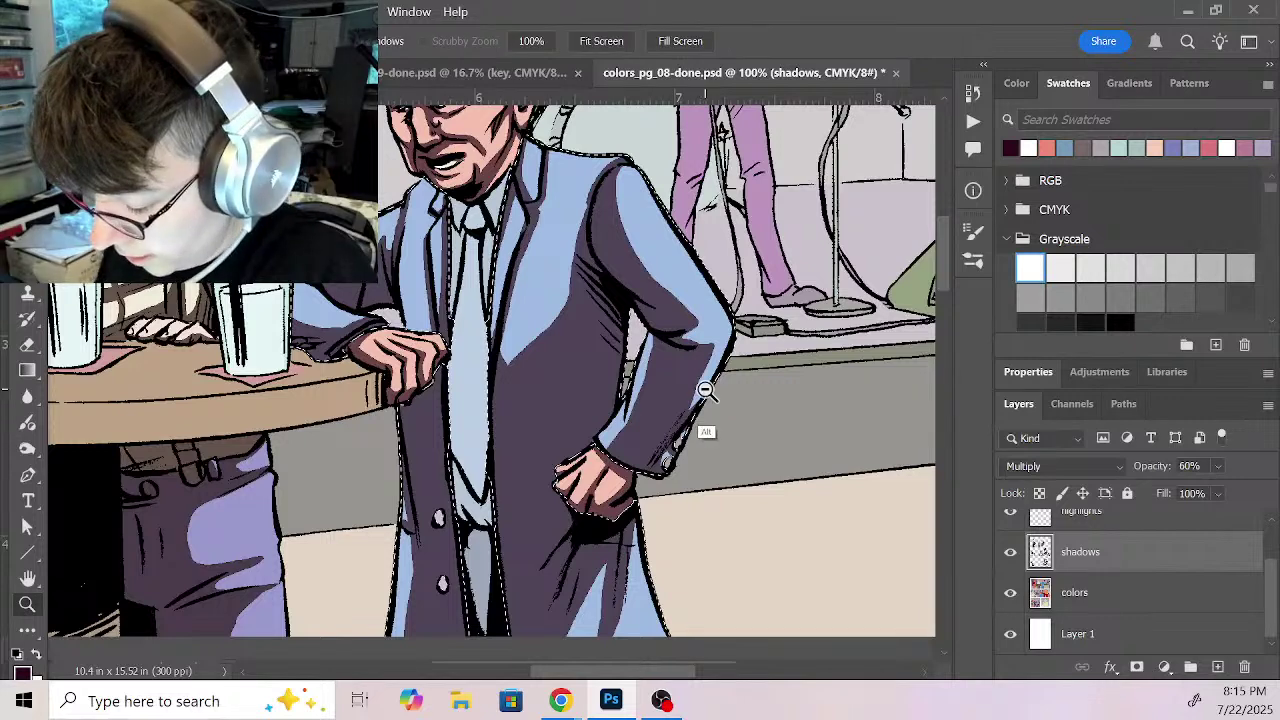
left_click(702, 432, "alt")
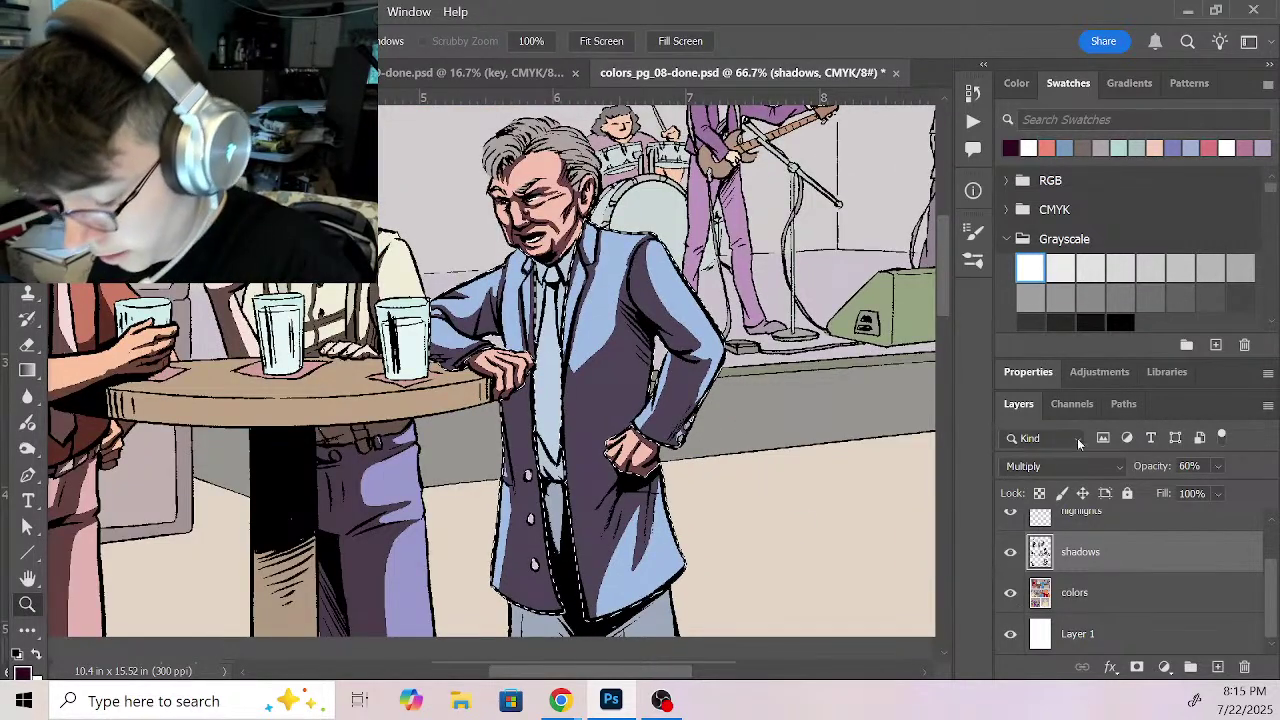
key("ctrl+s")
Step: Select the pale shirt and tie areas by colour on the colors layer, and make the shadows layer active again
left_click(1115, 600)
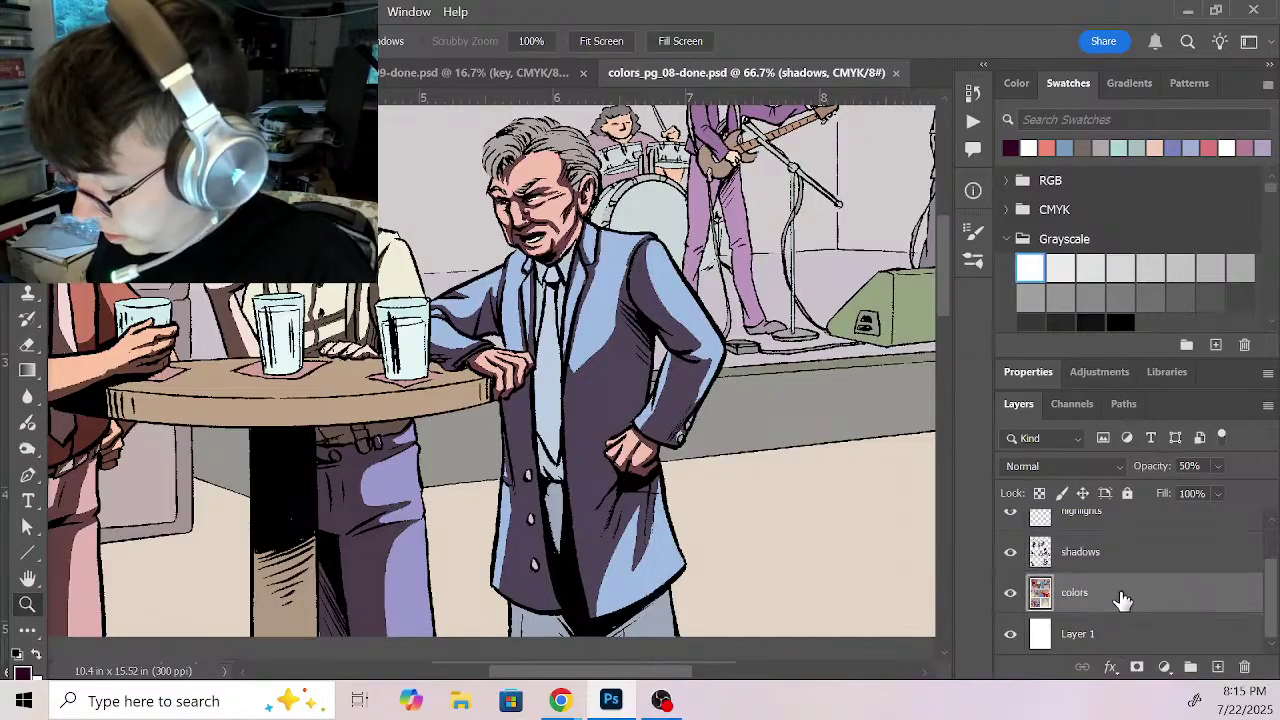
key("w")
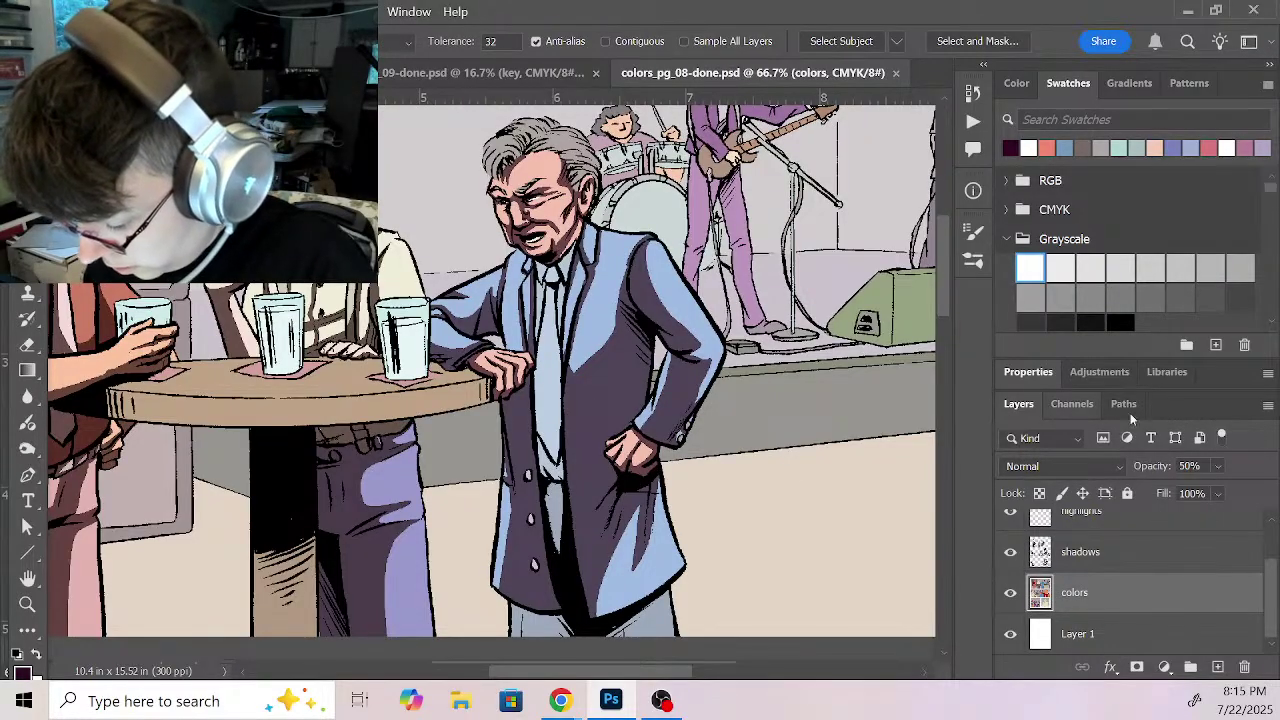
left_click(1091, 560)
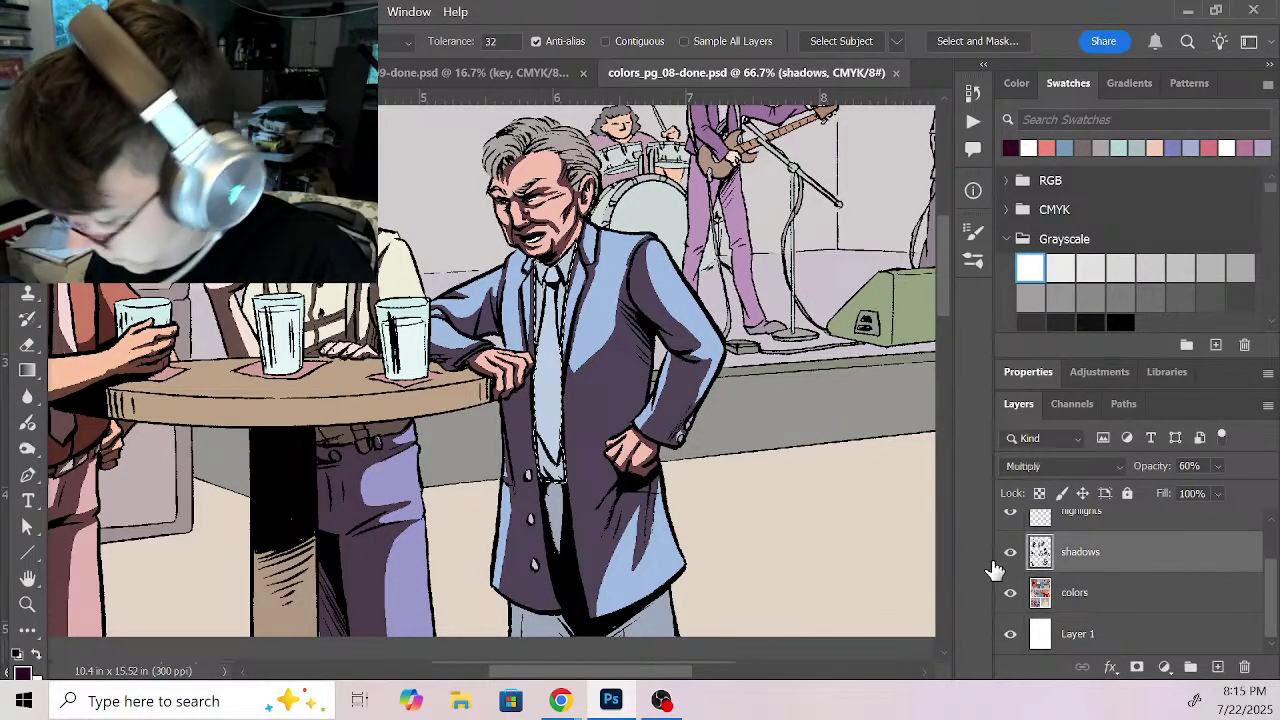
Step: Shade the standing man's collar, tie knot and the shirt strips beside the tie in dark purple
key("z")
left_click(623, 420)
left_click(617, 386)
left_click_drag(617, 386, 677, 574)
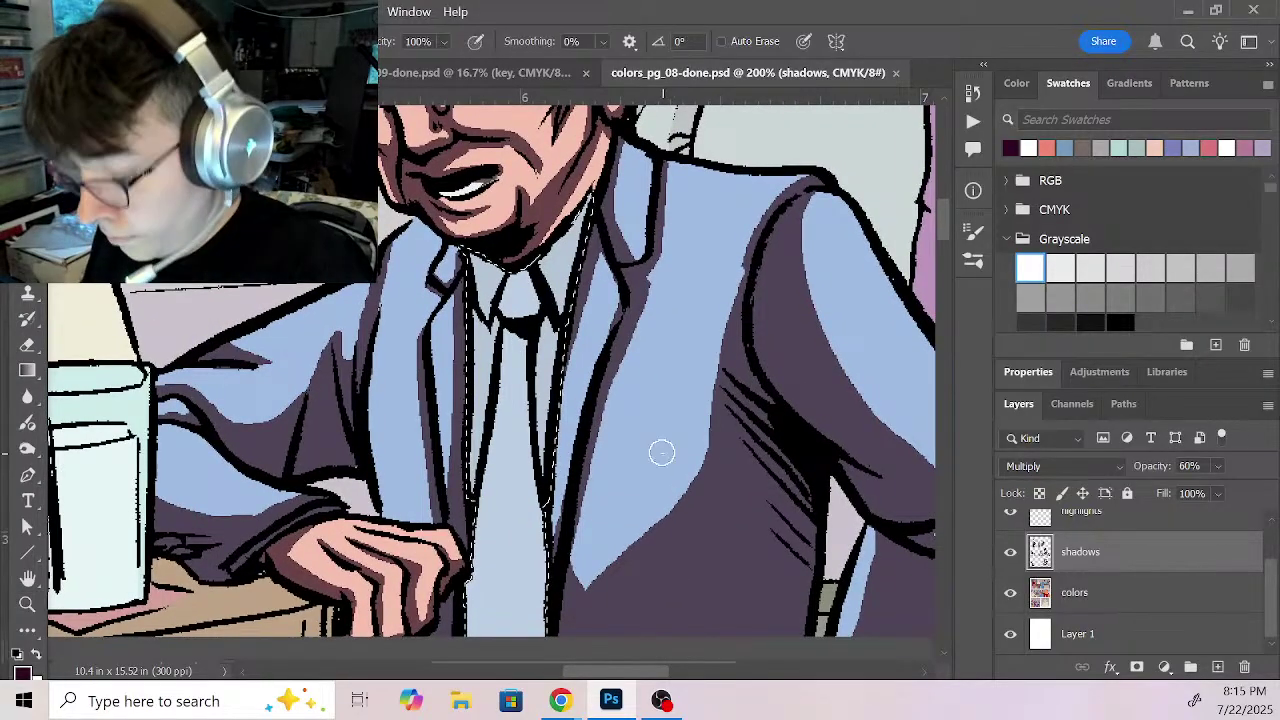
key("b")
mouse_move(474, 248)
left_mouse_down()
mouse_move(498, 276)
mouse_move(470, 248)
mouse_move(495, 330)
mouse_move(474, 311)
mouse_move(493, 321)
mouse_move(573, 218)
mouse_move(555, 317)
mouse_move(535, 283)
mouse_move(528, 324)
mouse_move(522, 305)
mouse_move(550, 269)
mouse_move(563, 342)
mouse_move(538, 339)
mouse_move(467, 494)
left_mouse_up()
left_click_drag(533, 342, 551, 507)
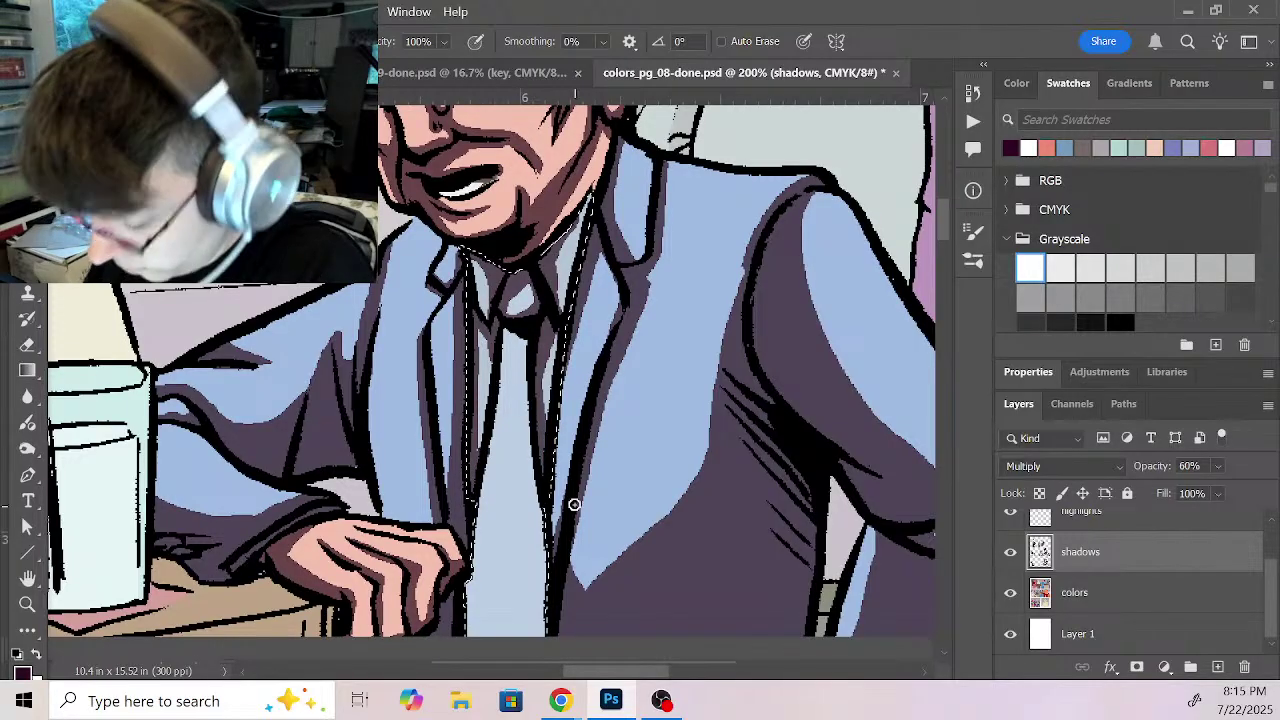
Step: Fill the lower tie and the shirt beneath it with dark purple shadow down to the waist
mouse_move(513, 337)
left_mouse_down()
mouse_move(531, 341)
mouse_move(546, 536)
mouse_move(568, 307)
left_mouse_up()
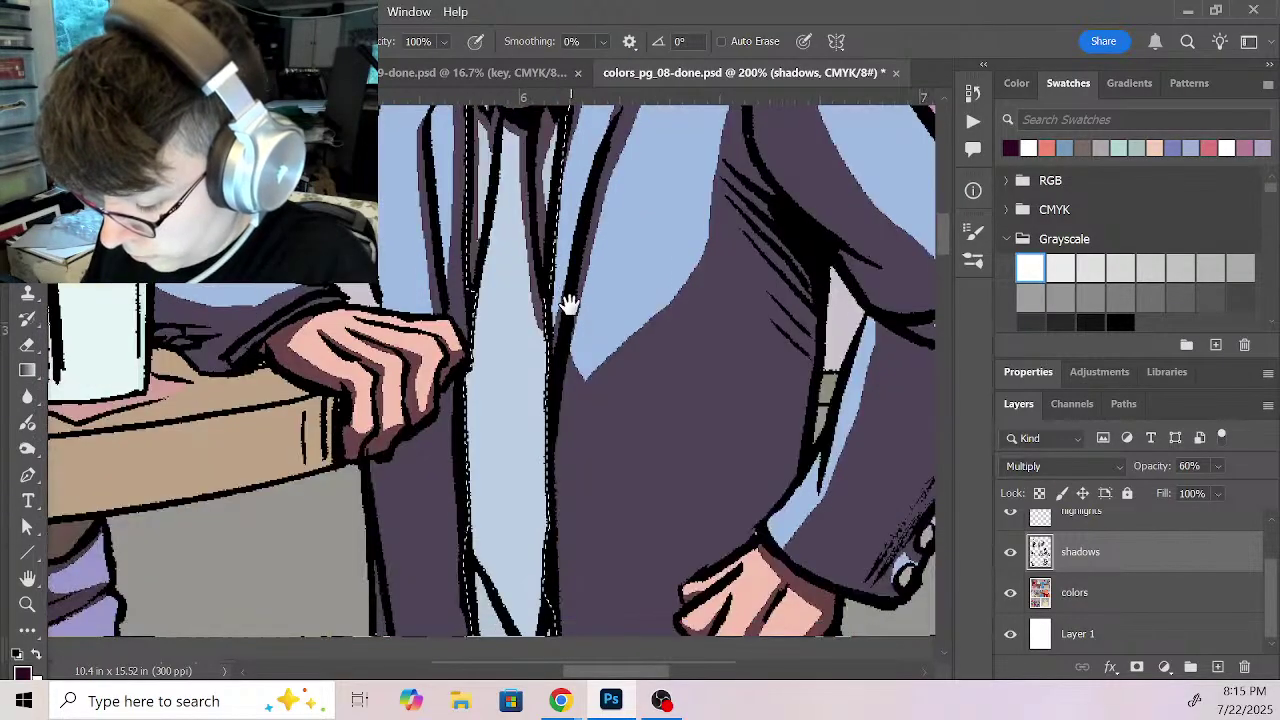
left_click_drag(479, 302, 539, 396)
left_click_drag(538, 280, 537, 378)
mouse_move(476, 295)
left_mouse_down()
mouse_move(544, 296)
mouse_move(523, 323)
mouse_move(519, 363)
mouse_move(539, 317)
mouse_move(533, 379)
mouse_move(523, 211)
mouse_move(550, 400)
left_mouse_up()
mouse_move(476, 330)
left_mouse_down()
mouse_move(527, 400)
mouse_move(470, 350)
mouse_move(467, 471)
mouse_move(511, 615)
mouse_move(515, 480)
mouse_move(534, 484)
mouse_move(528, 557)
left_mouse_up()
scroll(566, 343, "down", 3)
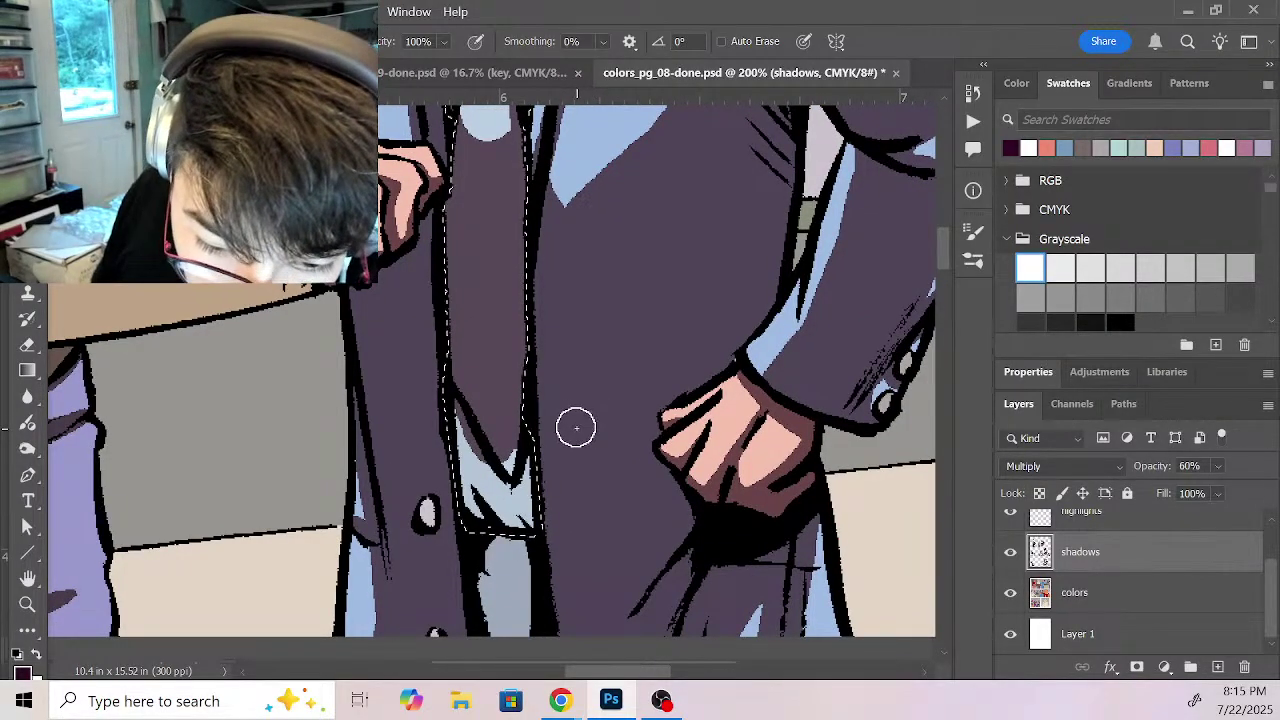
mouse_move(576, 388)
left_mouse_down()
mouse_move(499, 439)
mouse_move(503, 480)
mouse_move(481, 531)
mouse_move(518, 506)
mouse_move(560, 540)
left_mouse_up()
Step: Extend the tie's light area downward with white strokes, and trim its lower edge to a slant with dark purple
key("z")
left_click(586, 405, "alt")
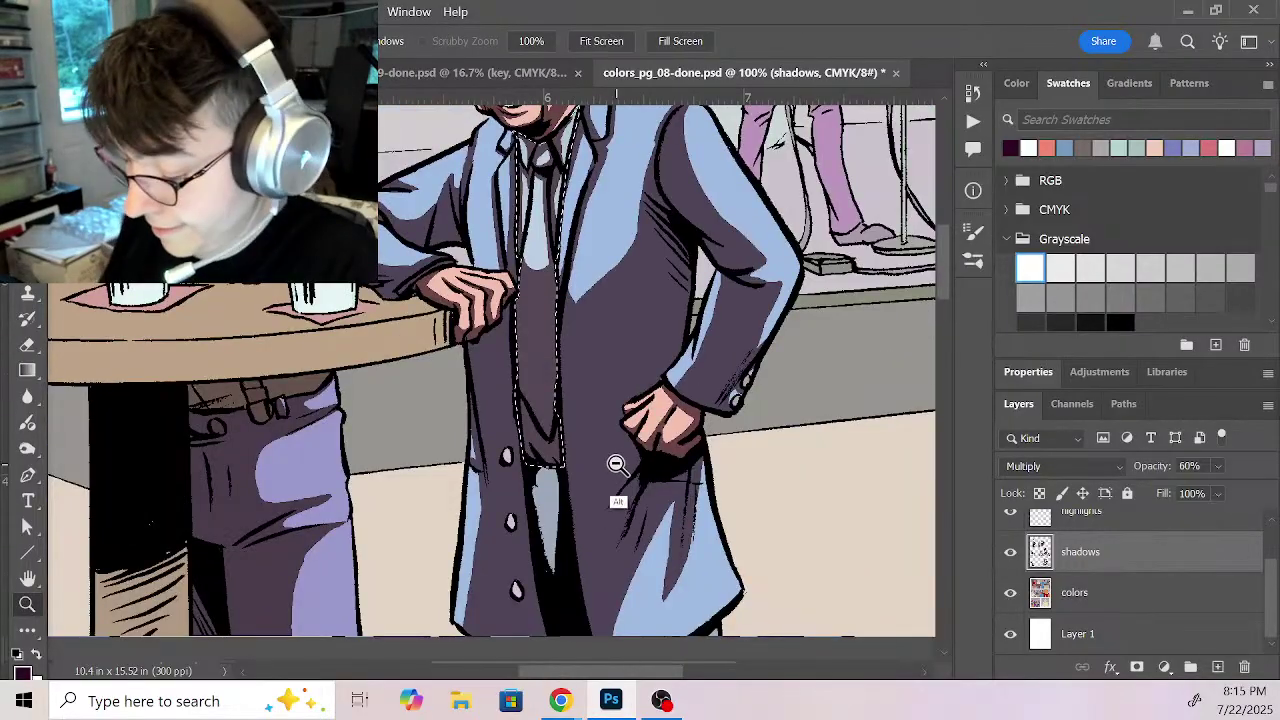
left_click(614, 463, "alt")
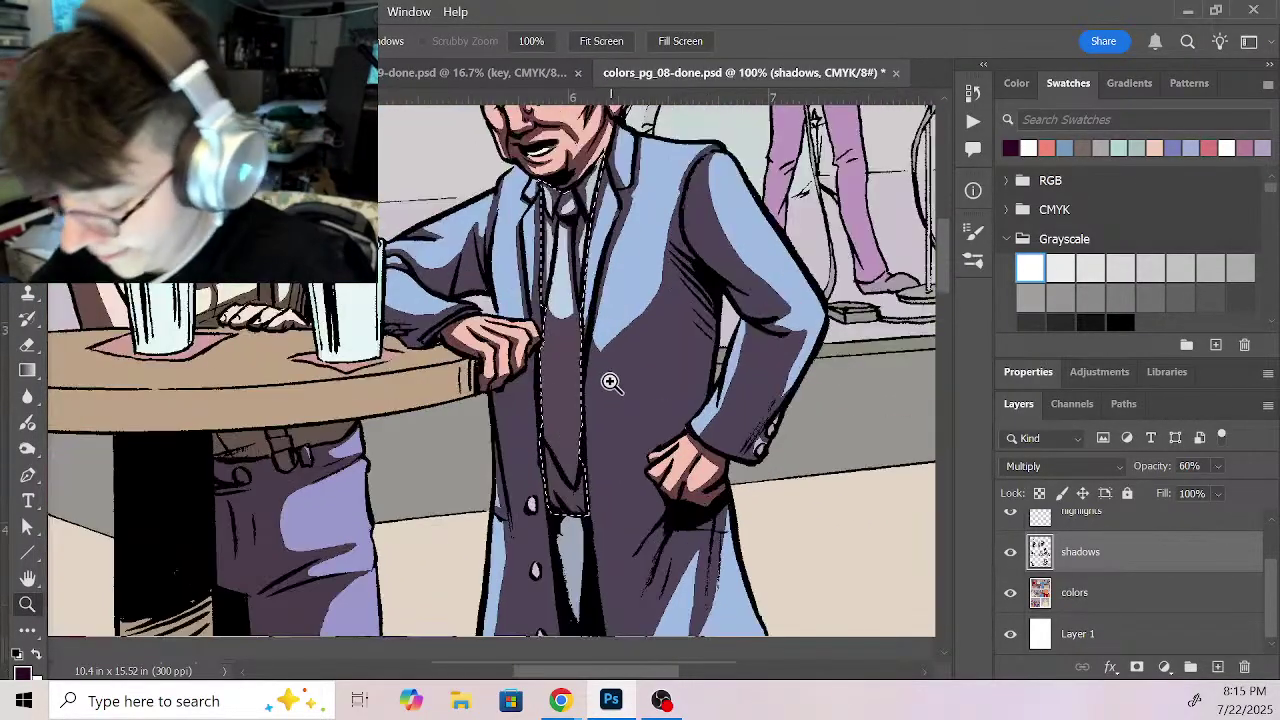
left_click(578, 364)
left_click(604, 381)
key("b")
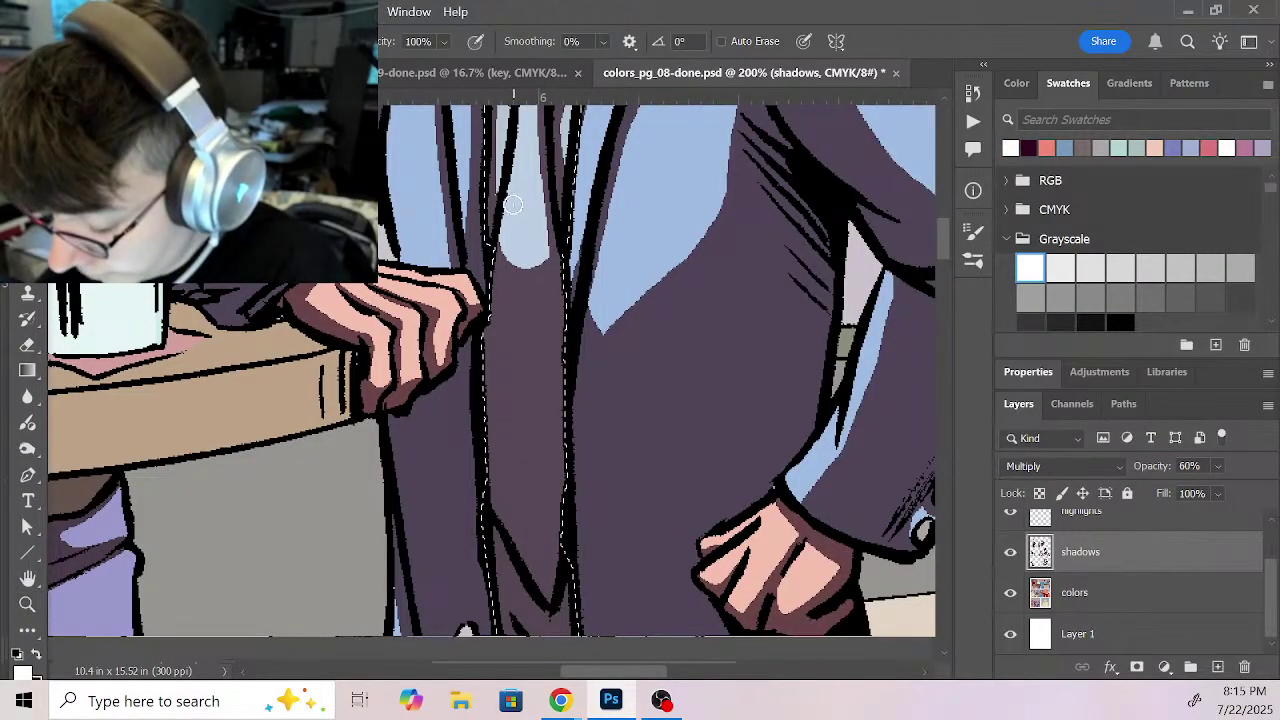
mouse_move(500, 263)
left_mouse_down()
mouse_move(521, 296)
mouse_move(519, 270)
mouse_move(538, 311)
mouse_move(499, 261)
mouse_move(540, 272)
left_mouse_up()
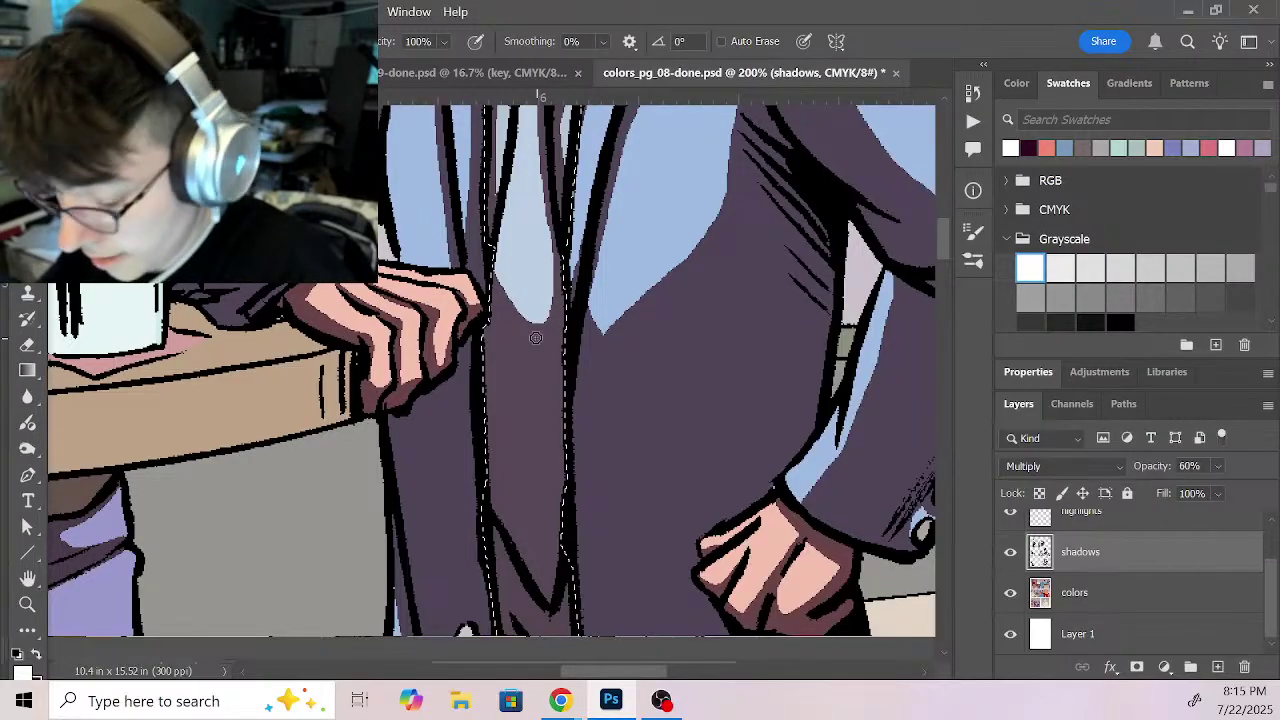
key("x")
left_click_drag(536, 338, 527, 319)
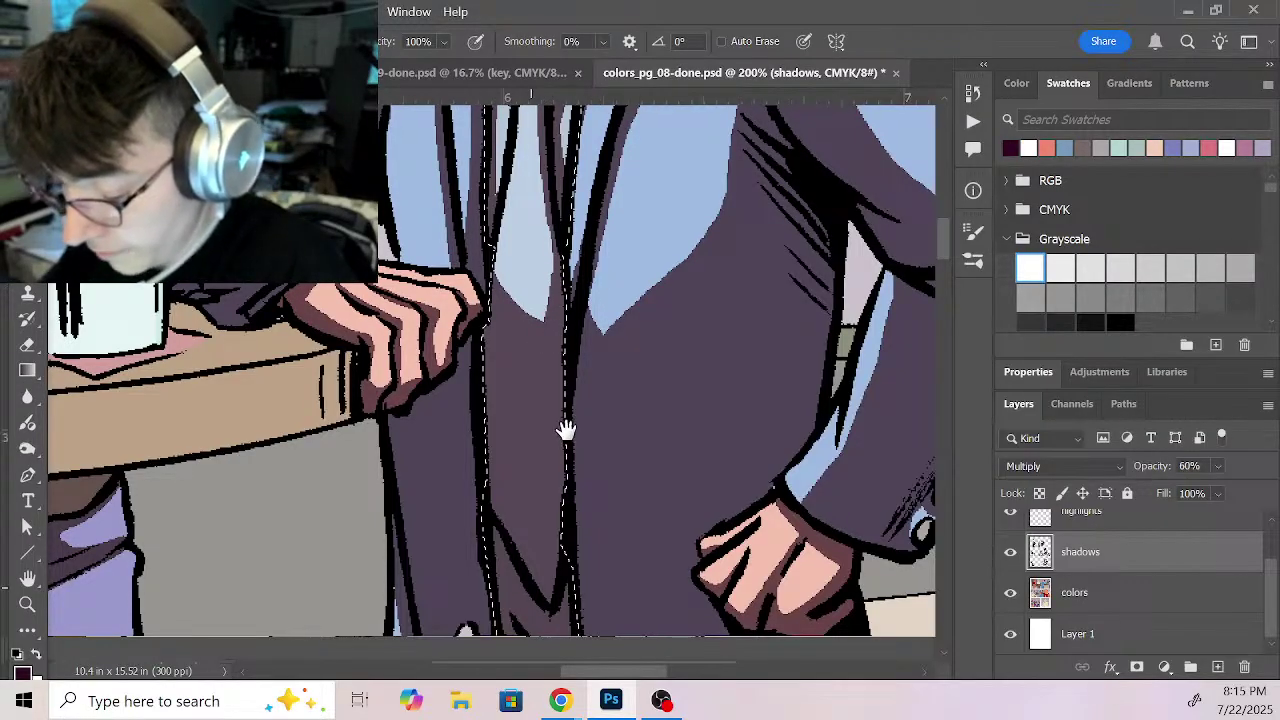
Step: Shade the shirt cuff, collar, shirt and tie edges of the seated man in the blue suit in dark purple
scroll(563, 429, "up", 3)
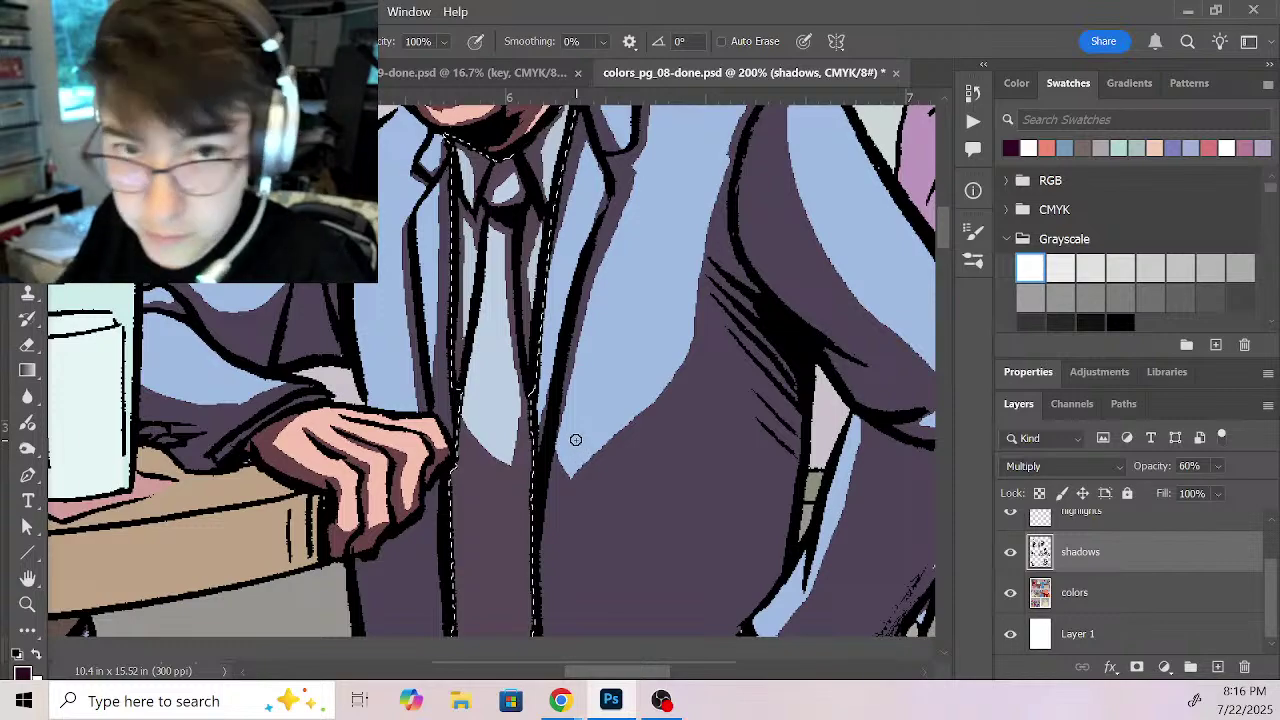
key("z")
left_click(573, 361, "alt")
left_click(586, 363, "alt")
left_click_drag(674, 453, 624, 254)
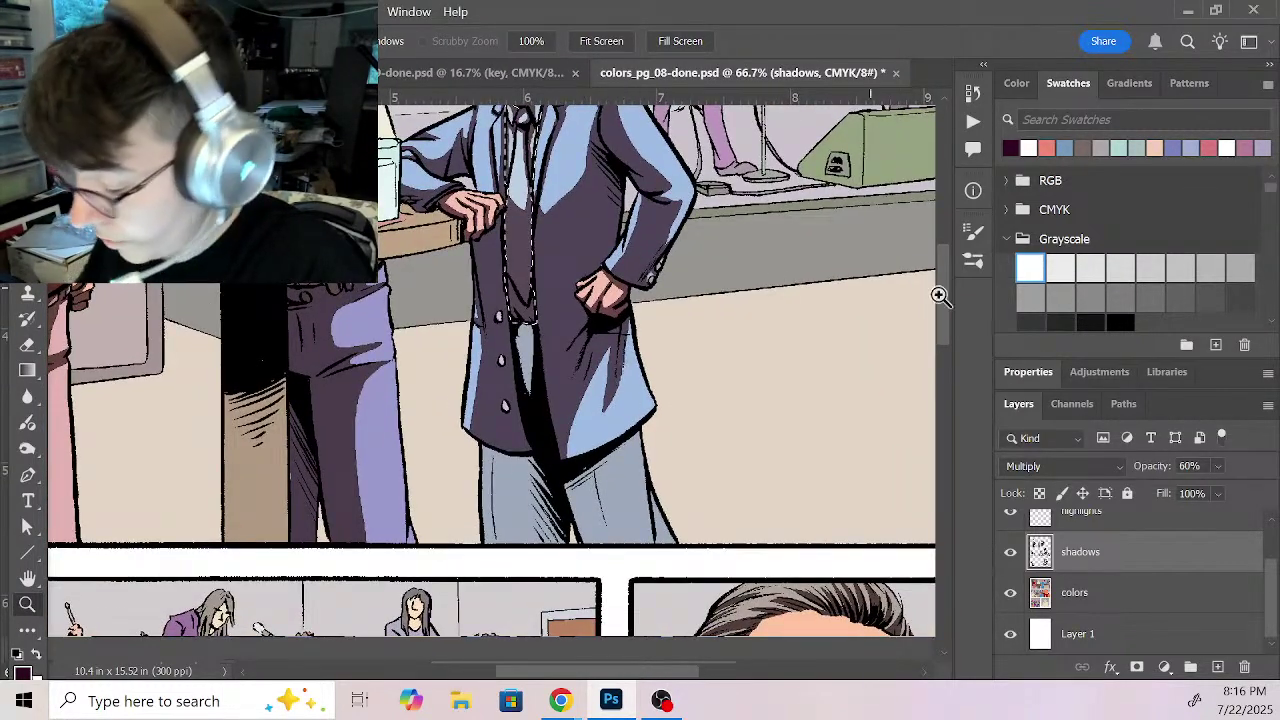
left_click_drag(945, 300, 949, 413)
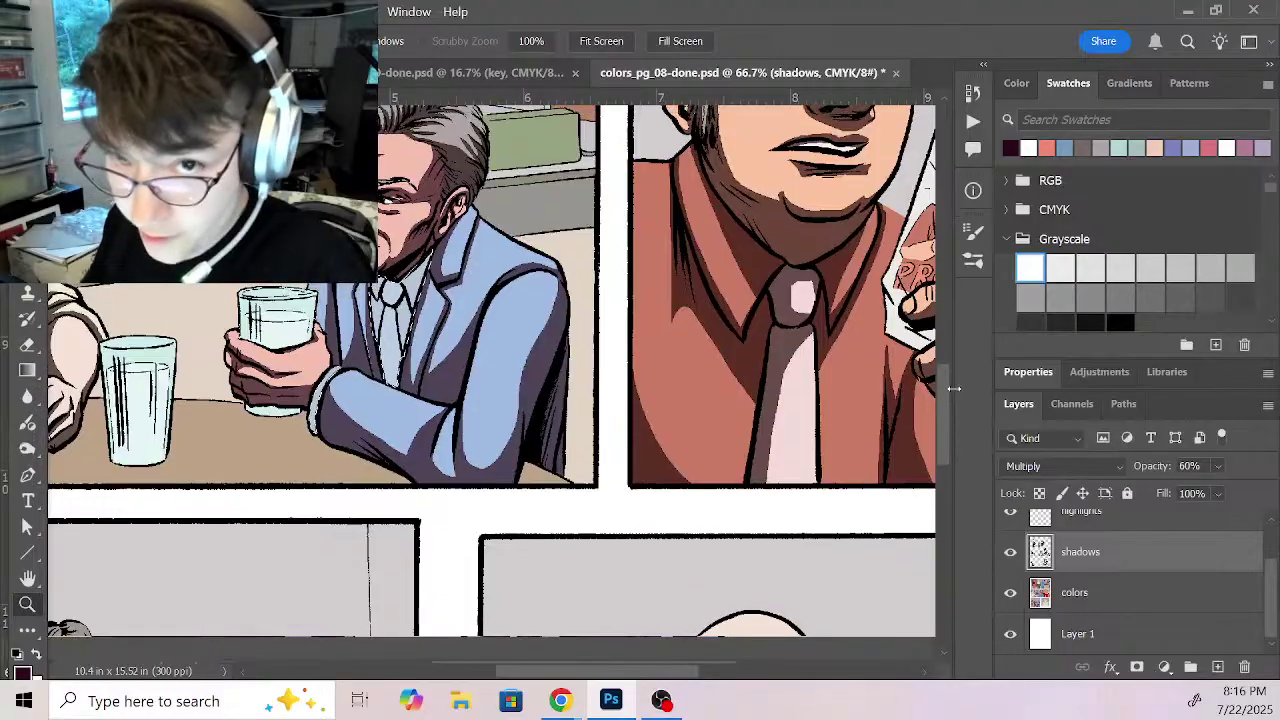
left_click(449, 360)
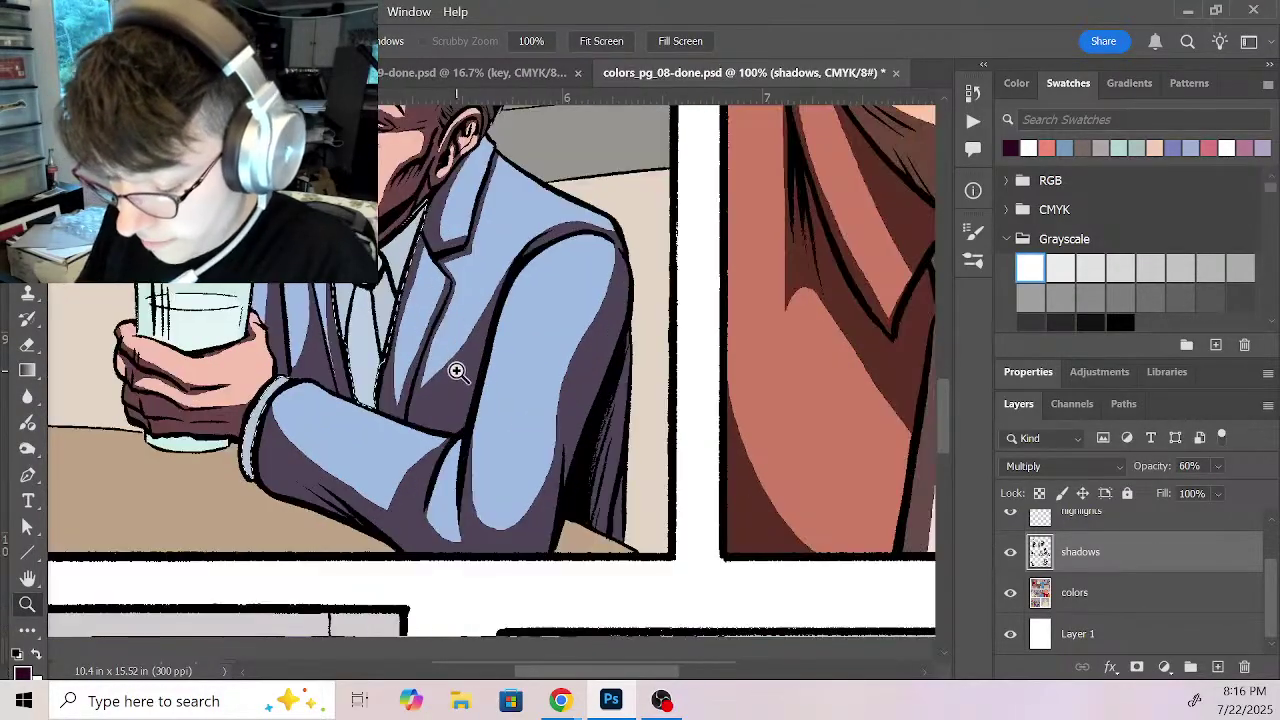
left_click_drag(339, 412, 474, 330)
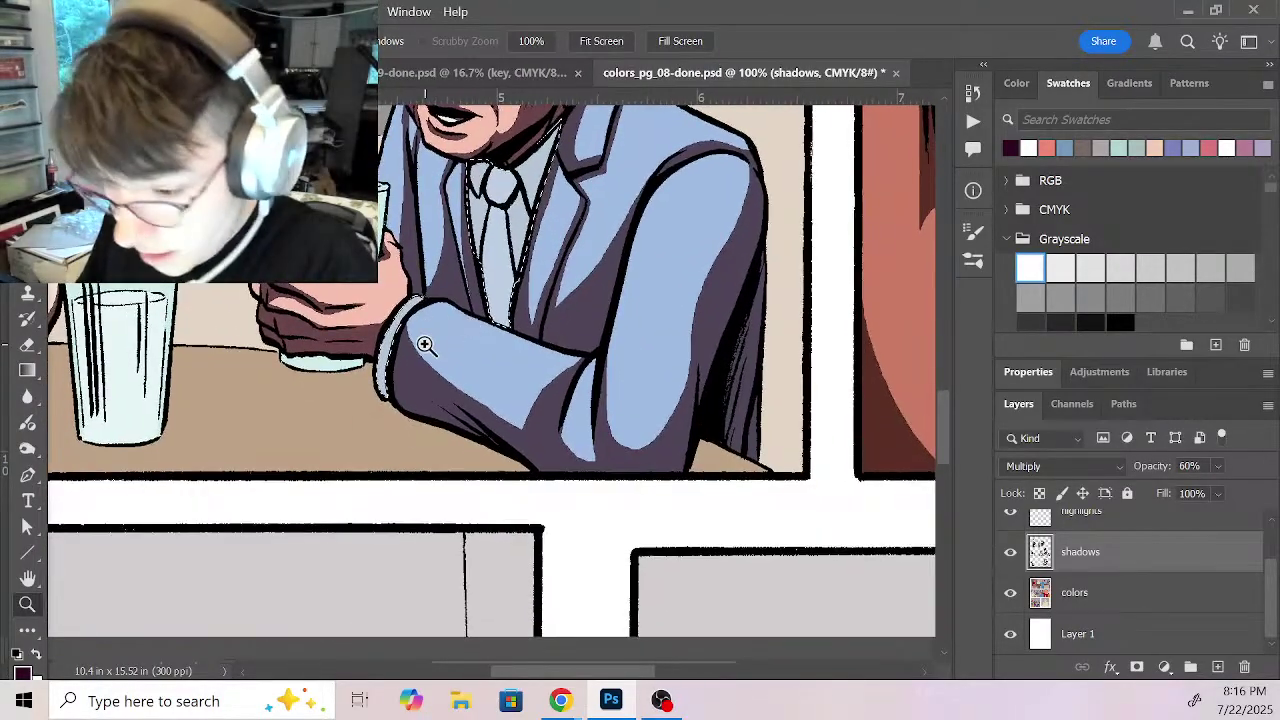
key("b")
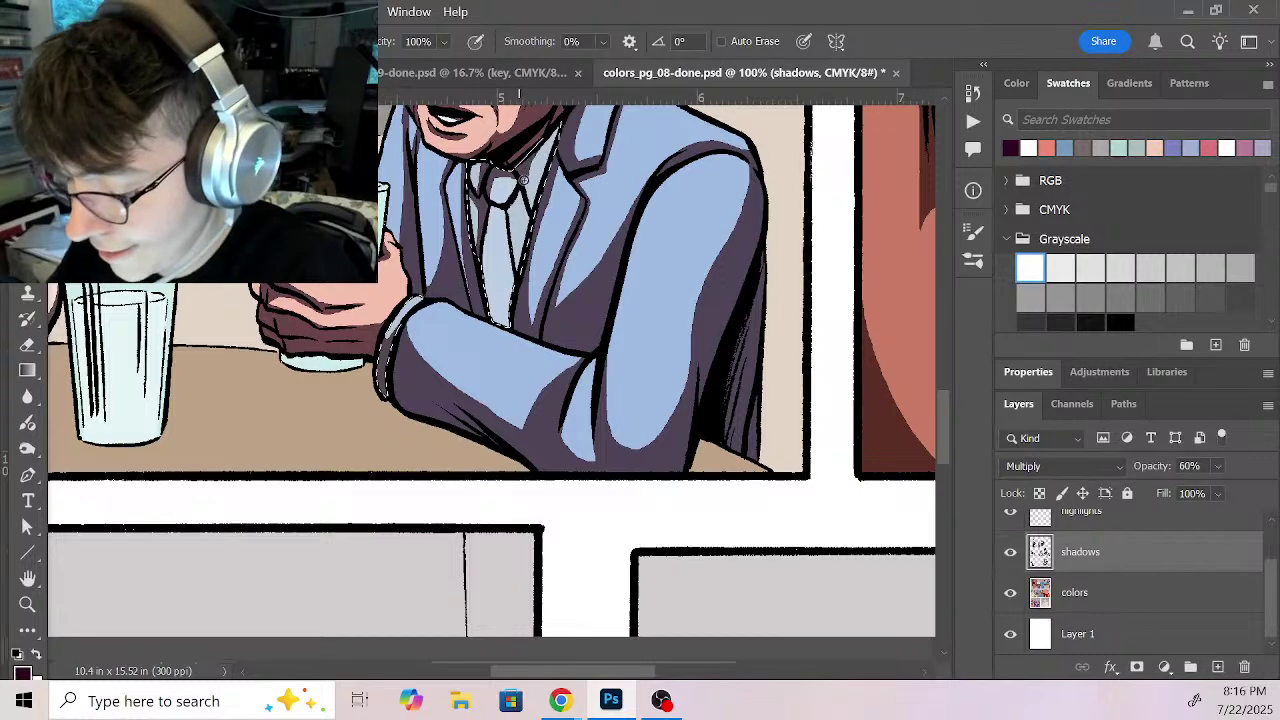
left_click_drag(495, 204, 516, 183)
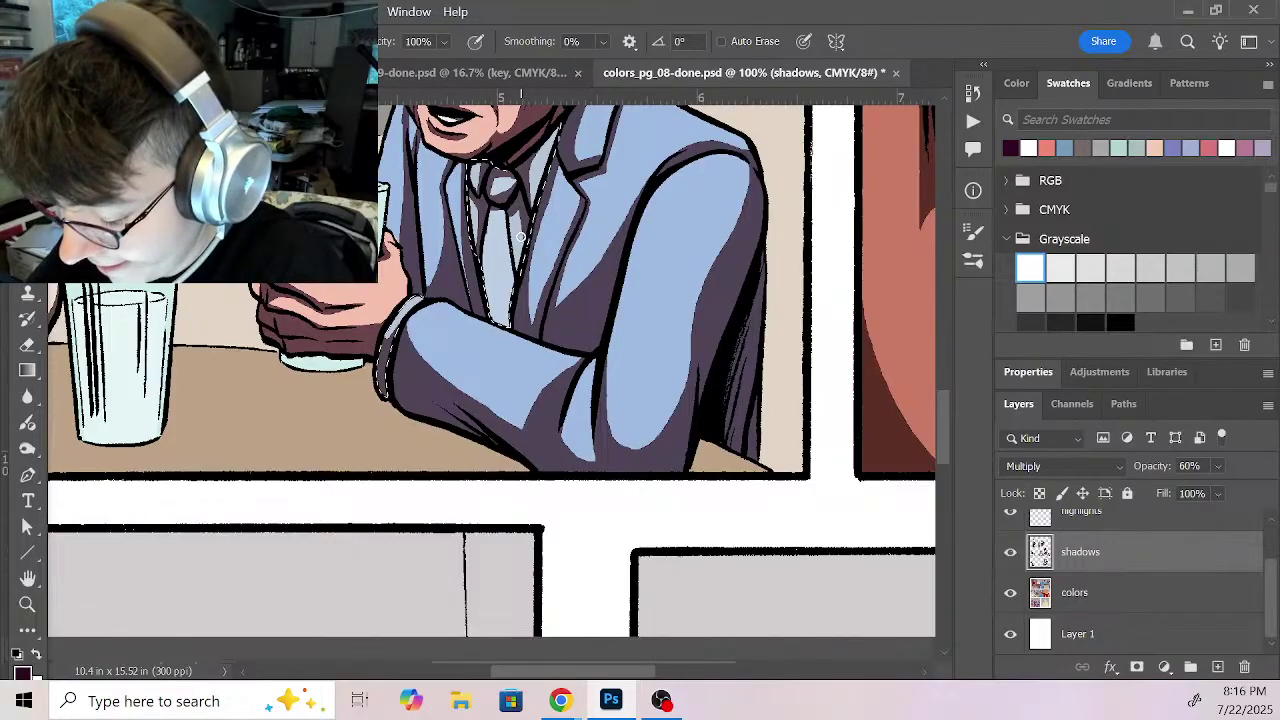
left_click_drag(508, 311, 481, 279)
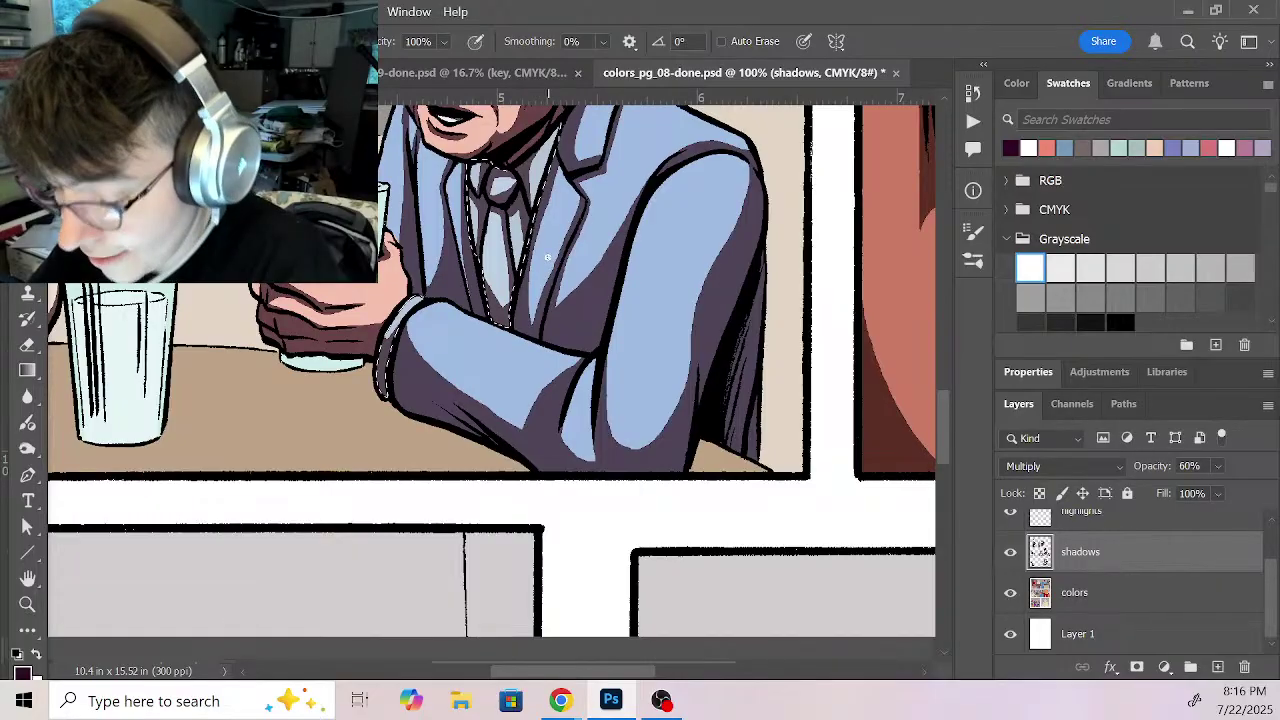
Step: Refine the light spot on the seated man's tie knot by alternating white and dark purple, and clear the selection
key("x")
key("x")
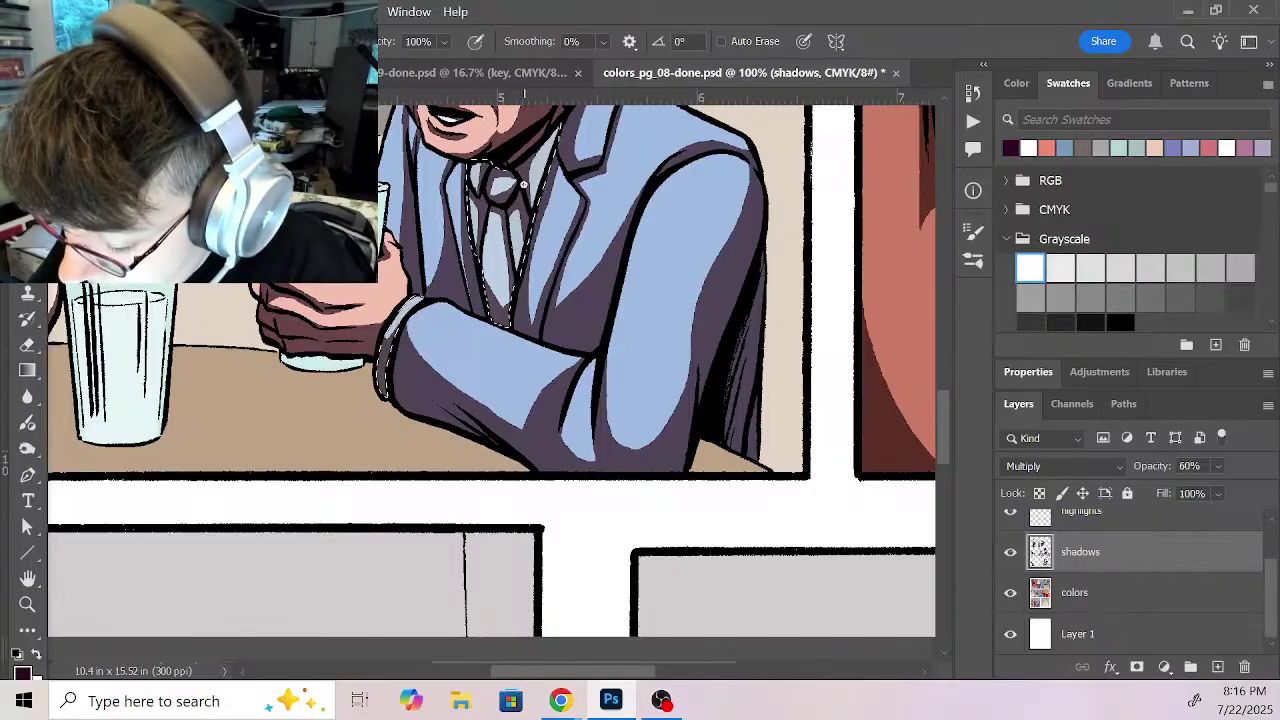
key("x")
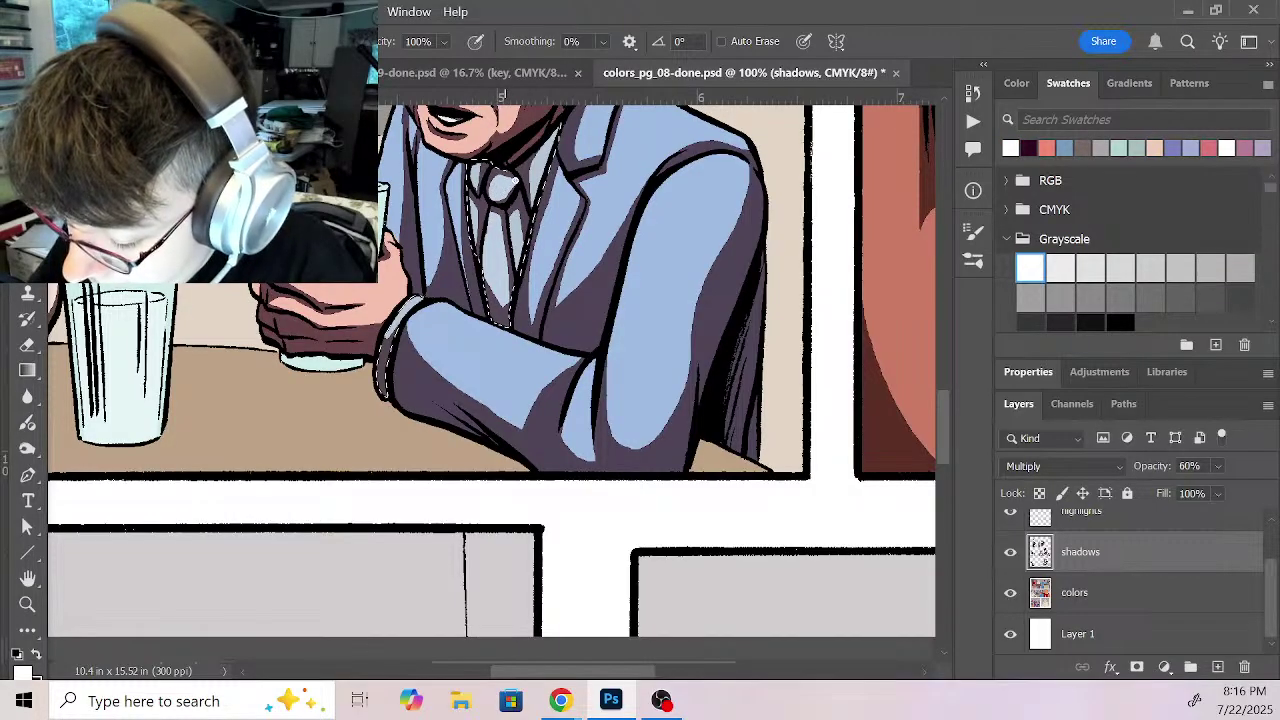
key("x")
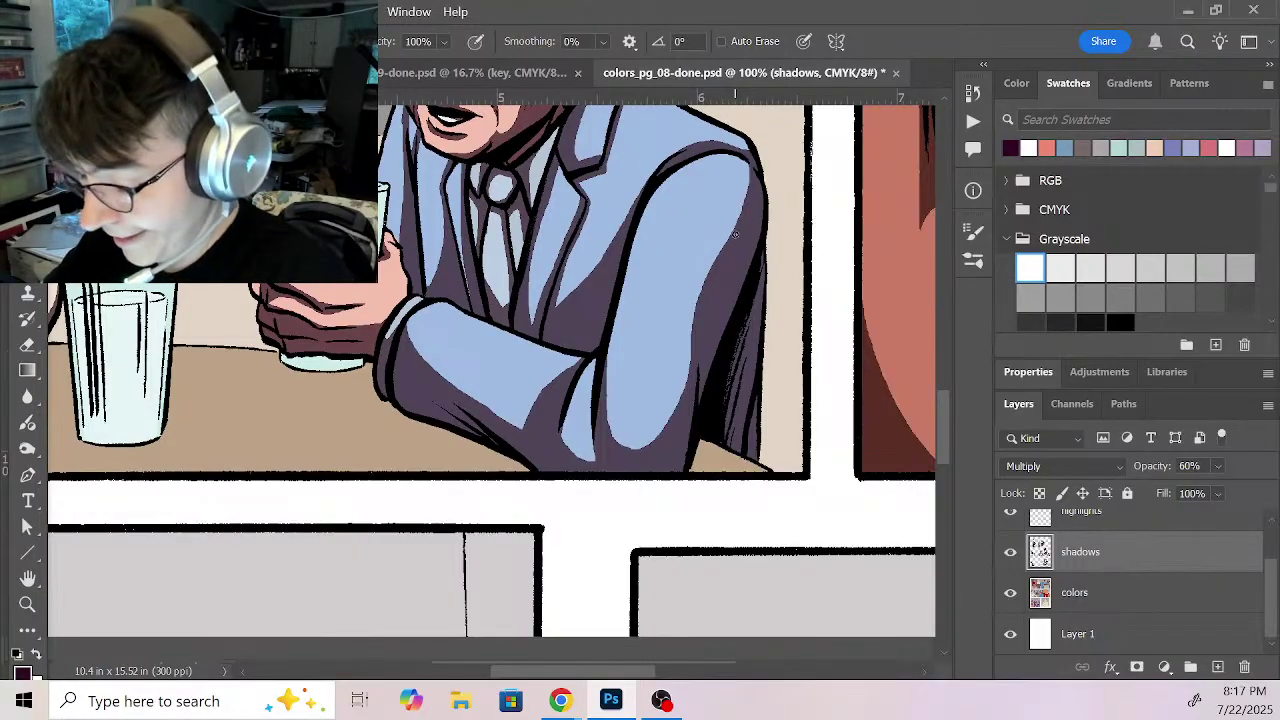
Step: Select the standing man's grey trousers by colour on the colors layer, and make the shadows layer active again
key("z")
left_click(700, 215, "alt")
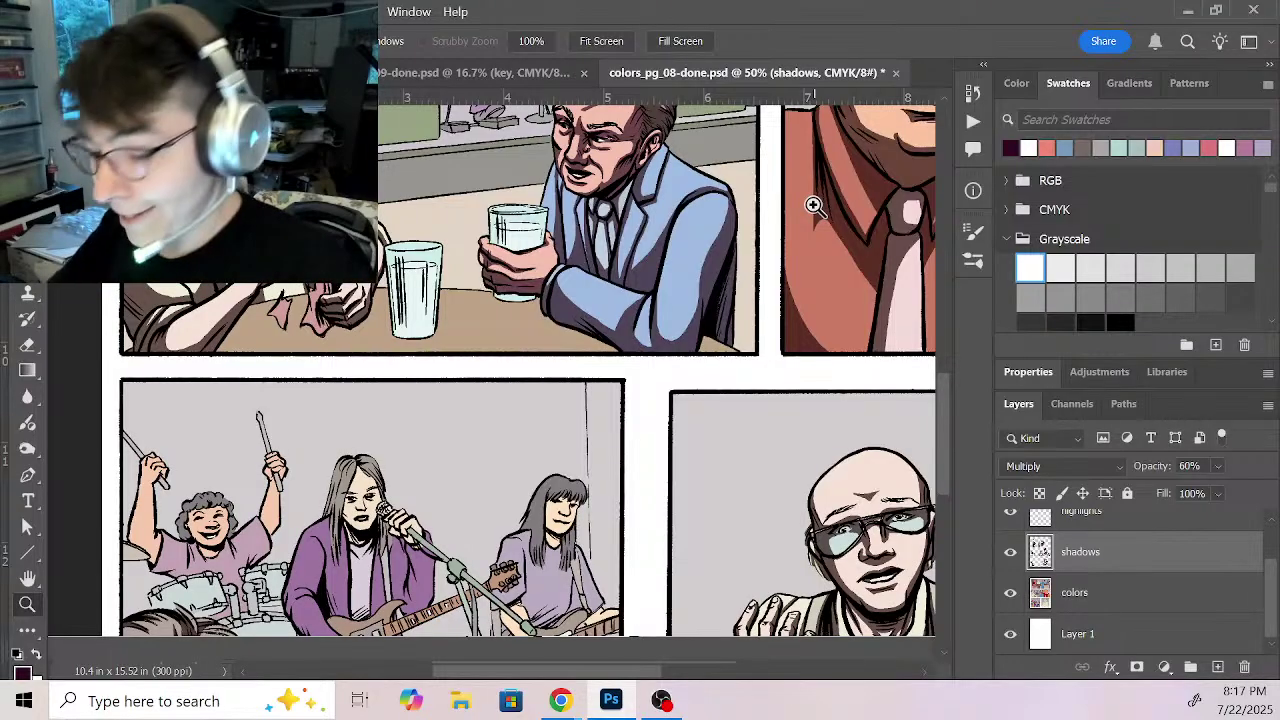
left_click_drag(938, 426, 936, 305)
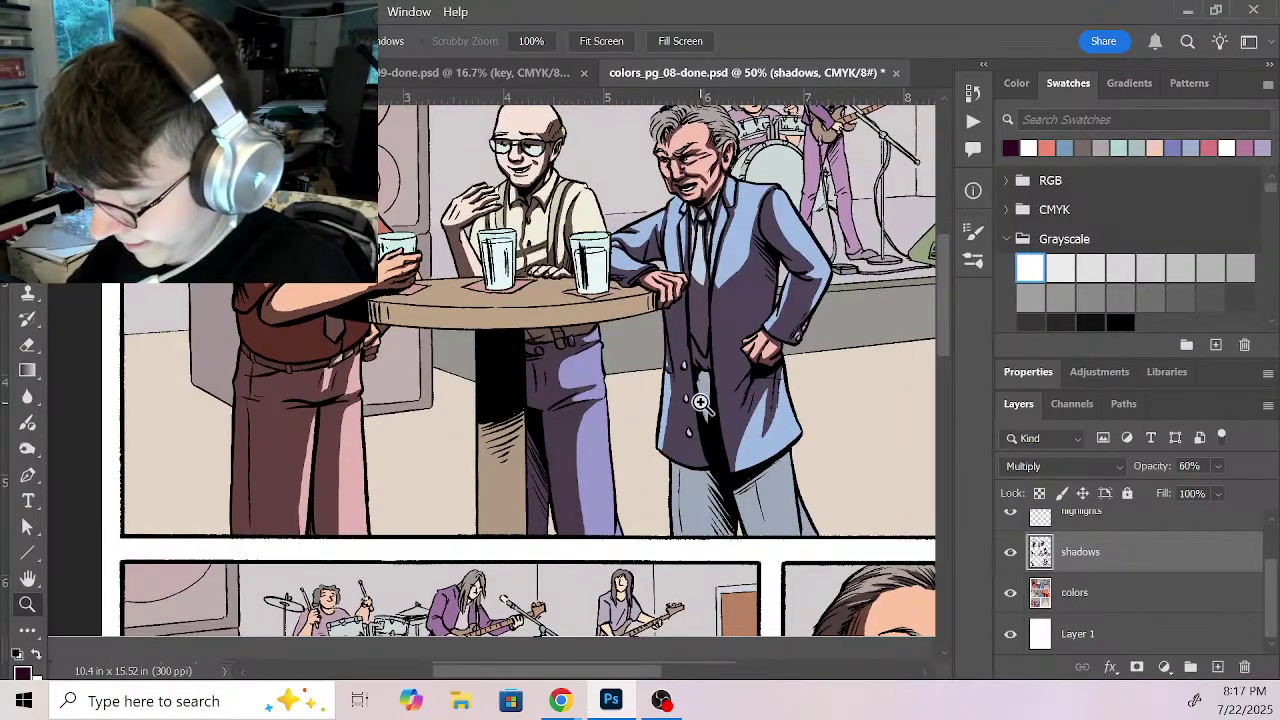
left_click(701, 405)
left_click(1085, 595)
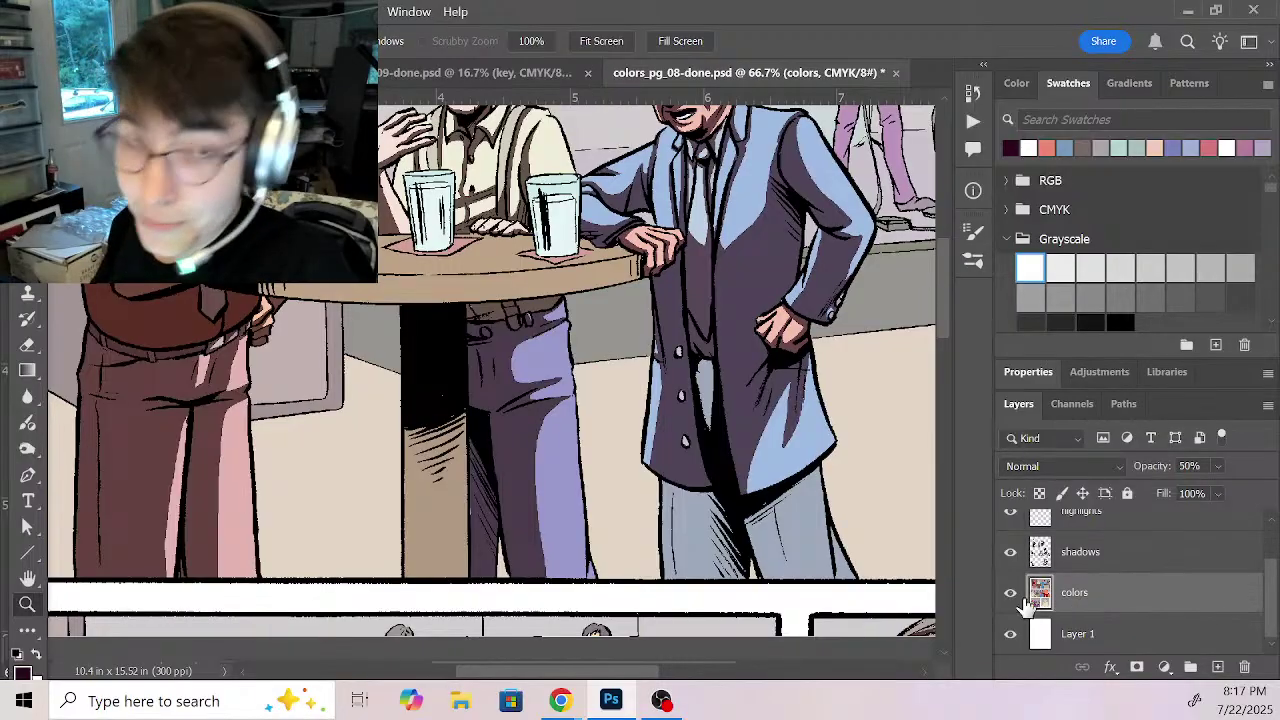
key("w")
left_click(818, 580)
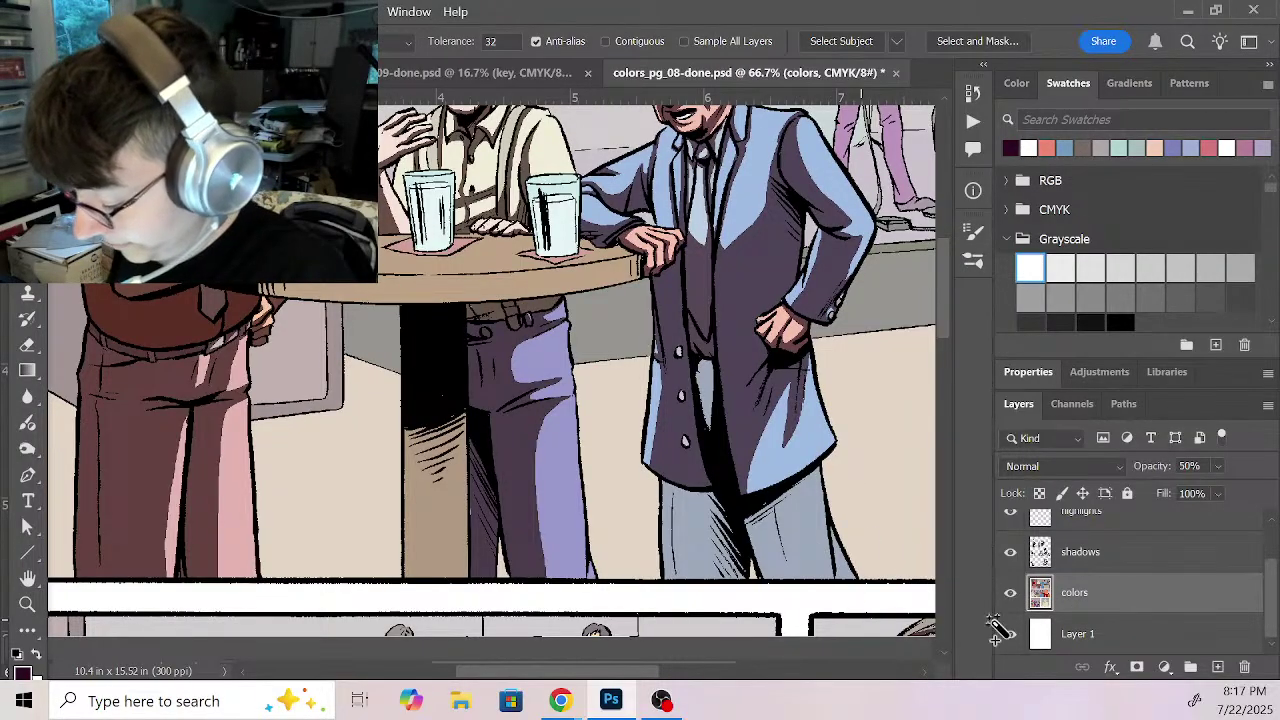
left_click(1150, 562)
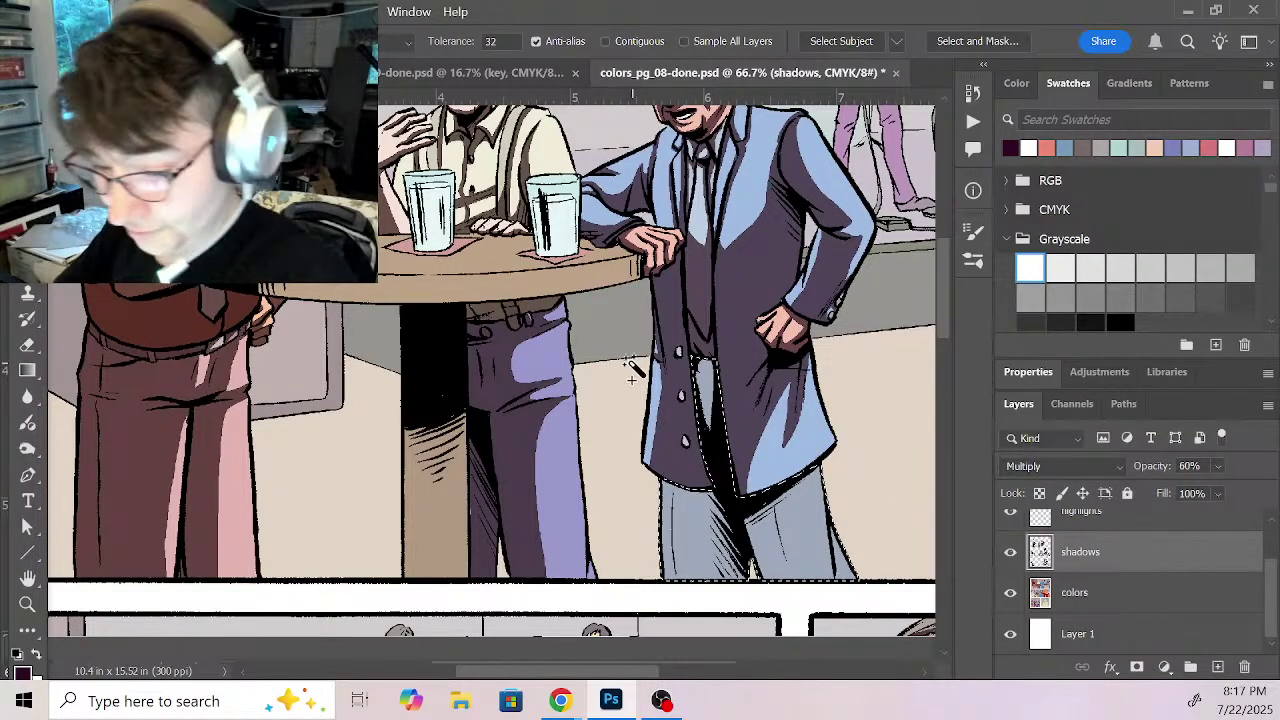
Step: Shade the grey trousers in dark purple, leaving light strips along the outer sides of both legs, and clear the selection
key("b")
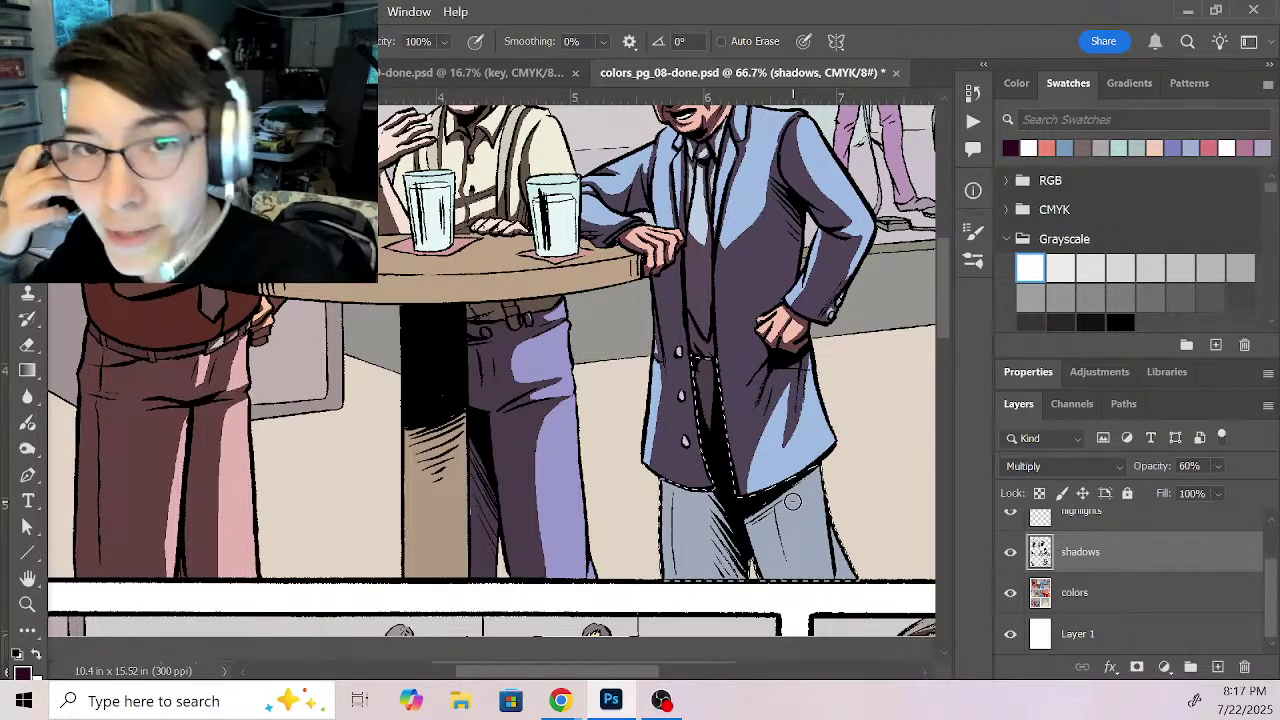
mouse_move(747, 542)
left_mouse_down()
mouse_move(831, 442)
mouse_move(826, 461)
mouse_move(772, 400)
mouse_move(764, 576)
mouse_move(790, 610)
left_mouse_up()
left_click_drag(838, 543, 840, 607)
left_click_drag(677, 483, 728, 537)
left_click_drag(693, 485, 722, 572)
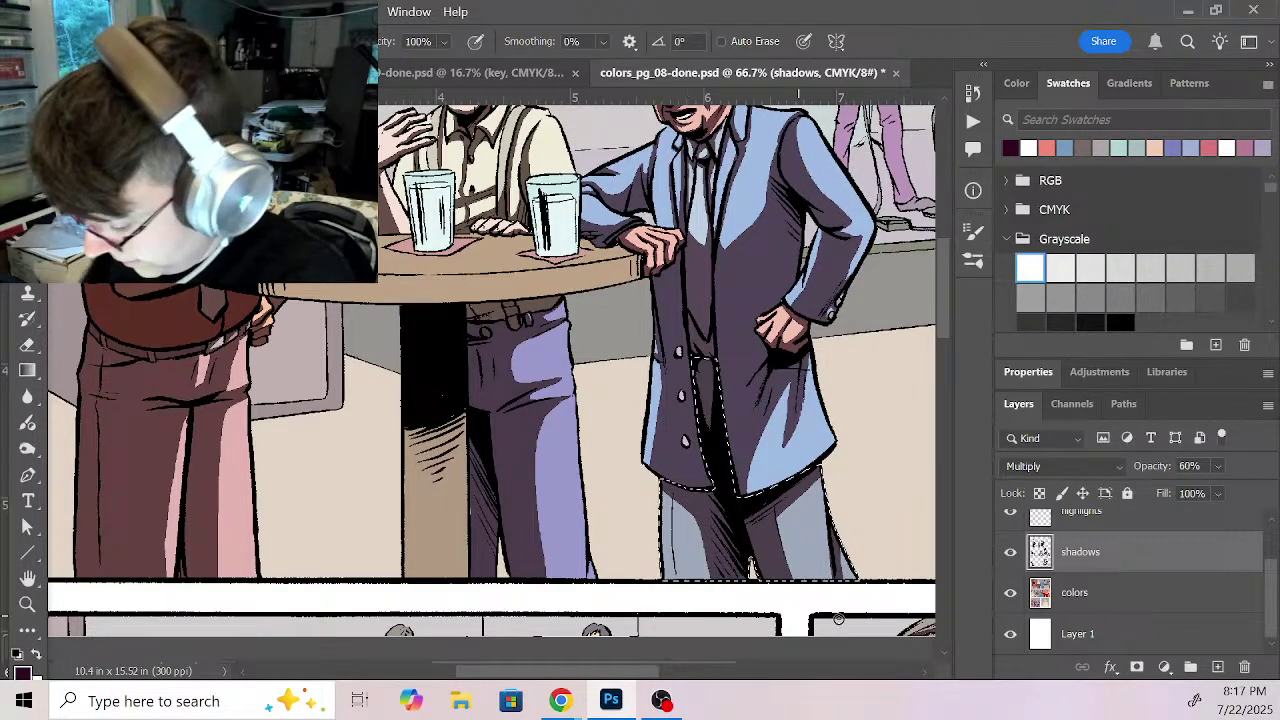
mouse_move(675, 494)
left_mouse_down()
mouse_move(684, 585)
mouse_move(690, 512)
mouse_move(714, 584)
left_mouse_up()
key("ctrl+d")
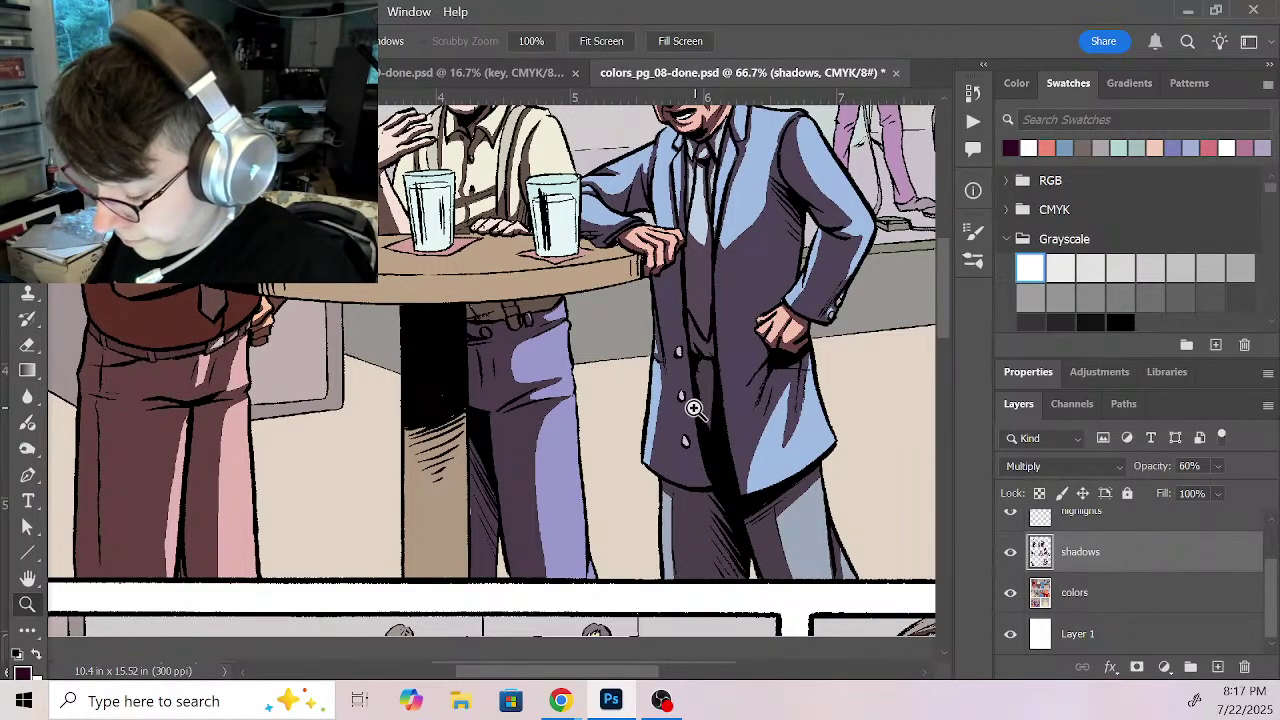
Step: Shade the buttons on the standing man's blue coat front and sleeve cuff in dark purple, trimming the cuff button's shadow in white
scroll(691, 405, "up", 1)
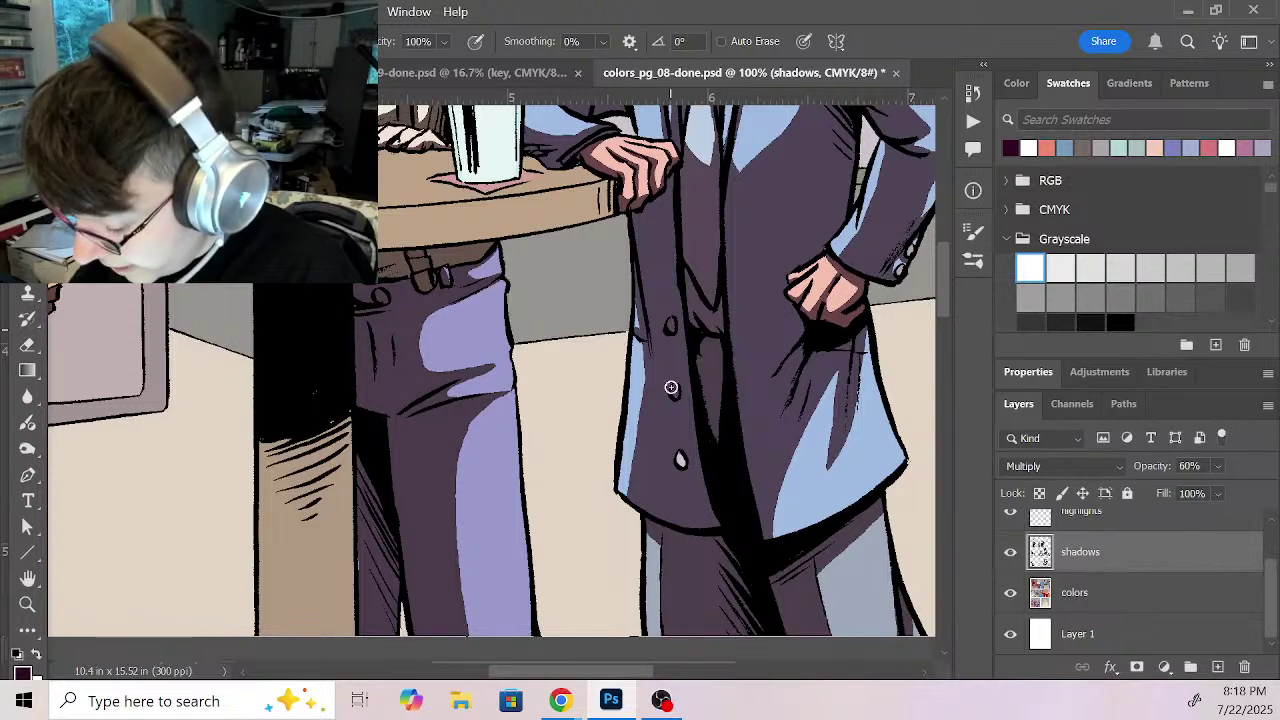
key("z")
left_click(835, 470, "alt")
left_click(835, 470, "alt")
left_click(886, 365)
left_click(886, 363)
left_click(886, 363)
key("b")
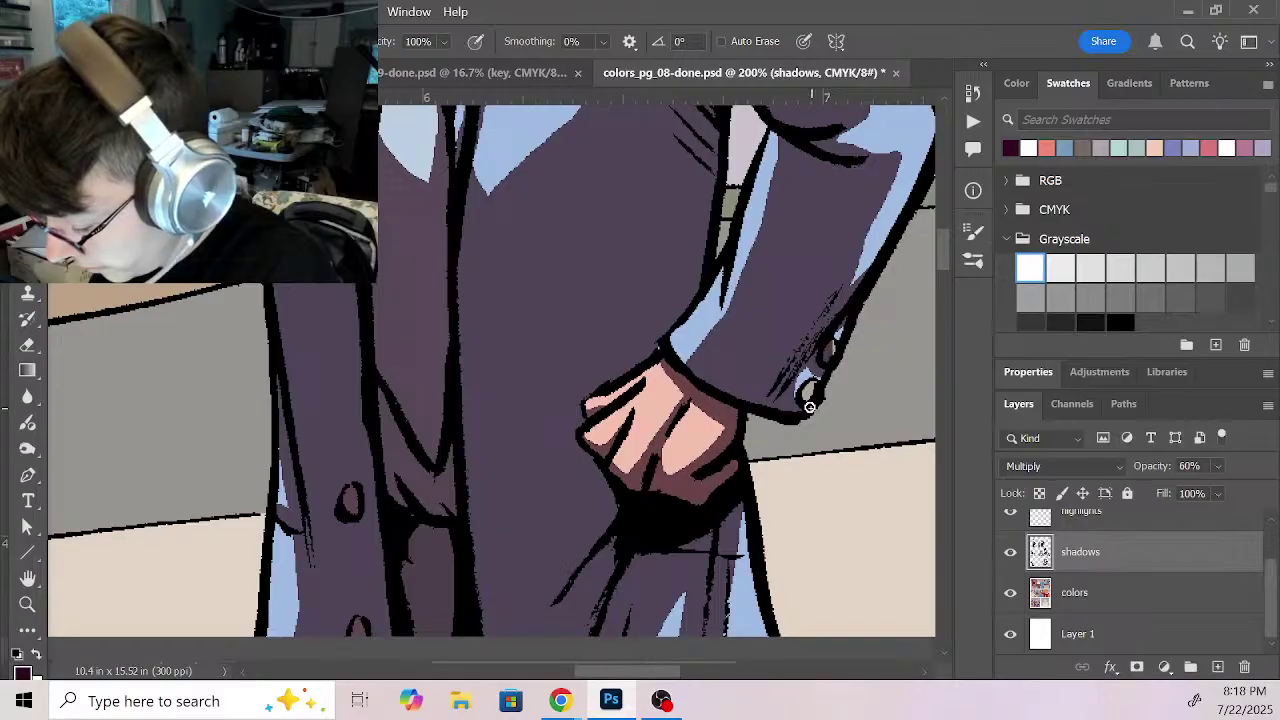
key("x")
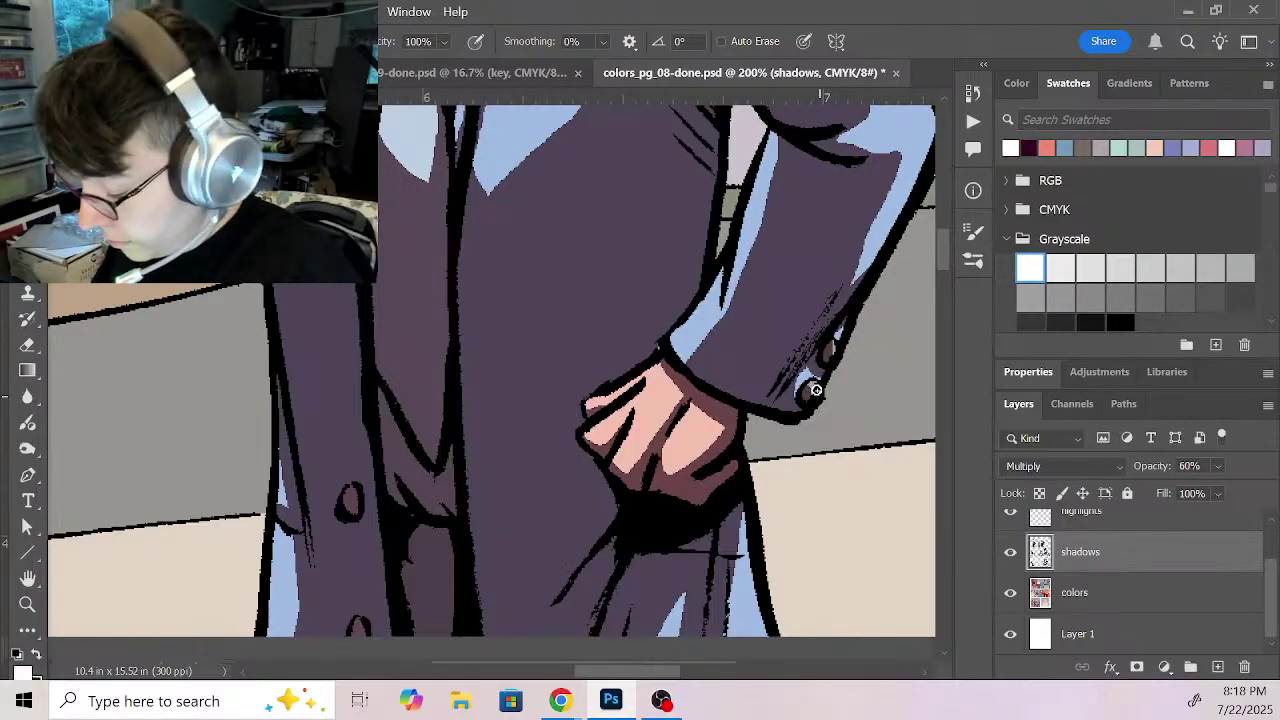
Step: Select the brown table by colour on the colors layer, and make the shadows layer active again
key("z")
left_click(886, 462, "alt")
left_click(886, 476, "alt")
left_click(885, 486, "alt")
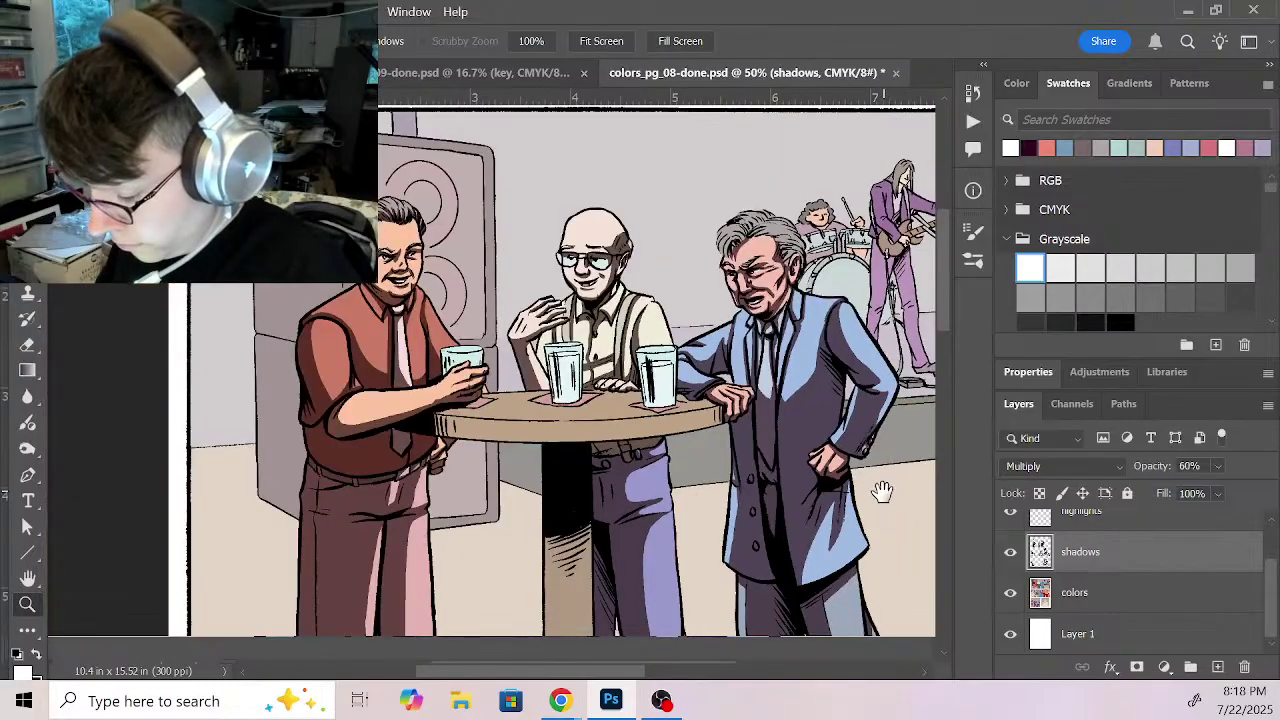
left_click_drag(883, 487, 829, 354)
left_click_drag(837, 417, 849, 466)
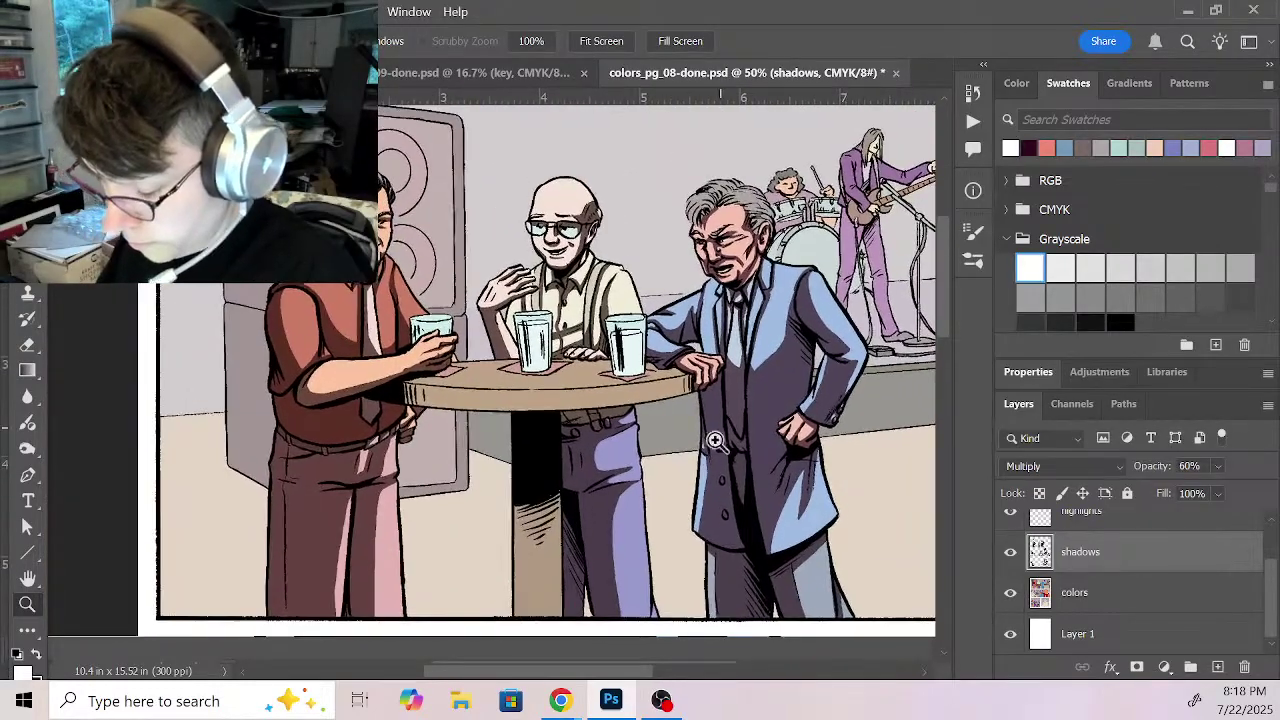
left_click(1080, 634)
left_click(1075, 592)
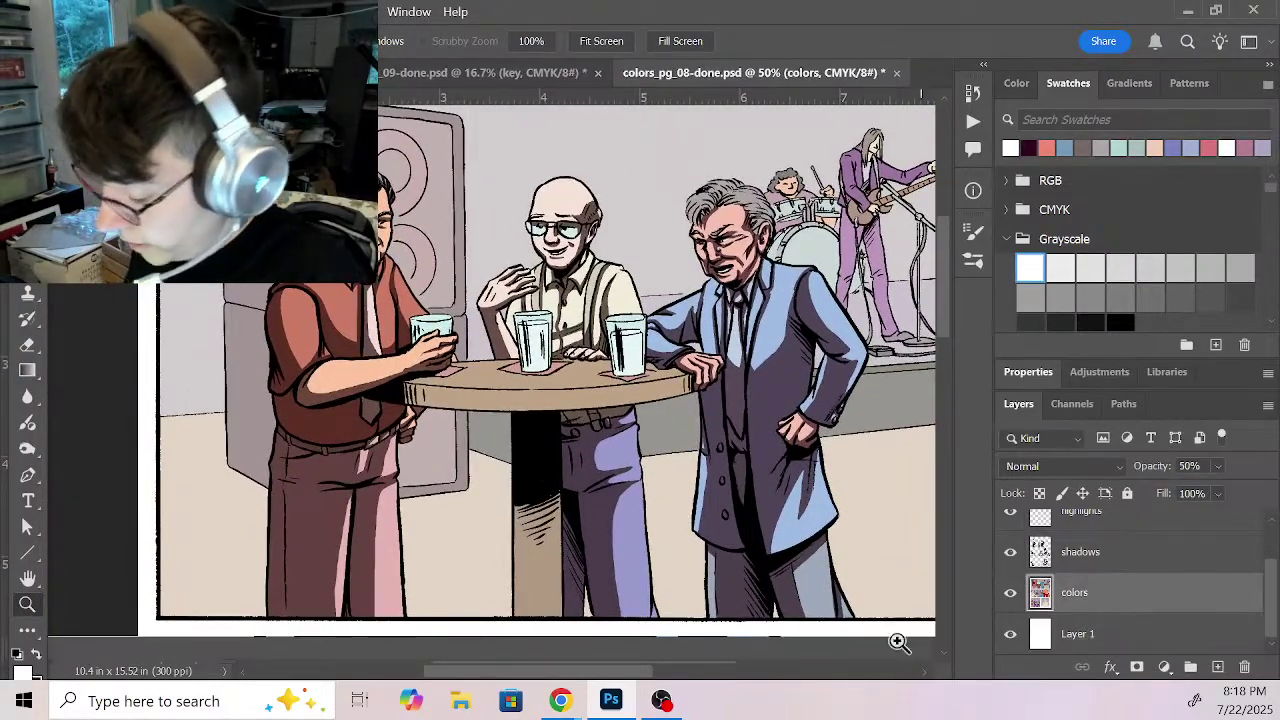
key("w")
left_click(580, 392)
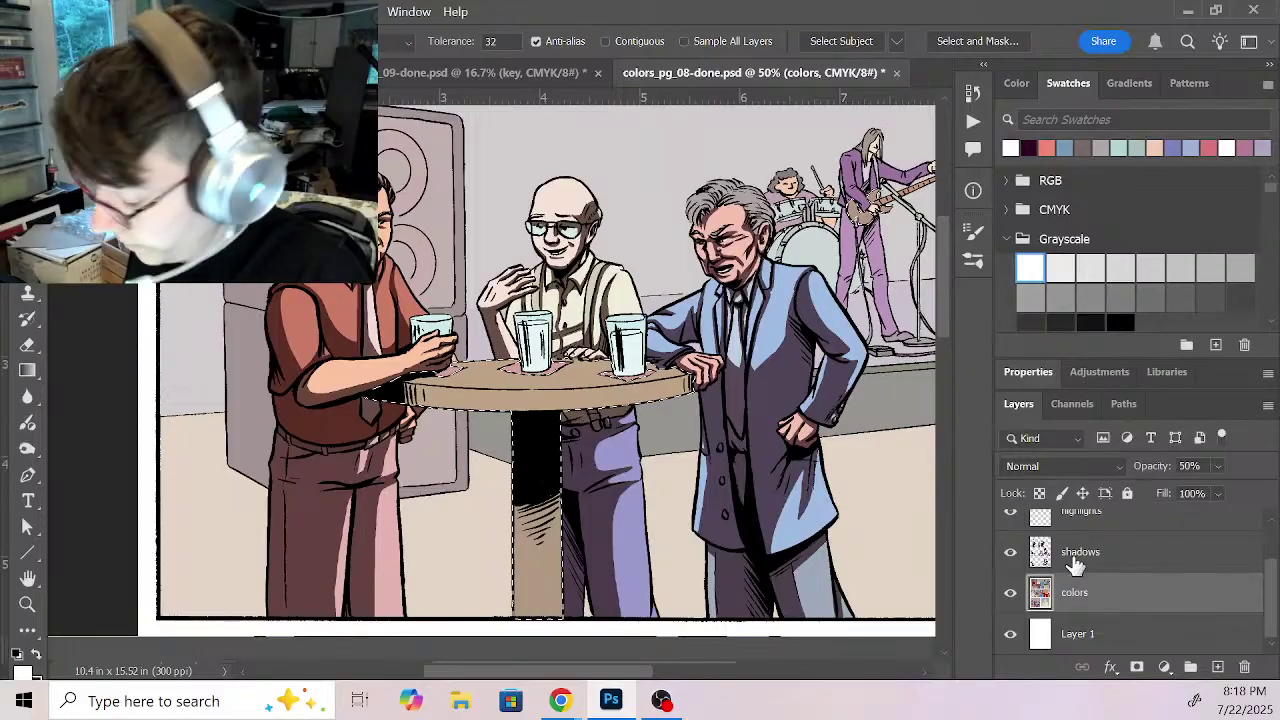
left_click(1075, 548)
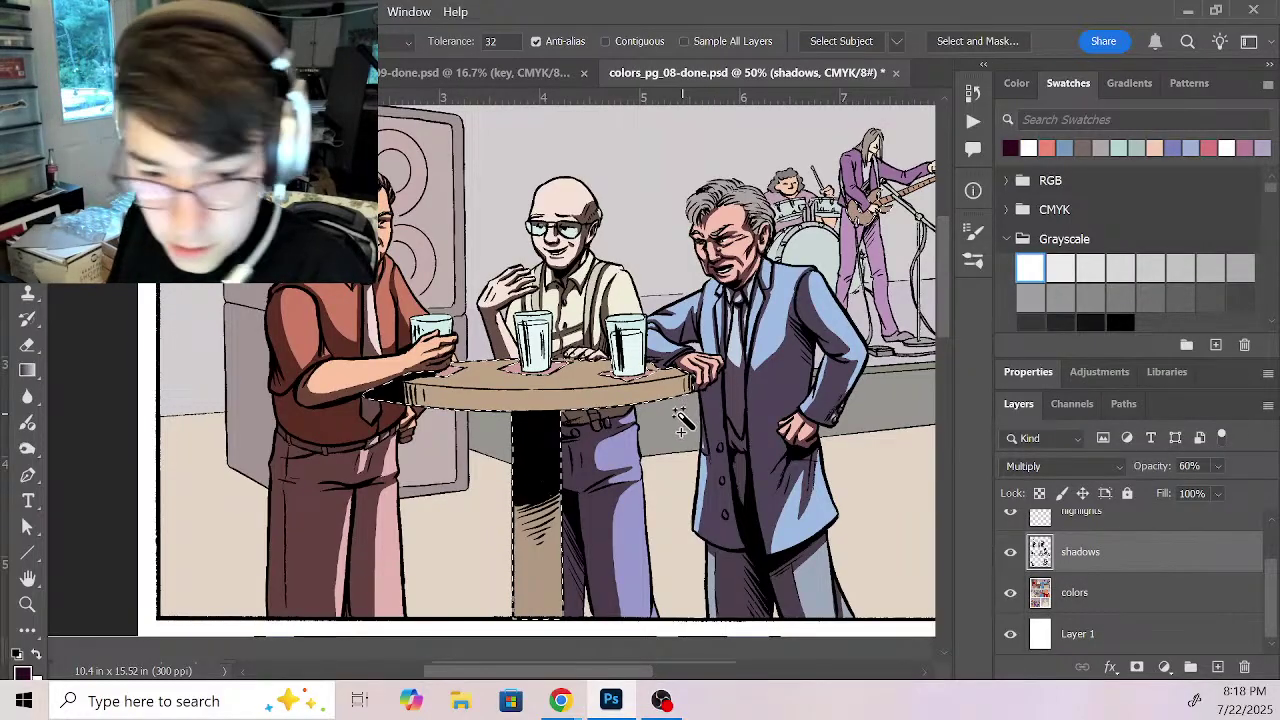
Step: Shade the table's front edge and its pedestal in dark purple, leaving a light strip along one side of the pedestal
key("b")
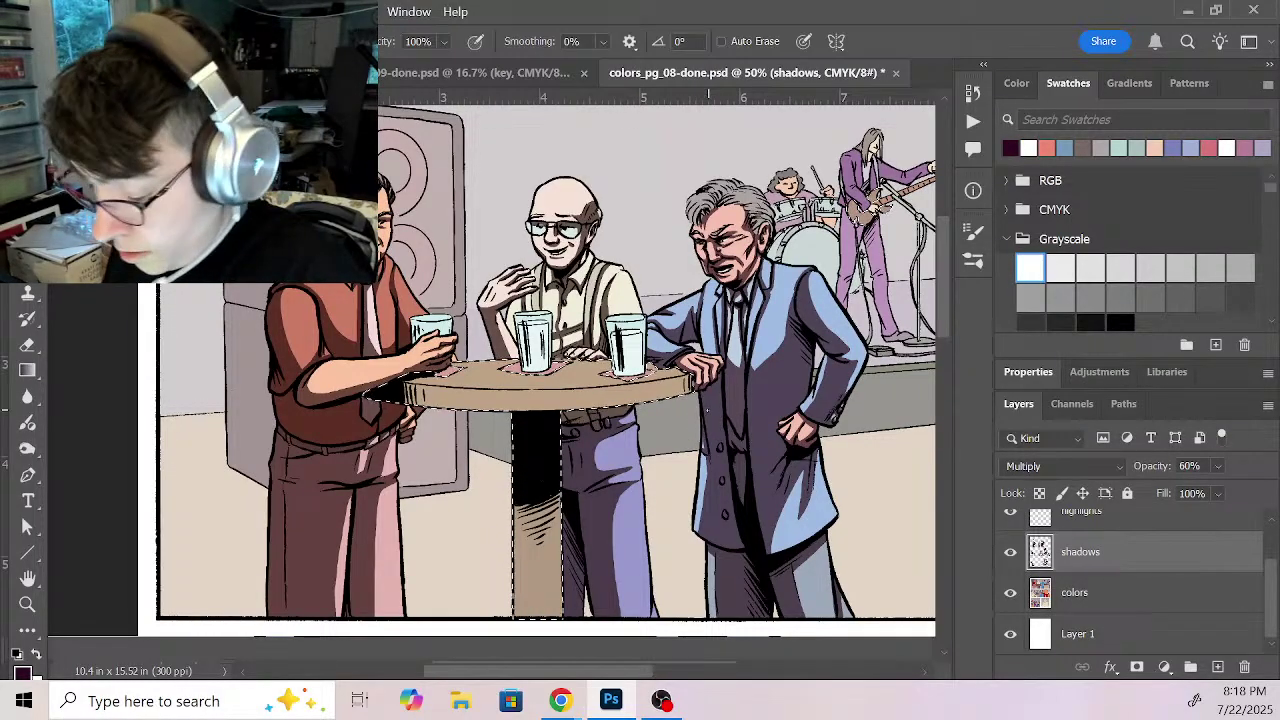
mouse_move(395, 392)
left_mouse_down()
mouse_move(493, 399)
mouse_move(452, 402)
mouse_move(642, 391)
mouse_move(554, 408)
mouse_move(706, 377)
mouse_move(625, 392)
left_mouse_up()
mouse_move(556, 500)
left_mouse_down()
mouse_move(531, 563)
mouse_move(550, 490)
mouse_move(521, 494)
mouse_move(534, 622)
mouse_move(543, 460)
mouse_move(539, 618)
left_mouse_up()
left_click_drag(574, 543, 548, 600)
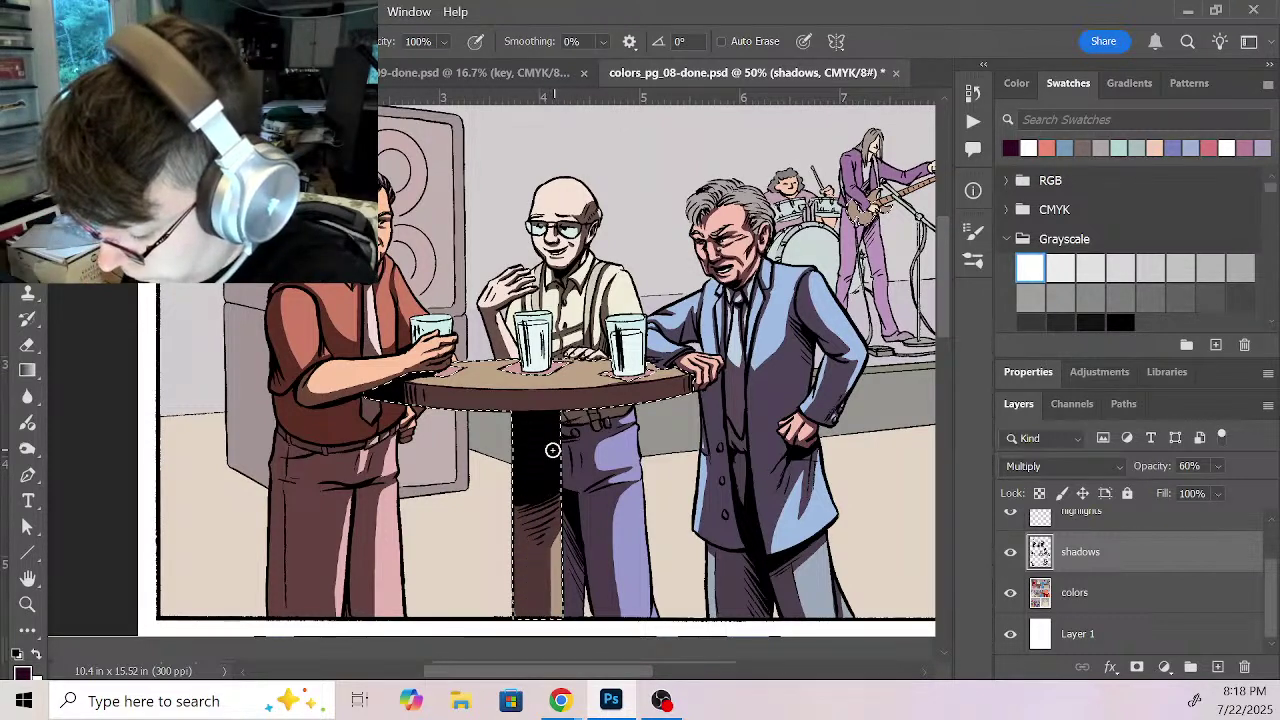
Step: Paint a dark purple shadow on the tabletop beneath the blue-suited man's sleeve and hand with a smaller brush
key("z")
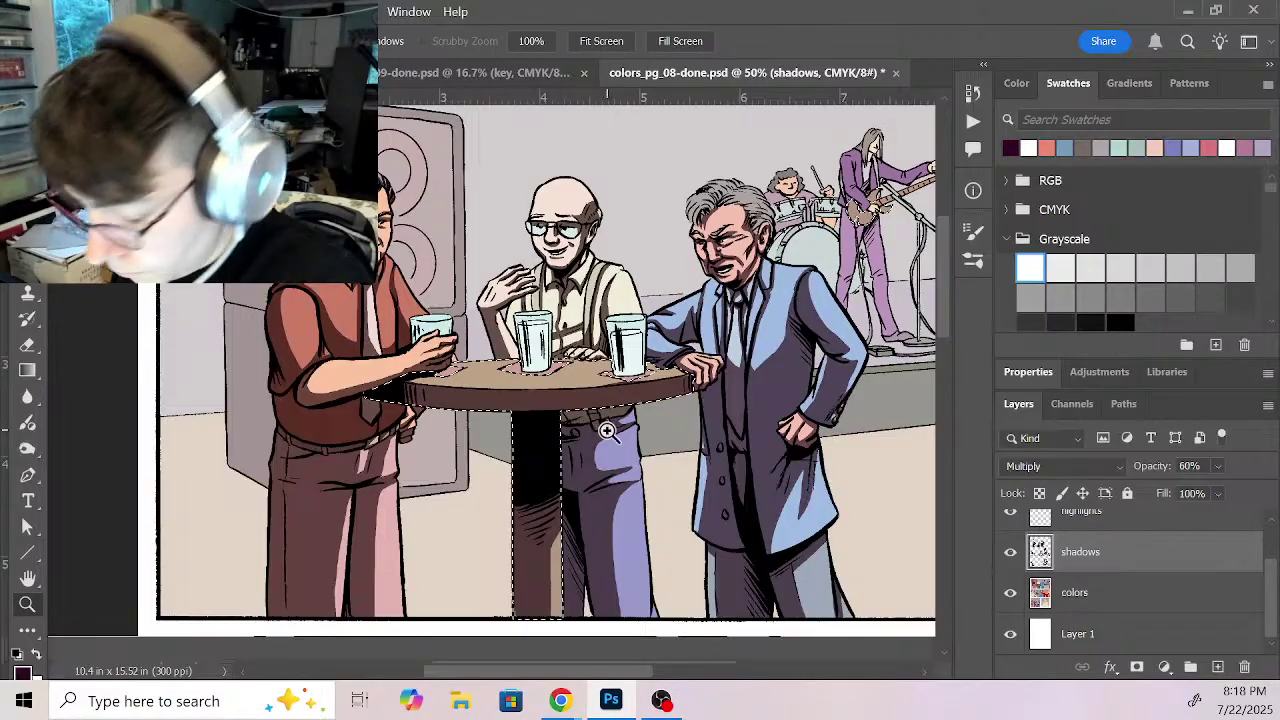
left_click(632, 450)
left_click(636, 446)
left_click(743, 420)
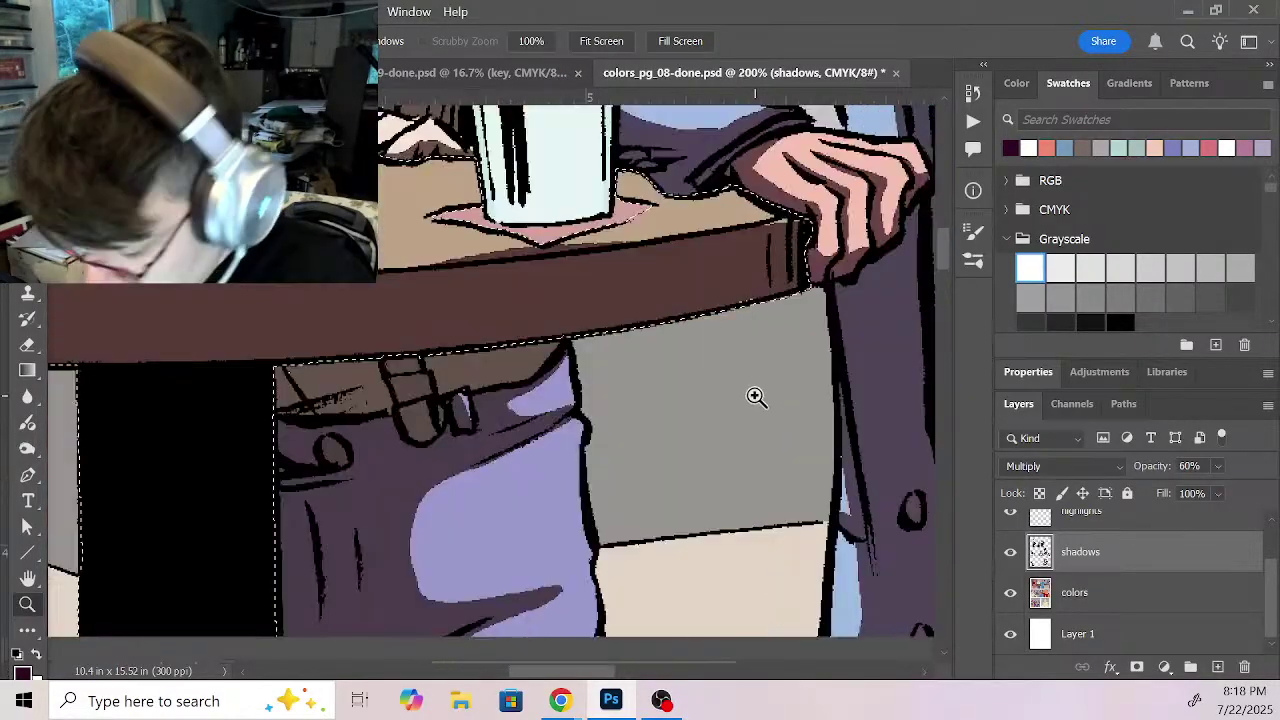
left_click_drag(737, 354, 551, 491)
key("b")
key("bracketleft")
key("bracketleft")
key("bracketleft")
key("bracketleft")
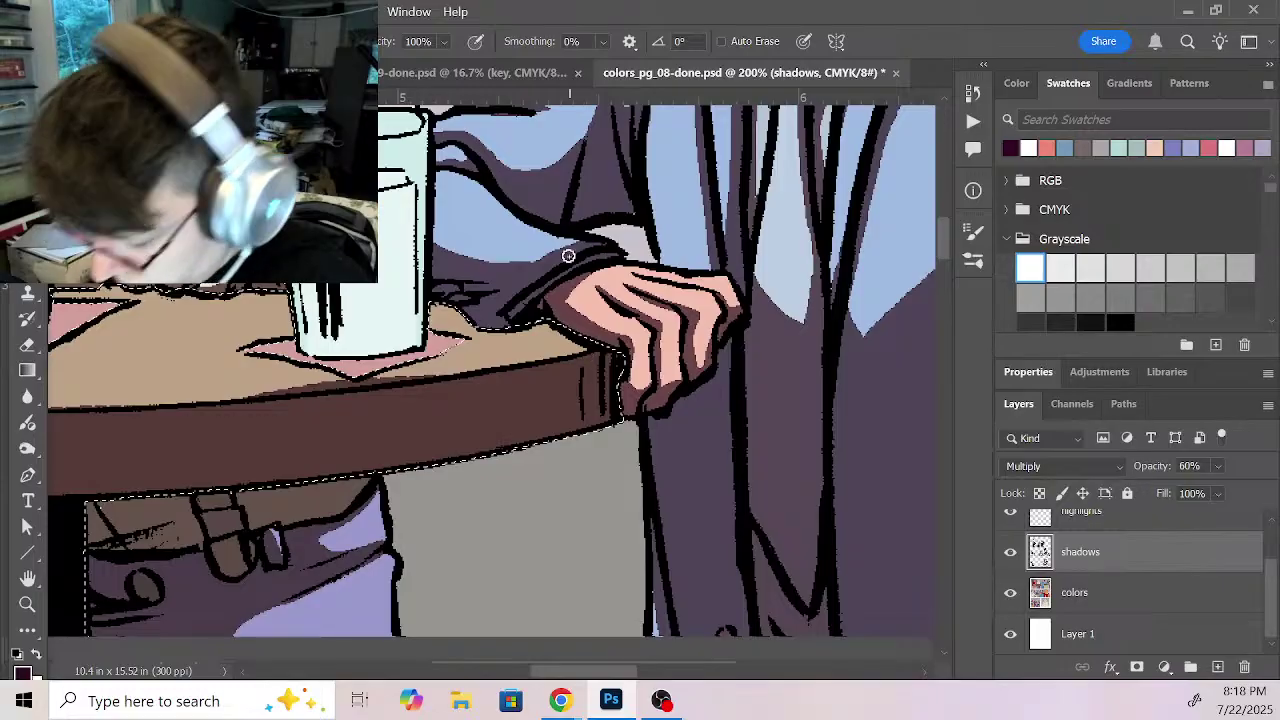
mouse_move(420, 308)
left_mouse_down()
mouse_move(493, 344)
mouse_move(422, 296)
mouse_move(483, 335)
mouse_move(548, 339)
mouse_move(445, 320)
mouse_move(511, 345)
mouse_move(602, 351)
left_mouse_up()
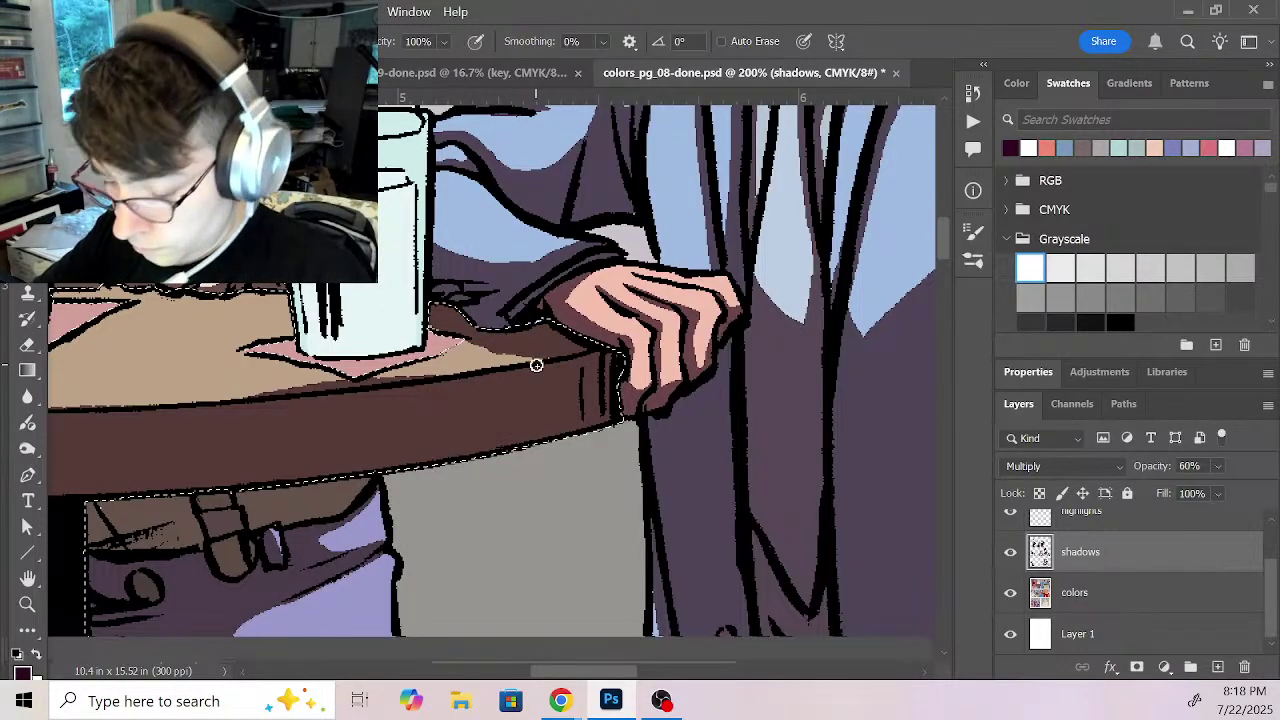
Step: Trim the sleeve's shadow and clear the stray shading along the tabletop's front rim in white, and return to dark purple
key("x")
mouse_move(426, 322)
left_mouse_down()
mouse_move(510, 356)
mouse_move(606, 362)
mouse_move(434, 311)
mouse_move(547, 356)
left_mouse_up()
key("x")
key("x")
mouse_move(342, 378)
left_mouse_down()
mouse_move(250, 390)
mouse_move(412, 372)
left_mouse_up()
key("x")
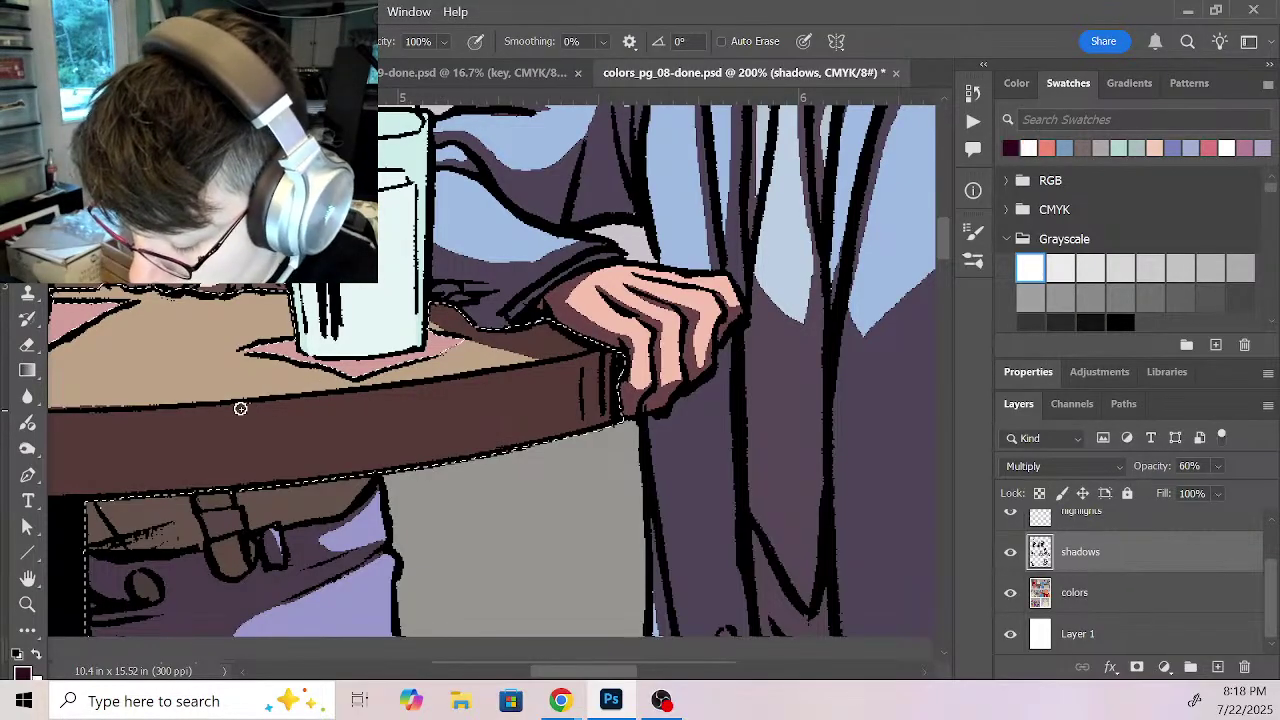
Step: Shade the tabletop beneath the bald man's hand and beside the red-shirted man's forearm in dark purple
left_click_drag(231, 431, 645, 434)
mouse_move(468, 296)
left_mouse_down()
mouse_move(548, 290)
mouse_move(487, 296)
mouse_move(603, 307)
mouse_move(702, 297)
left_mouse_up()
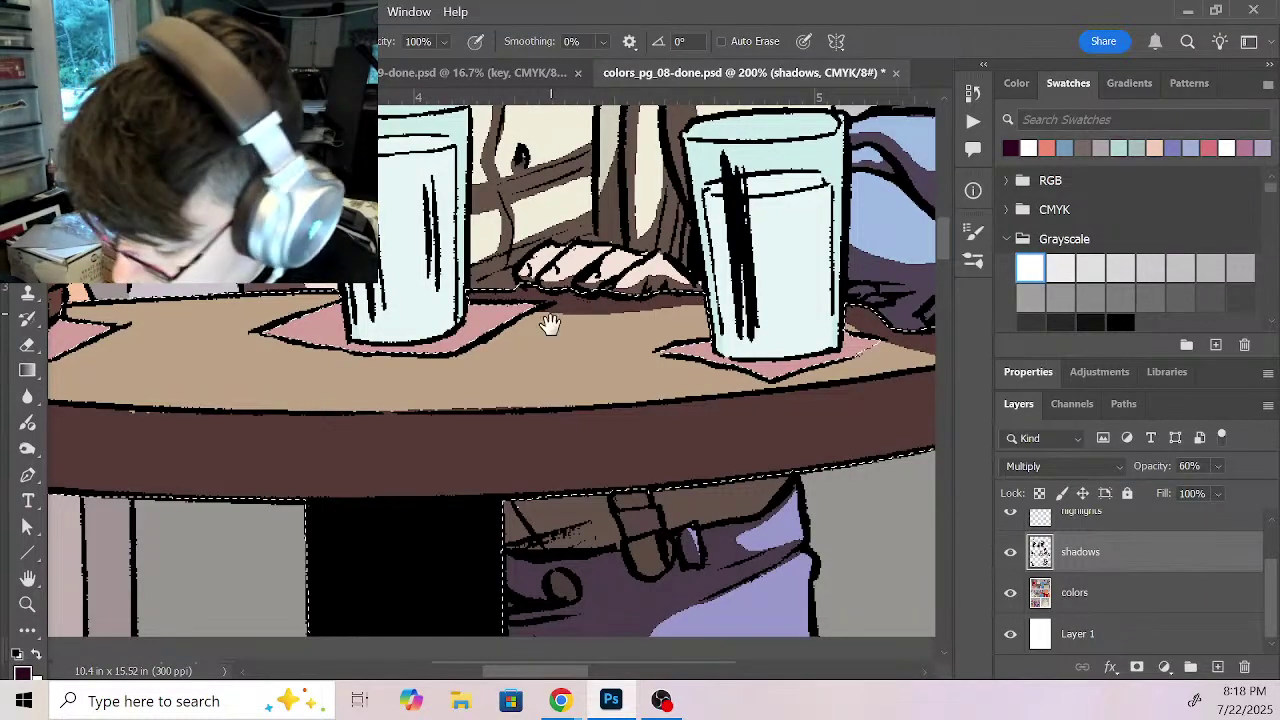
left_click_drag(549, 324, 777, 363)
left_click_drag(228, 395, 277, 367)
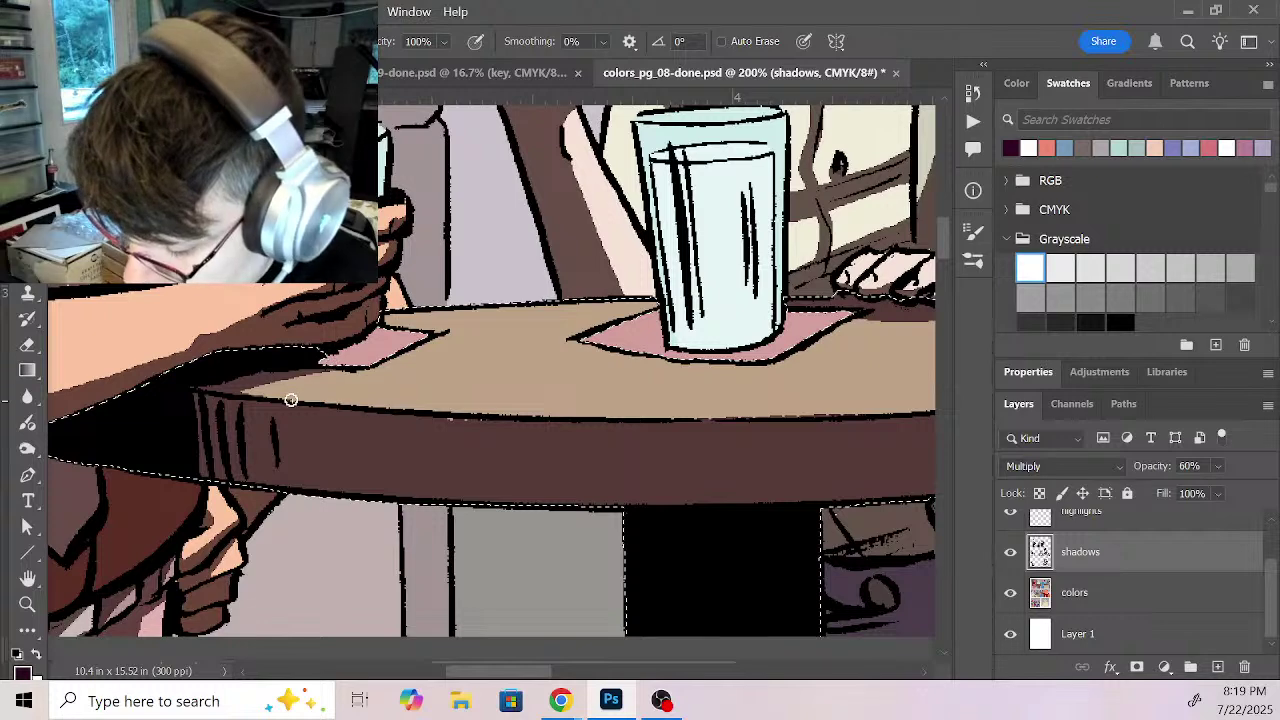
Step: Paint thin dark purple shadows on the tabletop along the lower edges of the three pink napkins, and clear the selection
left_click_drag(554, 429, 411, 531)
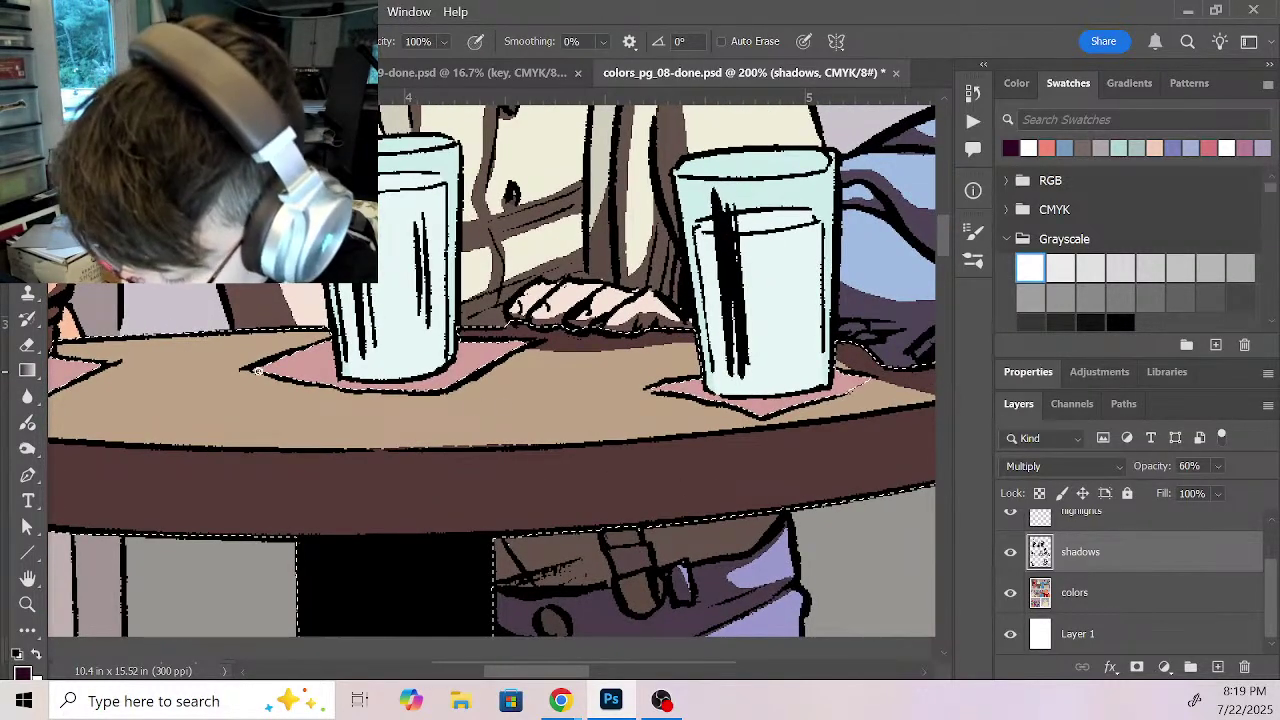
left_click_drag(313, 382, 356, 389)
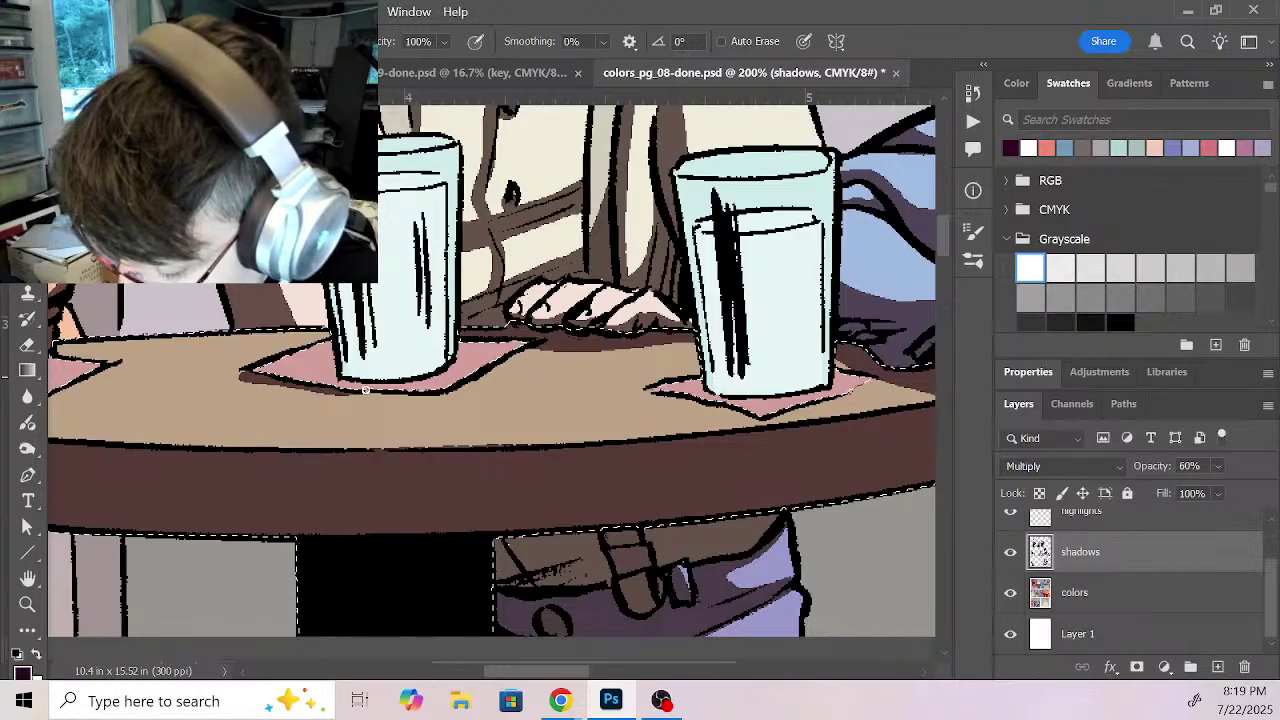
left_click_drag(659, 389, 741, 413)
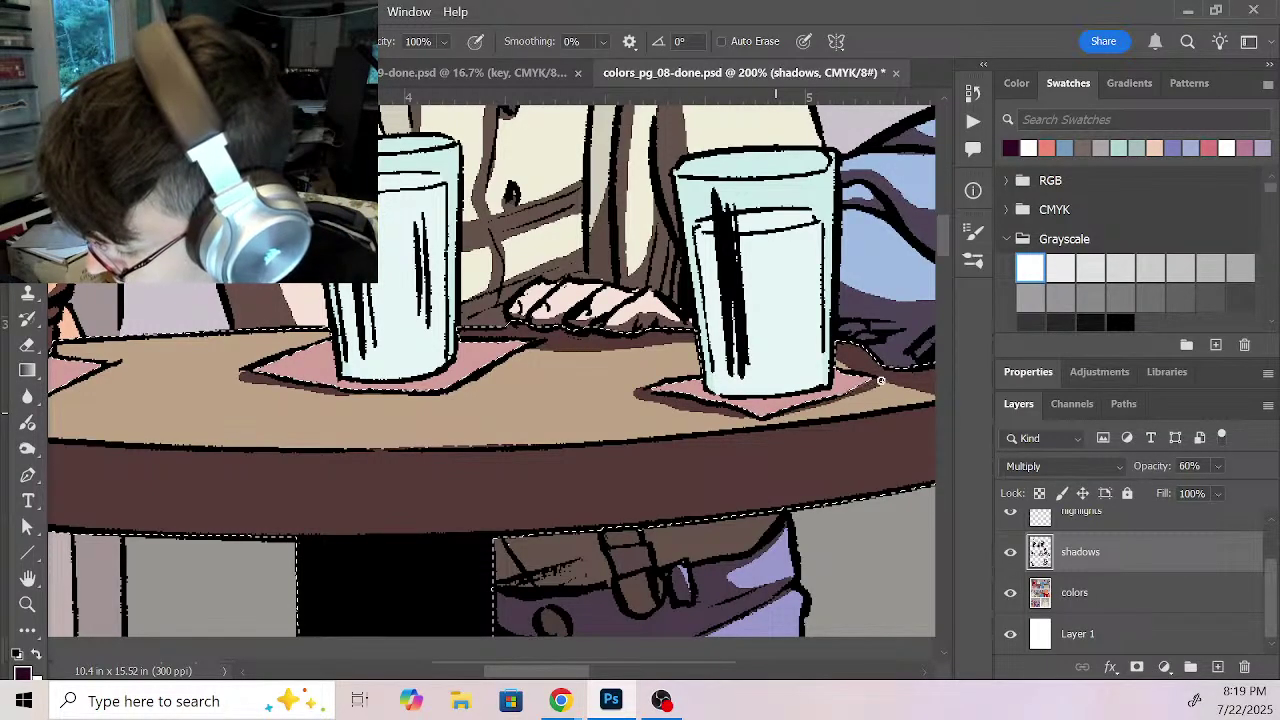
scroll(680, 451, "left", 5)
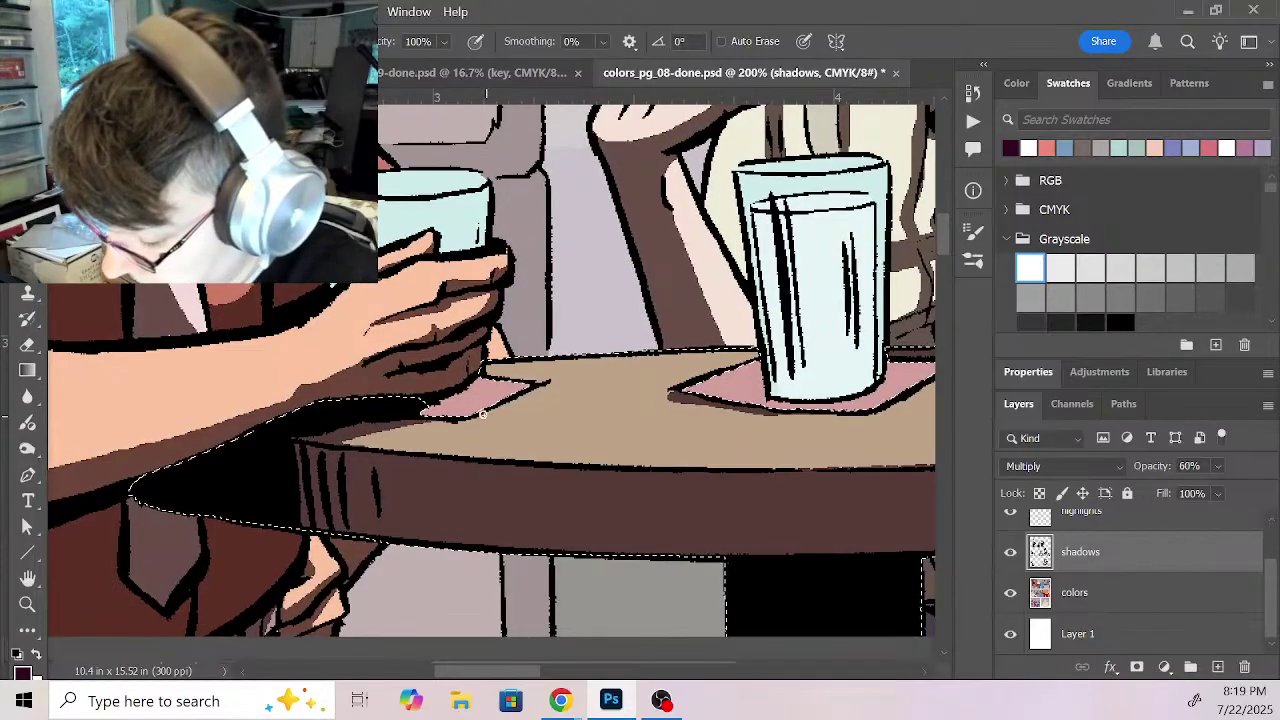
left_click_drag(470, 416, 538, 392)
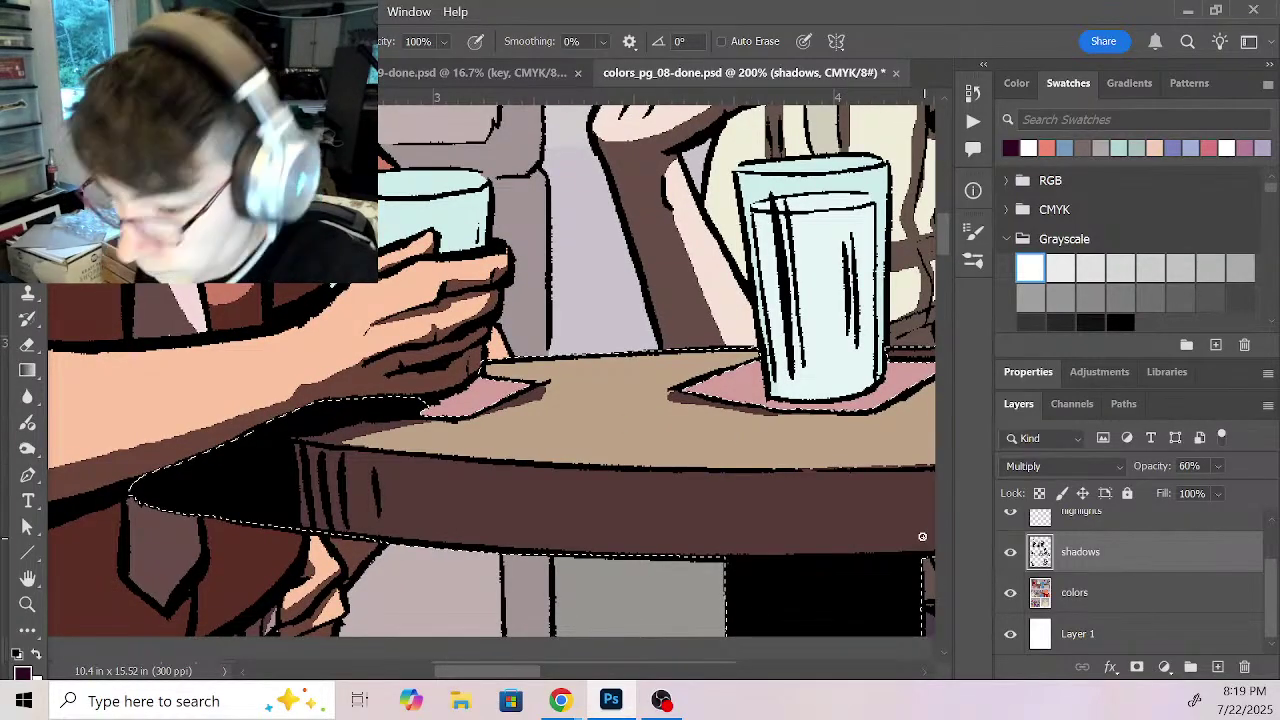
key("ctrl+d")
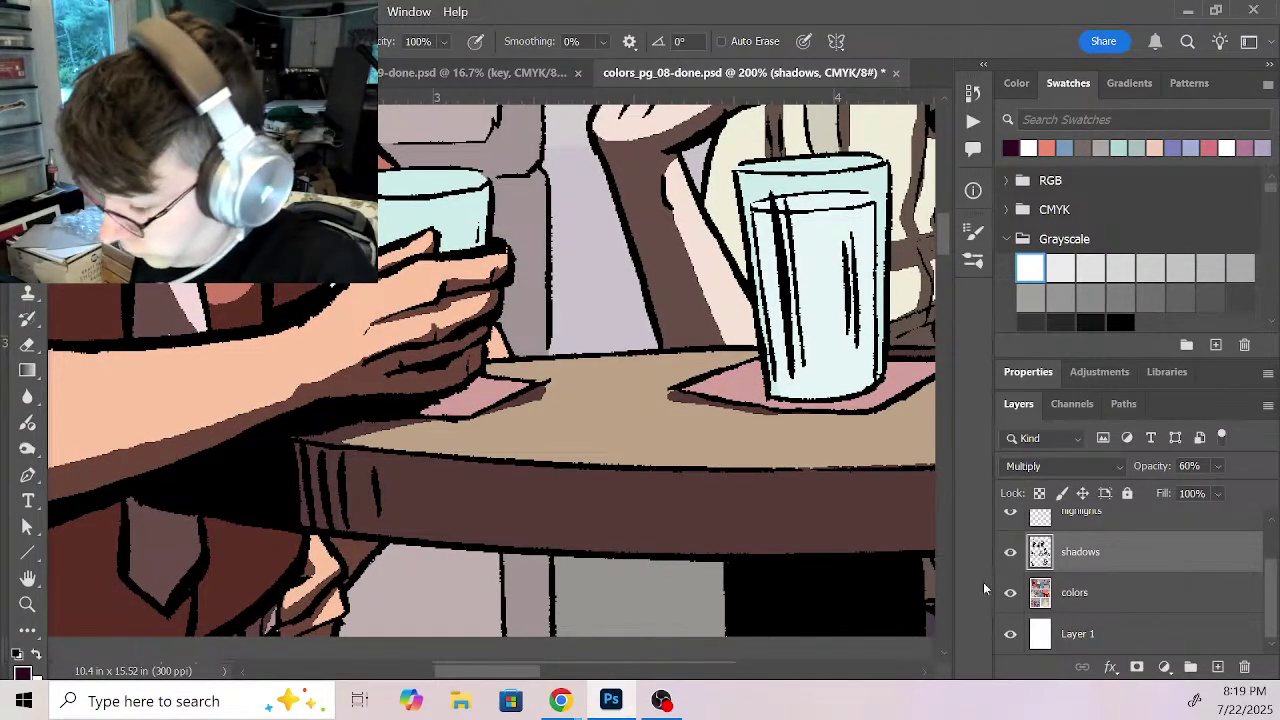
Step: Select the pink napkins by colour on the colors layer, and make the shadows layer active again
scroll(634, 560, "right", 5)
left_click(1074, 592)
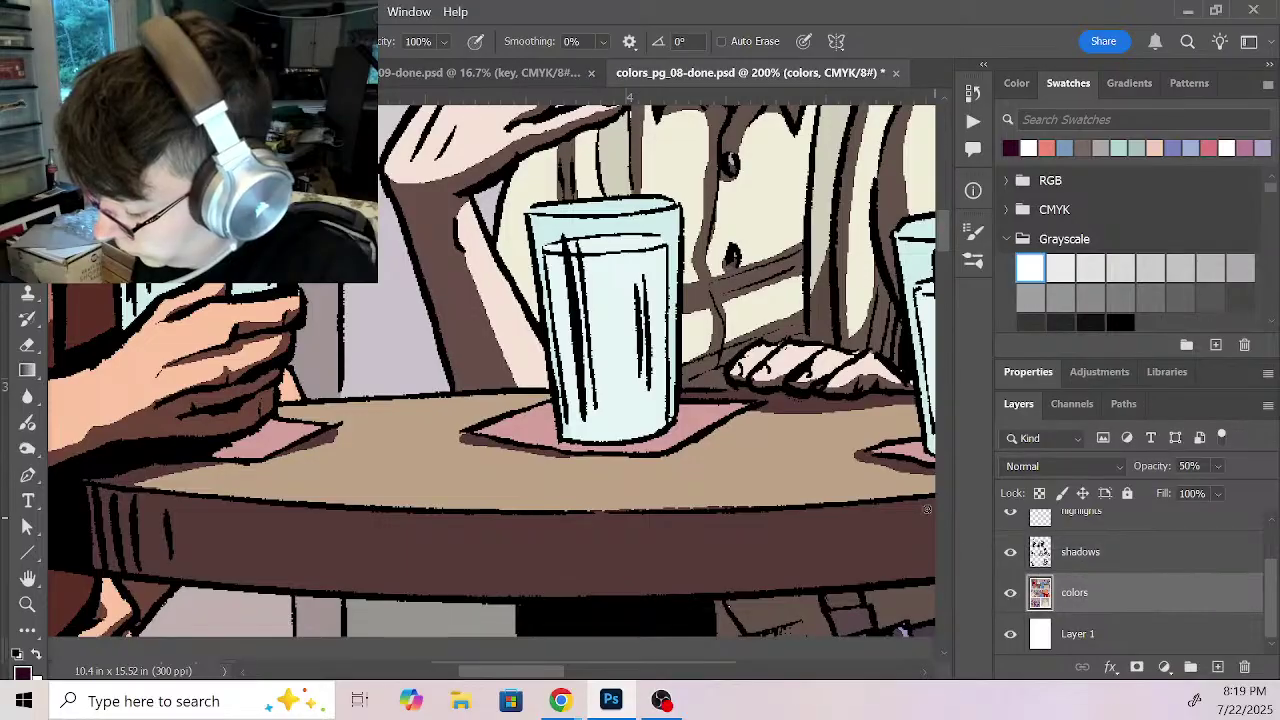
key("w")
left_click(1116, 562)
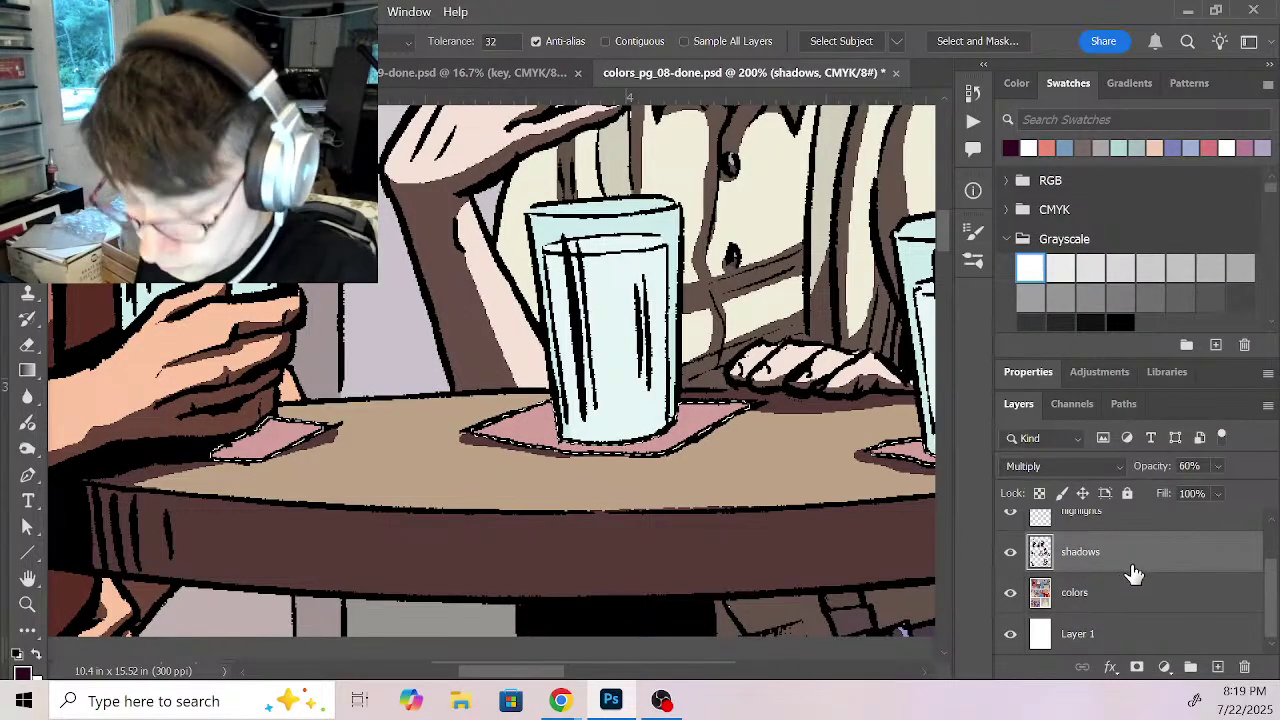
Step: Shade the three pink napkins in dark purple around the glass bases and beneath the holding hand, and clear the selection
key("b")
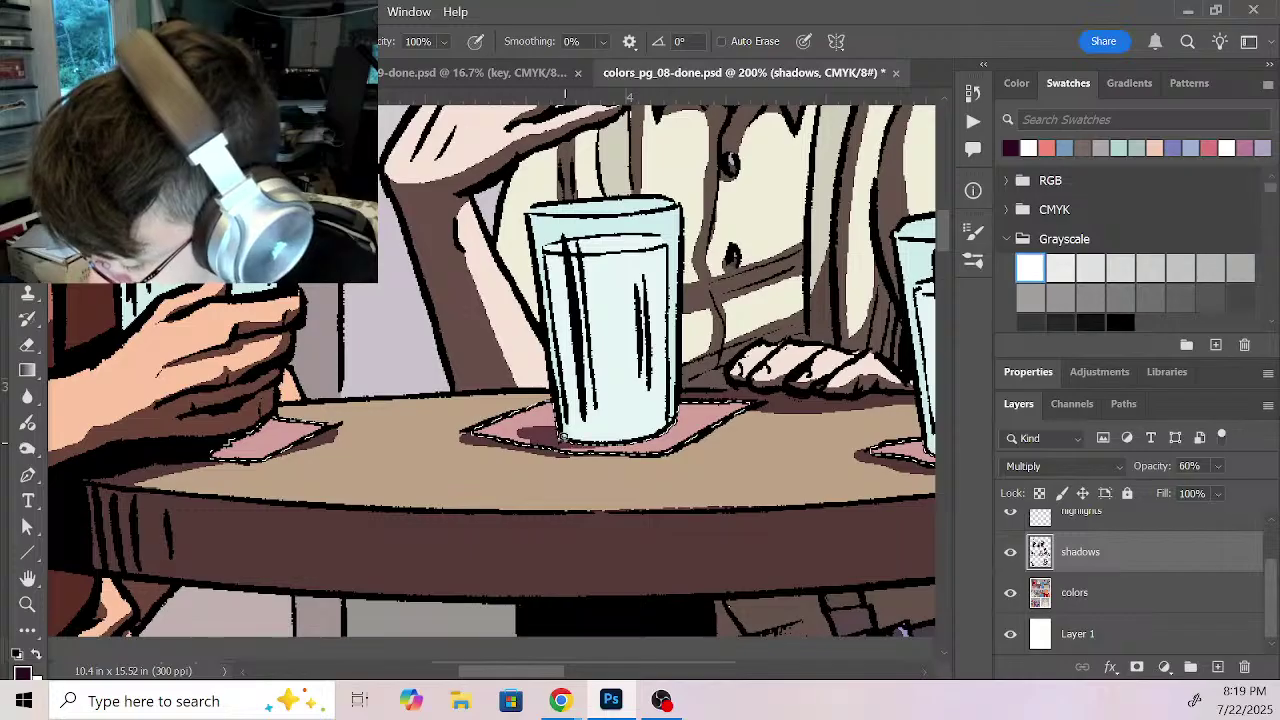
left_click_drag(617, 444, 679, 421)
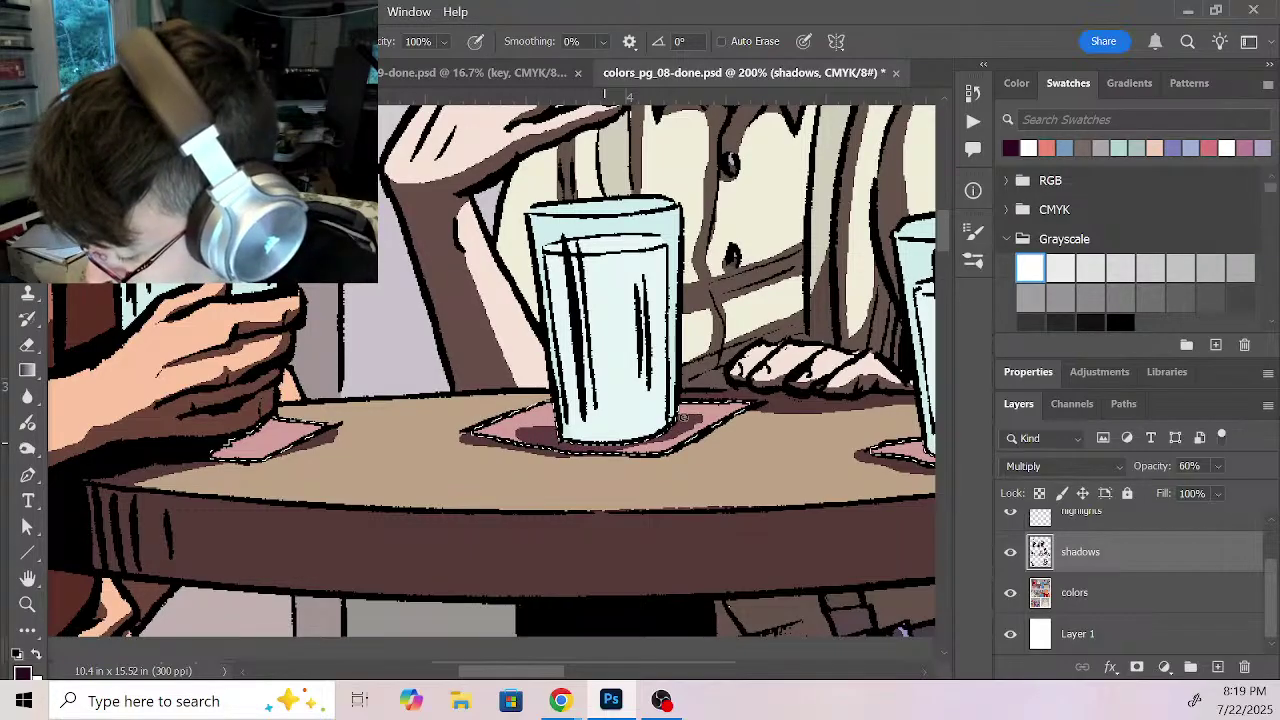
left_click_drag(519, 500, 668, 466)
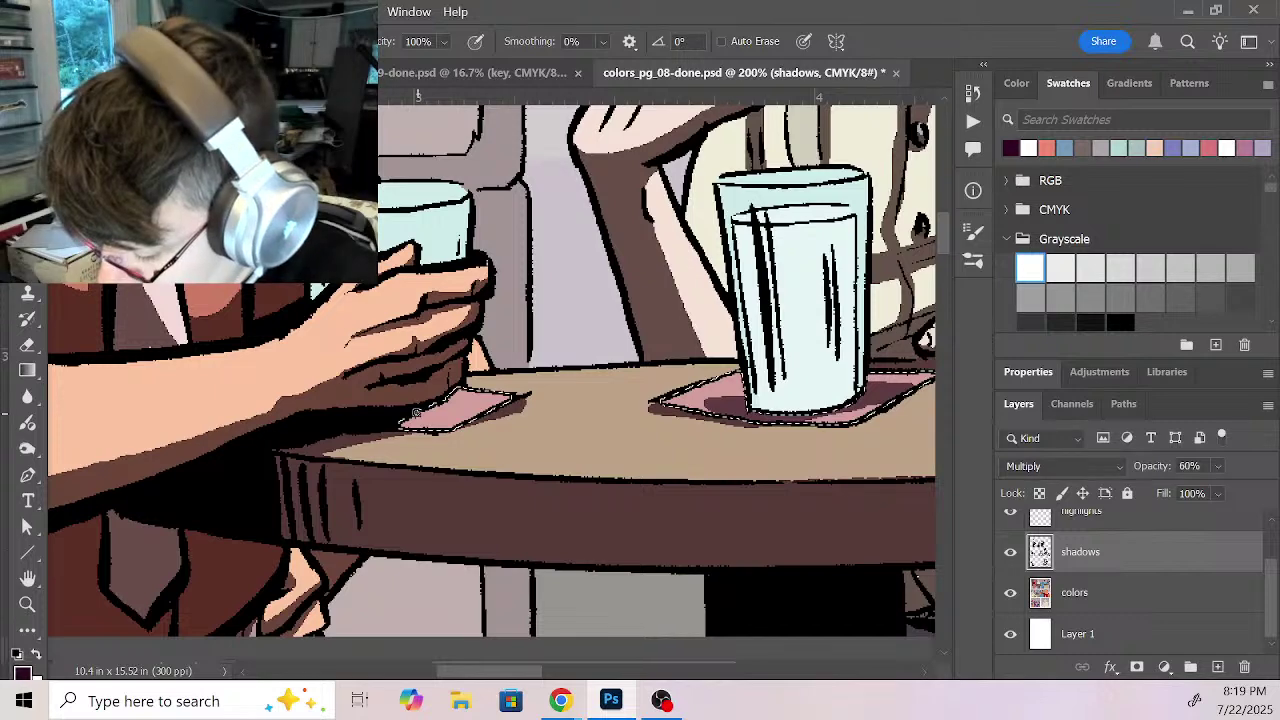
left_click_drag(400, 424, 477, 398)
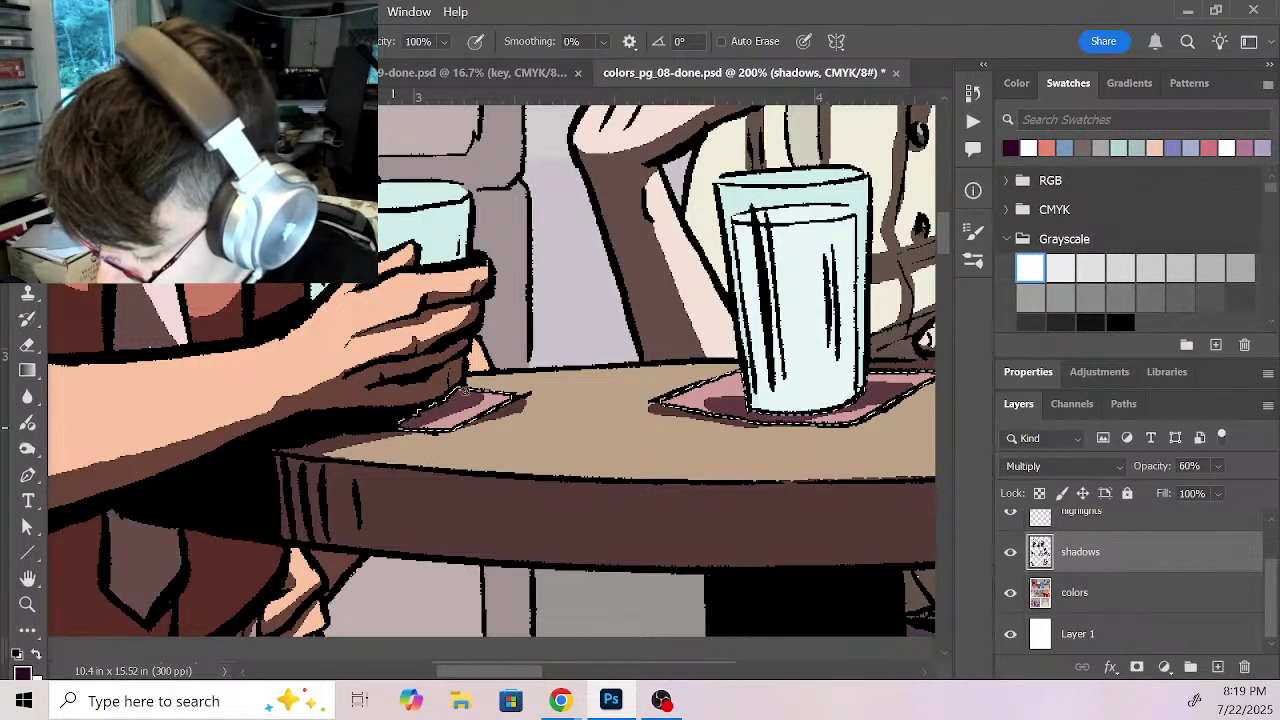
left_click_drag(709, 477, 277, 509)
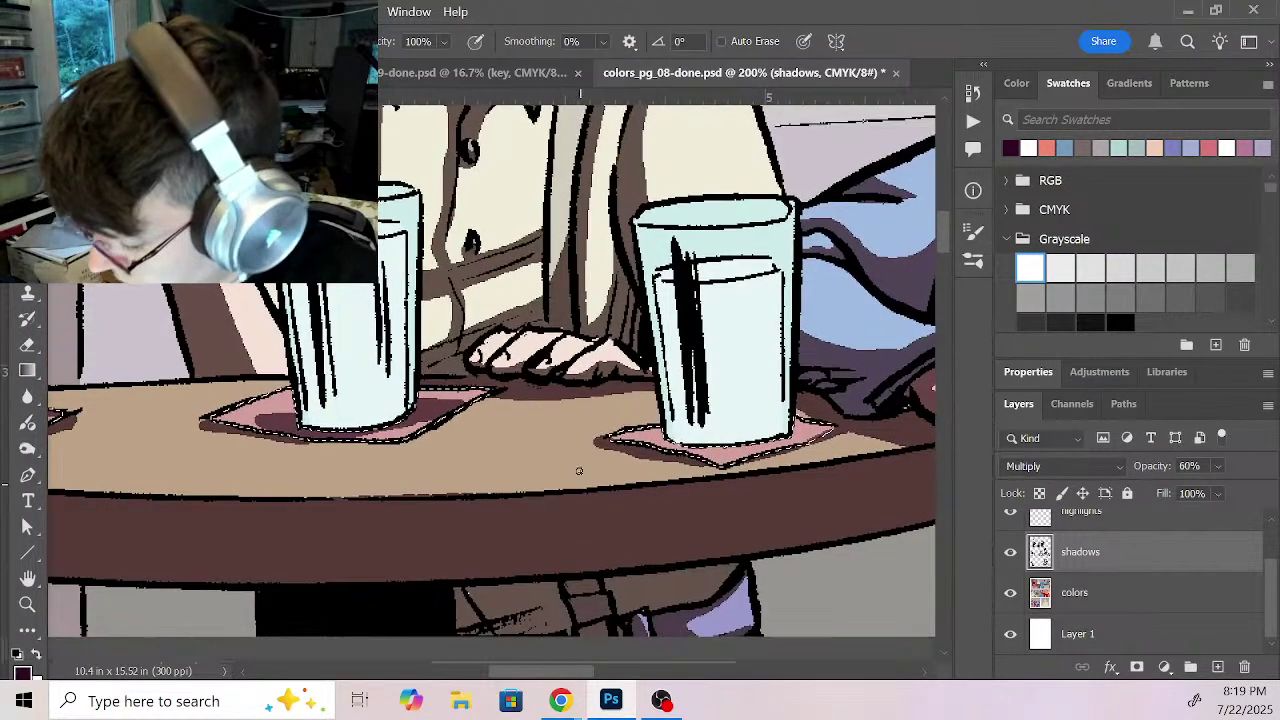
left_click_drag(727, 446, 762, 442)
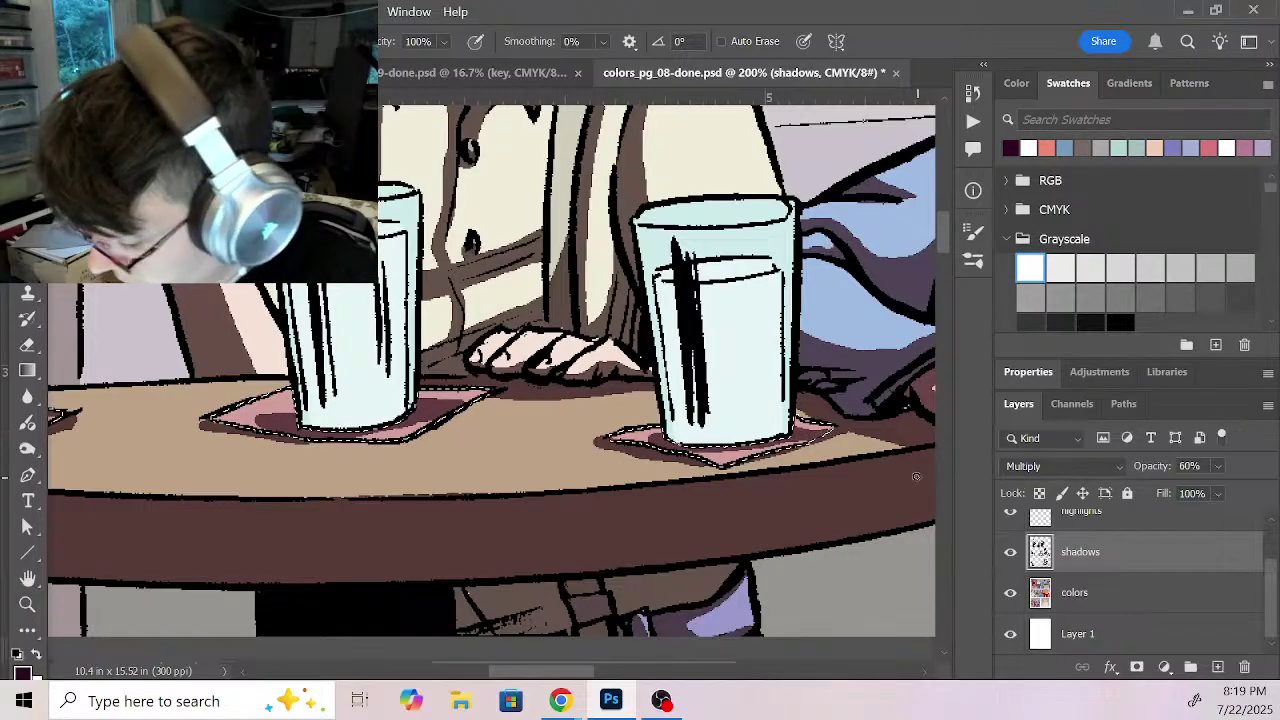
key("ctrl+d")
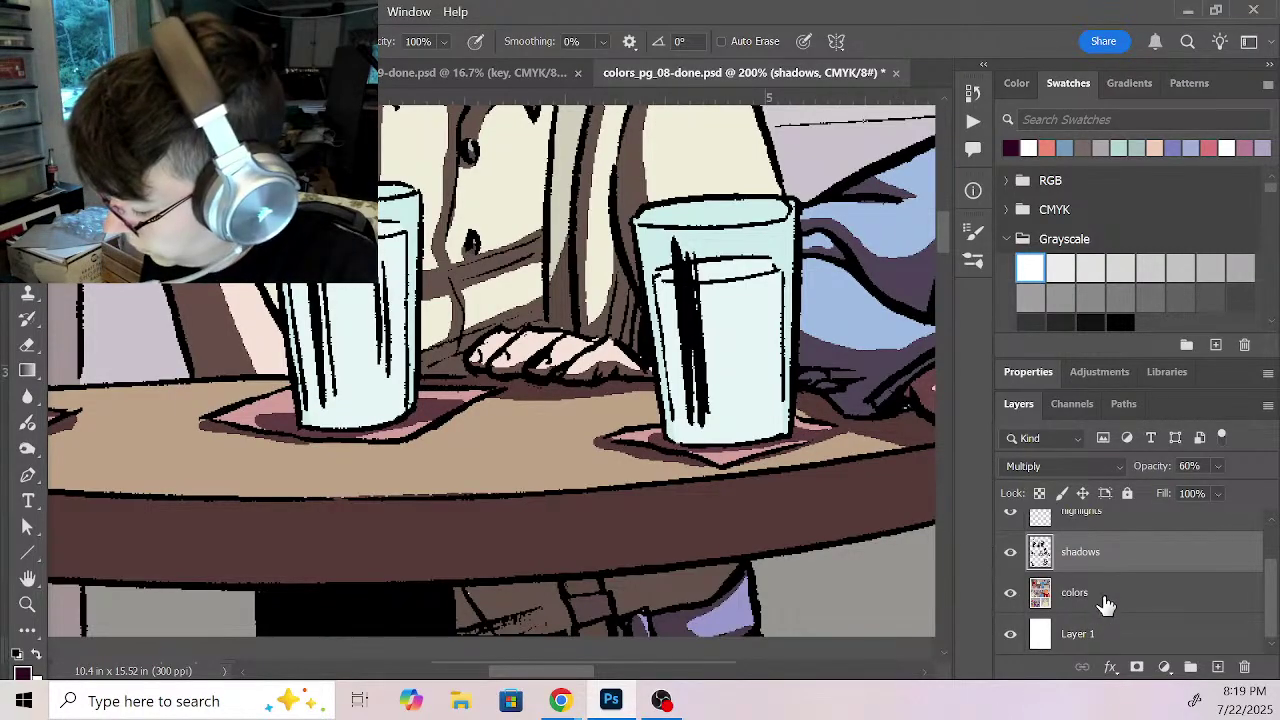
Step: Select the pale blue glasses by colour on the colors layer, and make the shadows layer active for painting
left_click(1075, 593)
key("w")
left_click(720, 350)
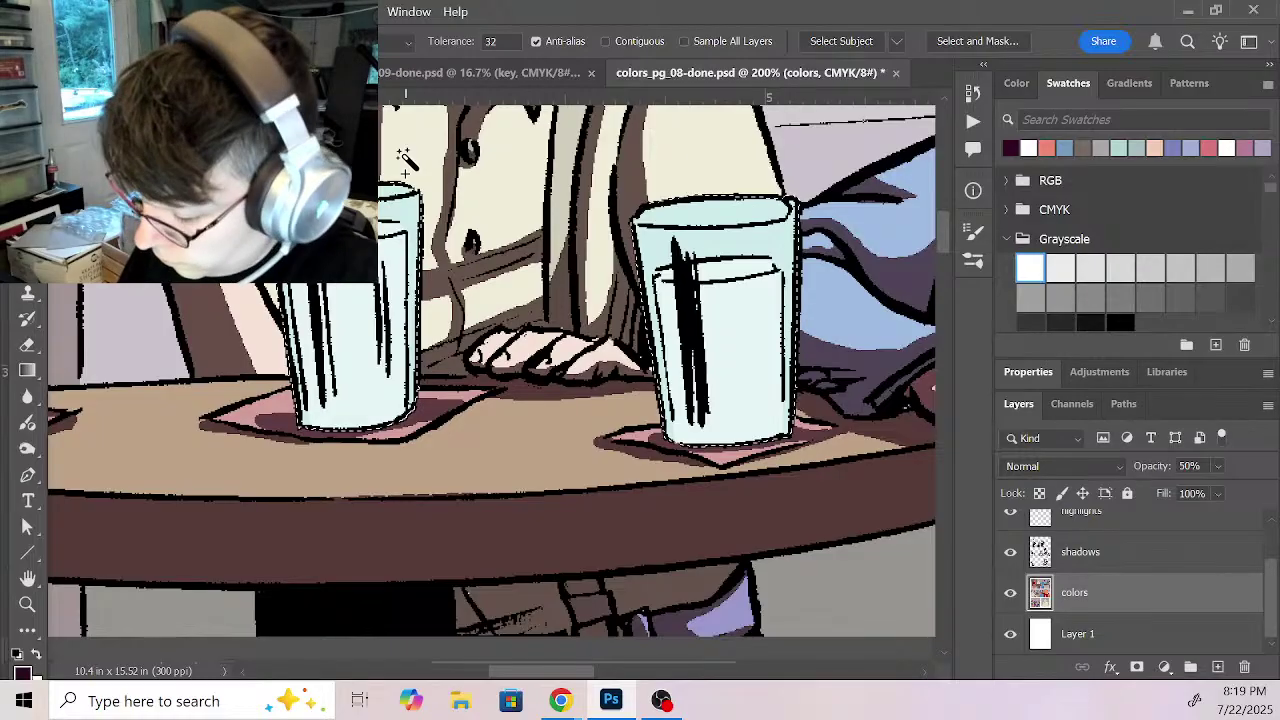
left_click(1108, 565)
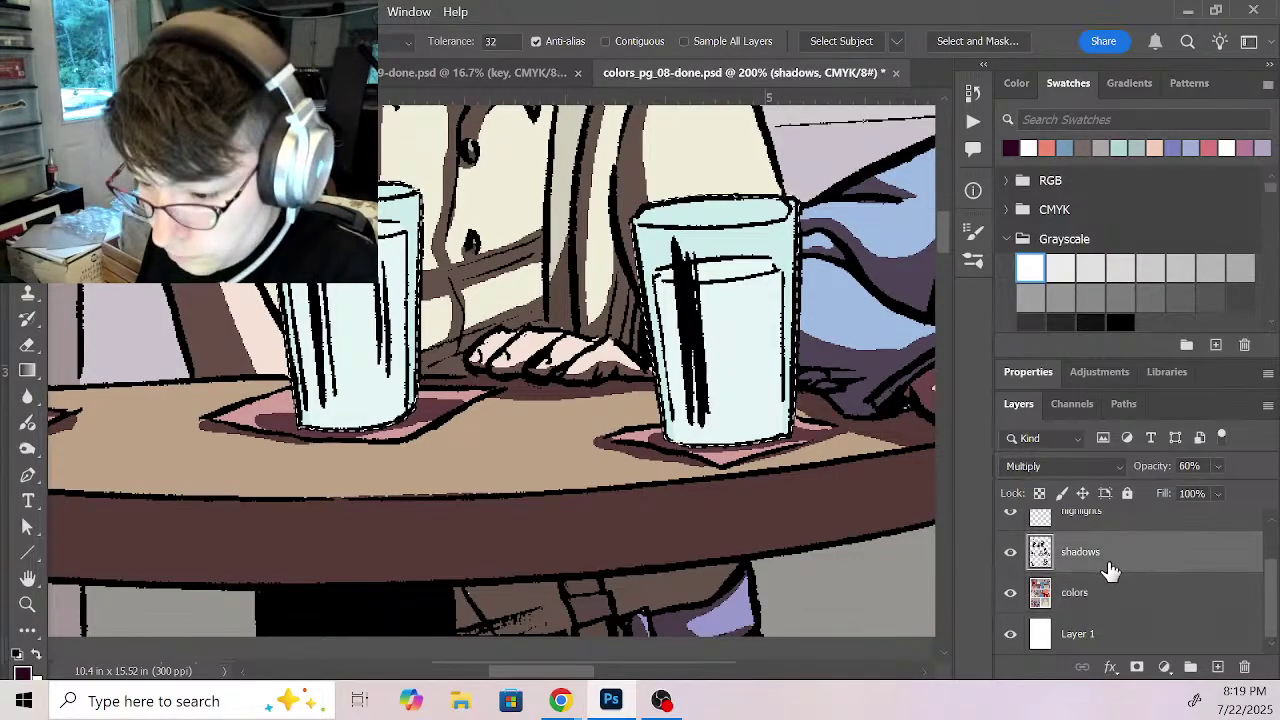
key("b")
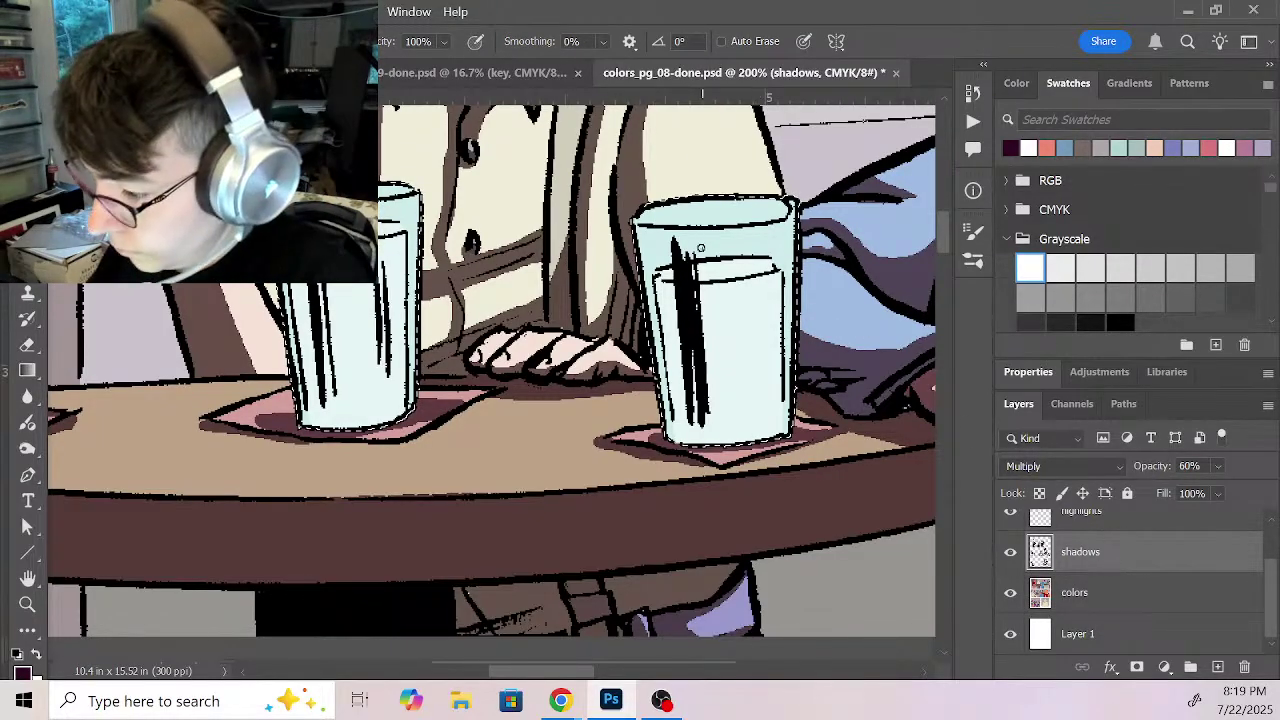
Step: Shade the glass beside the blue-sleeved arm with dark purple vertical bands and base shading, trimming the narrow band with white
left_click_drag(669, 243, 703, 446)
mouse_move(686, 233)
left_mouse_down()
mouse_move(686, 290)
mouse_move(690, 233)
mouse_move(716, 432)
left_mouse_up()
left_click_drag(685, 275, 698, 418)
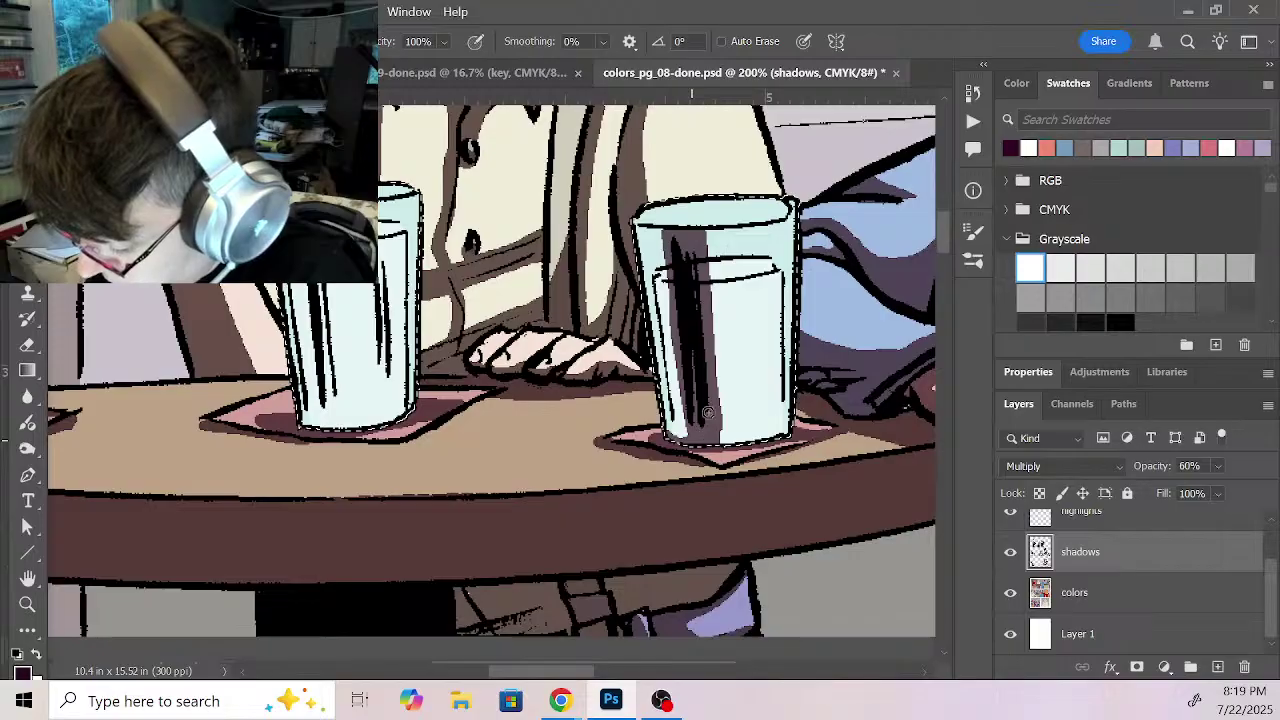
left_click_drag(724, 437, 788, 430)
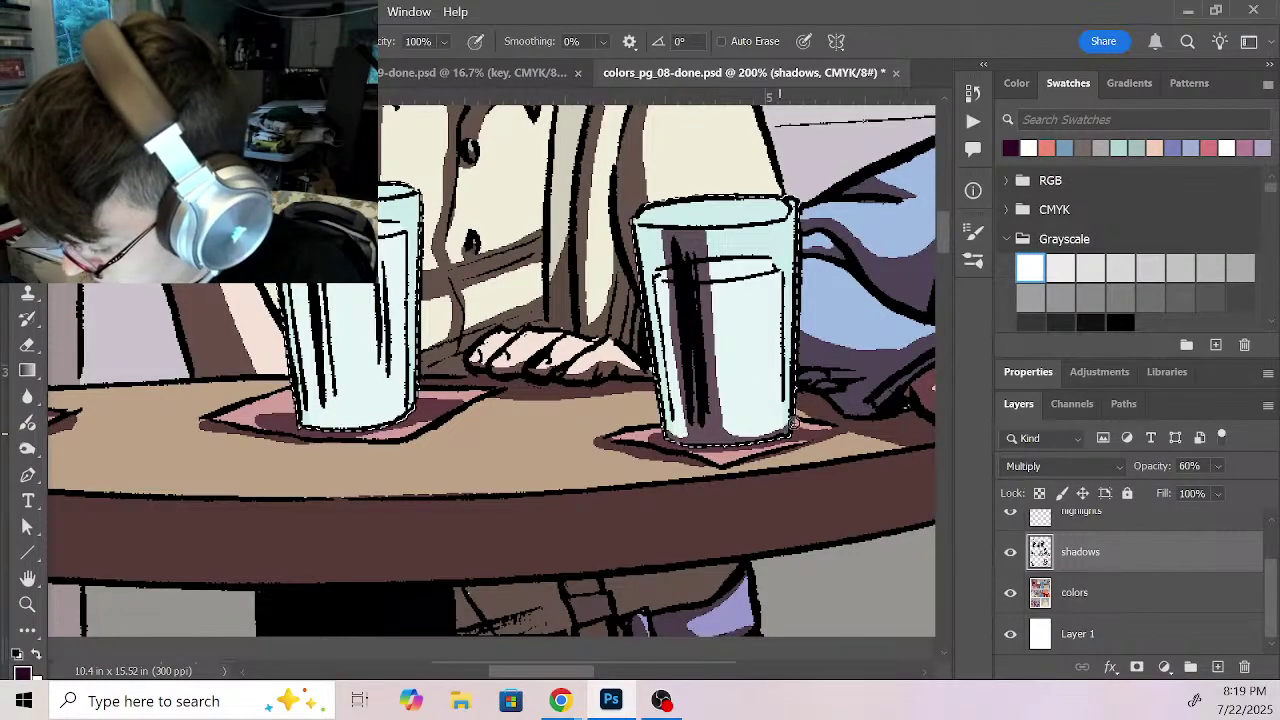
left_click_drag(766, 234, 777, 397)
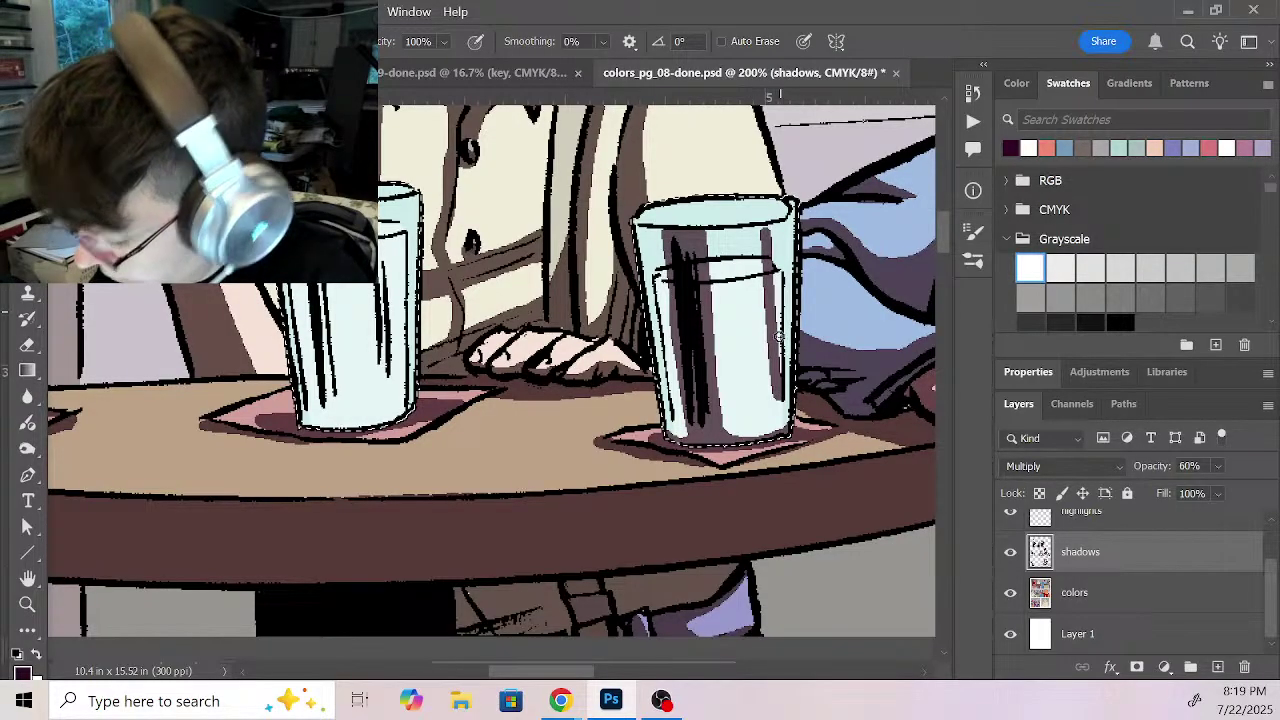
key("x")
left_click_drag(778, 240, 783, 378)
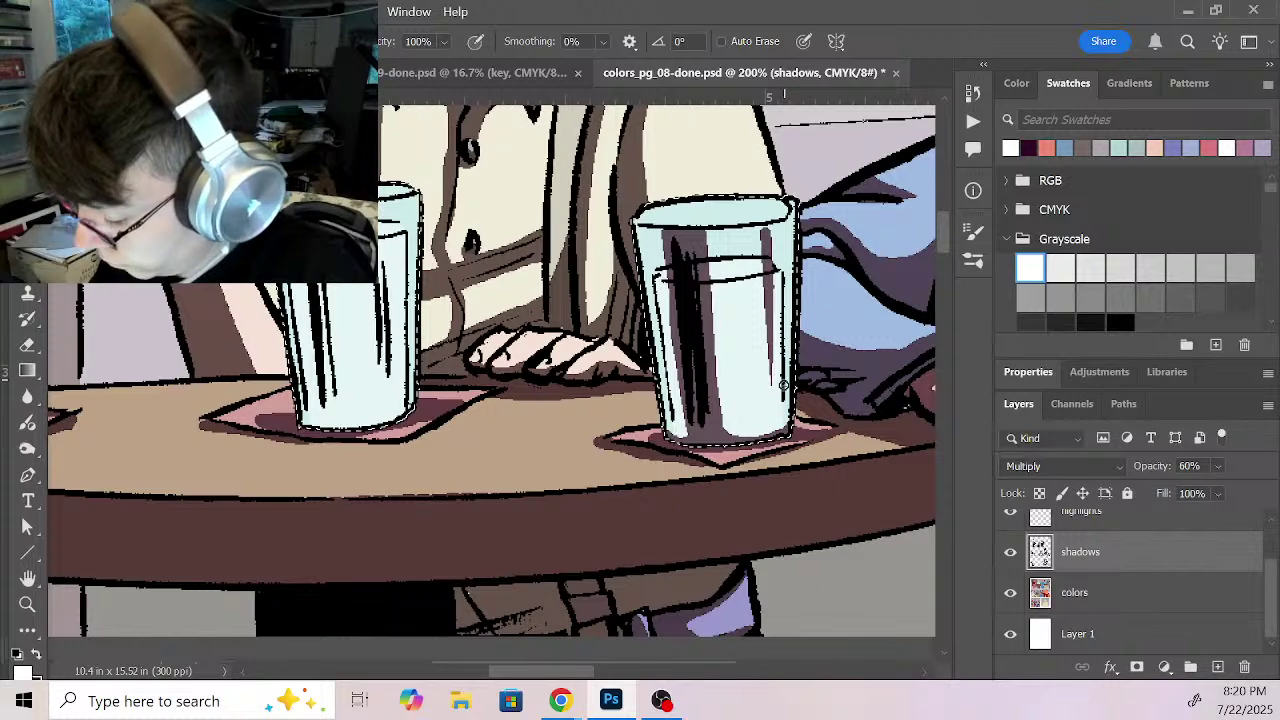
Step: Paint dark purple vertical bands and base shading on the middle glass on the bar table
key("x")
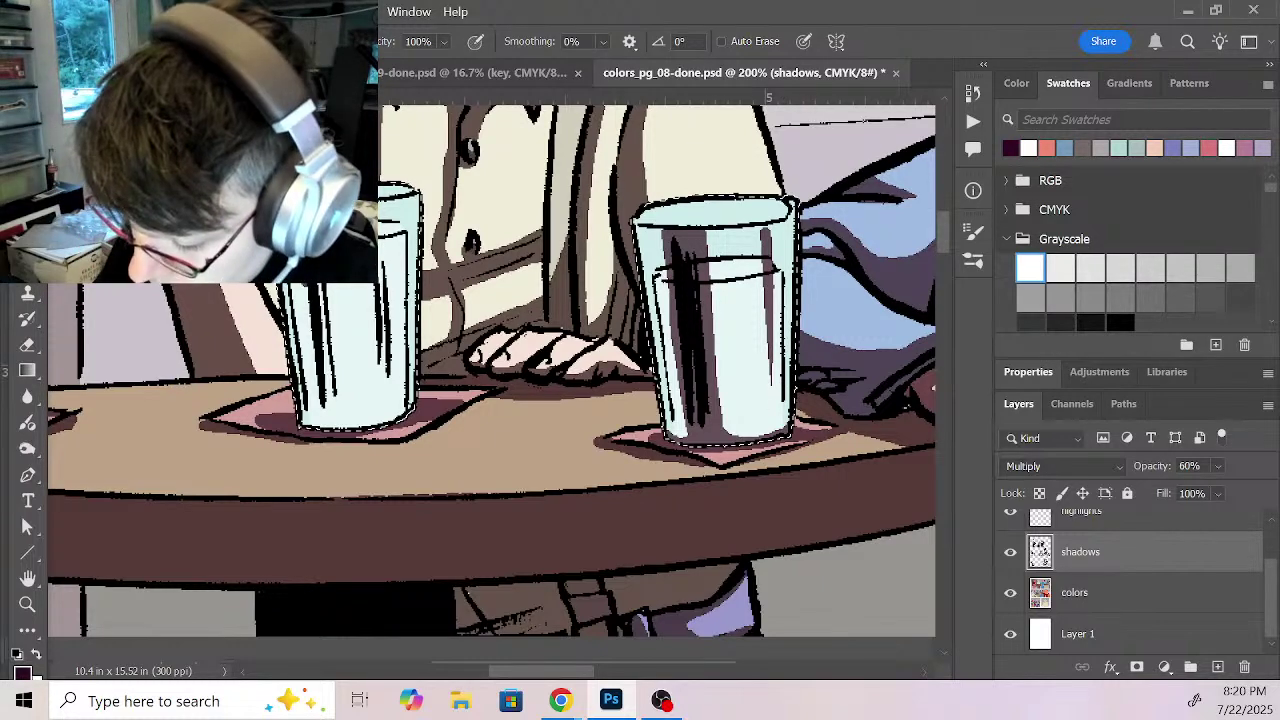
left_click_drag(306, 322, 313, 394)
mouse_move(323, 335)
left_mouse_down()
mouse_move(315, 424)
mouse_move(340, 403)
mouse_move(317, 289)
mouse_move(337, 414)
mouse_move(353, 427)
mouse_move(385, 406)
mouse_move(335, 409)
mouse_move(403, 396)
left_mouse_up()
left_click_drag(383, 290, 384, 418)
key("x")
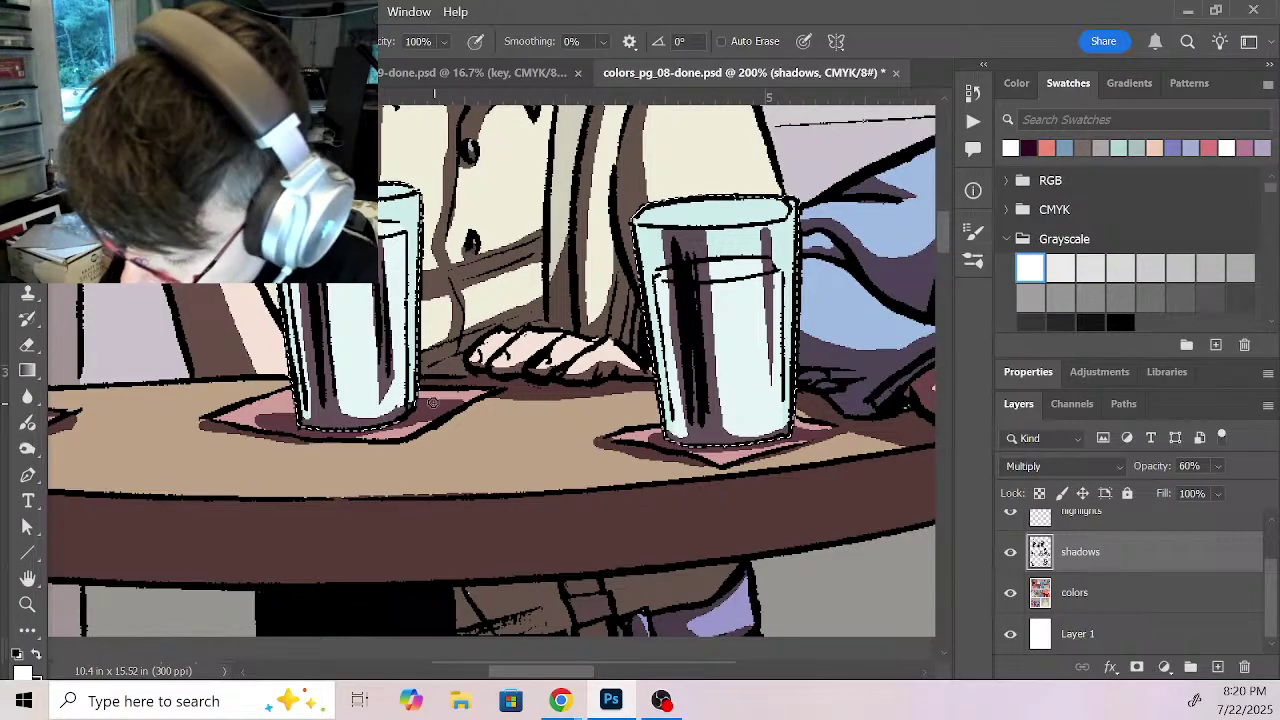
Step: Paint dark purple vertical shadow bands on the glass held by the man in the red shirt
left_click_drag(423, 449, 763, 500)
left_click(334, 296, "alt")
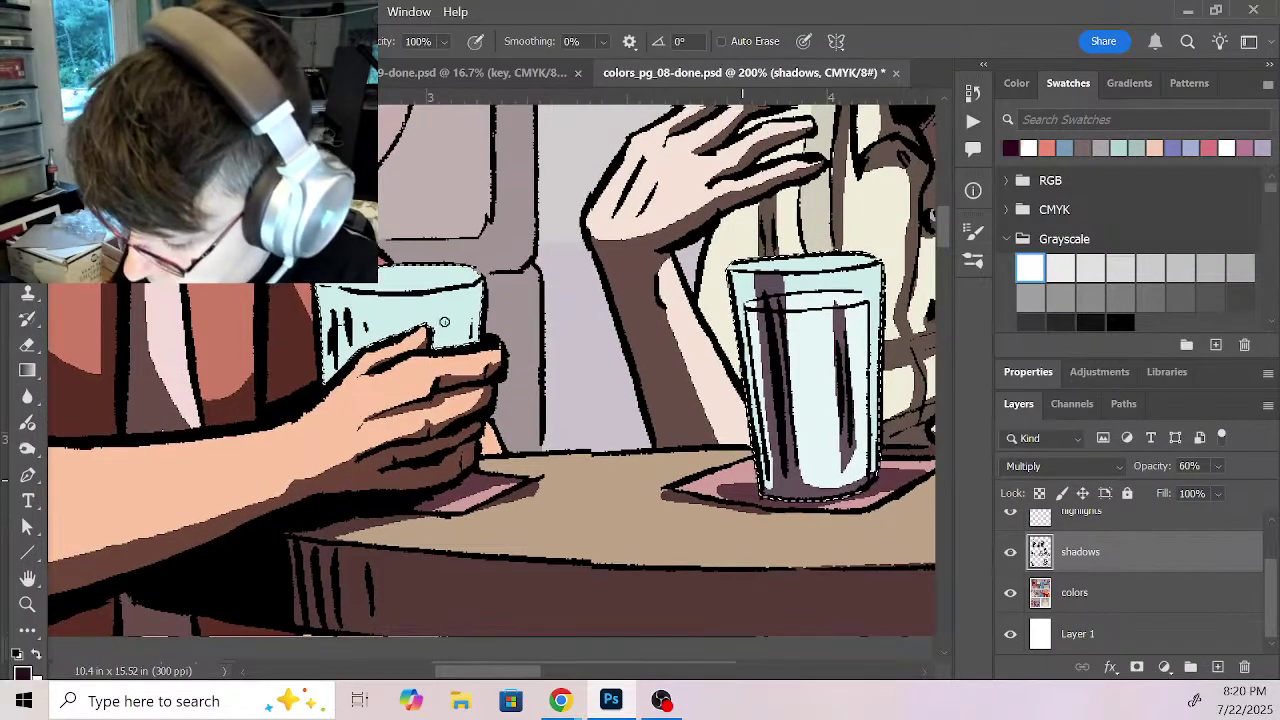
mouse_move(334, 296)
left_mouse_down()
mouse_move(340, 357)
mouse_move(356, 332)
mouse_move(331, 291)
mouse_move(354, 290)
mouse_move(355, 351)
mouse_move(331, 297)
left_mouse_up()
mouse_move(461, 316)
left_mouse_down()
mouse_move(459, 292)
mouse_move(462, 345)
left_mouse_up()
left_click(450, 292, "alt")
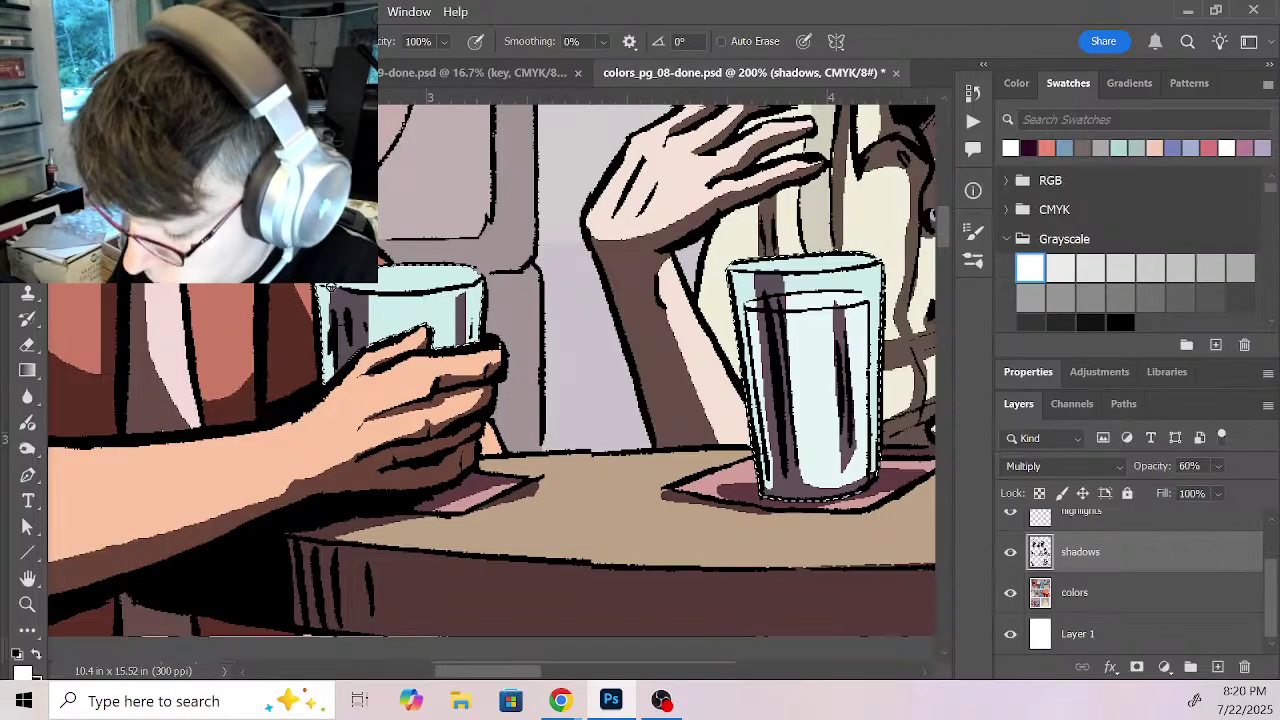
Step: Select the brown tabletop in the panel of the two seated men by colour on the colors layer, and make the shadows layer active
key("z")
left_click(710, 458, "alt")
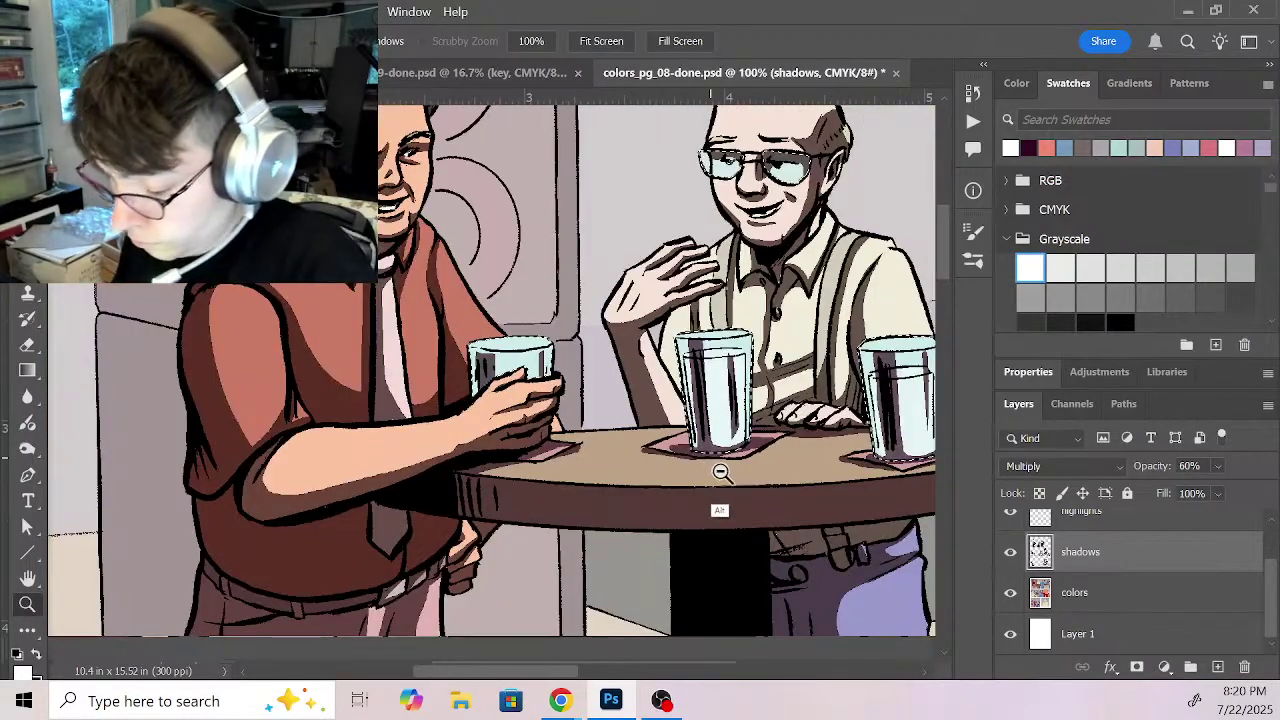
left_click(710, 458, "alt")
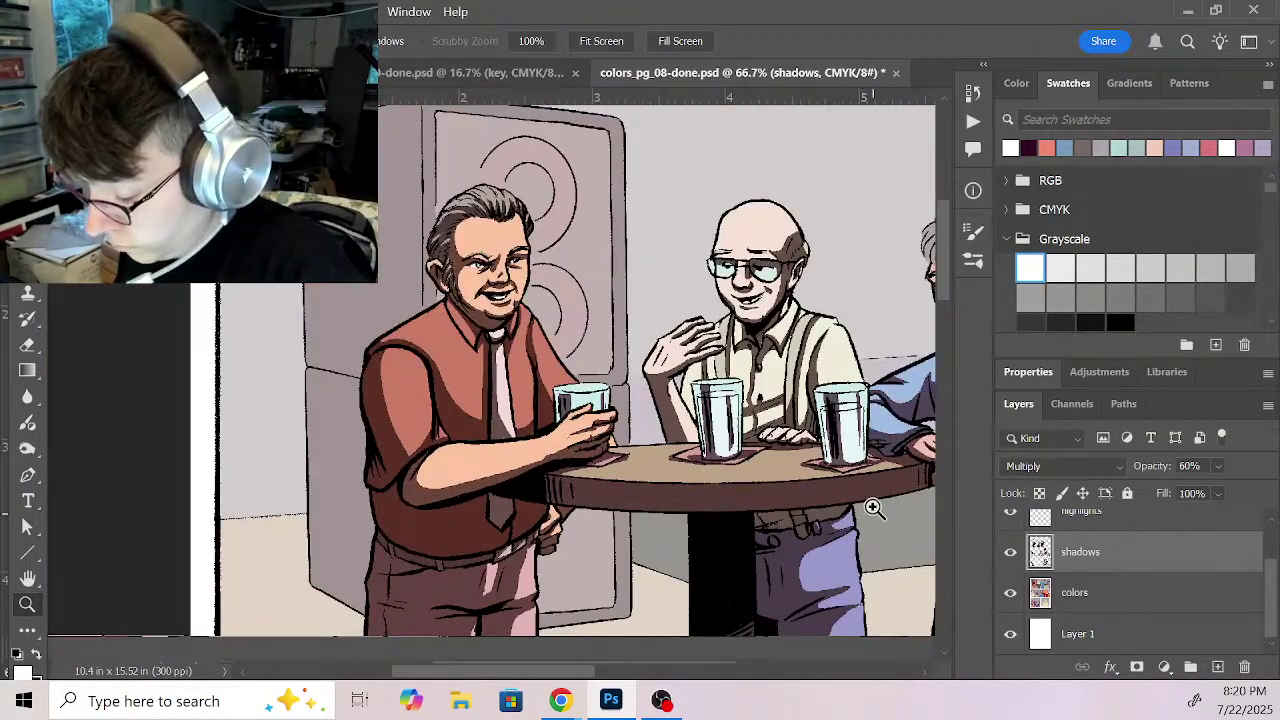
left_click_drag(873, 519, 807, 237)
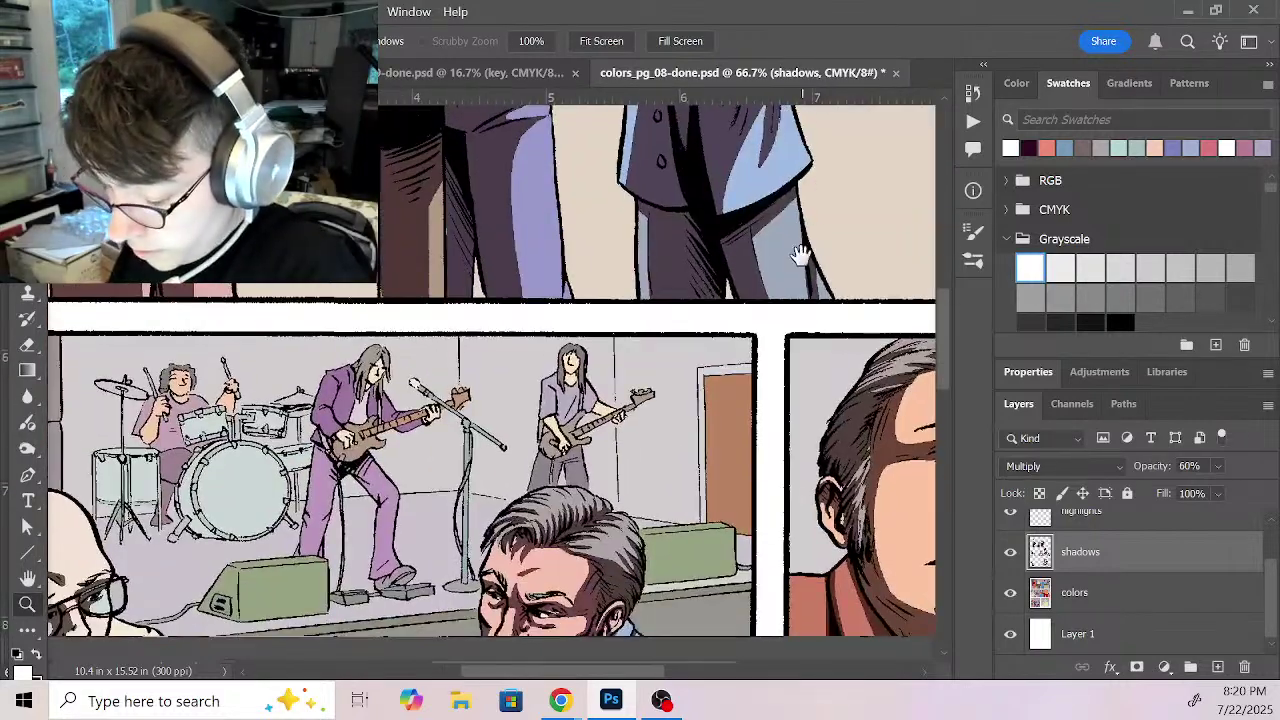
left_click_drag(766, 522, 821, 272)
left_click_drag(486, 400, 714, 248)
left_click(1126, 606)
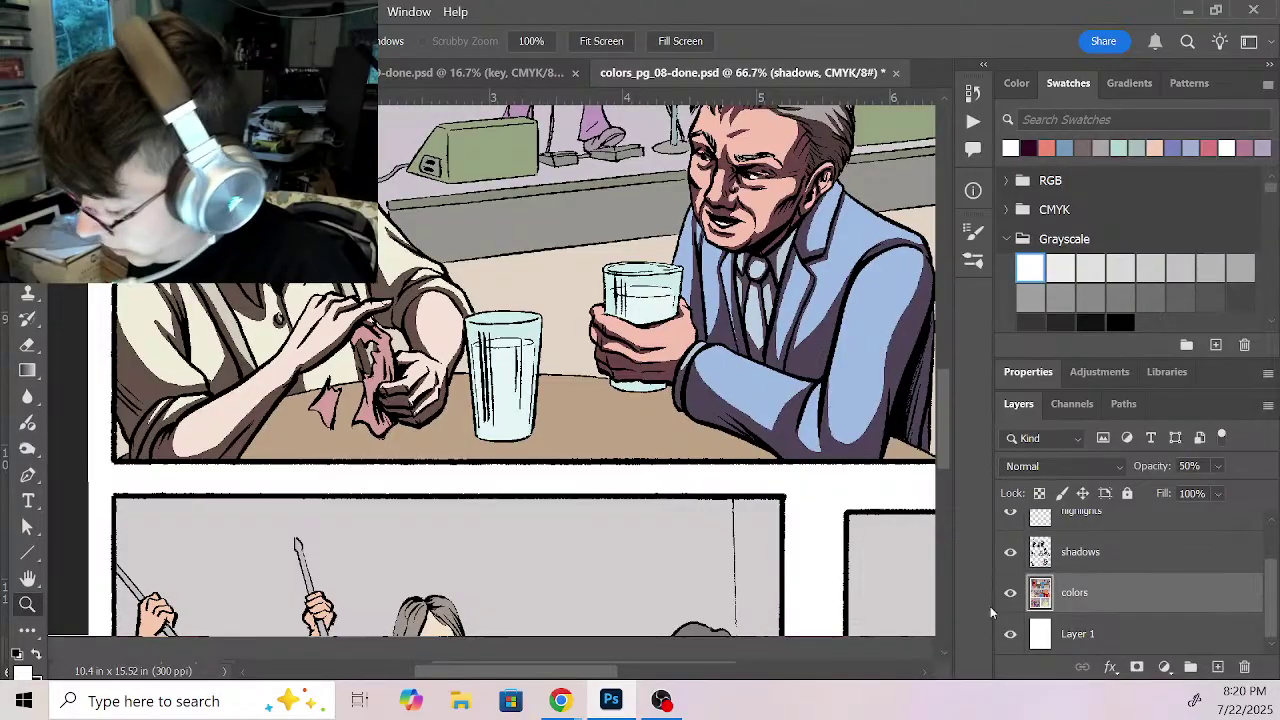
key("w")
left_click(668, 434)
left_click(1152, 553)
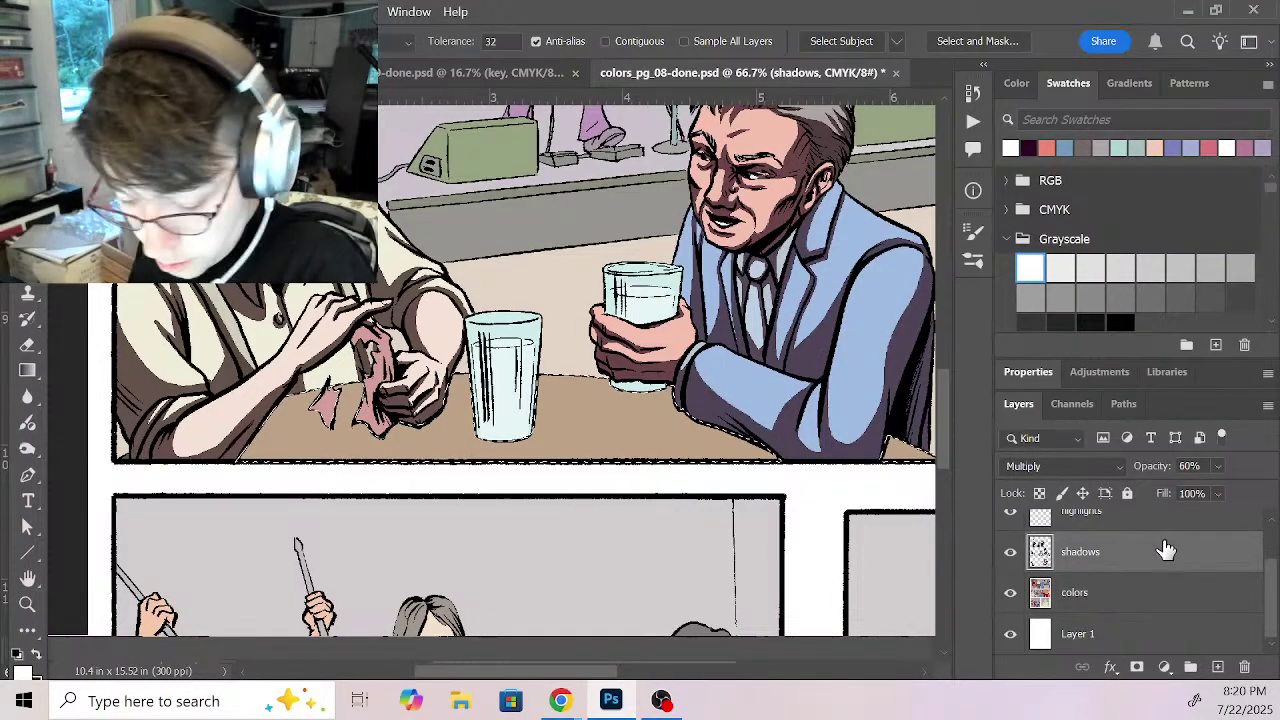
Step: Paint dark purple tabletop shadows beneath the torn napkin and the hand holding it, clearing the excess along the forearm with white
key("b")
key("x")
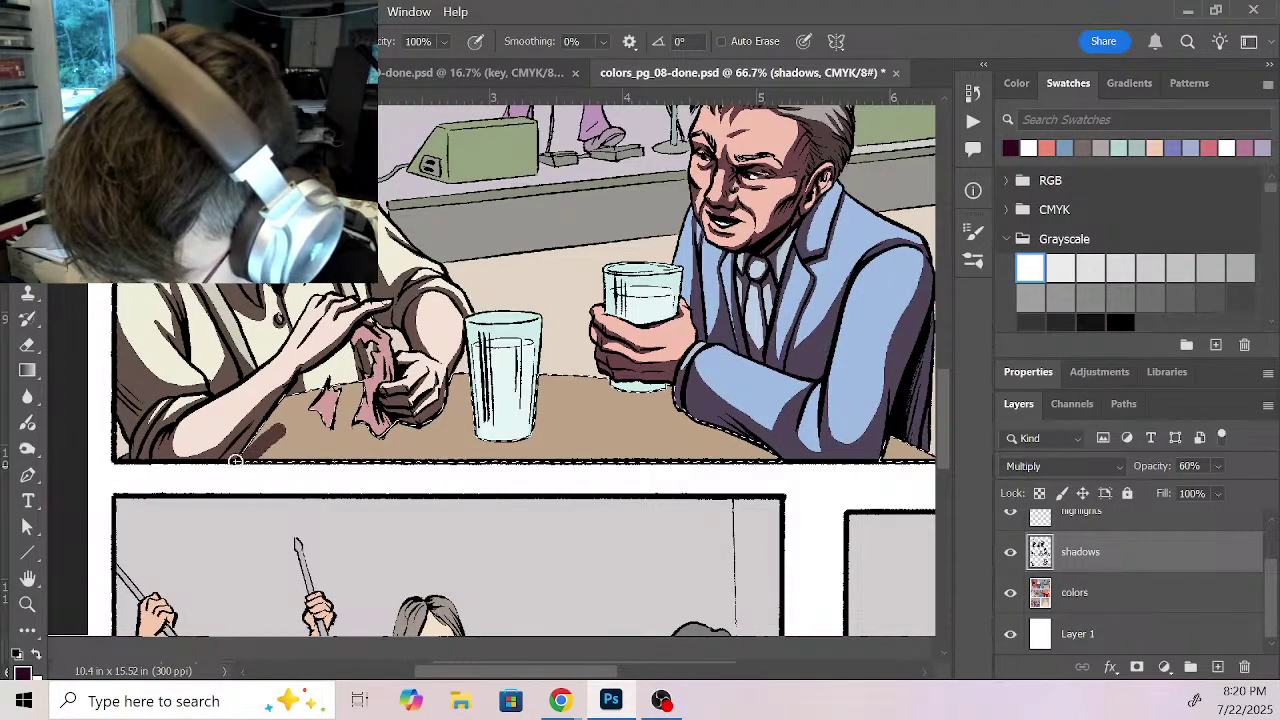
mouse_move(255, 434)
left_mouse_down()
mouse_move(312, 409)
mouse_move(273, 424)
mouse_move(258, 396)
mouse_move(273, 424)
mouse_move(244, 447)
mouse_move(312, 394)
left_mouse_up()
mouse_move(370, 430)
left_mouse_down()
mouse_move(410, 430)
mouse_move(446, 403)
mouse_move(458, 372)
mouse_move(408, 428)
mouse_move(380, 412)
left_mouse_up()
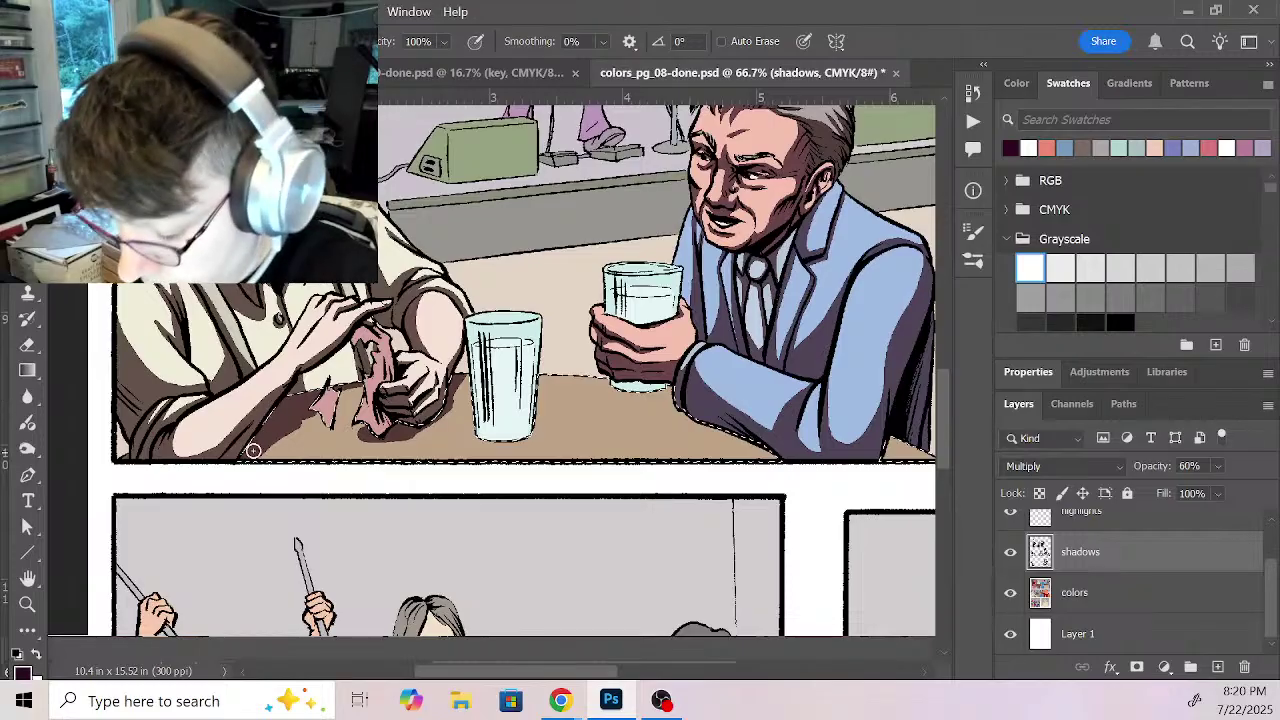
key("x")
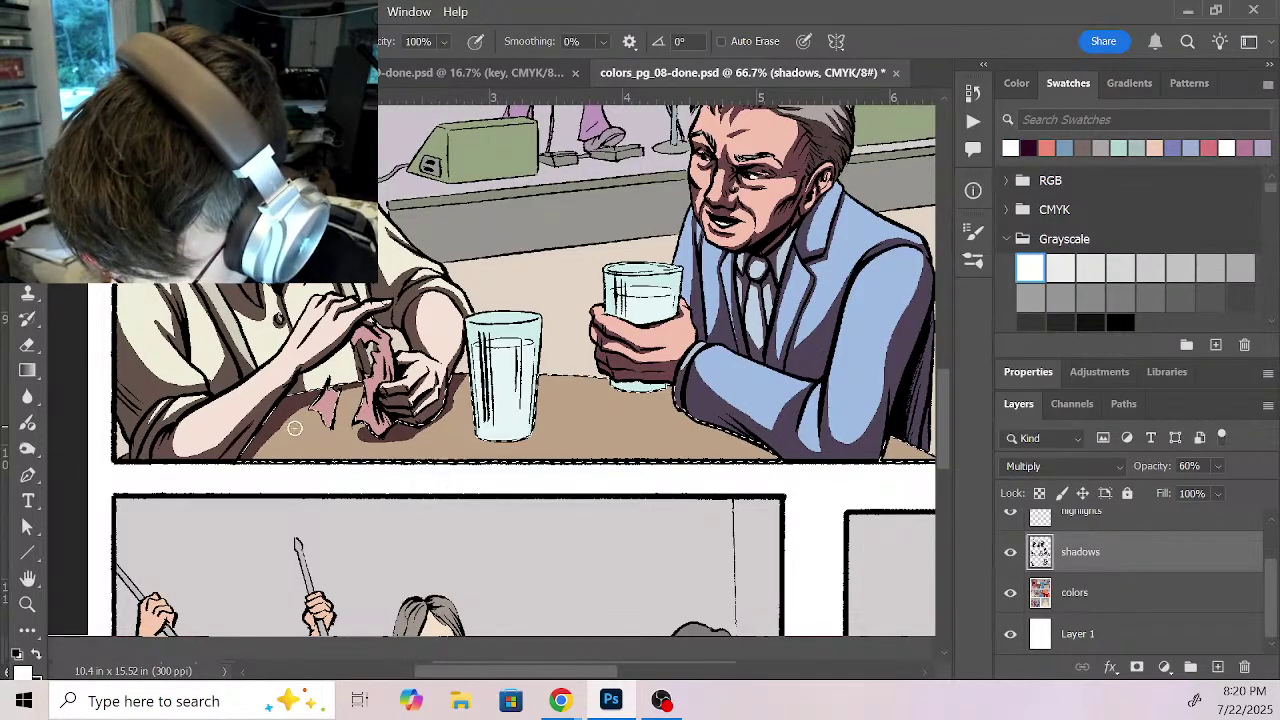
mouse_move(271, 413)
left_mouse_down()
mouse_move(239, 447)
mouse_move(341, 393)
mouse_move(394, 411)
left_mouse_up()
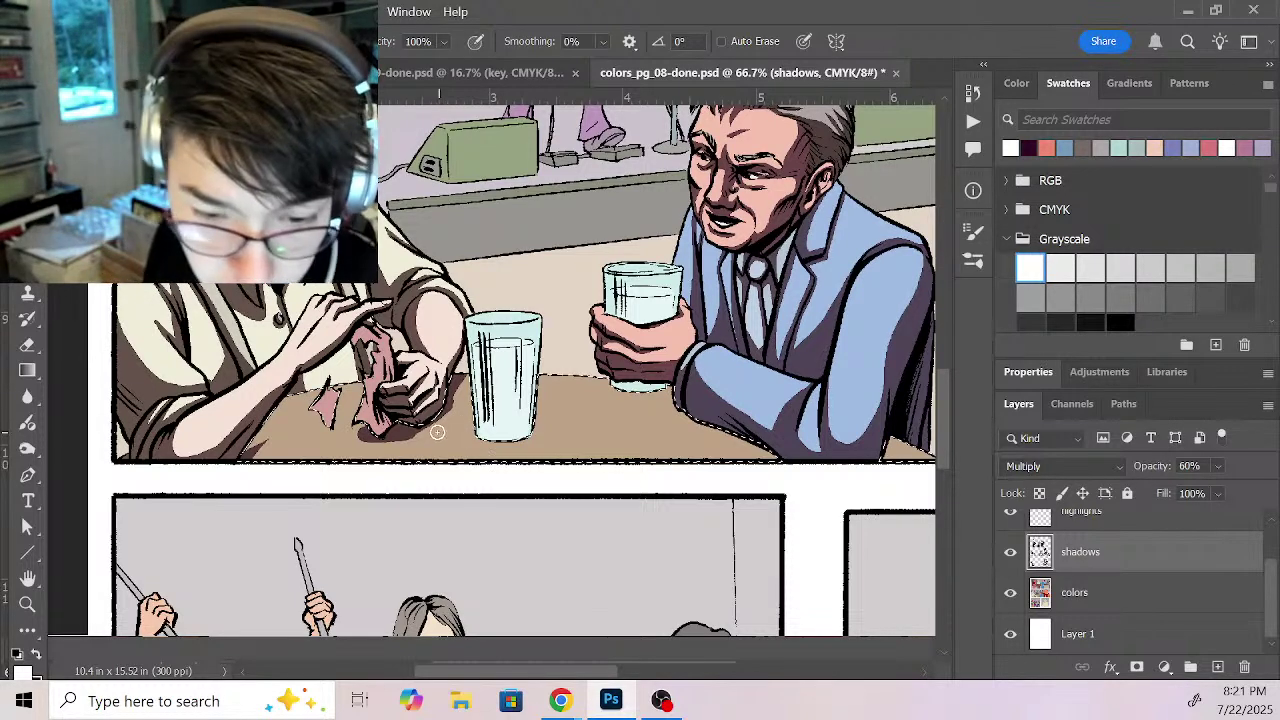
Step: Paint an elongated oval shadow in dark purple on the tabletop beside the cream-shirted man's forearm, and refine its edge with white
key("x")
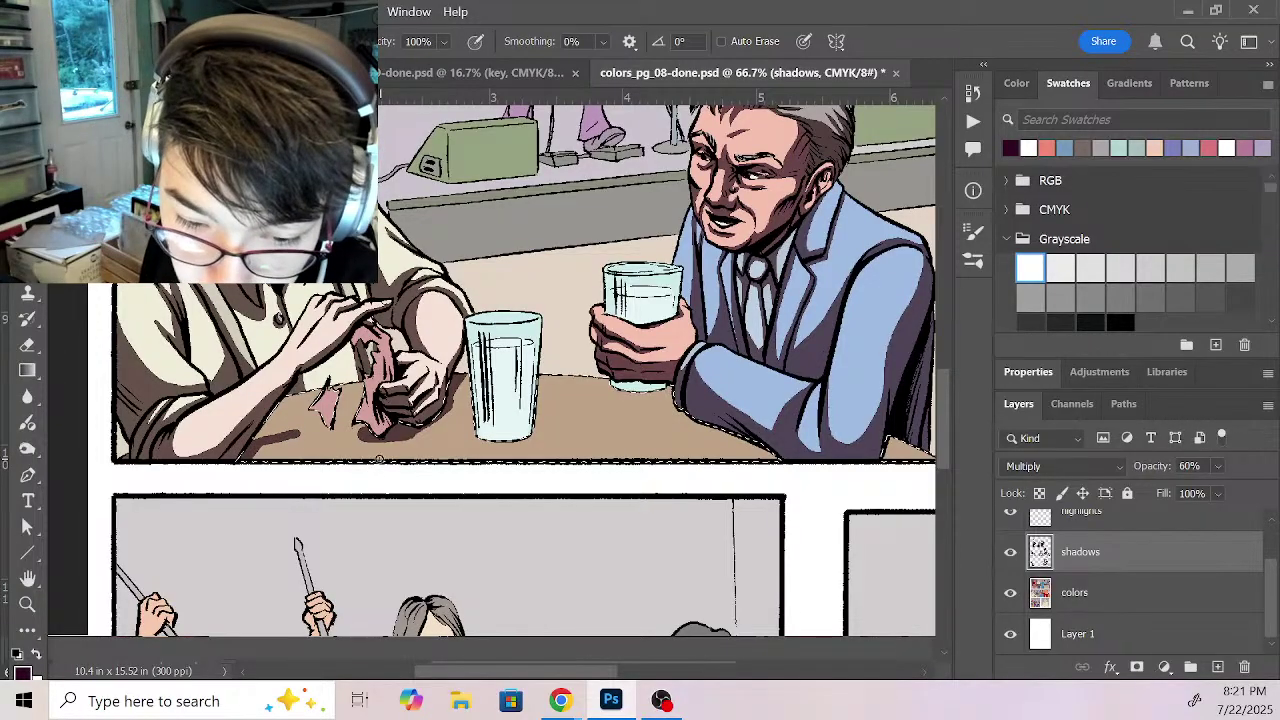
mouse_move(281, 436)
left_mouse_down()
mouse_move(337, 441)
mouse_move(304, 456)
mouse_move(328, 445)
mouse_move(268, 447)
mouse_move(347, 444)
left_mouse_up()
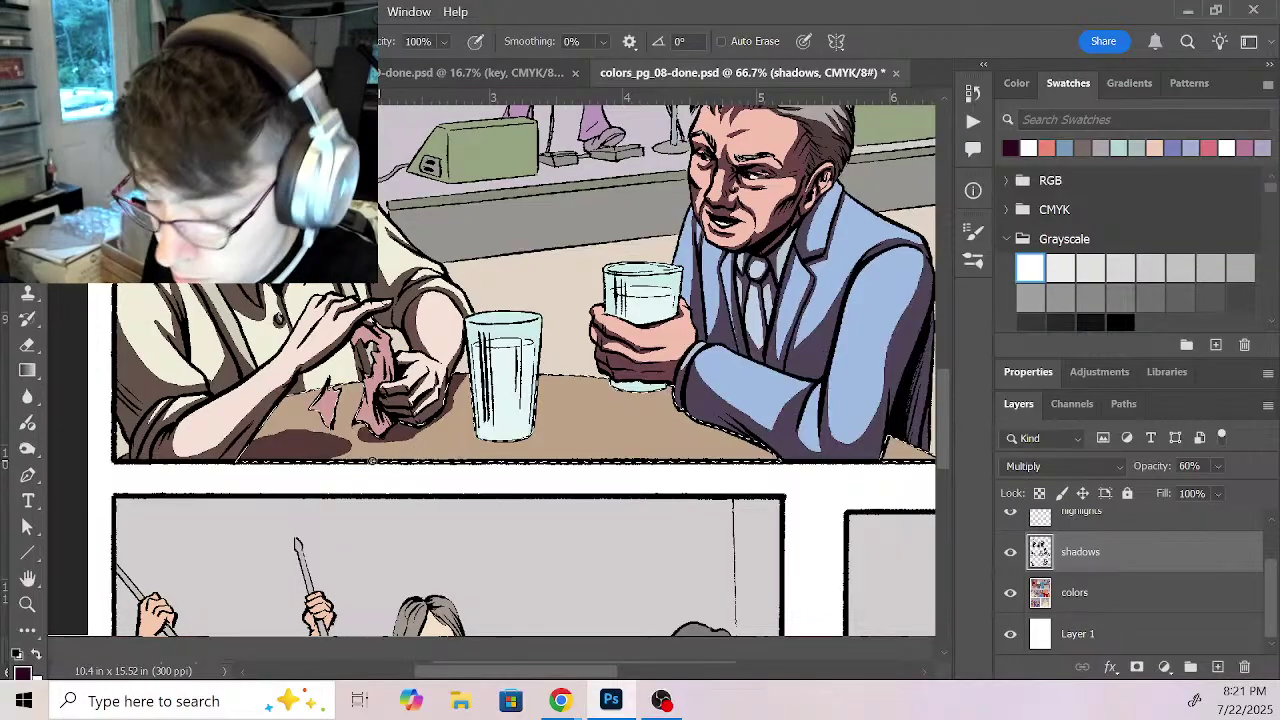
key("x")
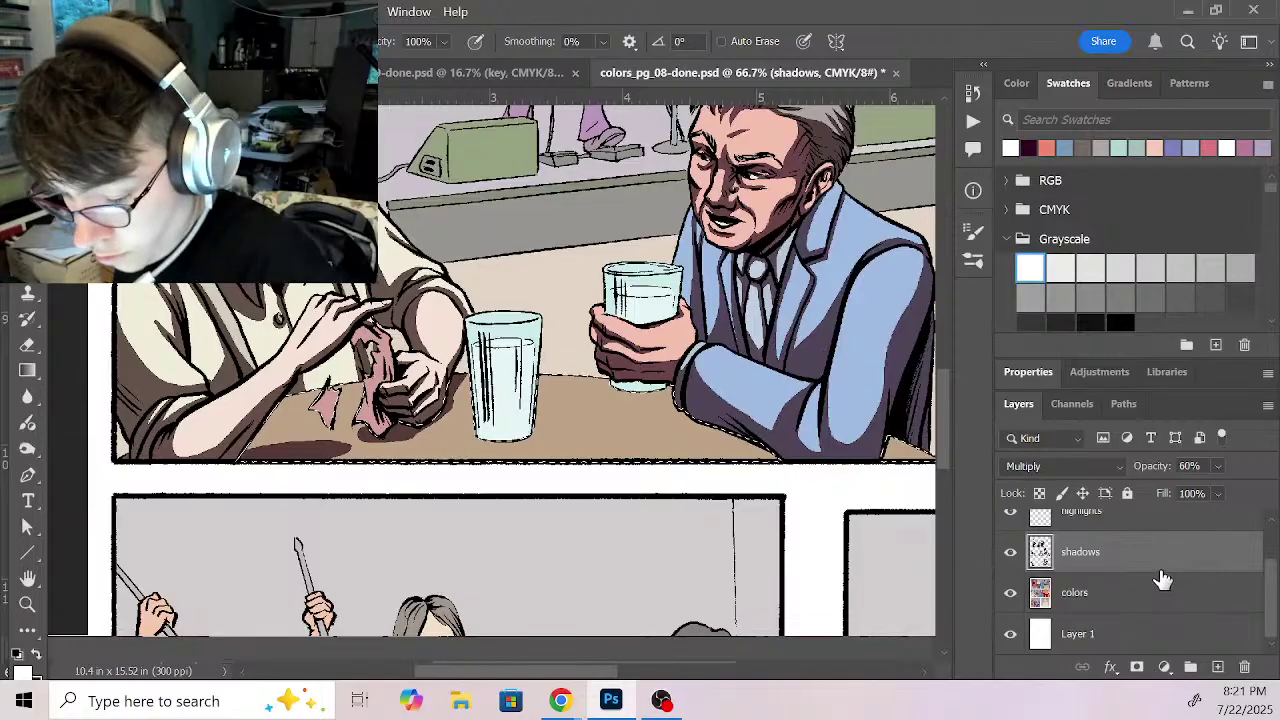
Step: Paint dark purple tabletop shadows under the standing glass, the held glass and the blue jacket's sleeve, and clear the selection
key("x")
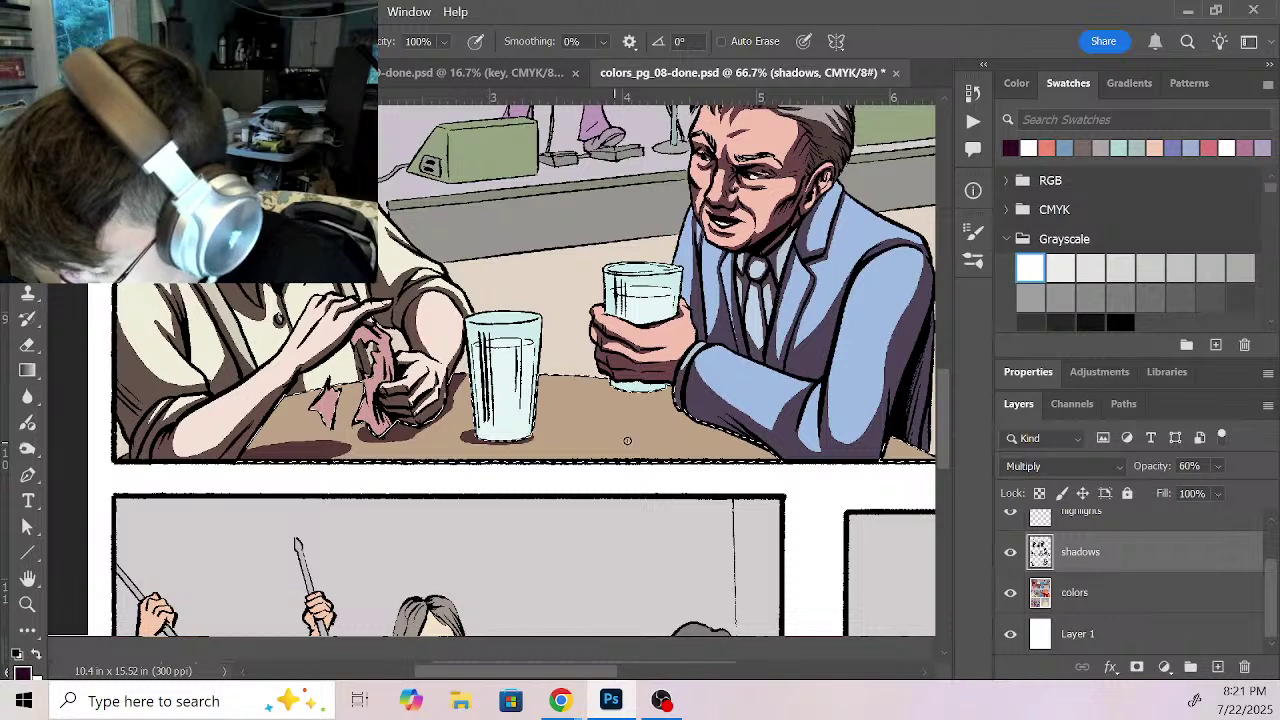
mouse_move(682, 407)
left_mouse_down()
mouse_move(621, 409)
mouse_move(617, 422)
mouse_move(715, 427)
mouse_move(662, 415)
mouse_move(690, 412)
mouse_move(610, 420)
mouse_move(722, 428)
mouse_move(624, 420)
mouse_move(771, 452)
left_mouse_up()
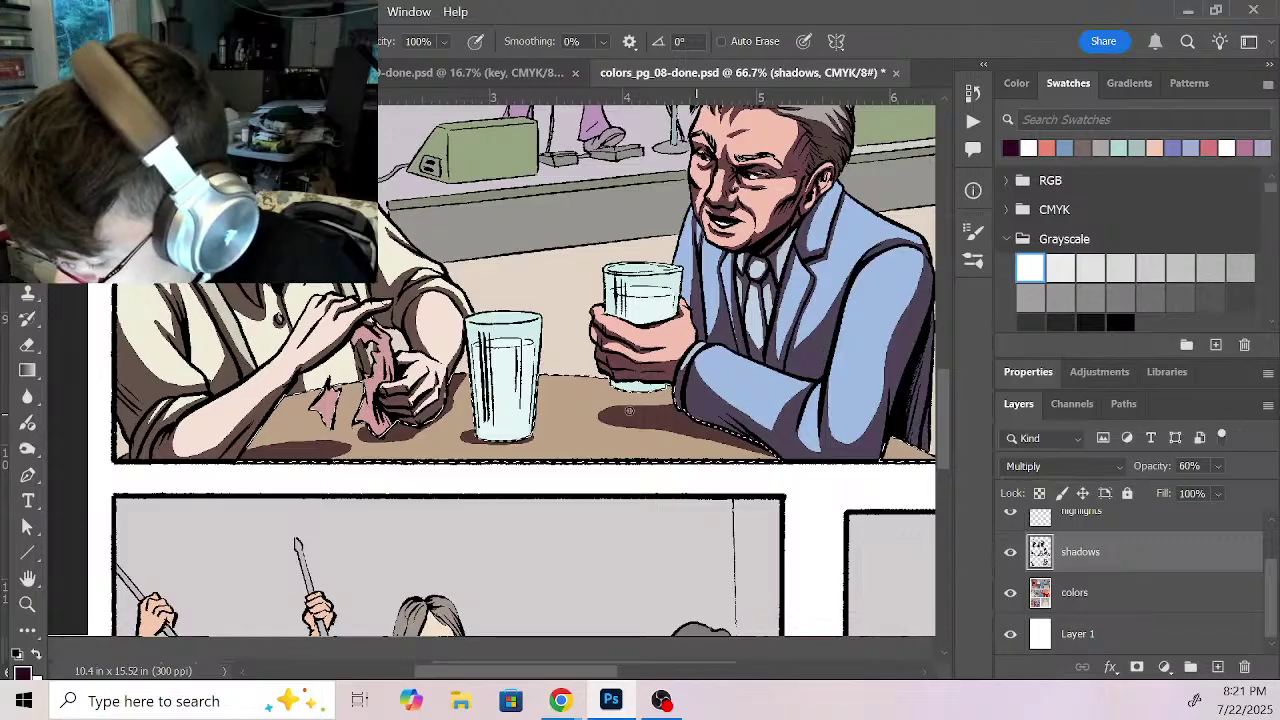
left_click_drag(670, 430, 773, 455)
left_click_drag(887, 459, 905, 450)
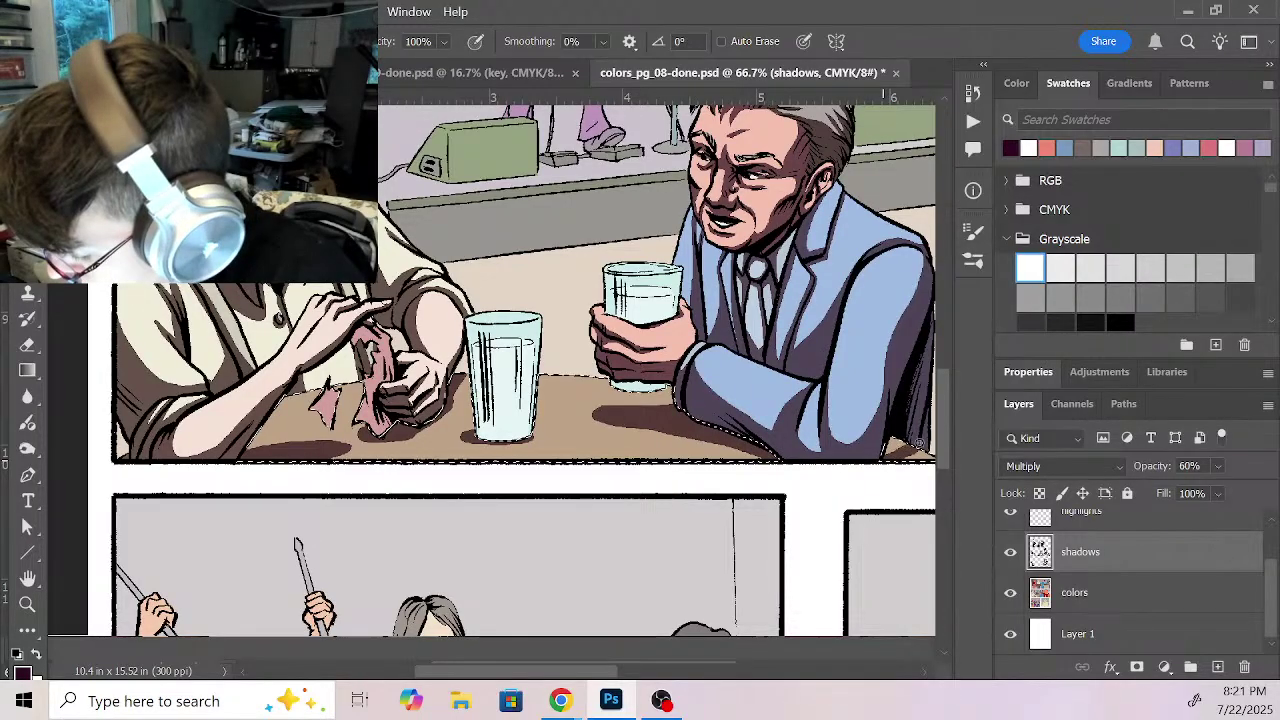
left_click_drag(851, 520, 782, 508)
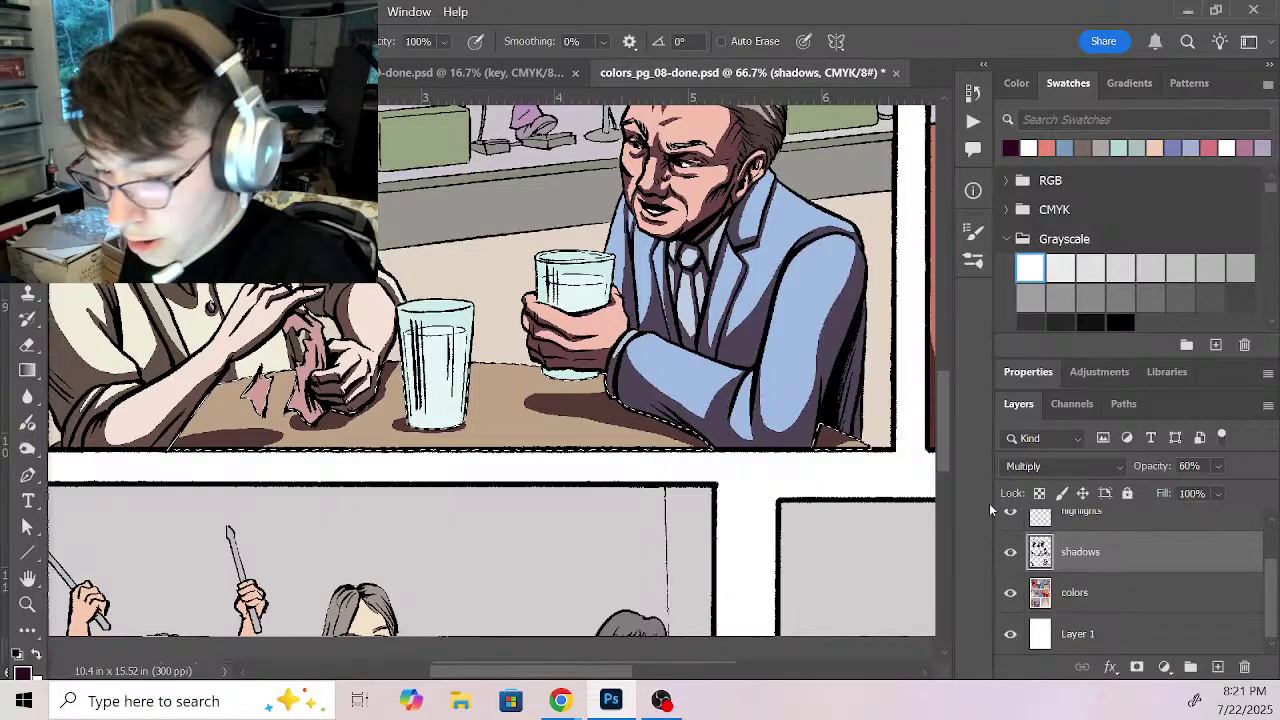
key("ctrl+d")
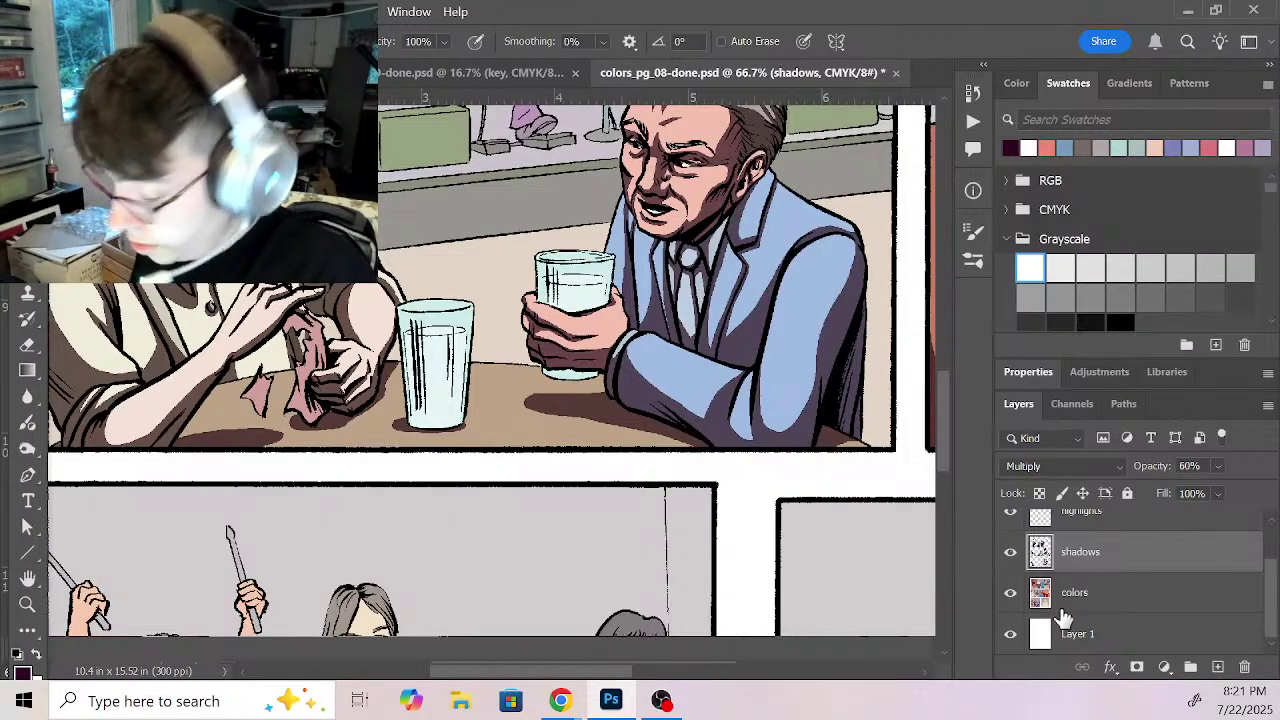
Step: Select the torn pink napkin pieces by colour on the colors layer, and shade them in dark purple on the shadows layer
left_click(1122, 598)
key("z")
left_click(326, 370)
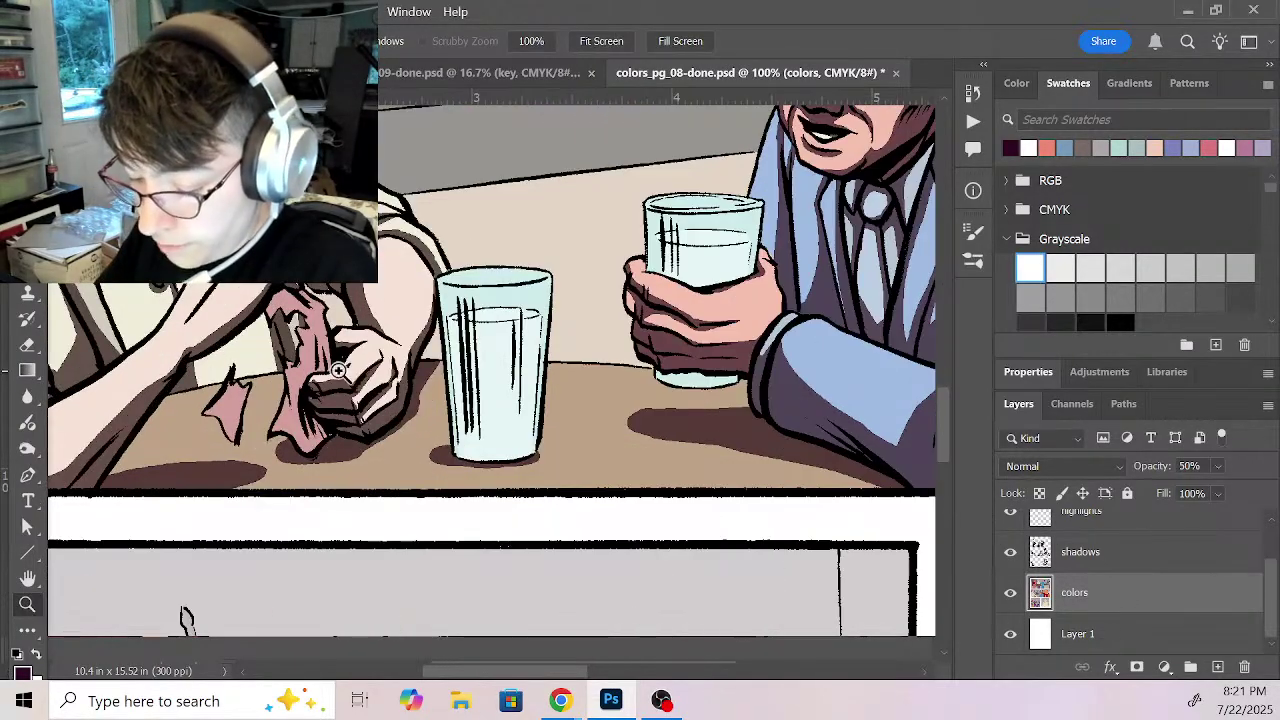
key("w")
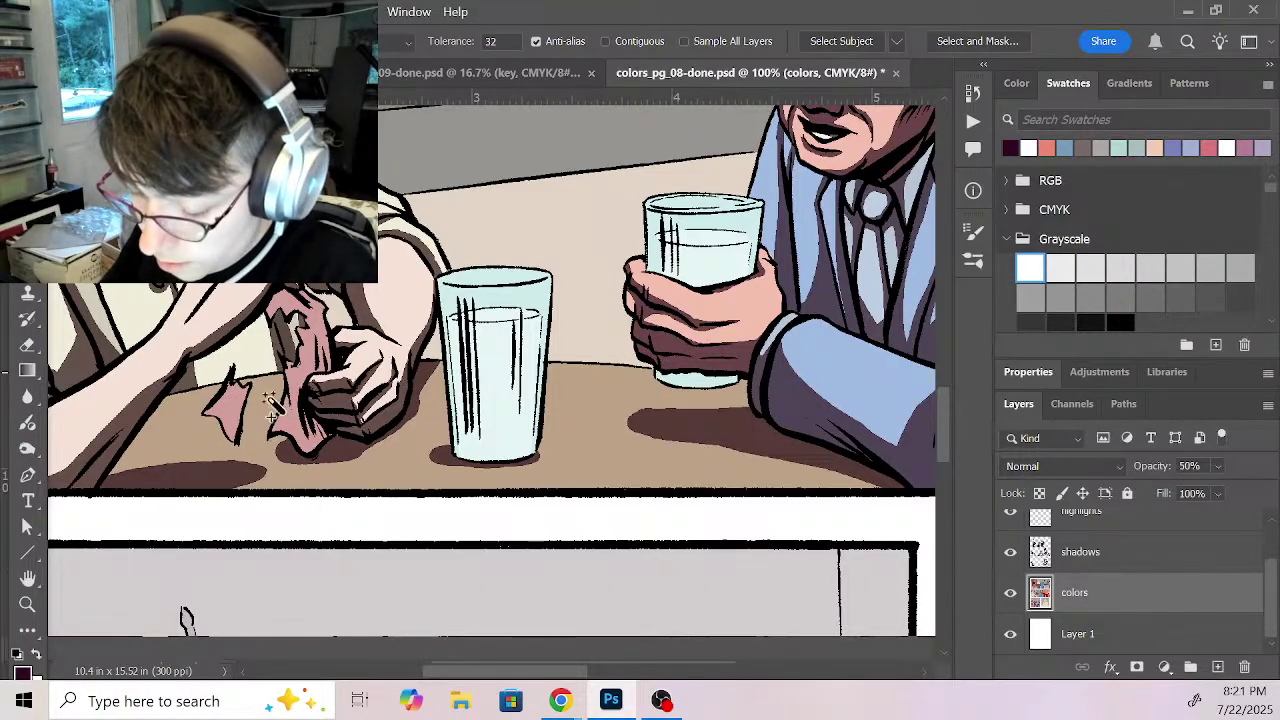
left_click(265, 415)
scroll(410, 598, "left", 3)
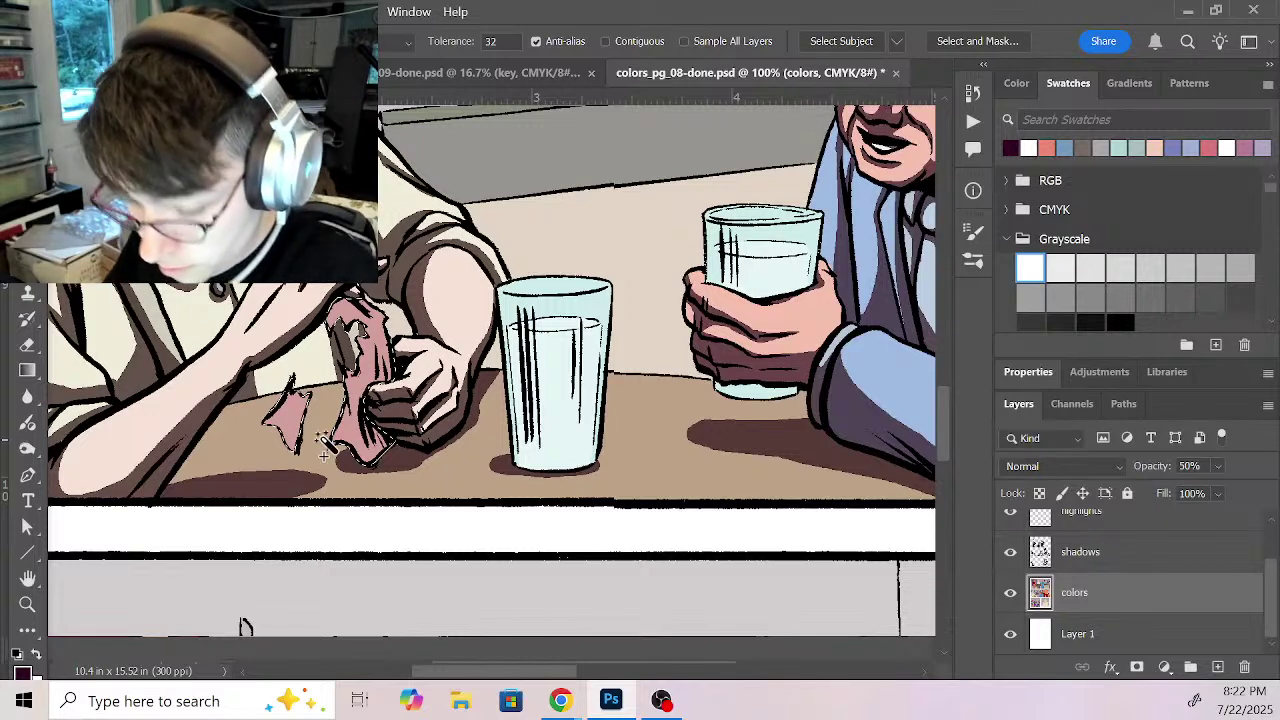
key("b")
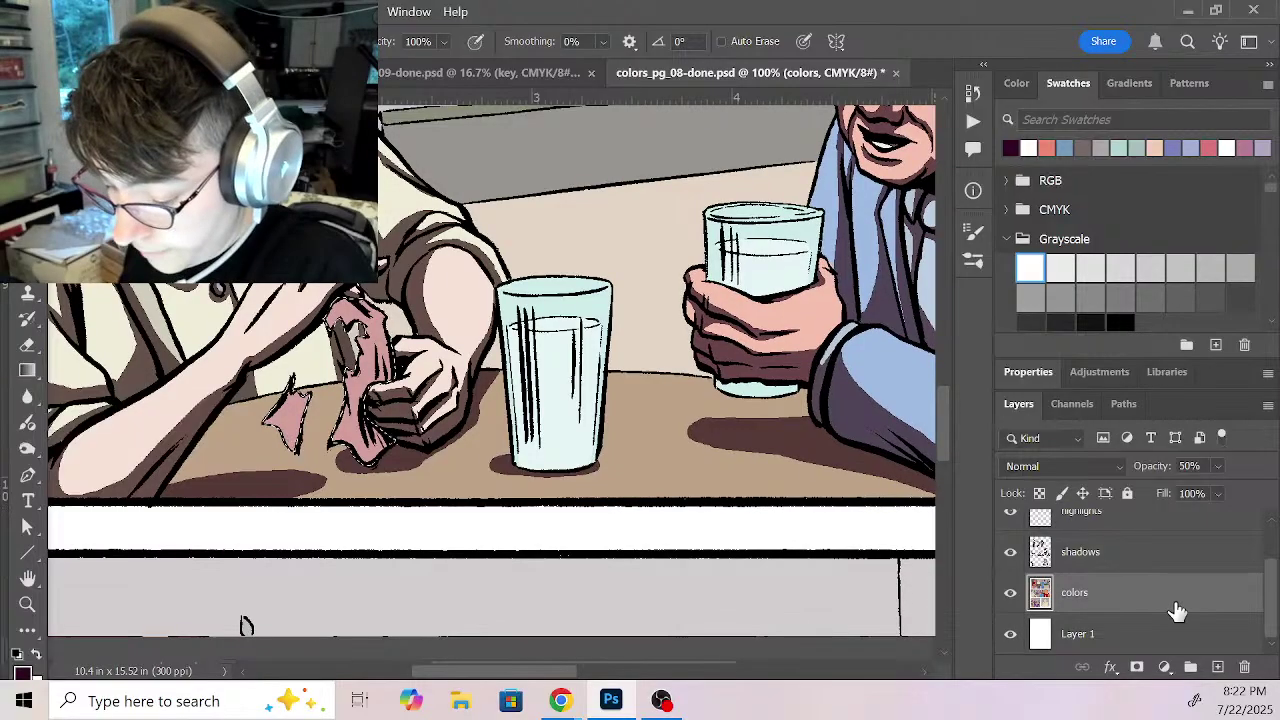
left_click(1090, 552)
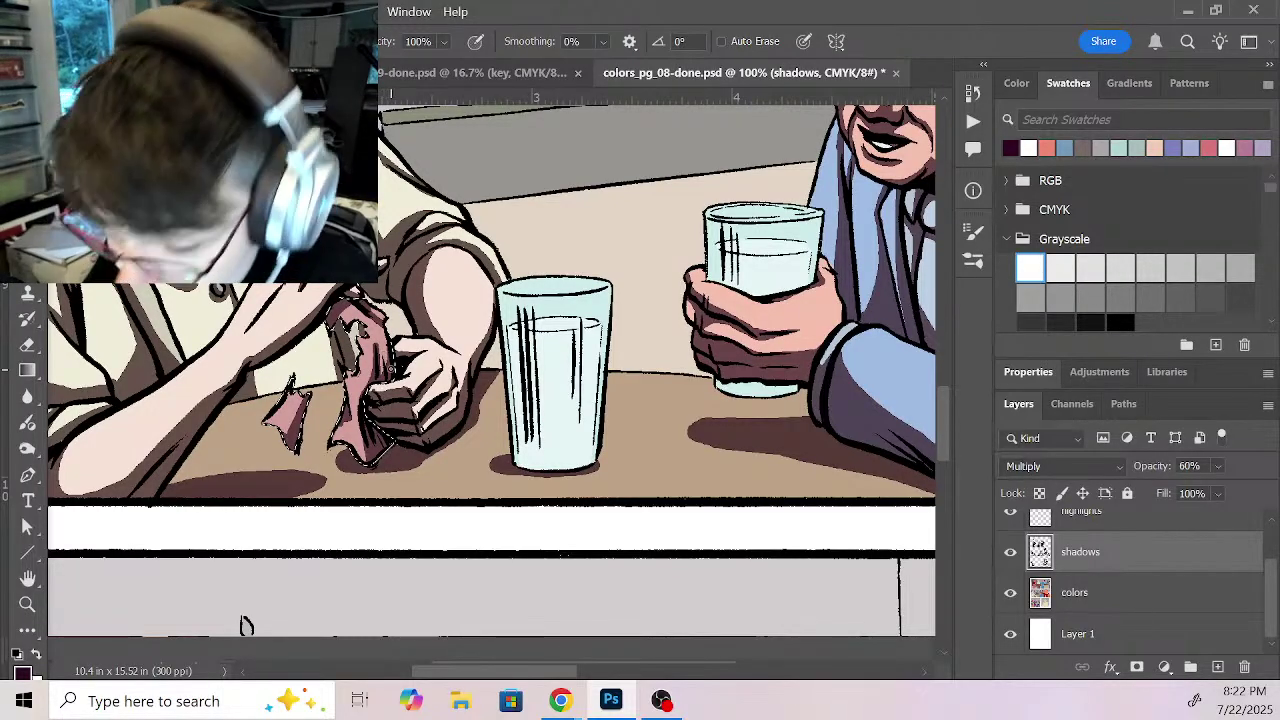
key("x")
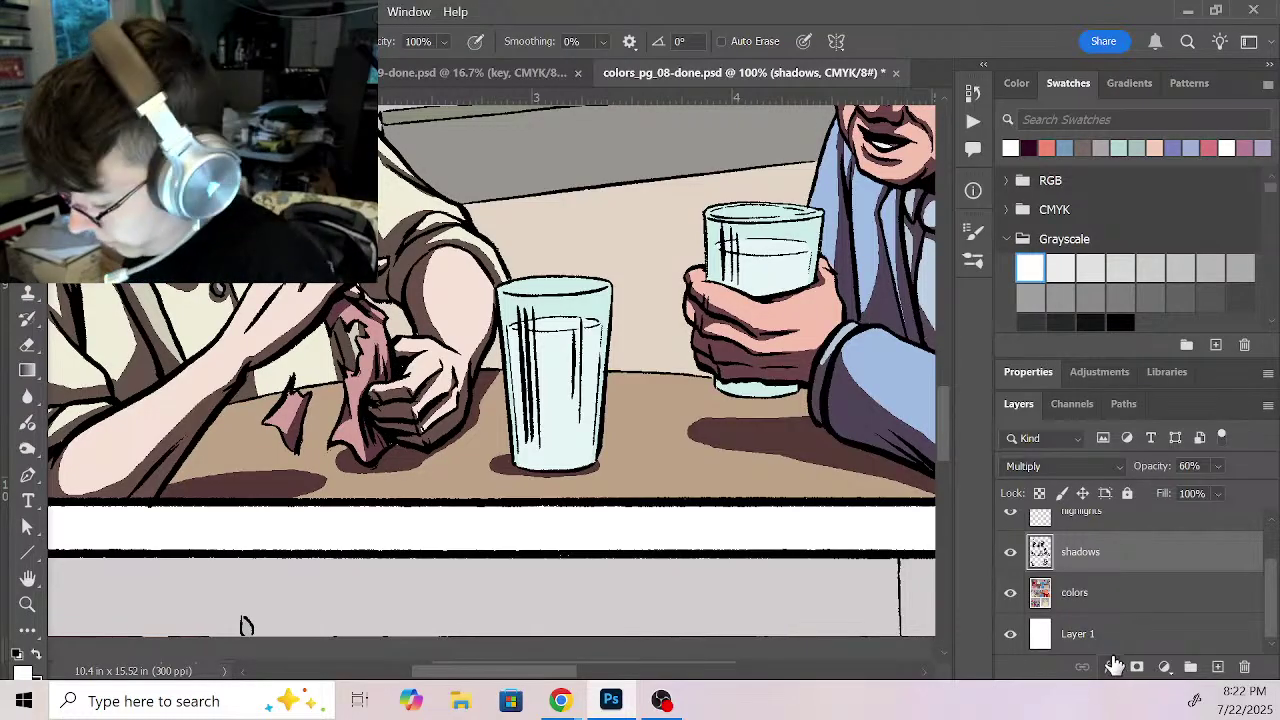
Step: Select the two pale blue glasses by colour on the colors layer, and make the shadows layer active again
left_click(1124, 595)
key("w")
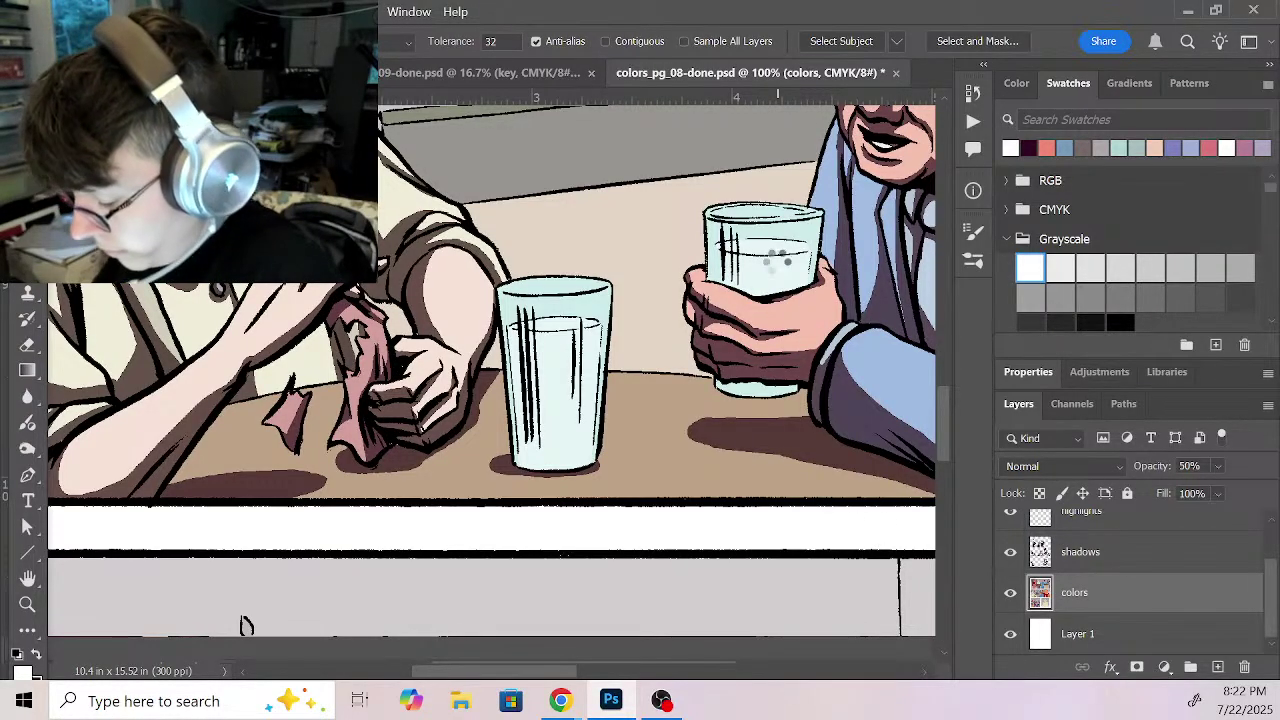
left_click(1134, 562)
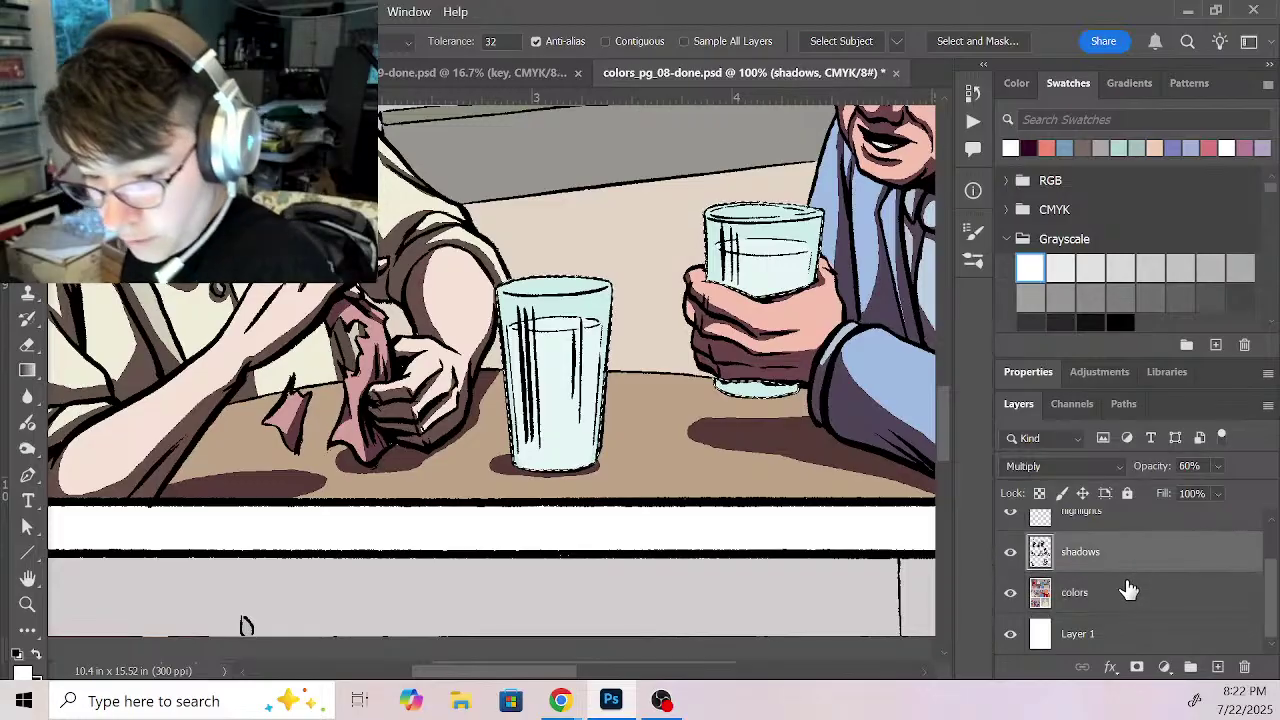
Step: Paint dark purple vertical bands and base shading on the standing glass between the two seated men
key("b")
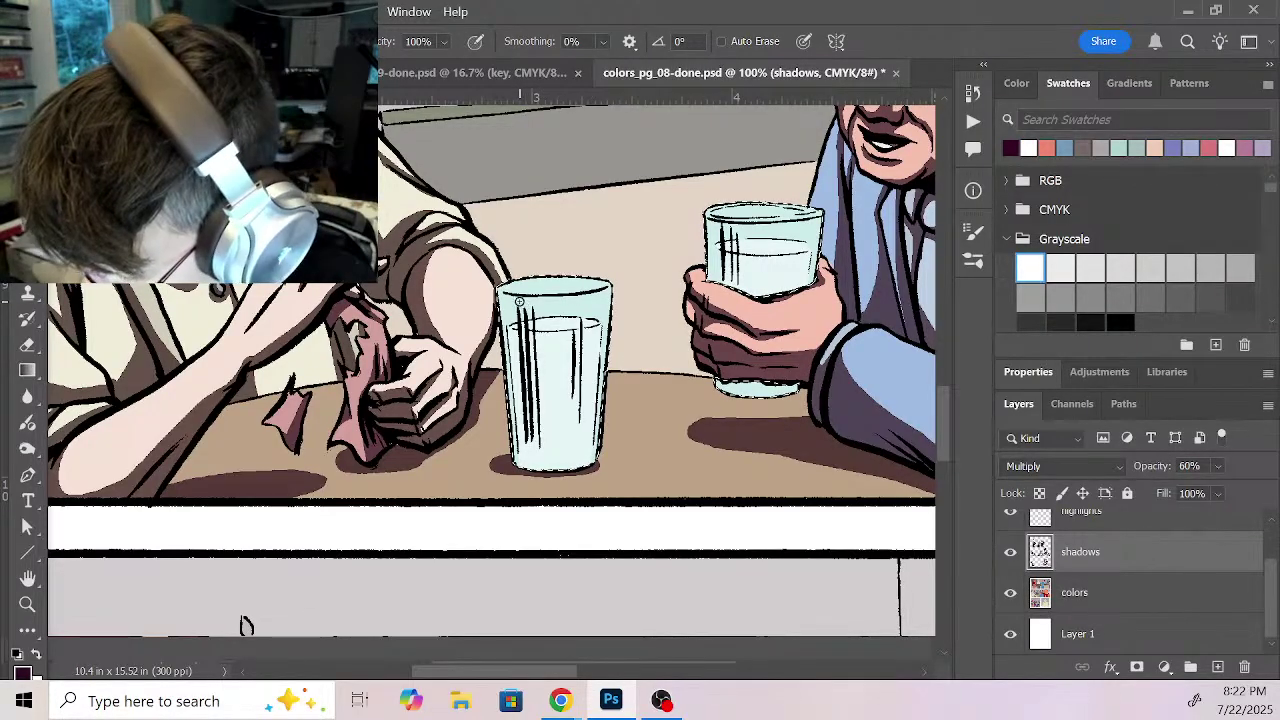
mouse_move(524, 303)
left_mouse_down()
mouse_move(525, 451)
mouse_move(528, 463)
mouse_move(526, 317)
mouse_move(532, 390)
mouse_move(537, 306)
mouse_move(544, 467)
mouse_move(529, 348)
mouse_move(523, 470)
mouse_move(539, 457)
mouse_move(605, 457)
left_mouse_up()
left_click_drag(574, 306, 578, 422)
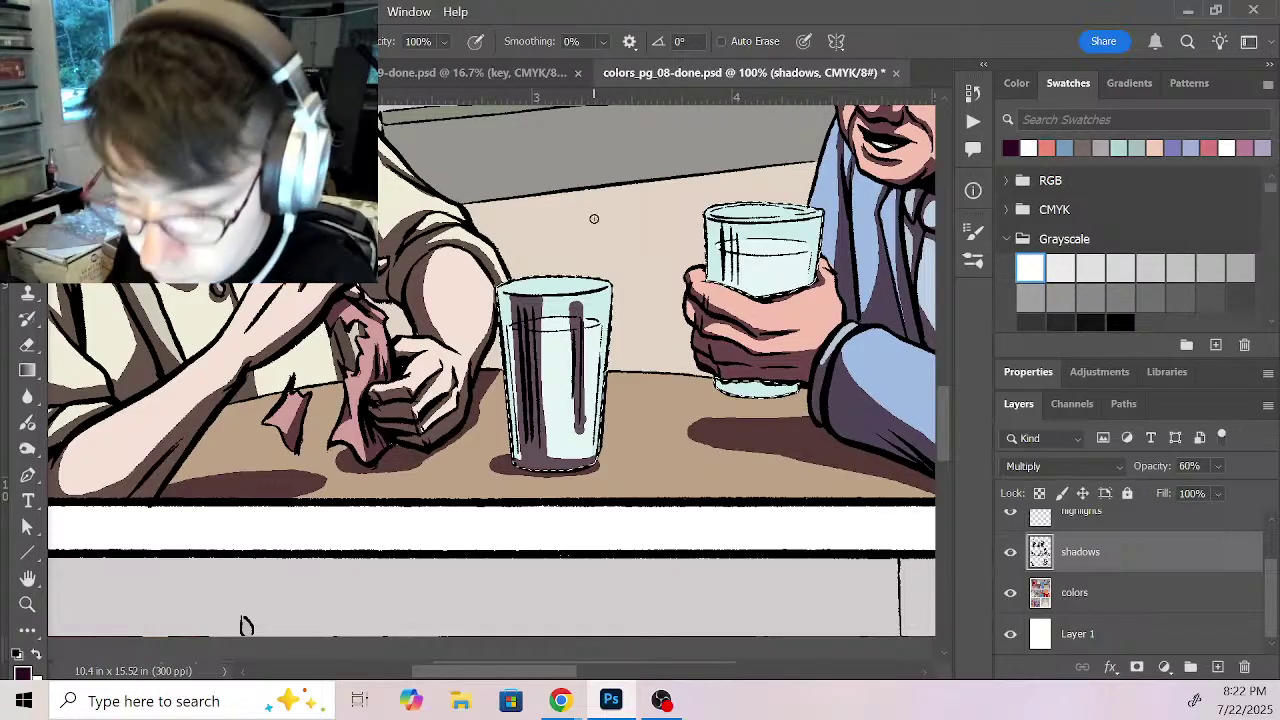
Step: Trim the shadow bands on the standing glass with white, tapering the narrow band towards the base
key("x")
left_click_drag(542, 298, 545, 343)
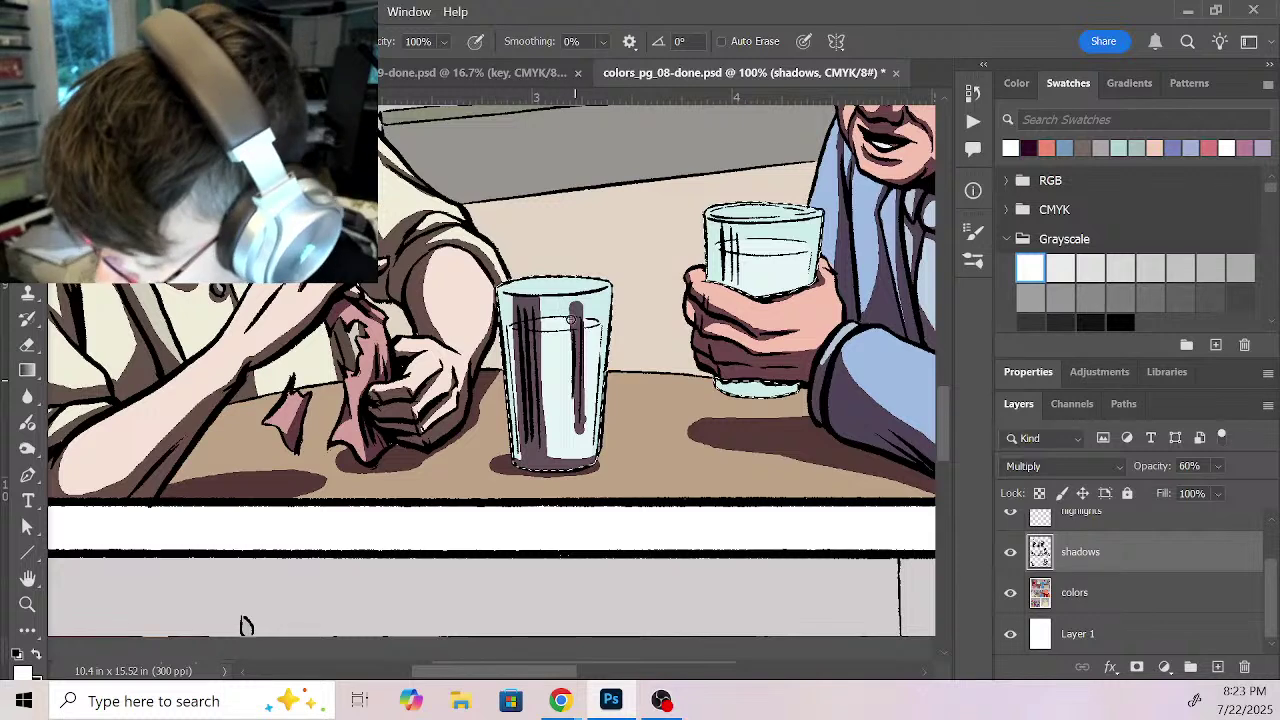
left_click_drag(587, 397, 585, 446)
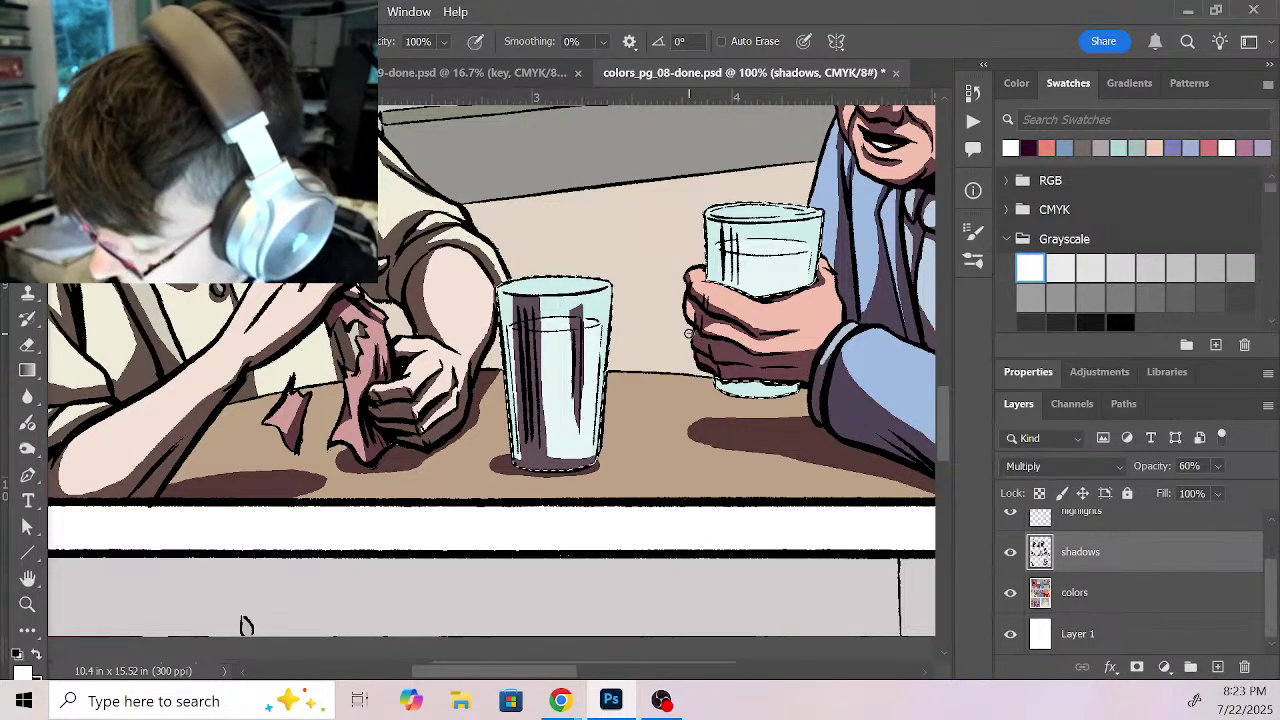
Step: Paint dark purple vertical bands and base shading on the glass held by the man in blue, and clear the selection
key("x")
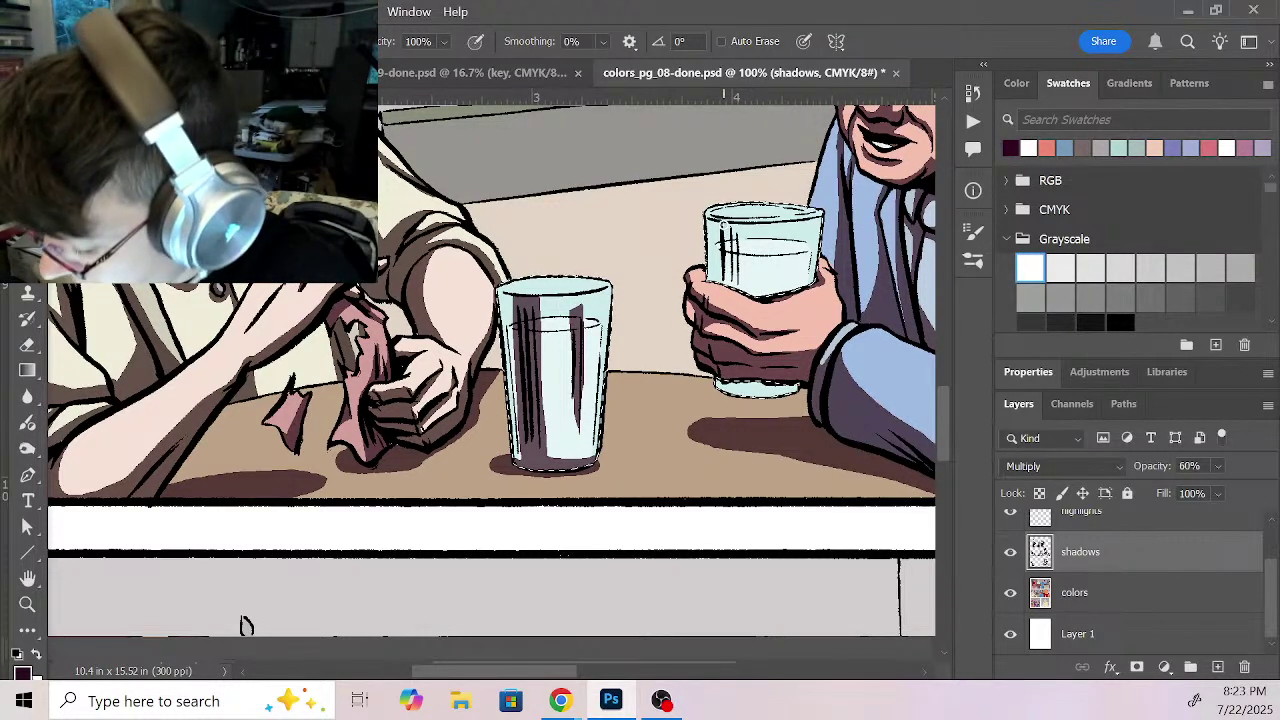
left_click_drag(738, 228, 738, 287)
left_click_drag(723, 222, 728, 288)
left_click_drag(718, 380, 795, 388)
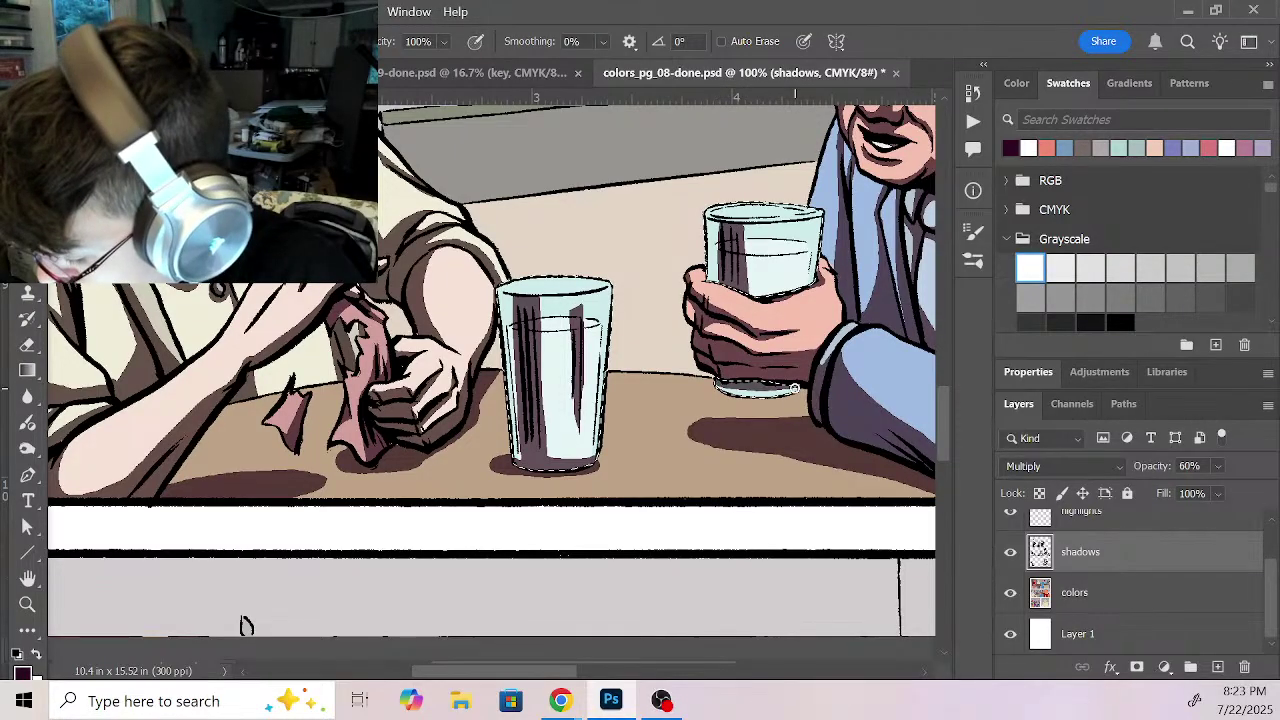
left_click_drag(717, 386, 812, 383)
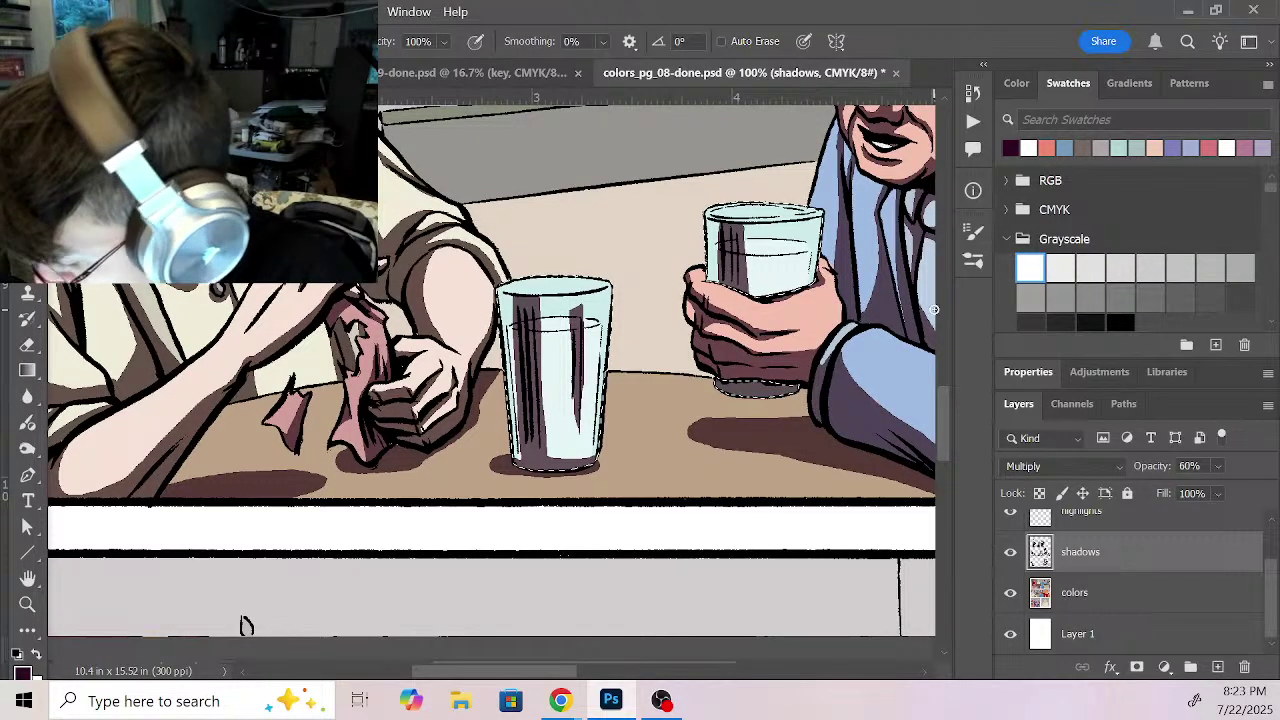
left_click_drag(795, 235, 791, 295)
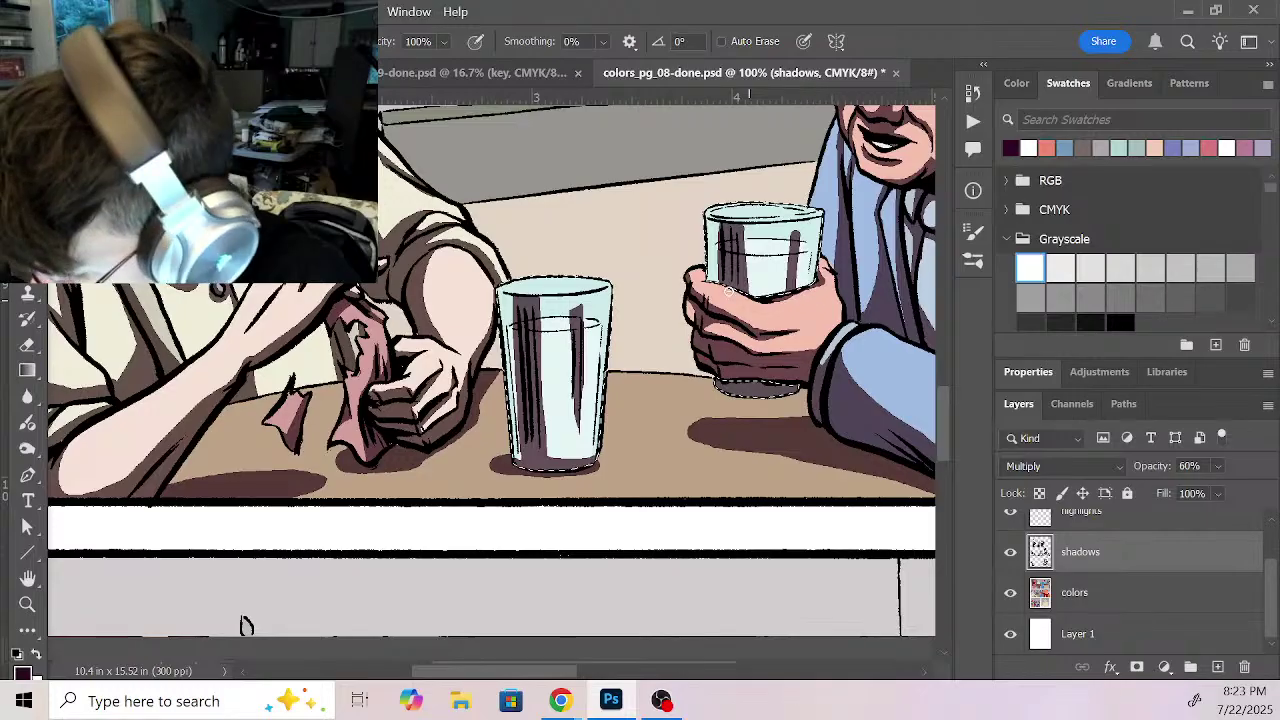
key("x")
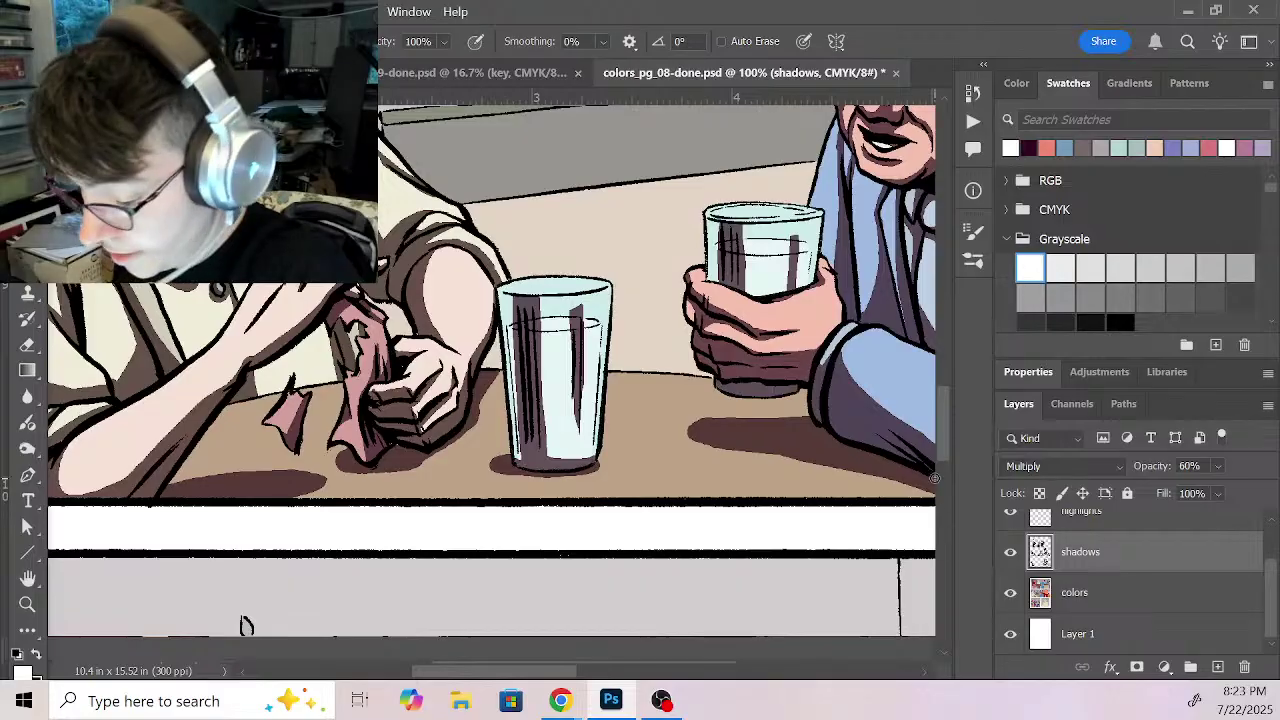
Step: Look over the lower panels and the End Times booklet panel for areas still lacking shadows
key("z")
left_click(768, 447, "alt")
left_click(833, 496, "alt")
left_click_drag(831, 491, 557, 437)
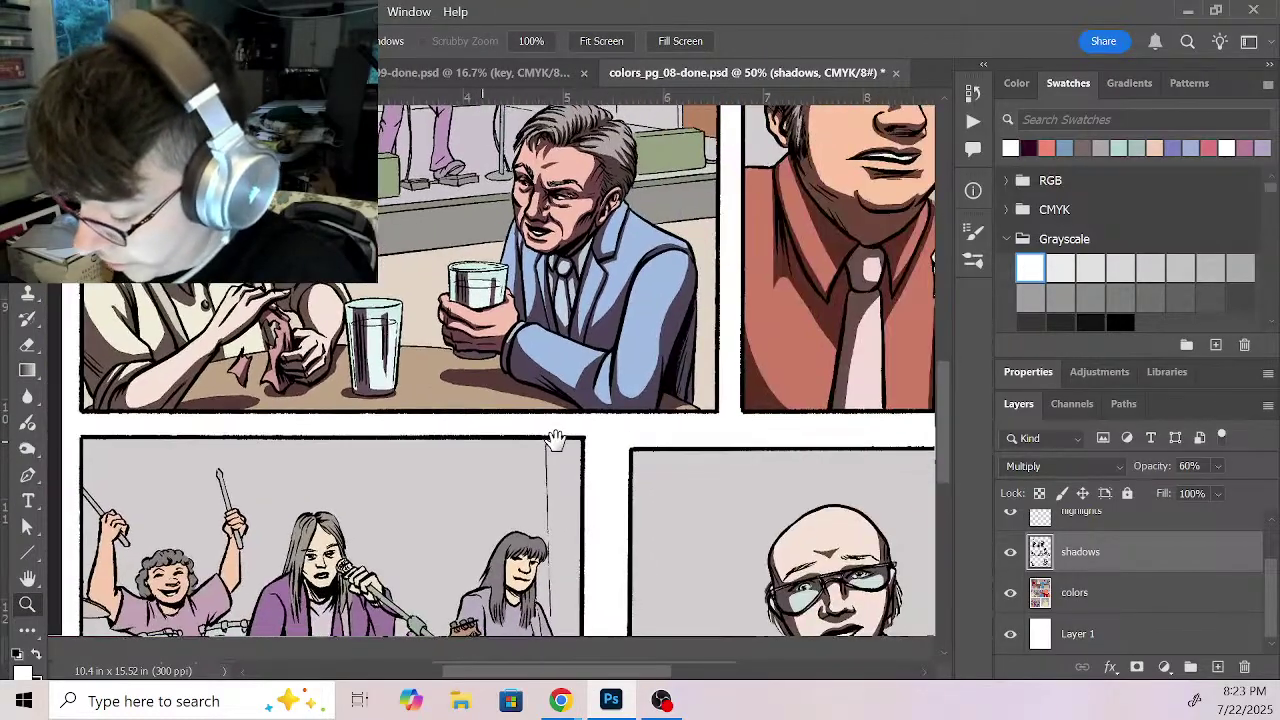
left_click_drag(640, 486, 735, 281)
left_click_drag(796, 478, 784, 309)
left_click_drag(803, 409, 447, 483)
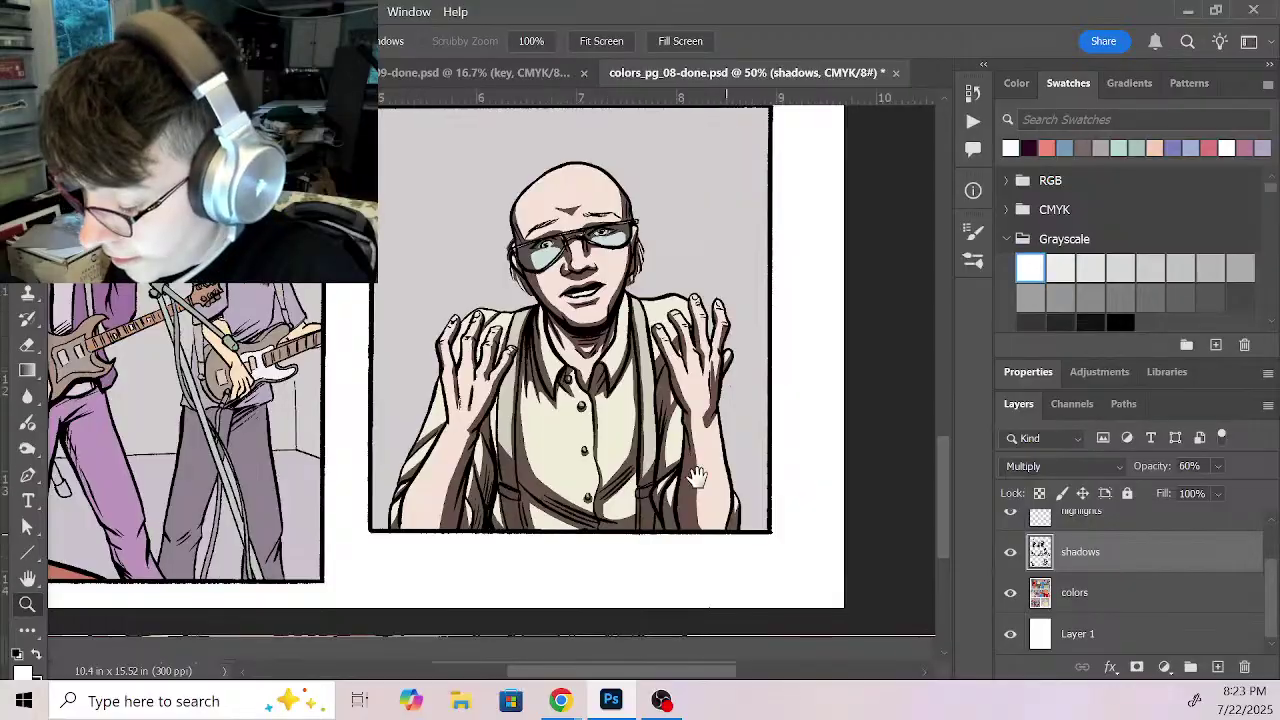
left_click_drag(596, 357, 746, 551)
left_click_drag(695, 479, 486, 486)
left_click_drag(782, 349, 766, 441)
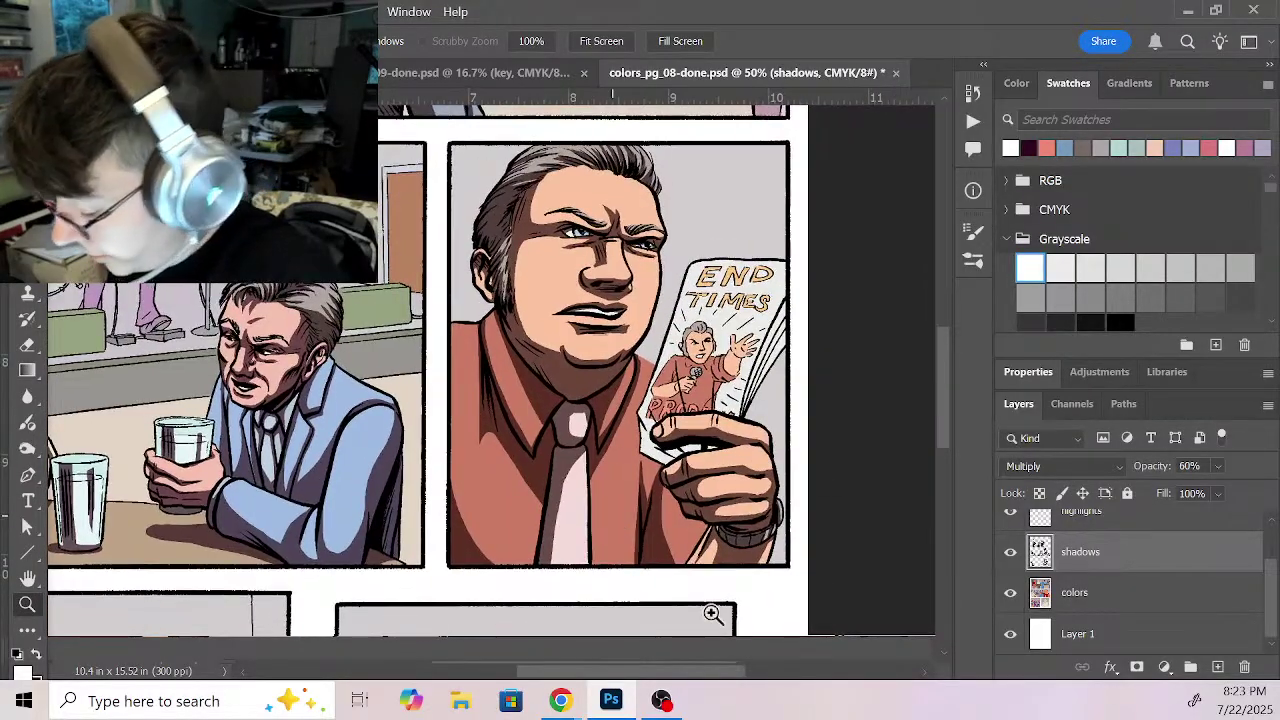
Step: Select the entire End Times booklet on the colors layer, including its cover artwork, and return to the shadows layer with dark purple as the paint colour
left_click(1105, 603)
key("w")
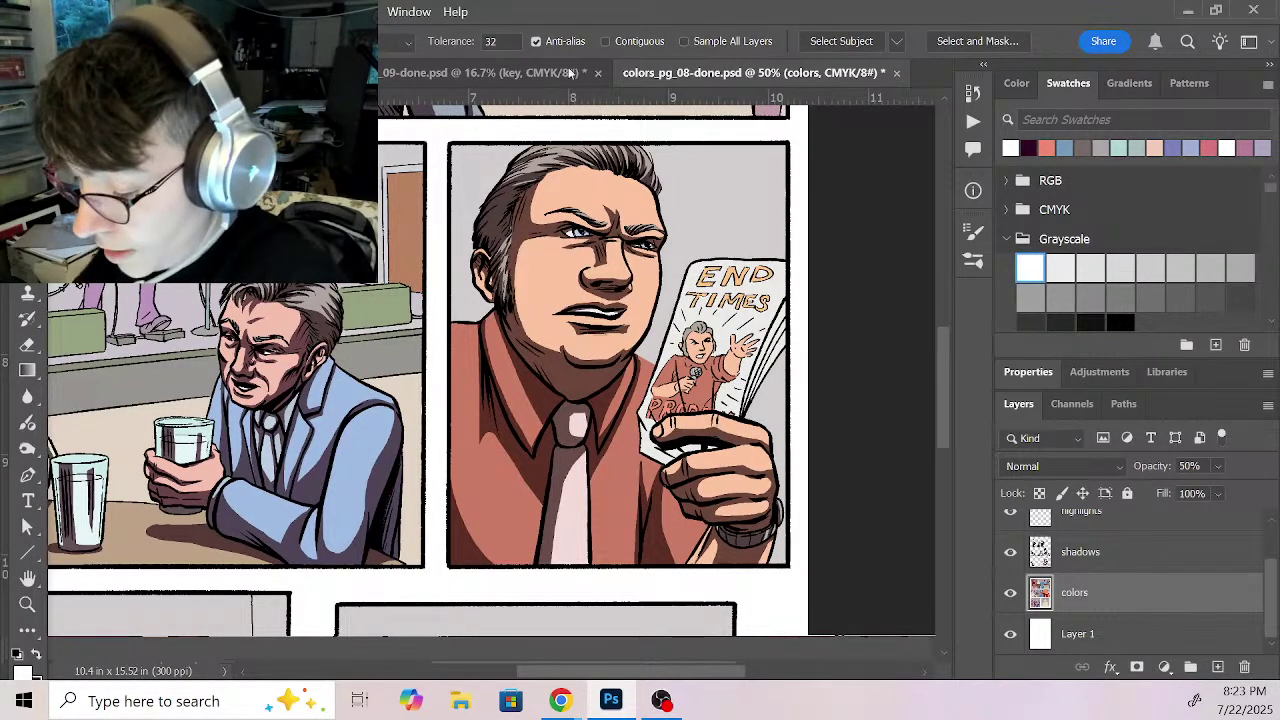
key("z")
left_click(713, 336)
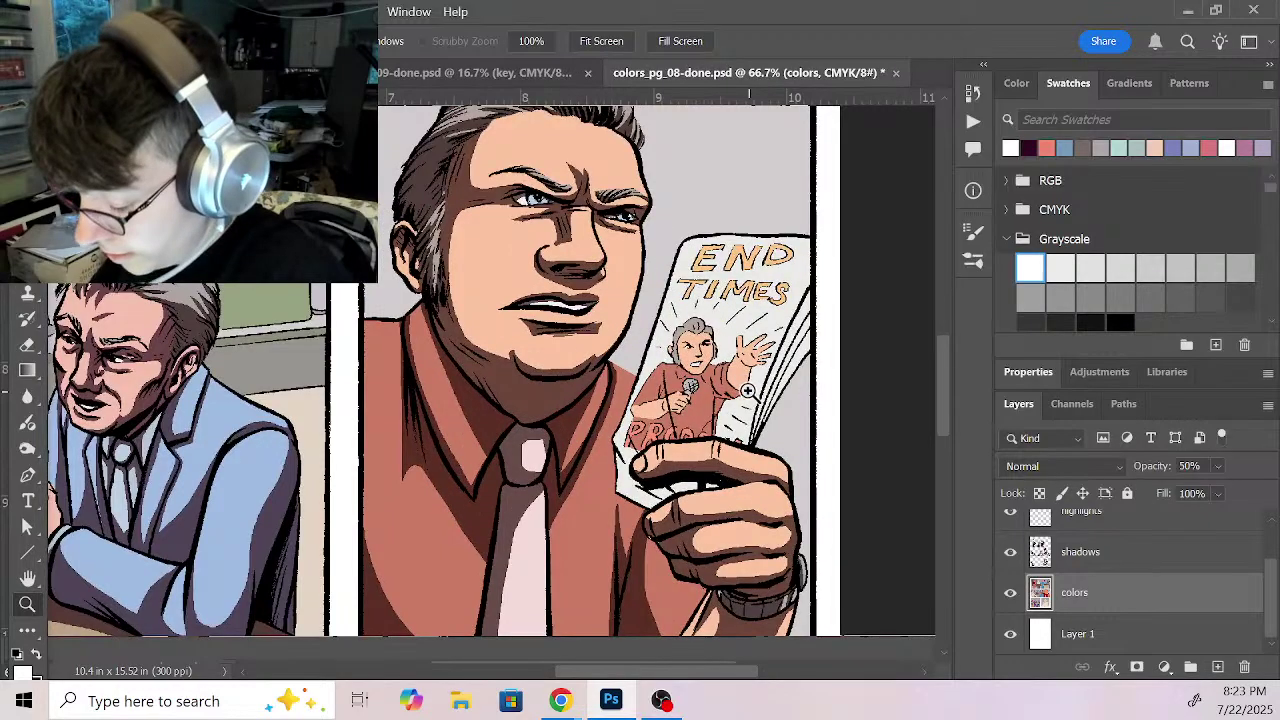
left_click_drag(765, 405, 619, 383)
key("w")
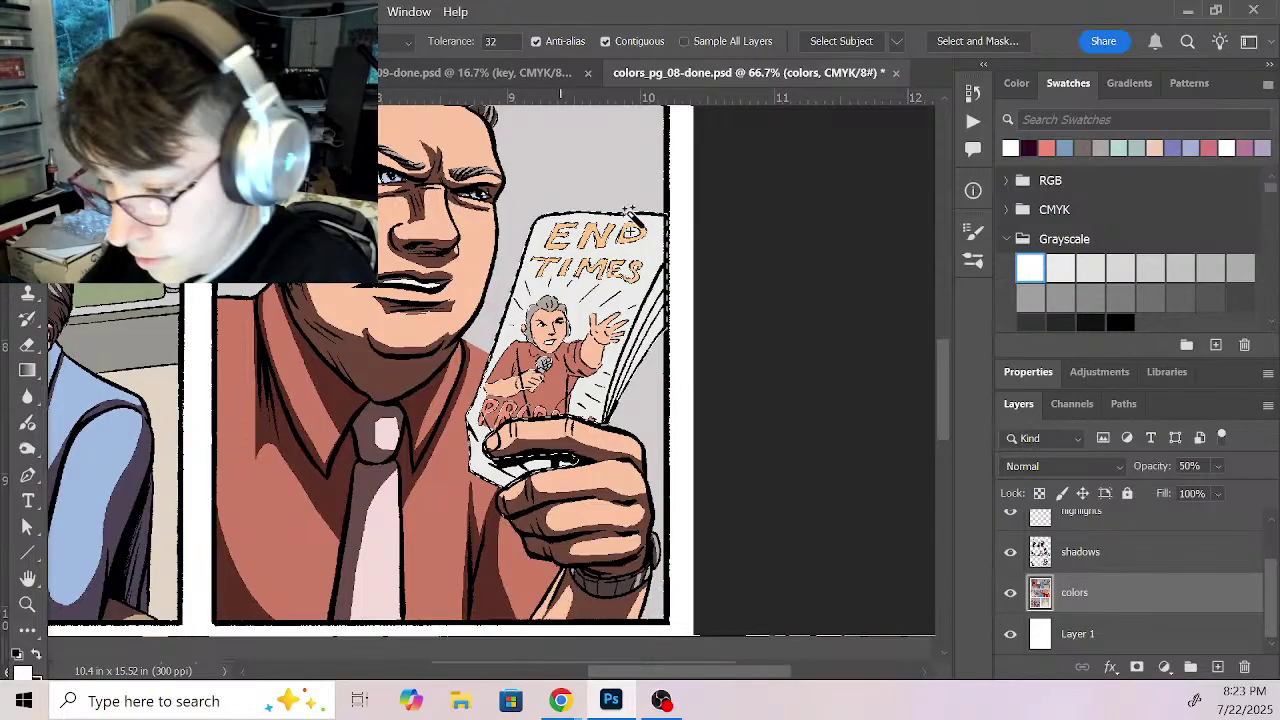
key("l")
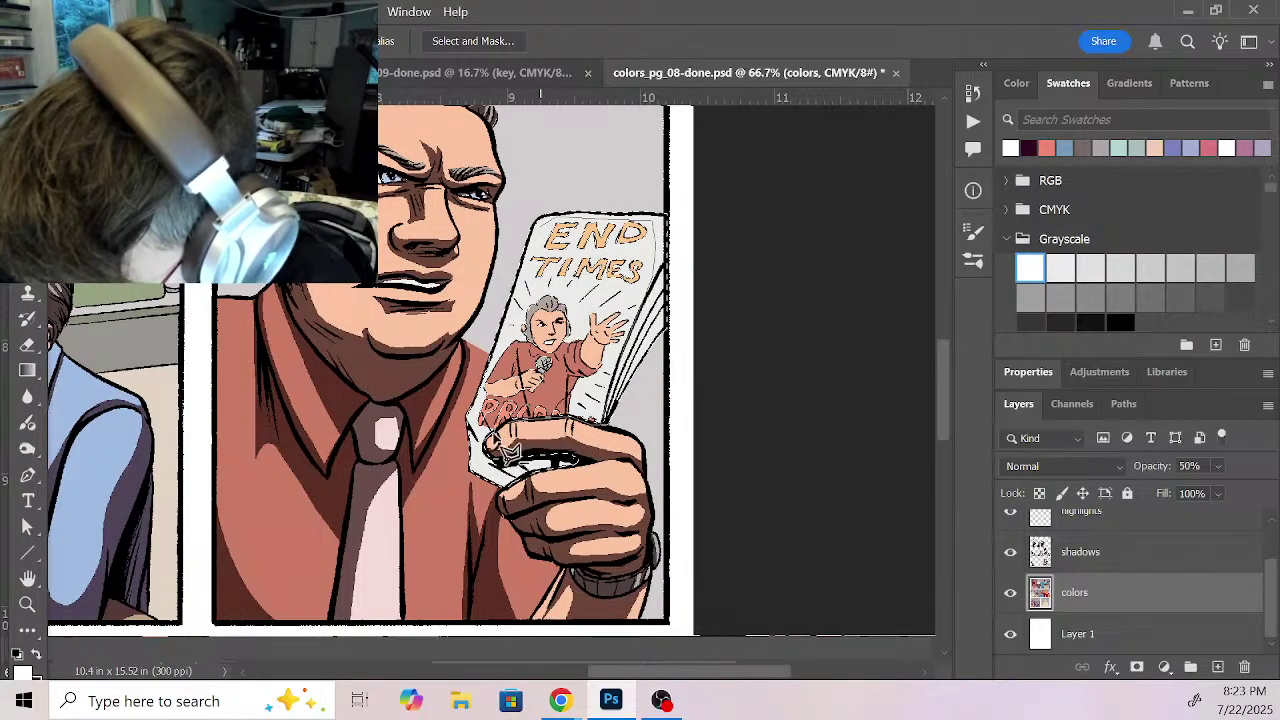
left_click_drag(485, 440, 548, 235)
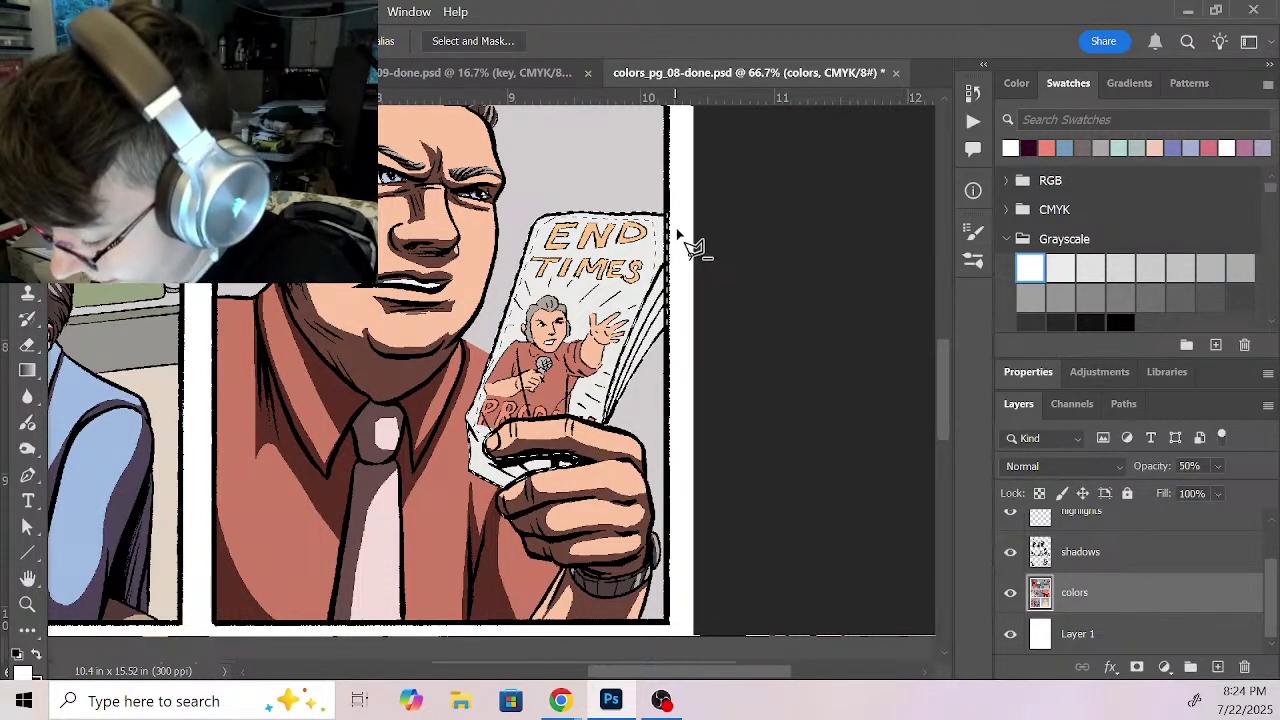
key("ctrl")
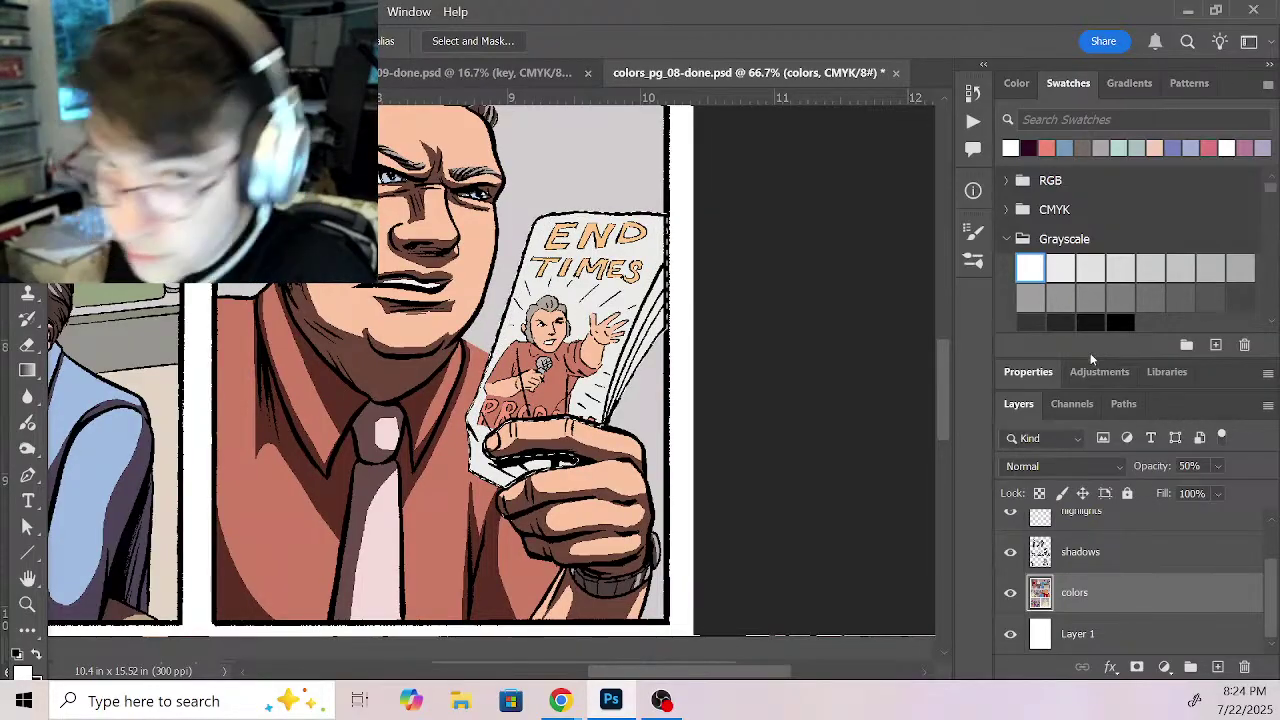
left_click(1160, 556)
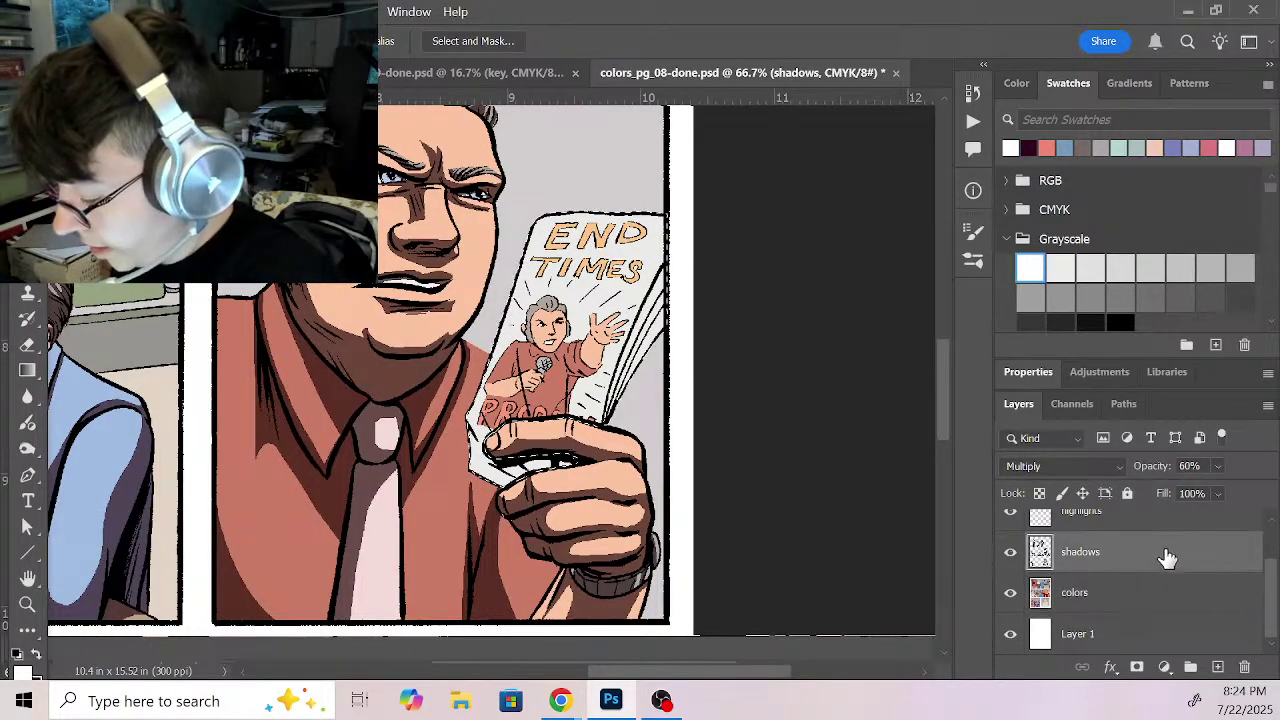
key("x")
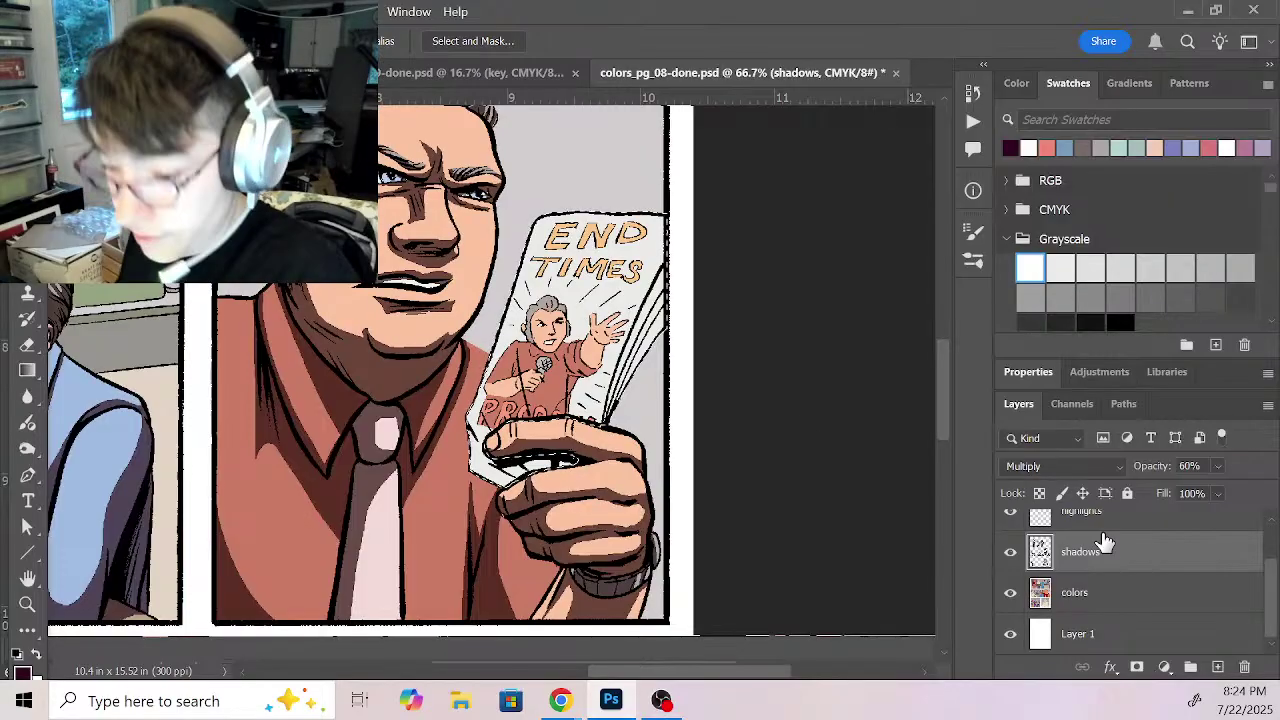
Step: Paint dark purple shadows on the booklet's lower corner and the pages beneath the man's index finger
key("z")
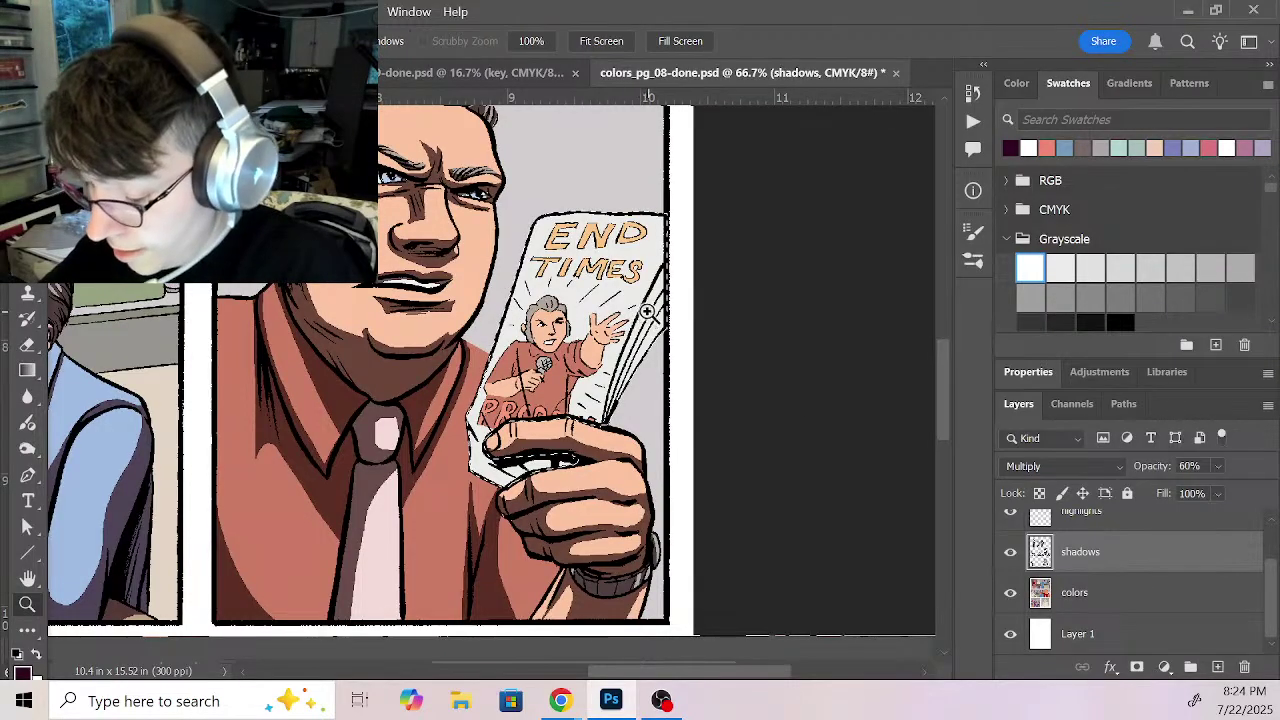
left_click(658, 325)
left_click_drag(658, 325, 698, 215)
key("b")
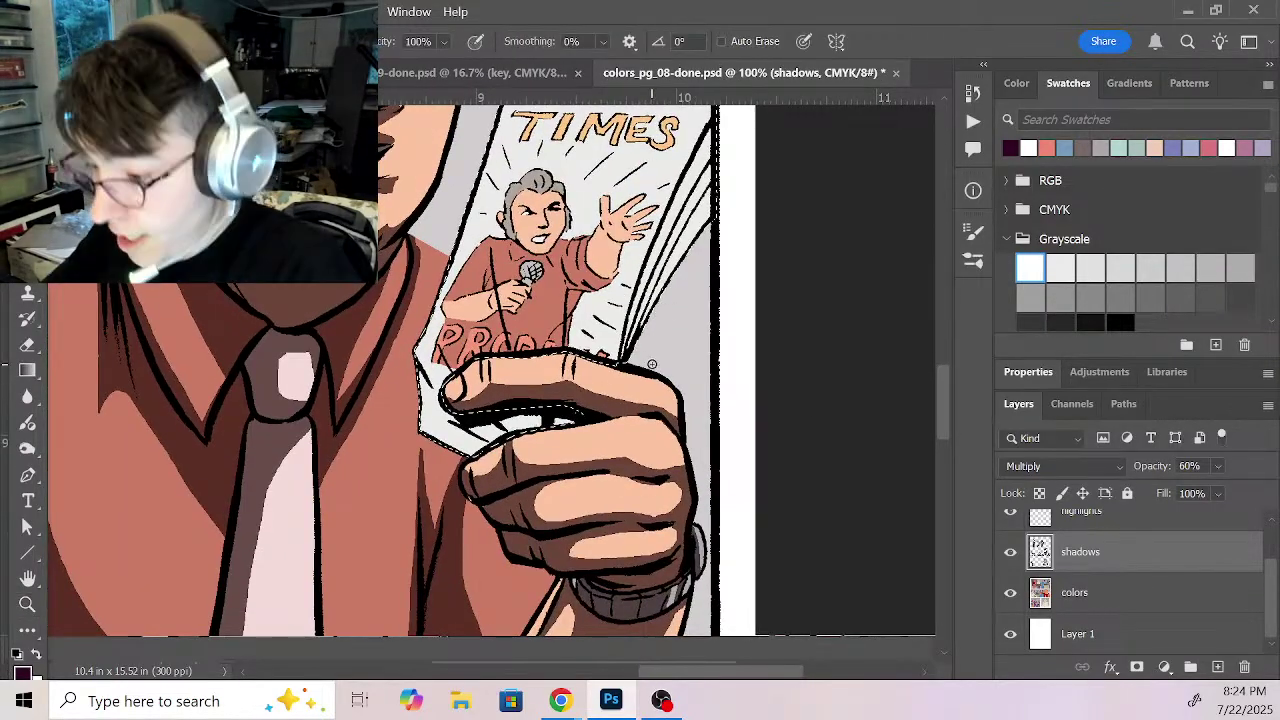
mouse_move(420, 368)
left_mouse_down()
mouse_move(446, 410)
mouse_move(496, 447)
left_mouse_up()
mouse_move(418, 434)
left_mouse_down()
mouse_move(497, 463)
mouse_move(515, 436)
mouse_move(479, 420)
mouse_move(522, 444)
mouse_move(490, 365)
mouse_move(519, 430)
mouse_move(508, 416)
mouse_move(562, 414)
mouse_move(589, 434)
mouse_move(502, 419)
mouse_move(577, 441)
left_mouse_up()
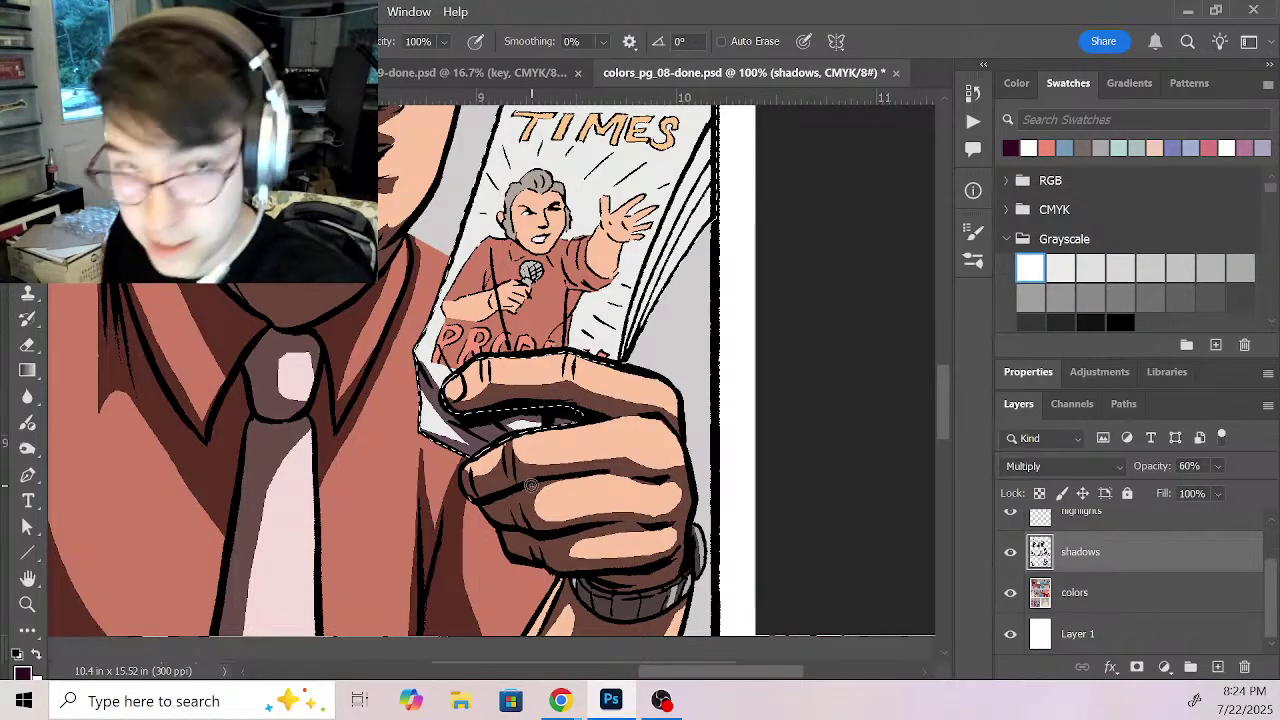
Step: Paint dark purple fold shadows rising from the hand across the booklet's cover, and trim the upper tip beside the preacher figure with white
mouse_move(452, 366)
left_mouse_down()
mouse_move(430, 328)
mouse_move(456, 370)
mouse_move(435, 320)
mouse_move(447, 347)
mouse_move(470, 290)
left_mouse_up()
mouse_move(506, 336)
left_mouse_down()
mouse_move(488, 250)
mouse_move(486, 345)
left_mouse_up()
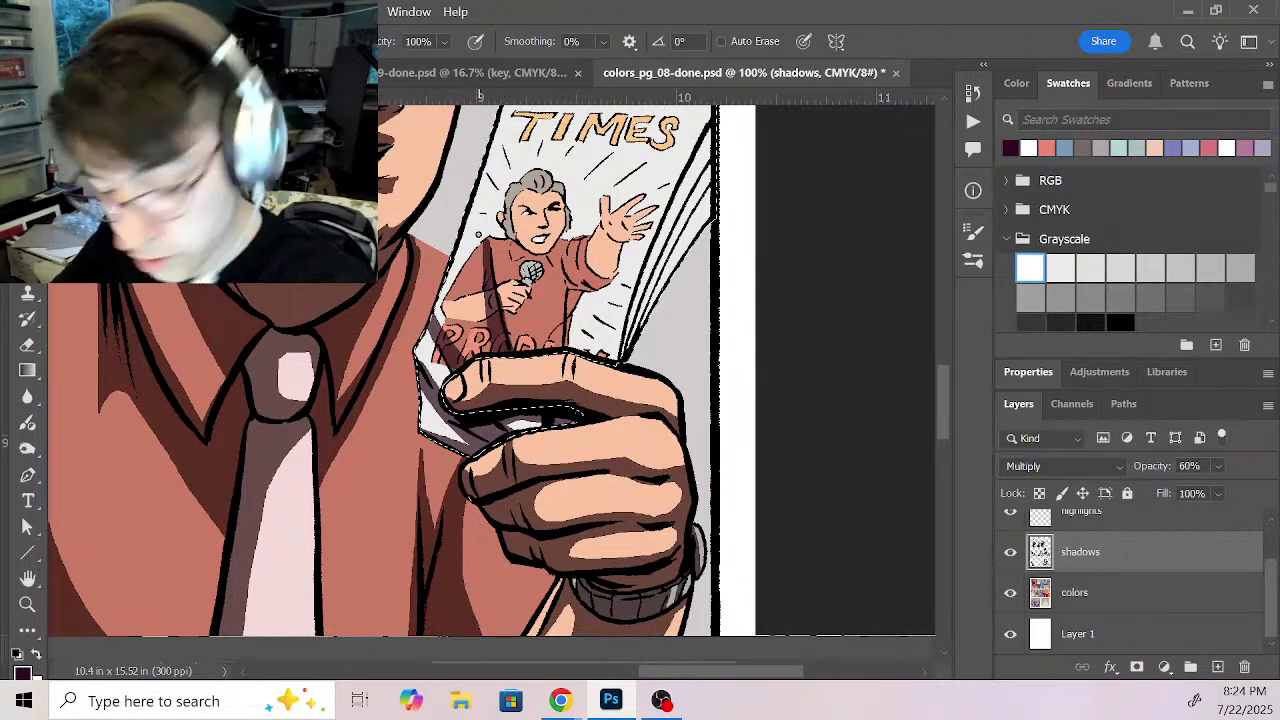
mouse_move(487, 250)
left_mouse_down()
mouse_move(488, 290)
mouse_move(482, 248)
left_mouse_up()
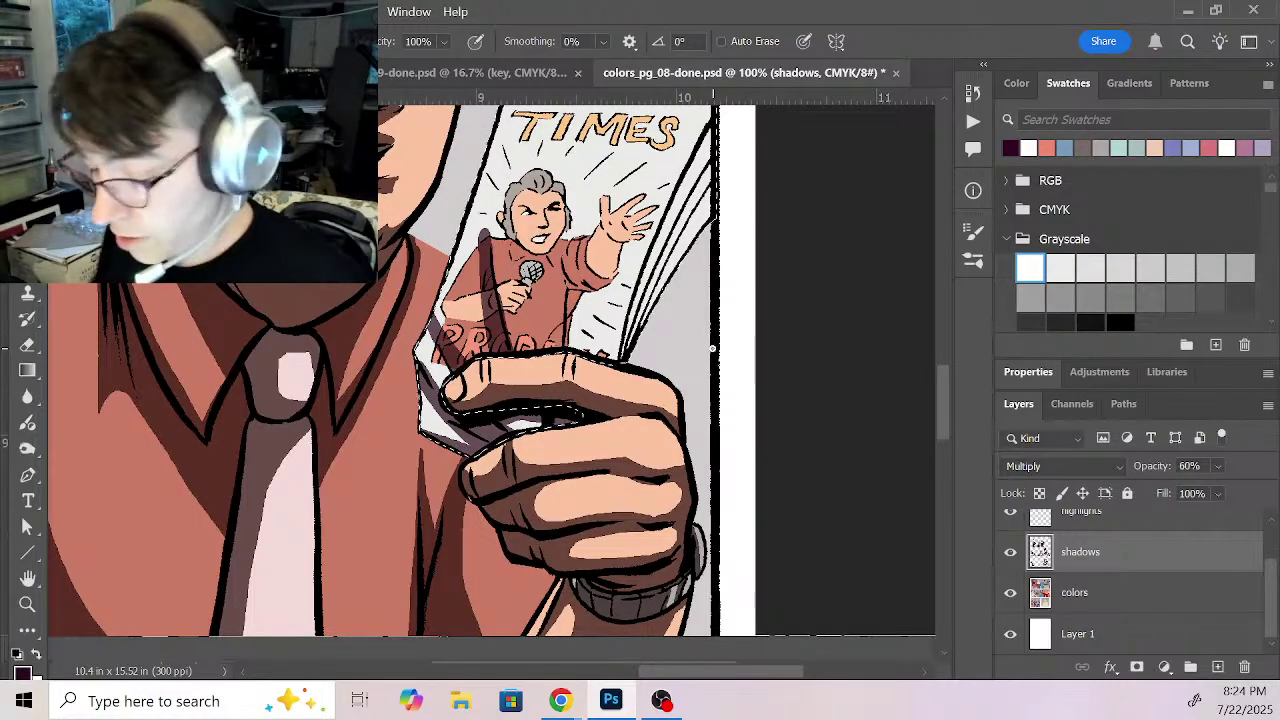
mouse_move(570, 296)
left_mouse_down()
mouse_move(570, 268)
mouse_move(572, 354)
left_mouse_up()
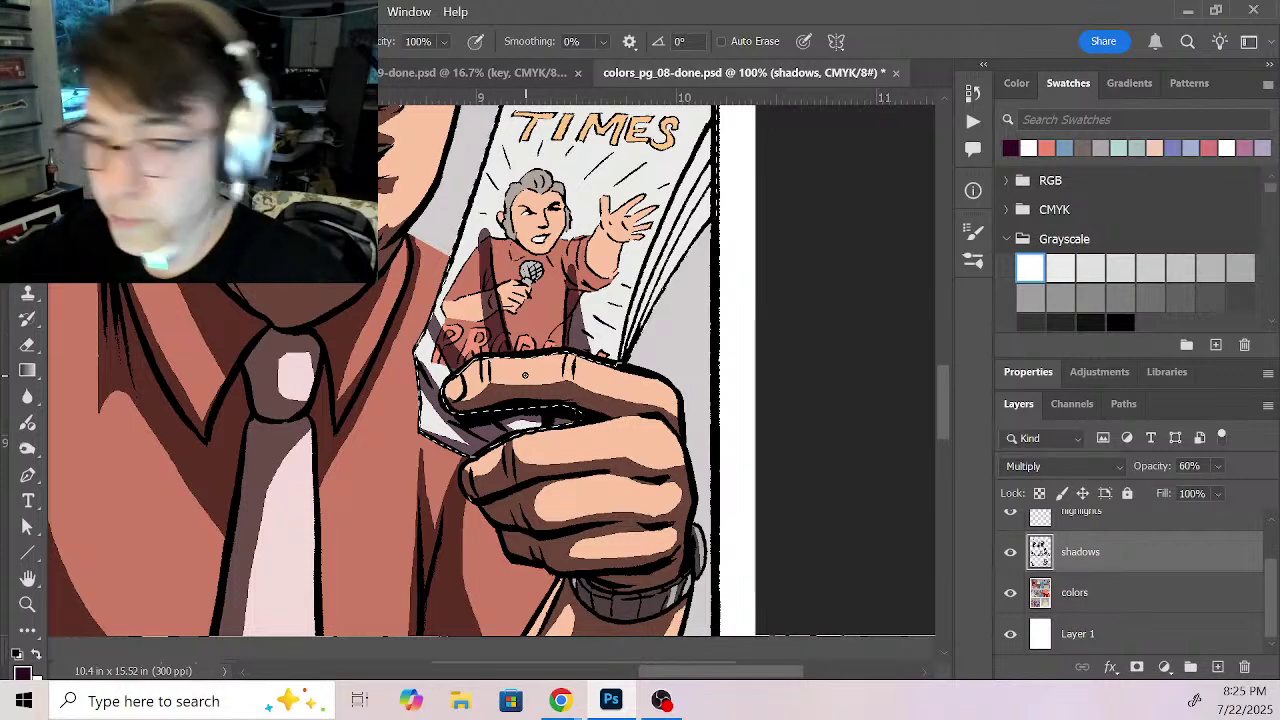
key("x")
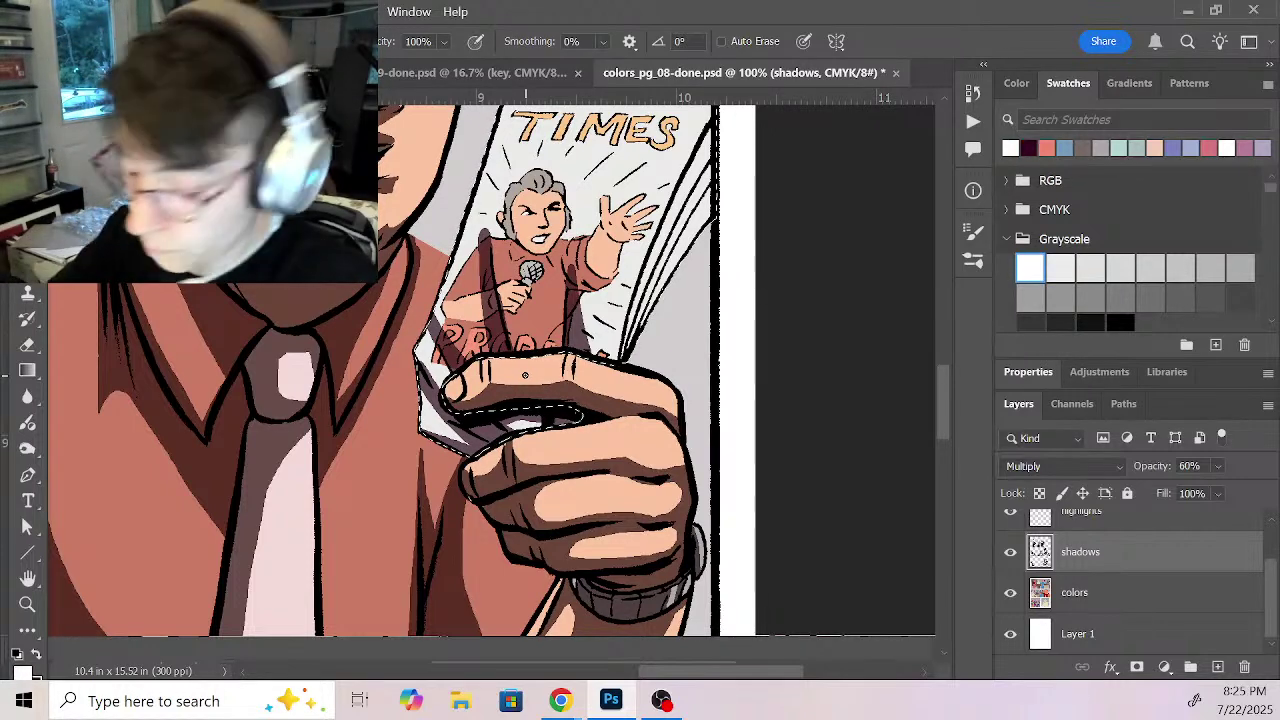
mouse_move(481, 249)
left_mouse_down()
mouse_move(487, 222)
mouse_move(486, 240)
left_mouse_up()
key("x")
key("x")
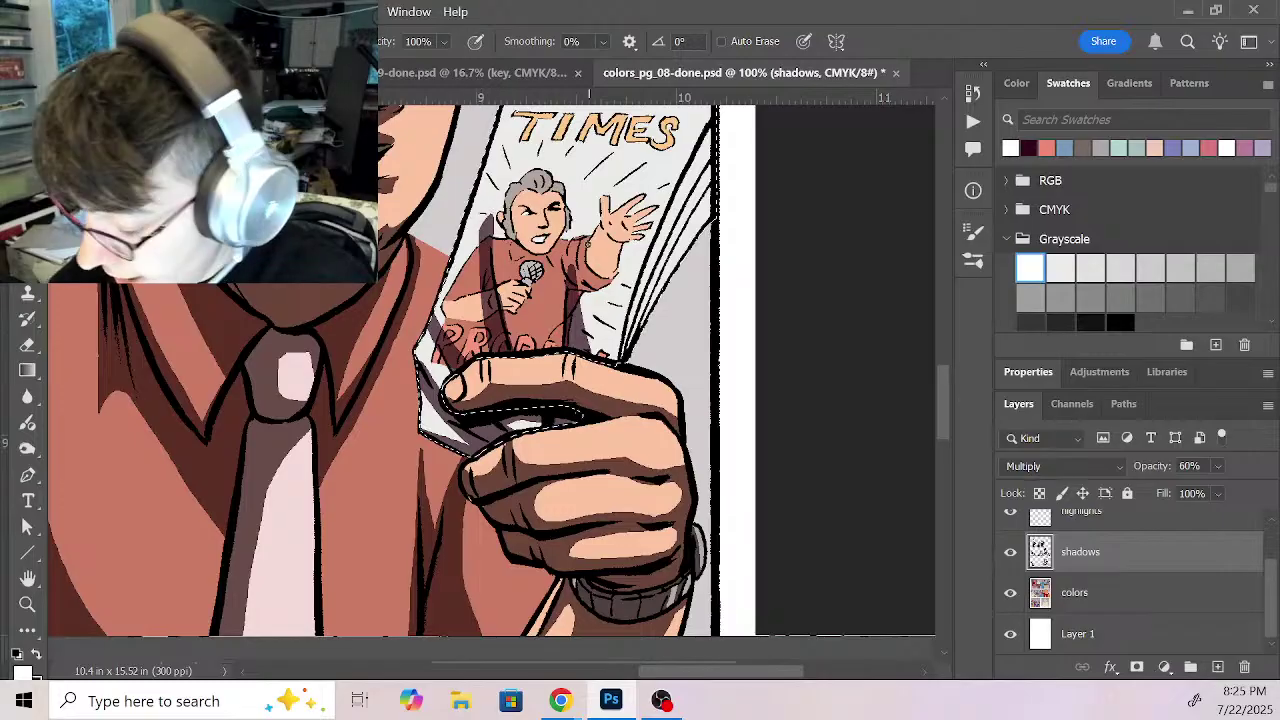
Step: Extend the dark purple shadow at the cover's lower corner, and shade the booklet's fanned inner pages
left_click_drag(666, 332, 591, 410)
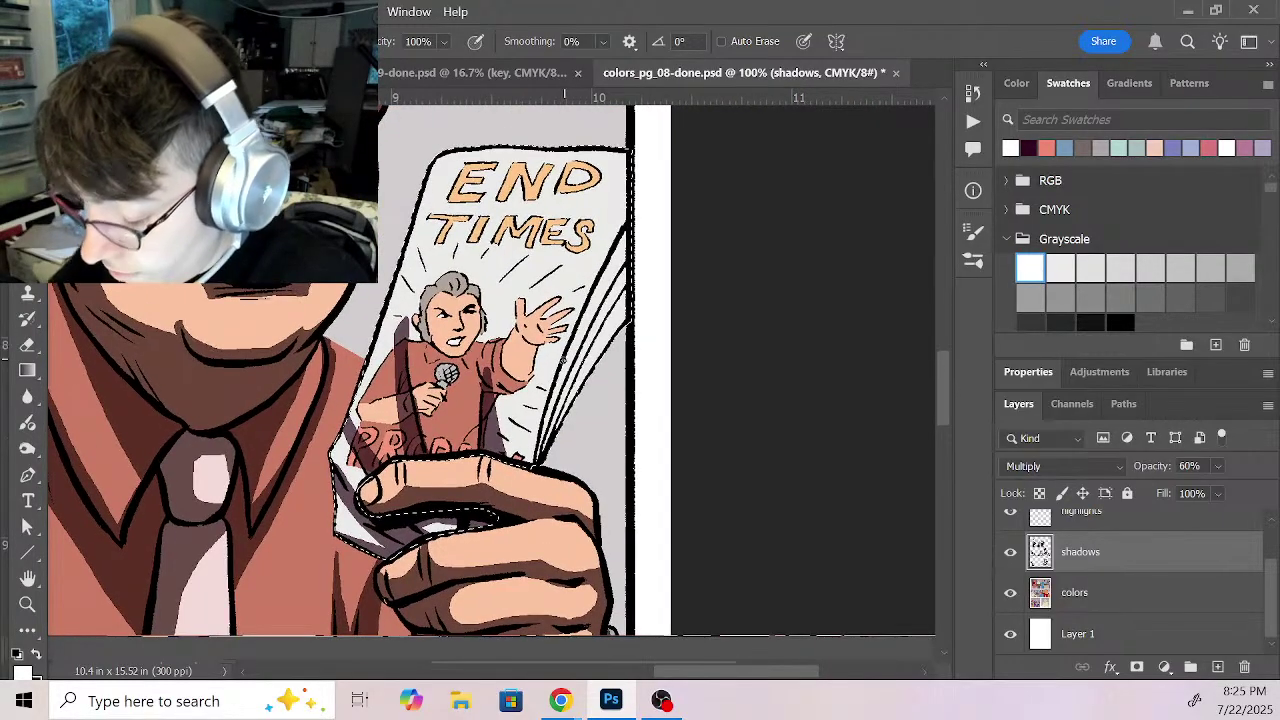
key("x")
mouse_move(548, 446)
left_mouse_down()
mouse_move(529, 463)
mouse_move(537, 450)
left_mouse_up()
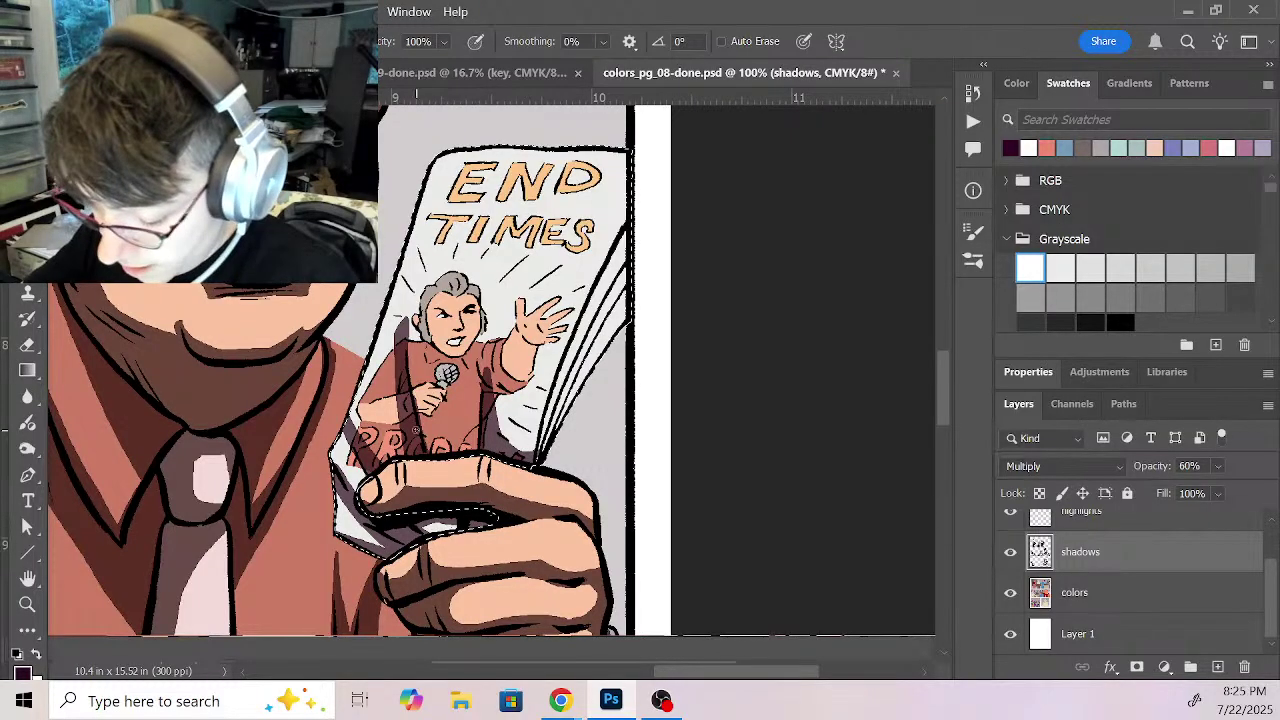
mouse_move(499, 427)
left_mouse_down()
mouse_move(579, 470)
mouse_move(556, 450)
mouse_move(541, 262)
mouse_move(540, 458)
mouse_move(567, 352)
mouse_move(542, 412)
mouse_move(628, 232)
left_mouse_up()
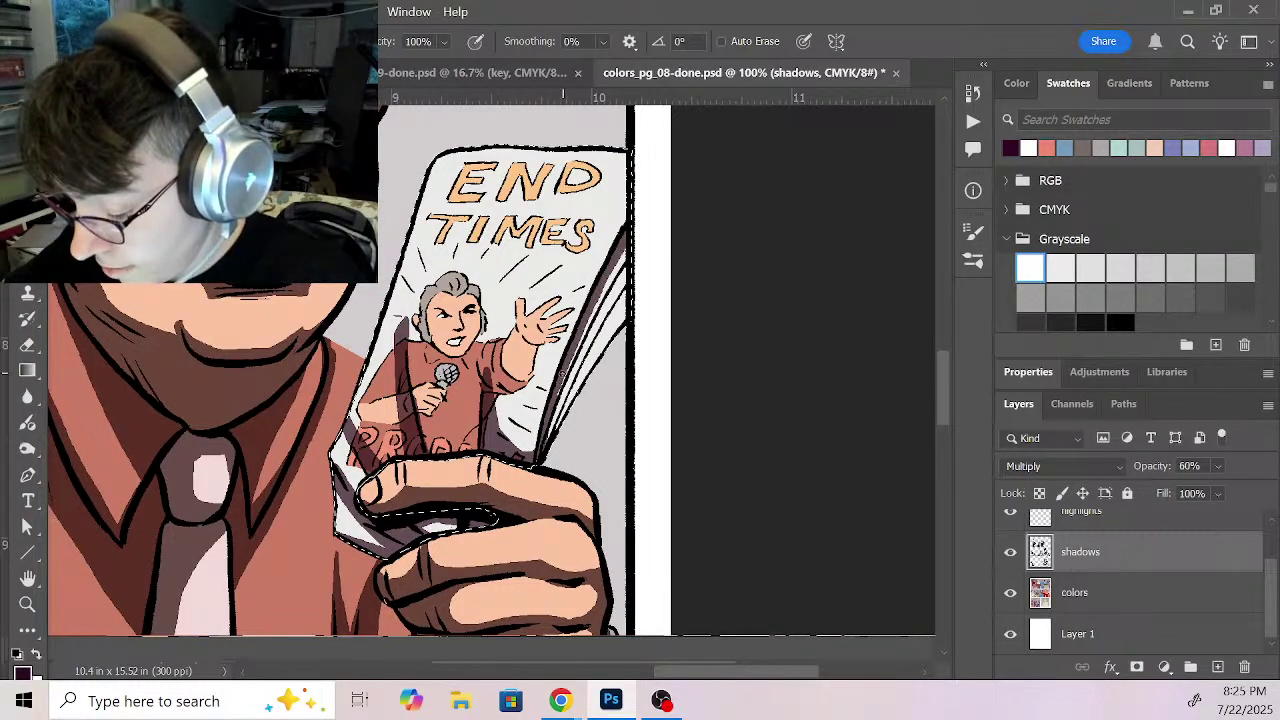
left_click_drag(544, 452, 630, 262)
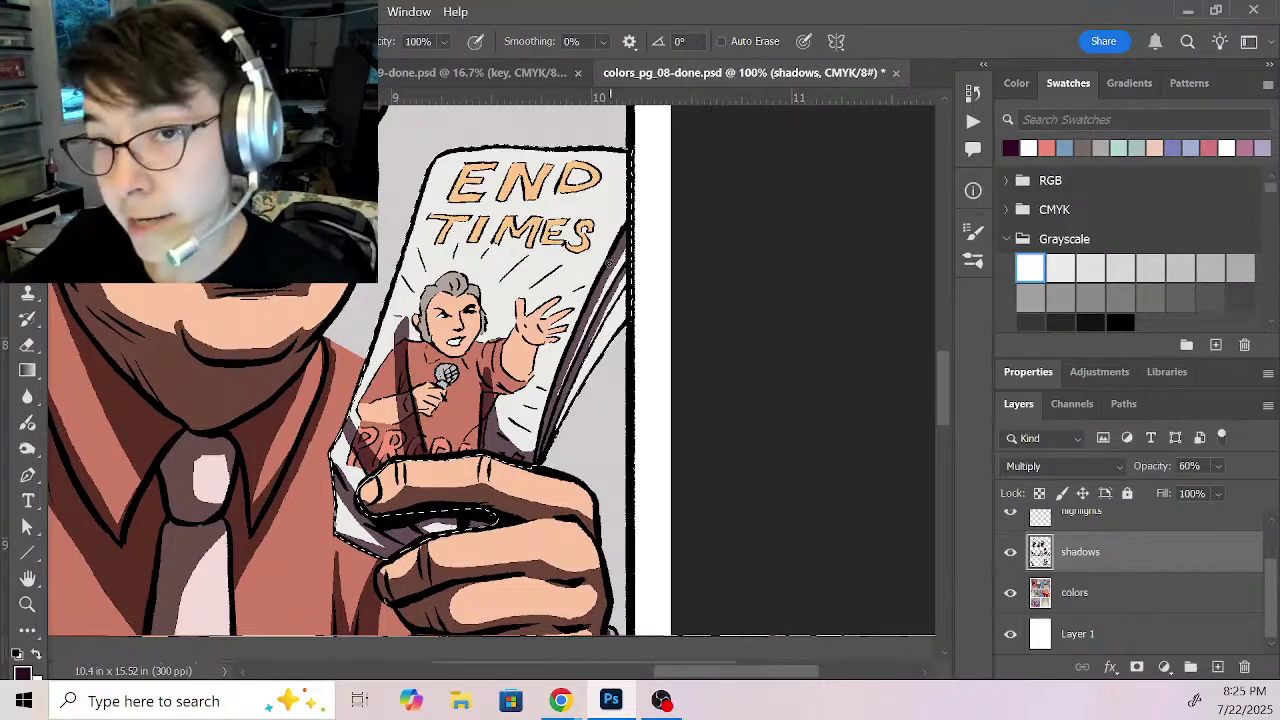
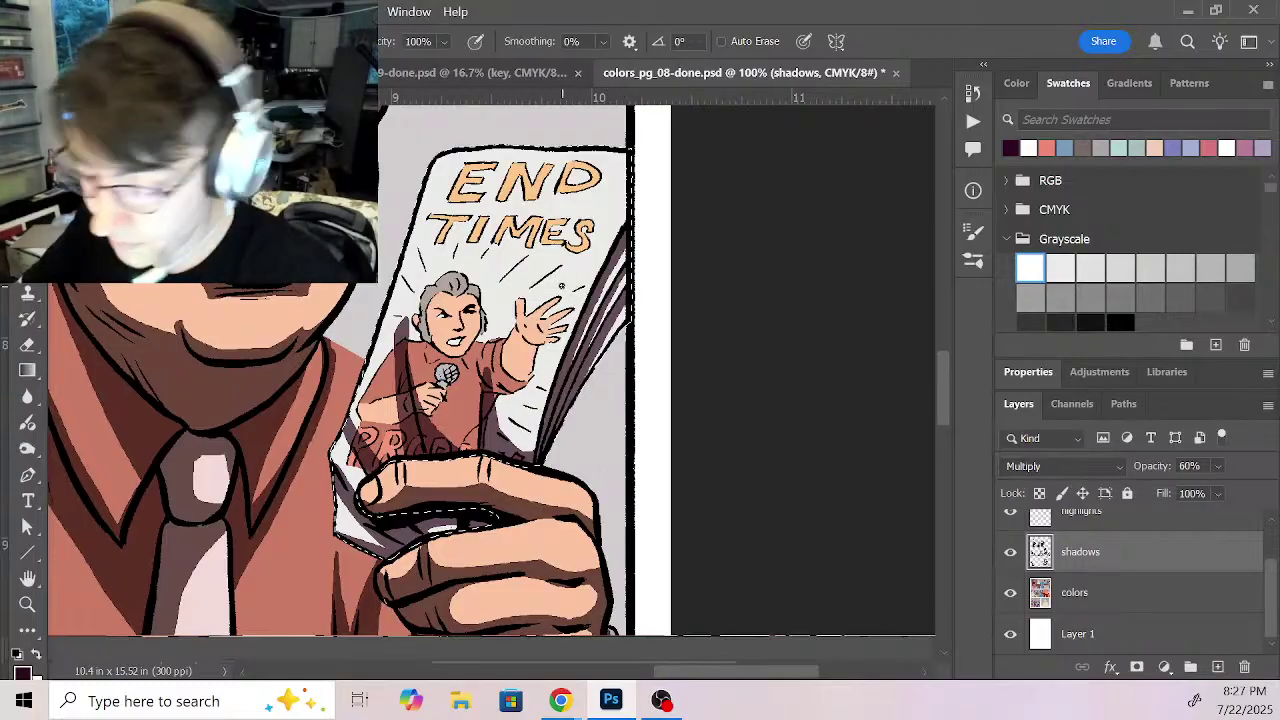
Step: Check the shaded booklet pages up close, and clear the selection
key("z")
left_click(585, 352)
left_click_drag(628, 362, 614, 414)
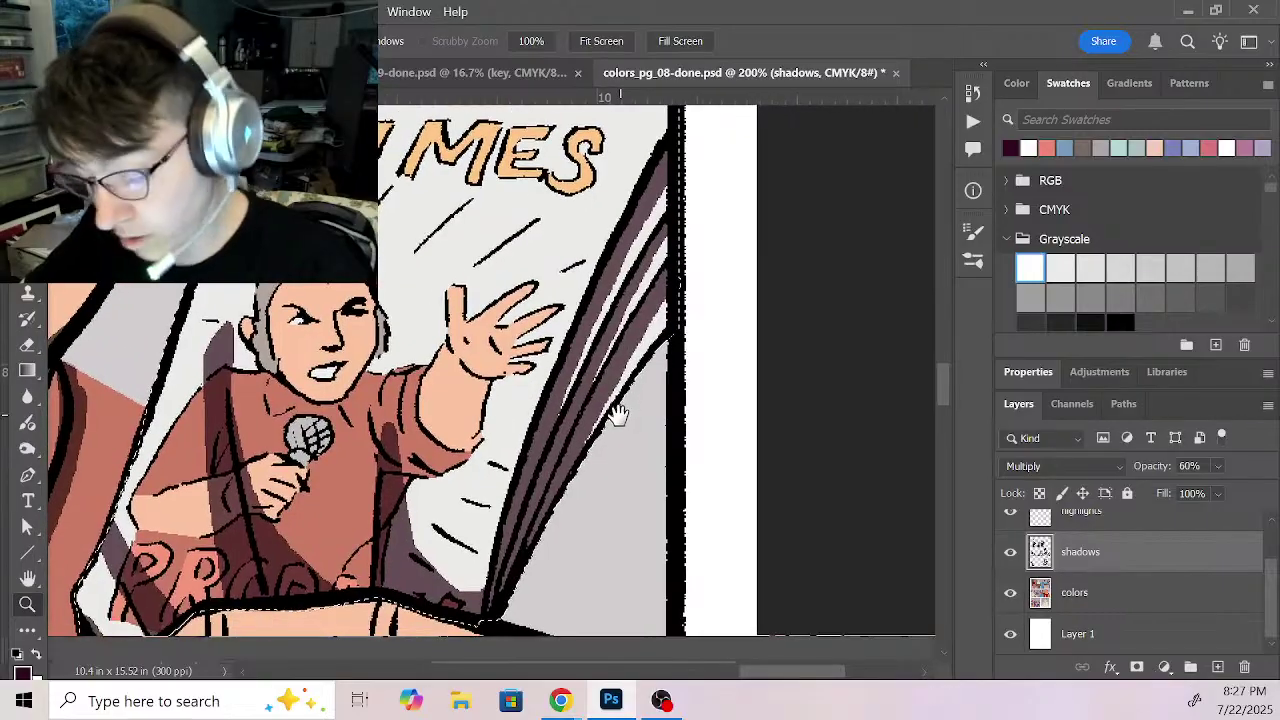
left_click(620, 415, "alt")
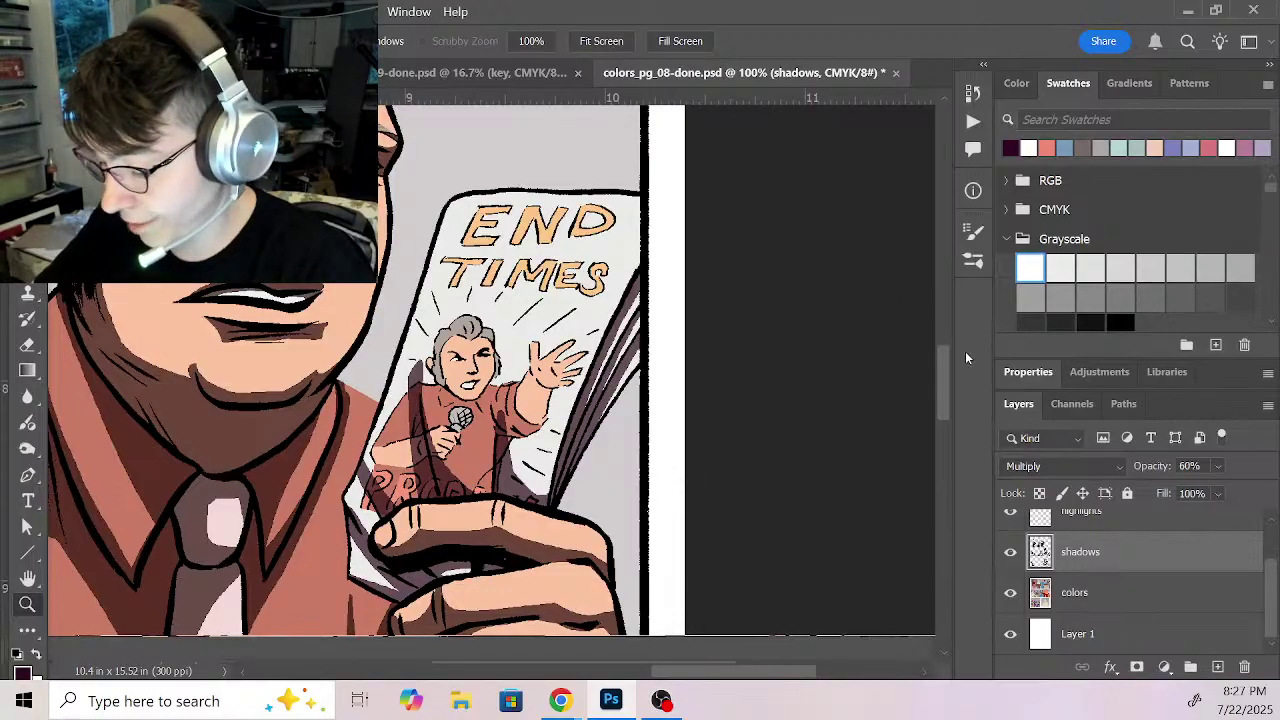
mouse_move(941, 372)
left_mouse_down()
mouse_move(940, 323)
mouse_move(945, 348)
left_mouse_up()
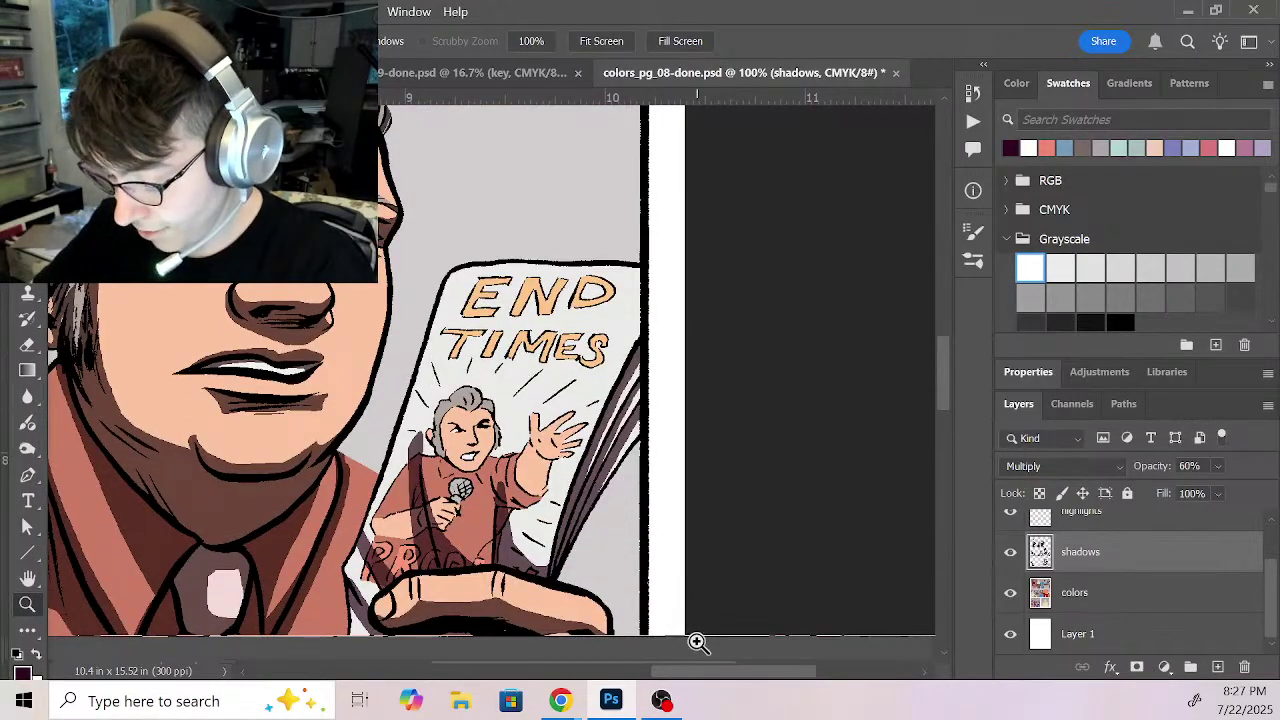
left_click_drag(712, 668, 648, 668)
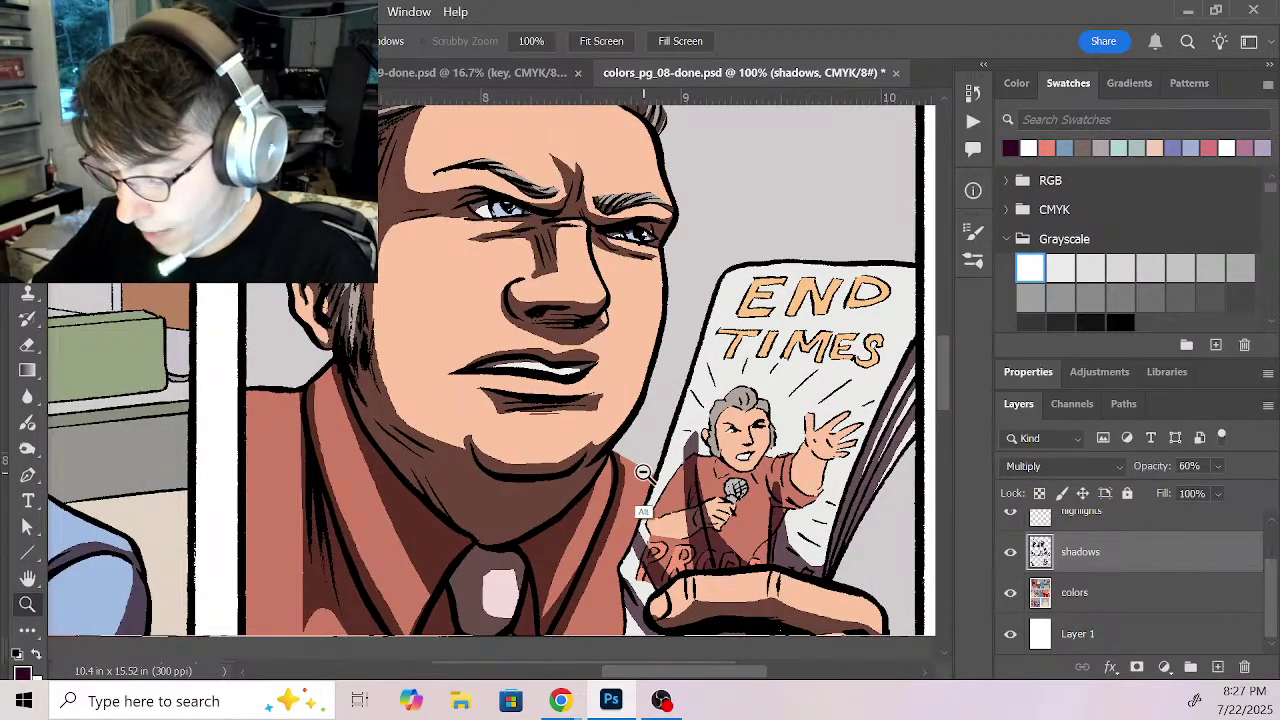
Step: Select the loudspeaker behind the men in the first panel from the colors layer, and shade its side face dark purple on the shadows layer
left_click(645, 470, "alt")
left_click(719, 459, "alt")
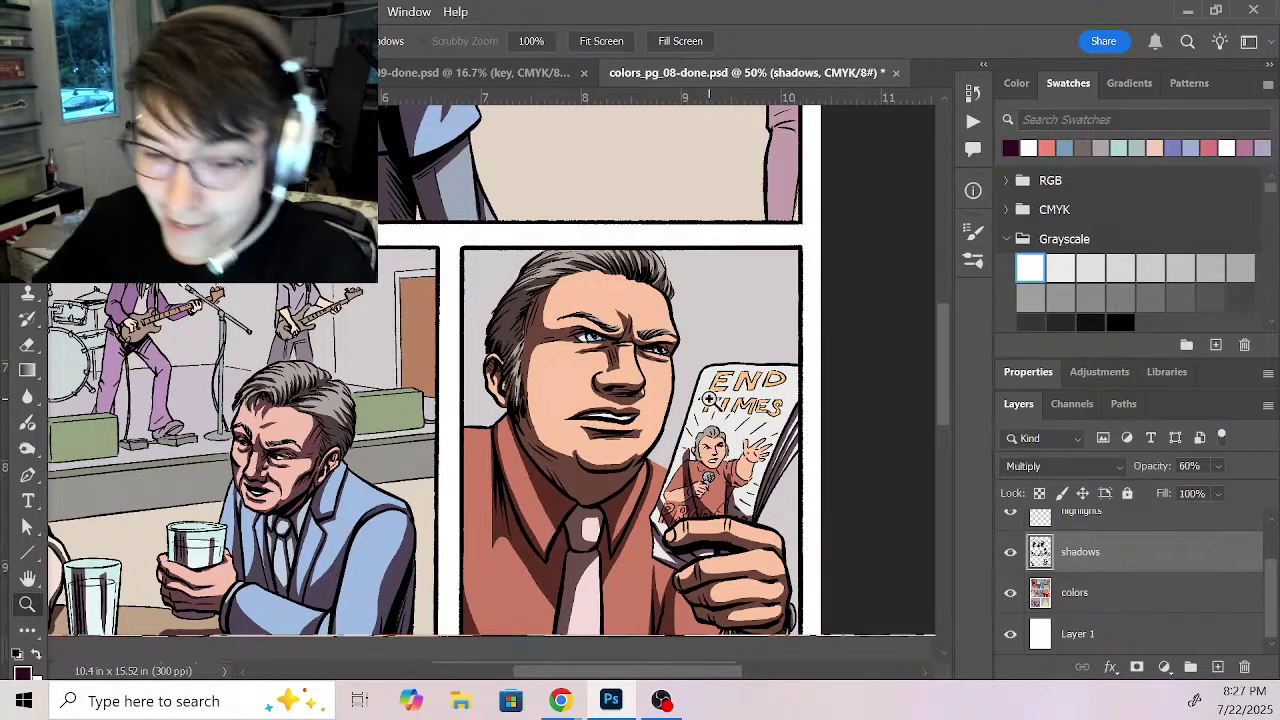
left_click_drag(593, 664, 531, 668)
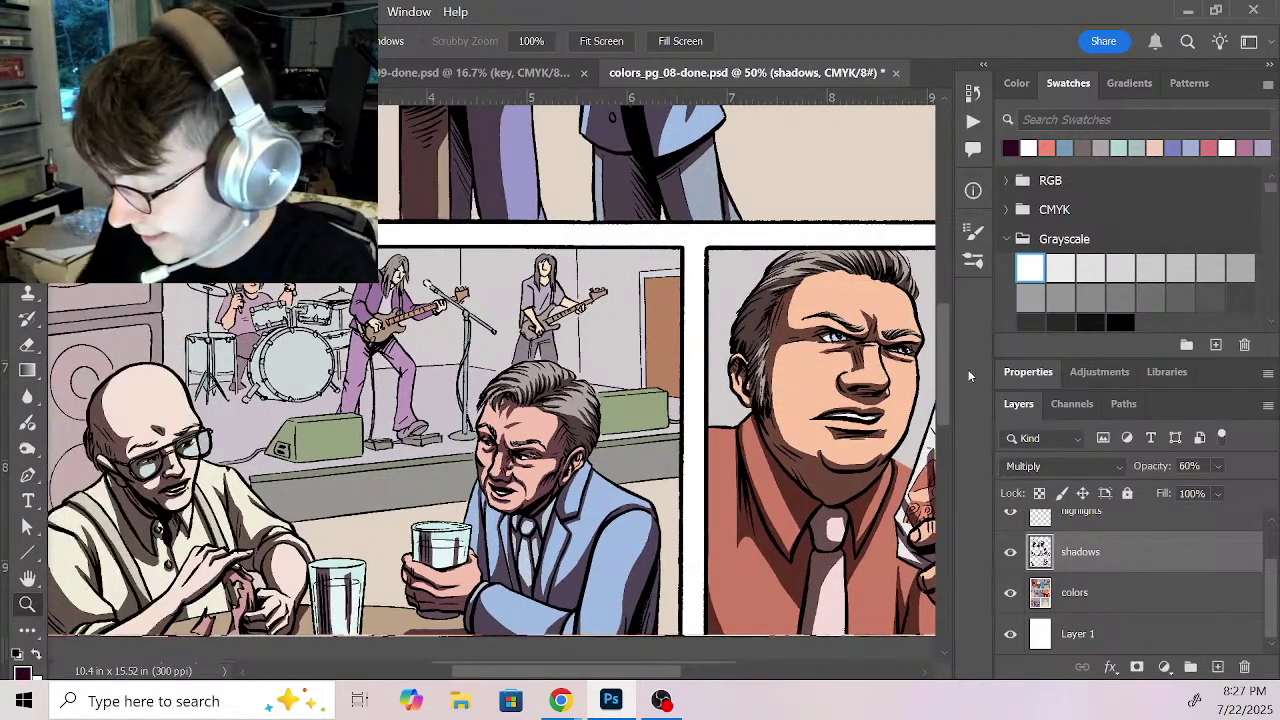
left_click_drag(942, 362, 935, 276)
left_click_drag(624, 669, 665, 673)
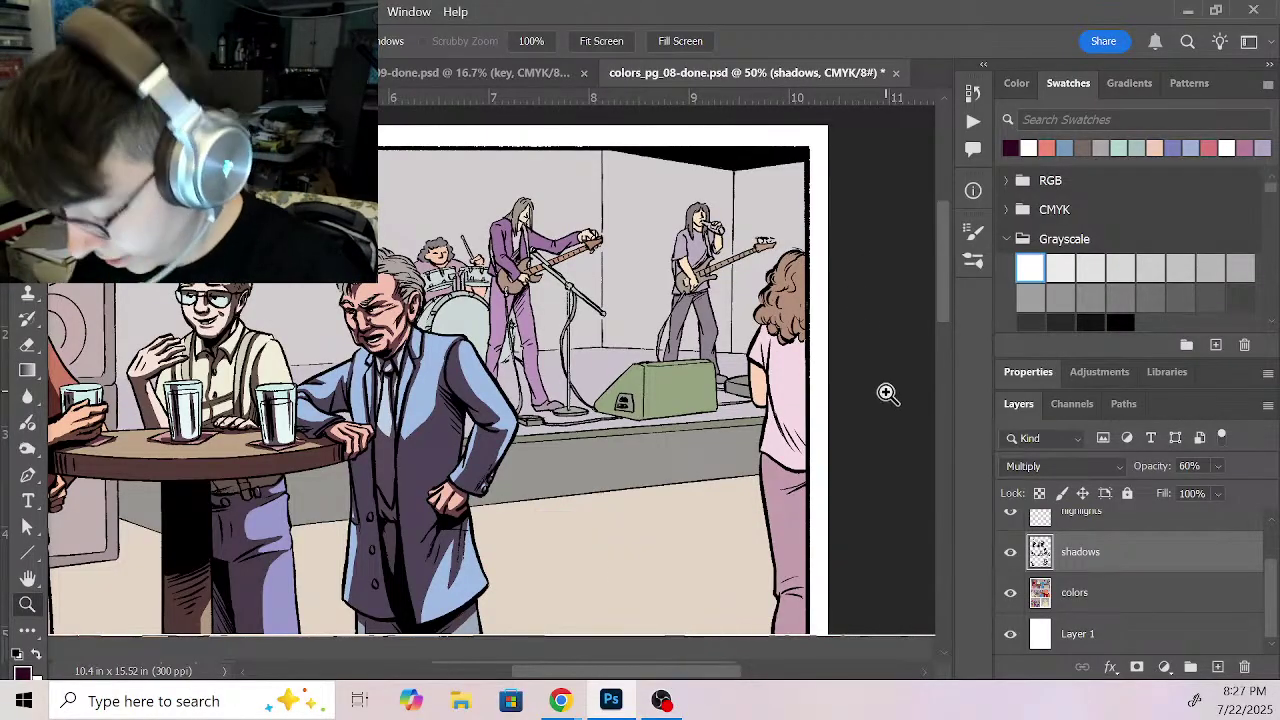
left_click_drag(654, 458, 891, 423)
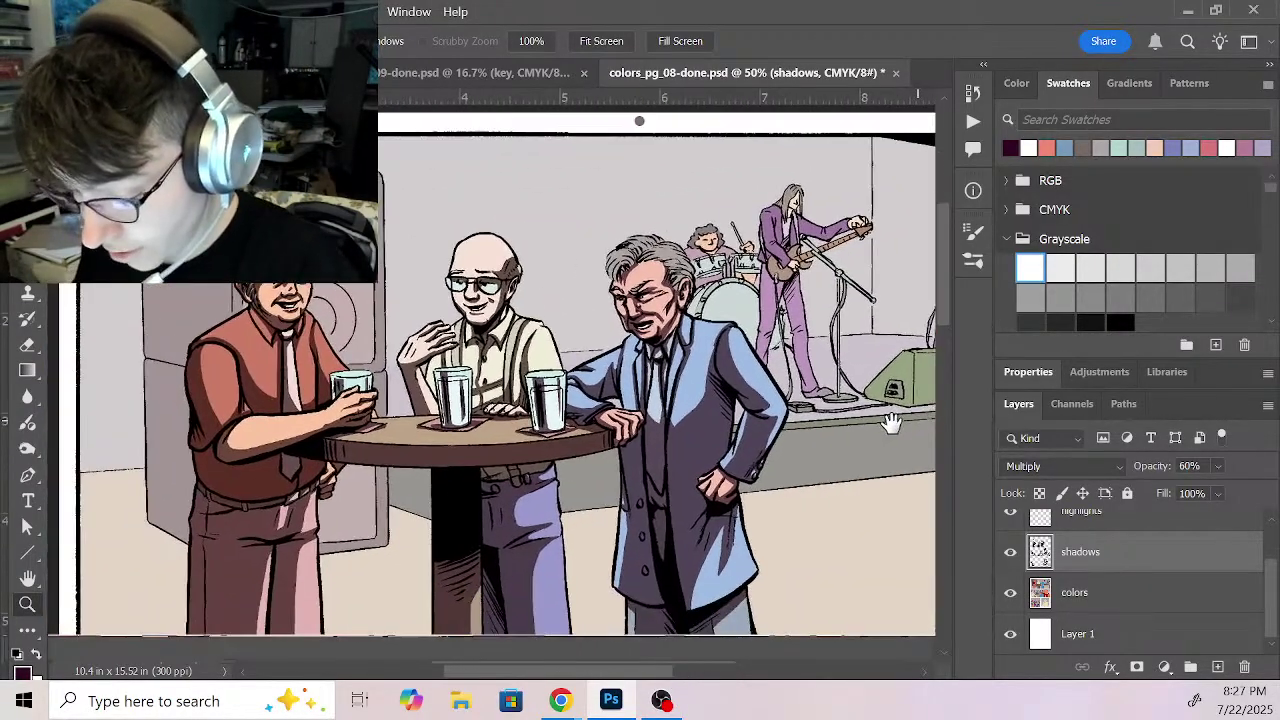
left_click(1107, 600)
key("w")
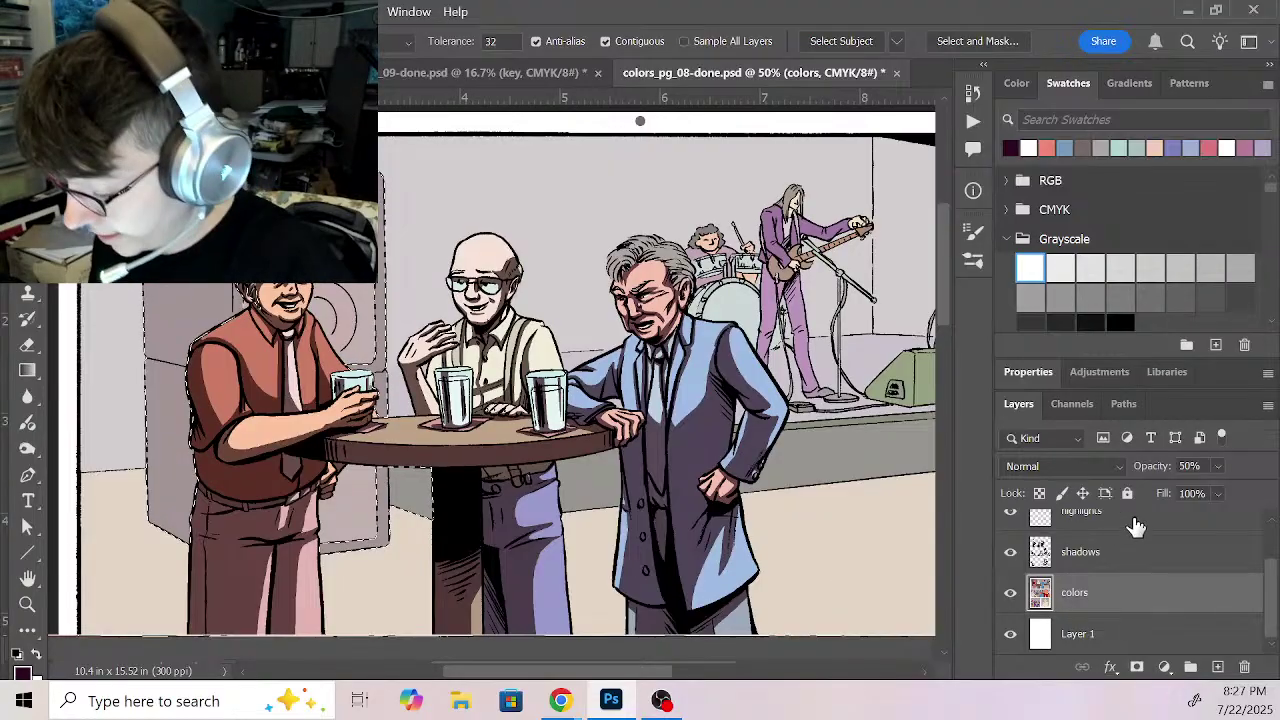
left_click(1135, 560)
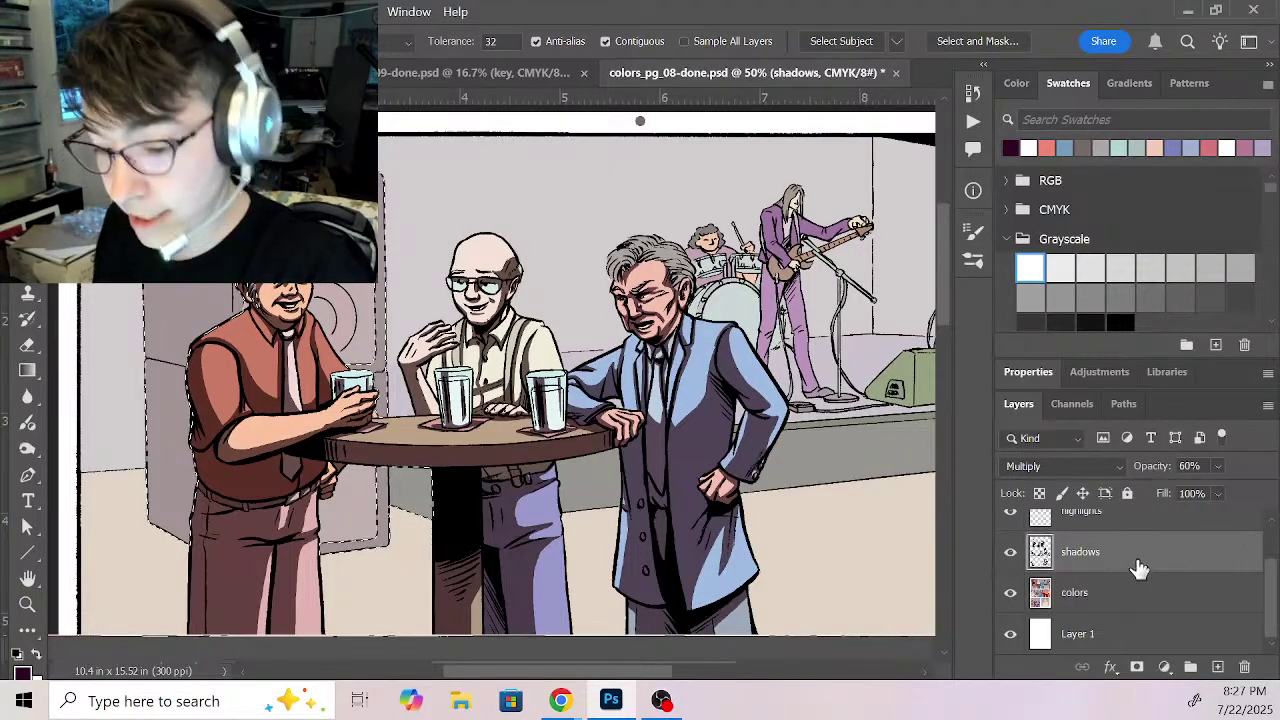
key("b")
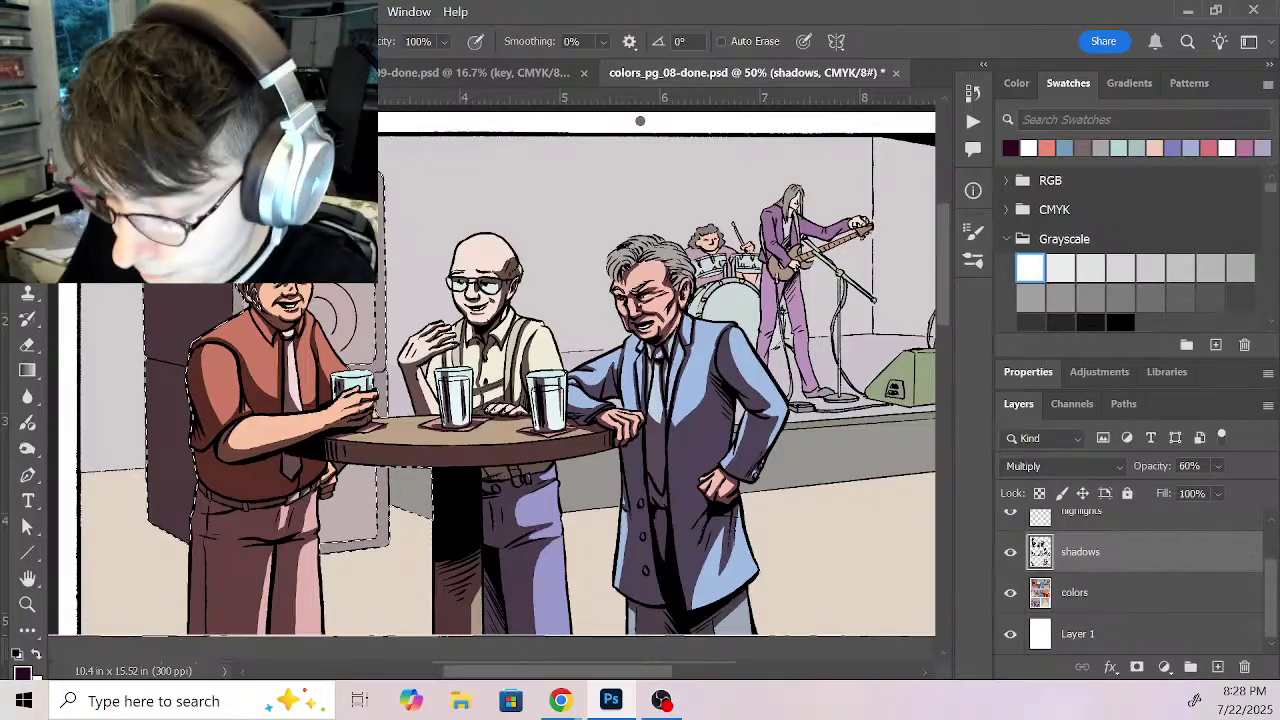
Step: Paint a dark purple shadow strip down the loudspeaker's front frame where it meets the shaded side, behind the red-shirted man's head
key("z")
left_click(317, 203)
left_click(312, 208)
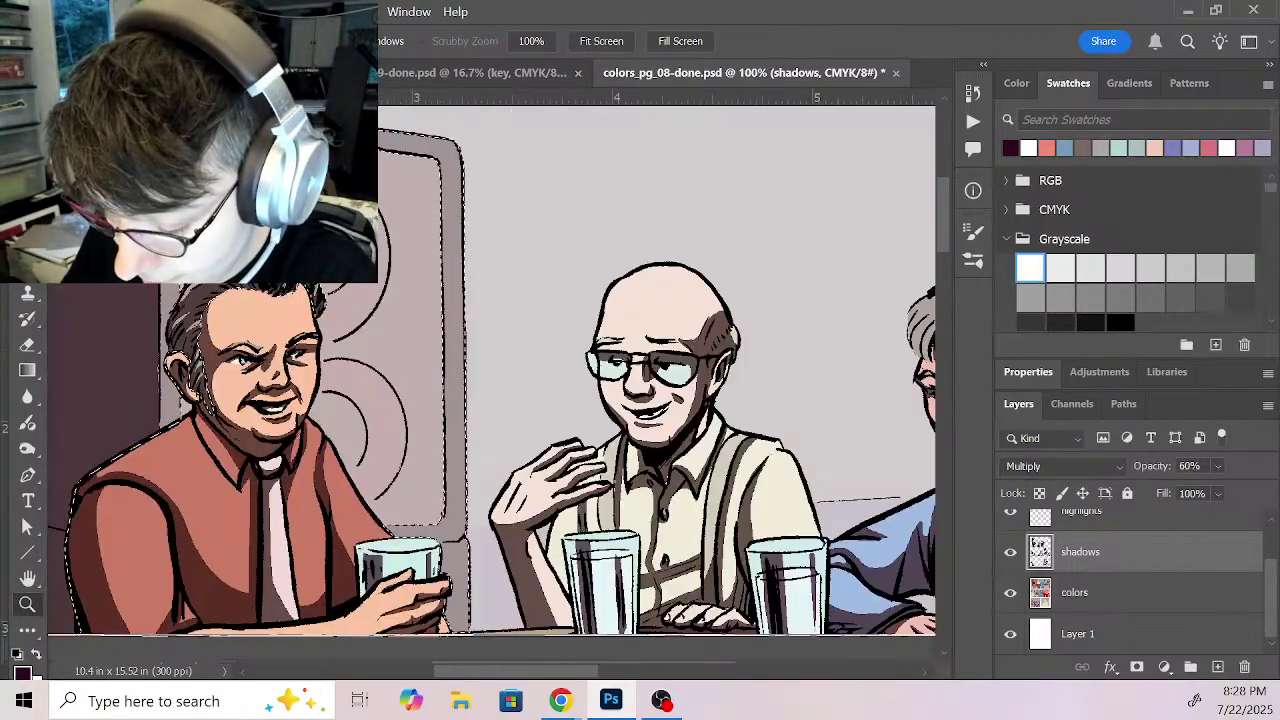
scroll(394, 296, "left", 3)
left_click(394, 294)
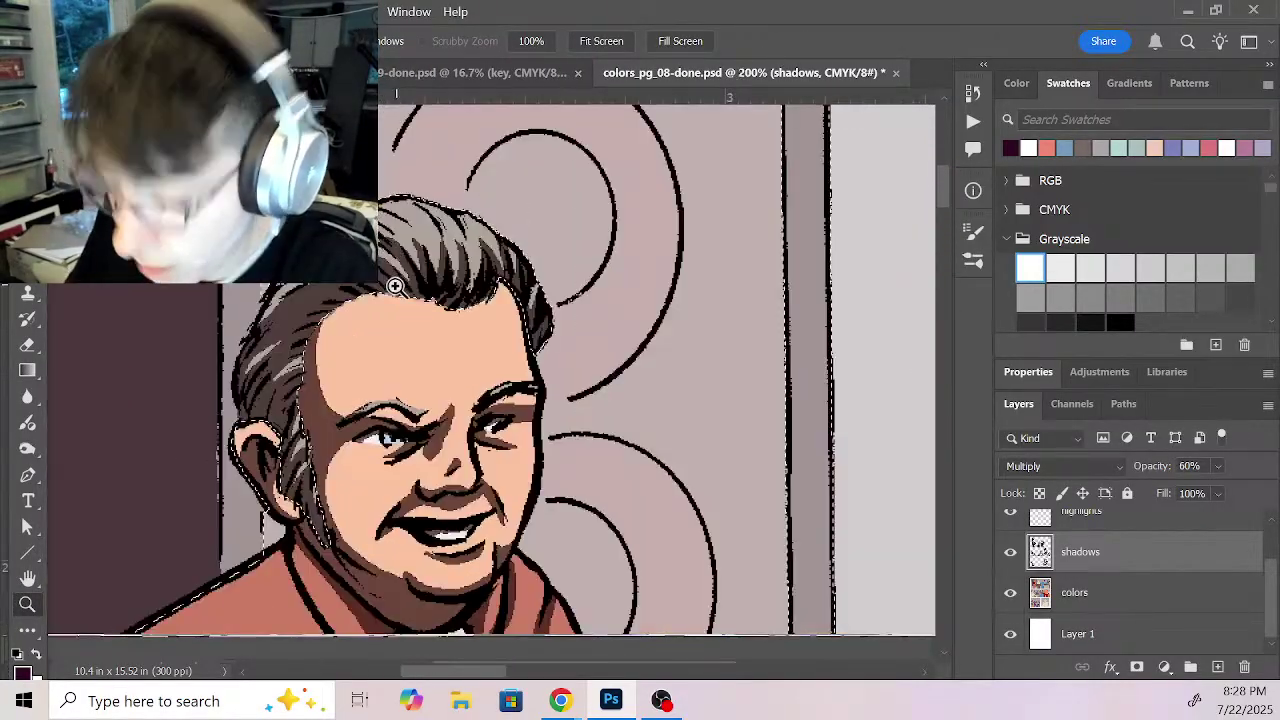
key("c")
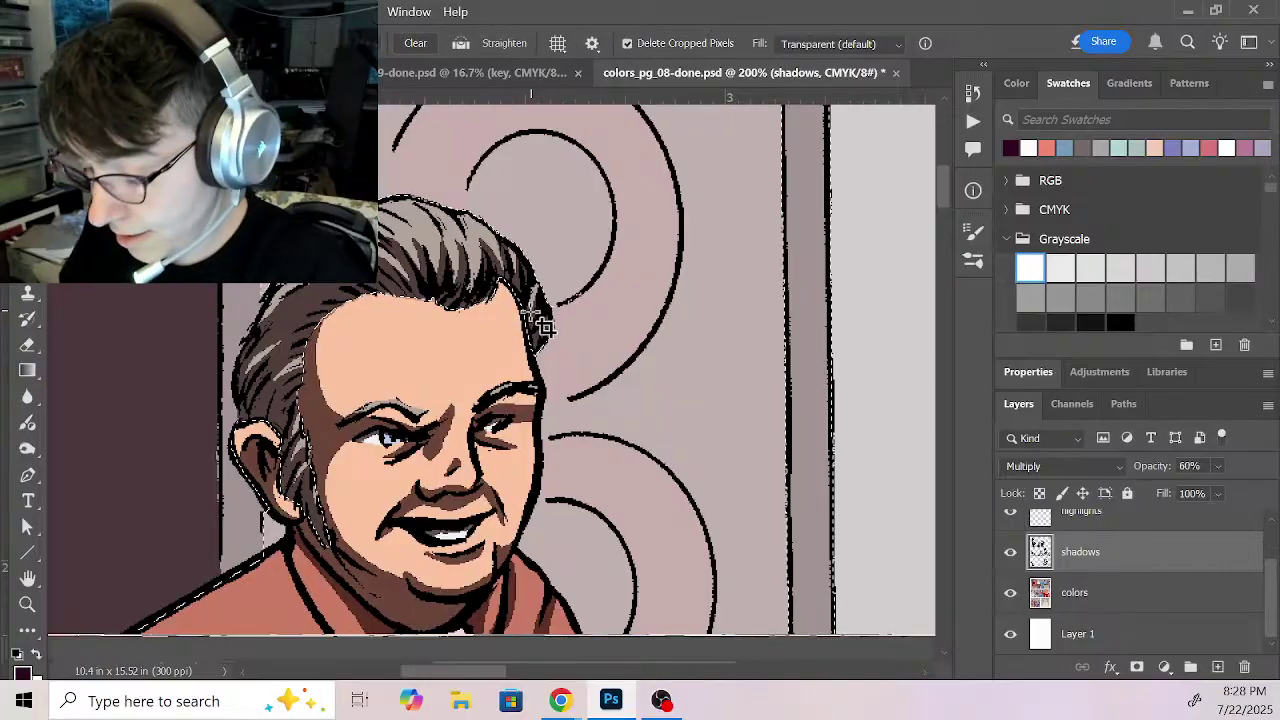
key("b")
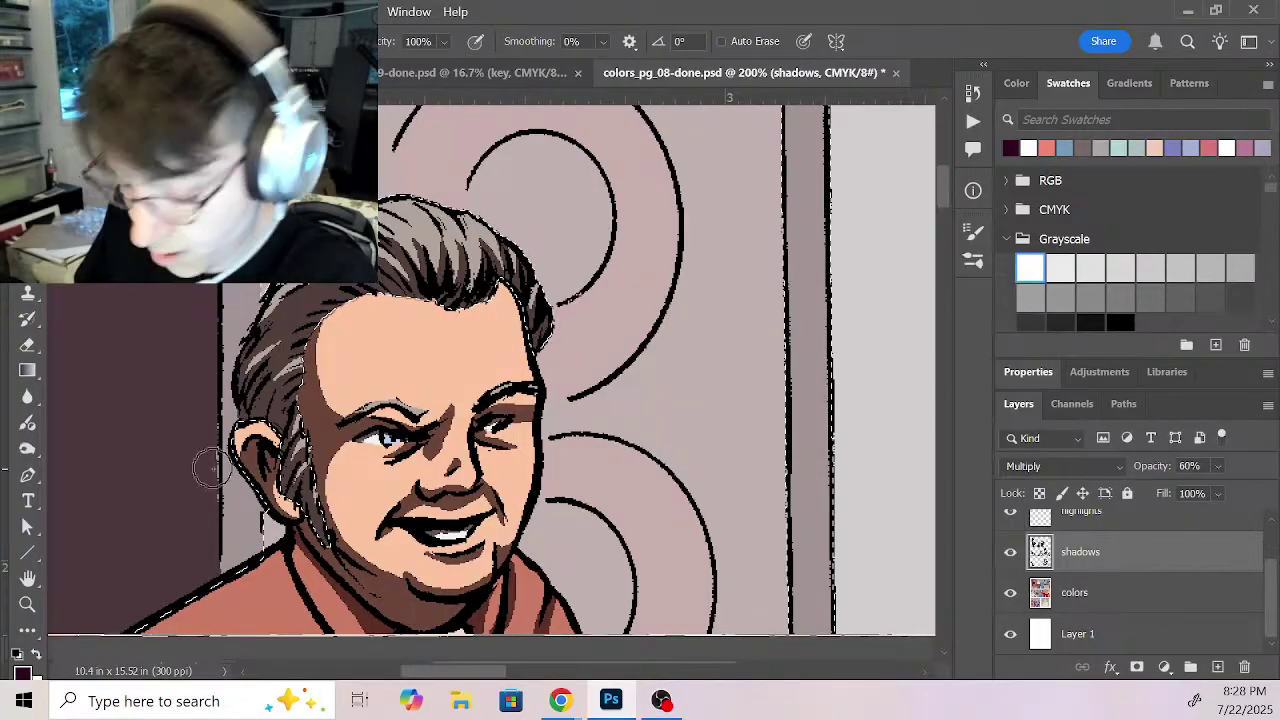
left_click_drag(209, 426, 222, 577)
scroll(337, 364, "up", 5)
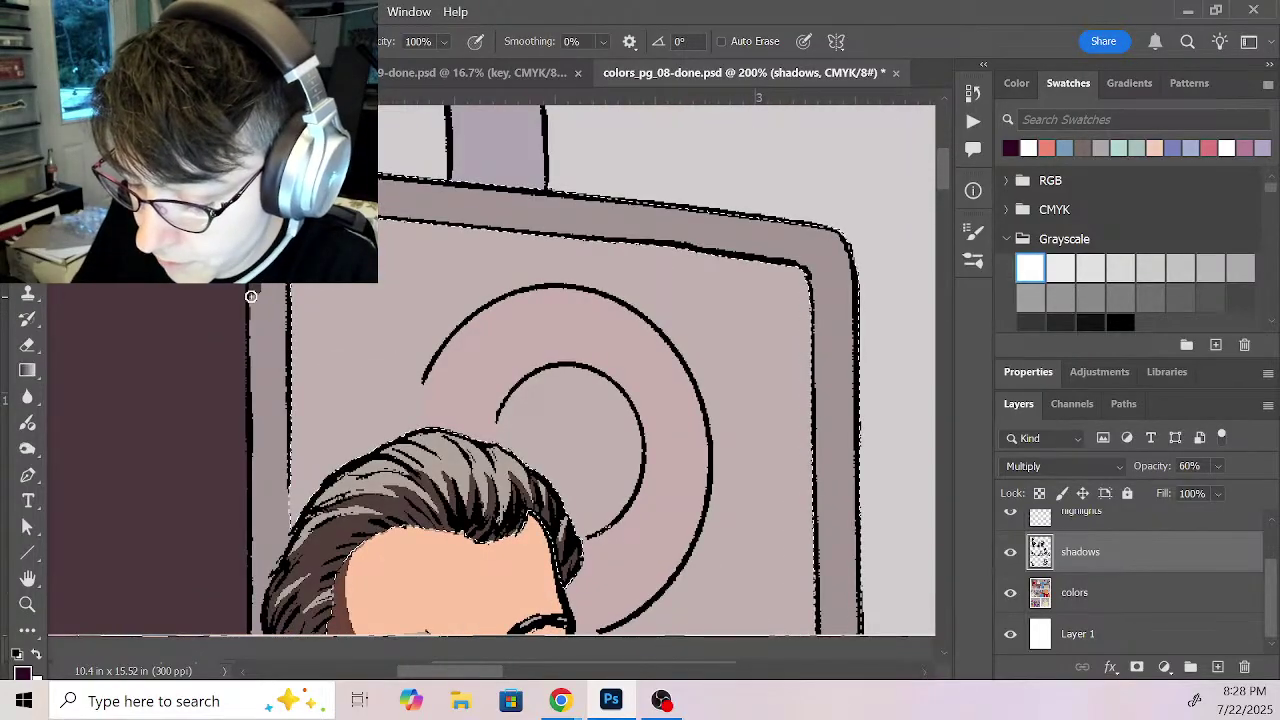
mouse_move(252, 305)
left_mouse_down()
mouse_move(256, 497)
mouse_move(253, 361)
mouse_move(279, 316)
mouse_move(286, 386)
mouse_move(284, 615)
left_mouse_up()
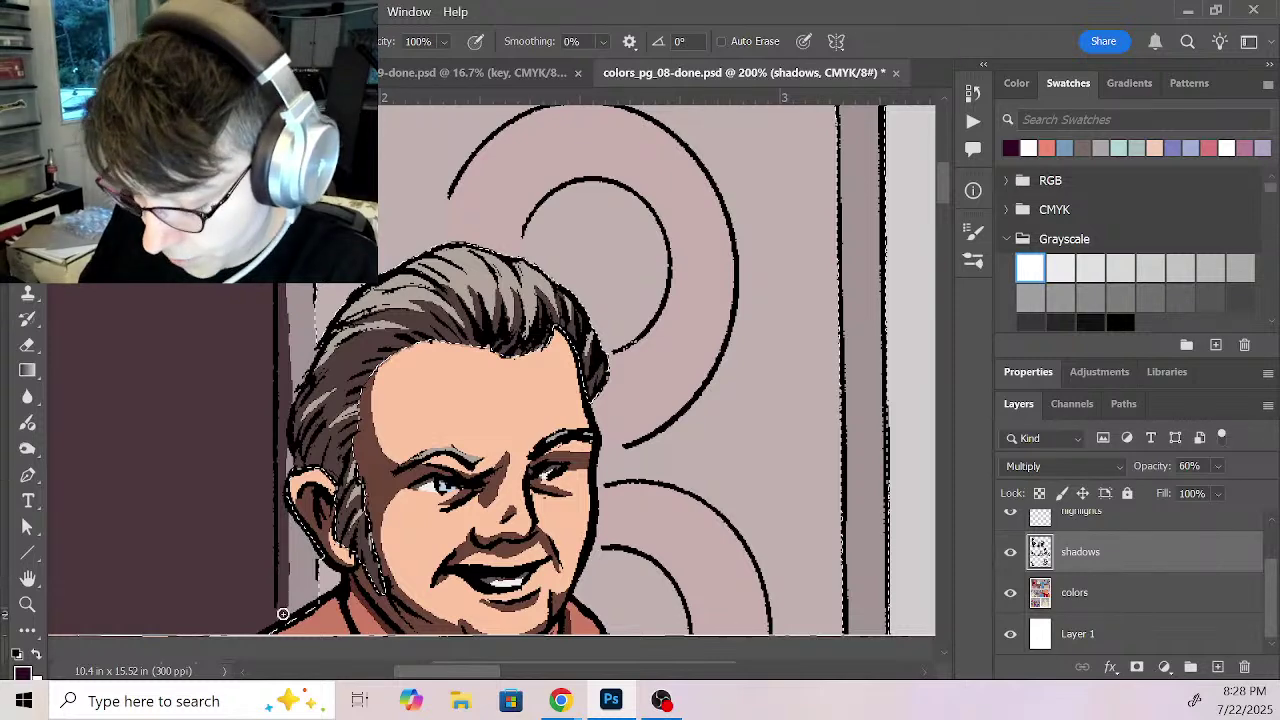
left_click_drag(316, 560, 320, 475)
Step: Trim the shadow strip on the loudspeaker frame with white beside the man's hair
key("x")
left_click_drag(305, 191, 323, 378)
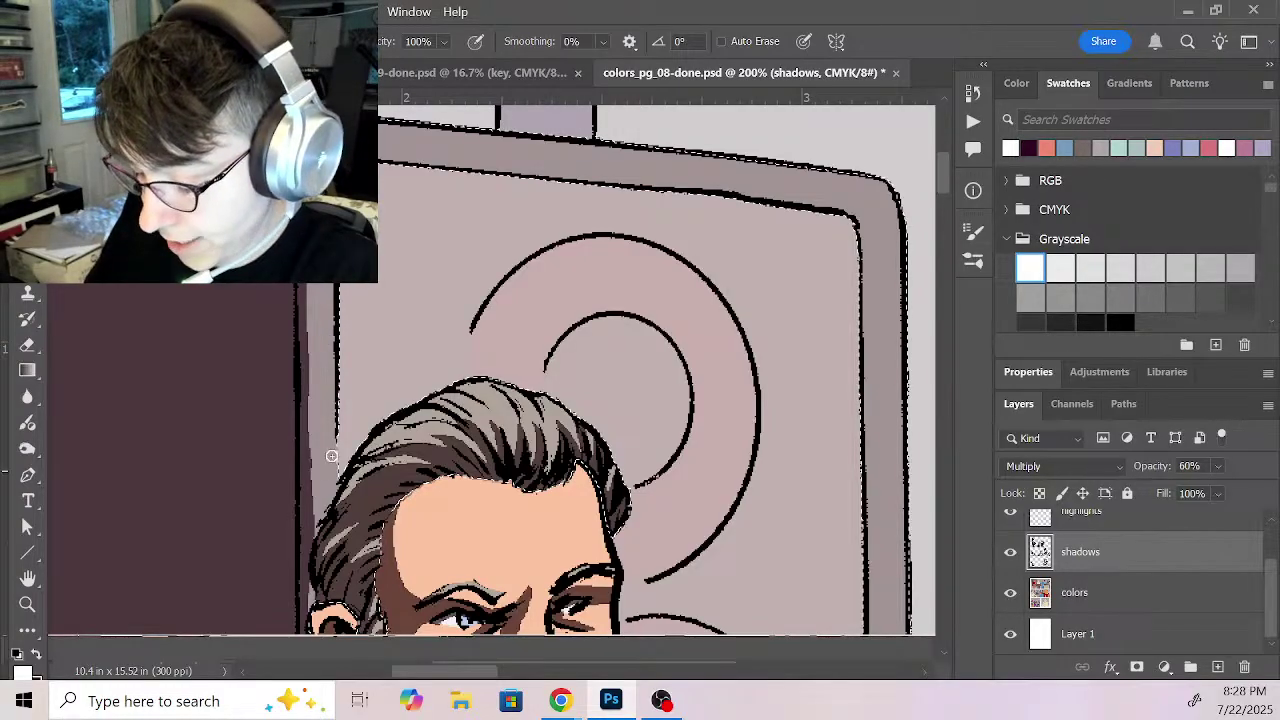
left_click_drag(326, 470, 334, 367)
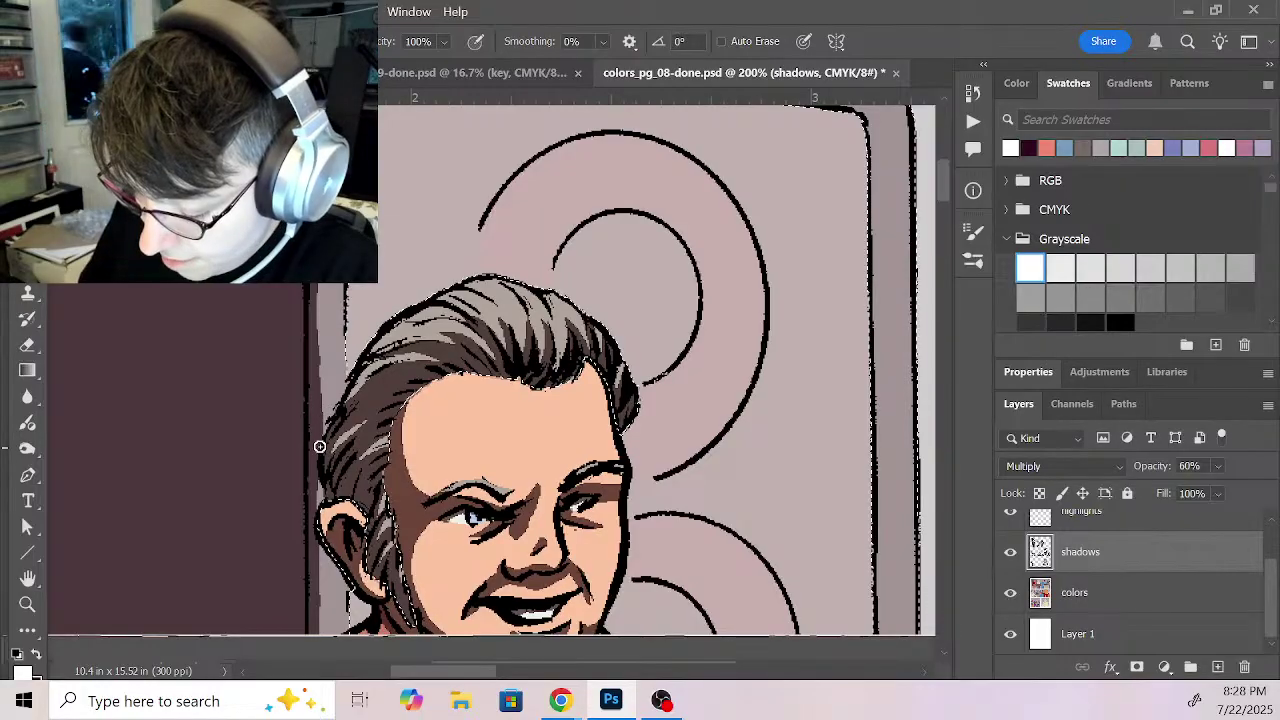
left_click_drag(324, 371, 321, 435)
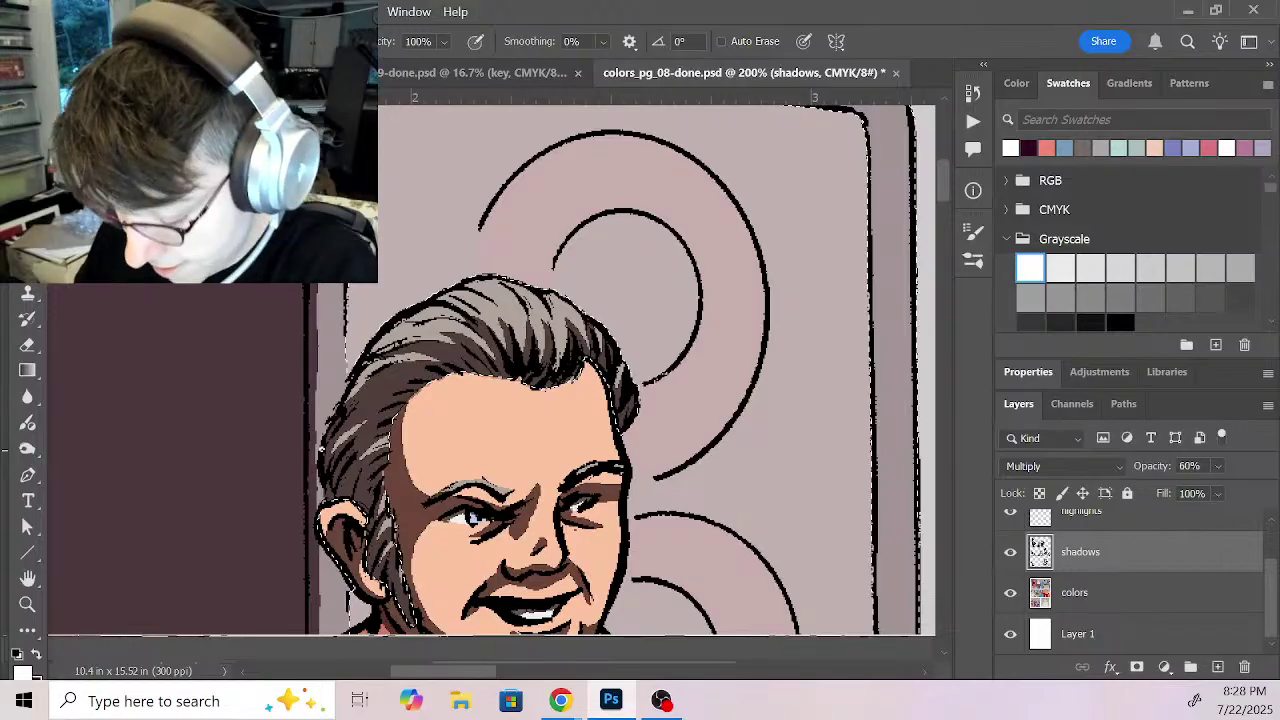
Step: Paint dark purple shadows along the loudspeaker frame's groove above the man's glass and up the lower inner edge of the frame
left_click_drag(358, 355, 362, 175)
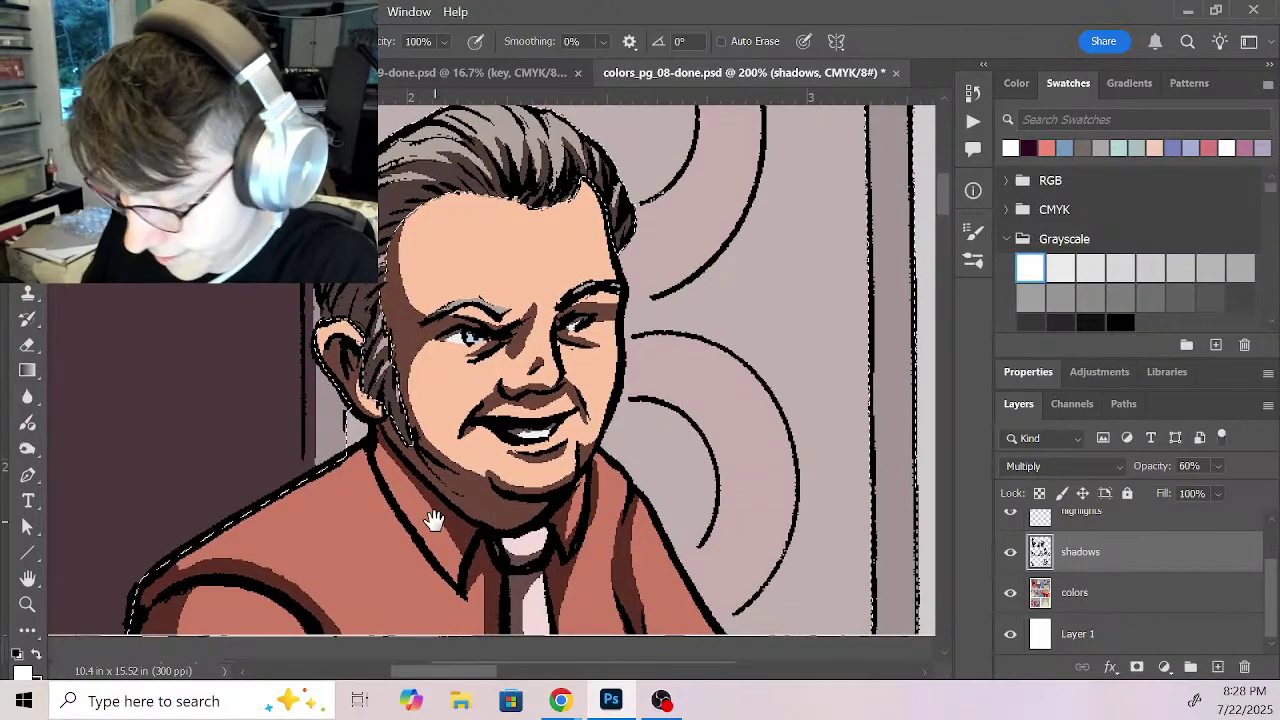
left_click_drag(740, 422, 600, 100)
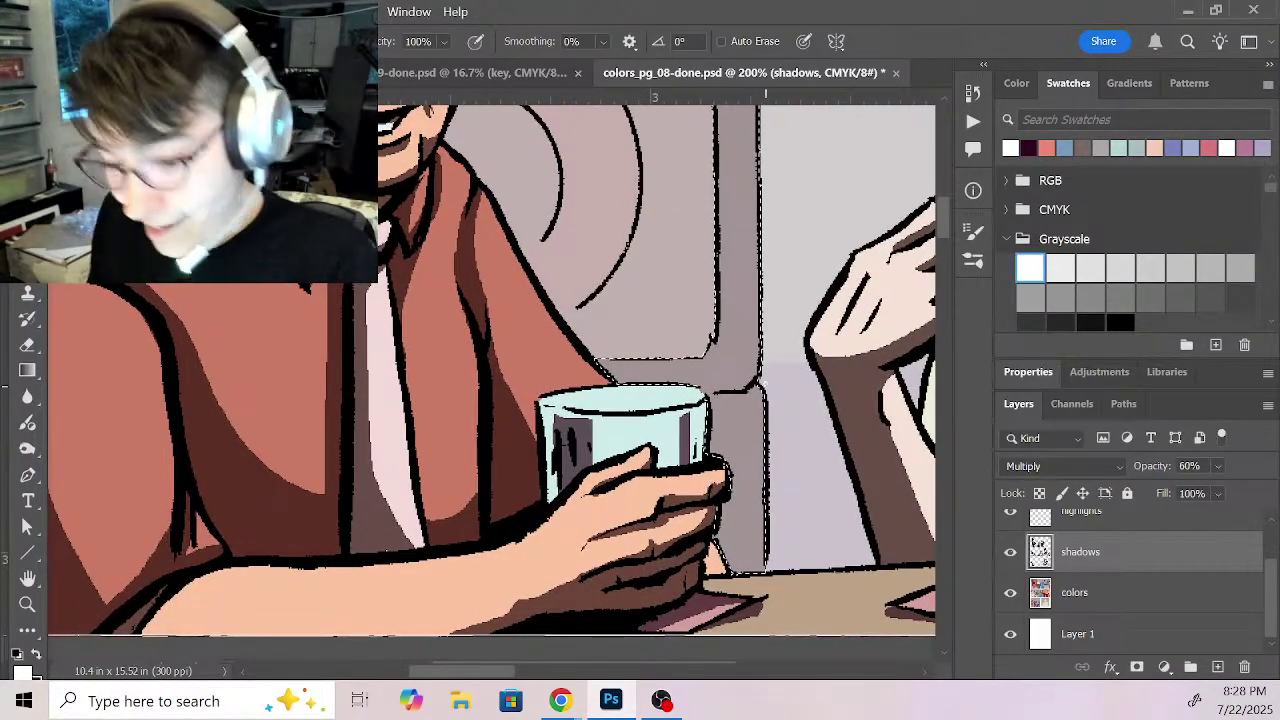
key("x")
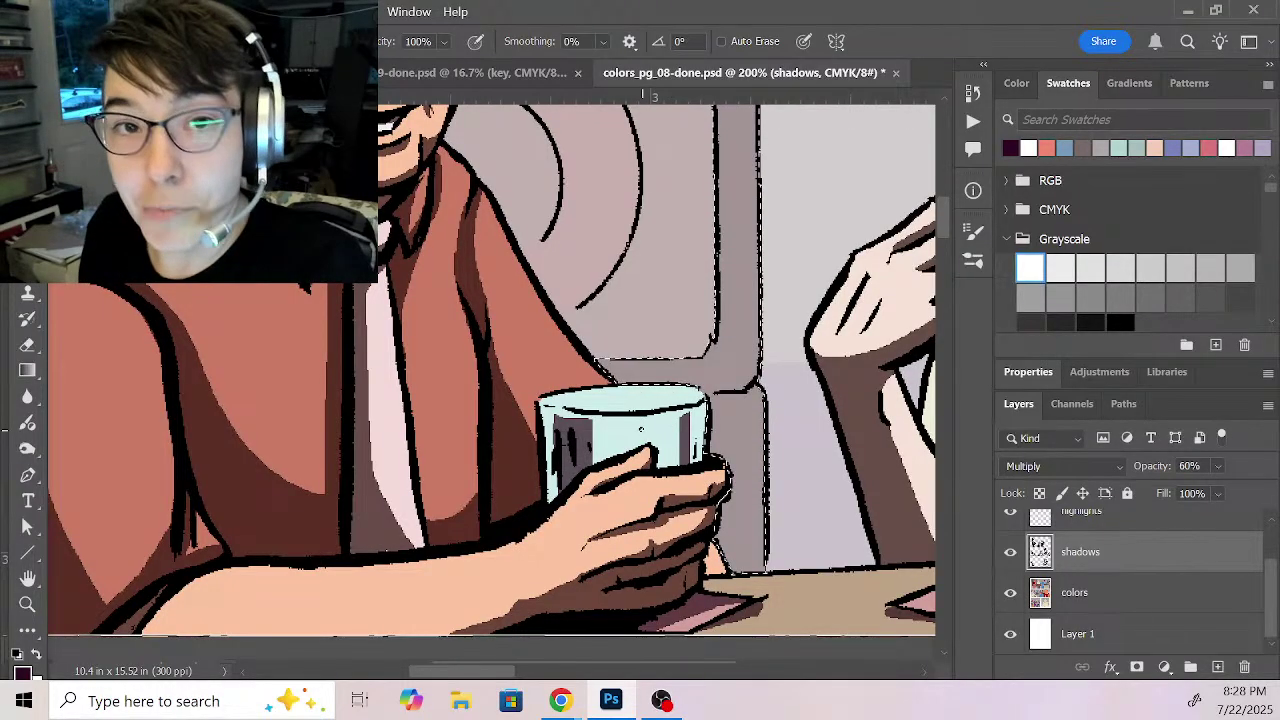
mouse_move(605, 383)
left_mouse_down()
mouse_move(757, 382)
mouse_move(716, 399)
left_mouse_up()
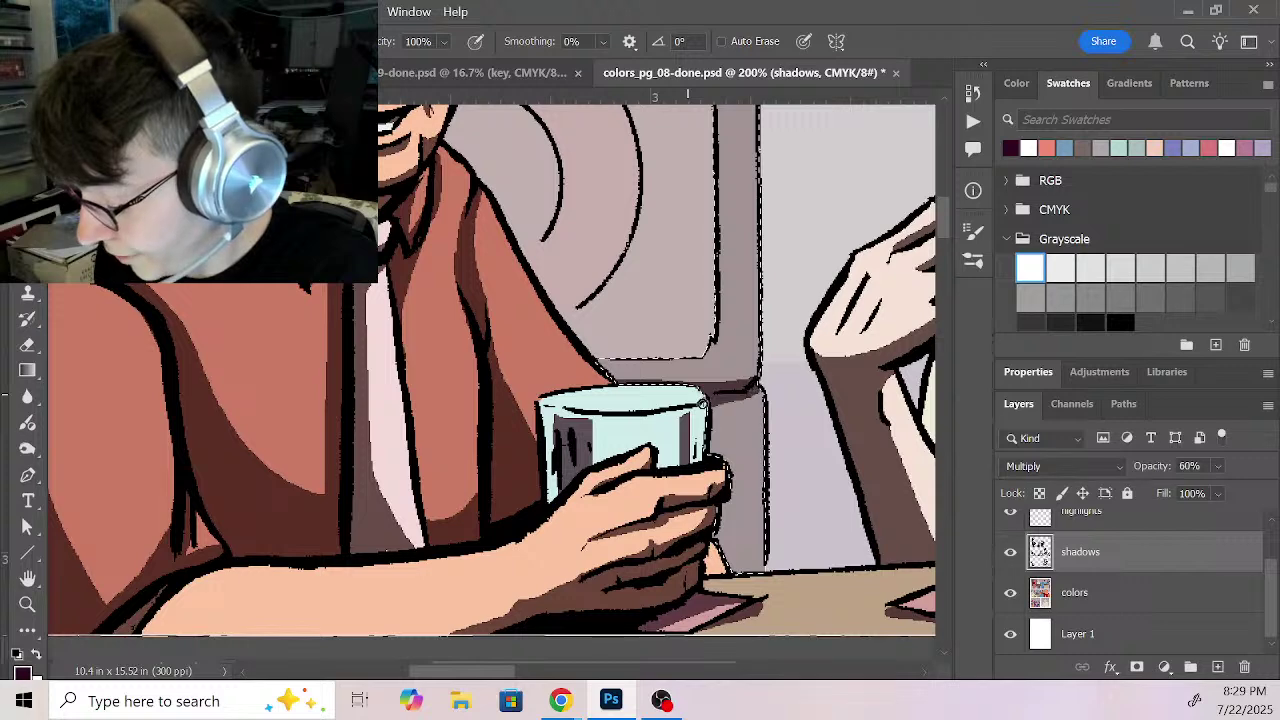
left_click_drag(710, 351, 716, 237)
left_click_drag(718, 141, 719, 300)
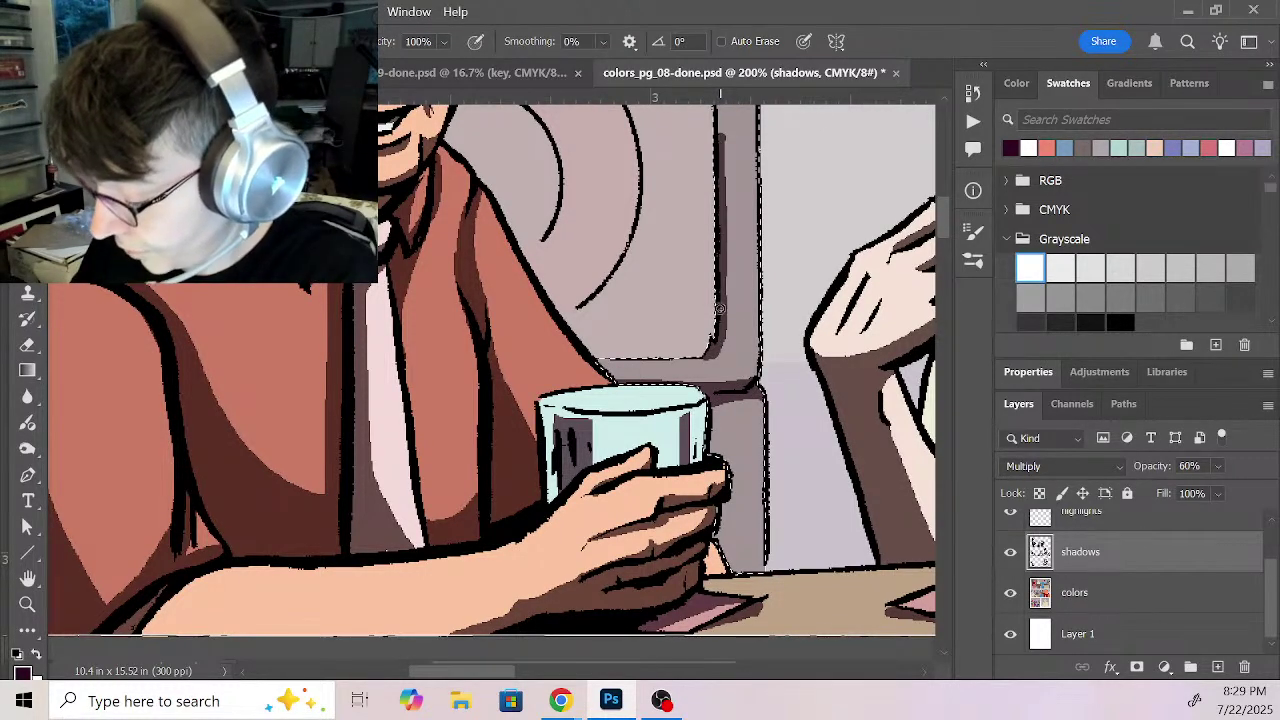
Step: Paint a dark purple shadow along the upper rim of the loudspeaker's front, just above the speaker grille
left_click_drag(723, 180, 766, 471)
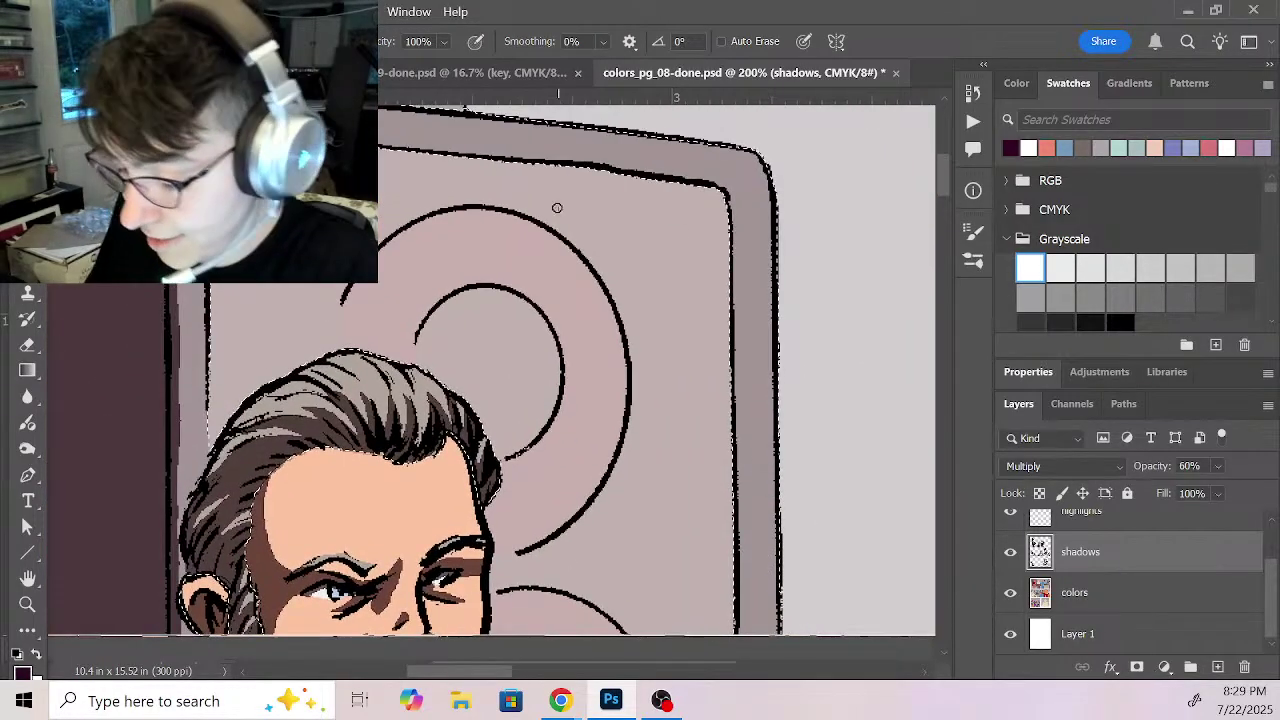
mouse_move(366, 172)
left_mouse_down()
mouse_move(491, 337)
mouse_move(521, 352)
left_mouse_up()
mouse_move(441, 293)
left_mouse_down()
mouse_move(690, 342)
mouse_move(895, 340)
left_mouse_up()
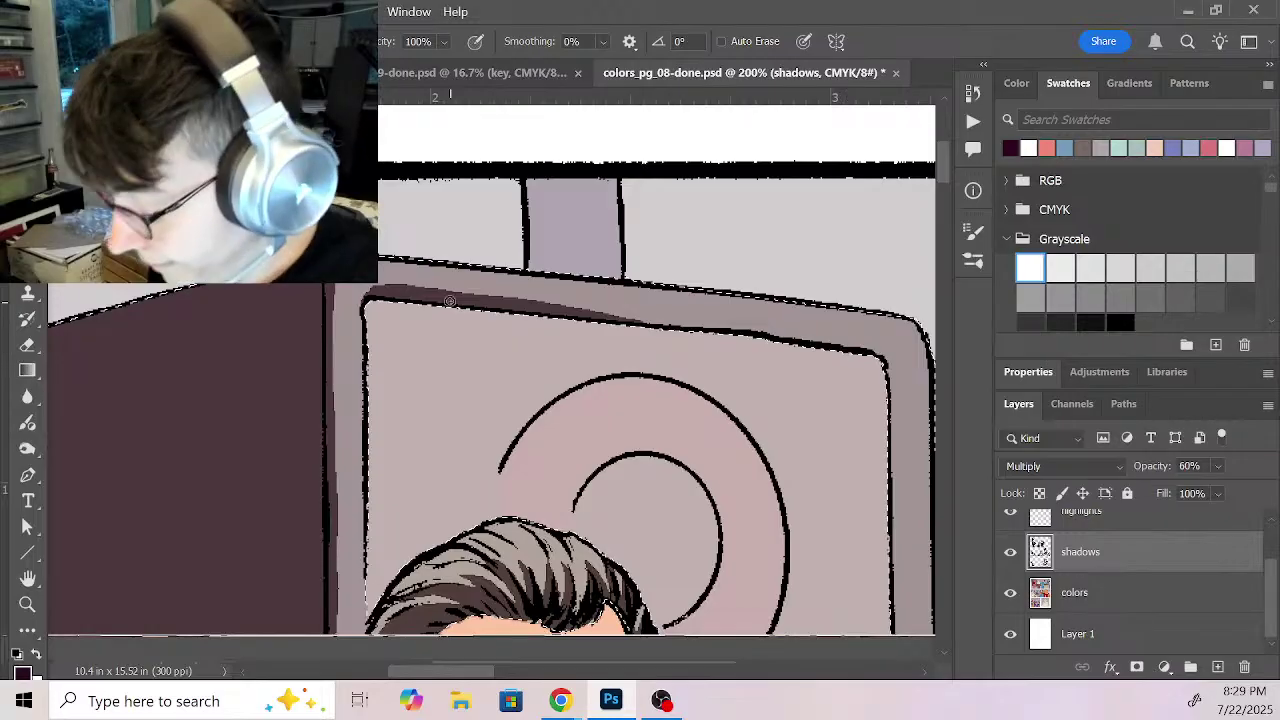
mouse_move(484, 296)
left_mouse_down()
mouse_move(424, 292)
mouse_move(745, 327)
mouse_move(575, 301)
mouse_move(543, 304)
mouse_move(882, 352)
left_mouse_up()
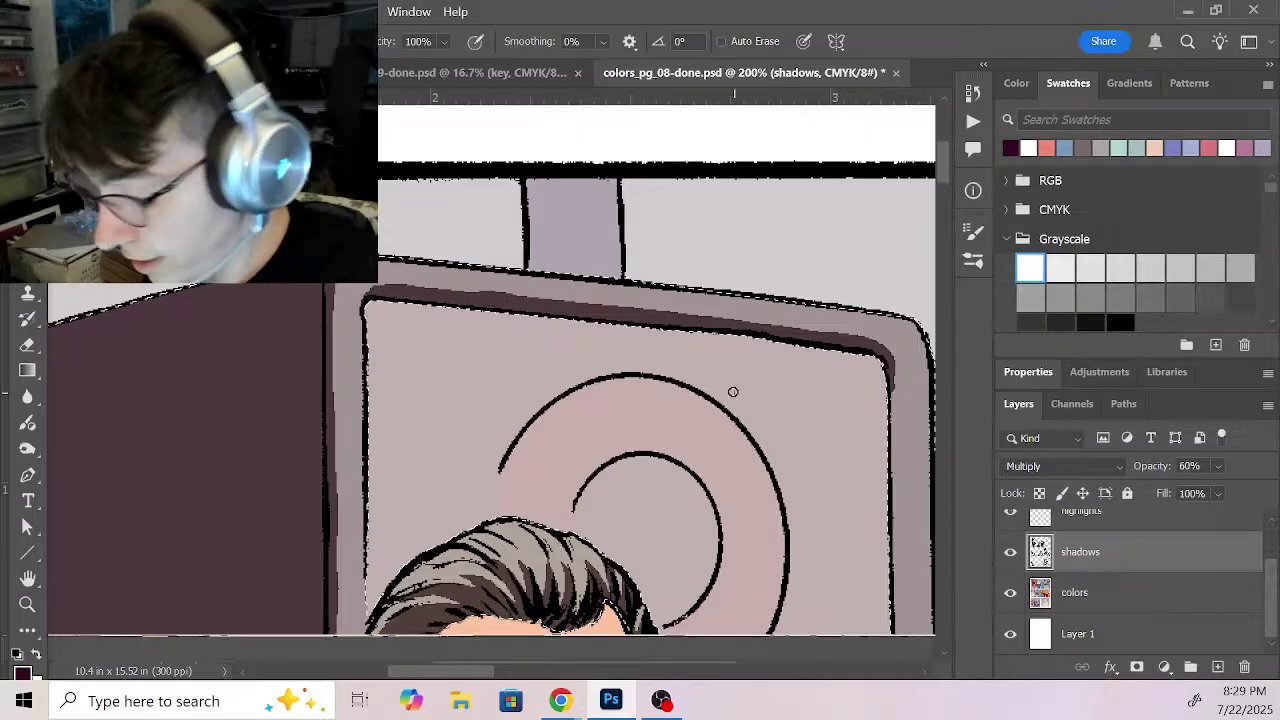
Step: Extend the dark purple shadow around the grille's upper corner and down the inner edge of the loudspeaker frame
key("x")
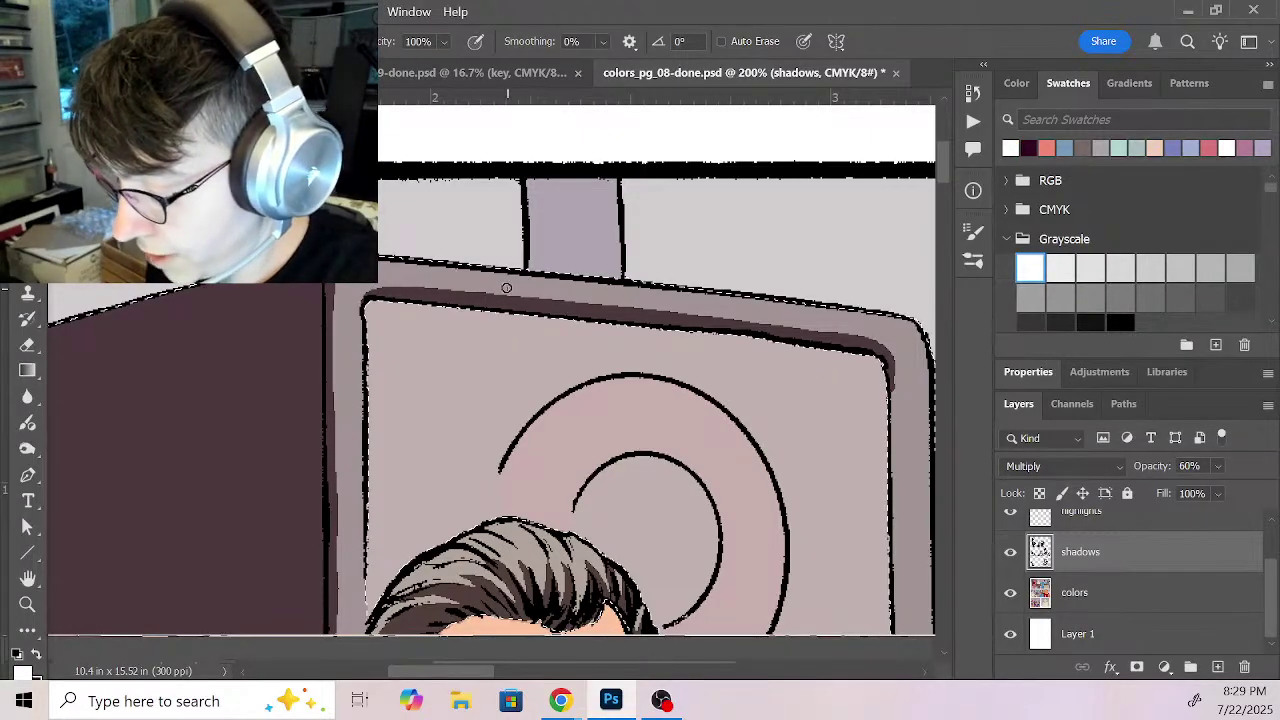
scroll(606, 366, "right", 3)
scroll(606, 366, "down", 1)
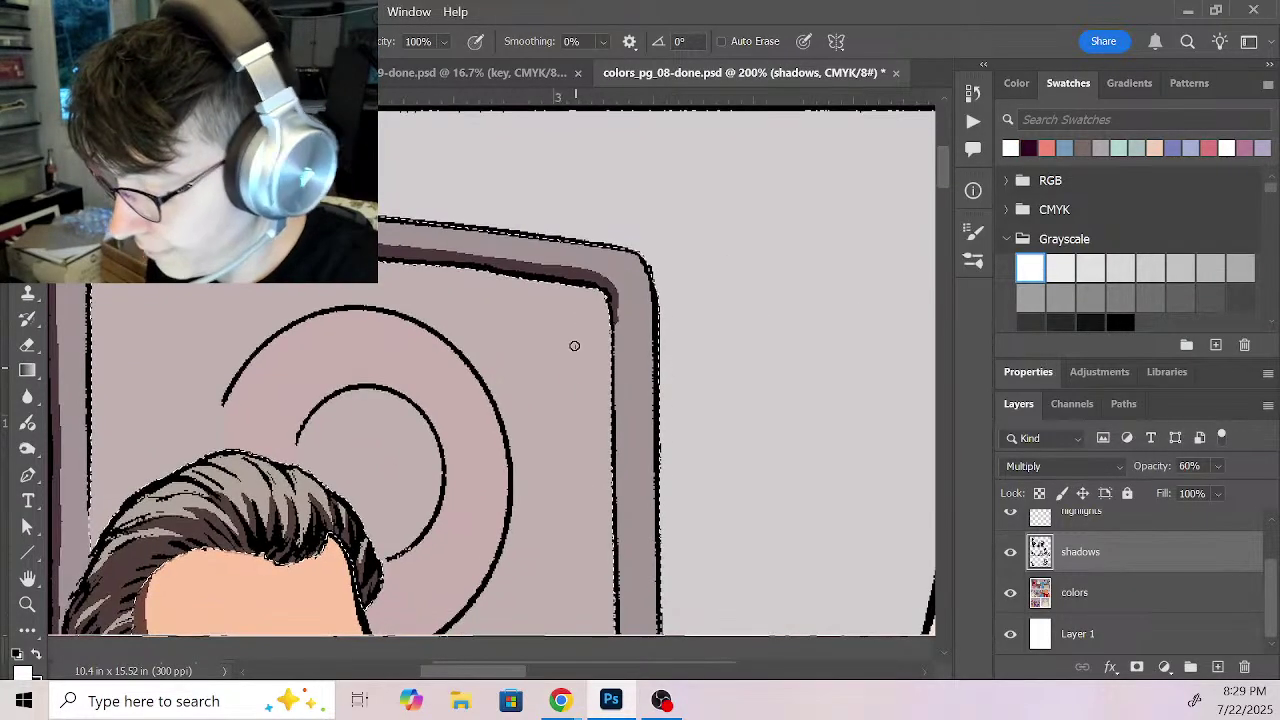
key("x")
mouse_move(594, 277)
left_mouse_down()
mouse_move(618, 307)
mouse_move(615, 409)
left_mouse_up()
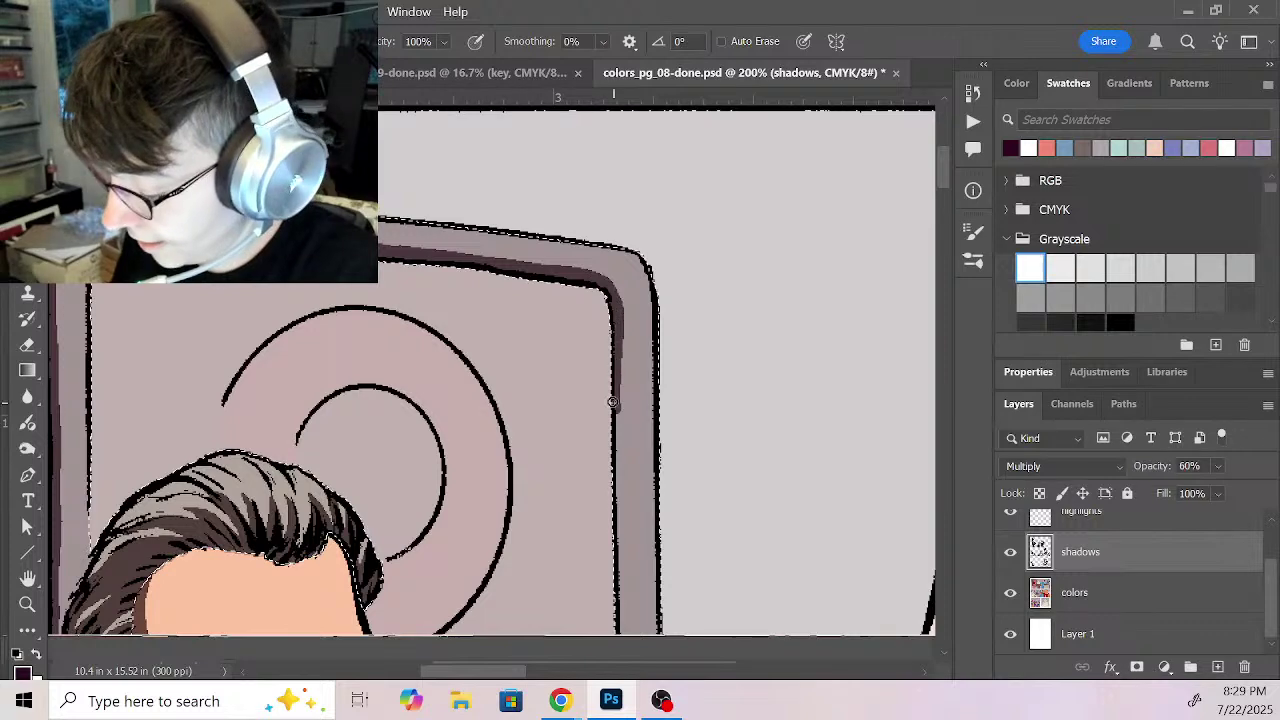
left_click_drag(605, 288, 616, 497)
left_click_drag(607, 303, 622, 527)
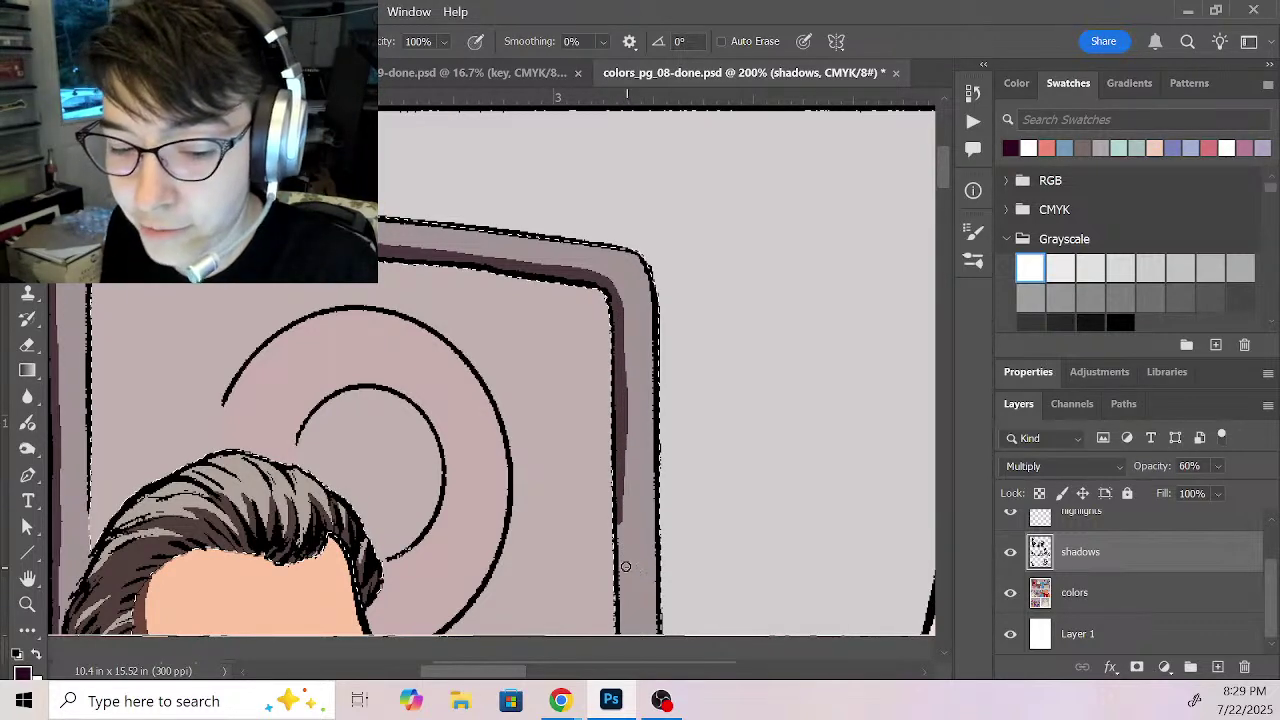
Step: Continue the frame's inner-edge shadow down past the man's face towards his glass, and tidy its outline with white
scroll(622, 331, "down", 3)
left_click_drag(612, 288, 614, 524)
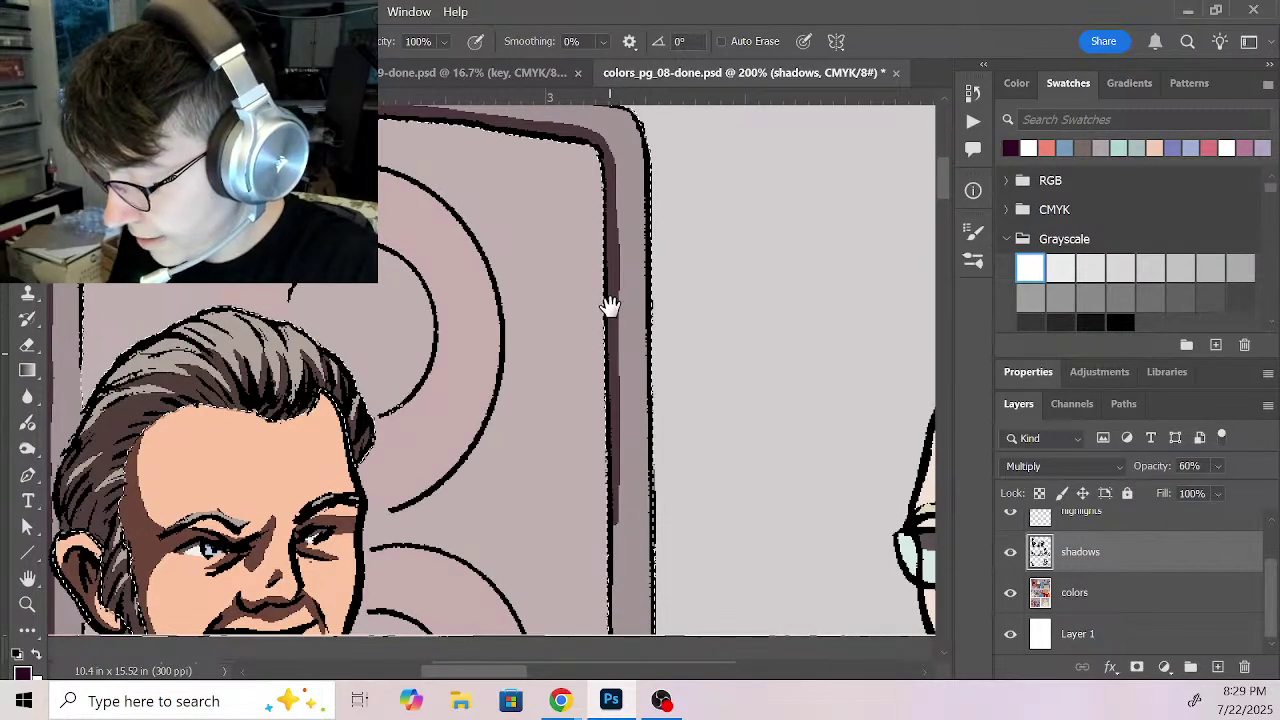
scroll(609, 306, "down", 4)
left_click_drag(598, 265, 598, 474)
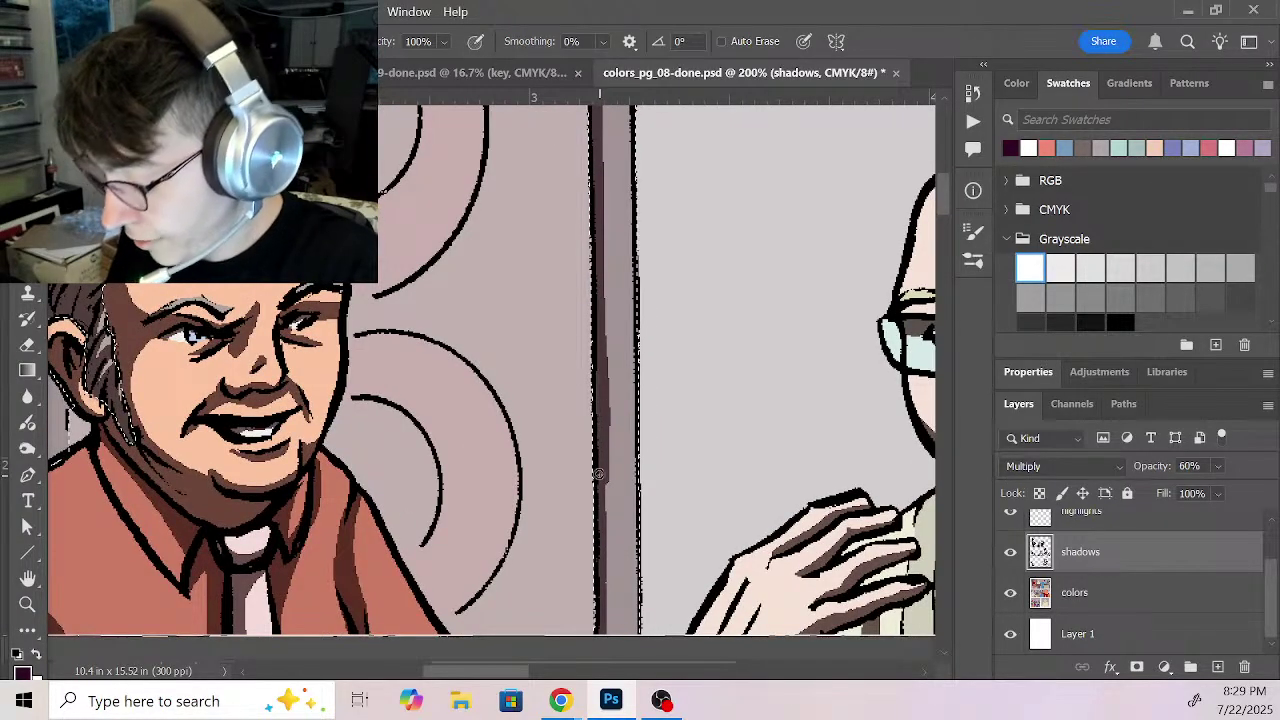
key("x")
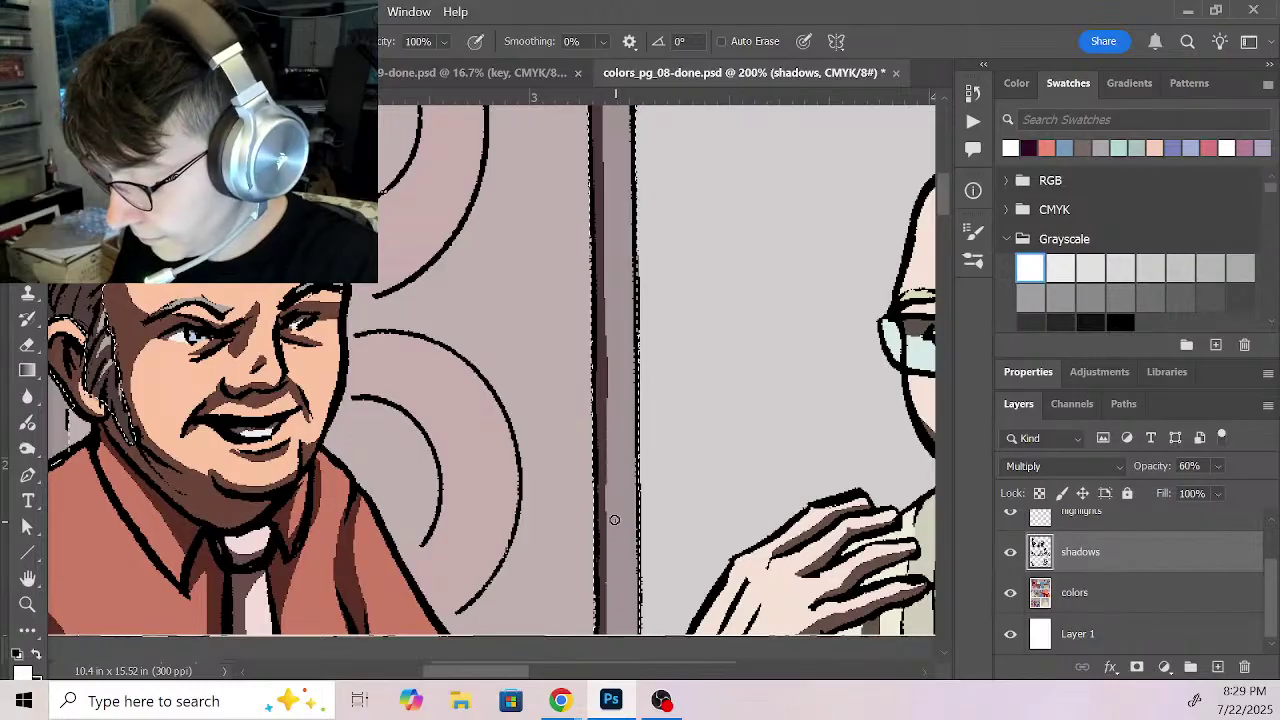
scroll(637, 400, "up", 3)
scroll(644, 320, "down", 6)
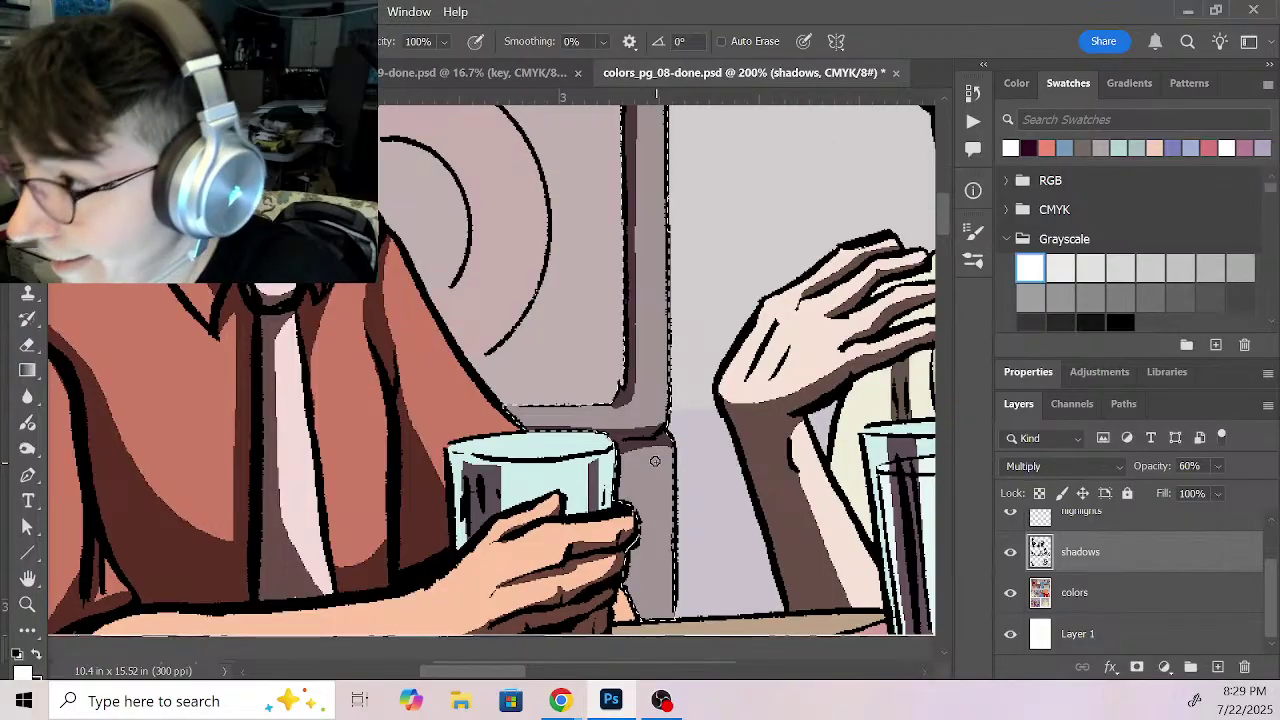
Step: Paint a dark purple shadow down the inner edge of the loudspeaker frame below the table, from the tabletop to the frame's lower corner
scroll(690, 257, "down", 5)
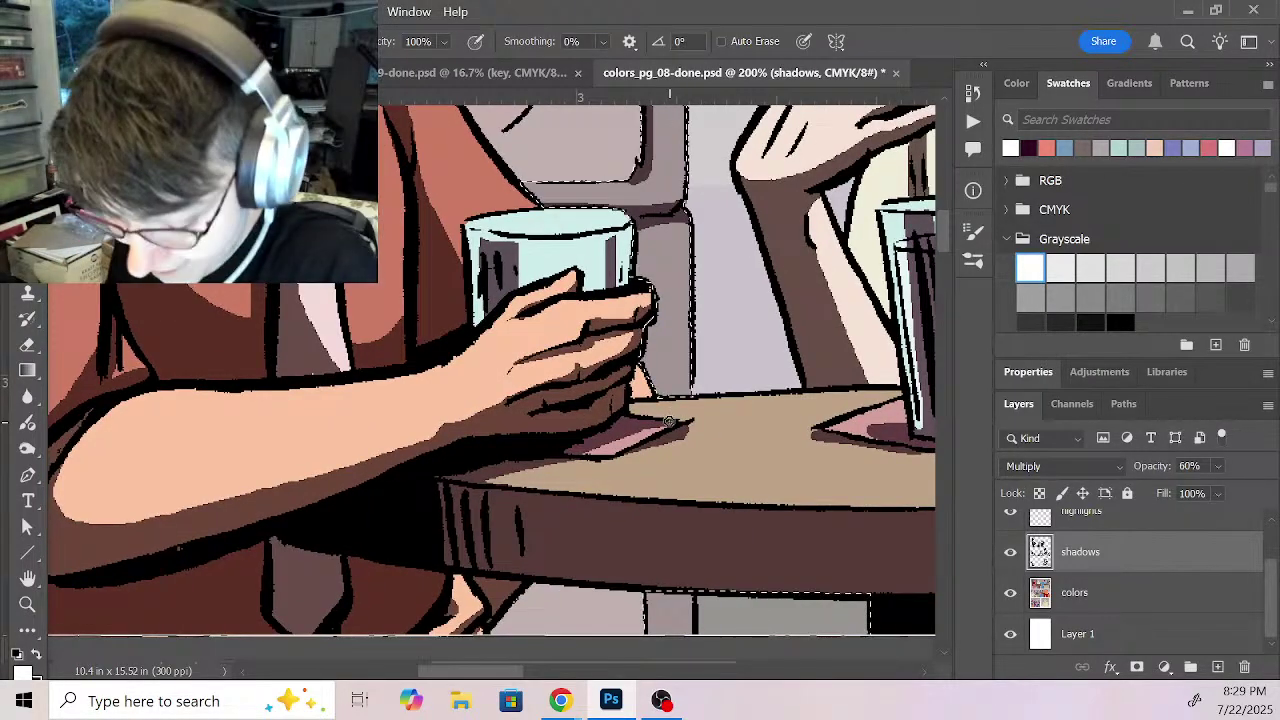
key("x")
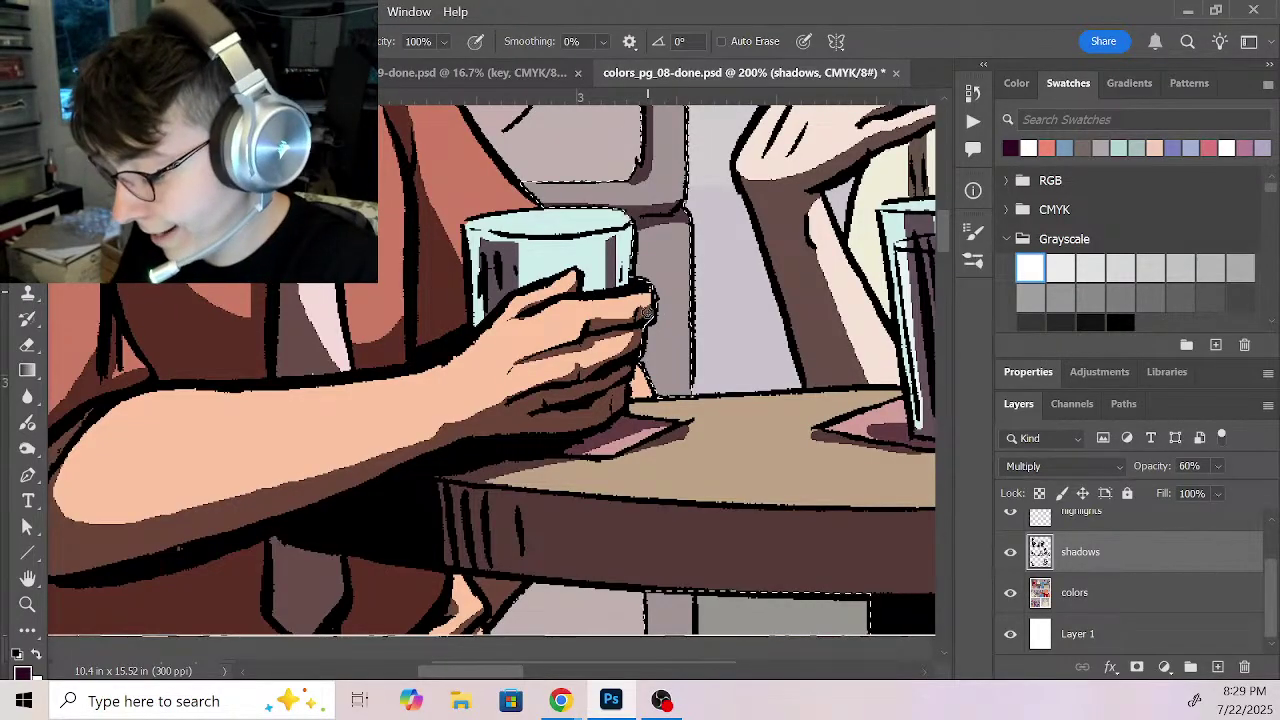
scroll(697, 189, "down", 5)
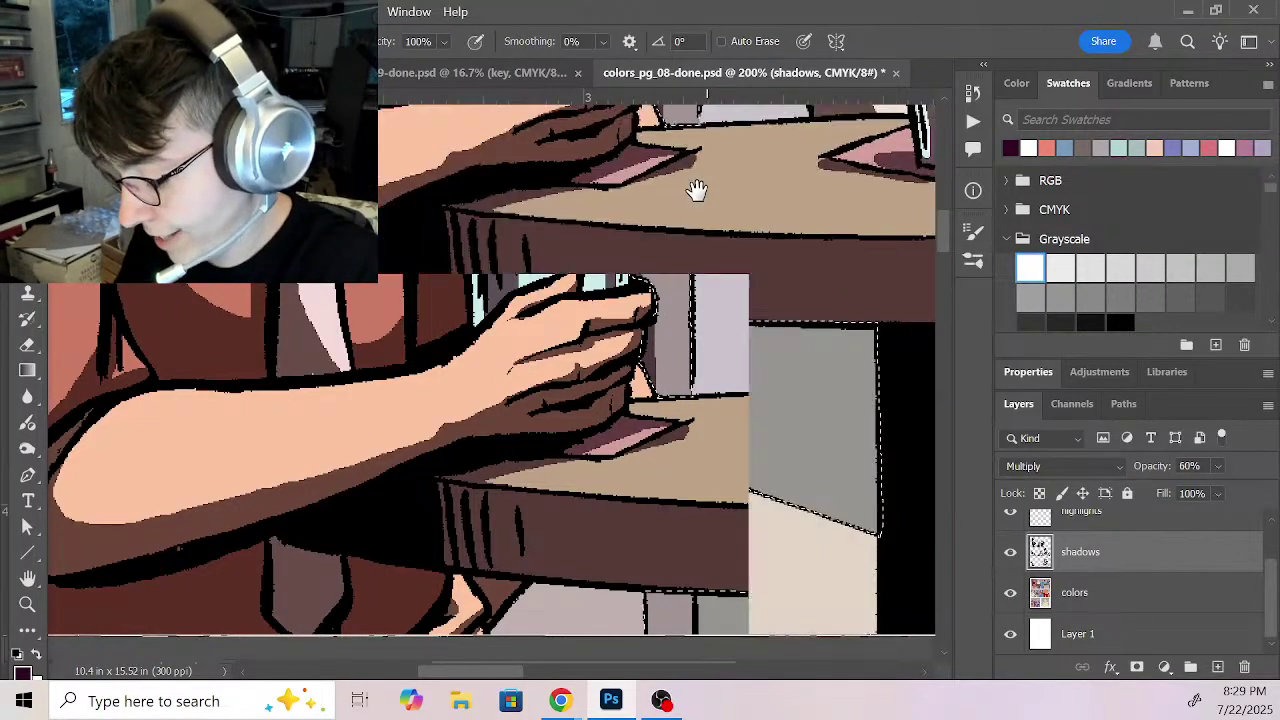
mouse_move(663, 321)
left_mouse_down()
mouse_move(658, 382)
mouse_move(661, 303)
mouse_move(654, 553)
left_mouse_up()
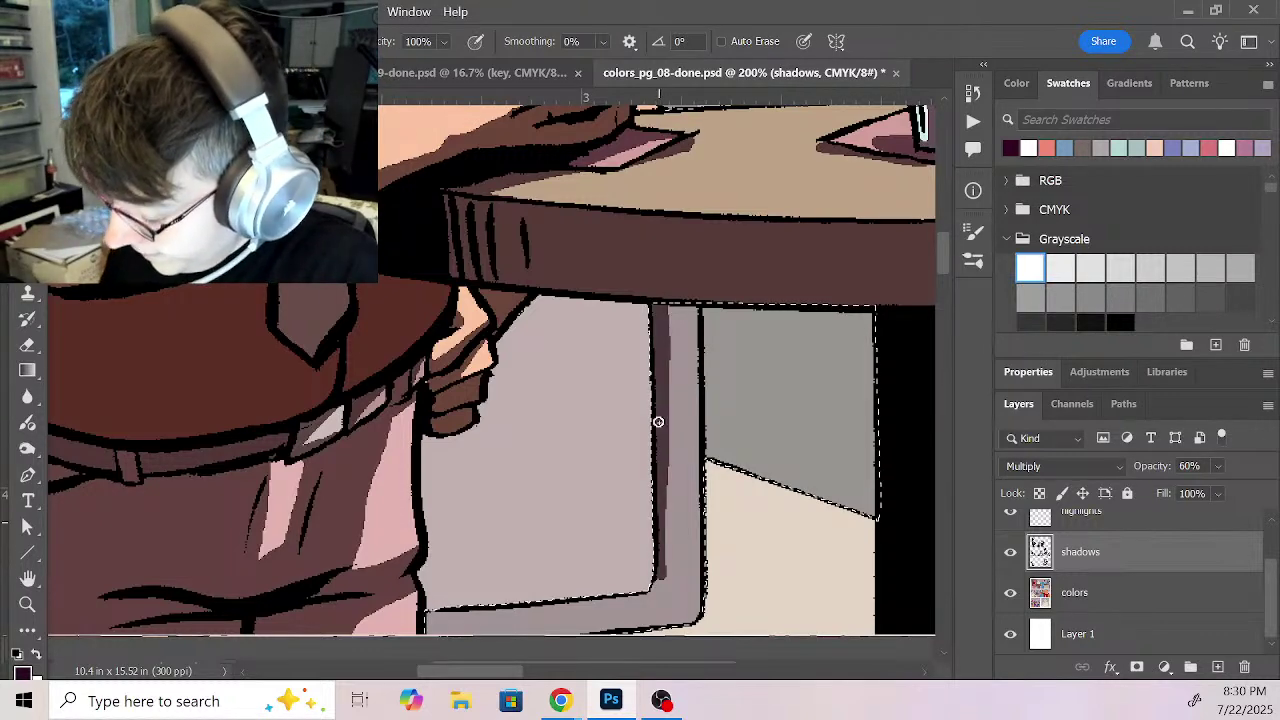
left_click_drag(663, 439, 660, 578)
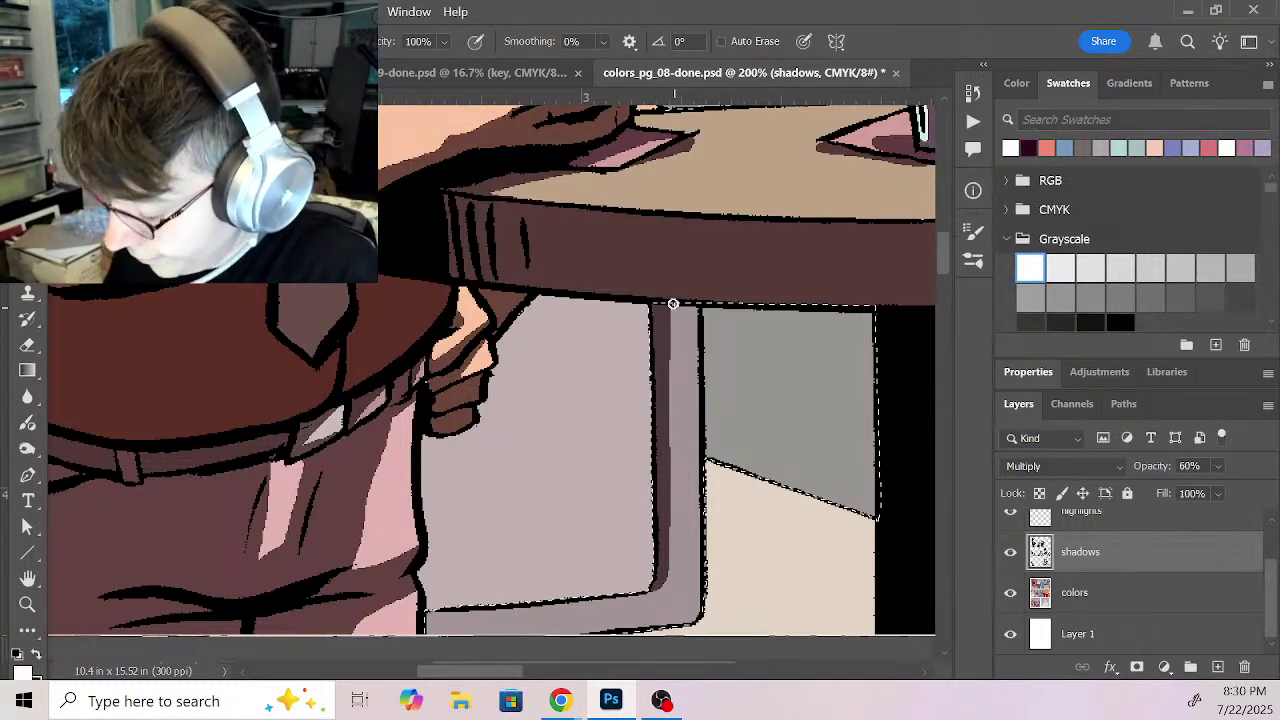
Step: Paint a dark purple shadow along the bottom edge of the loudspeaker frame, from the man's trousers to the outer corner
left_click_drag(705, 535, 735, 345)
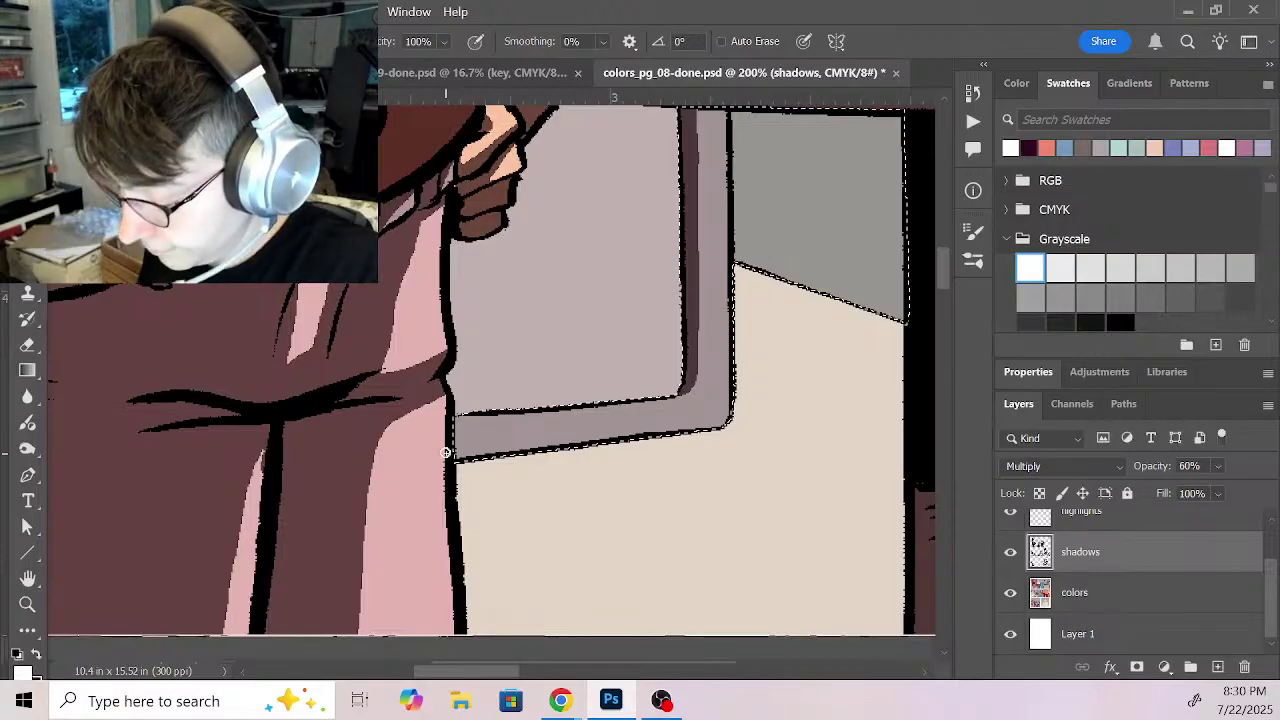
key("x")
mouse_move(456, 449)
left_mouse_down()
mouse_move(620, 432)
mouse_move(440, 445)
mouse_move(728, 424)
left_mouse_up()
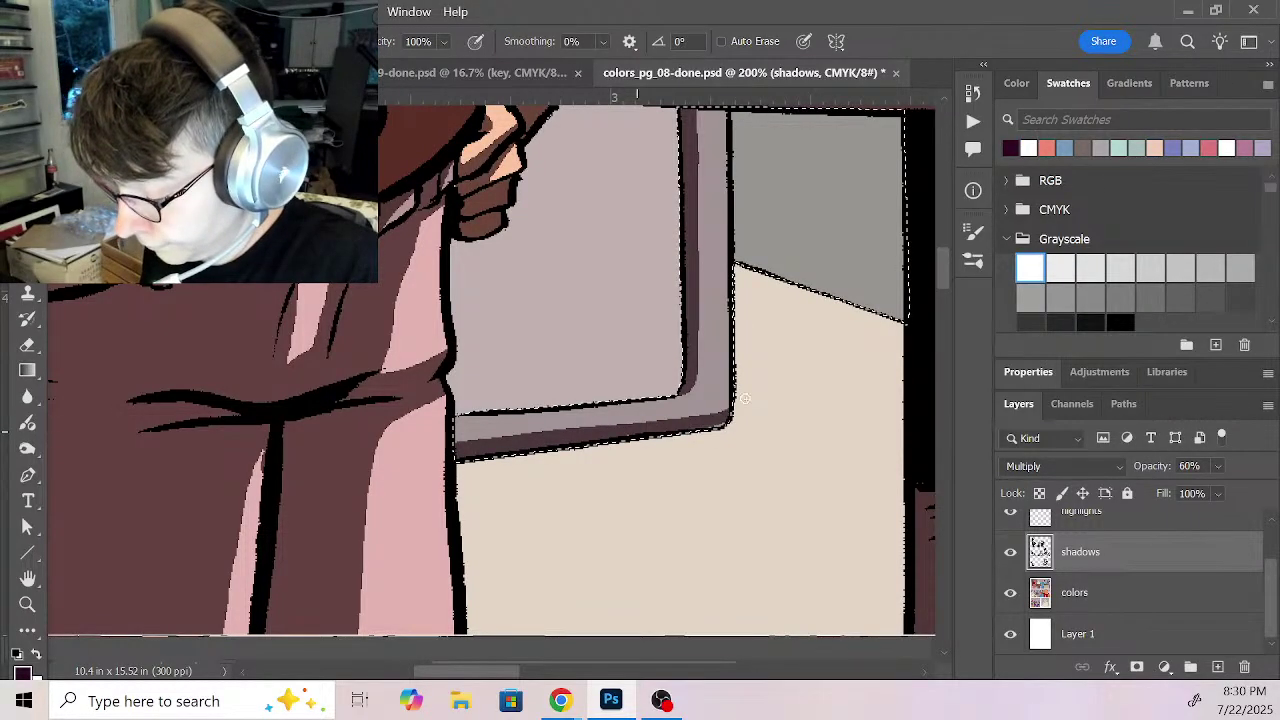
mouse_move(645, 488)
left_mouse_down()
mouse_move(823, 466)
mouse_move(583, 546)
mouse_move(662, 553)
left_mouse_up()
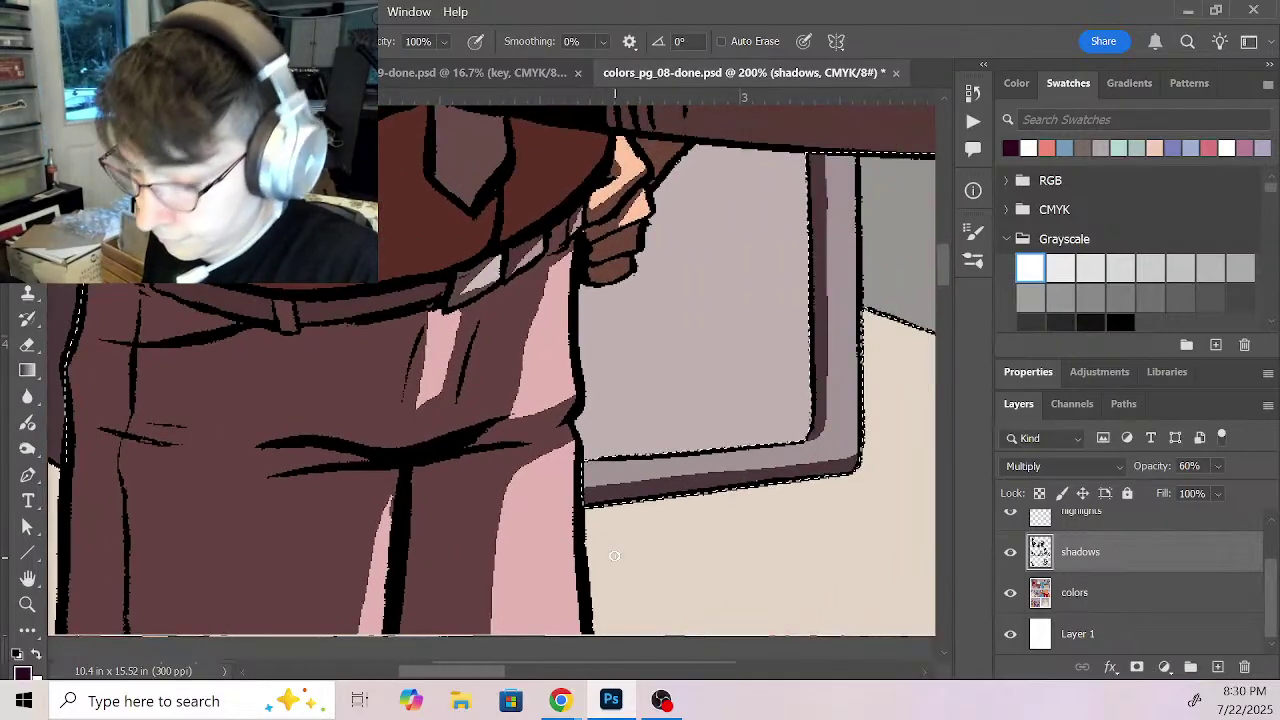
Step: Select the loudspeaker's front grille by colour on the colors layer and paint dark purple shadows around its cones on the shadows layer
key("z")
left_click(786, 514, "alt")
left_click(820, 523, "alt")
left_click_drag(857, 483, 650, 535)
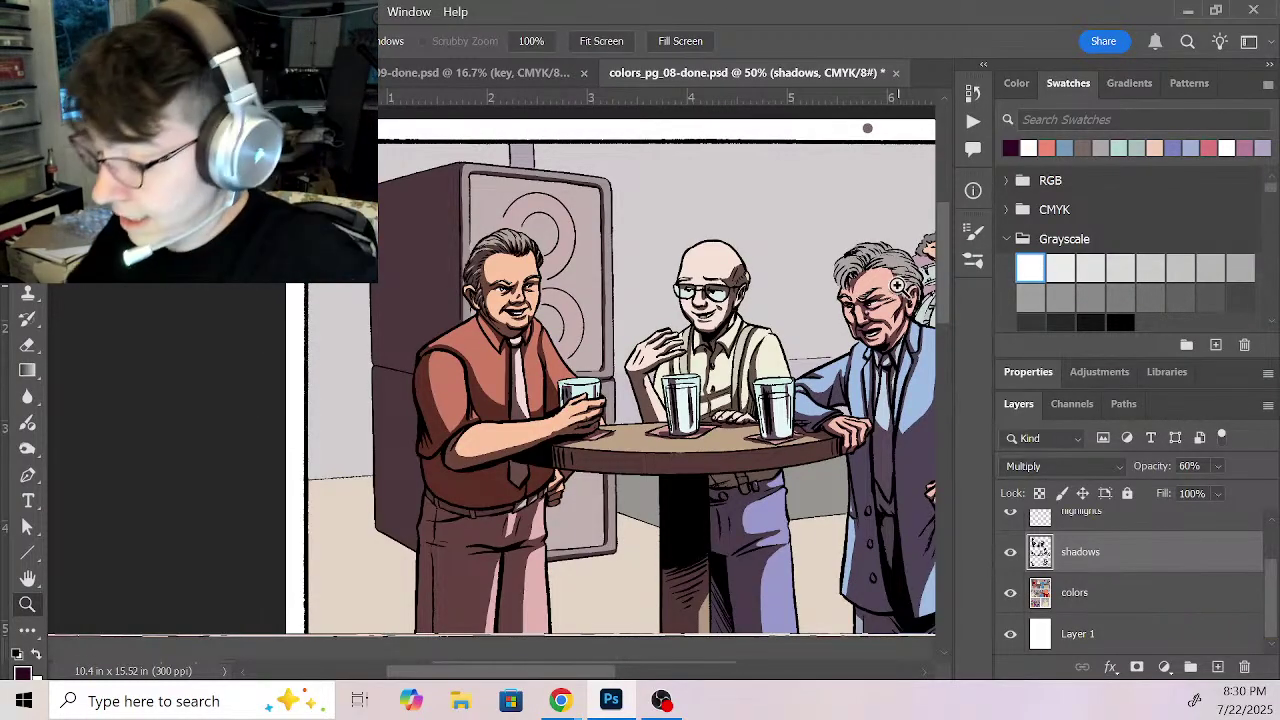
scroll(561, 676, "right", 3)
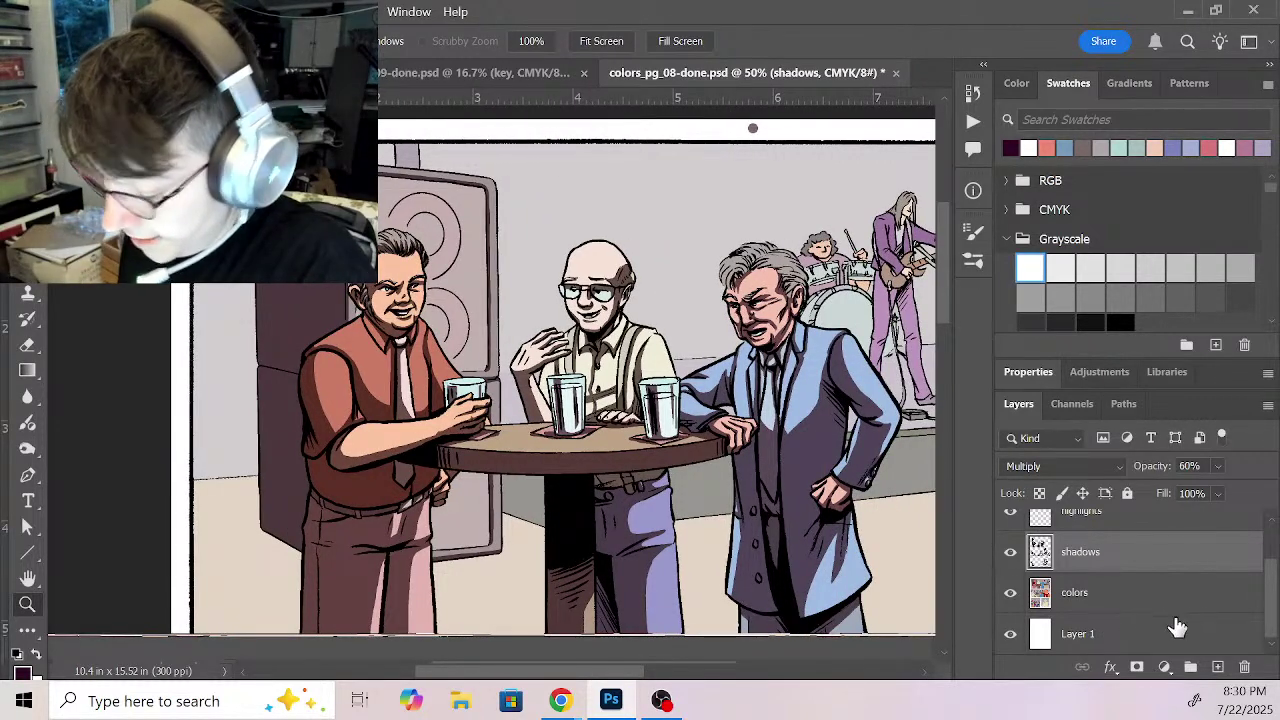
left_click(1128, 600)
key("w")
left_click(463, 262)
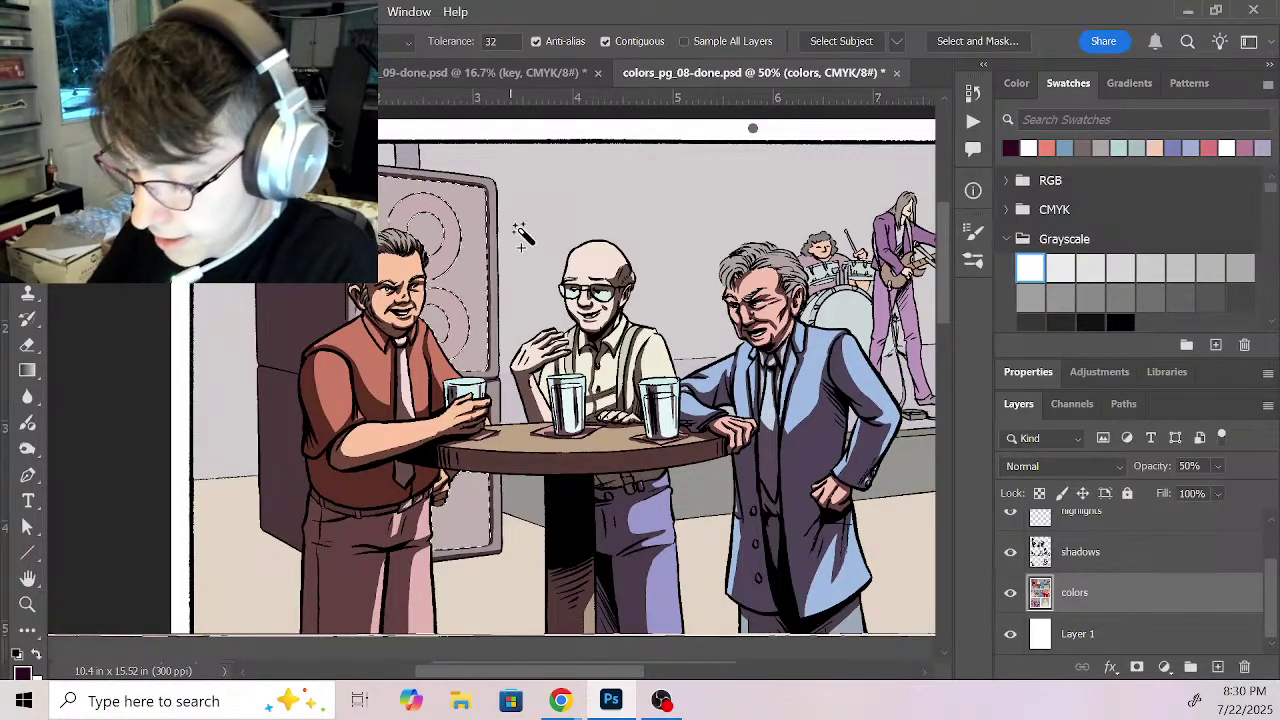
left_click(1130, 562)
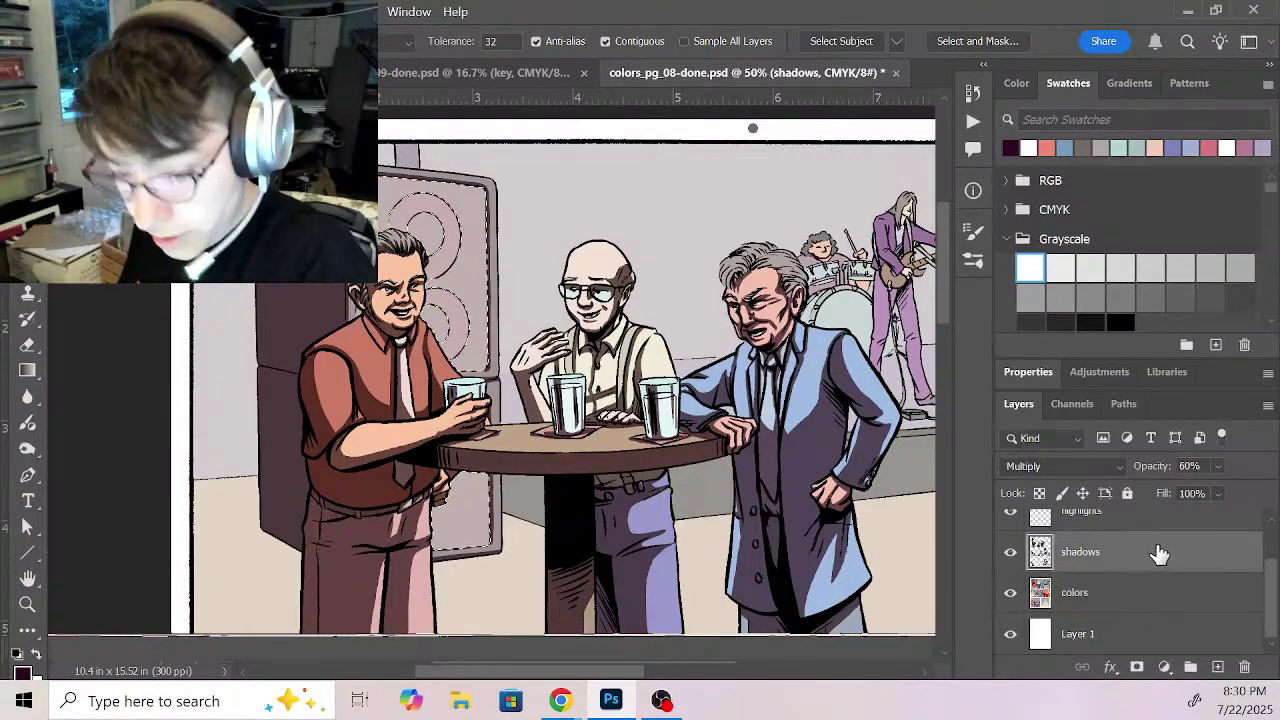
key("b")
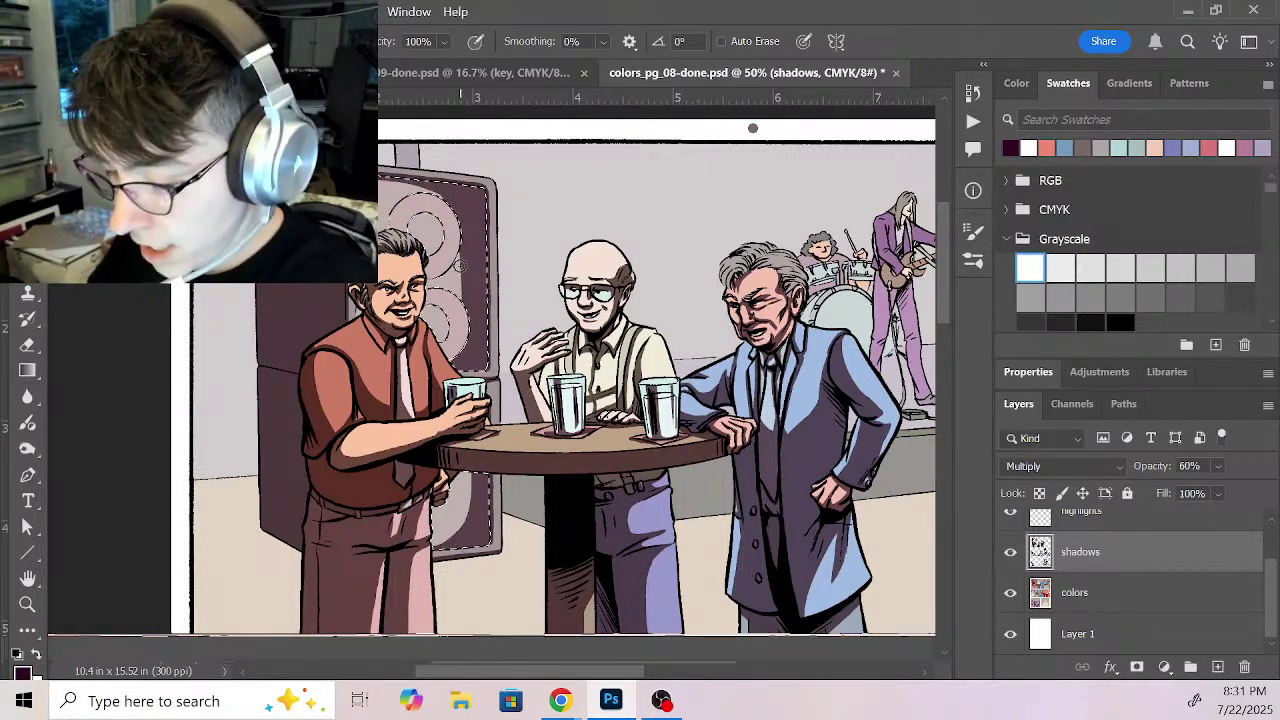
Step: Paint dark purple crescent shadows inside the upper speaker cone beside the man's hair and tidy the inner circle's edge with white
key("z")
left_click(470, 271)
left_click(480, 271)
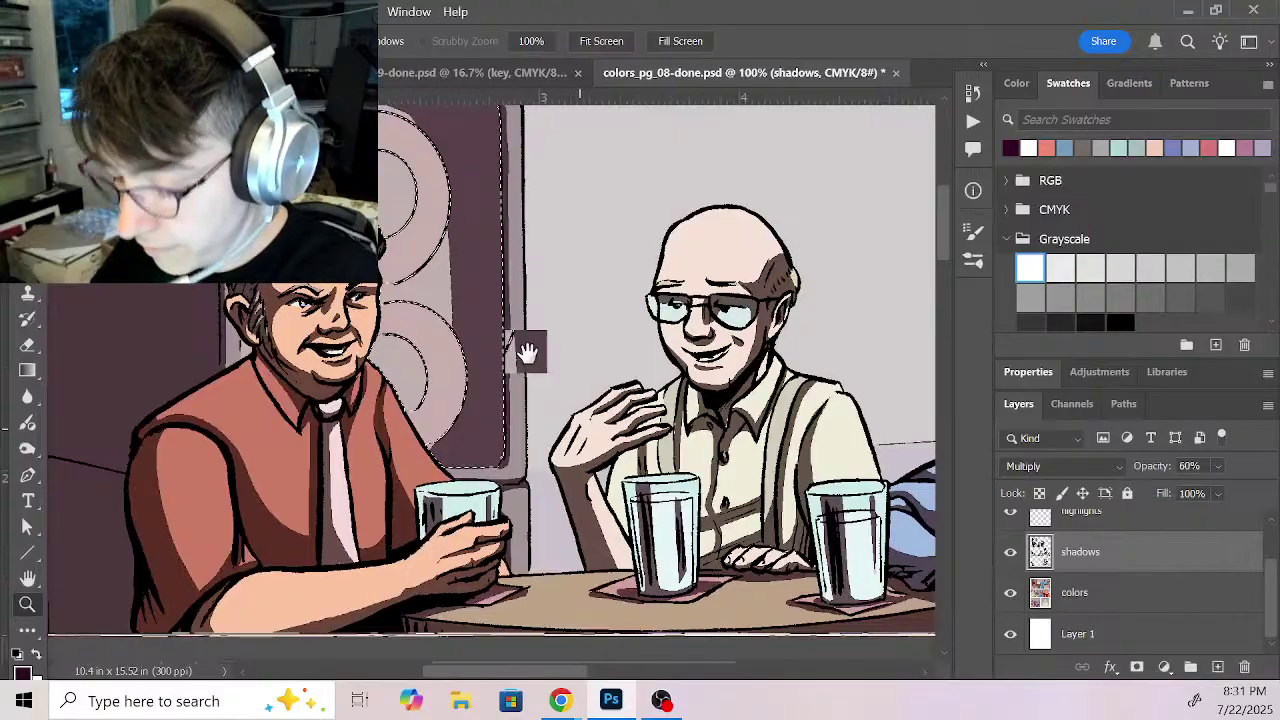
left_click_drag(523, 346, 608, 456)
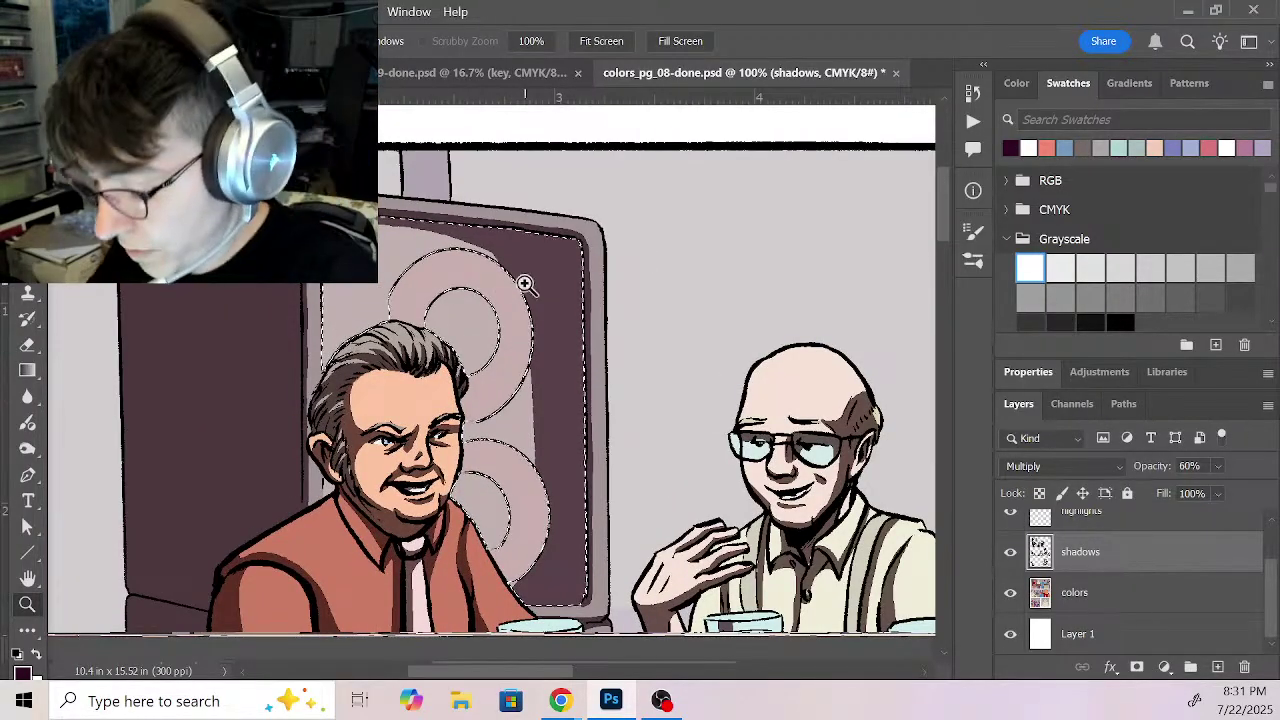
key("b")
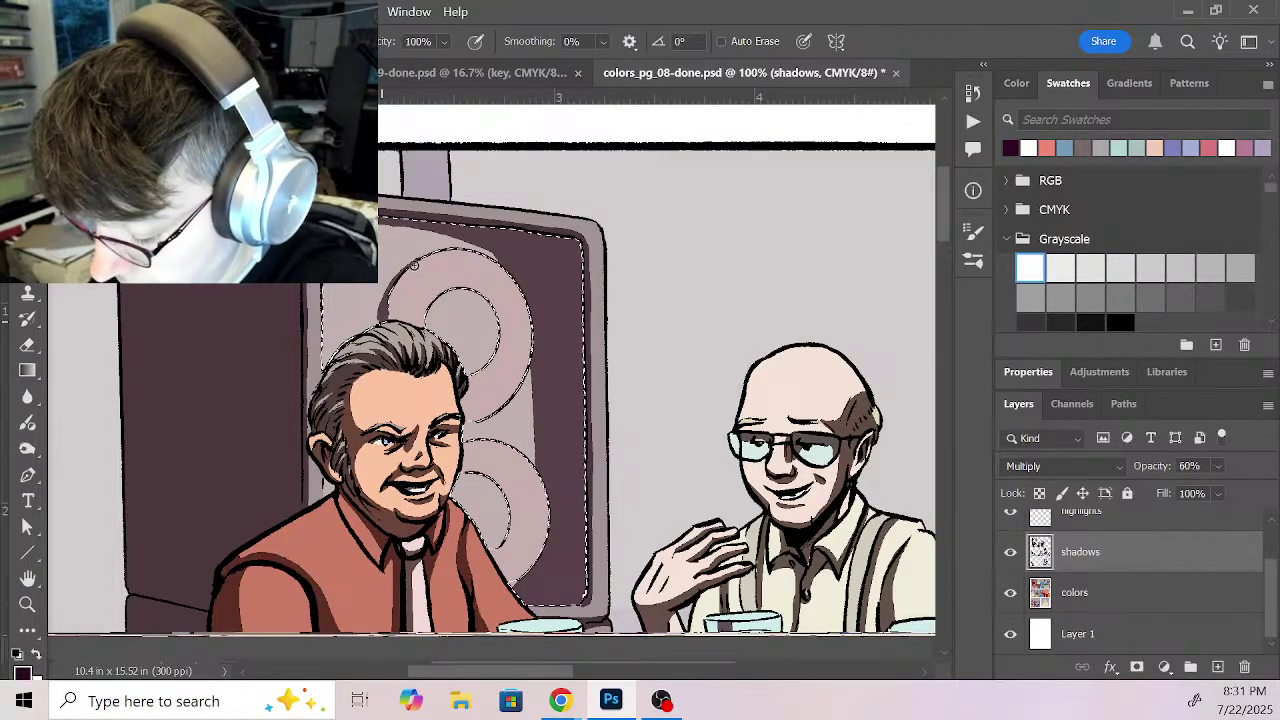
mouse_move(464, 292)
left_mouse_down()
mouse_move(461, 370)
mouse_move(441, 301)
mouse_move(429, 345)
mouse_move(466, 283)
mouse_move(466, 309)
mouse_move(438, 324)
mouse_move(498, 357)
left_mouse_up()
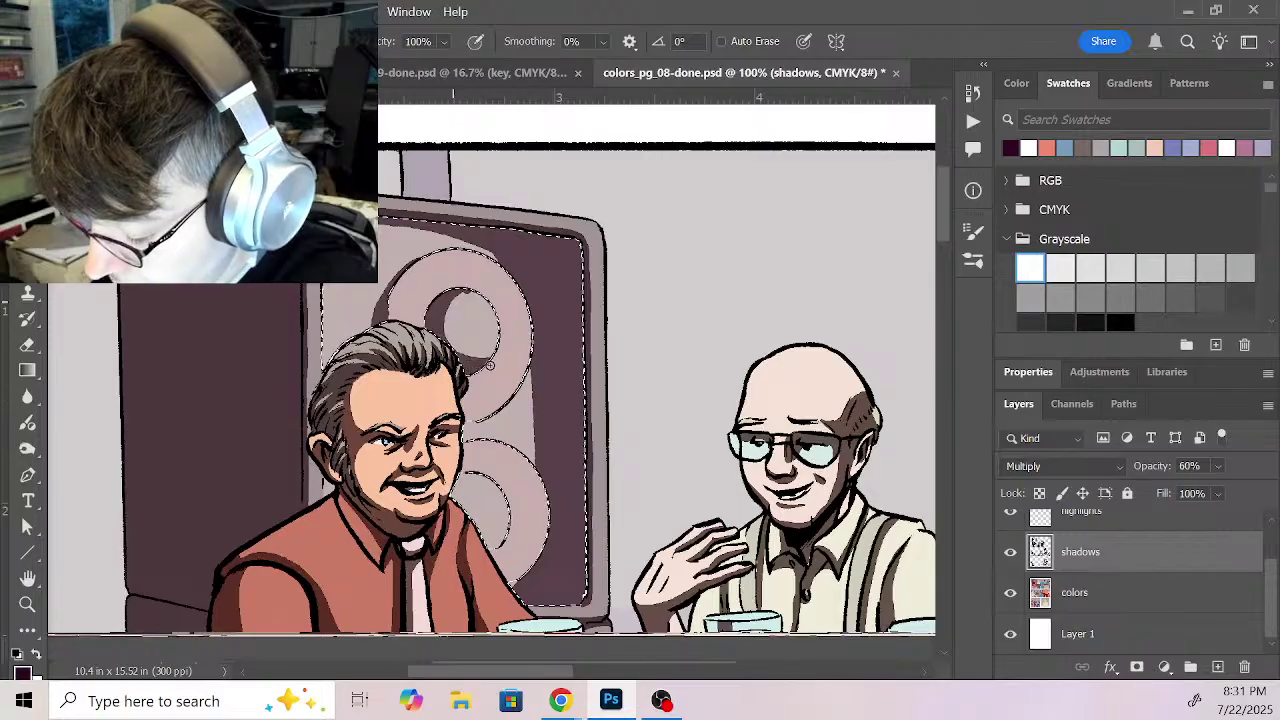
key("x")
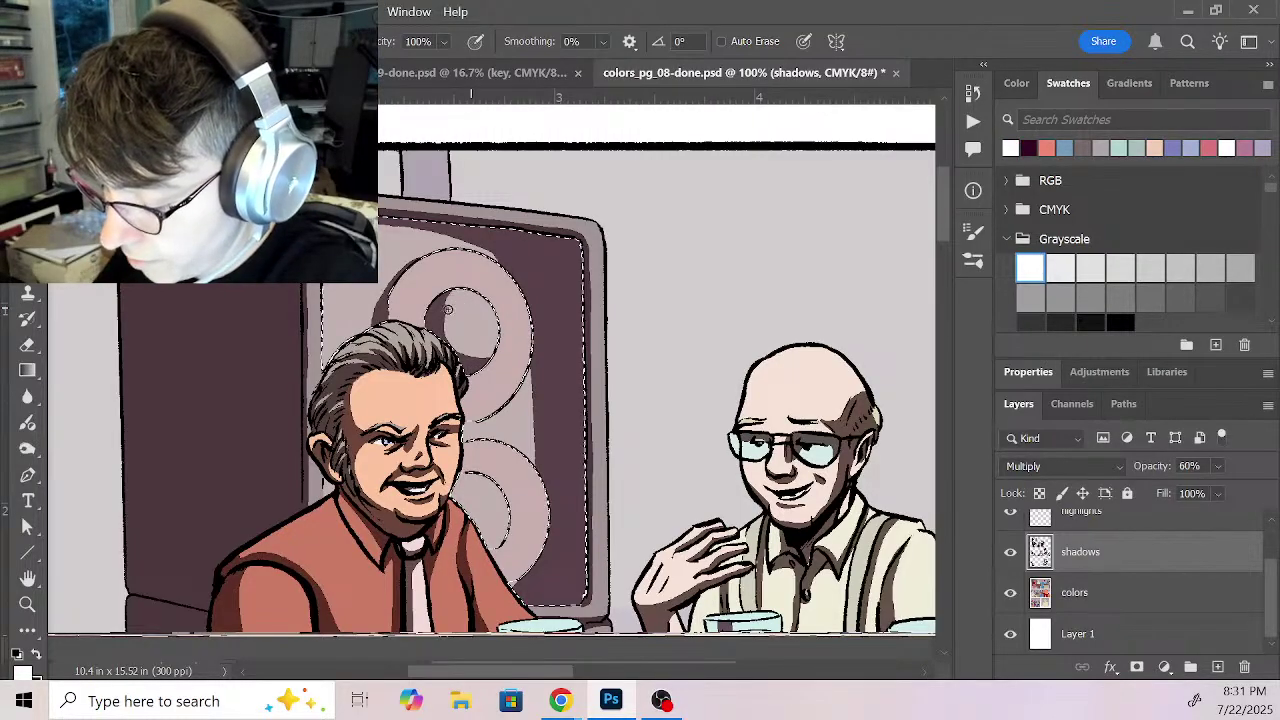
Step: Shade the inner circle of the lower speaker cone in dark purple, touch it up with white, and clear the selection
key("x")
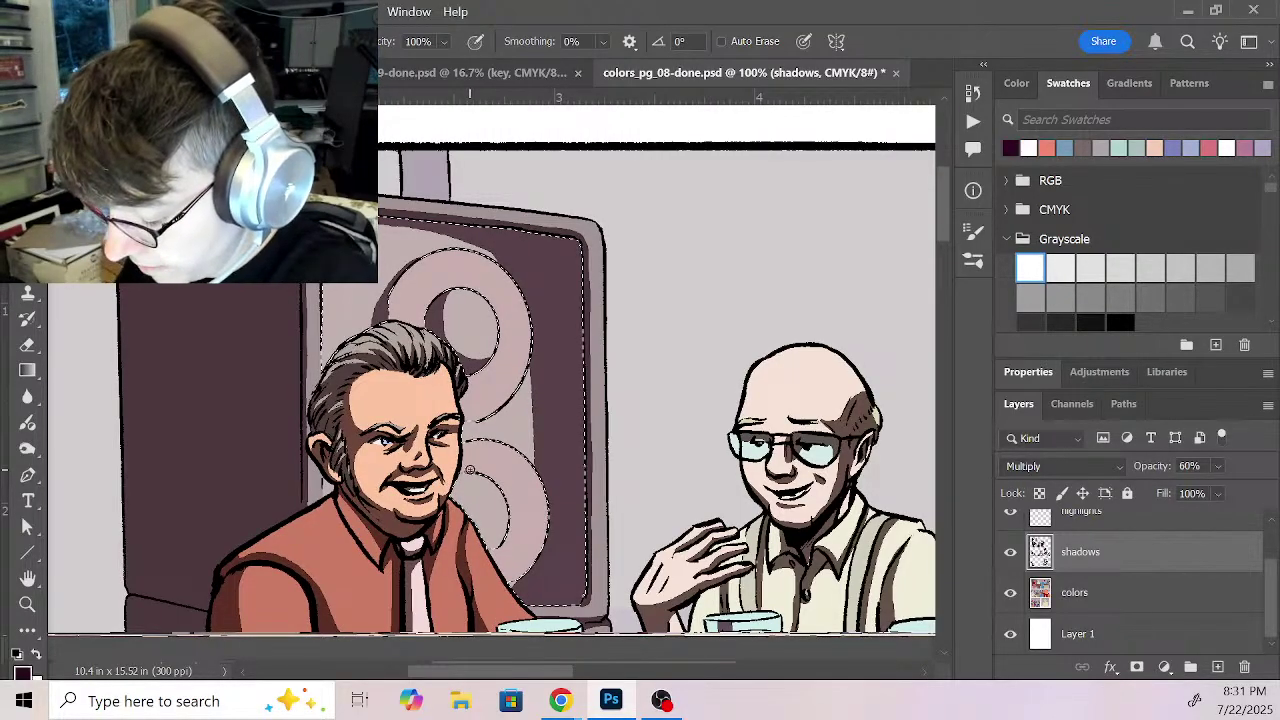
key("x")
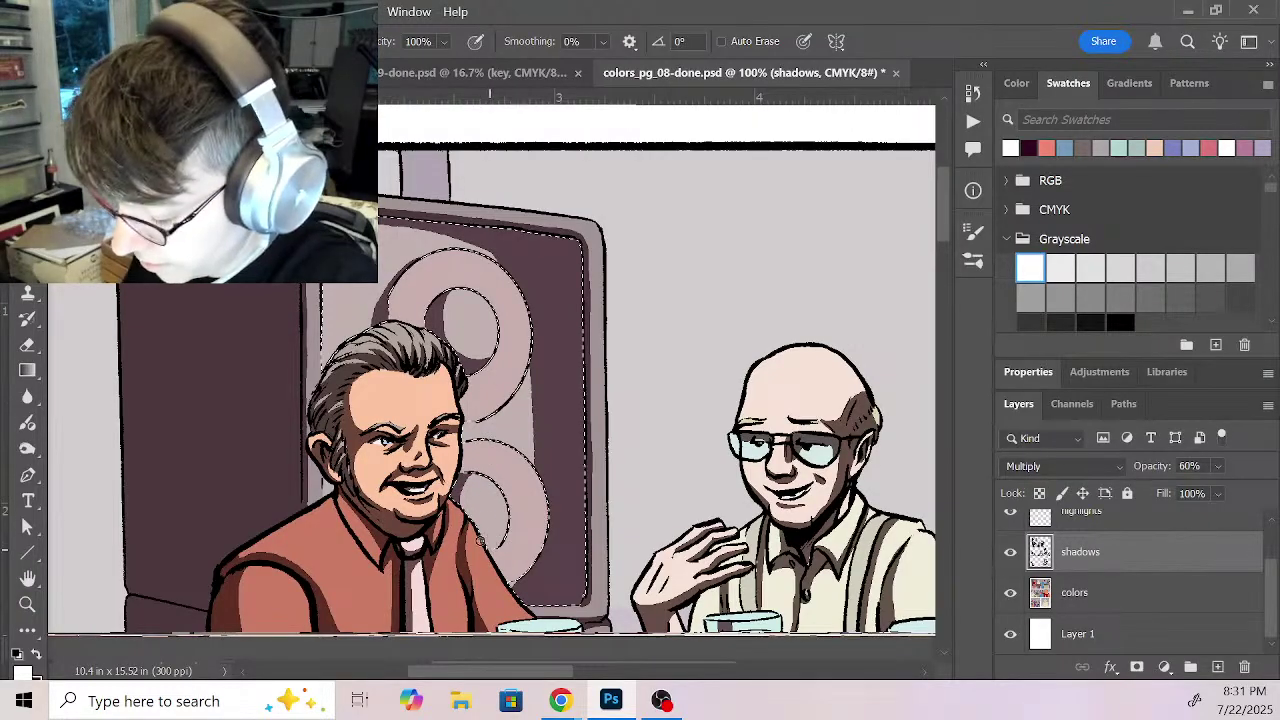
key("x")
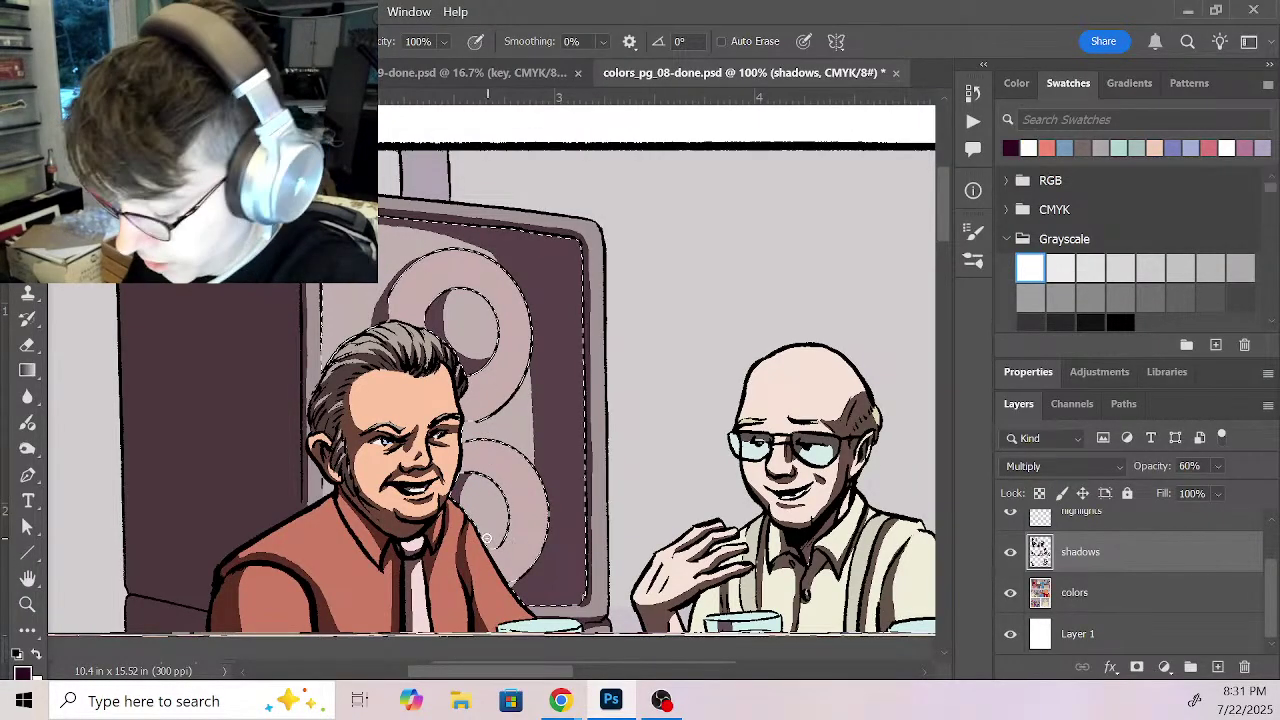
key("x")
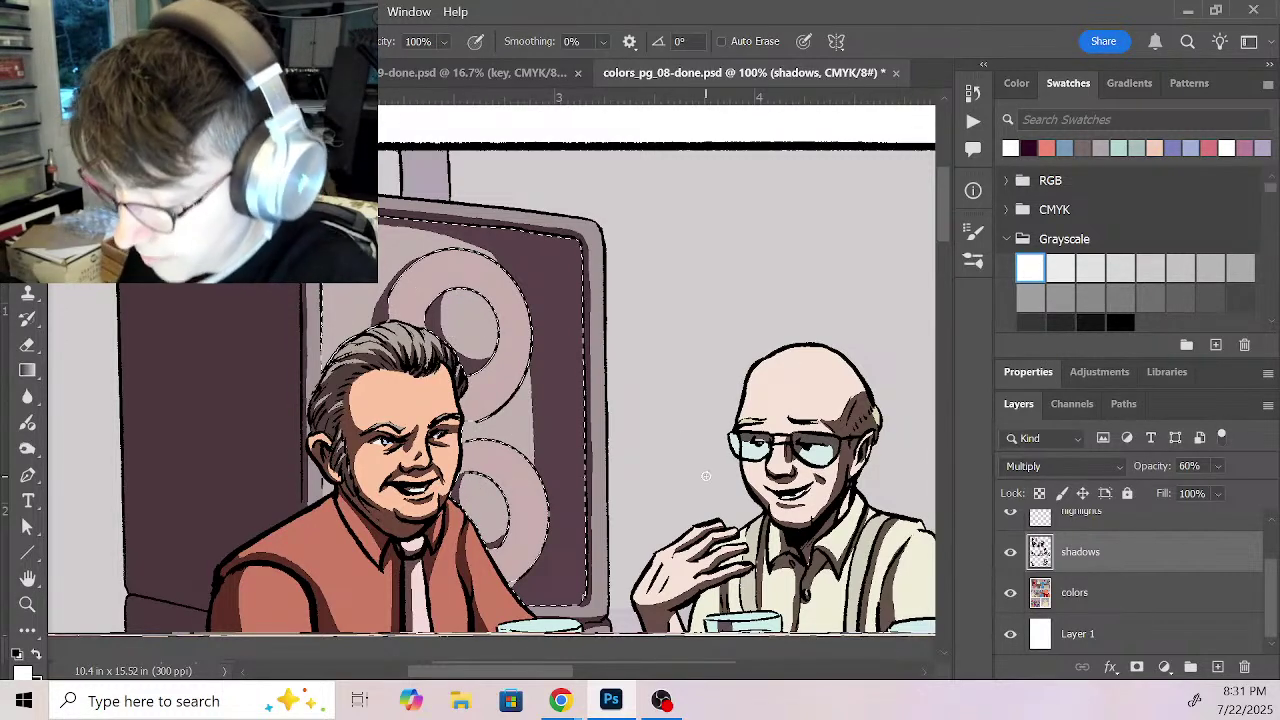
scroll(946, 296, "down", 10)
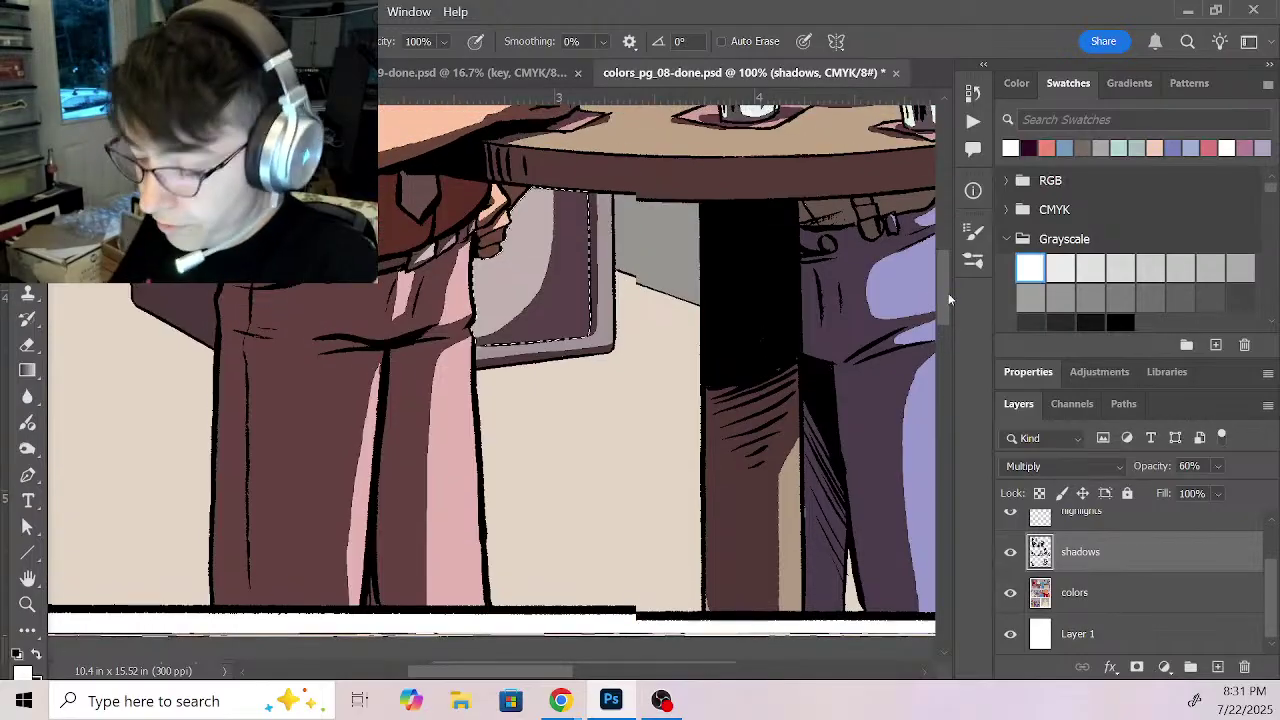
scroll(946, 294, "up", 10)
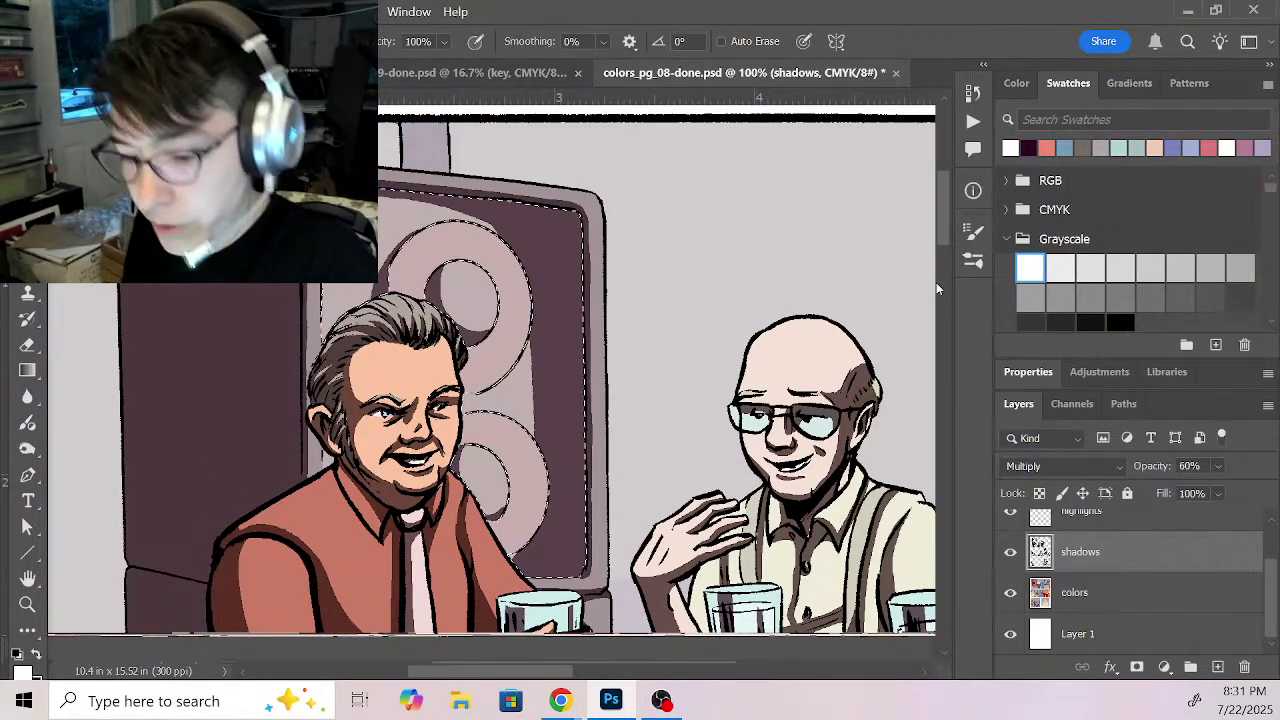
key("ctrl+d")
Step: Select the outer rings of both speaker cones by colour and paint dark purple shadow along the upper ring on the shadows layer
left_click(1125, 603)
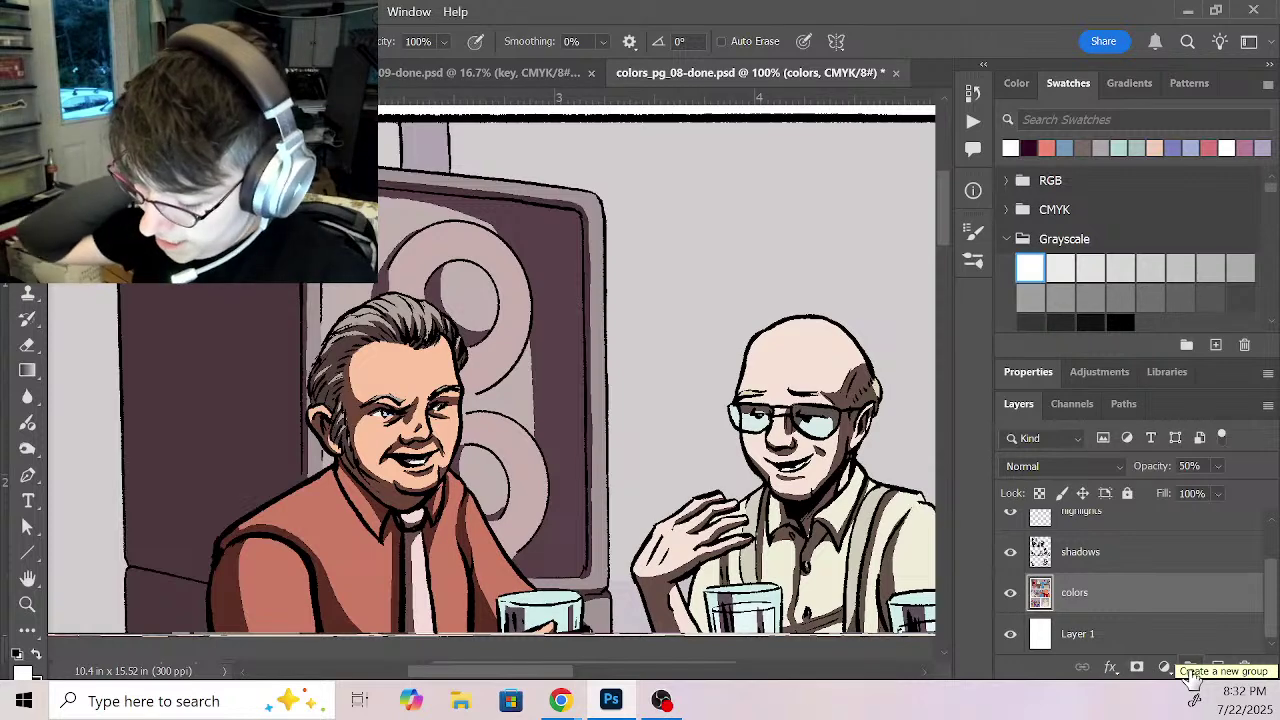
key("w")
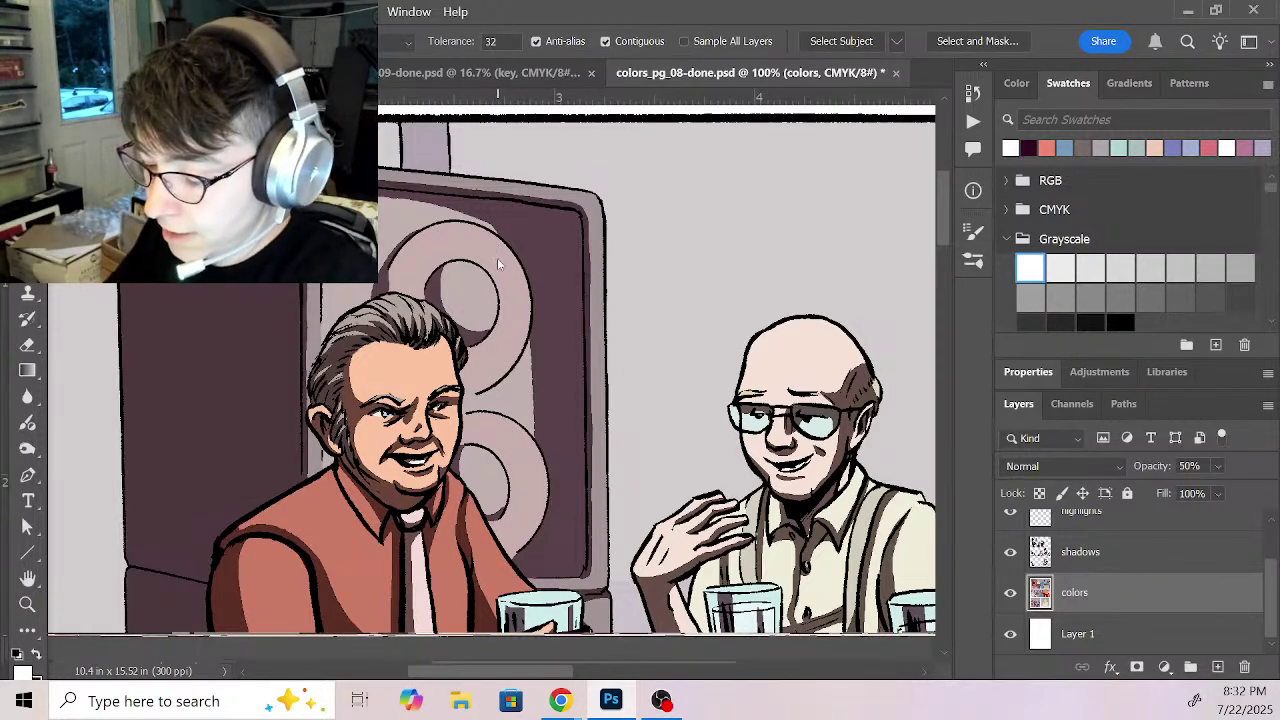
left_click(522, 462)
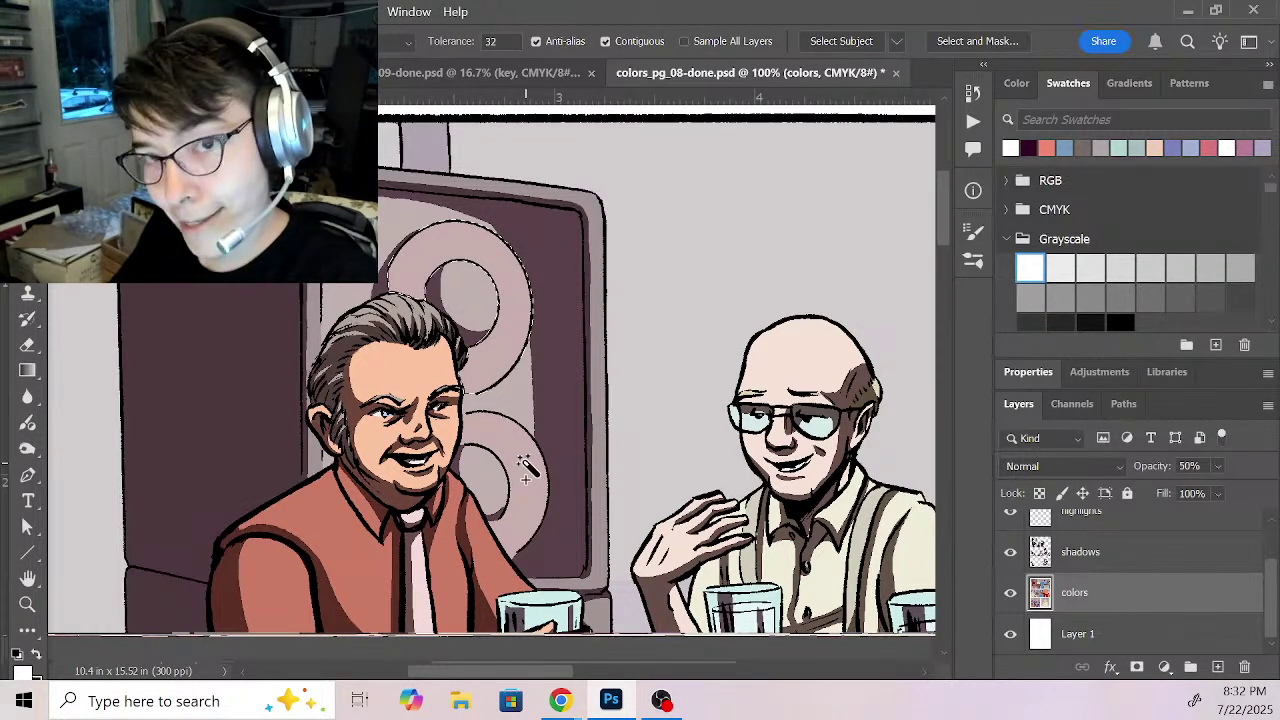
left_click(1150, 555)
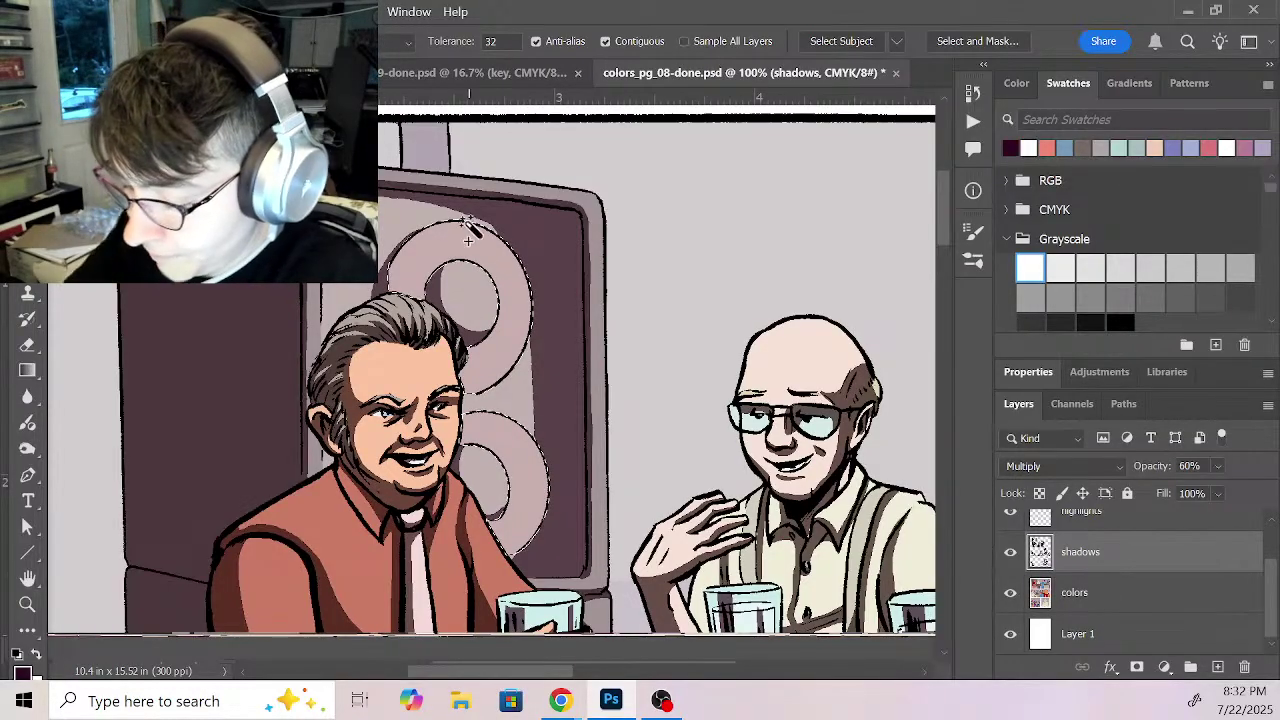
key("b")
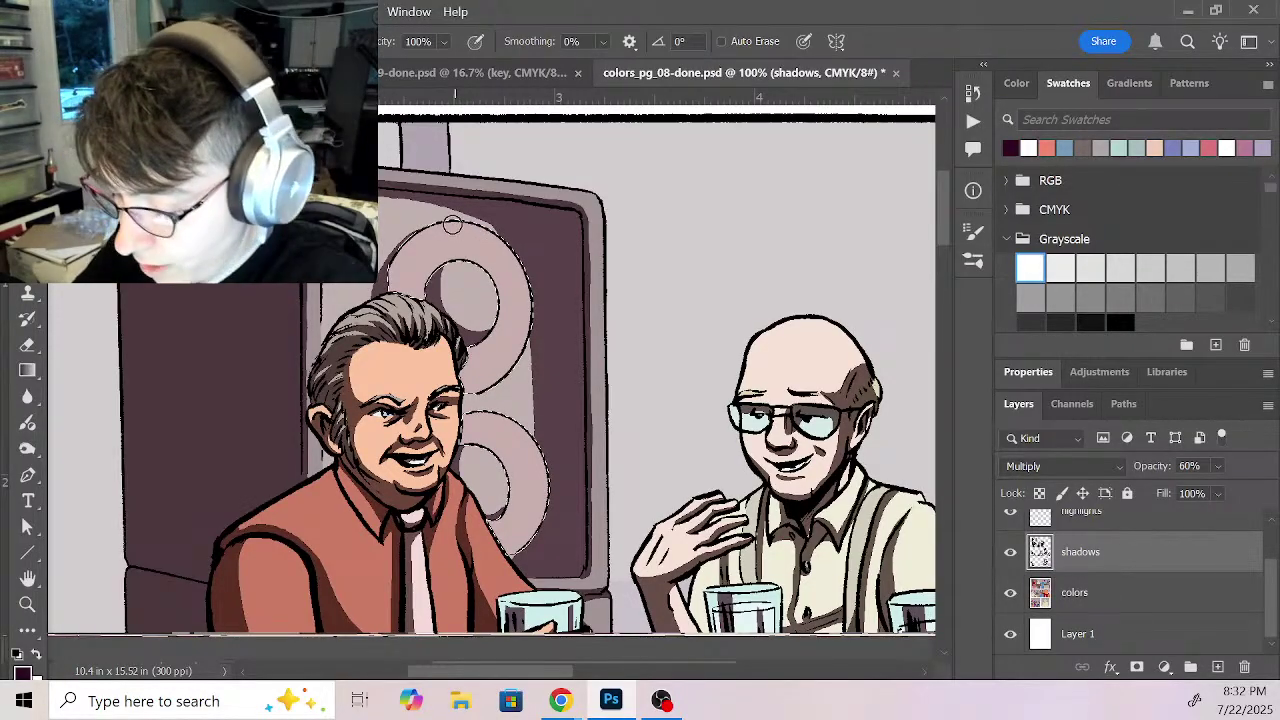
left_click_drag(440, 214, 514, 292)
mouse_move(492, 239)
left_mouse_down()
mouse_move(519, 327)
mouse_move(473, 240)
mouse_move(506, 316)
mouse_move(504, 247)
mouse_move(513, 365)
left_mouse_up()
left_click_drag(490, 217, 472, 404)
left_click_drag(527, 332, 471, 402)
Step: Paint a dark purple shadow along the outer side of the lower speaker cone's ring, down to the man's shoulder
mouse_move(502, 343)
left_mouse_down()
mouse_move(474, 402)
mouse_move(522, 490)
left_mouse_up()
left_click_drag(512, 418, 546, 530)
left_click_drag(529, 446, 510, 548)
left_click_drag(512, 470, 497, 566)
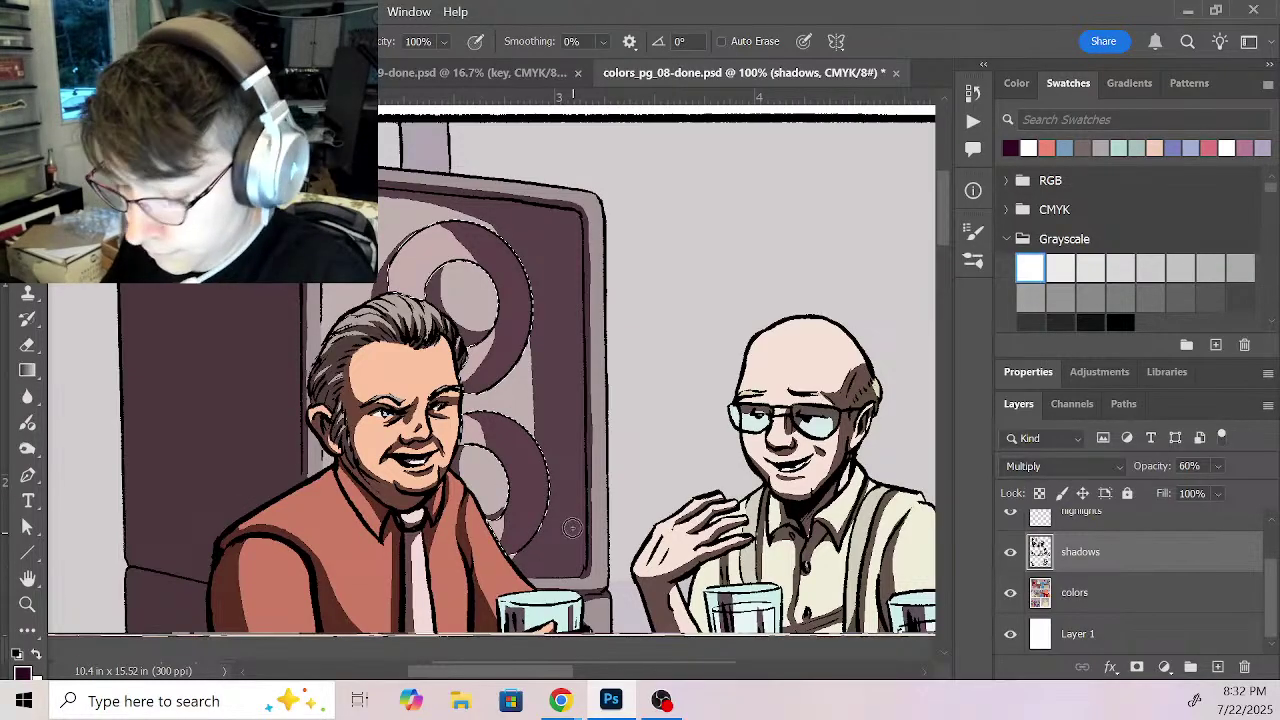
key("x")
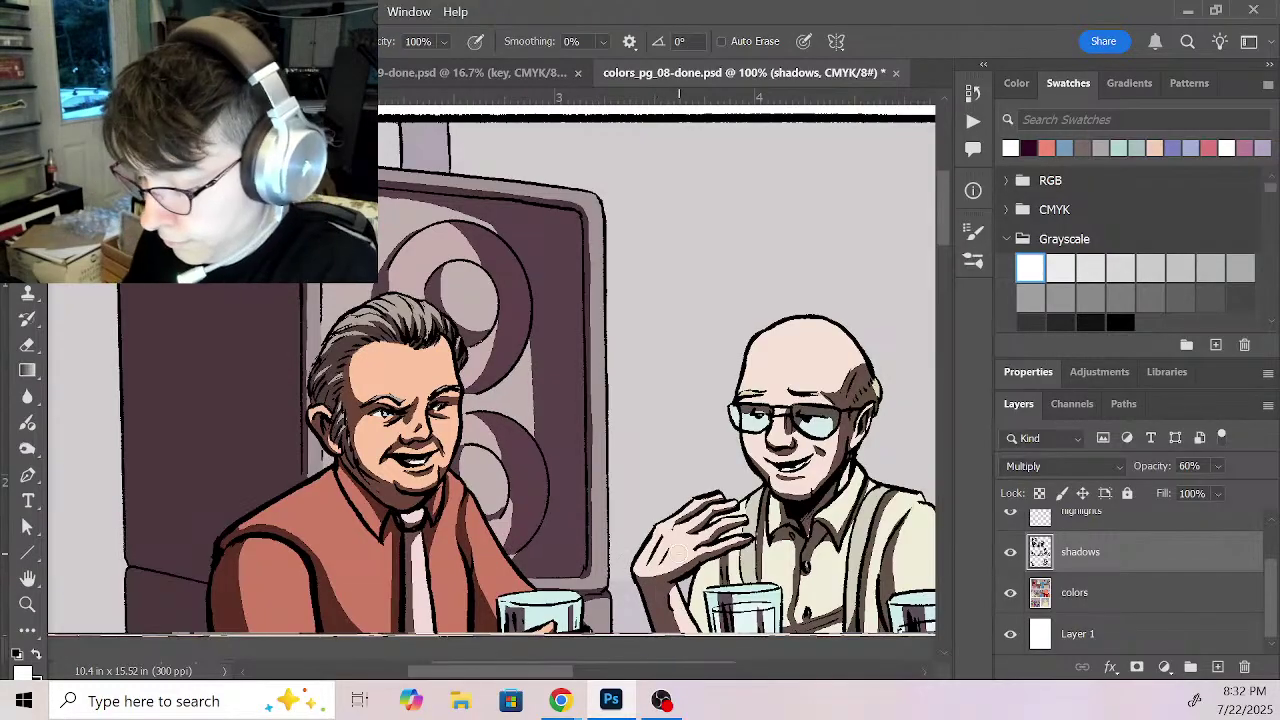
Step: Select the first panel's light grey background wall by colour on the colors layer
key("z")
left_click(665, 590, "alt")
left_click(665, 590, "alt")
left_click_drag(665, 590, 625, 290)
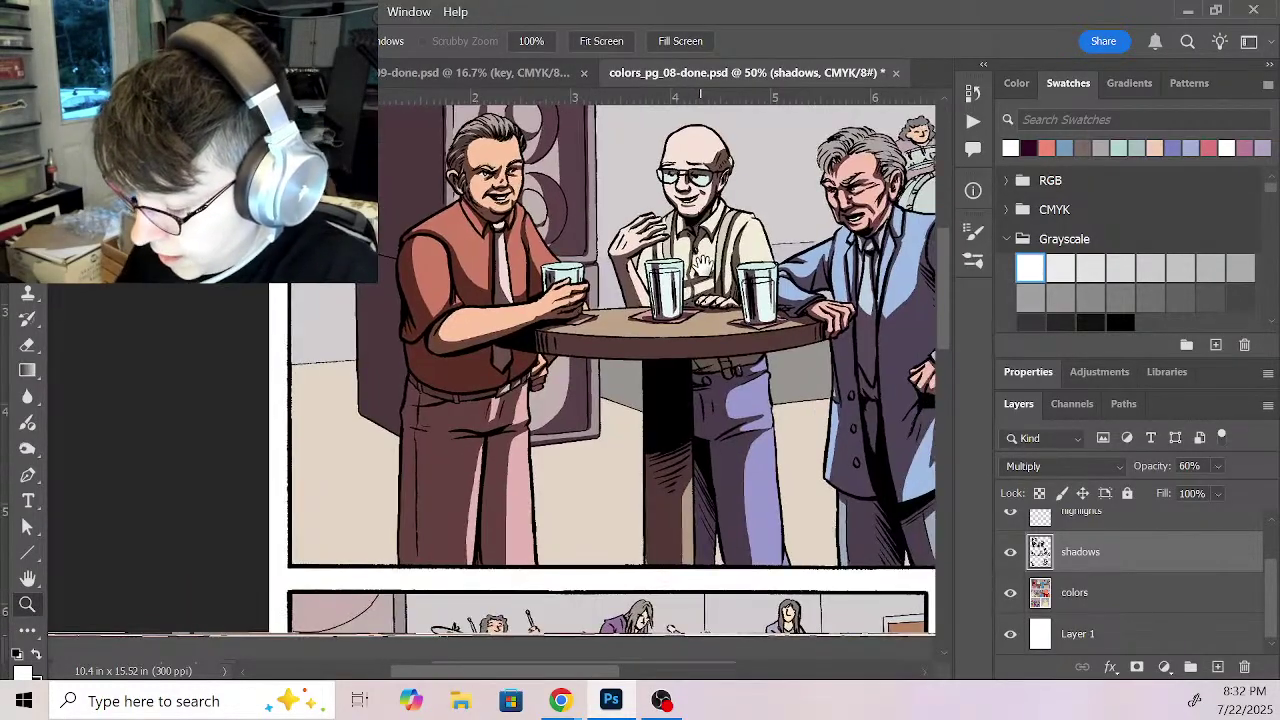
left_click_drag(898, 435, 695, 545)
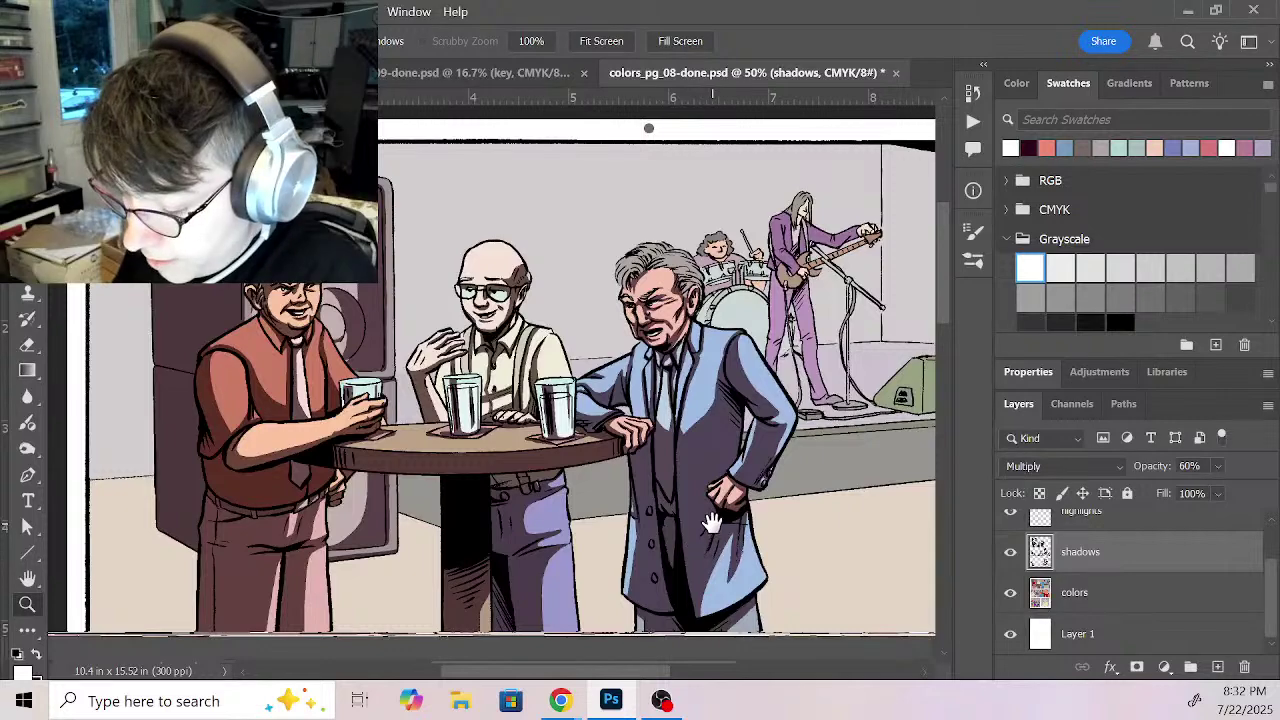
left_click_drag(858, 562, 749, 569)
left_click(1131, 596)
key("w")
left_click(757, 342)
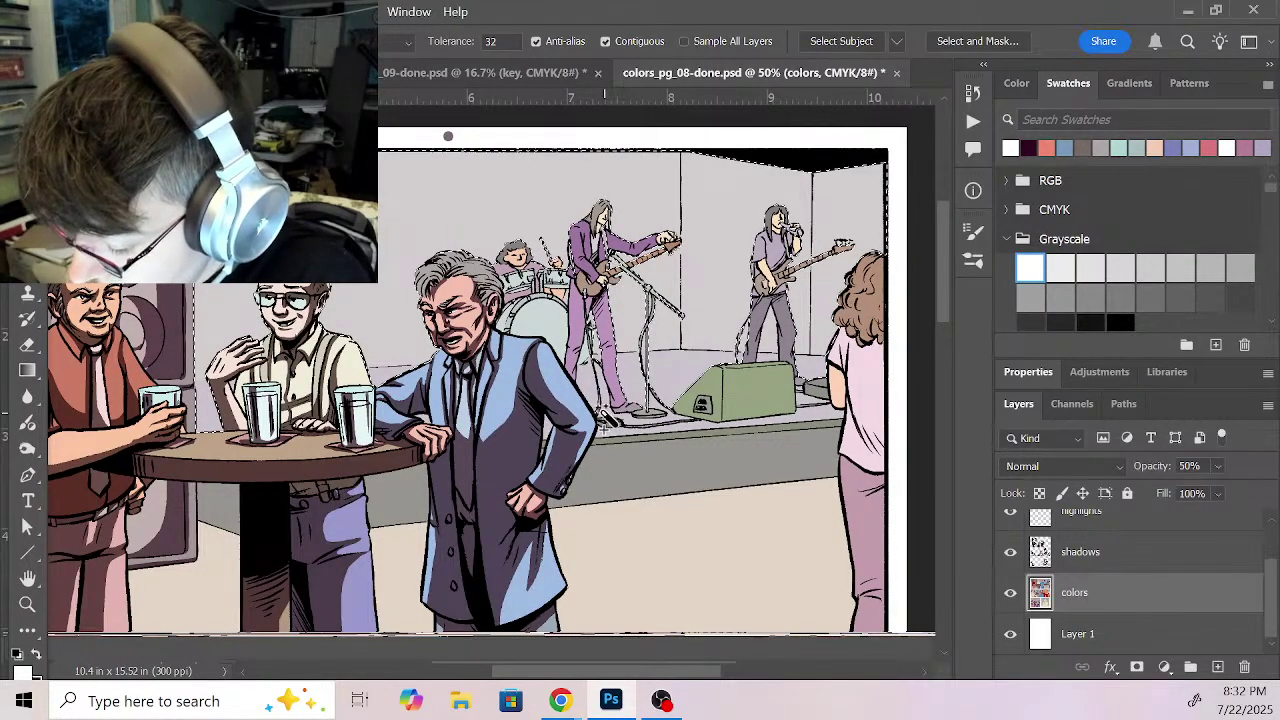
Step: Paint dark purple shadow on the shadows layer across the wall behind the speaker and bald man, ending in a curved spotlight edge
left_click_drag(468, 490, 715, 570)
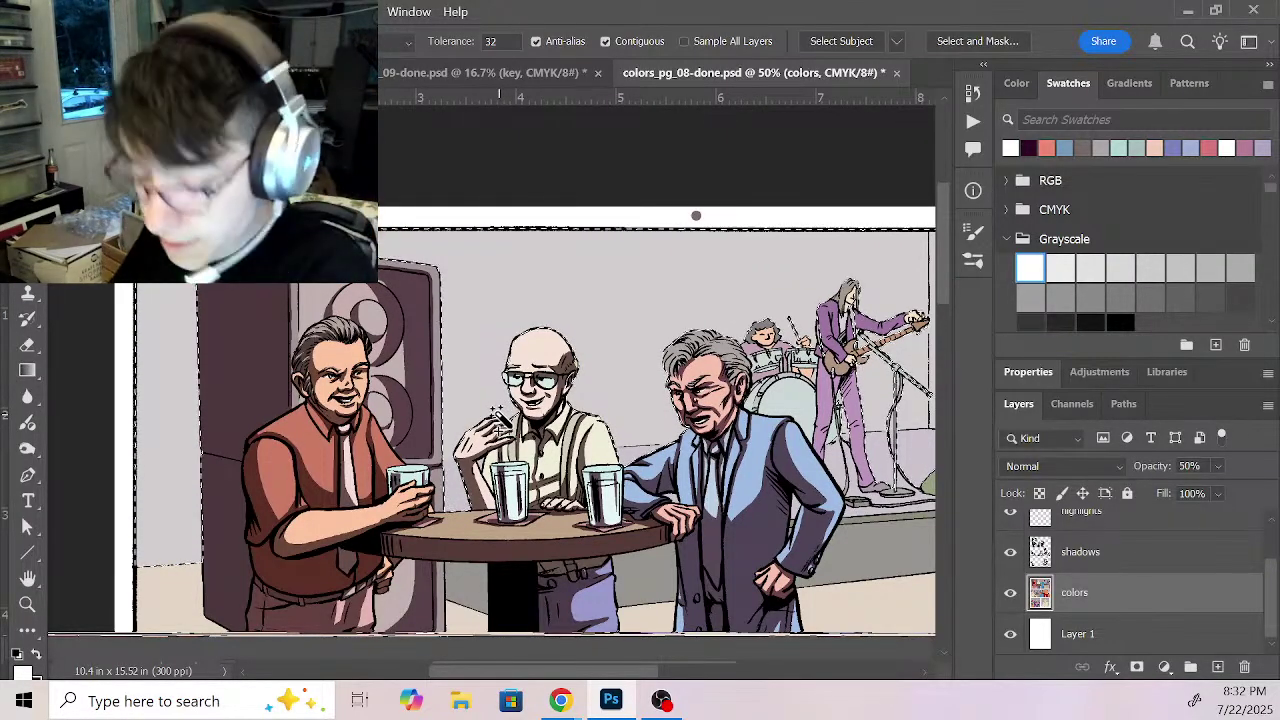
key("x")
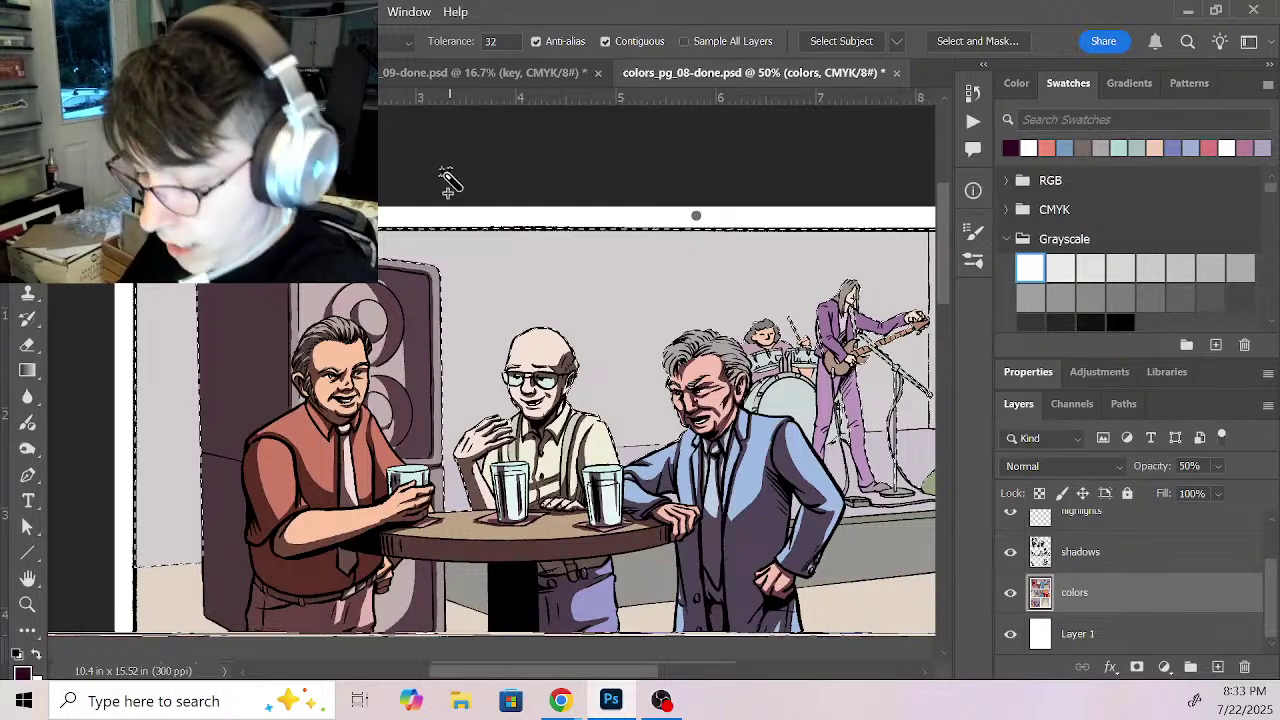
key("b")
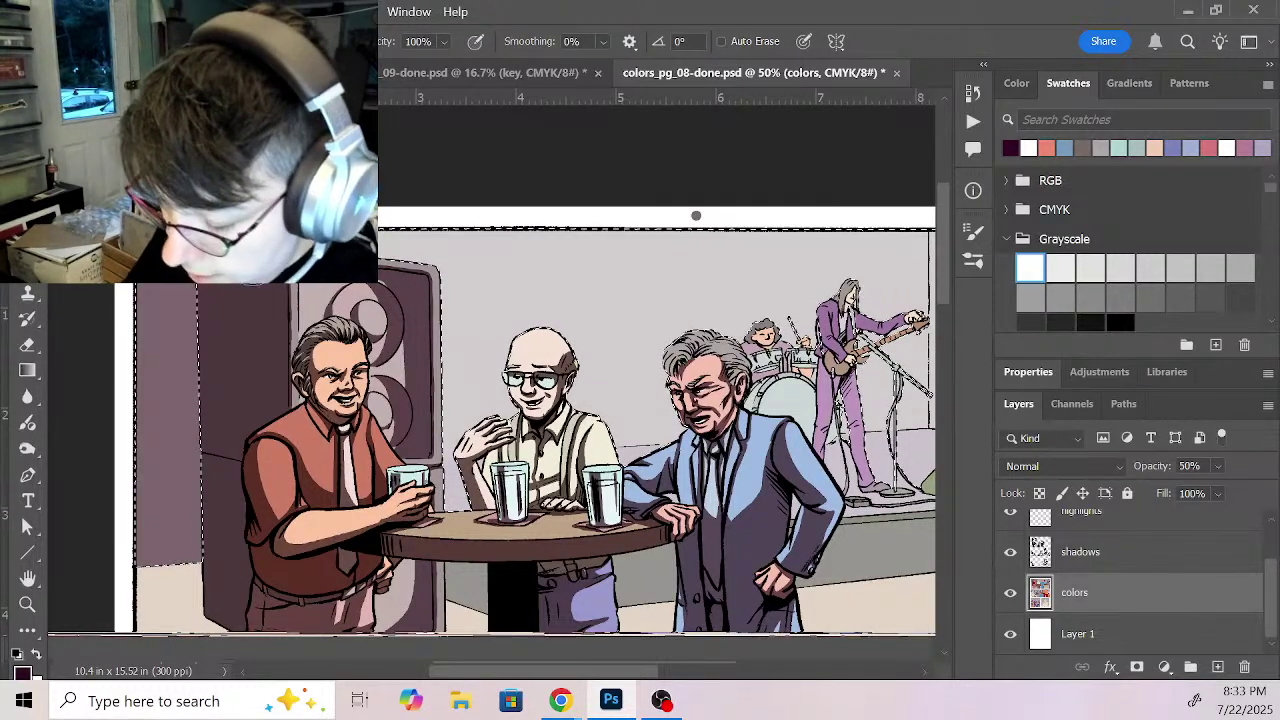
left_click(1100, 565)
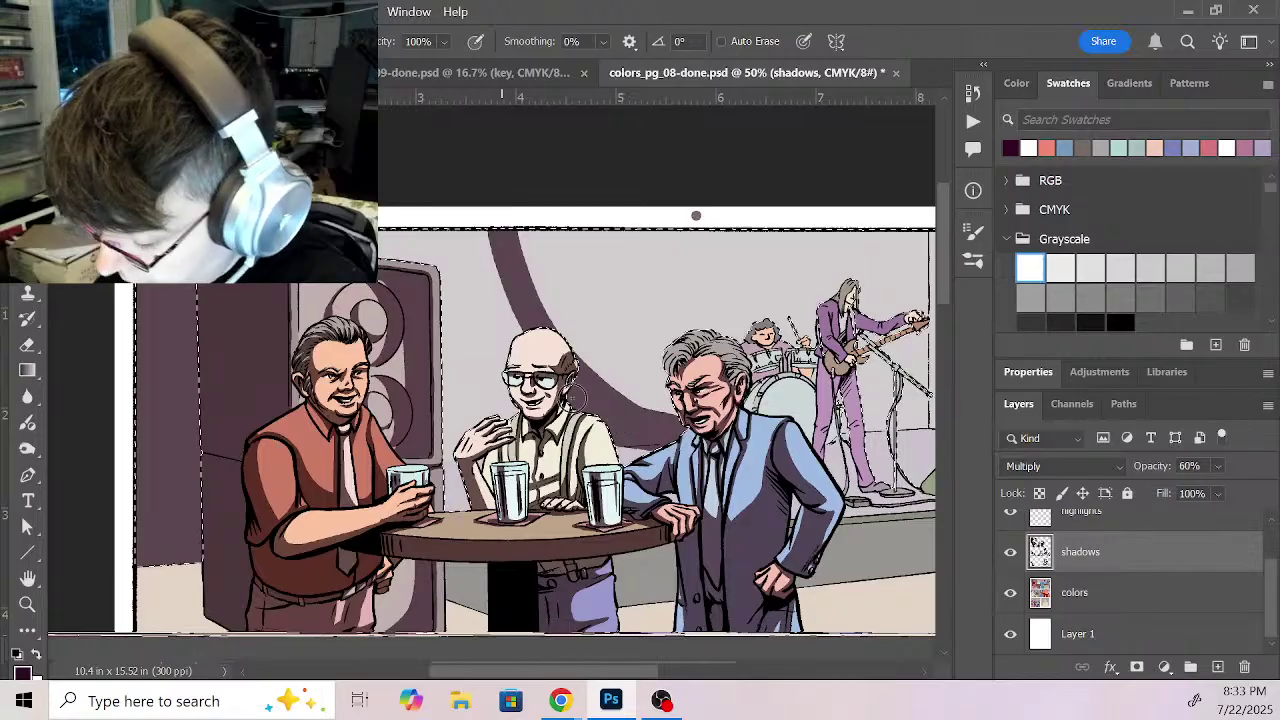
left_click_drag(453, 310, 498, 395)
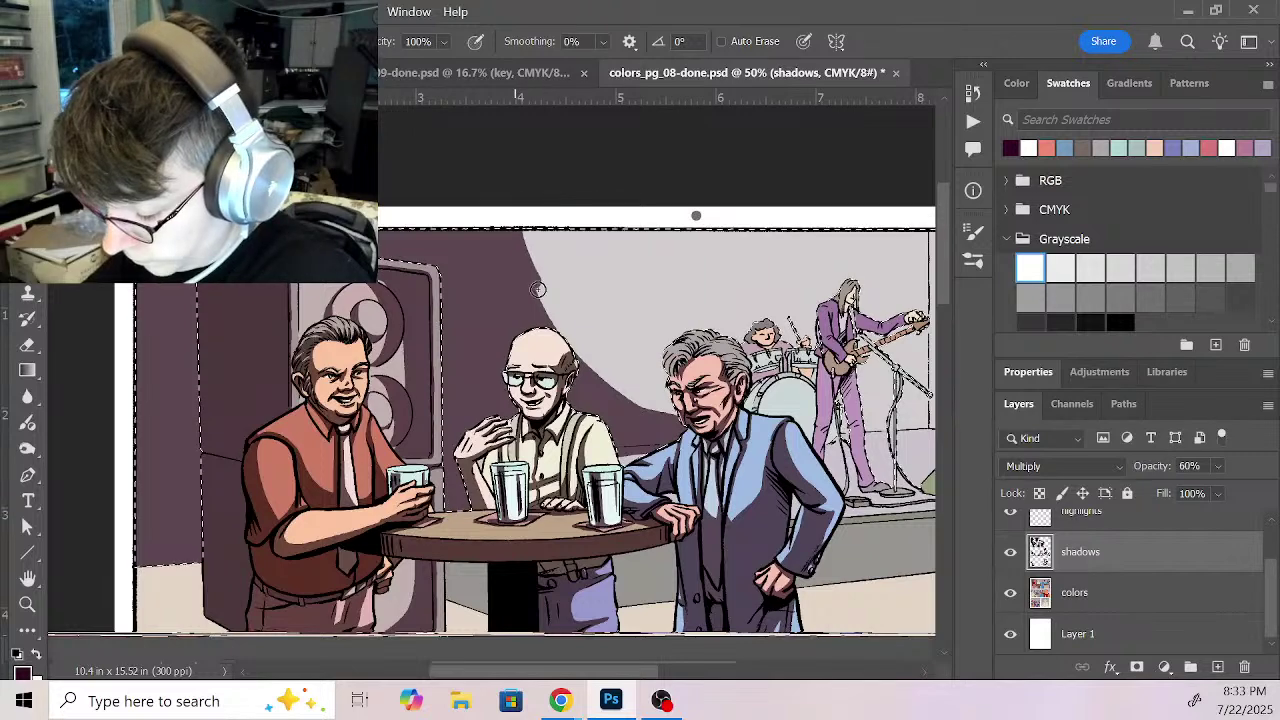
Step: Shade the back wall beside the purple-suited guitarist up to the corner and extend the spotlight's other curved edge inward in dark purple
left_click_drag(724, 472, 412, 484)
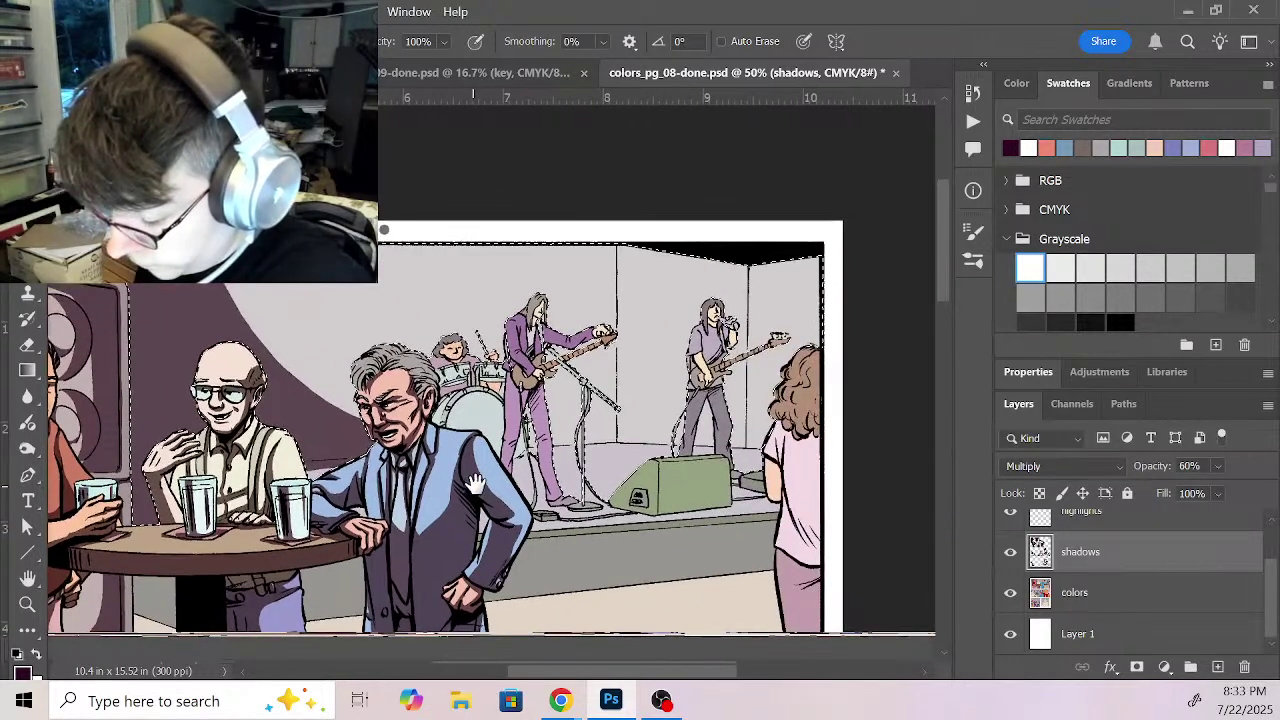
left_click_drag(538, 440, 592, 404)
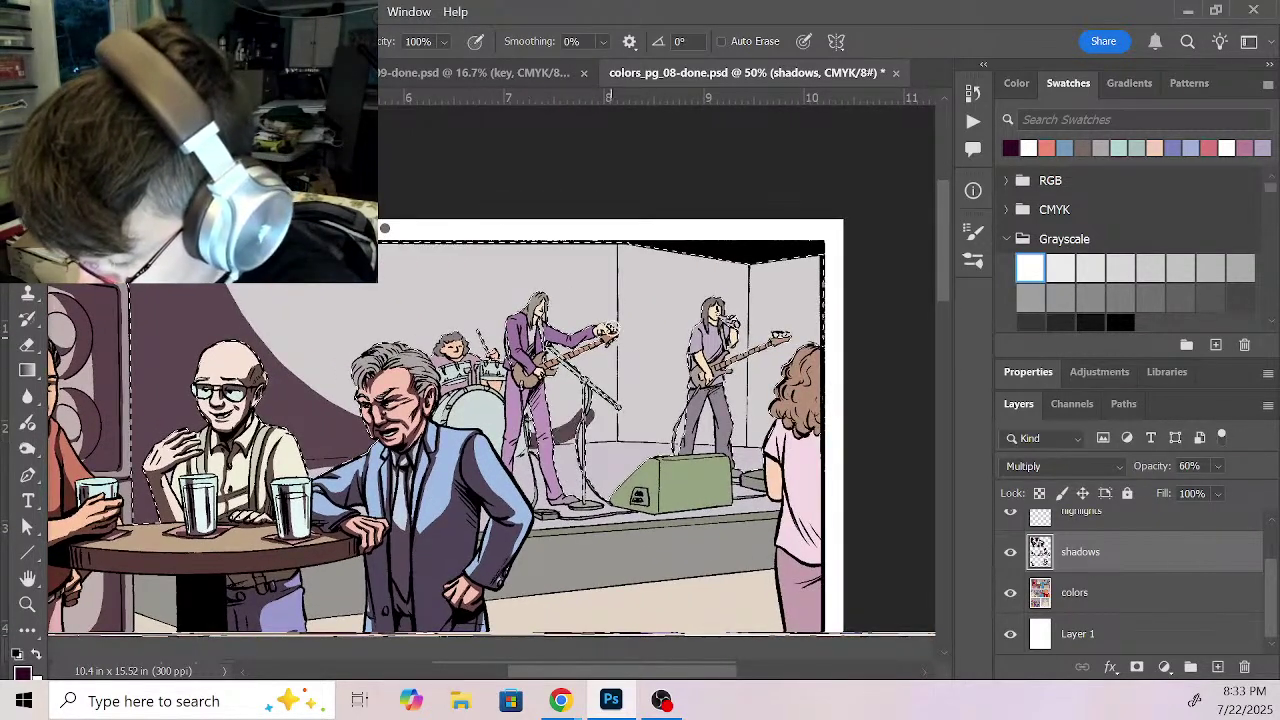
mouse_move(609, 240)
left_mouse_down()
mouse_move(589, 326)
mouse_move(525, 437)
mouse_move(593, 370)
mouse_move(610, 253)
mouse_move(614, 418)
left_mouse_up()
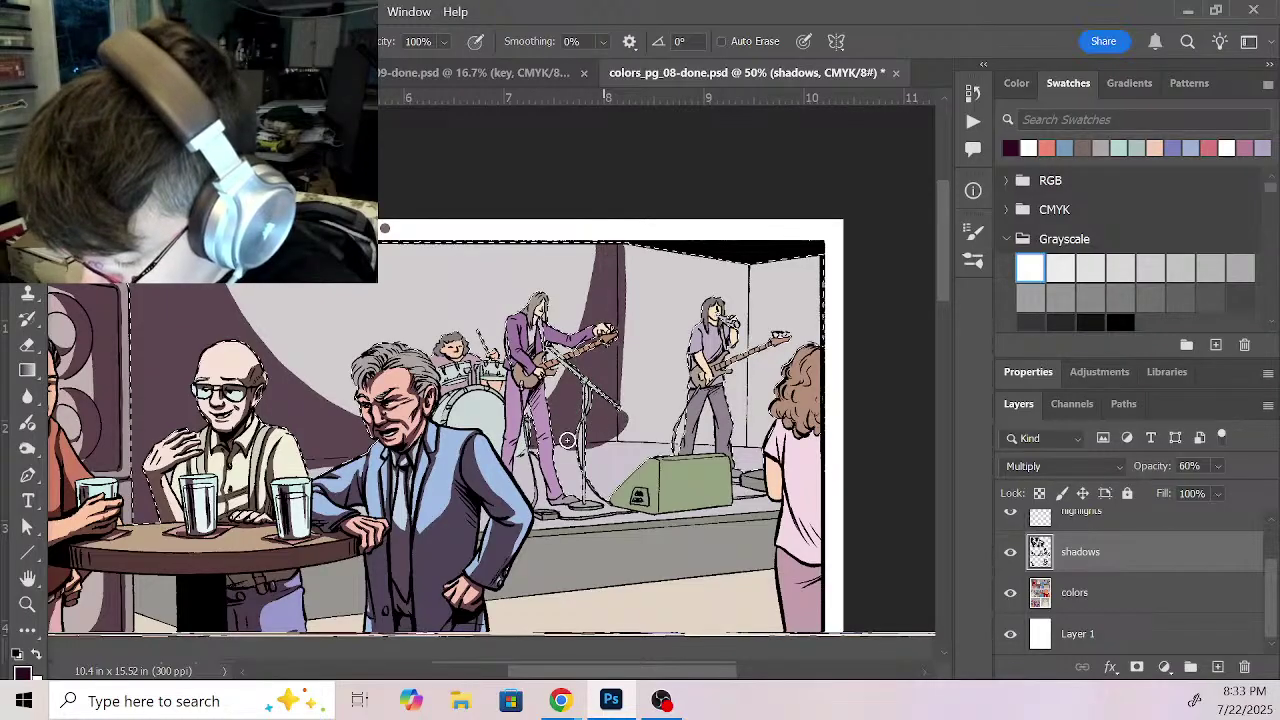
left_click_drag(278, 324, 326, 404)
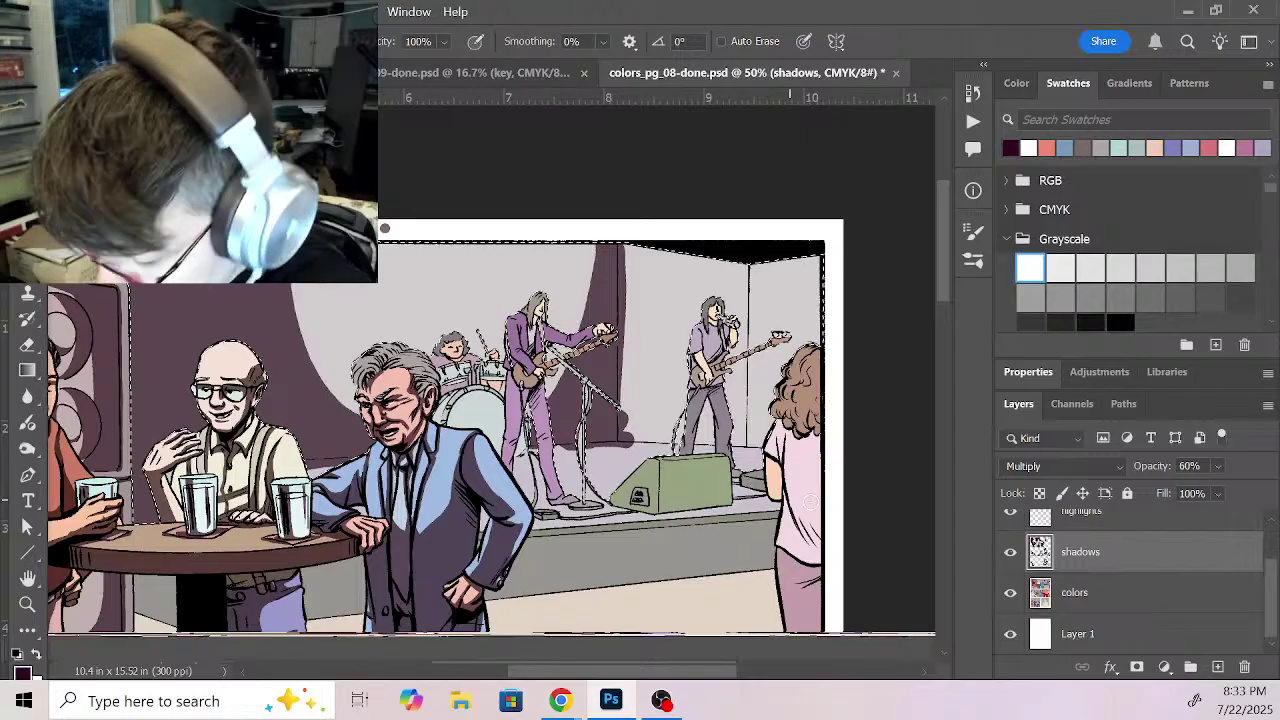
Step: Fill the wall section behind the singing guitarist with dark purple shadow, continuing past the corner and leaving a lit upper area beside the curly-haired woman
left_click_drag(663, 520, 621, 489)
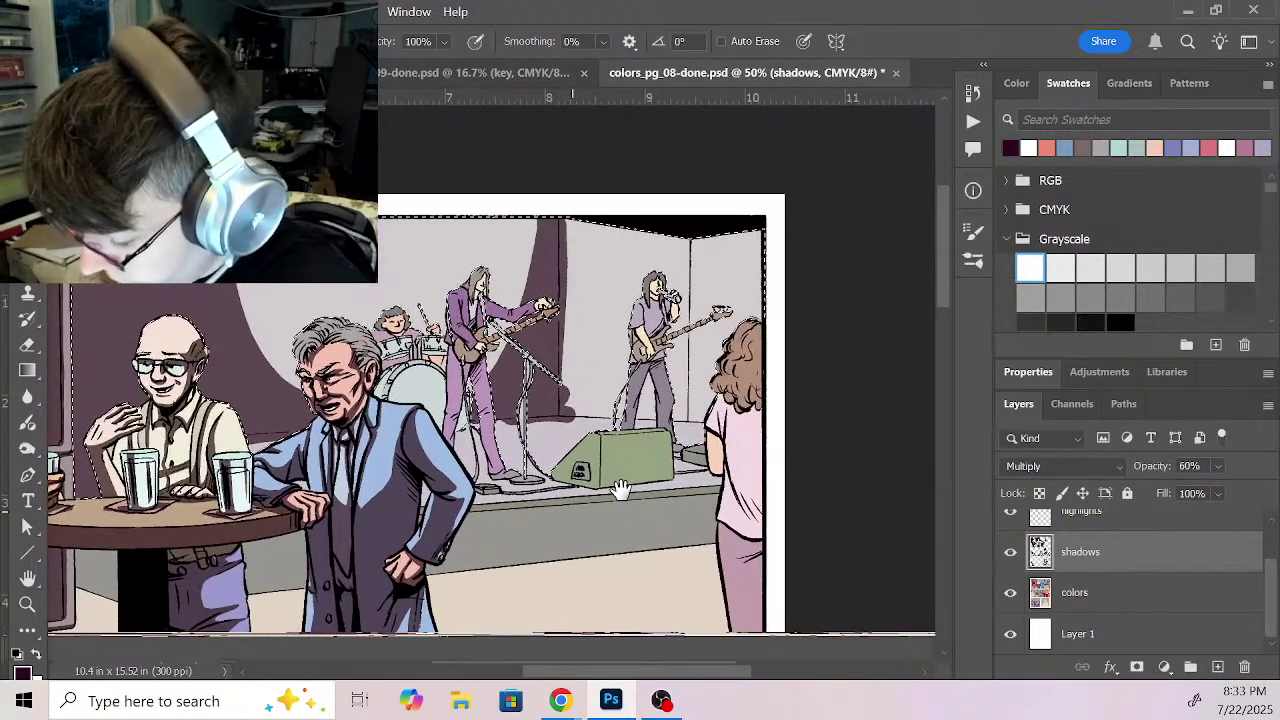
mouse_move(567, 221)
left_mouse_down()
mouse_move(566, 399)
mouse_move(607, 414)
left_mouse_up()
left_click_drag(683, 249, 685, 414)
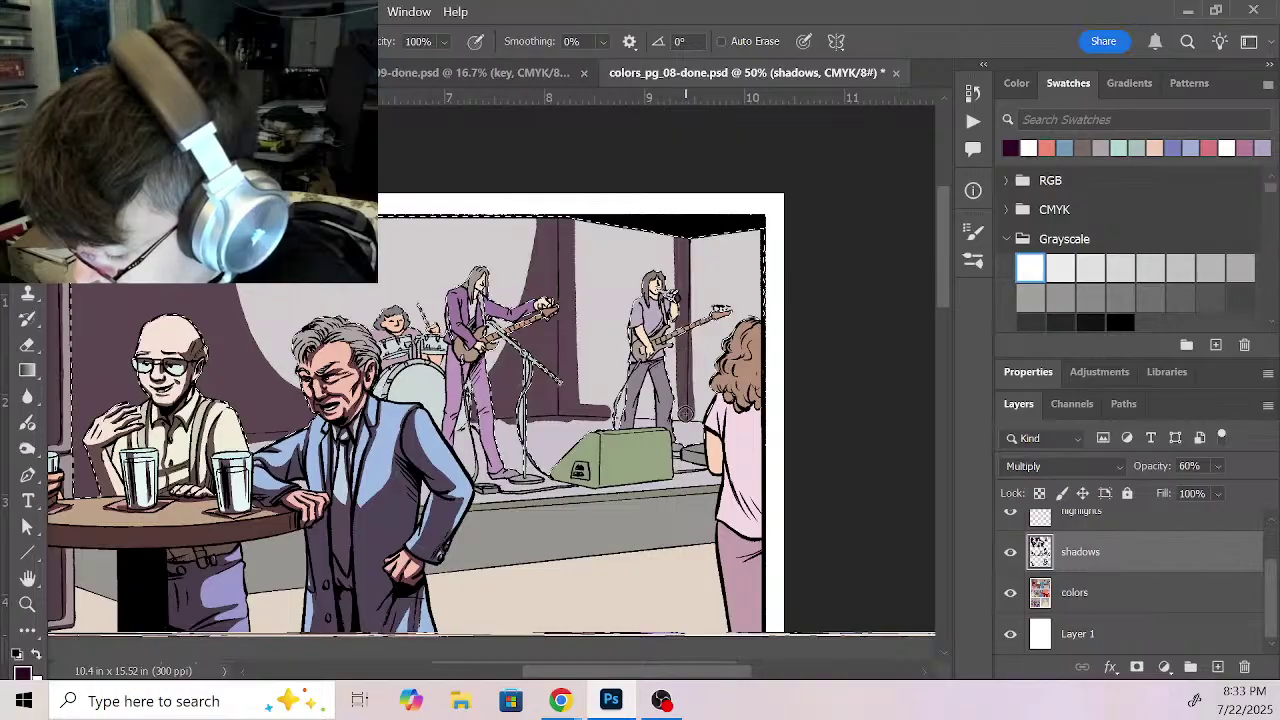
mouse_move(695, 240)
left_mouse_down()
mouse_move(711, 272)
mouse_move(720, 390)
mouse_move(699, 368)
mouse_move(697, 412)
left_mouse_up()
mouse_move(590, 225)
left_mouse_down()
mouse_move(579, 343)
mouse_move(592, 218)
mouse_move(645, 393)
mouse_move(664, 412)
left_mouse_up()
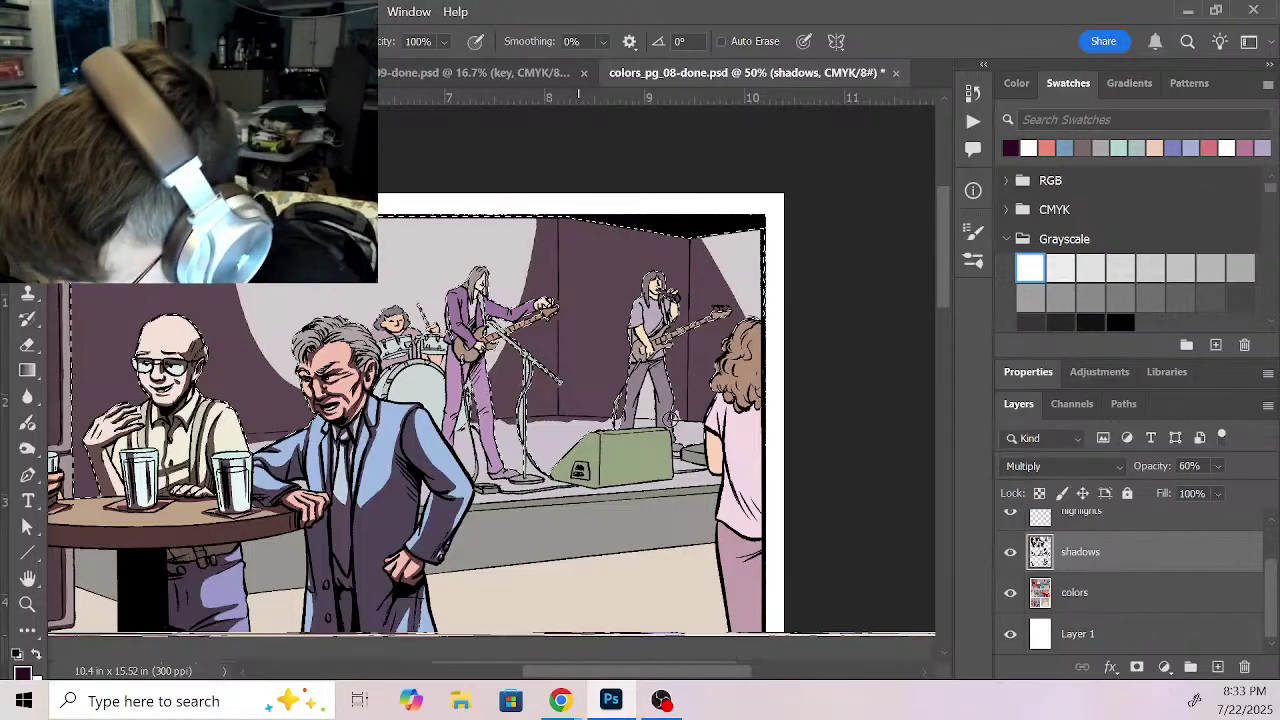
Step: Select the wall gap between the singing guitarist's legs by colour and paint it dark purple on the shadows layer
key("z")
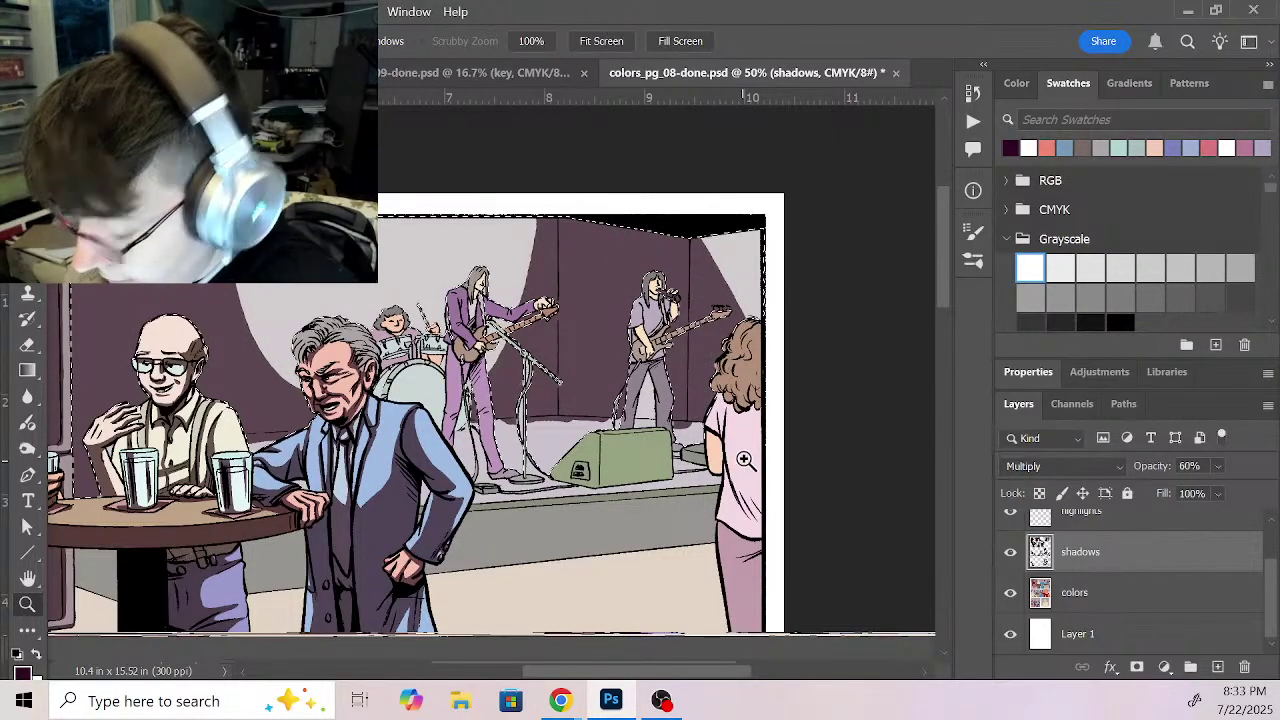
left_click(1132, 600)
key("w")
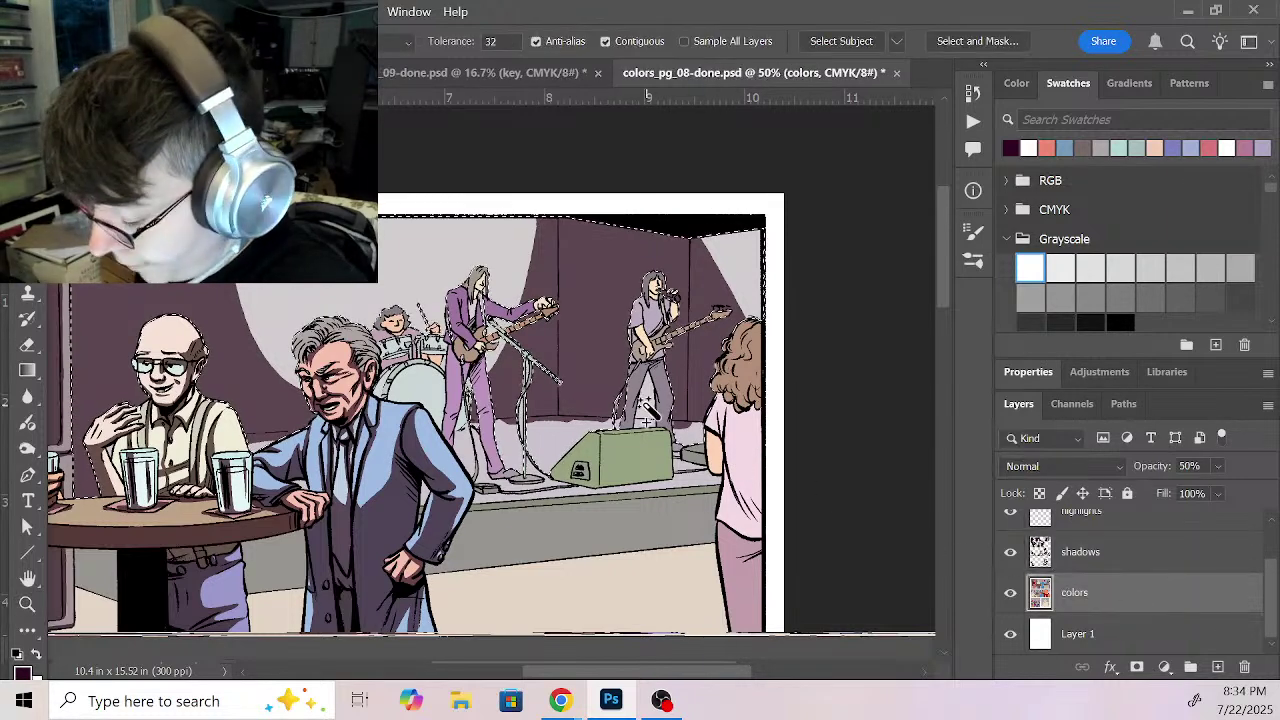
left_click(1131, 560)
key("b")
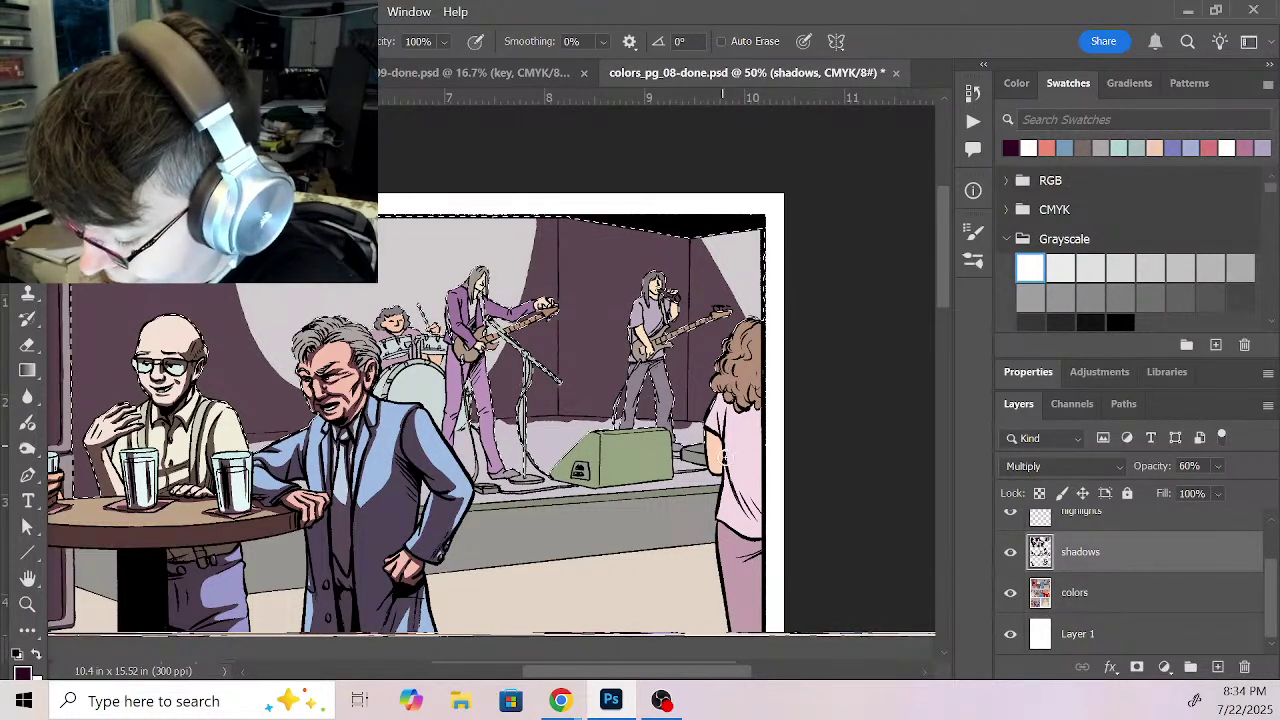
Step: Clean the spilled shadow off the stage floor around the bassist's legs behind the green monitor, painting white on the shadows layer
key("z")
left_click(700, 470)
left_click(688, 467)
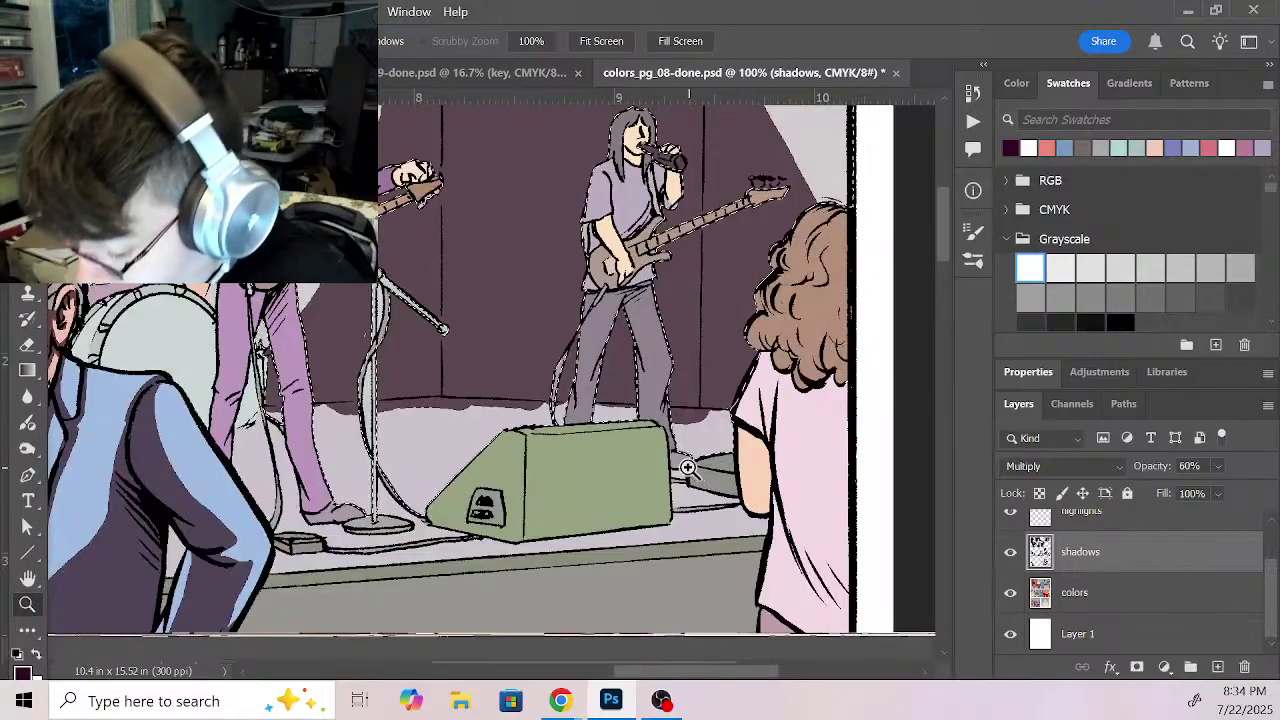
left_click(688, 467)
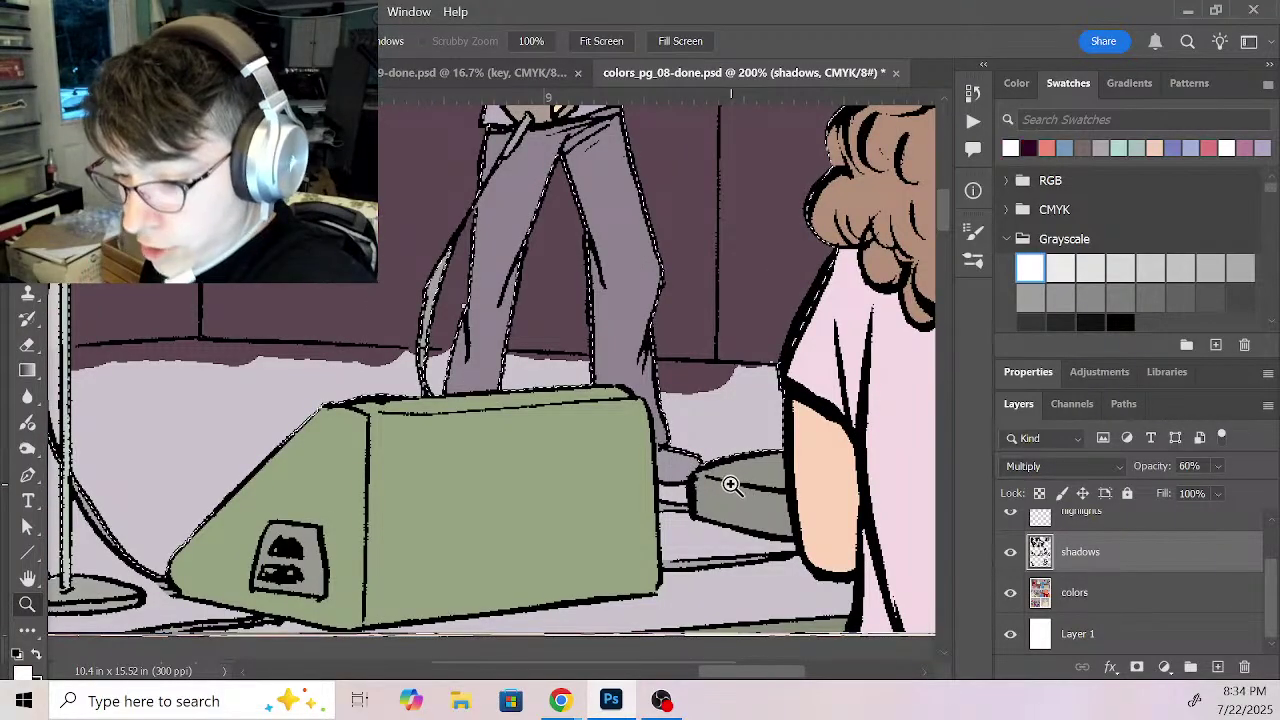
key("b")
left_click_drag(507, 364, 614, 362)
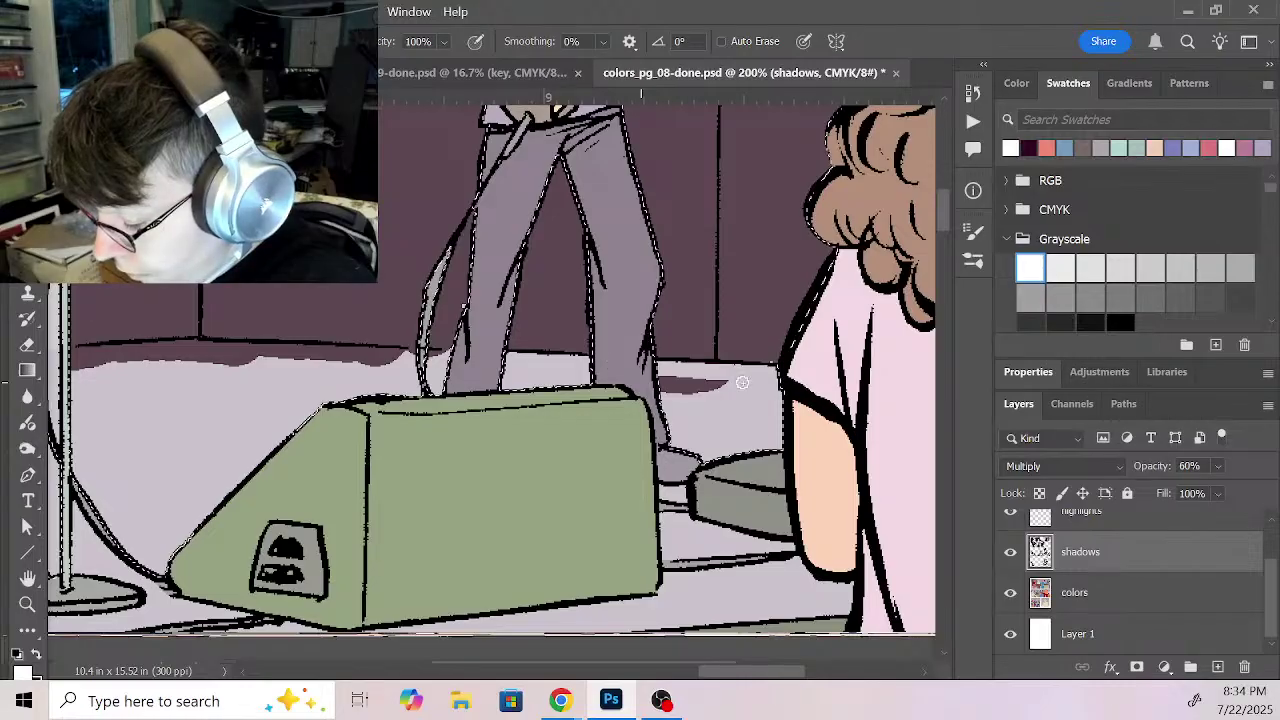
left_click_drag(737, 382, 669, 374)
left_click_drag(379, 380, 835, 424)
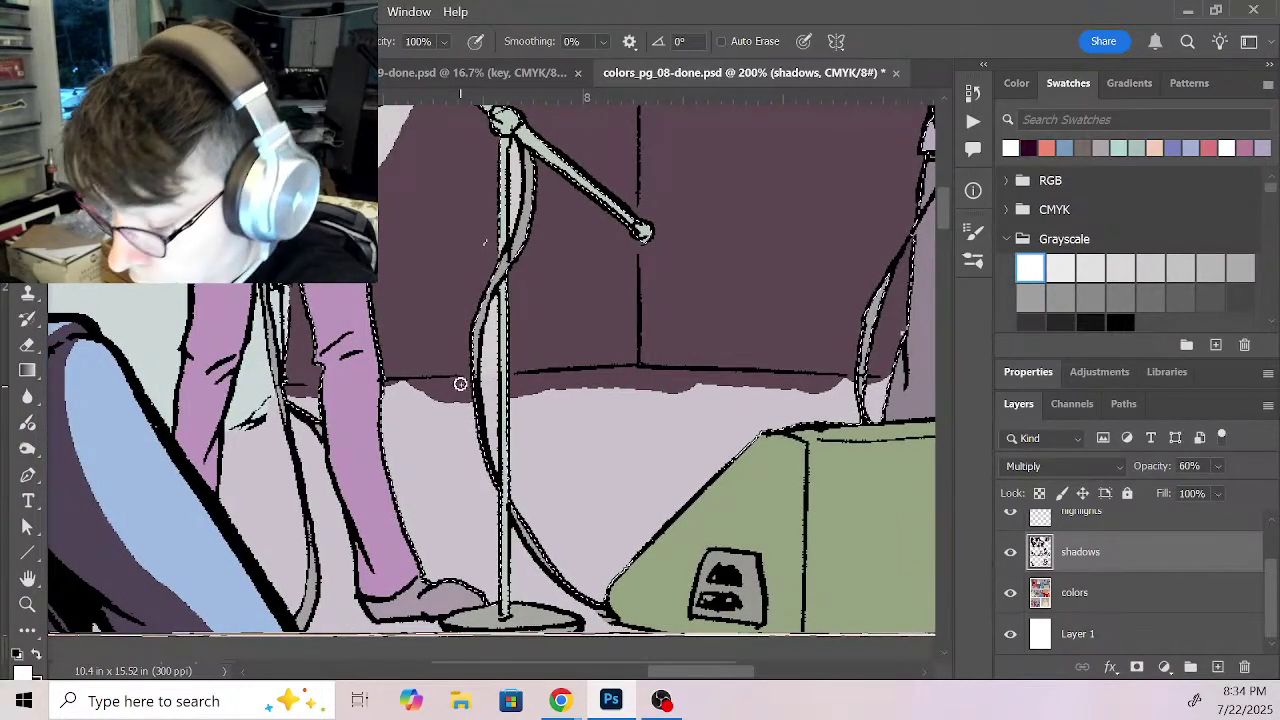
Step: Sample the dark shadow colour, select the floor area behind the guitarist's legs from the colors layer, and paint its shadow on the shadows layer
left_click(489, 243, "alt")
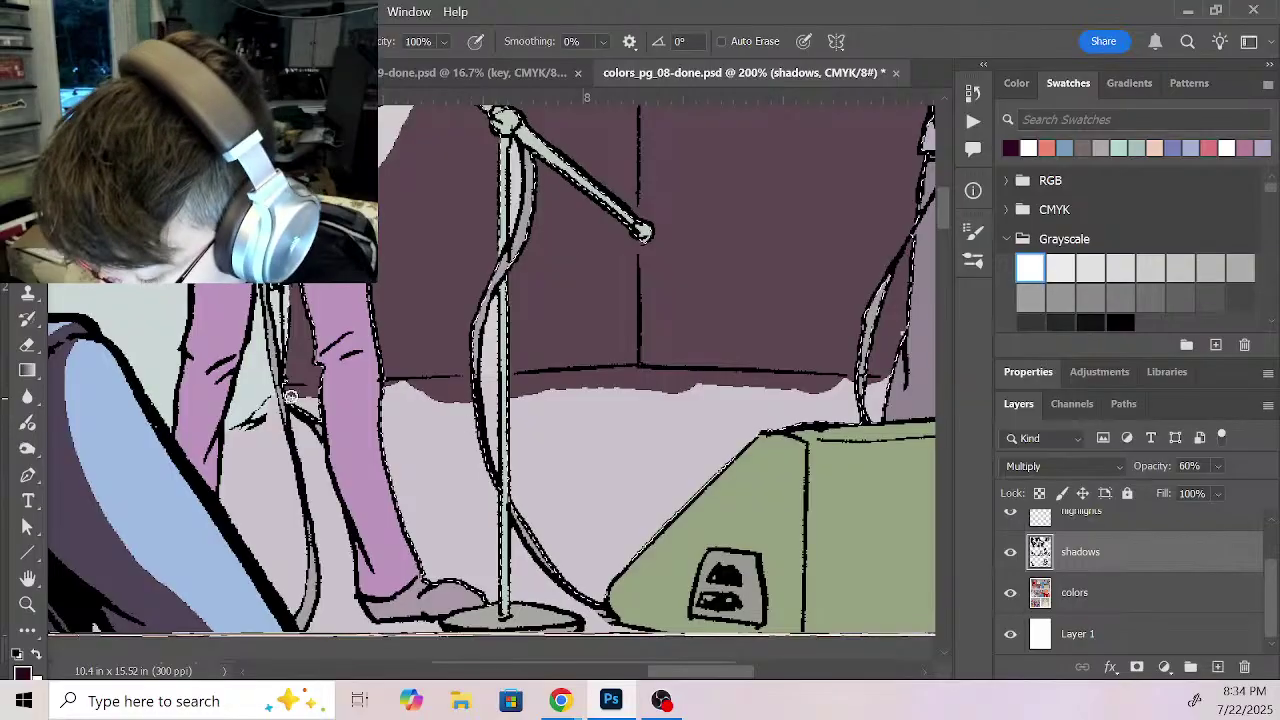
mouse_move(329, 392)
left_mouse_down()
mouse_move(424, 385)
mouse_move(288, 398)
left_mouse_up()
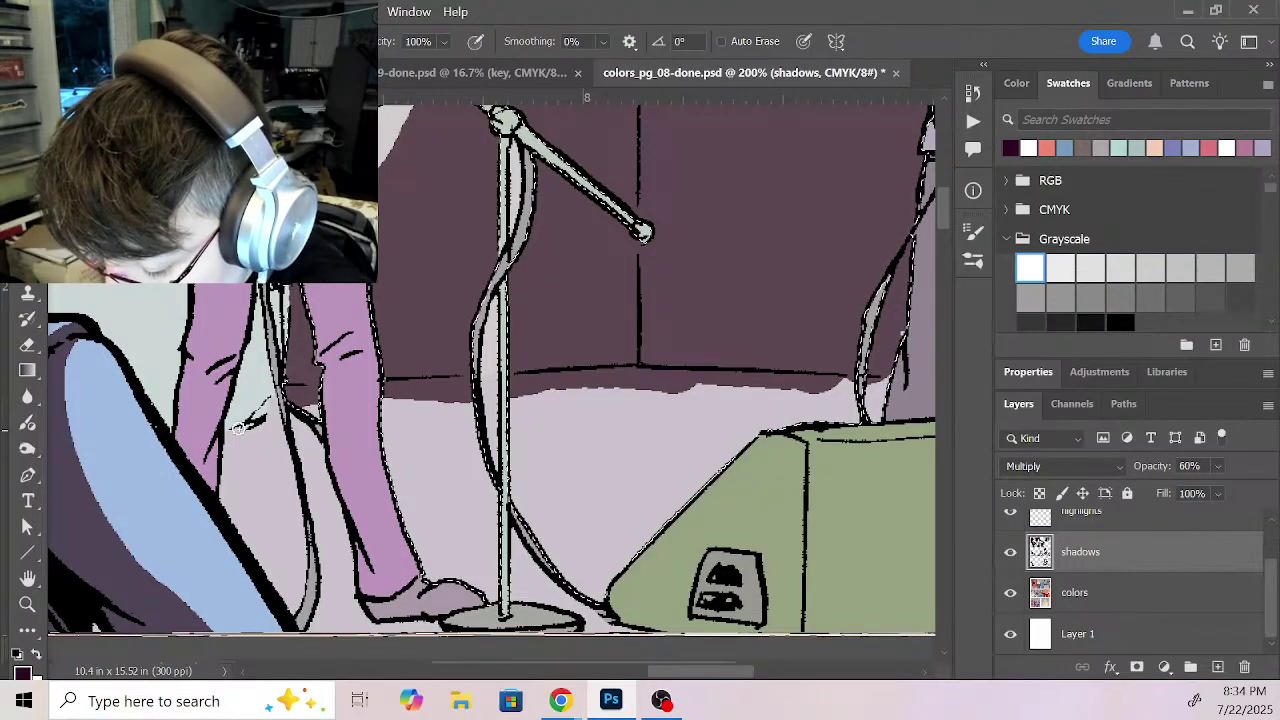
left_click(1100, 594)
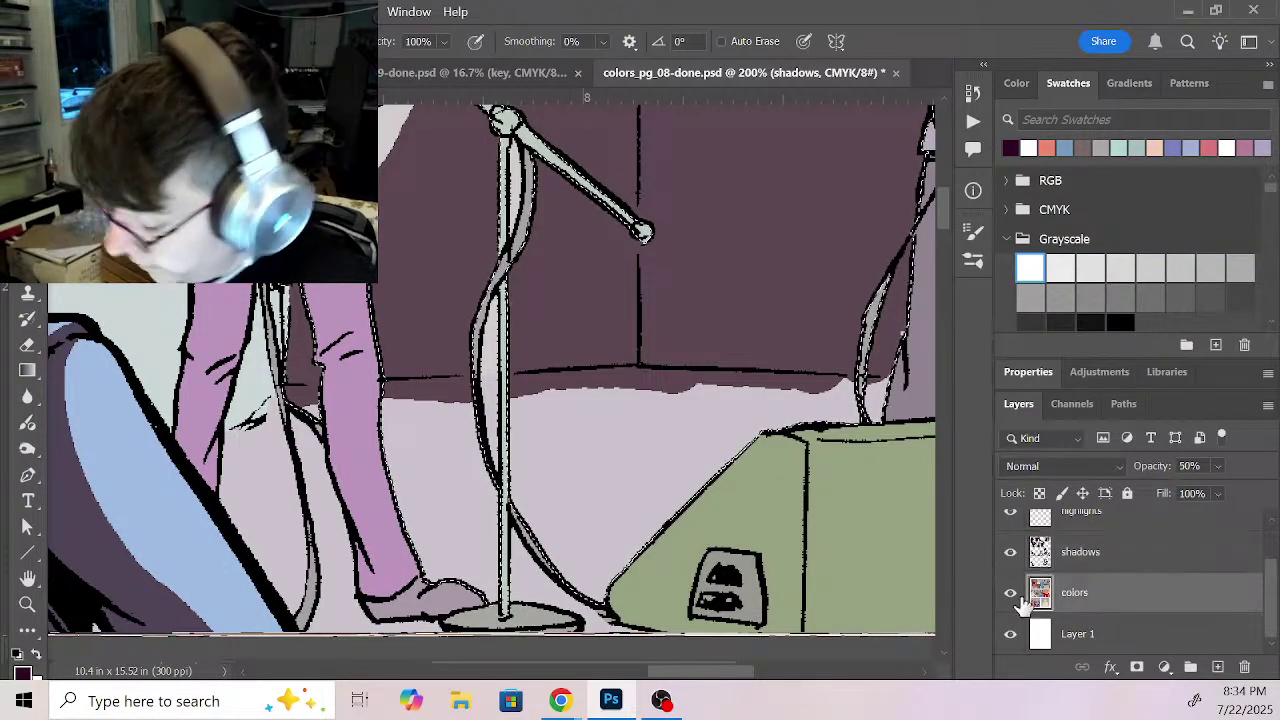
key("w")
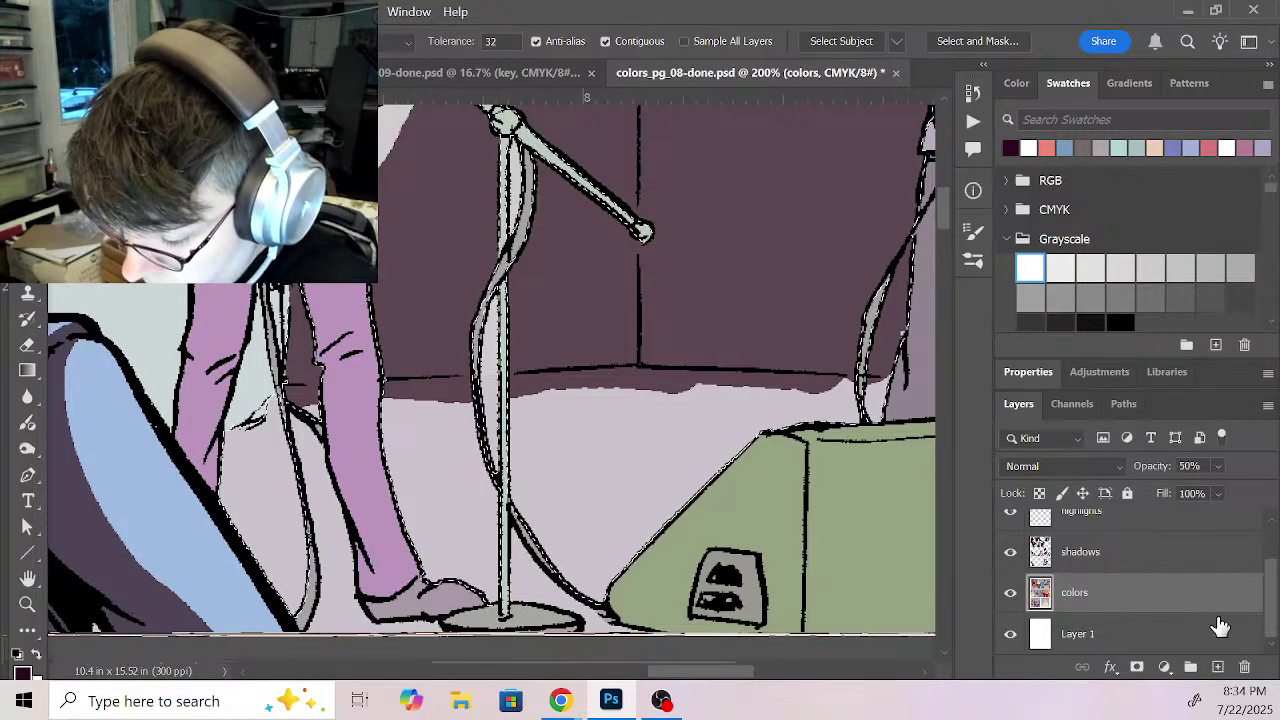
left_click(1124, 562)
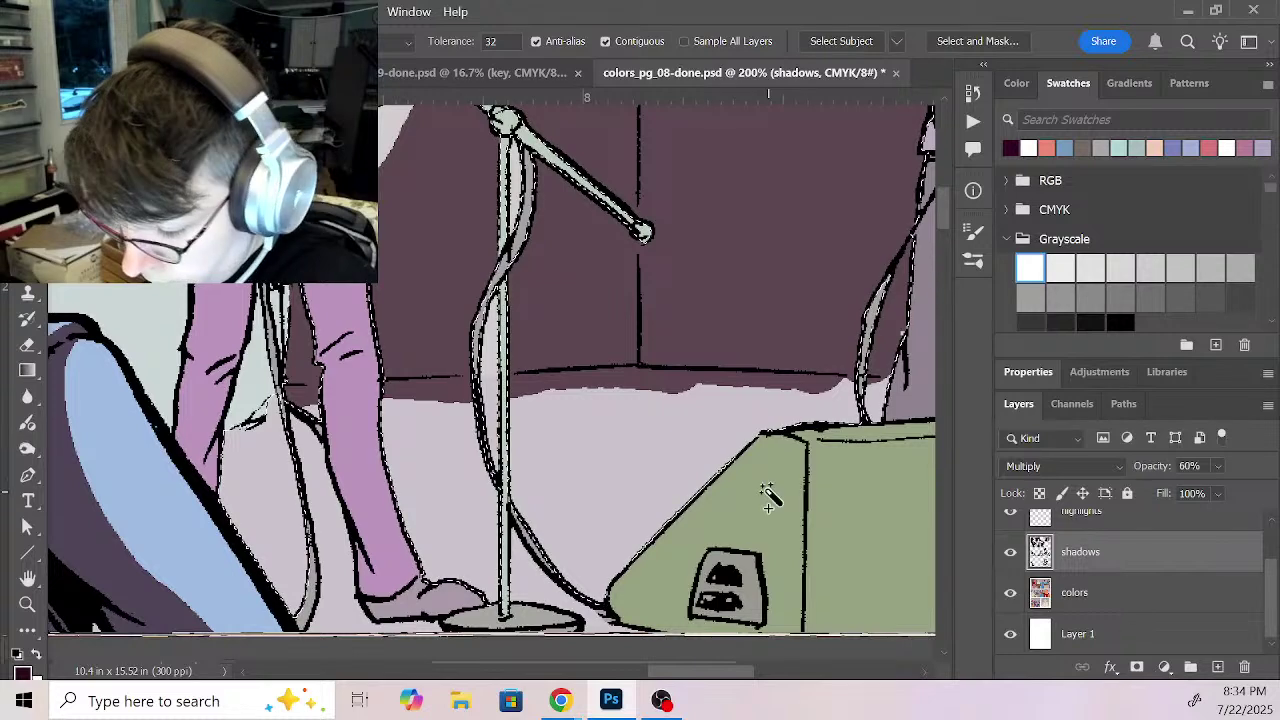
key("b")
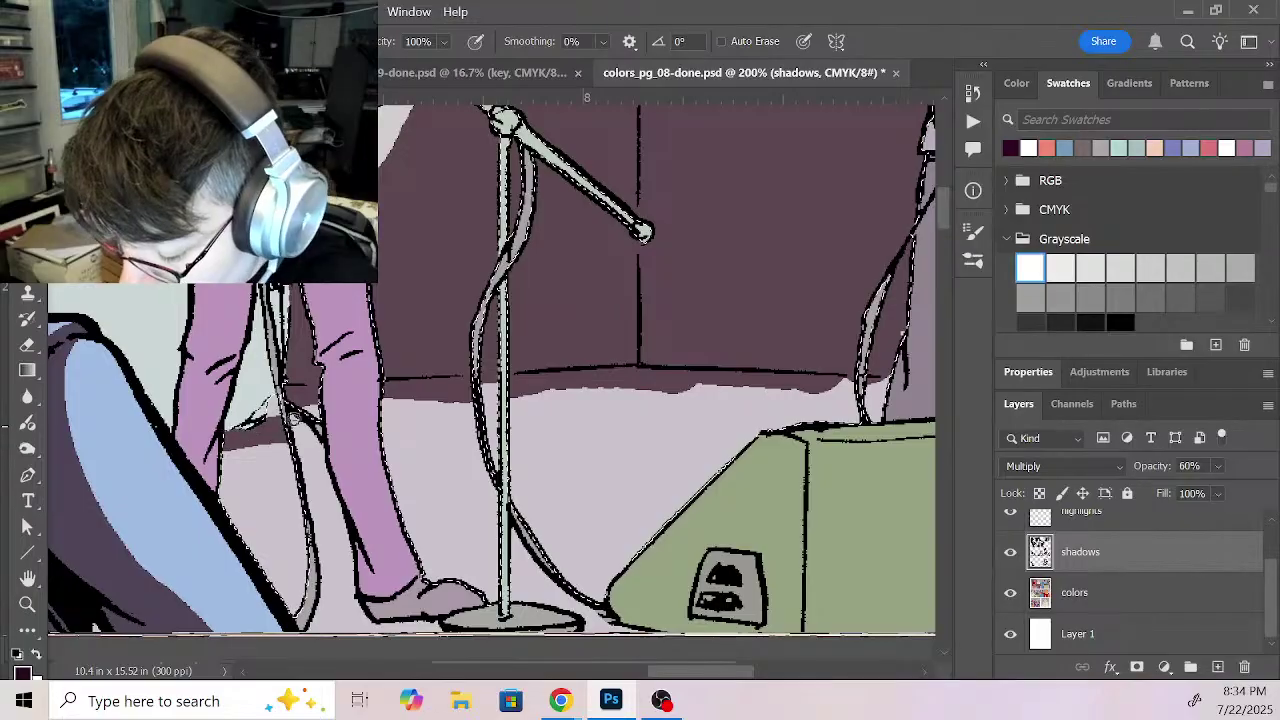
Step: Add the floor gaps between the guitarist's legs and the cable to the selection, and extend the dark floor shadow through them
left_click(1080, 600)
key("w")
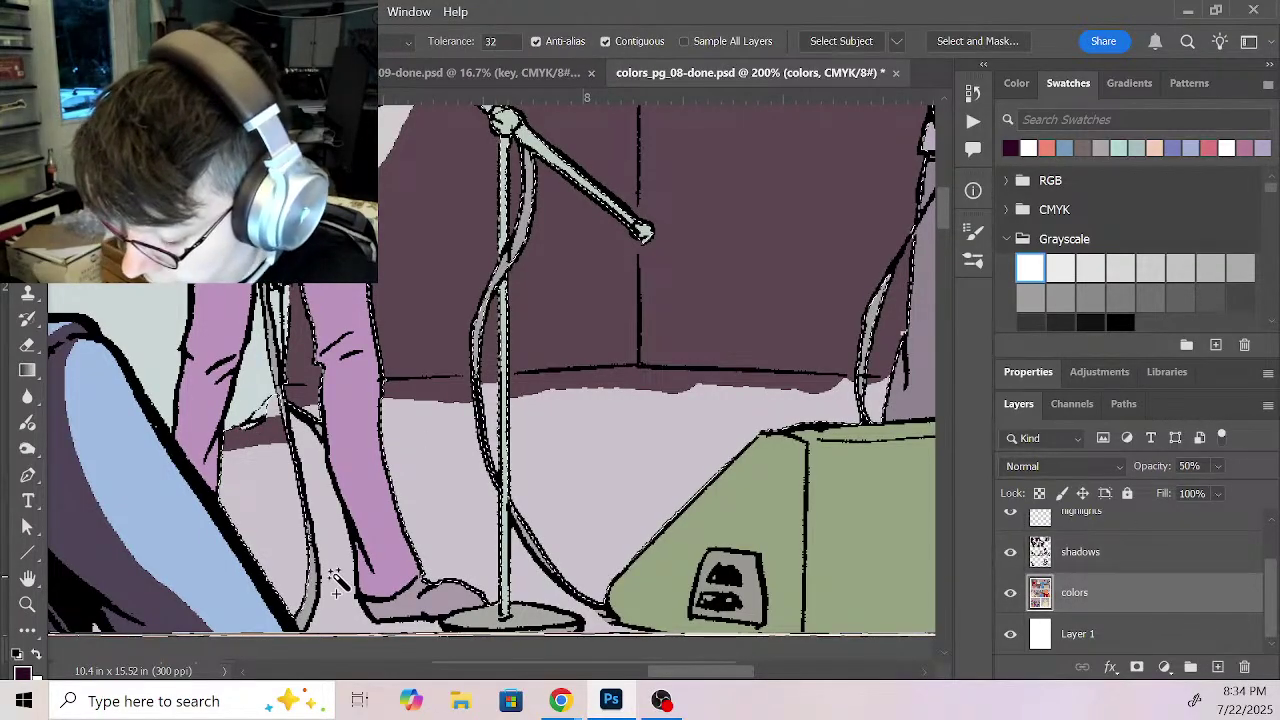
left_click(1125, 565)
key("b")
mouse_move(290, 444)
left_mouse_down()
mouse_move(320, 445)
mouse_move(245, 446)
mouse_move(323, 432)
mouse_move(229, 444)
mouse_move(336, 447)
mouse_move(237, 462)
mouse_move(363, 444)
left_mouse_up()
Step: Trim the ragged shadow along the base of the back wall with white, and touch up its edge with the dark shadow colour
key("x")
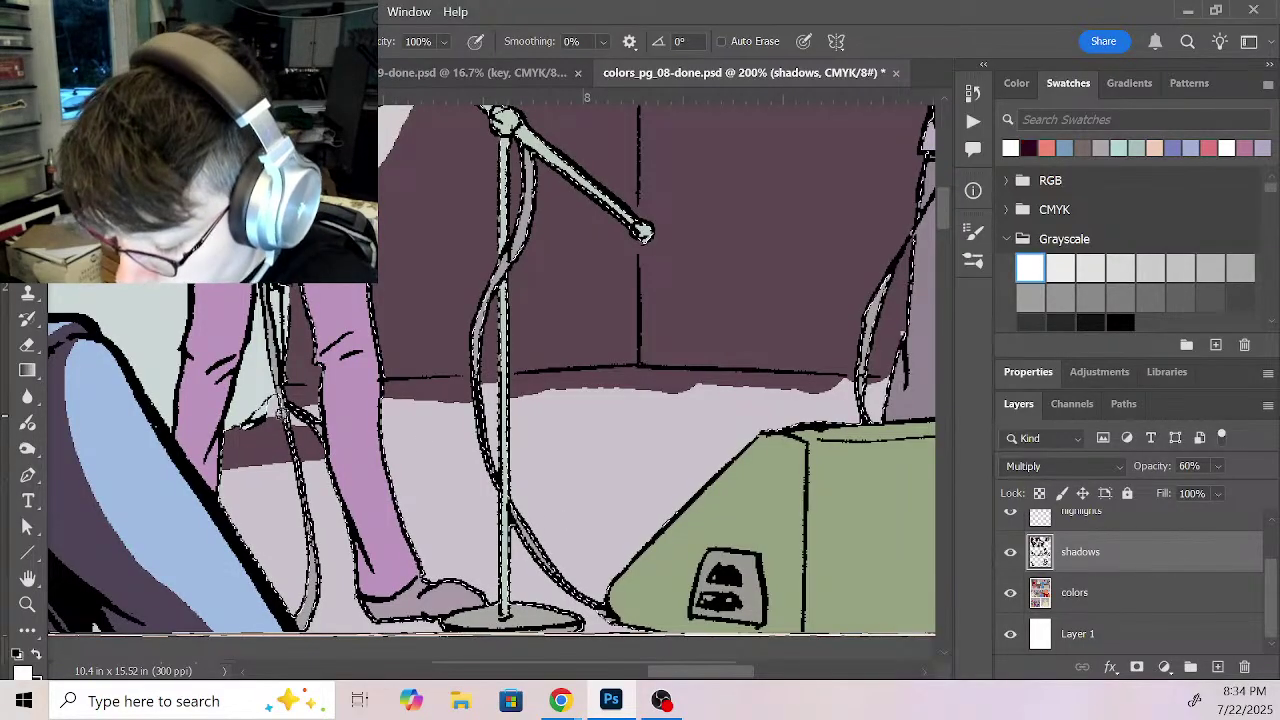
left_click_drag(298, 404, 675, 380)
mouse_move(543, 397)
left_mouse_down()
mouse_move(763, 384)
mouse_move(657, 379)
mouse_move(875, 384)
left_mouse_up()
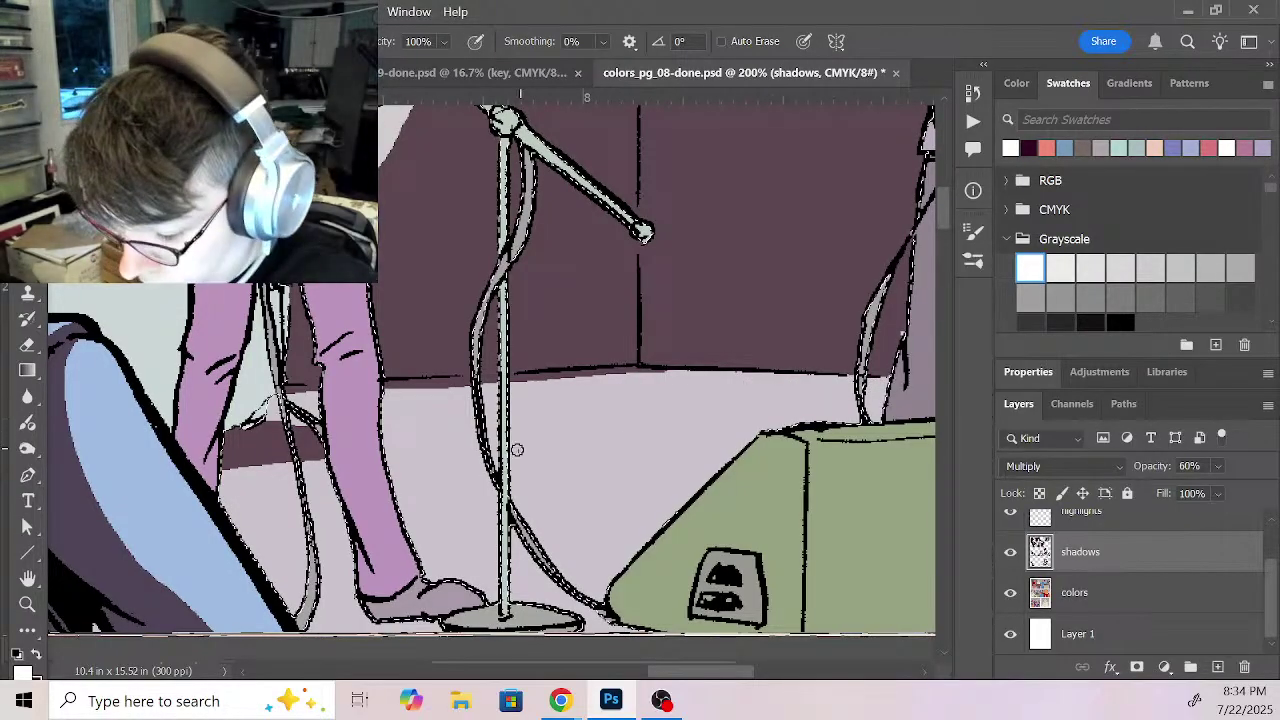
left_click(280, 409, "alt")
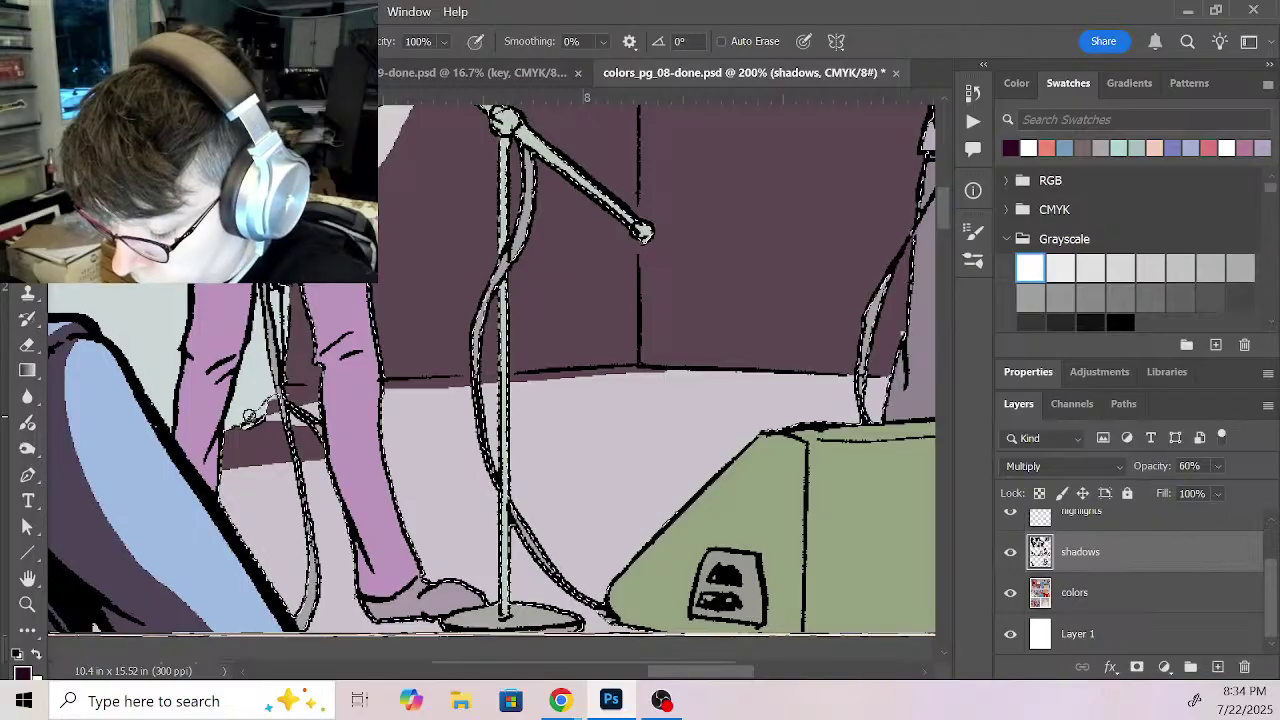
left_click_drag(384, 393, 558, 366)
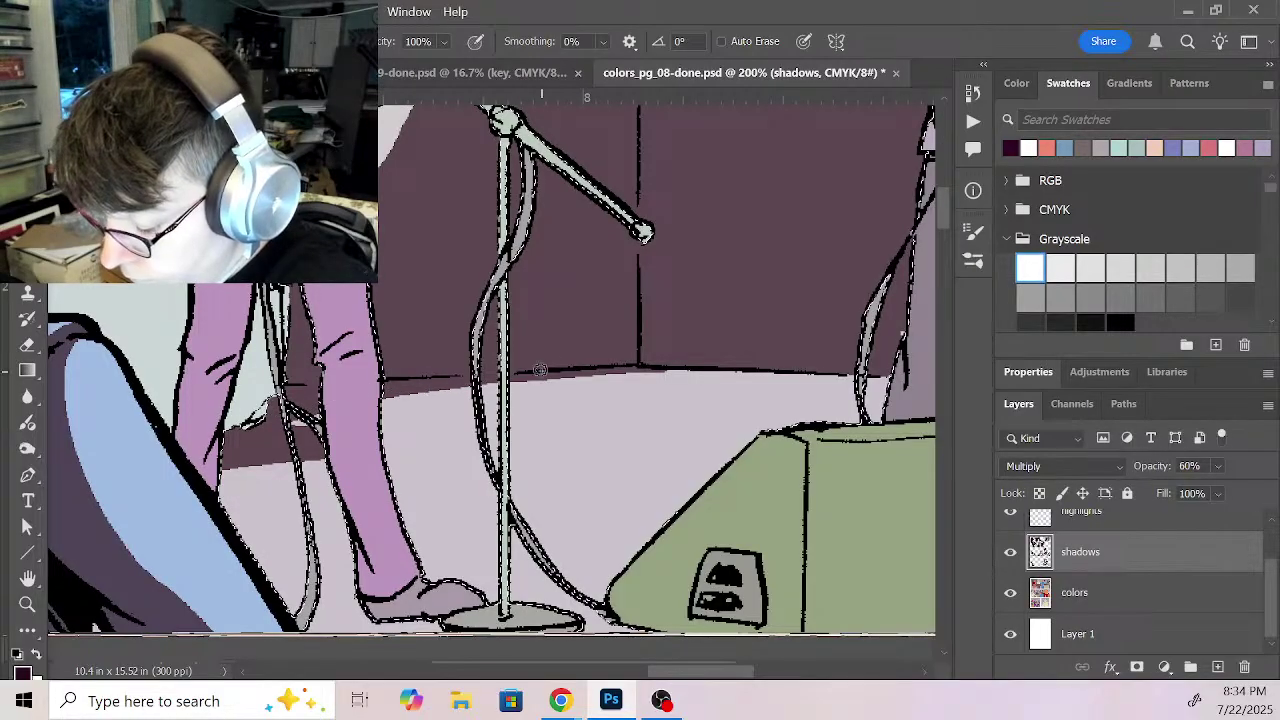
Step: Paint a shadow band on the stage floor beneath the guitarist's shoe, reaching the base of the microphone stand
mouse_move(462, 493)
left_mouse_down()
mouse_move(677, 394)
mouse_move(794, 366)
left_mouse_up()
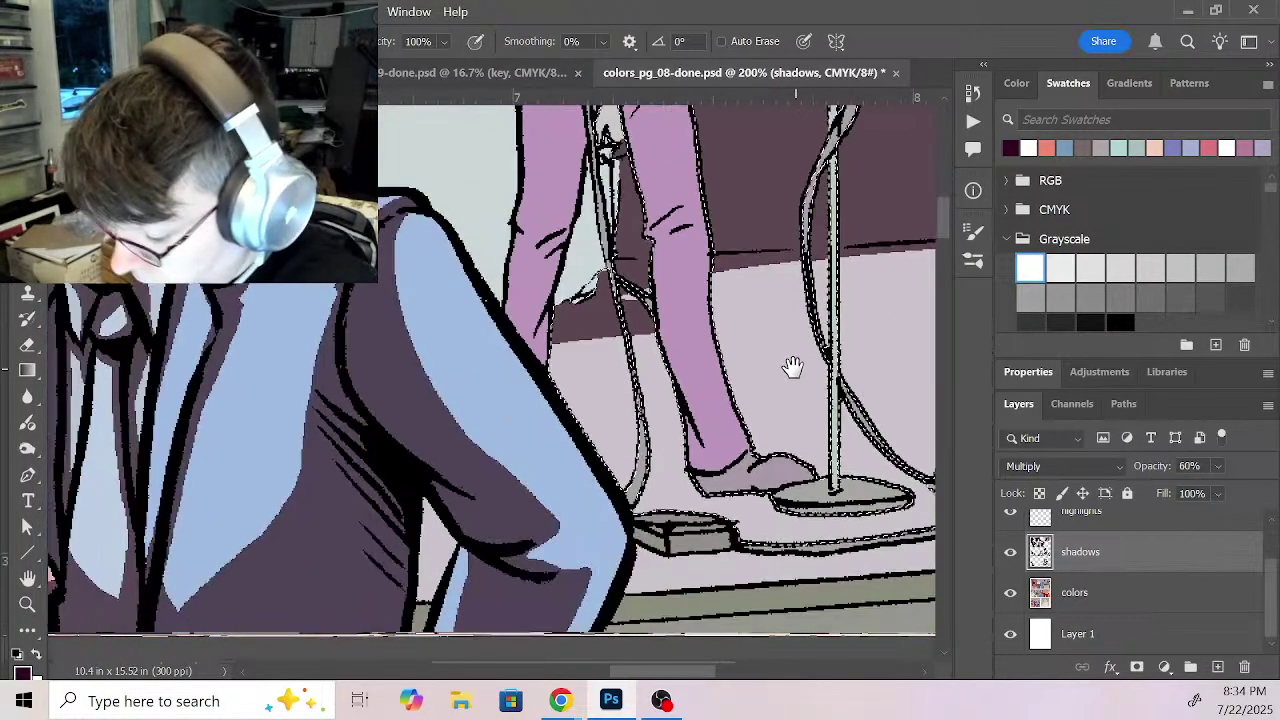
mouse_move(628, 485)
left_mouse_down()
mouse_move(705, 495)
mouse_move(660, 502)
mouse_move(771, 497)
left_mouse_up()
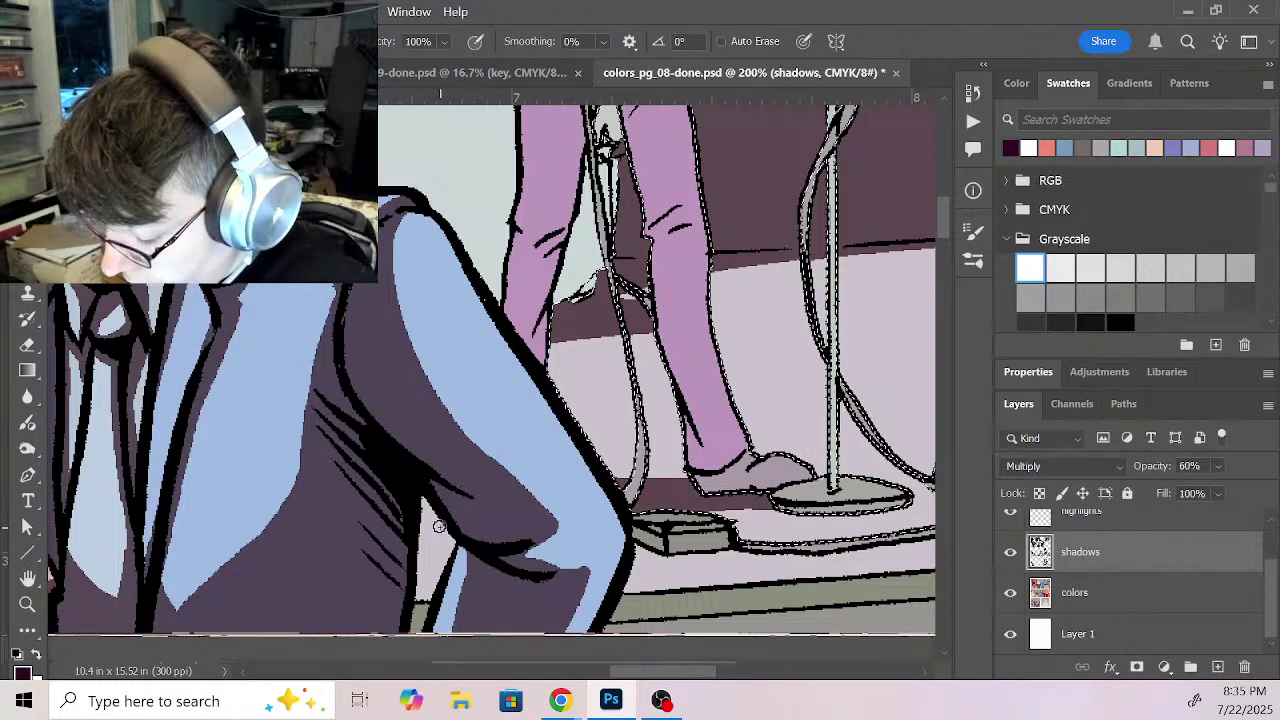
left_click_drag(790, 578, 645, 540)
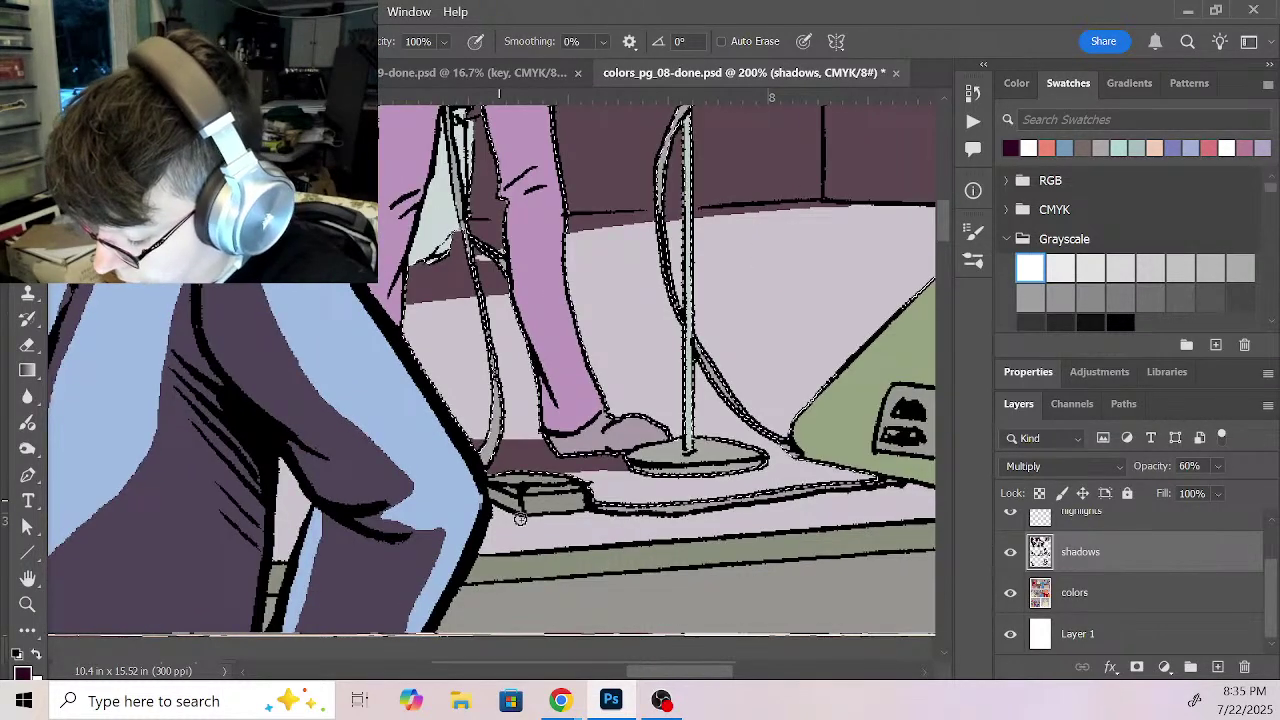
Step: Select the front stage floor from the colors layer, and paint shadows under the pedal, microphone stand base and cables on the shadows layer
mouse_move(762, 580)
left_mouse_down()
mouse_move(803, 369)
mouse_move(692, 548)
left_mouse_up()
left_click(1112, 600)
key("w")
left_click(1108, 567)
key("b")
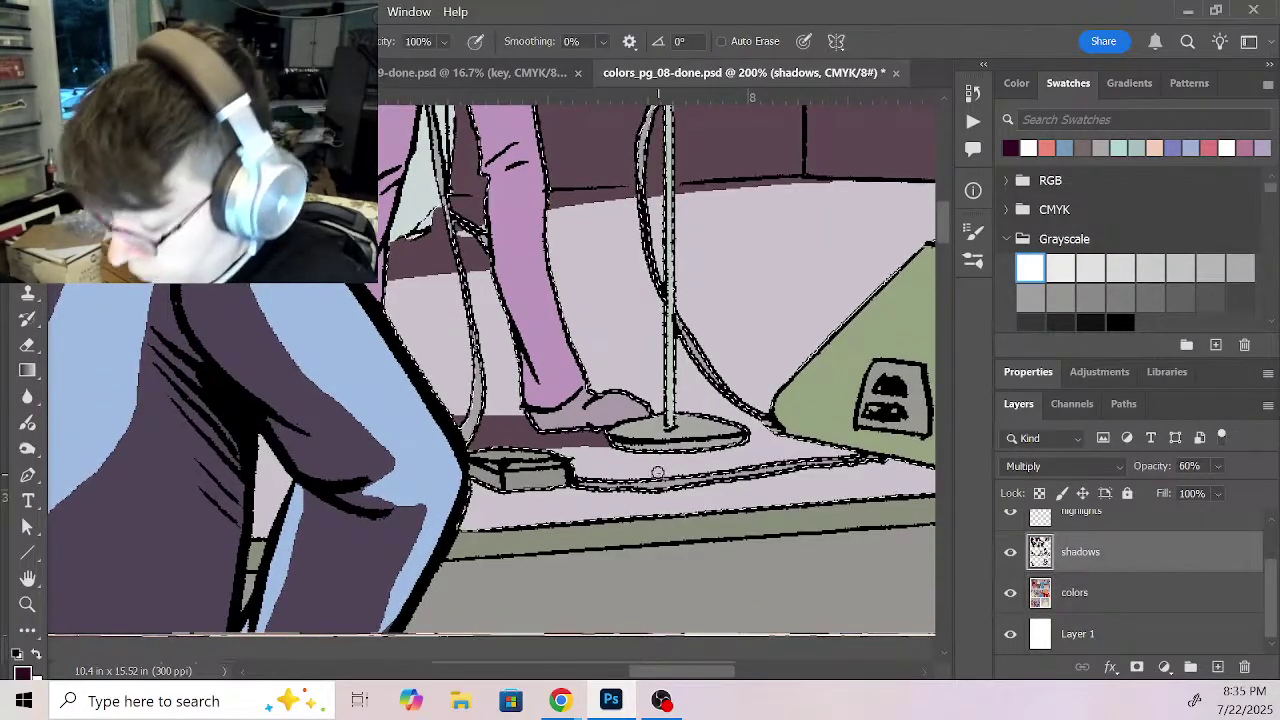
left_click_drag(506, 497, 891, 462)
mouse_move(586, 447)
left_mouse_down()
mouse_move(673, 450)
mouse_move(766, 428)
mouse_move(915, 468)
left_mouse_up()
Step: Select the floor pieces between the green monitor and the curly-haired spectator, and paint shadows beneath the cable and beside the grey floor wedge
scroll(777, 486, "right", 4)
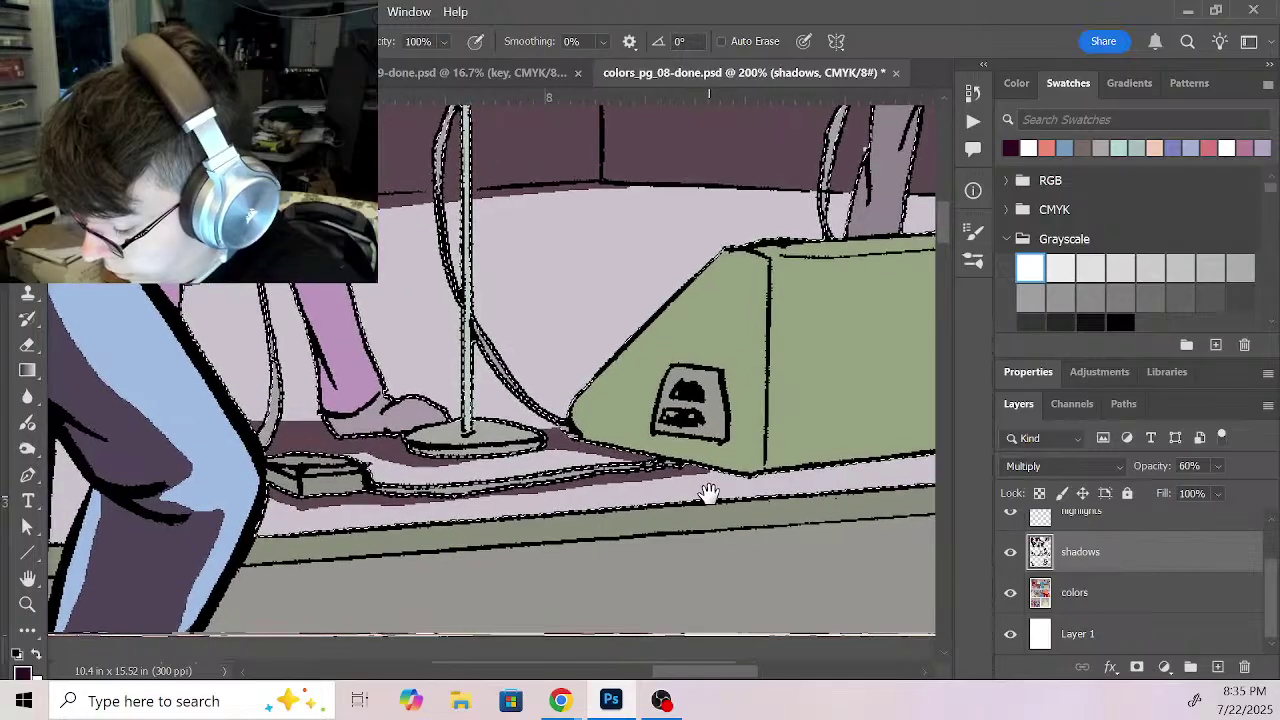
scroll(791, 460, "right", 2)
scroll(791, 460, "up", 1)
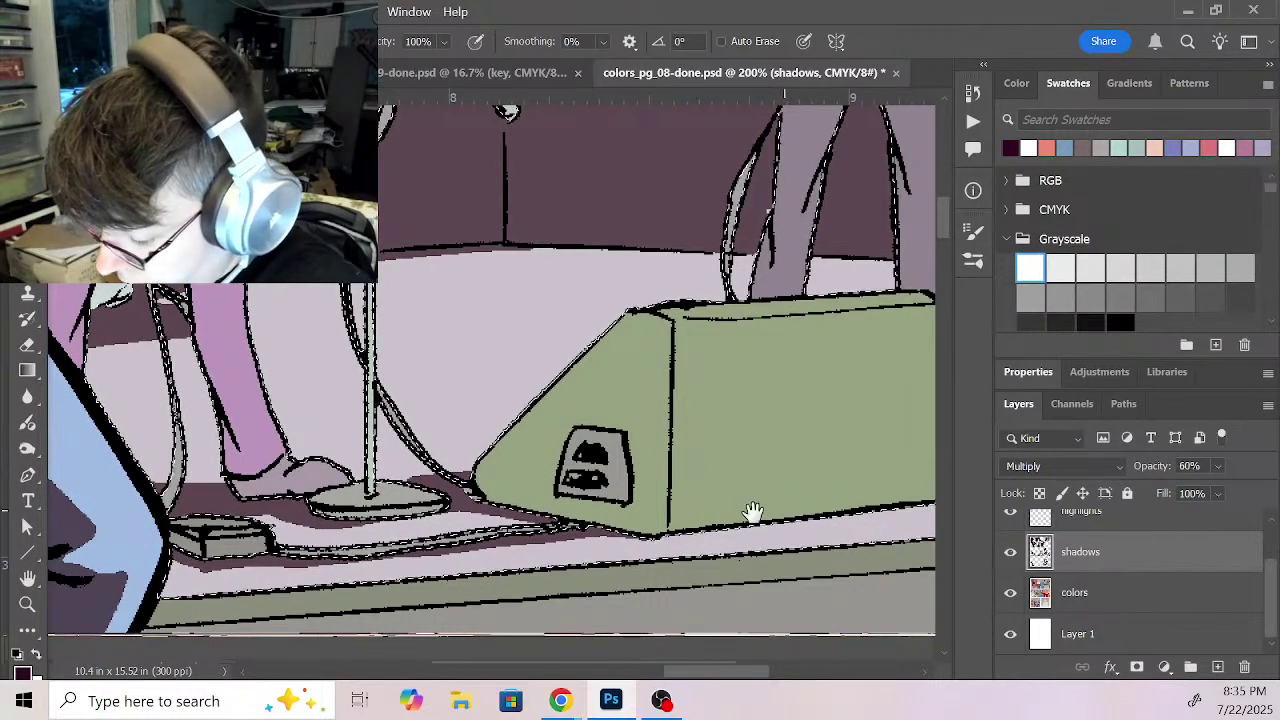
left_click_drag(834, 507, 500, 563)
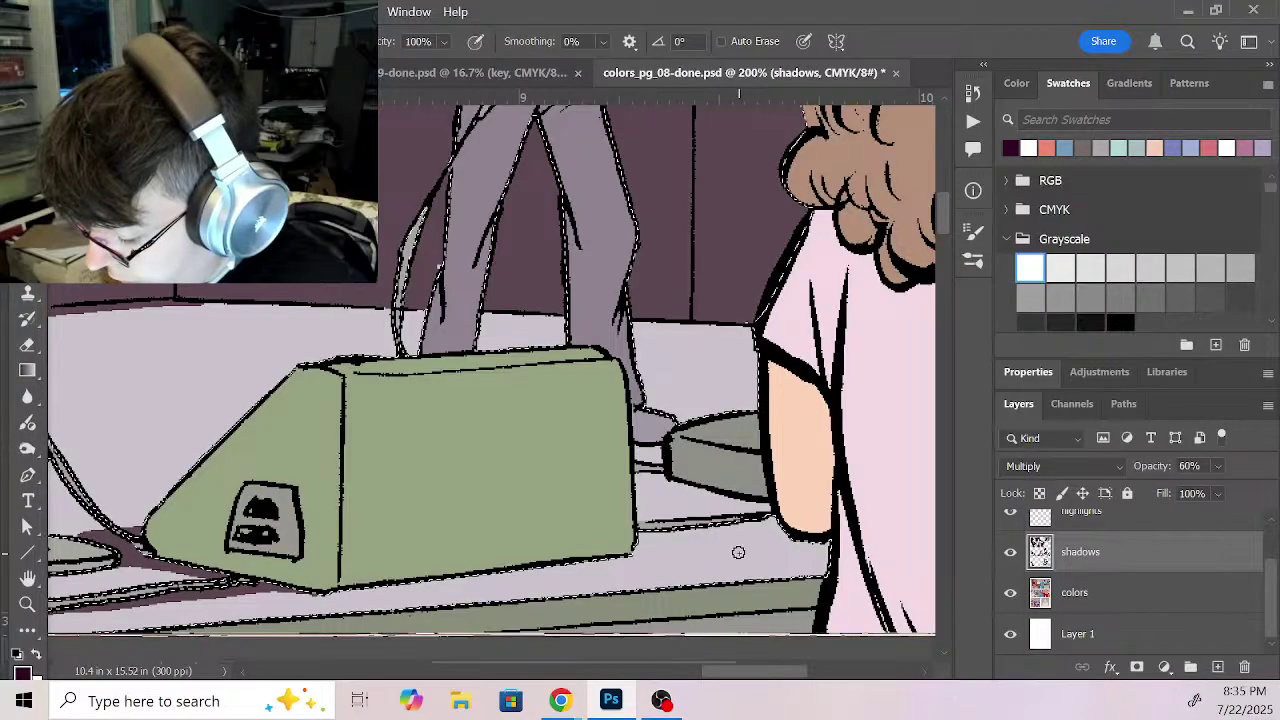
left_click(1170, 605)
key("w")
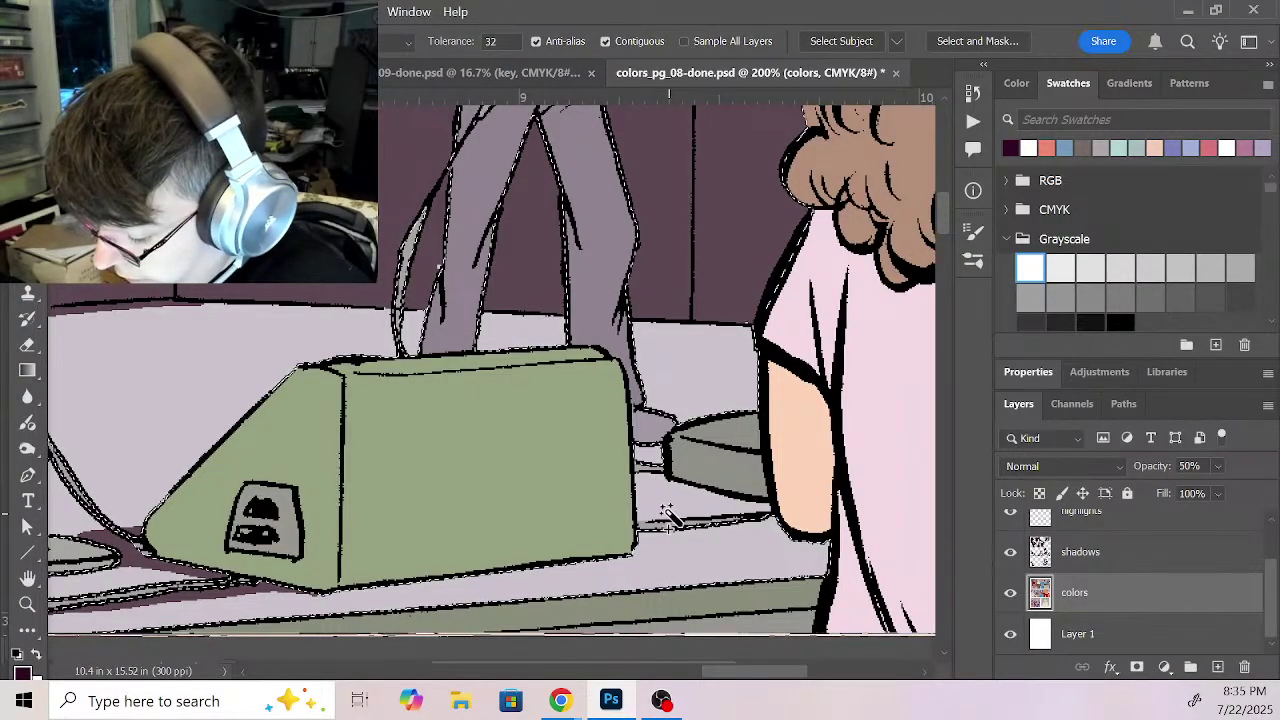
left_click(1159, 566)
key("b")
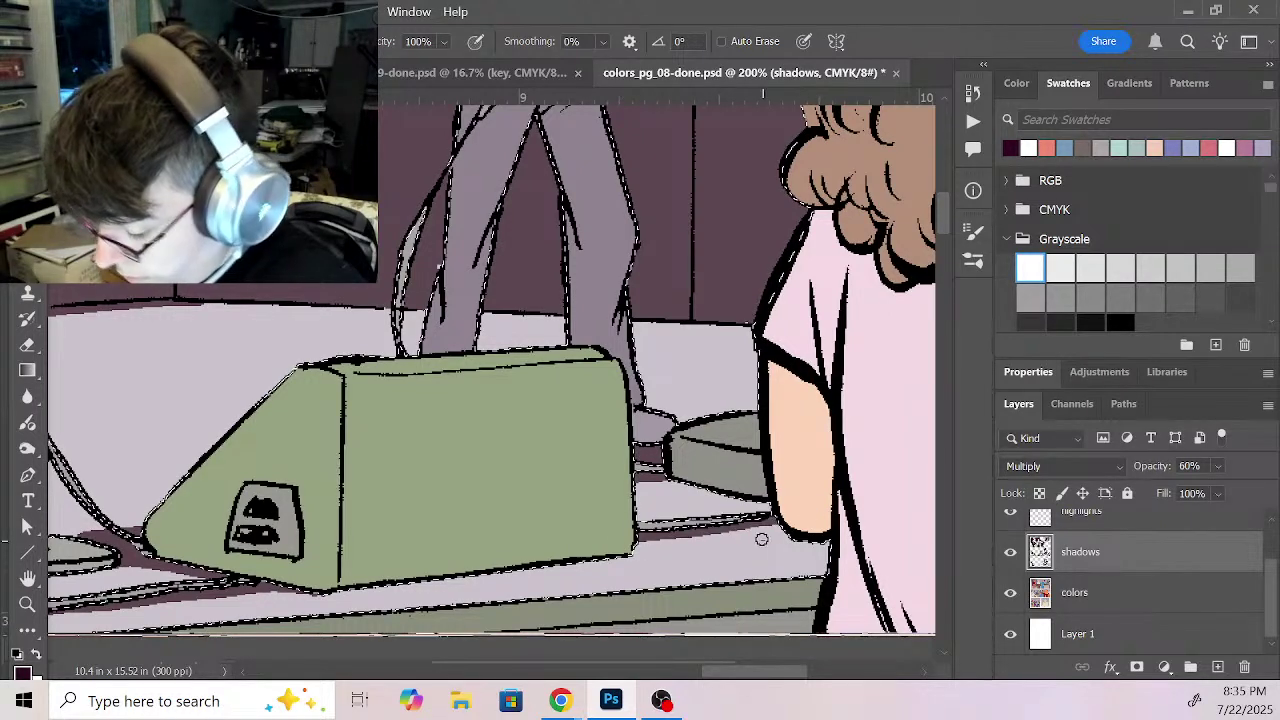
Step: Review the stage floor shadows across the whole panel and clear the selection
left_click_drag(511, 557, 943, 563)
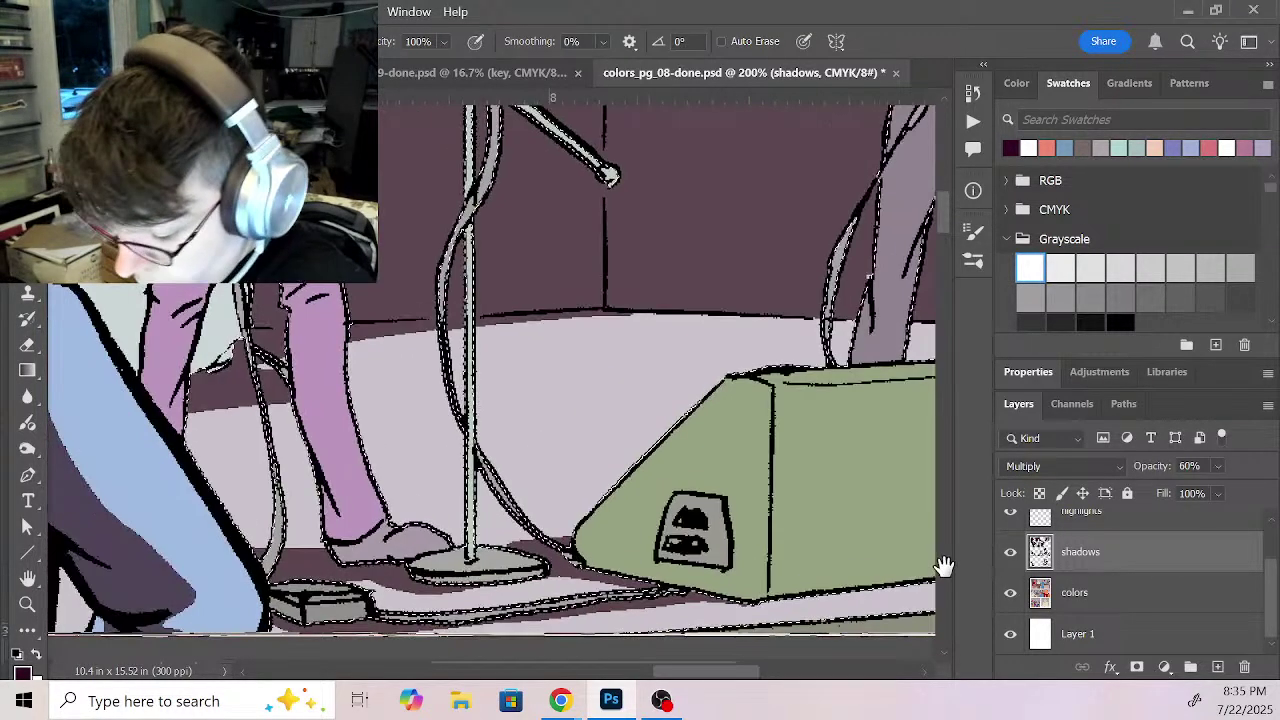
left_click_drag(443, 508, 966, 506)
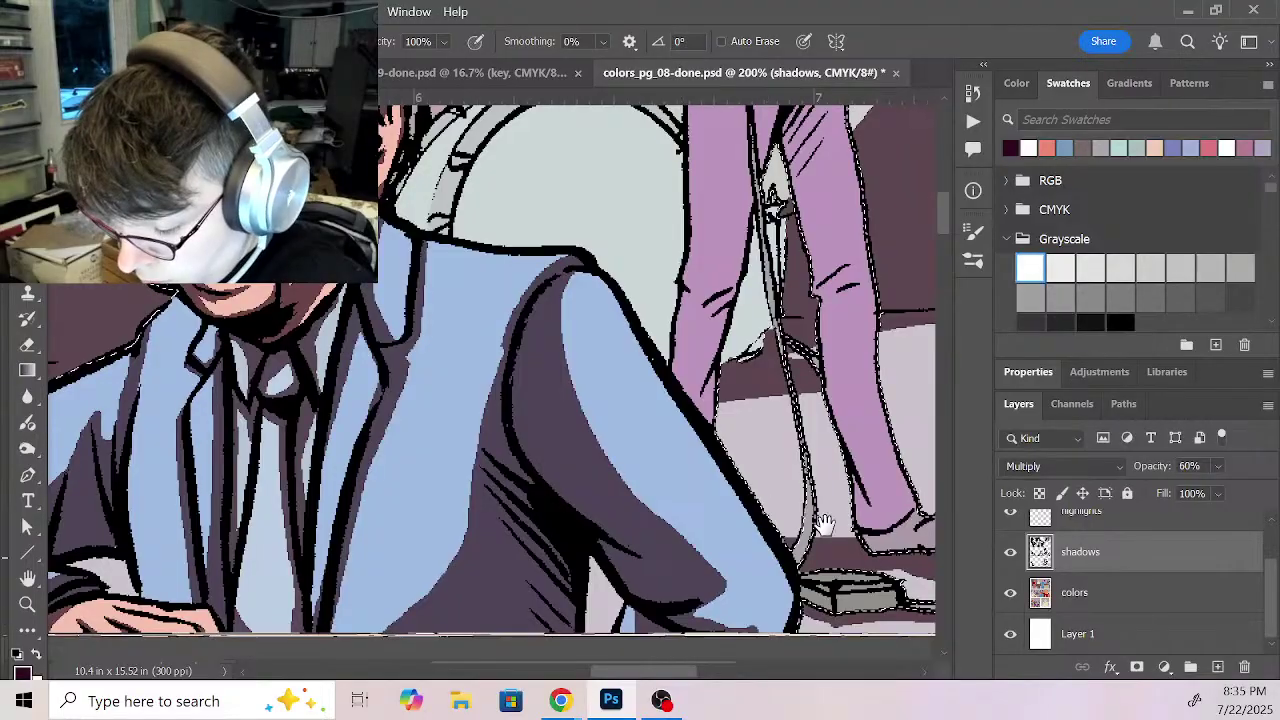
left_click_drag(711, 501, 851, 526)
key("z")
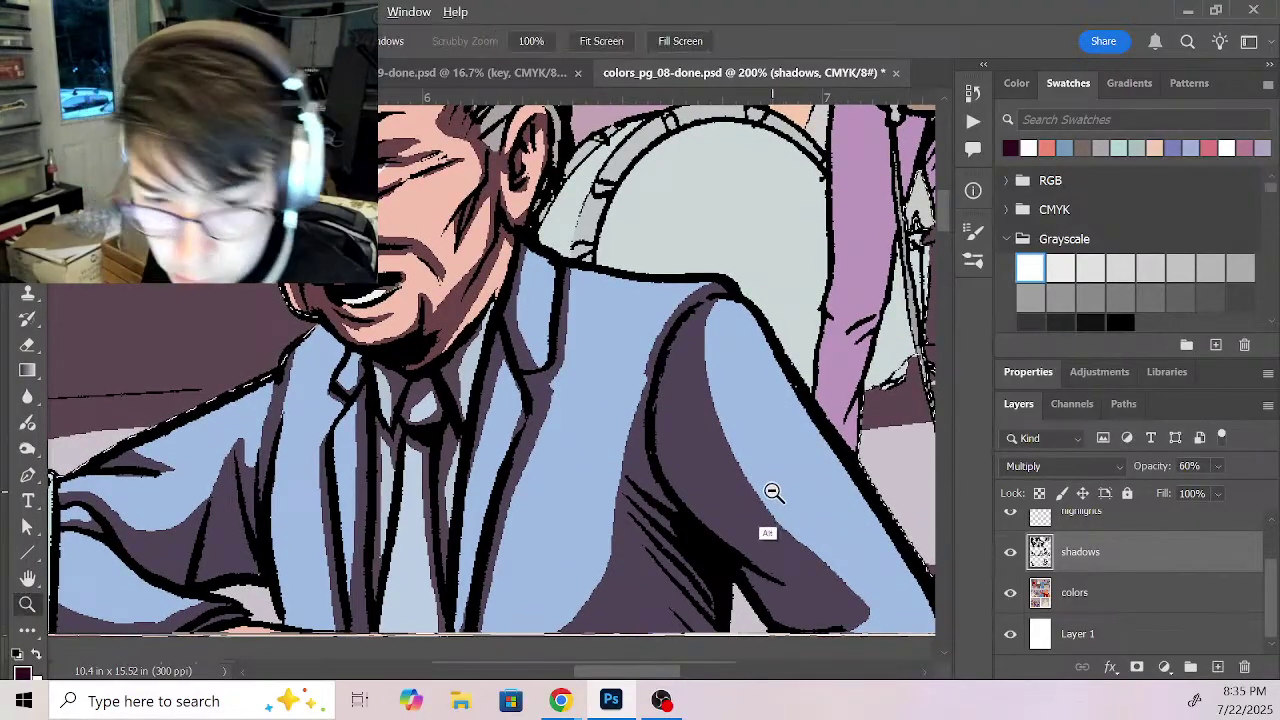
left_click(771, 524, "alt")
left_click(746, 478, "alt")
left_click(746, 478, "alt")
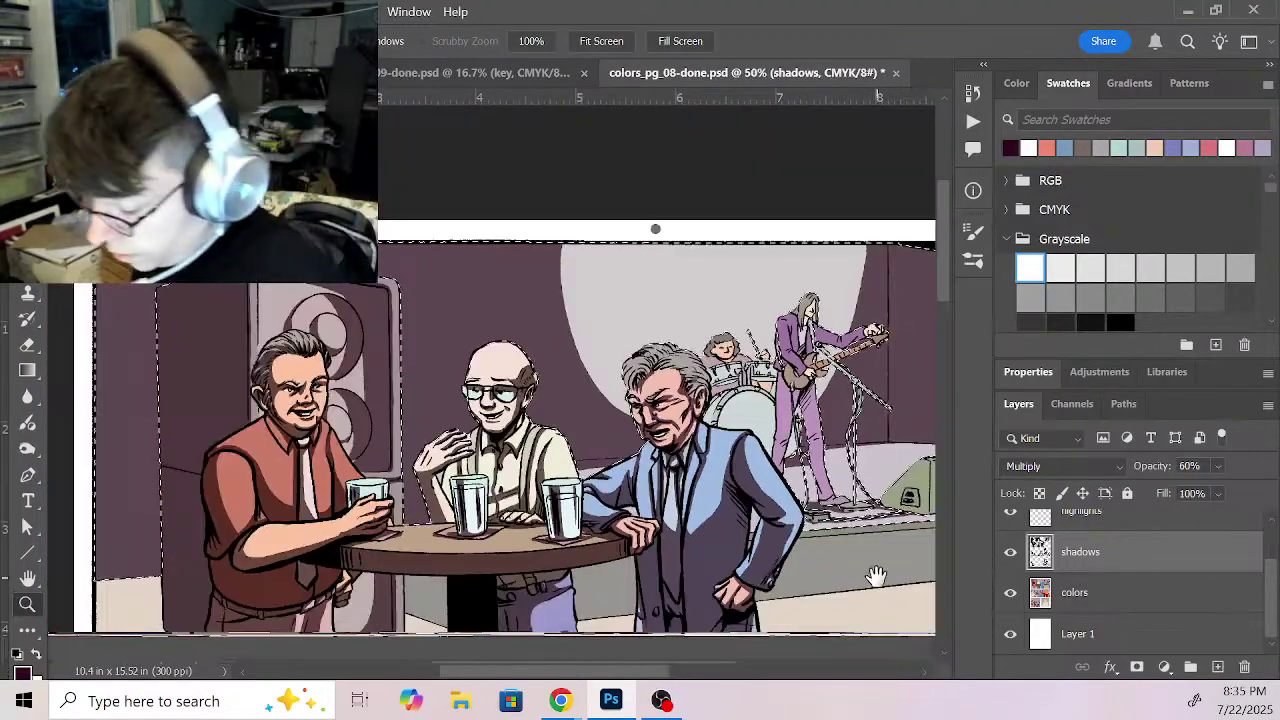
left_click_drag(876, 577, 626, 526)
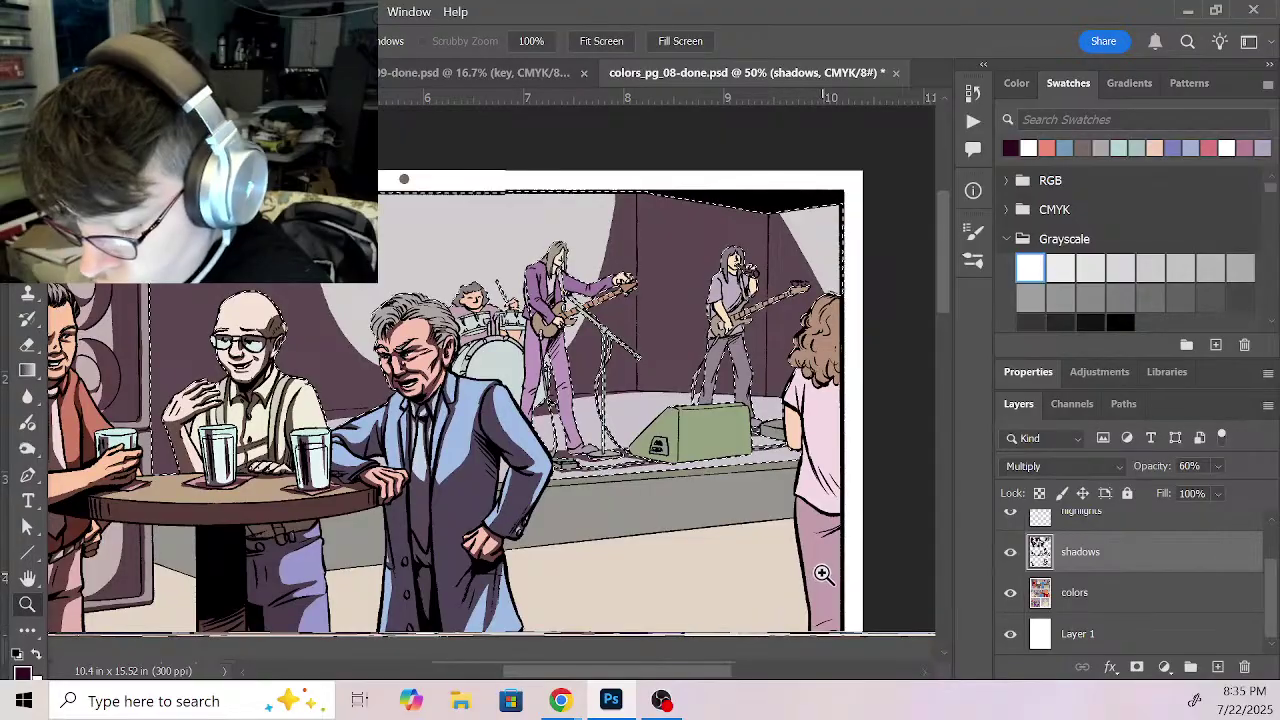
key("ctrl+d")
Step: Select the grey stage front on the colors layer with the Magic Wand, including the sections behind the table and the men
scroll(708, 533, "left", 5)
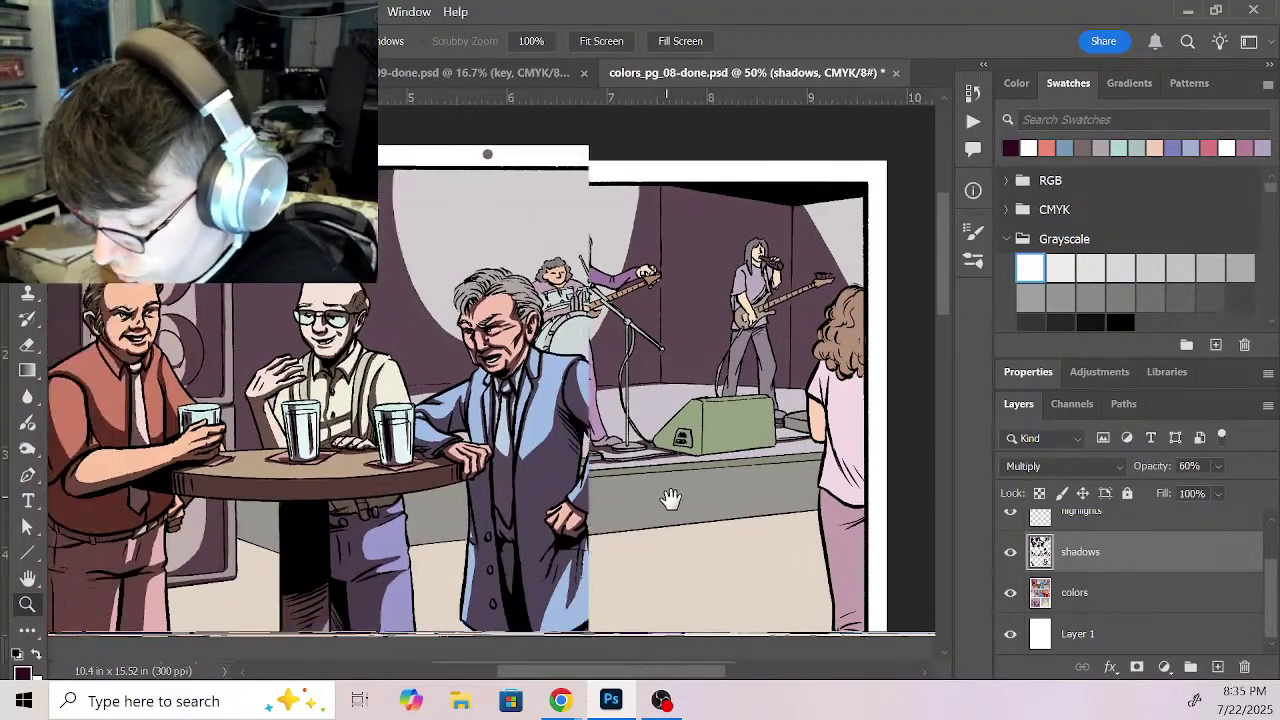
left_click(1128, 598)
key("w")
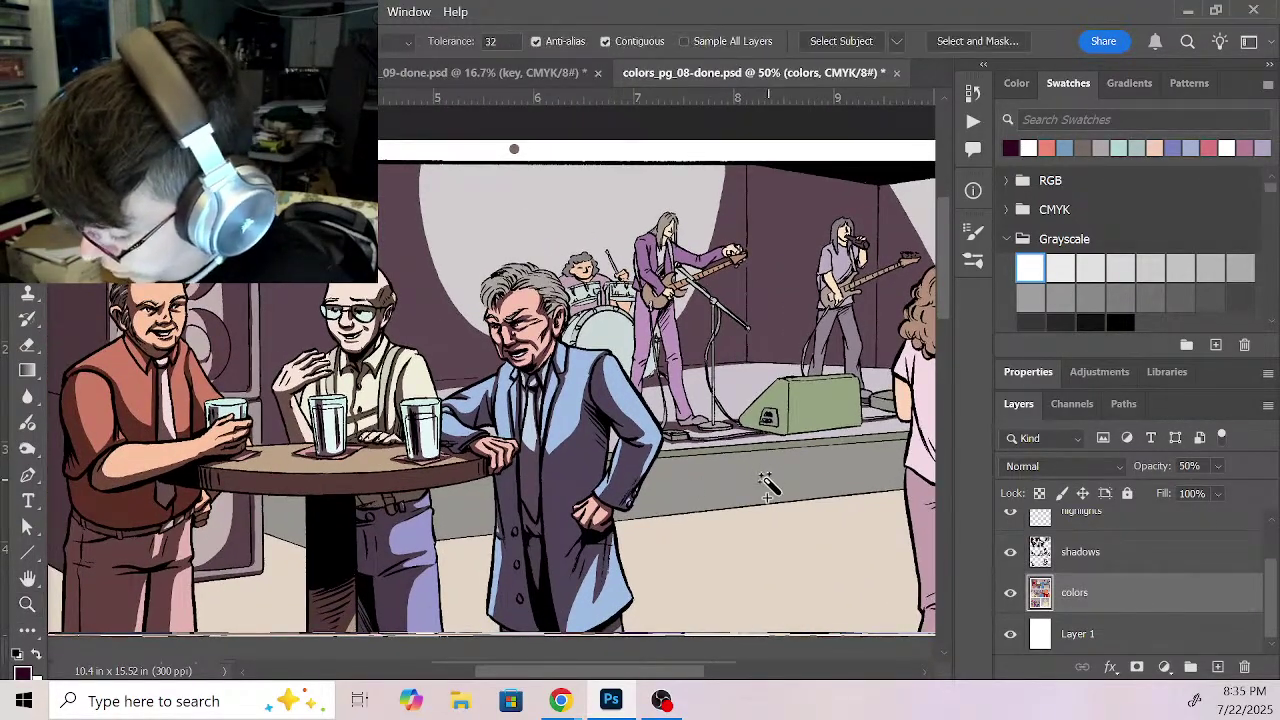
left_click(655, 590)
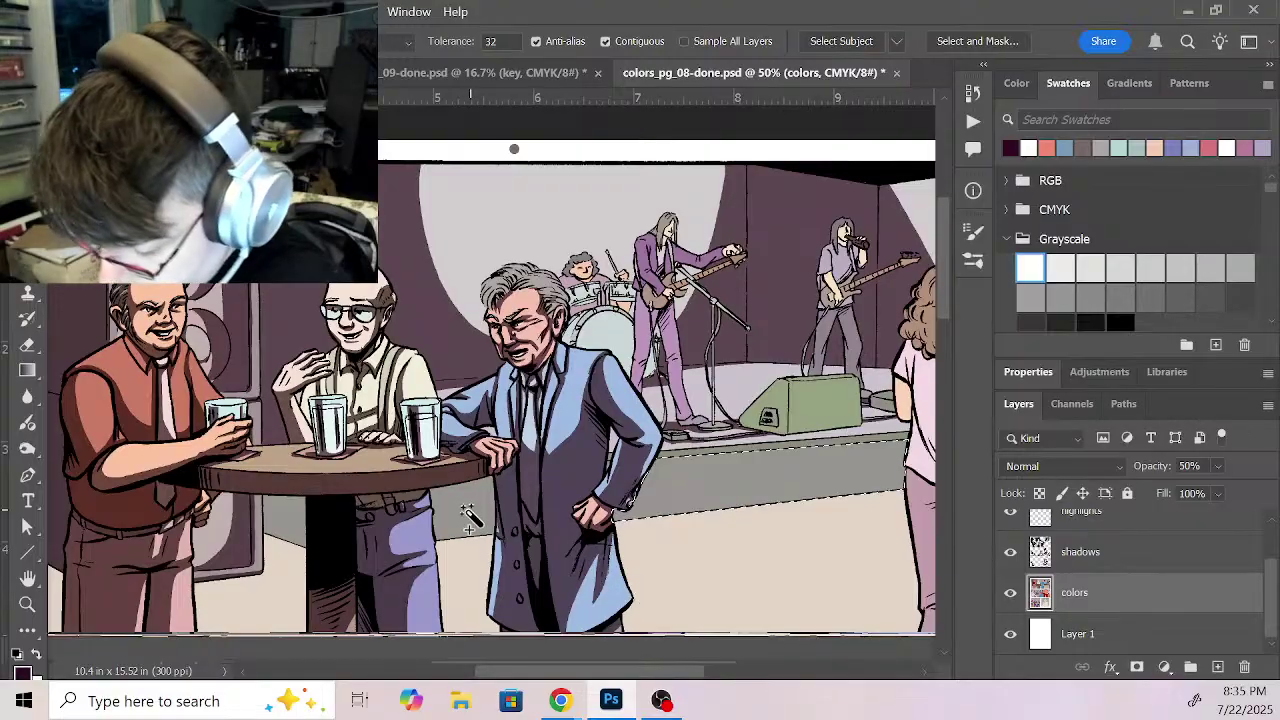
left_click(286, 516, "shift")
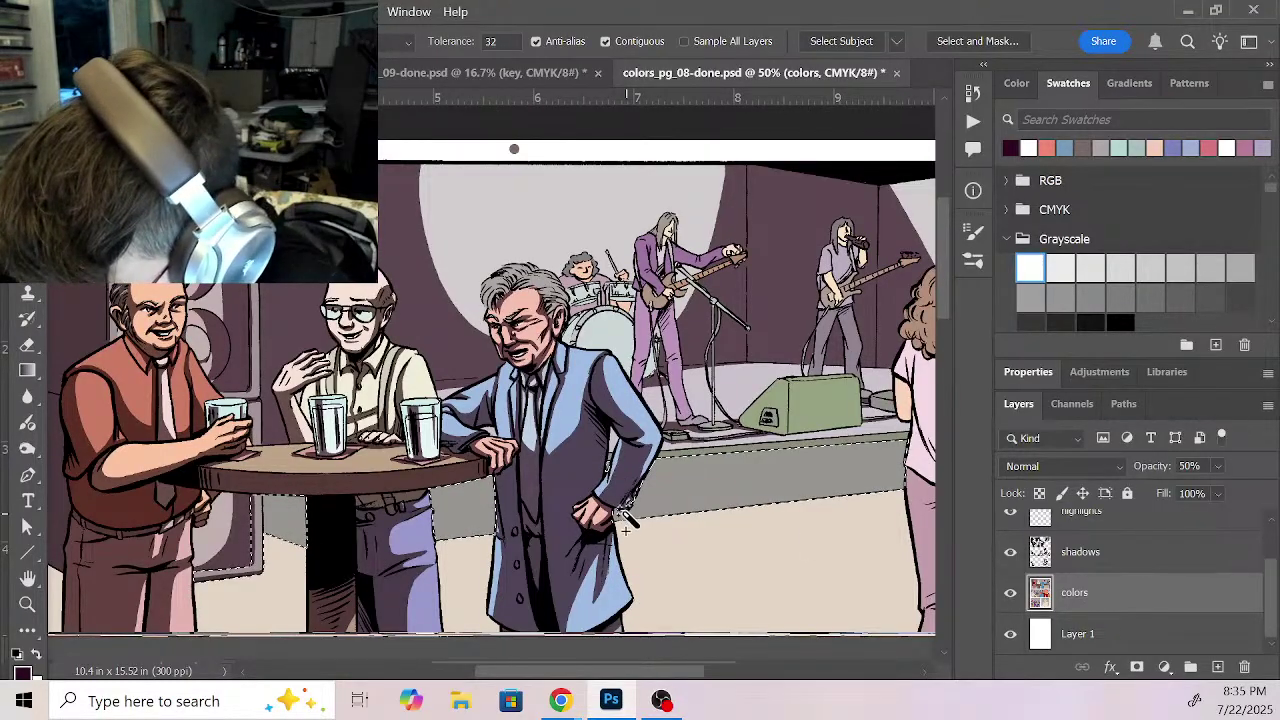
Step: Paint shadow over the selected stage front section between the speaker and the table leg on the shadows layer
left_click(1130, 556)
key("b")
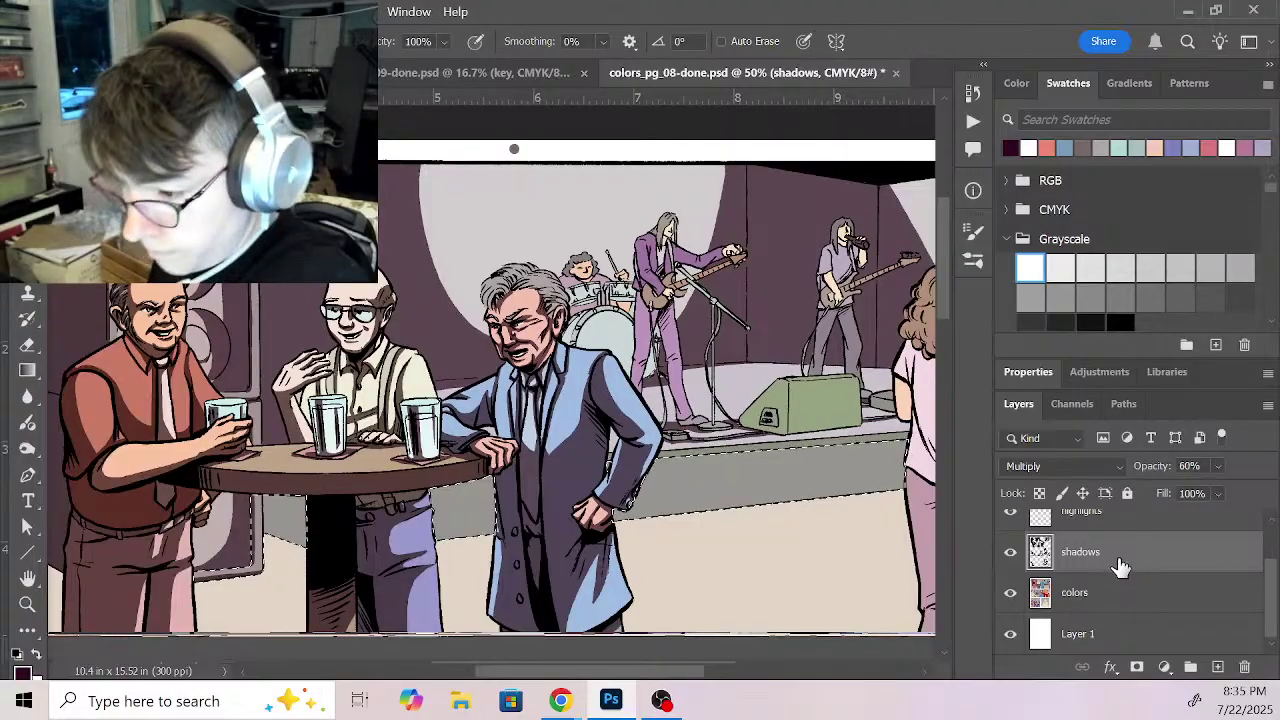
mouse_move(272, 503)
left_mouse_down()
mouse_move(274, 547)
mouse_move(292, 511)
left_mouse_up()
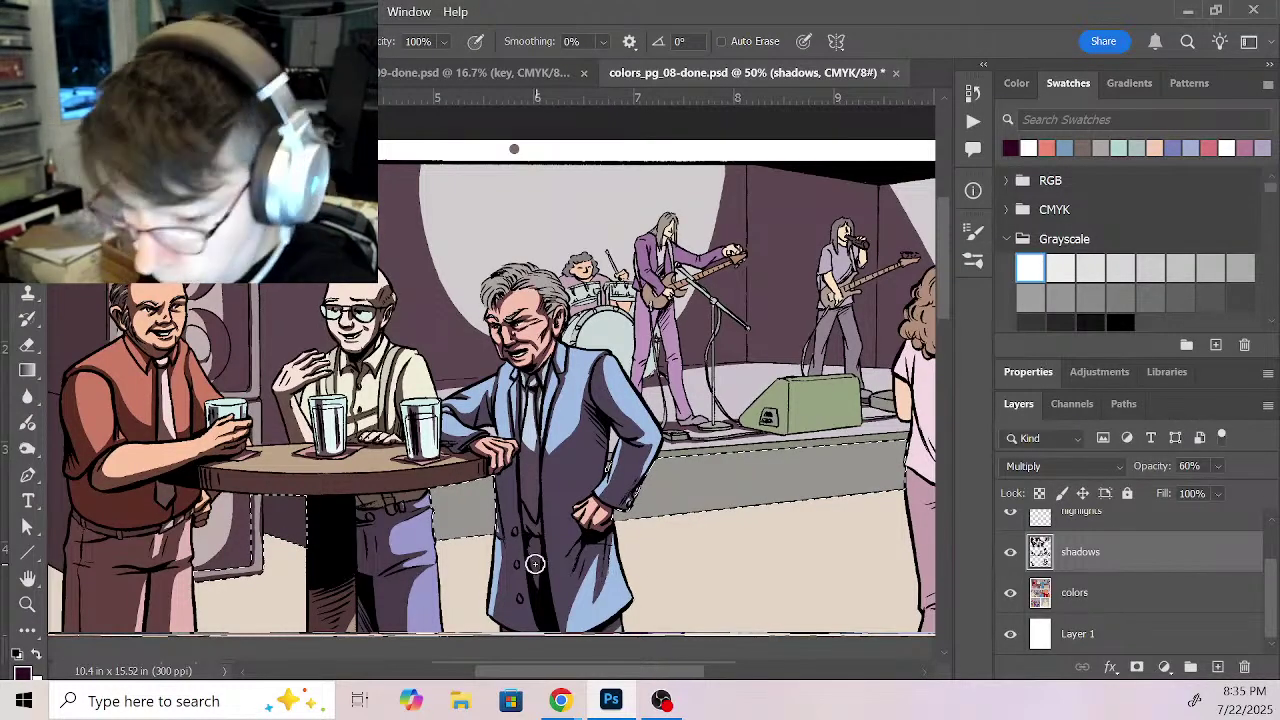
key("z")
left_click(329, 503)
left_click(334, 537)
left_click_drag(266, 549, 436, 415)
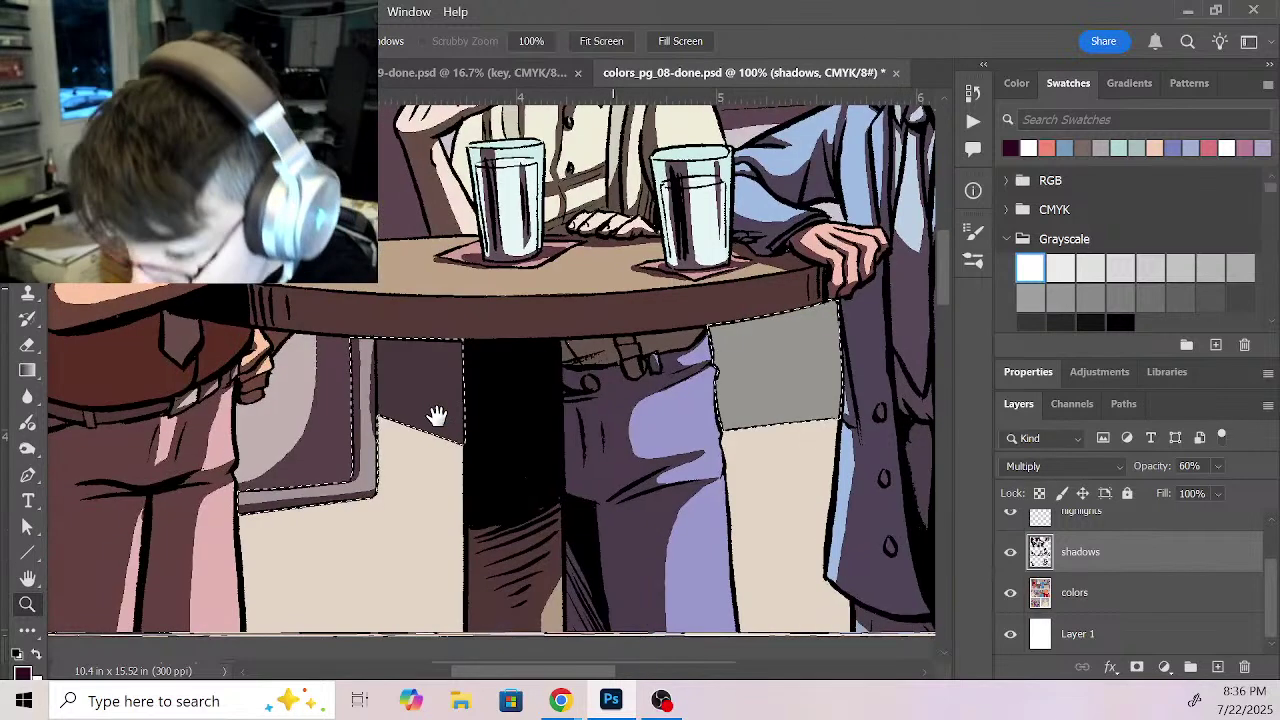
key("b")
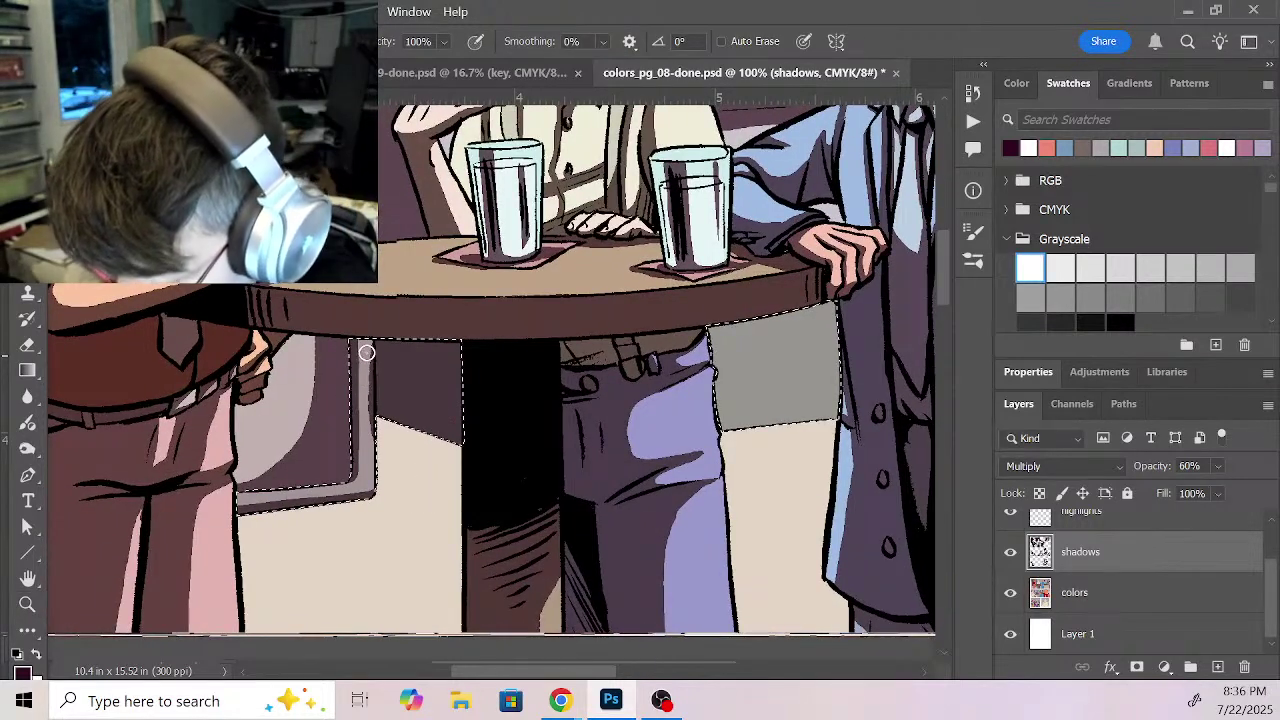
left_click_drag(368, 339, 367, 373)
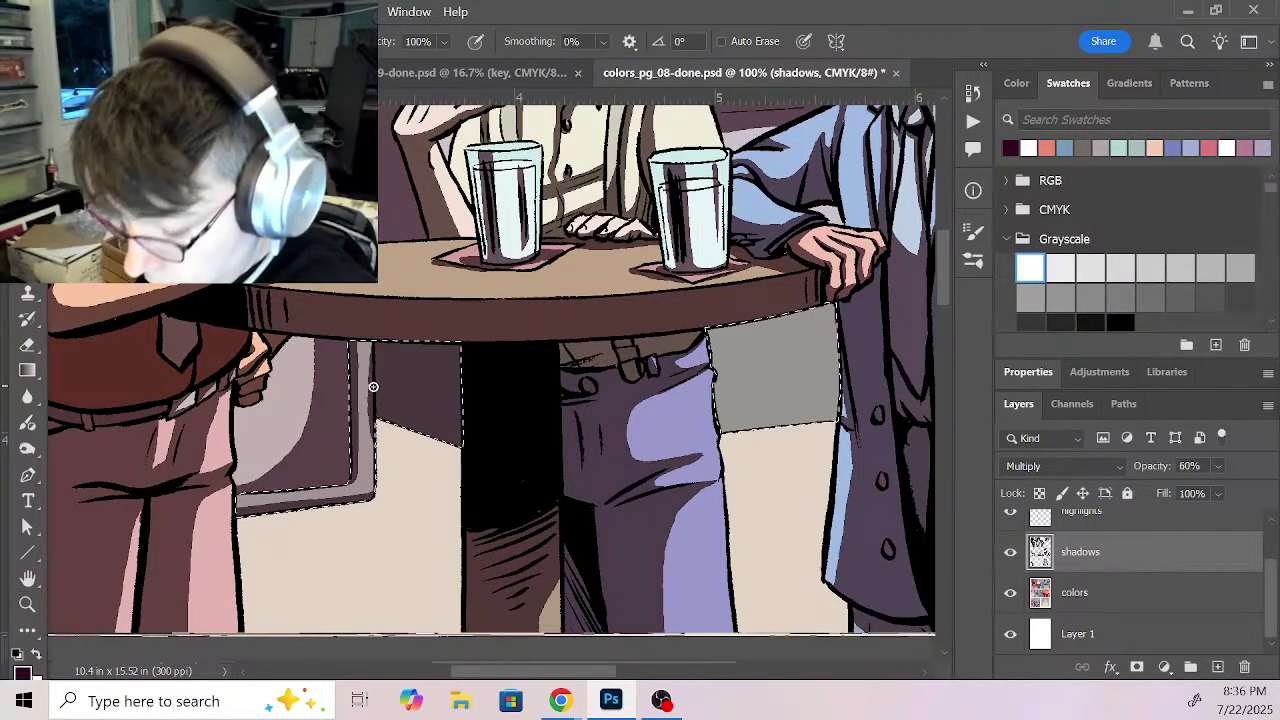
key("x")
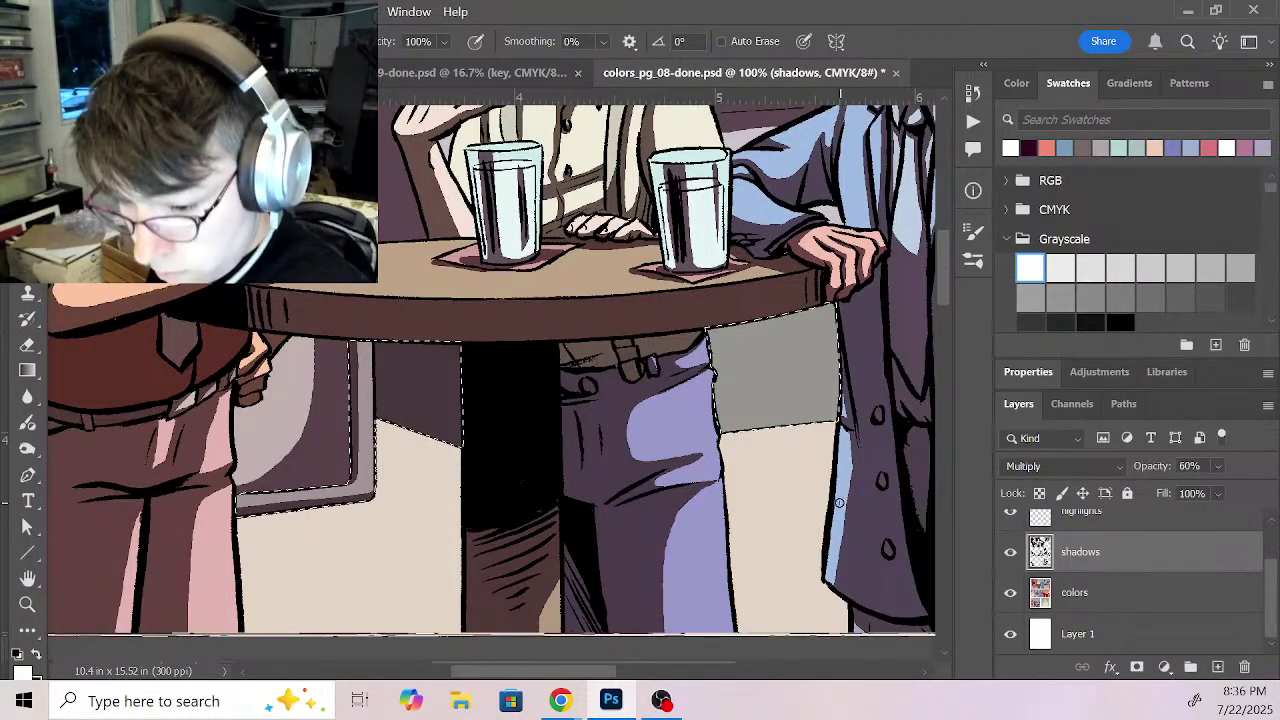
key("x")
Step: Fill the rest of the selected stage front with shadow, from behind the table to the curly-haired spectator, and clear the selection
key("z")
left_click(743, 500, "alt")
left_click(748, 506, "alt")
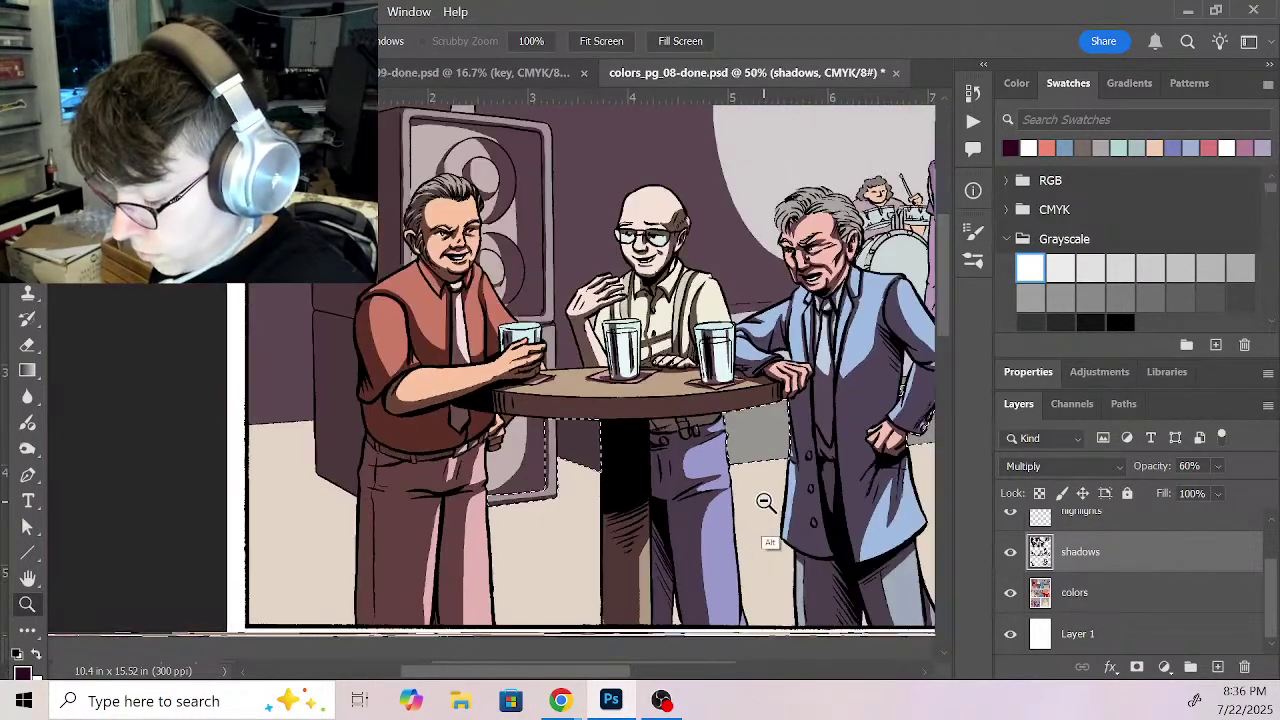
left_click_drag(835, 505, 509, 543)
key("b")
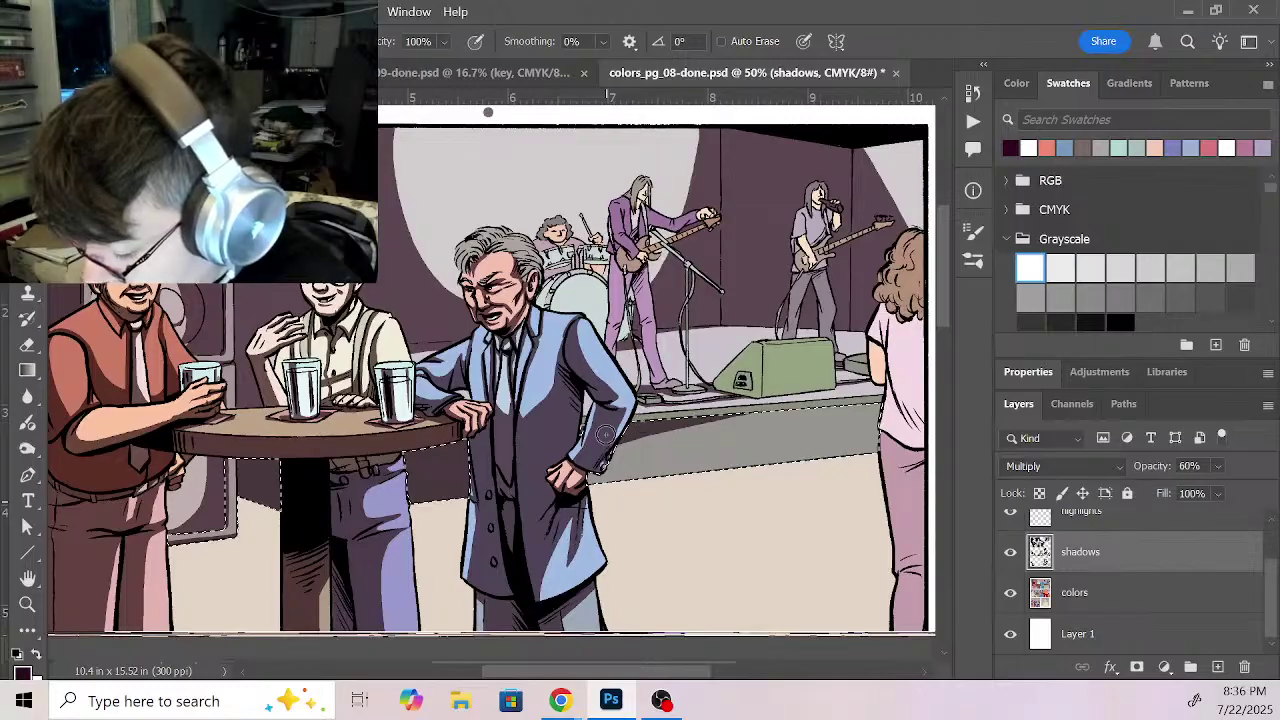
left_click_drag(612, 444, 873, 403)
left_click_drag(598, 467, 876, 405)
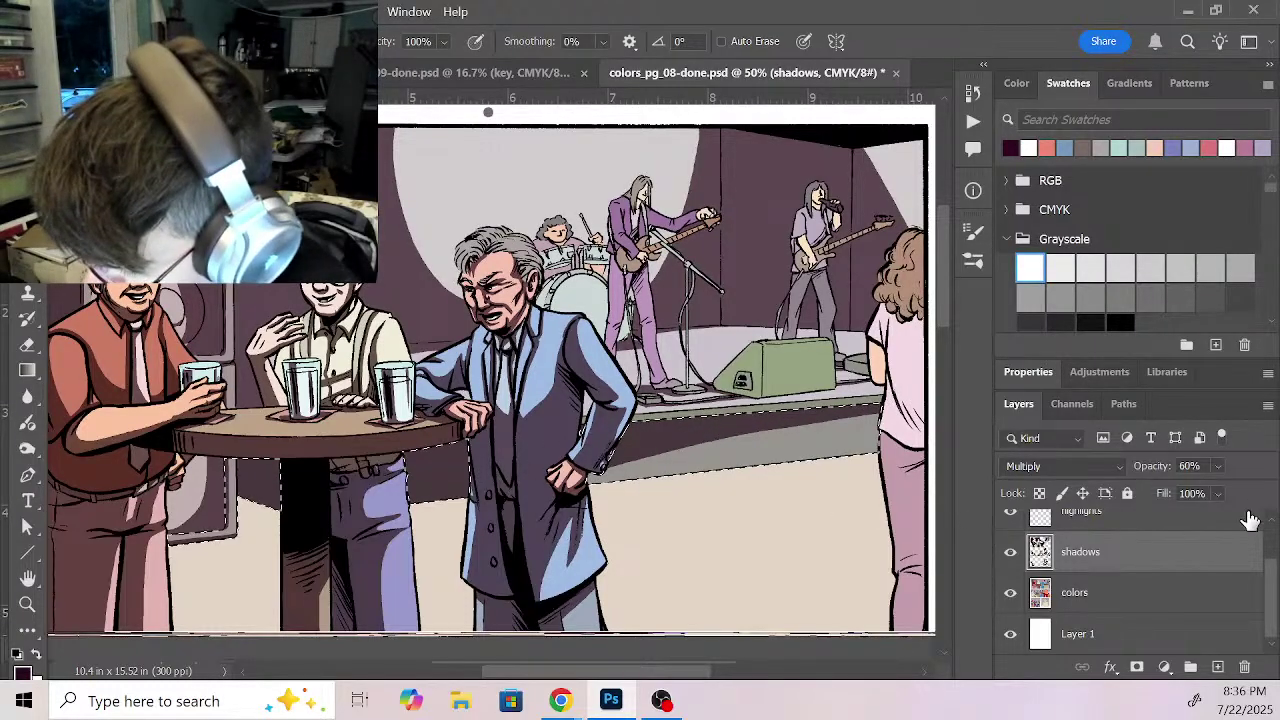
mouse_move(596, 477)
left_mouse_down()
mouse_move(887, 449)
mouse_move(620, 458)
left_mouse_up()
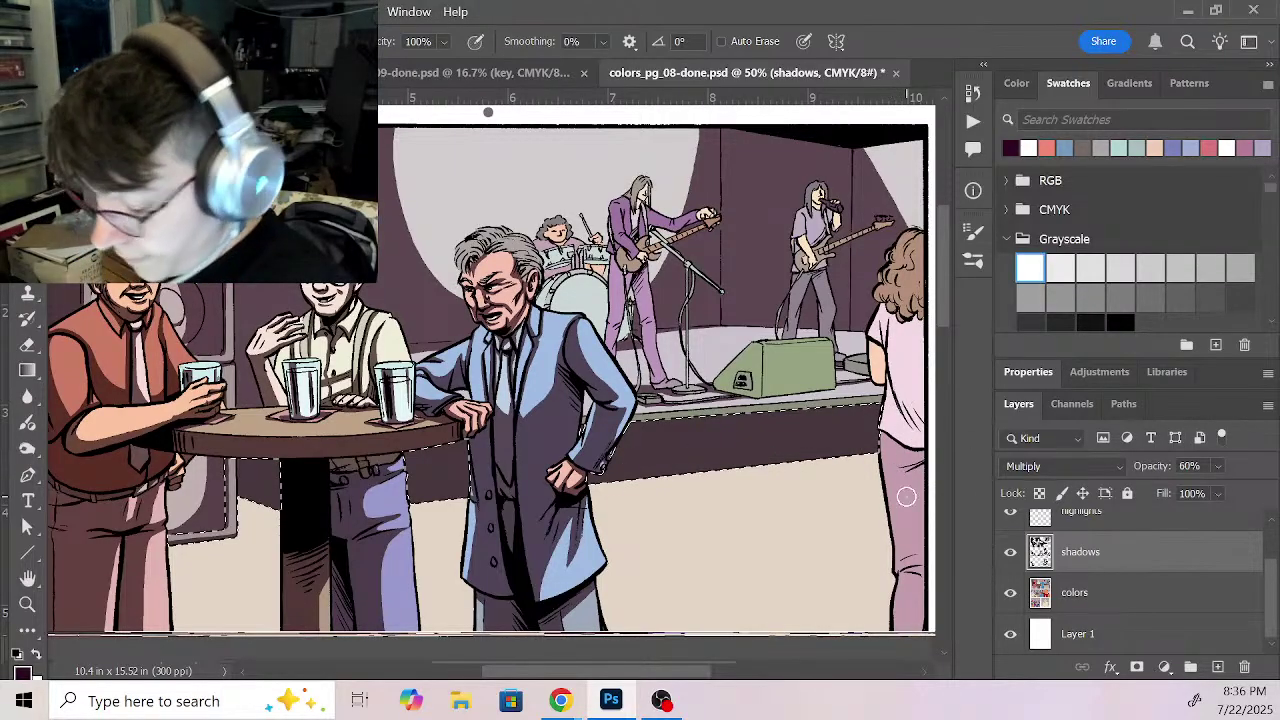
key("ctrl+d")
Step: Select the beige floor areas around the men and table on the colors layer with the Magic Wand
left_click_drag(753, 566, 863, 466)
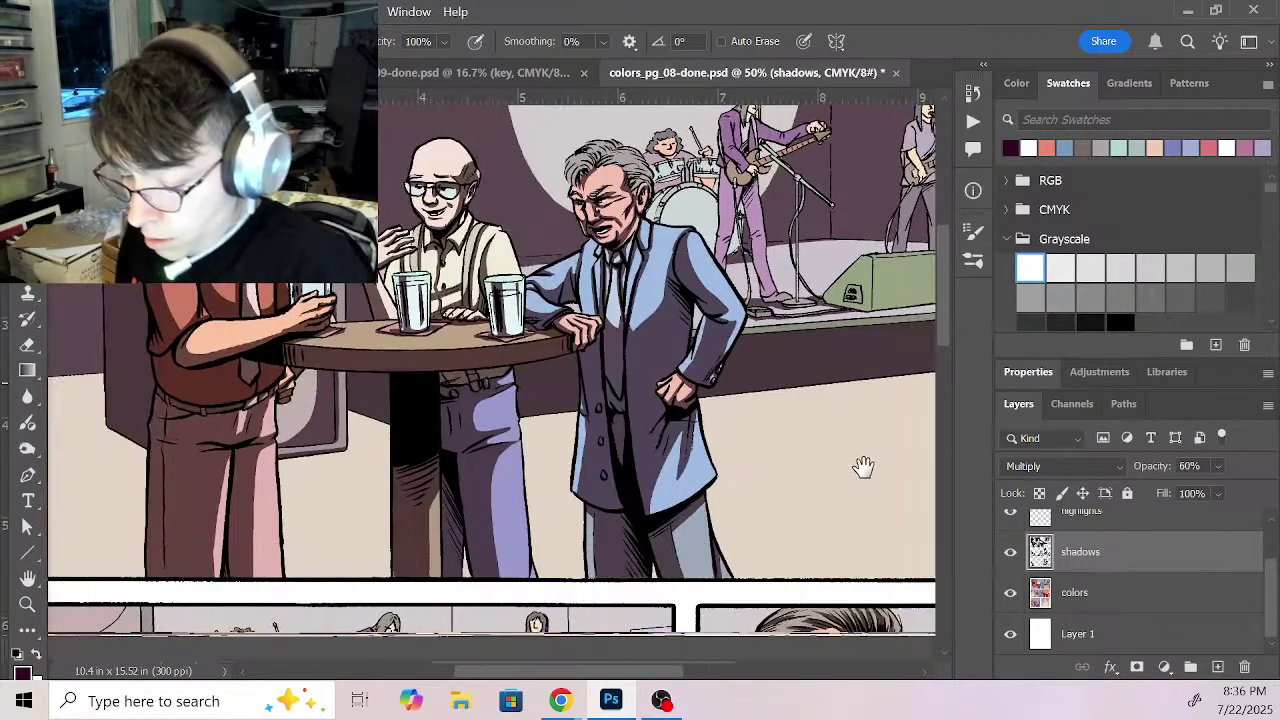
left_click(1149, 593)
key("w")
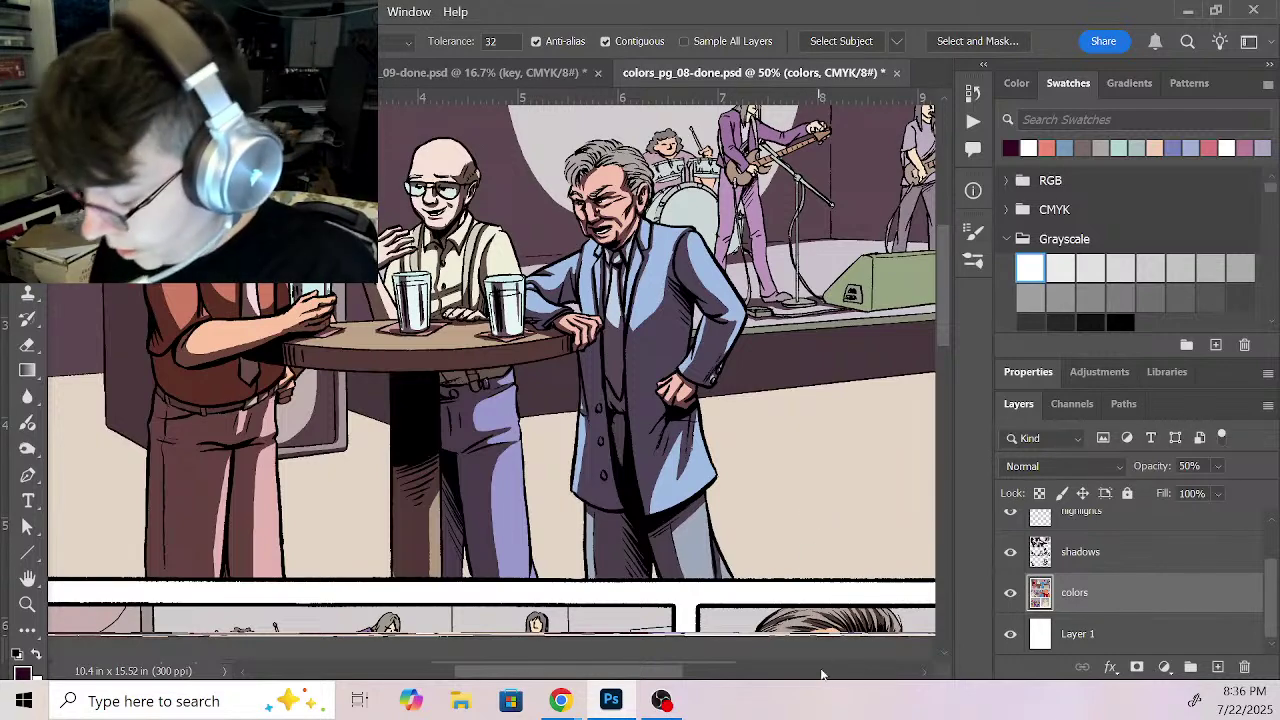
left_click(918, 562)
scroll(888, 423, "down", 2)
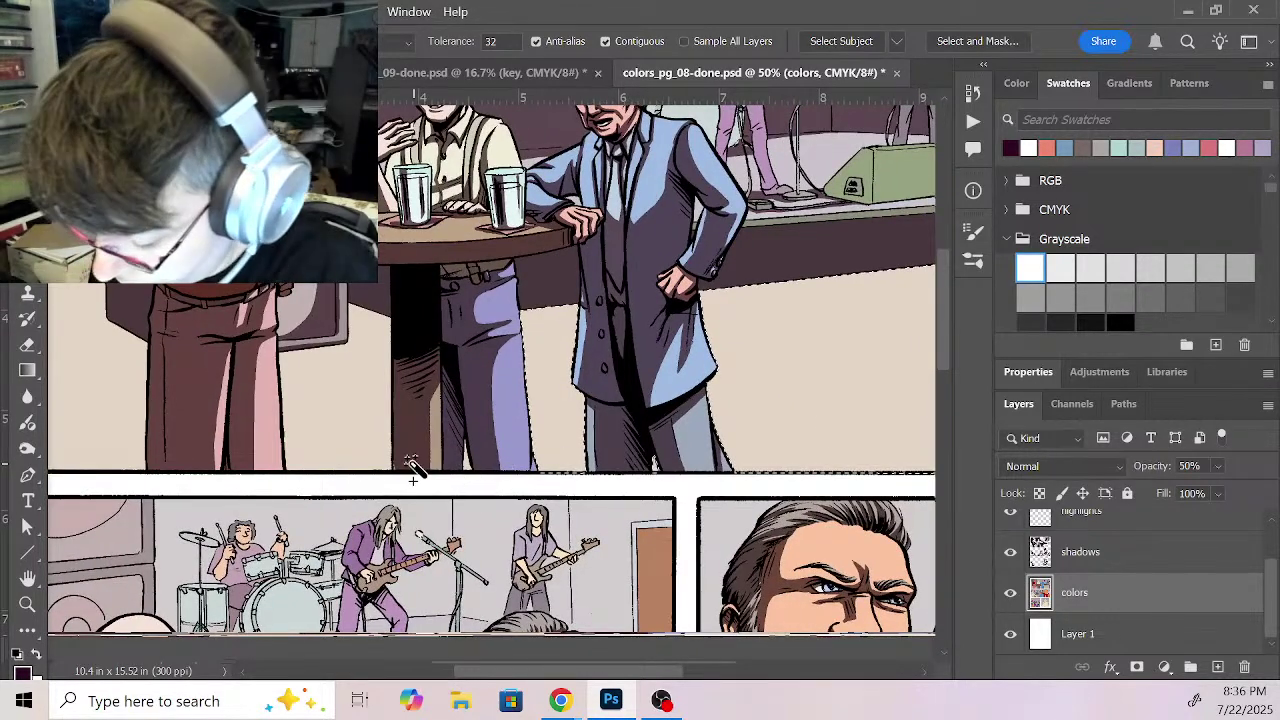
left_click(340, 437, "shift")
left_click_drag(375, 410, 200, 426)
left_click_drag(687, 441, 488, 457)
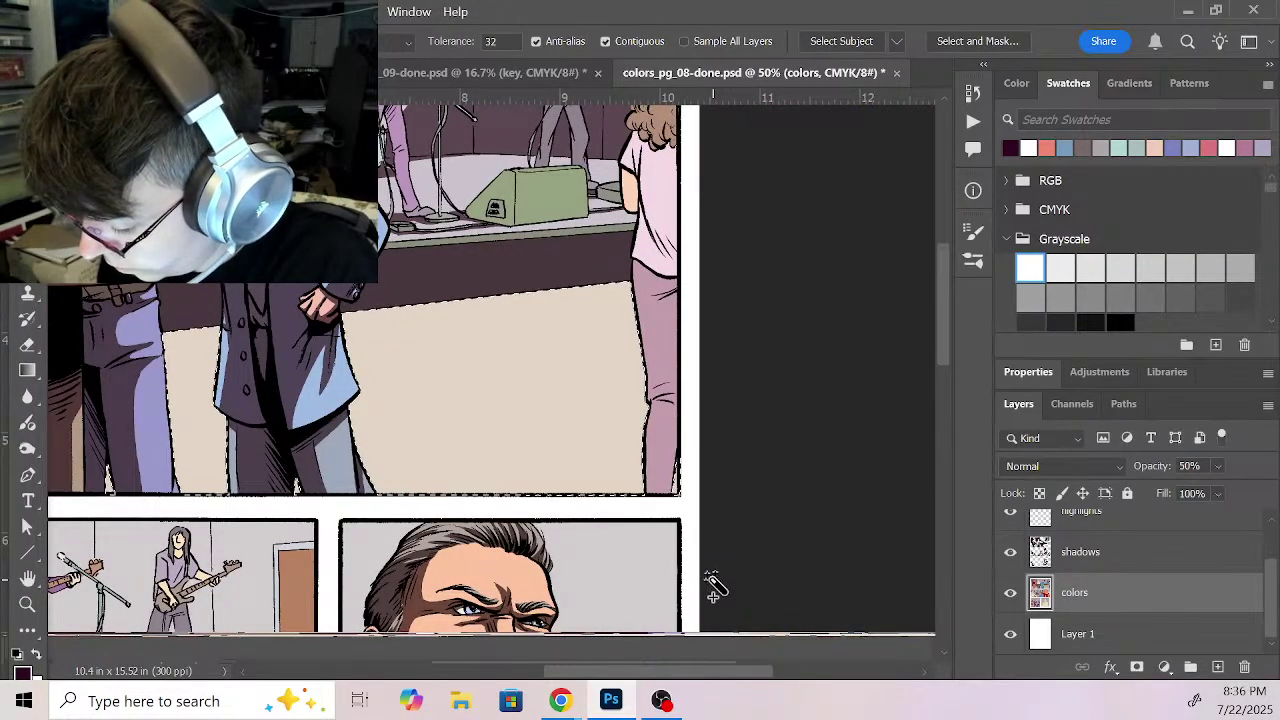
Step: Paint shadow across the selected floor on the shadows layer, leaving a wavy lit band in front of the stage
key("z")
left_click(600, 484, "alt")
left_click_drag(566, 486, 701, 458)
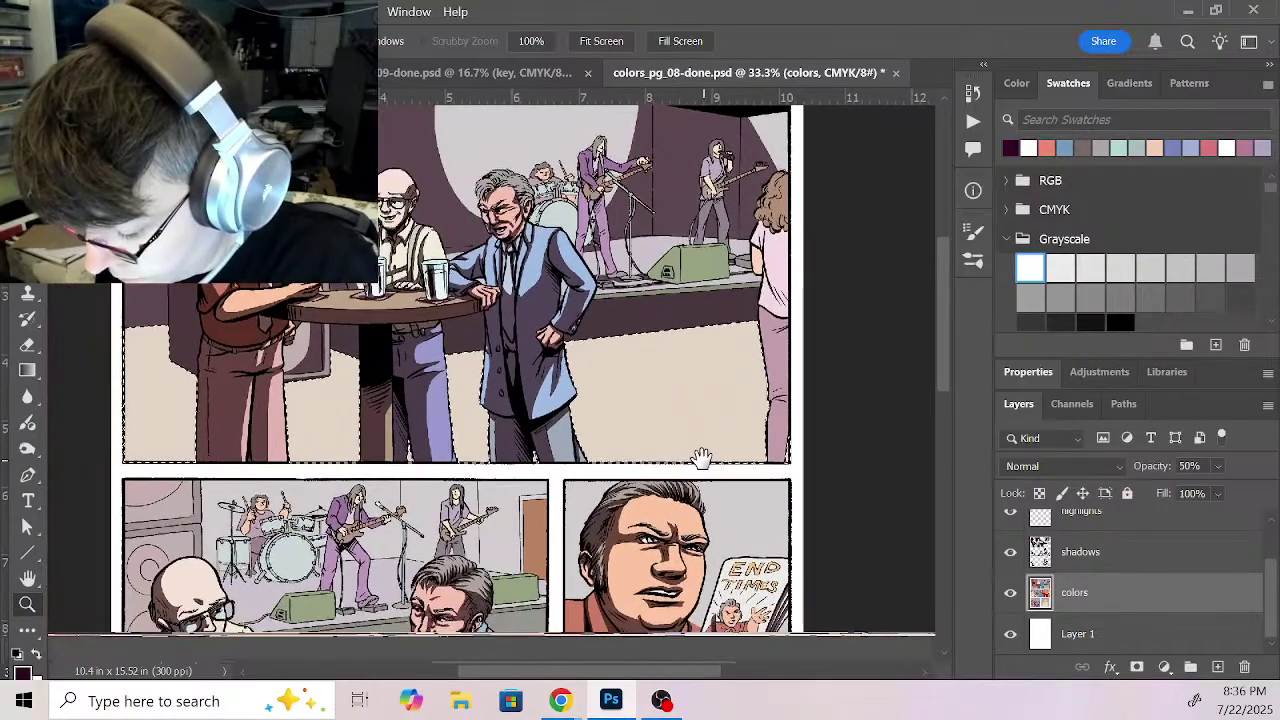
left_click(1110, 560)
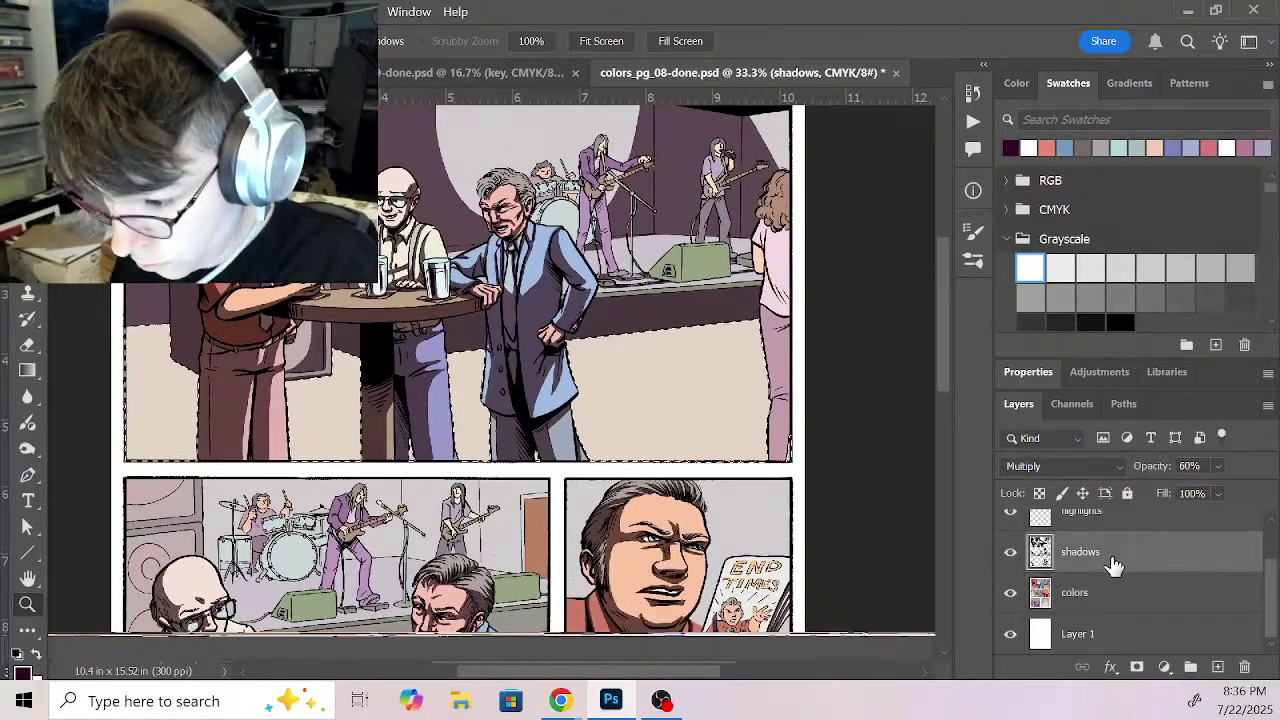
key("b")
mouse_move(118, 438)
left_mouse_down()
mouse_move(378, 362)
mouse_move(355, 353)
mouse_move(156, 410)
mouse_move(204, 365)
mouse_move(106, 385)
mouse_move(150, 335)
left_mouse_up()
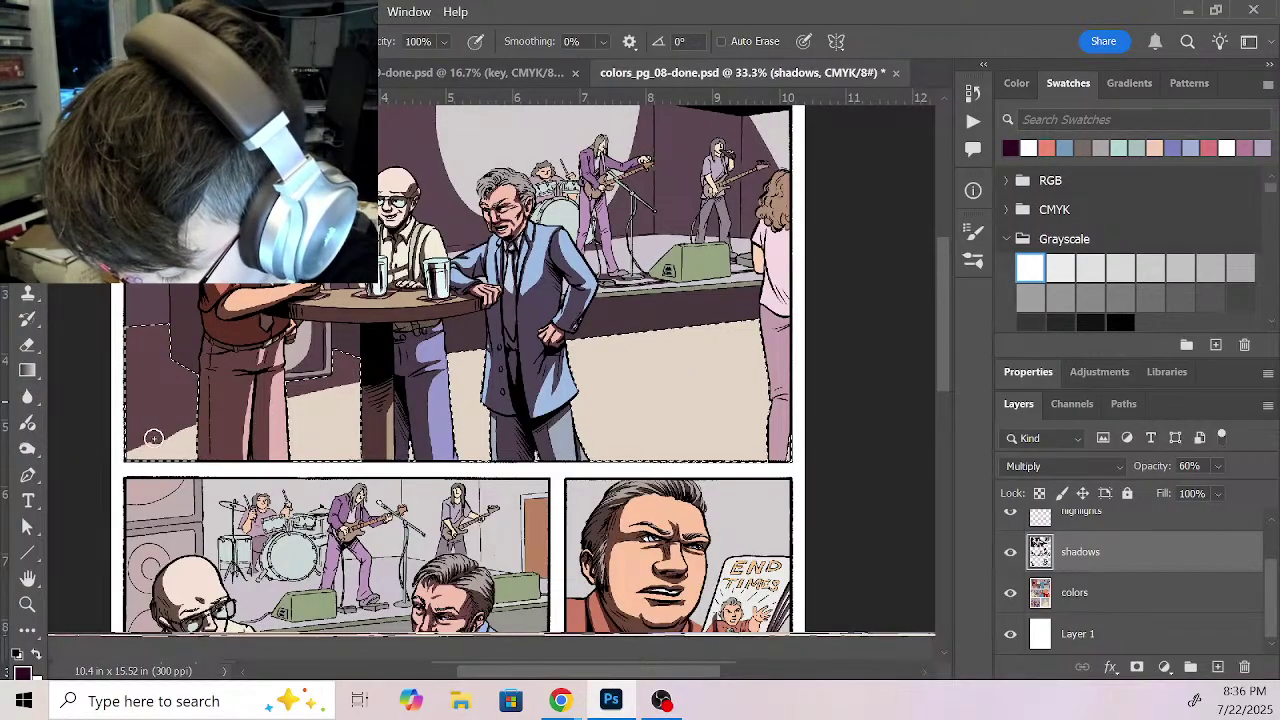
mouse_move(157, 432)
left_mouse_down()
mouse_move(202, 455)
mouse_move(160, 433)
left_mouse_up()
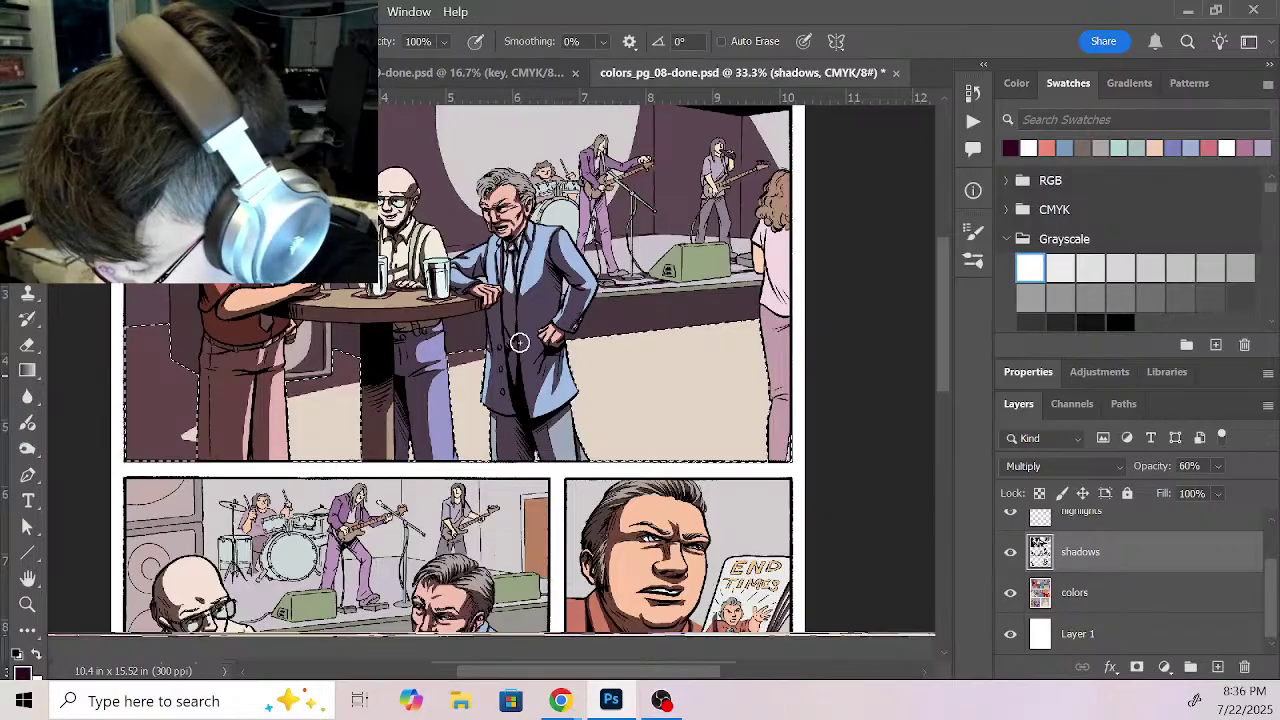
left_click_drag(517, 353, 770, 316)
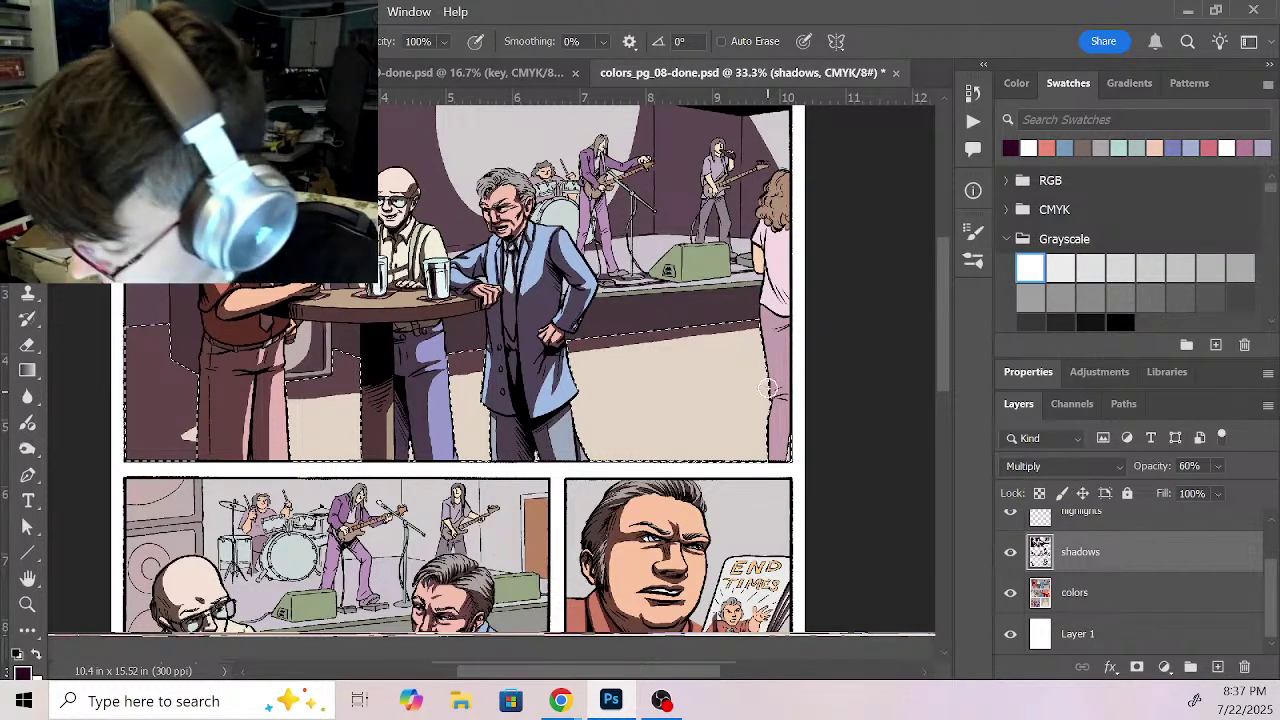
mouse_move(478, 361)
left_mouse_down()
mouse_move(444, 375)
mouse_move(489, 391)
mouse_move(611, 395)
mouse_move(457, 374)
mouse_move(554, 394)
mouse_move(714, 380)
mouse_move(785, 355)
mouse_move(632, 394)
mouse_move(741, 389)
mouse_move(709, 404)
mouse_move(469, 401)
mouse_move(255, 427)
mouse_move(245, 411)
mouse_move(259, 431)
mouse_move(310, 436)
mouse_move(421, 420)
mouse_move(612, 441)
mouse_move(466, 456)
mouse_move(510, 464)
mouse_move(681, 434)
mouse_move(619, 427)
mouse_move(636, 458)
left_mouse_up()
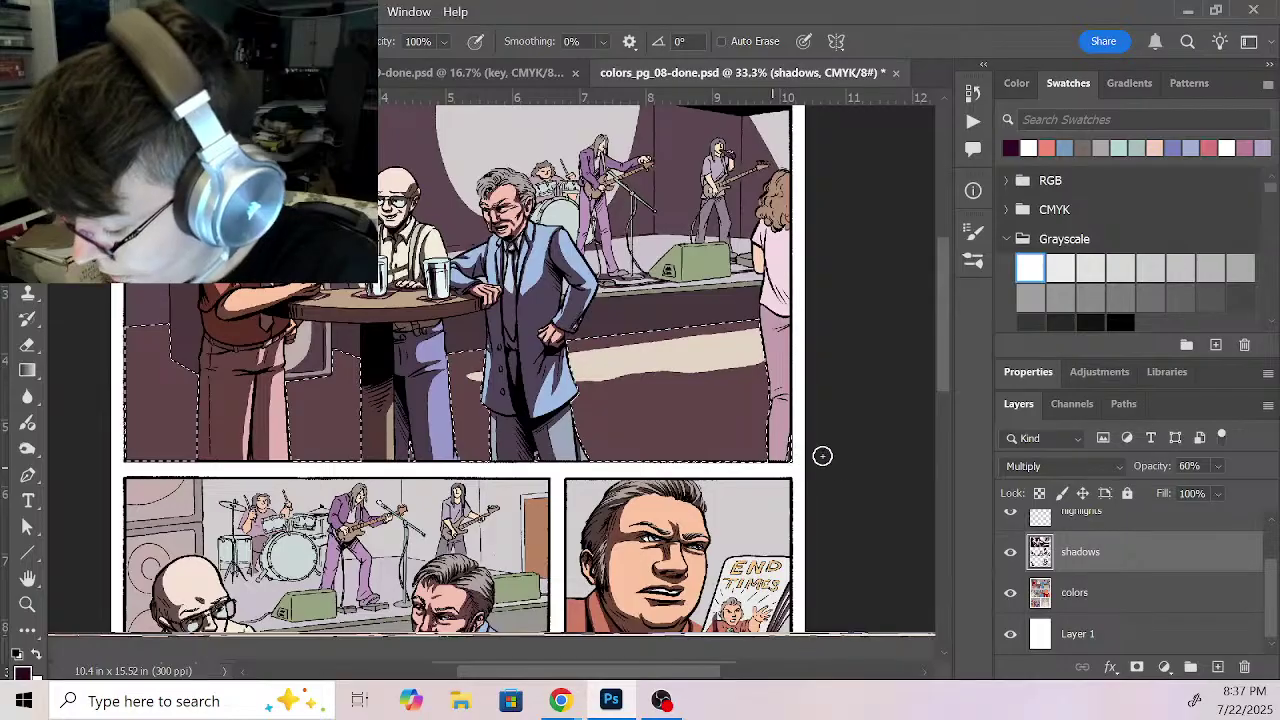
Step: Widen and reshape the lit floor band beside the man in the blue coat using white
key("x")
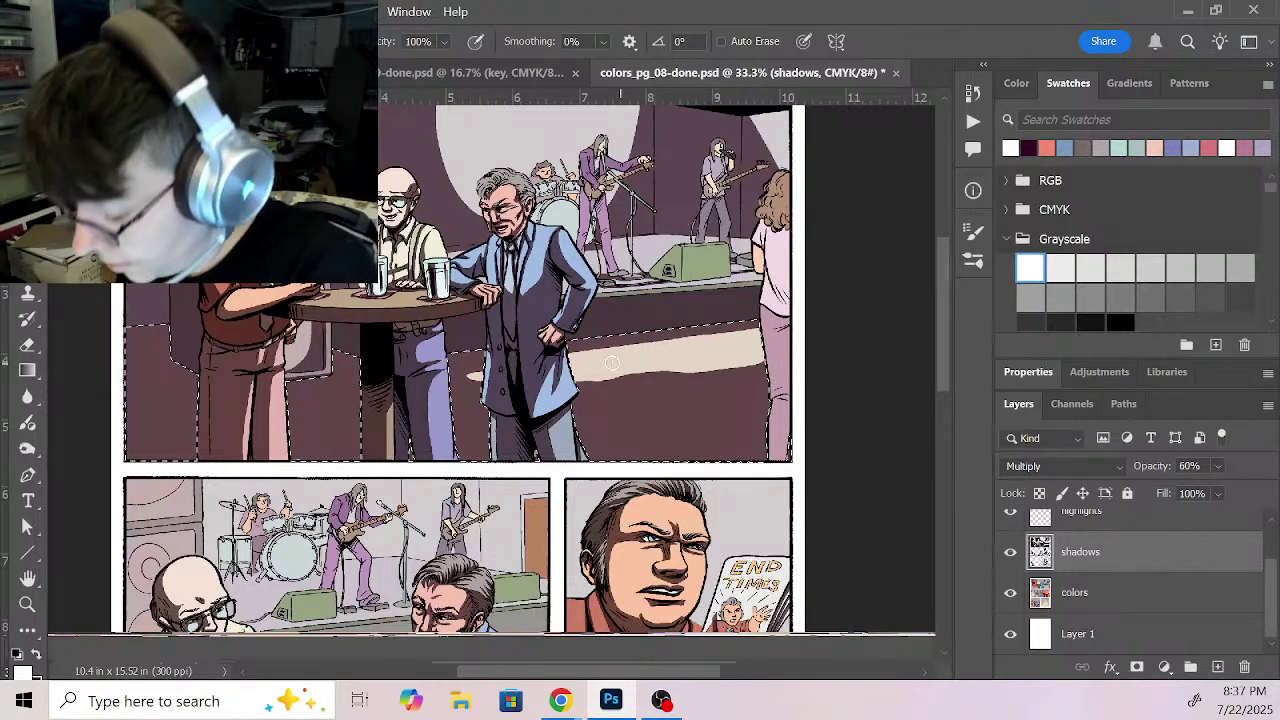
left_click_drag(770, 327, 674, 343)
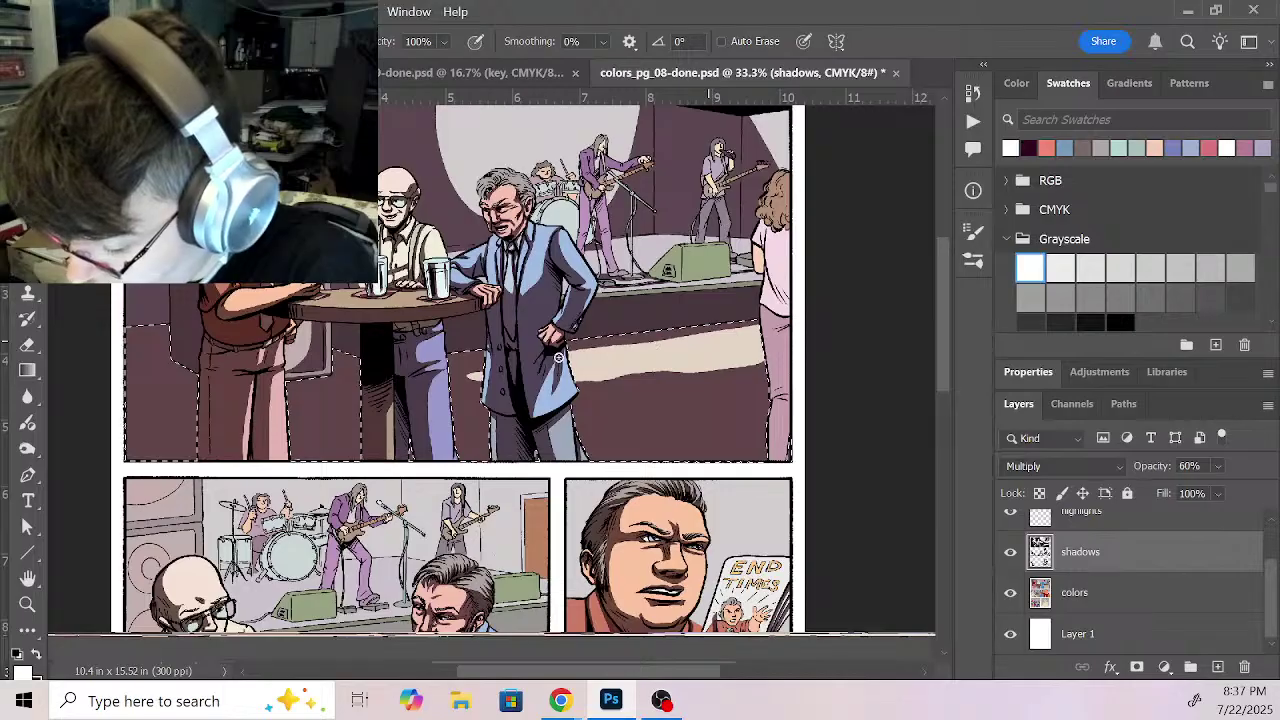
mouse_move(475, 366)
left_mouse_down()
mouse_move(498, 387)
mouse_move(466, 392)
left_mouse_up()
mouse_move(634, 378)
left_mouse_down()
mouse_move(590, 380)
mouse_move(768, 364)
left_mouse_up()
left_click_drag(1185, 465, 1155, 467)
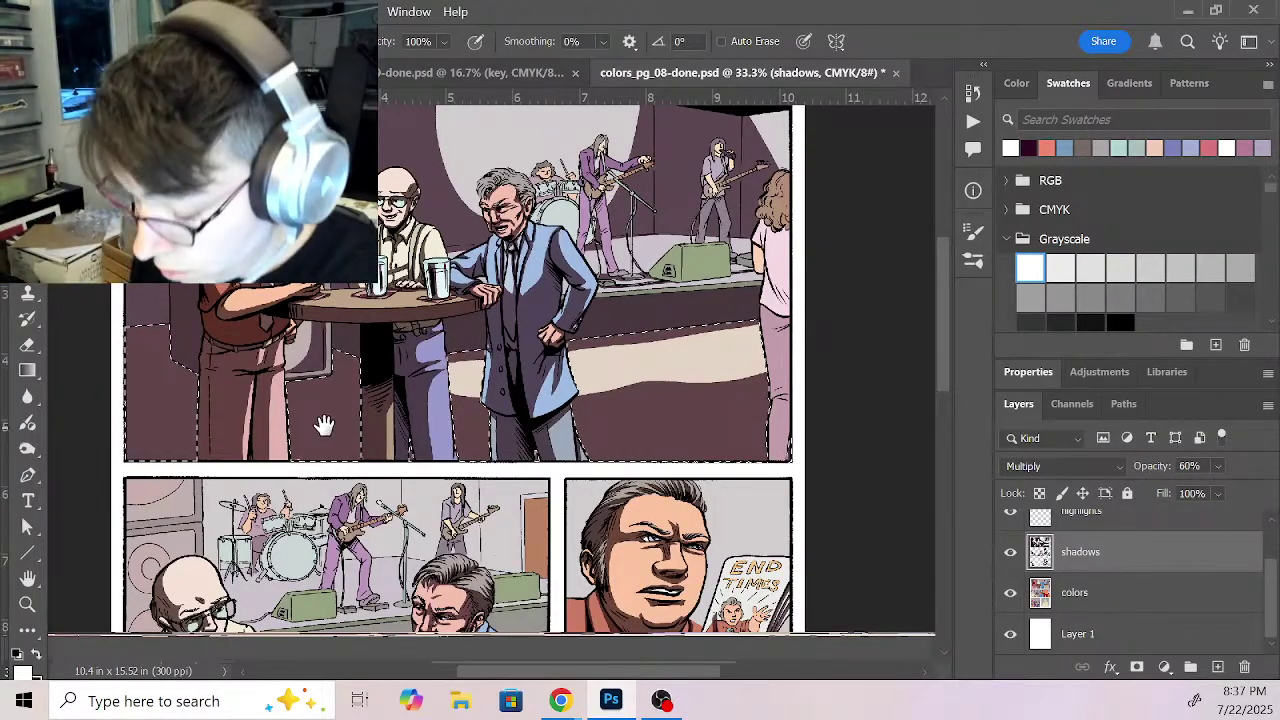
Step: Paint a rounded lit patch in white on the floor around the red-shirted man's legs, and clear the selection
left_click_drag(326, 427, 480, 409)
left_click_drag(280, 407, 360, 407)
mouse_move(285, 435)
left_mouse_down()
mouse_move(340, 428)
mouse_move(290, 418)
mouse_move(312, 413)
mouse_move(387, 435)
left_mouse_up()
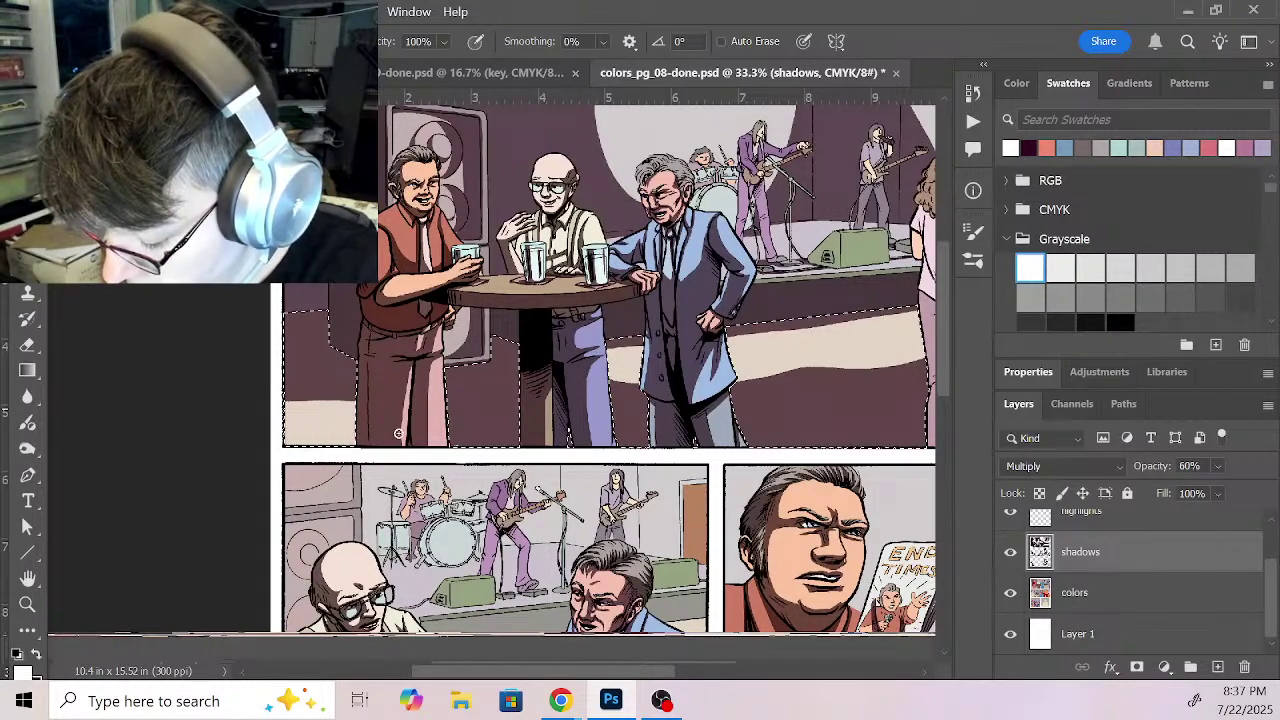
left_click_drag(772, 499, 651, 487)
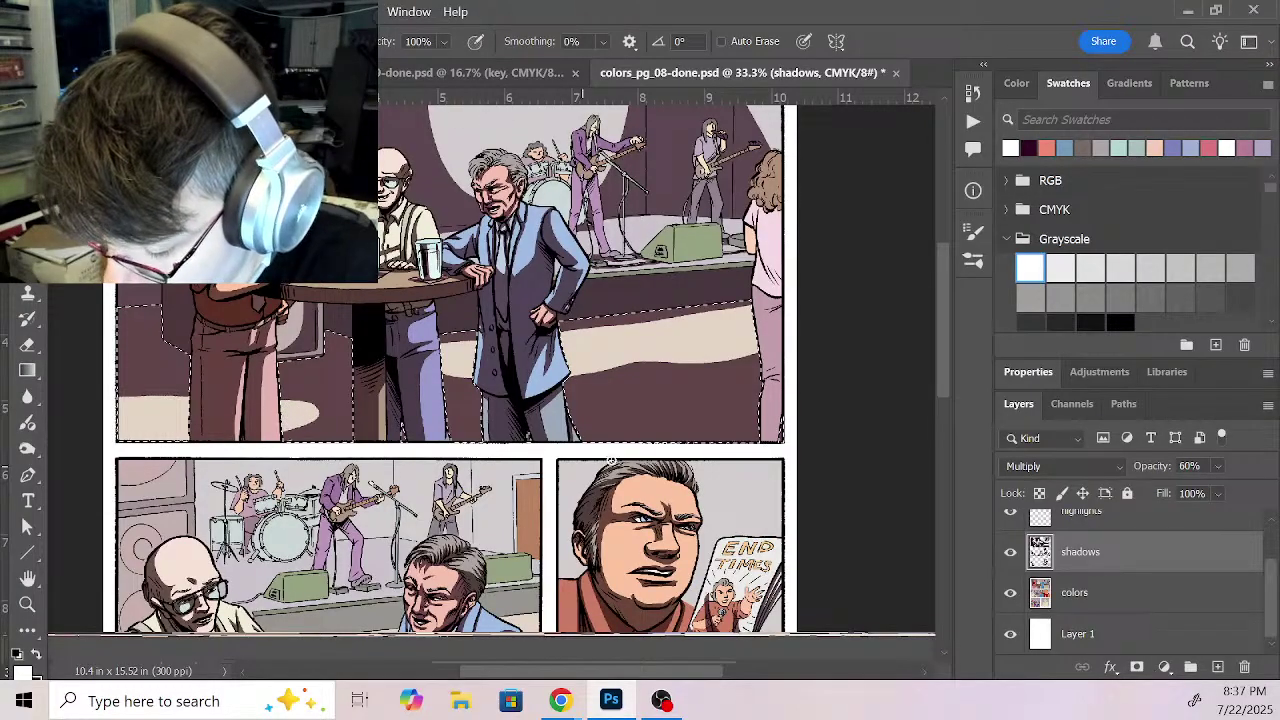
left_click_drag(716, 458, 571, 466)
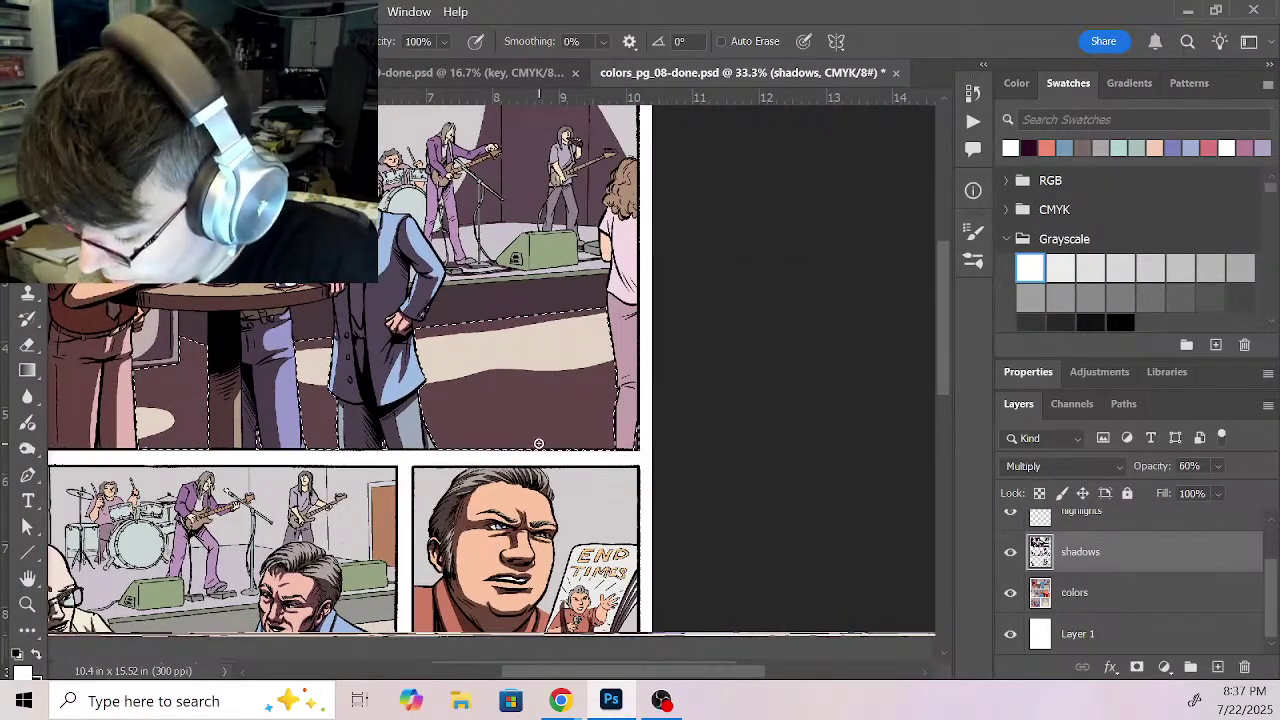
left_click_drag(510, 404, 657, 436)
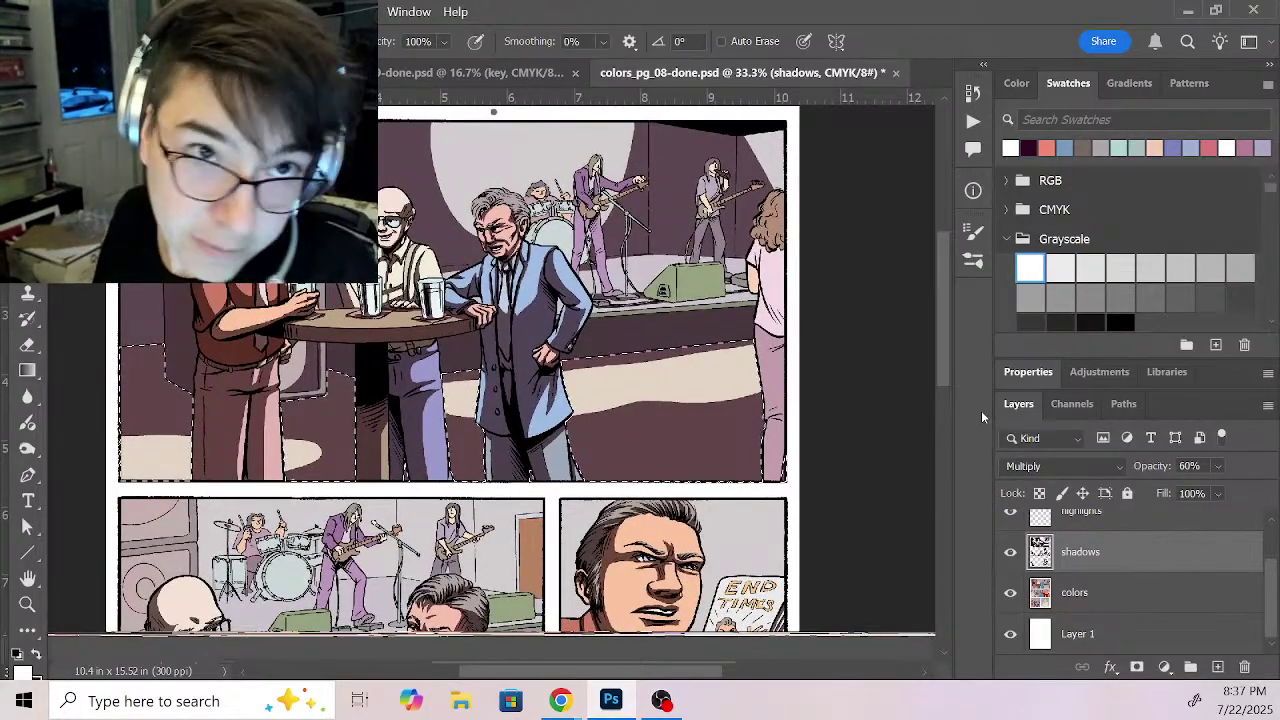
key("ctrl+d")
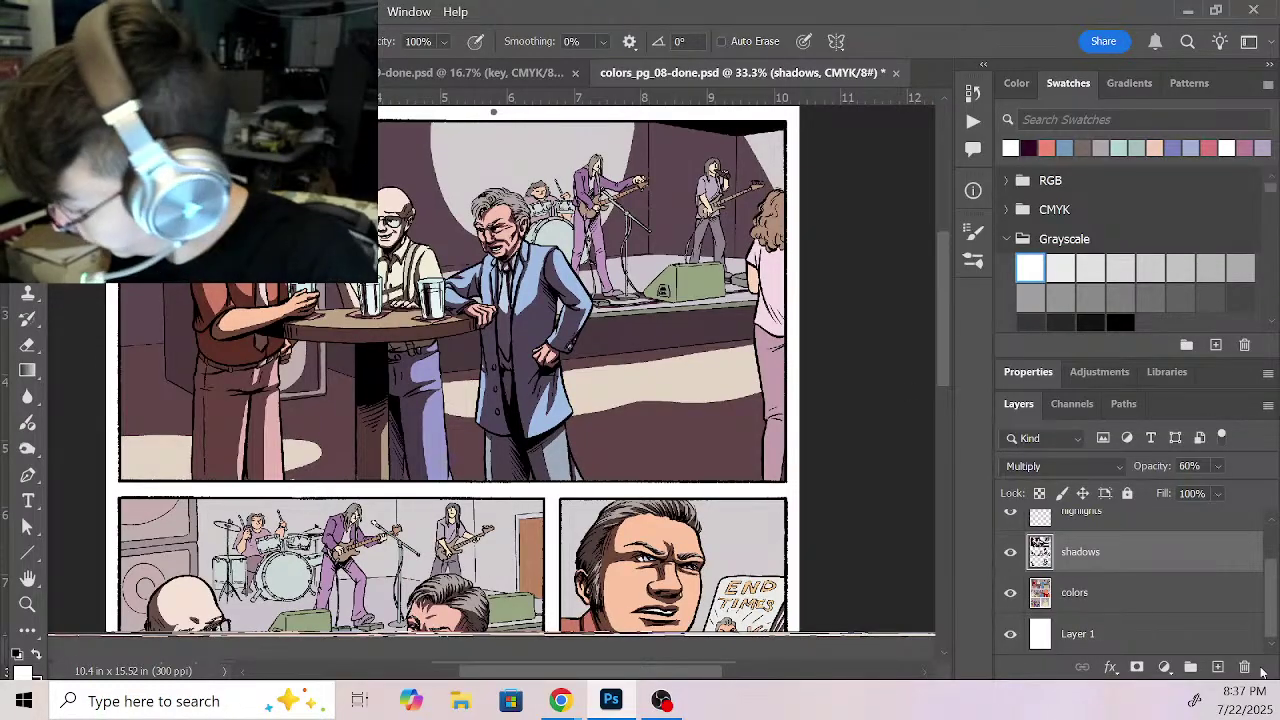
Step: Paint shadows on the drummer's hair, face and neck in the top panel with a smaller Pencil tip on the shadows layer
key("z")
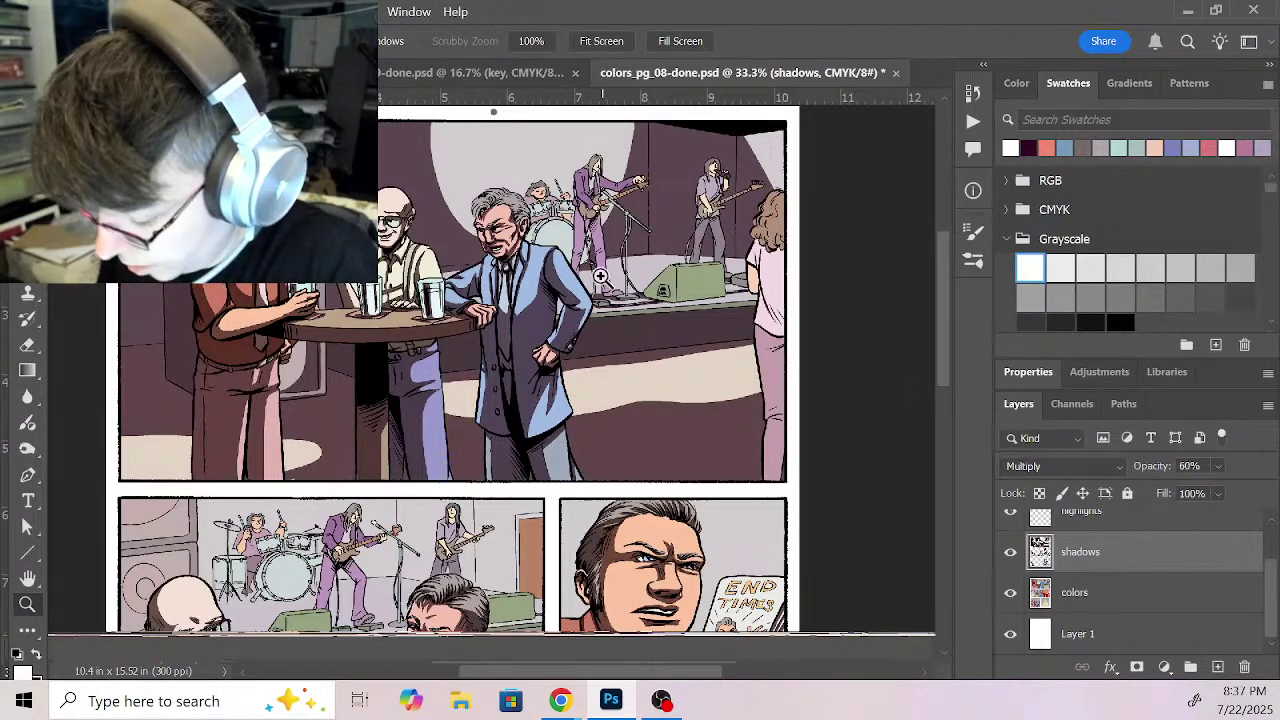
left_click(572, 260)
left_click(603, 212)
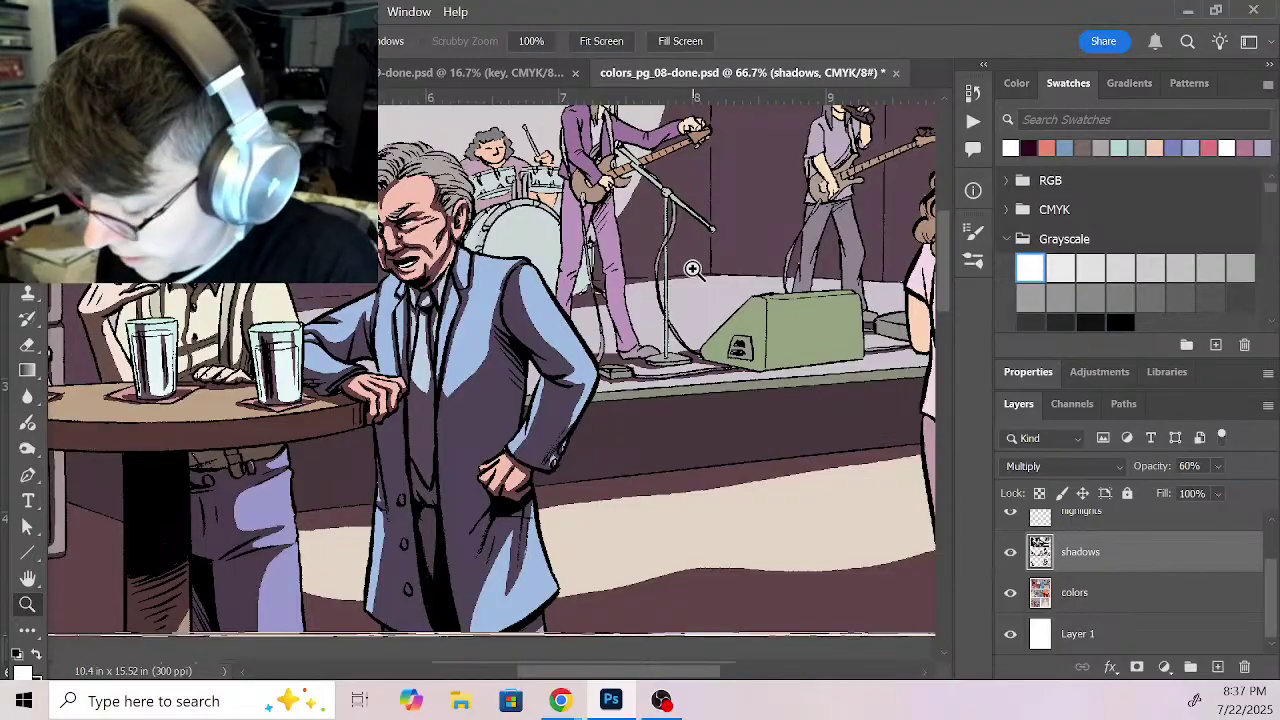
left_click_drag(803, 323, 725, 418)
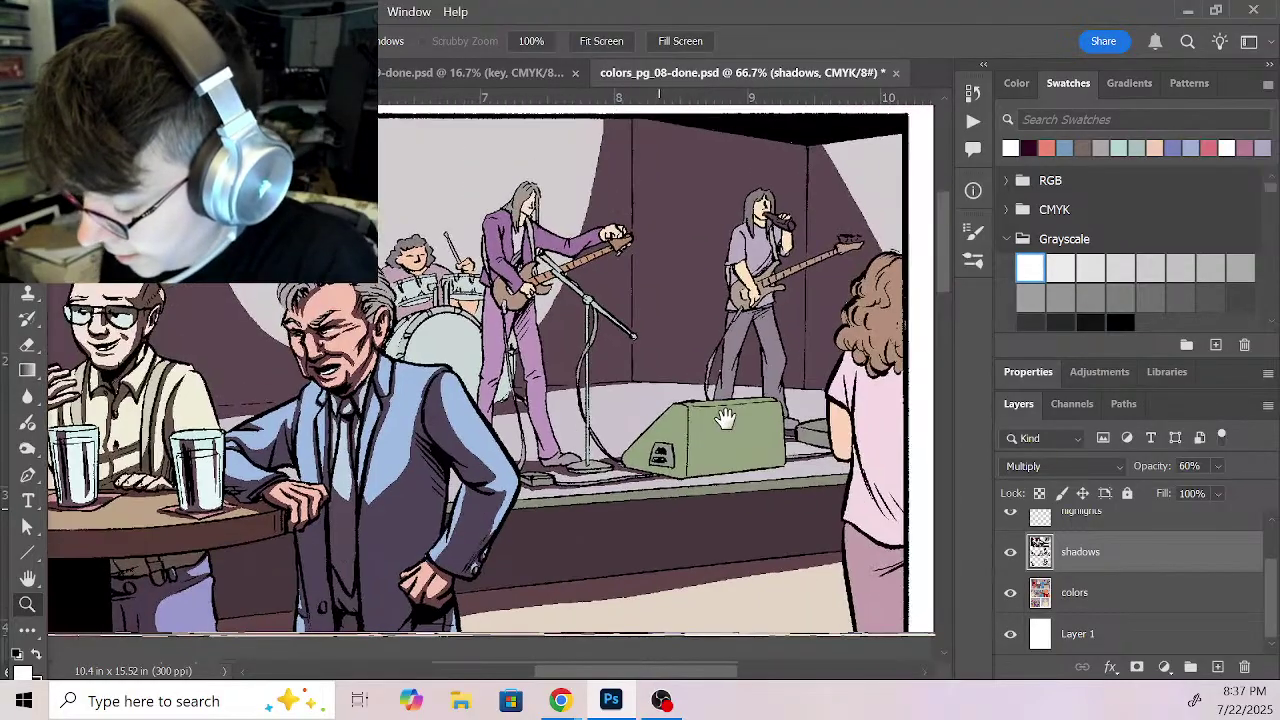
left_click(491, 317)
left_click(491, 317)
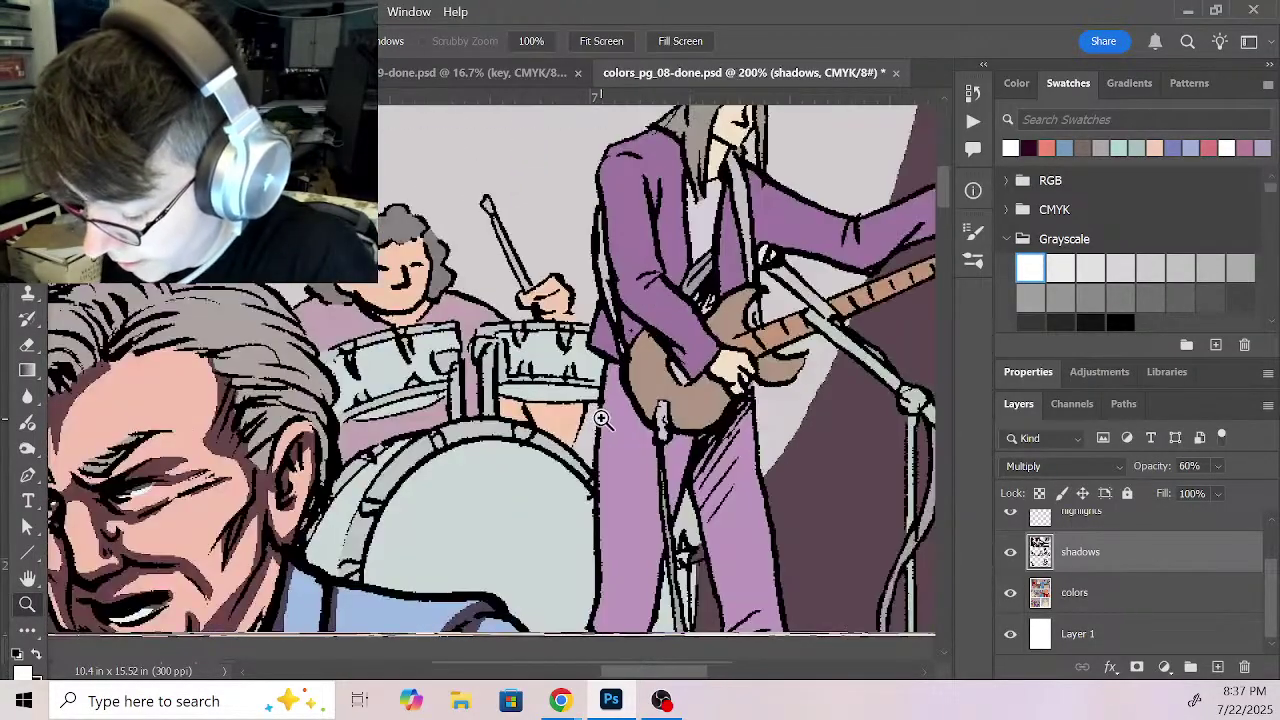
left_click_drag(600, 421, 605, 365)
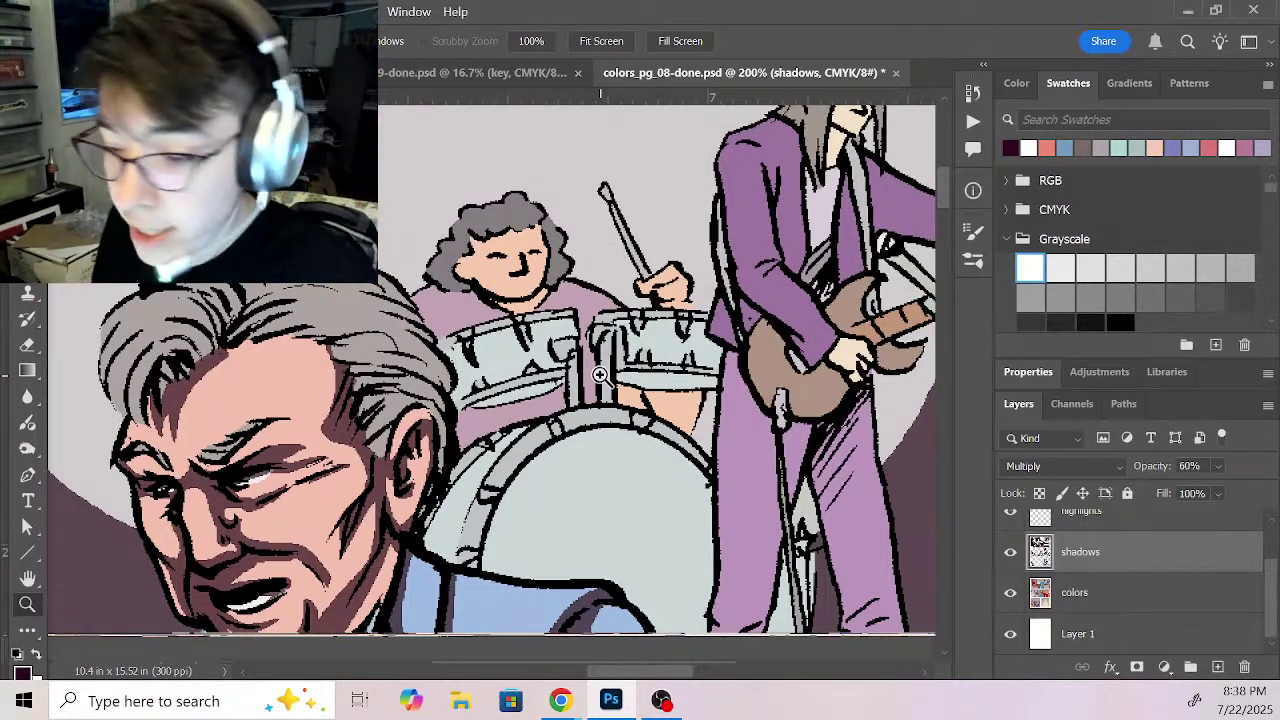
key("b")
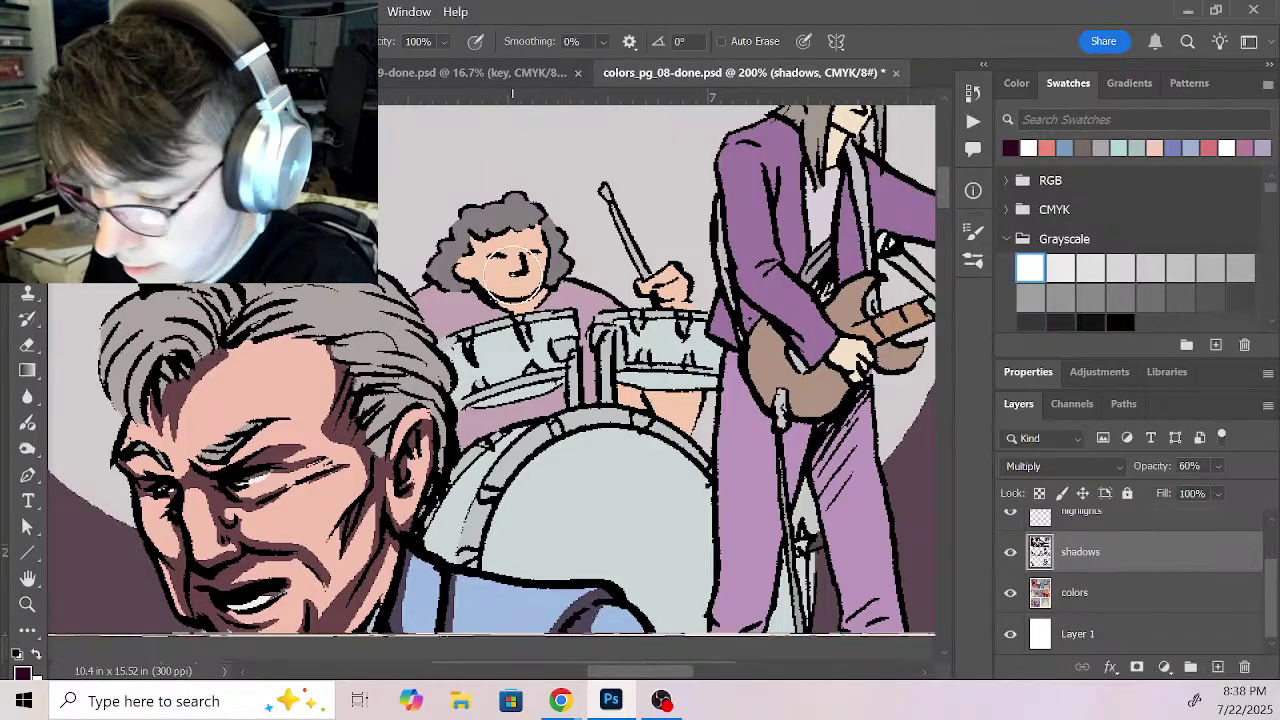
key("bracketleft")
key("bracketleft")
key("bracketleft")
key("bracketleft")
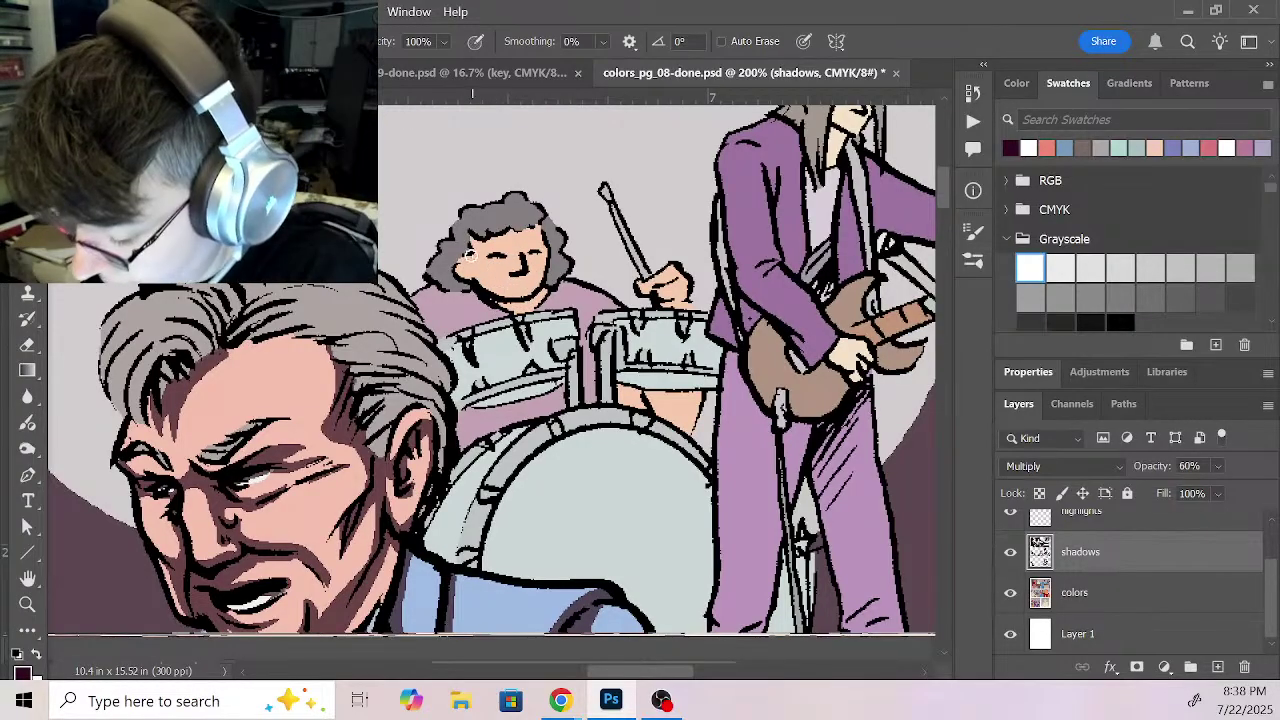
left_click_drag(480, 231, 506, 226)
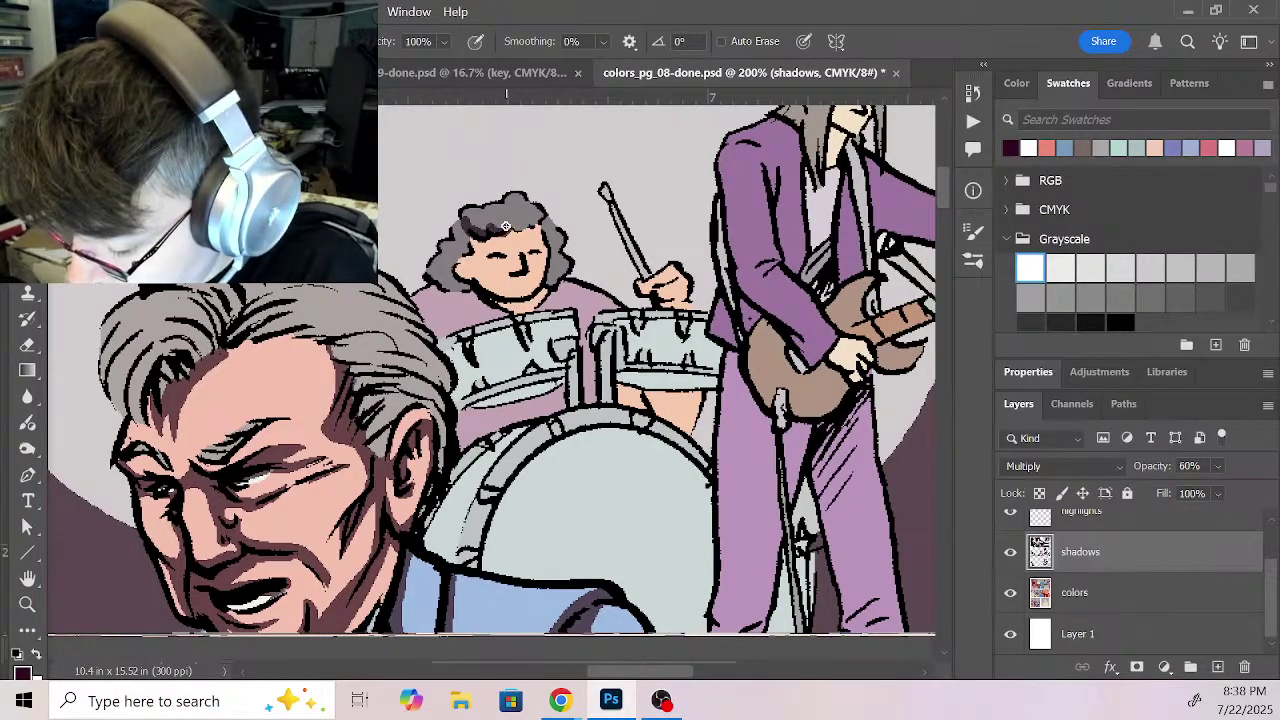
mouse_move(448, 255)
left_mouse_down()
mouse_move(461, 283)
mouse_move(471, 259)
mouse_move(464, 290)
mouse_move(470, 259)
mouse_move(512, 305)
mouse_move(540, 290)
left_mouse_up()
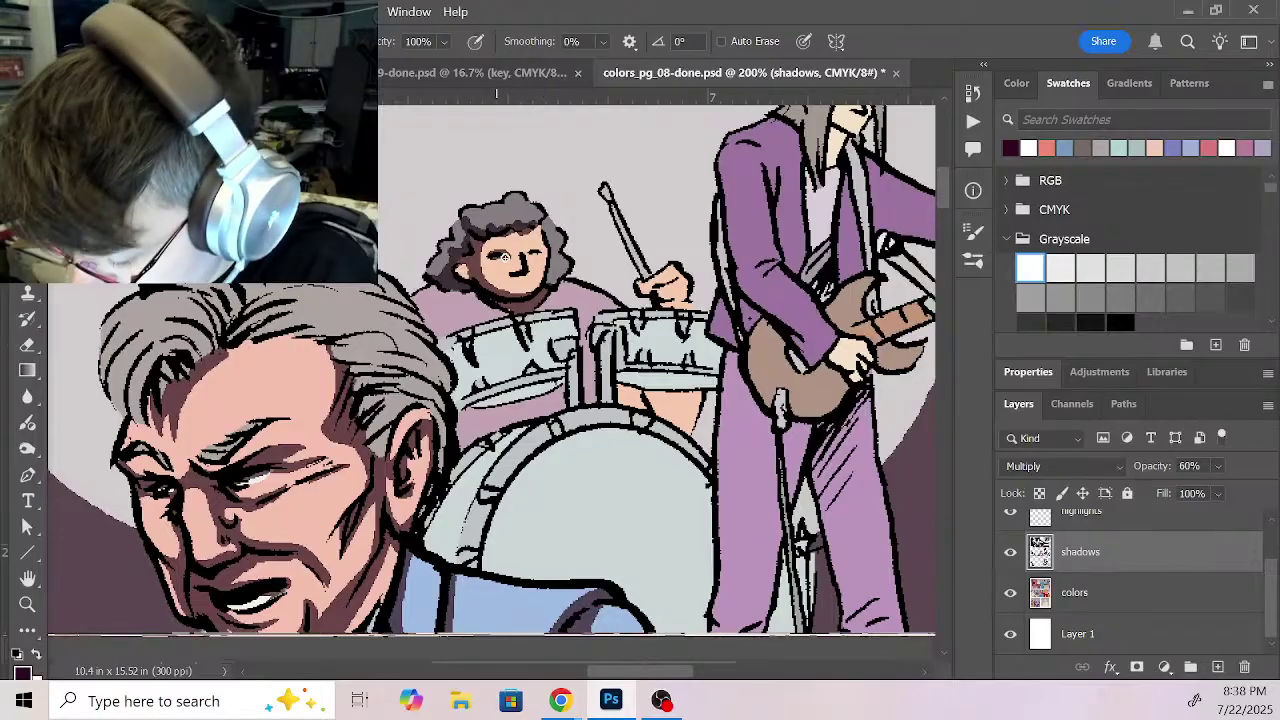
left_click_drag(500, 256, 513, 273)
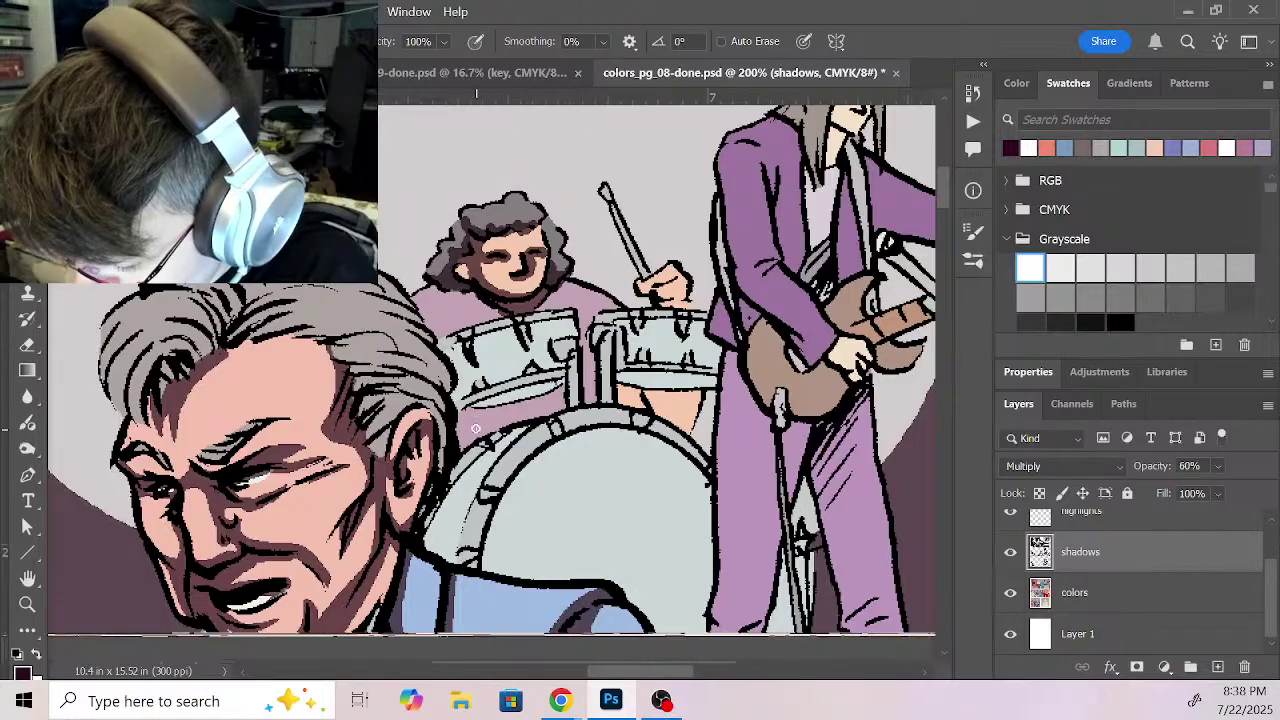
Step: Shade the drummer's body behind the drums, the rims, undersides and supports of the two small drums, and the hand holding the stick
mouse_move(462, 416)
left_mouse_down()
mouse_move(529, 392)
mouse_move(471, 412)
mouse_move(460, 439)
mouse_move(521, 419)
mouse_move(504, 415)
mouse_move(530, 394)
mouse_move(560, 399)
mouse_move(587, 381)
left_mouse_up()
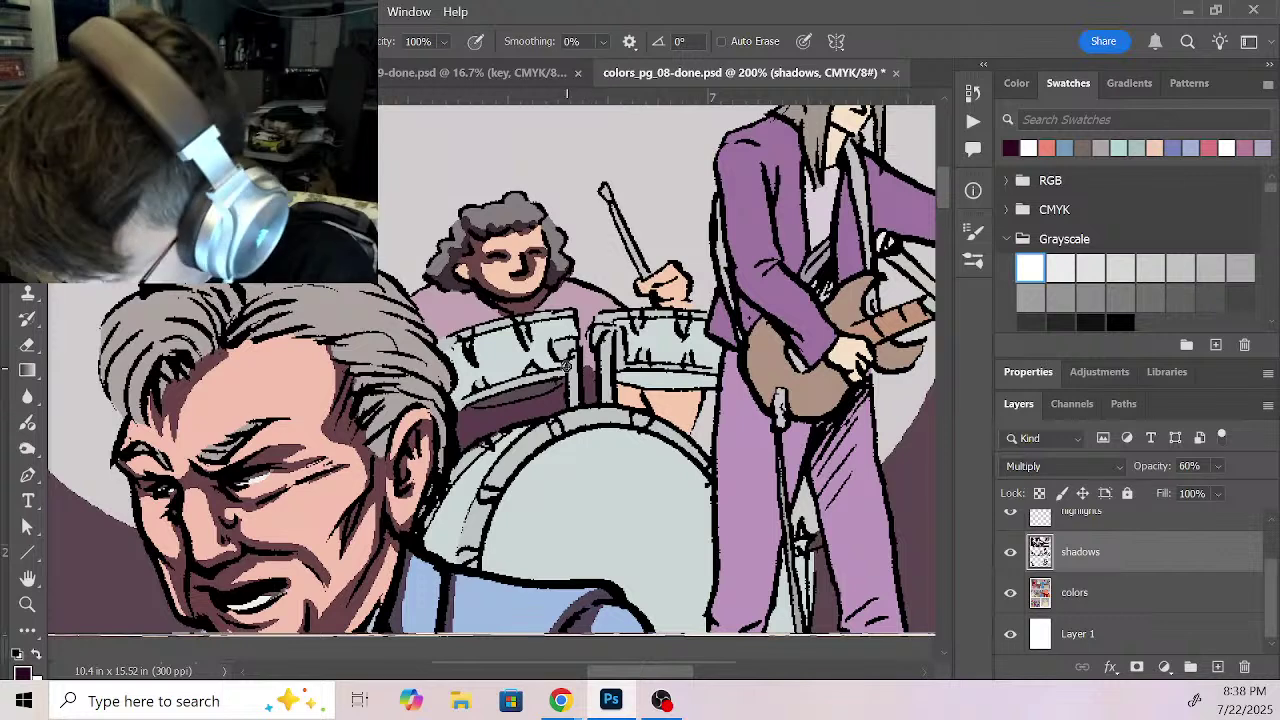
left_click_drag(476, 340, 556, 321)
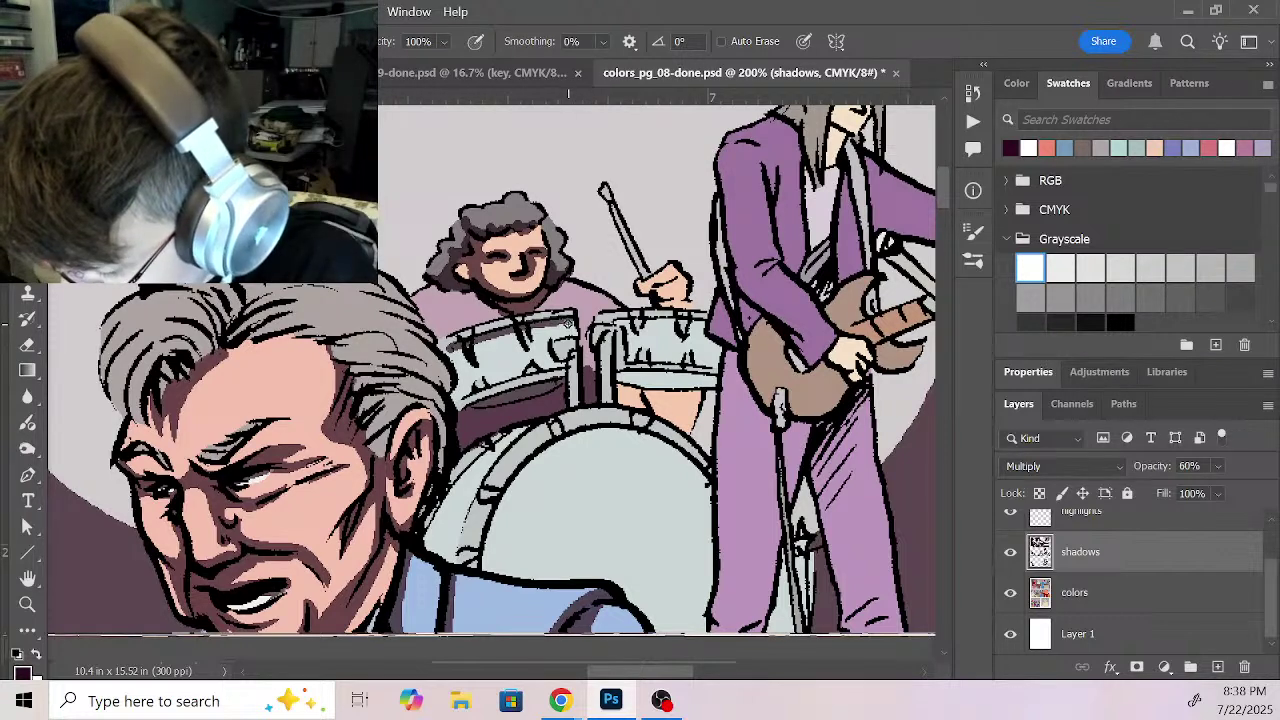
mouse_move(466, 398)
left_mouse_down()
mouse_move(575, 372)
mouse_move(560, 357)
mouse_move(573, 401)
left_mouse_up()
mouse_move(598, 340)
left_mouse_down()
mouse_move(582, 408)
mouse_move(658, 395)
mouse_move(621, 390)
mouse_move(657, 413)
mouse_move(654, 389)
mouse_move(683, 423)
mouse_move(695, 406)
mouse_move(679, 427)
mouse_move(701, 388)
mouse_move(625, 377)
mouse_move(684, 375)
left_mouse_up()
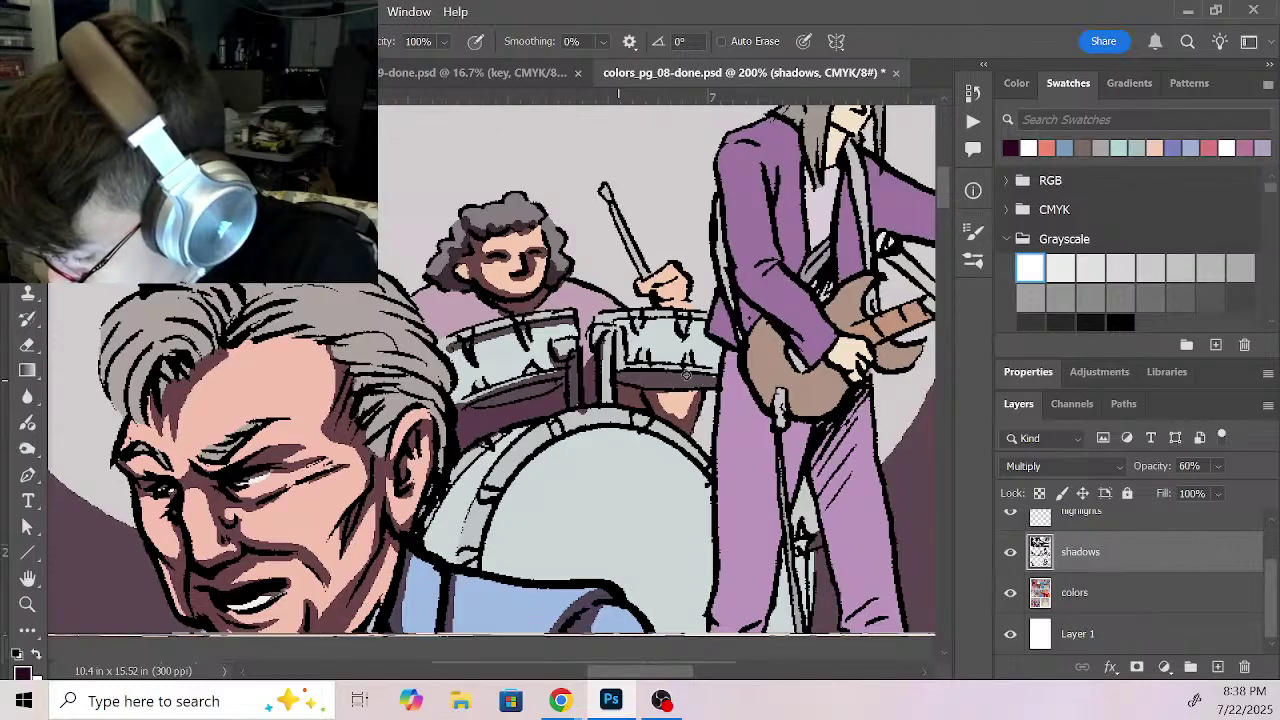
left_click_drag(616, 332, 616, 398)
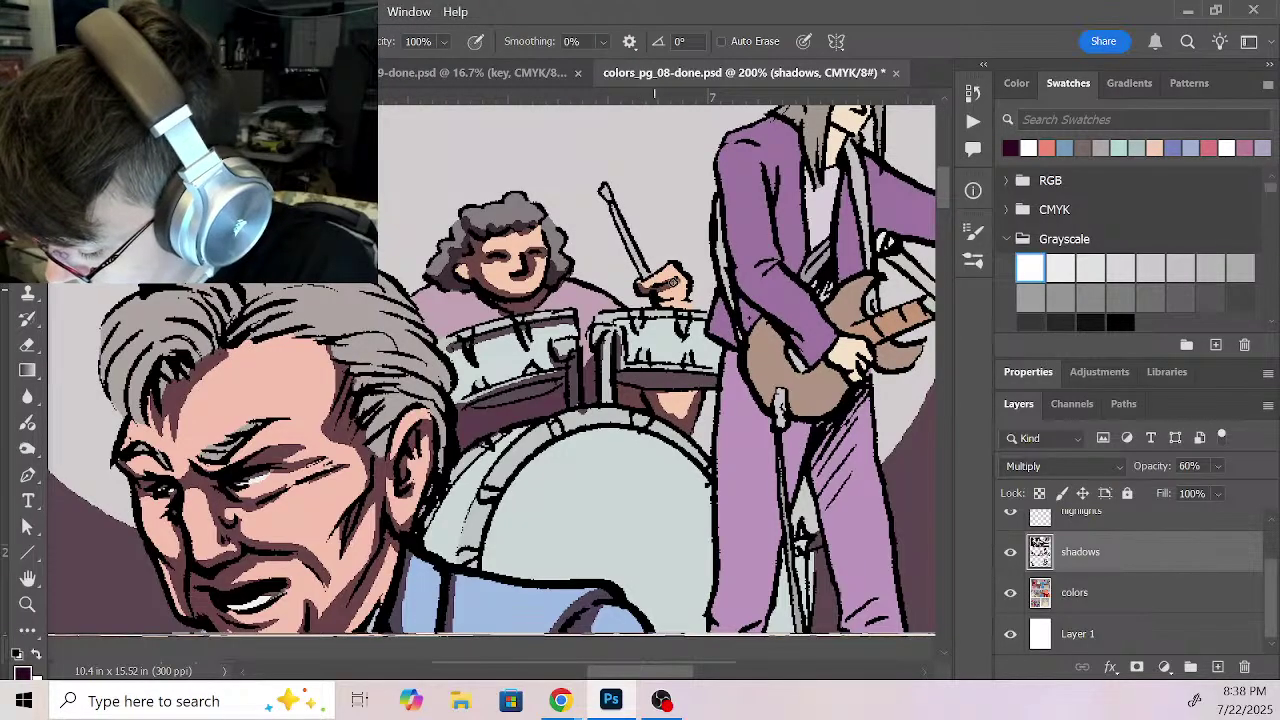
left_click_drag(664, 302, 690, 316)
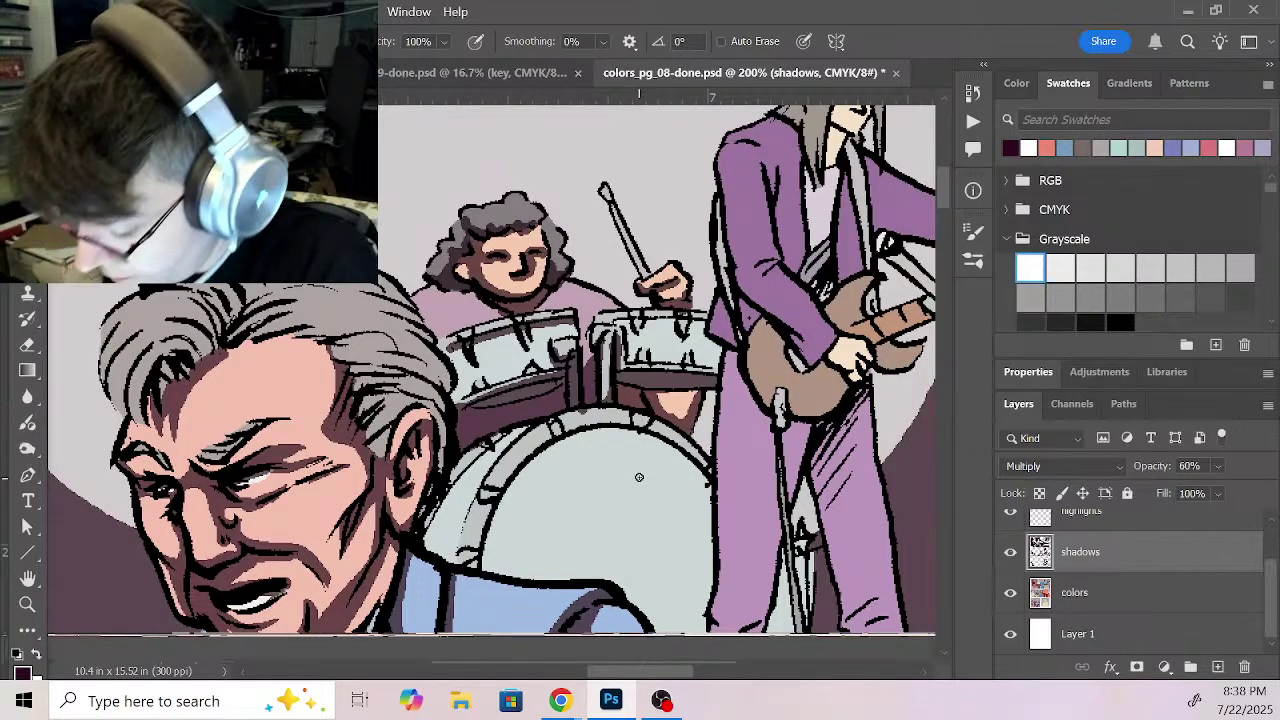
Step: Paint shadow along the inside rim of the bass drum and over the drum hardware visible between the guitarist's legs
left_click_drag(634, 505, 643, 363)
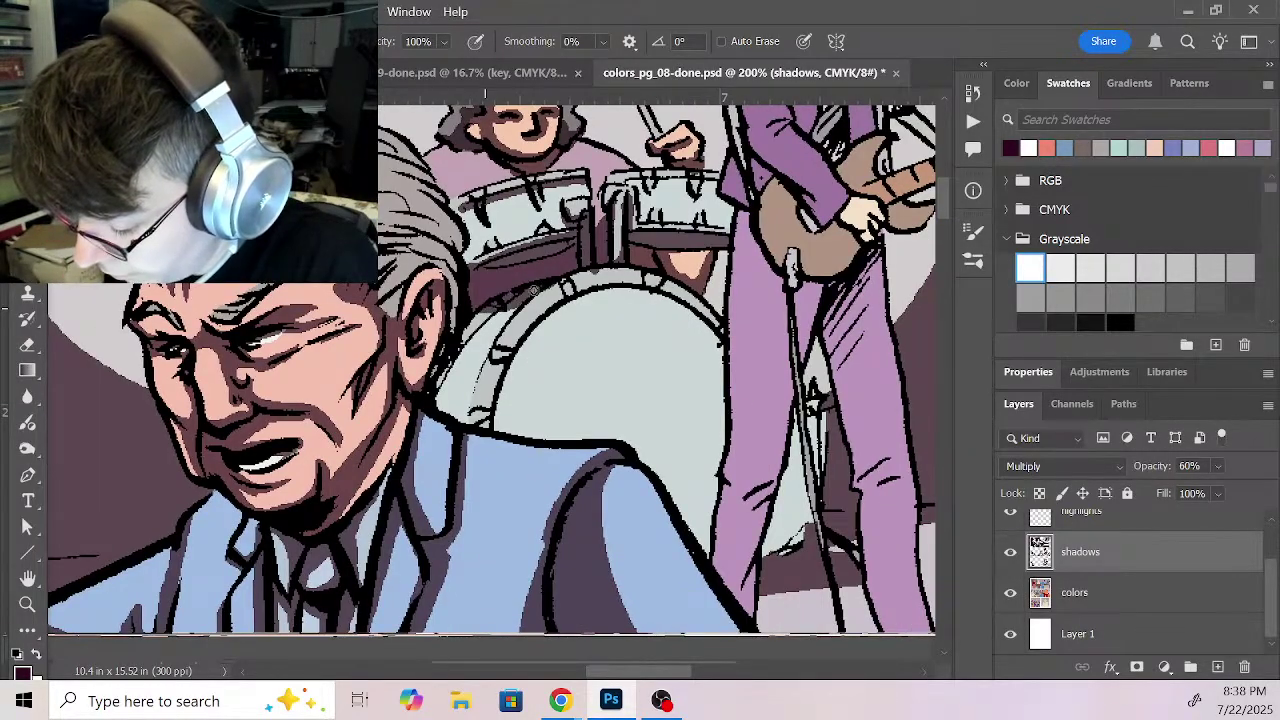
mouse_move(597, 303)
left_mouse_down()
mouse_move(516, 343)
mouse_move(493, 423)
mouse_move(512, 355)
mouse_move(492, 423)
mouse_move(444, 404)
mouse_move(483, 421)
mouse_move(483, 408)
mouse_move(489, 420)
mouse_move(518, 415)
mouse_move(500, 433)
mouse_move(510, 374)
mouse_move(551, 320)
mouse_move(631, 290)
mouse_move(526, 341)
mouse_move(501, 424)
left_mouse_up()
mouse_move(642, 296)
left_mouse_down()
mouse_move(683, 311)
mouse_move(675, 299)
mouse_move(704, 287)
mouse_move(651, 276)
mouse_move(675, 302)
mouse_move(631, 295)
mouse_move(716, 341)
left_mouse_up()
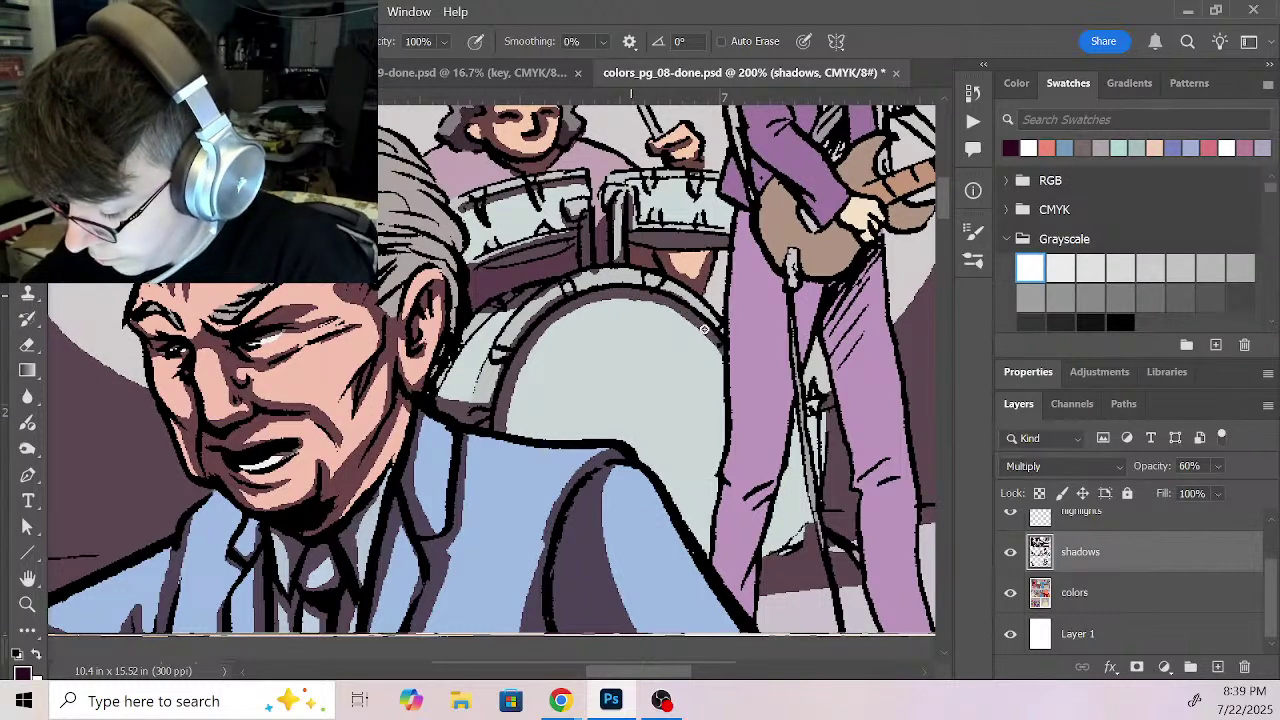
mouse_move(827, 467)
left_mouse_down()
mouse_move(757, 357)
mouse_move(726, 420)
mouse_move(698, 425)
left_mouse_up()
left_click_drag(744, 292, 753, 345)
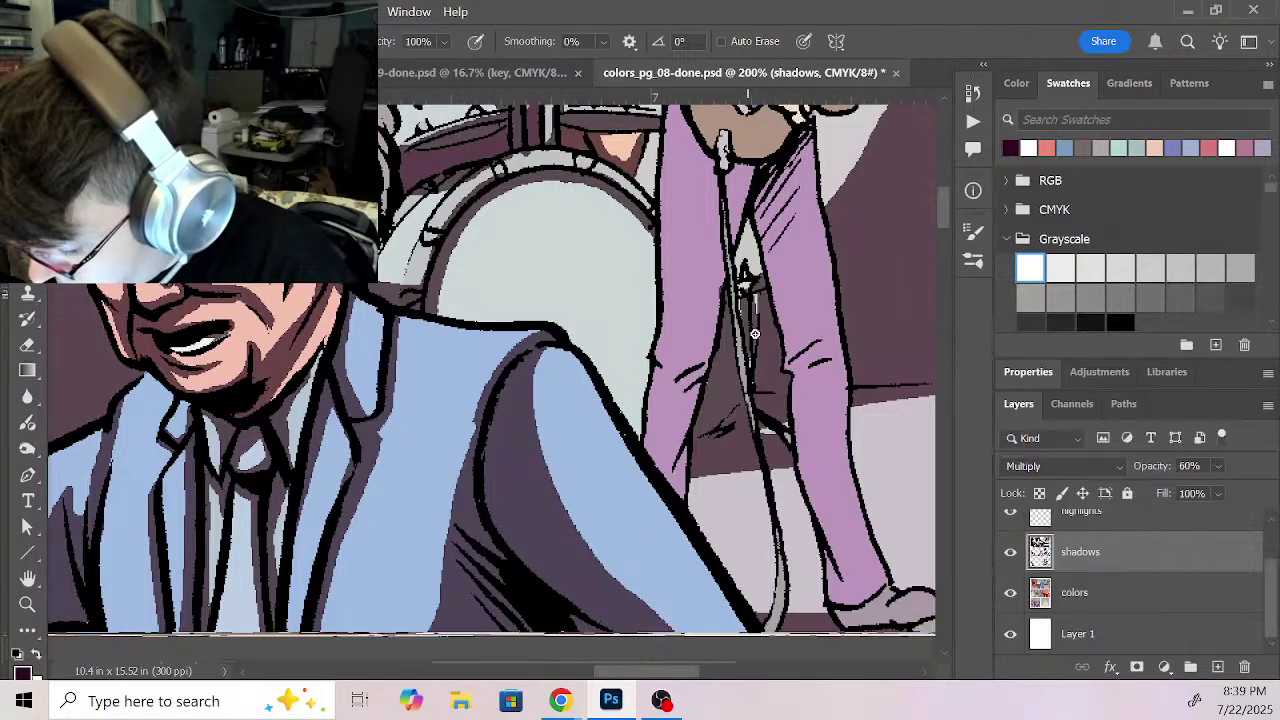
left_click_drag(756, 292, 758, 360)
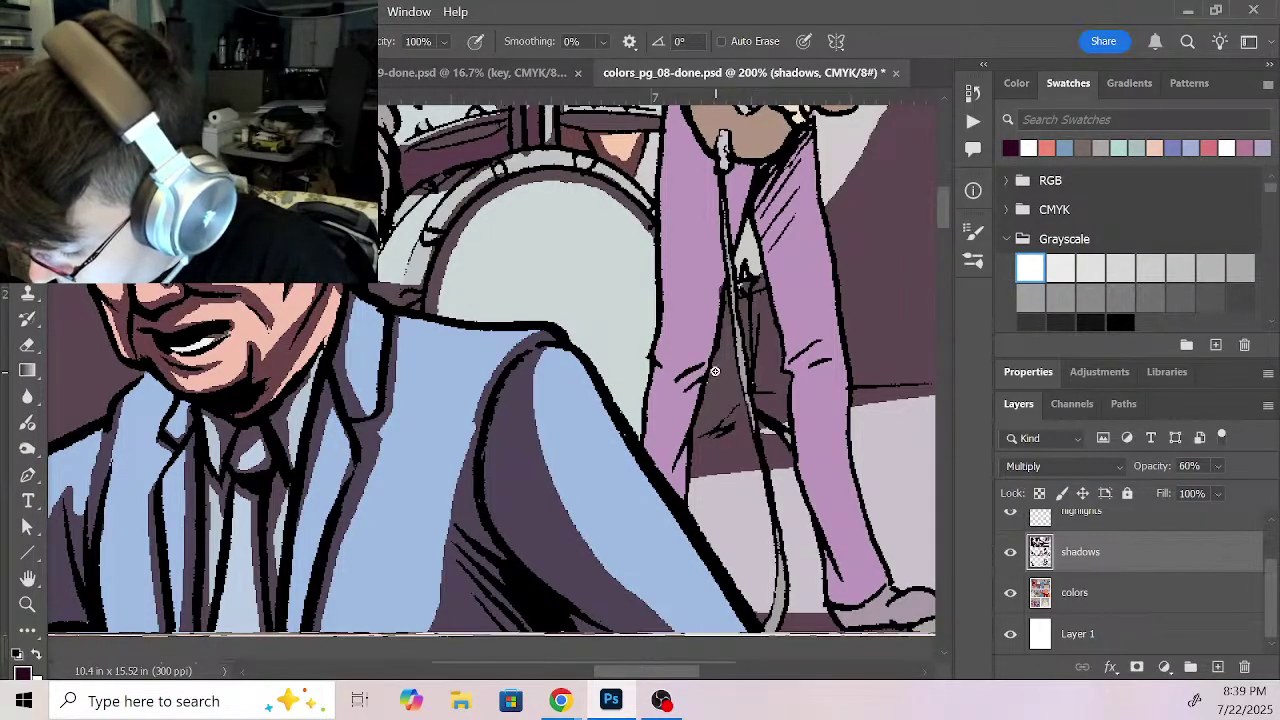
left_click_drag(765, 418, 763, 428)
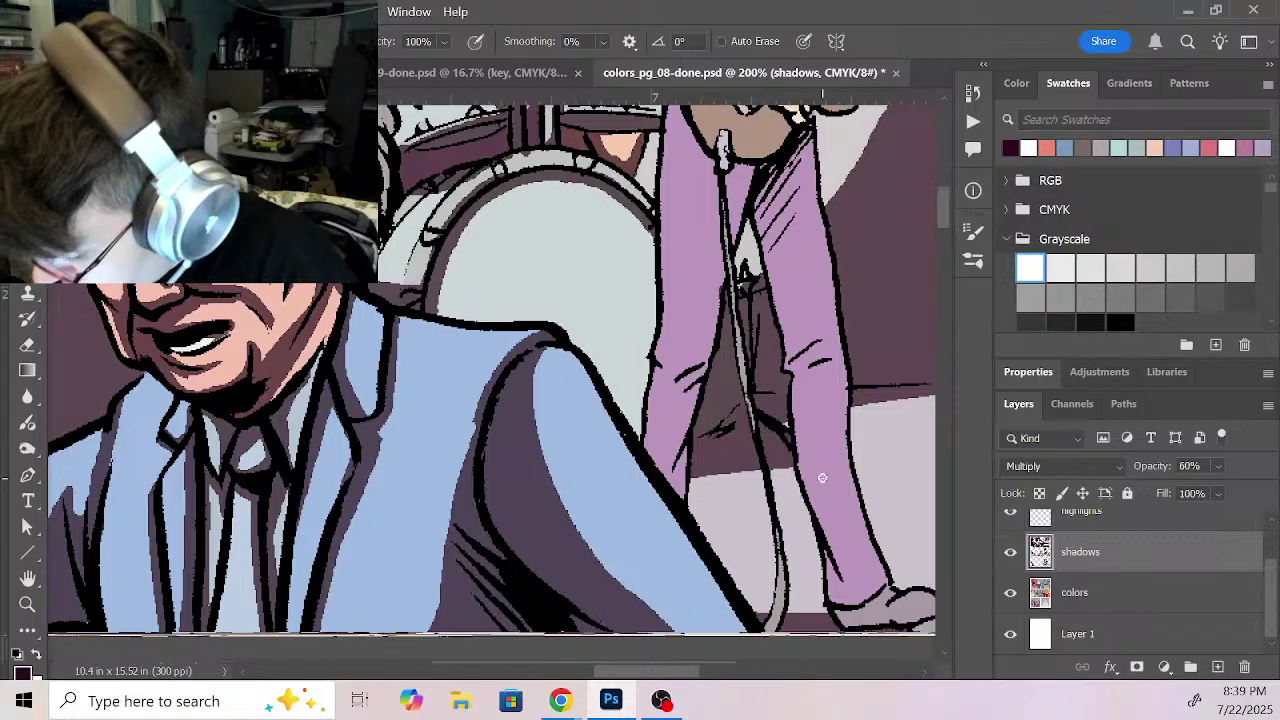
Step: Shade the purple-suited guitarist's face and hair, plus the shoulder, sleeve edge and back of the jacket
left_click_drag(845, 370, 729, 580)
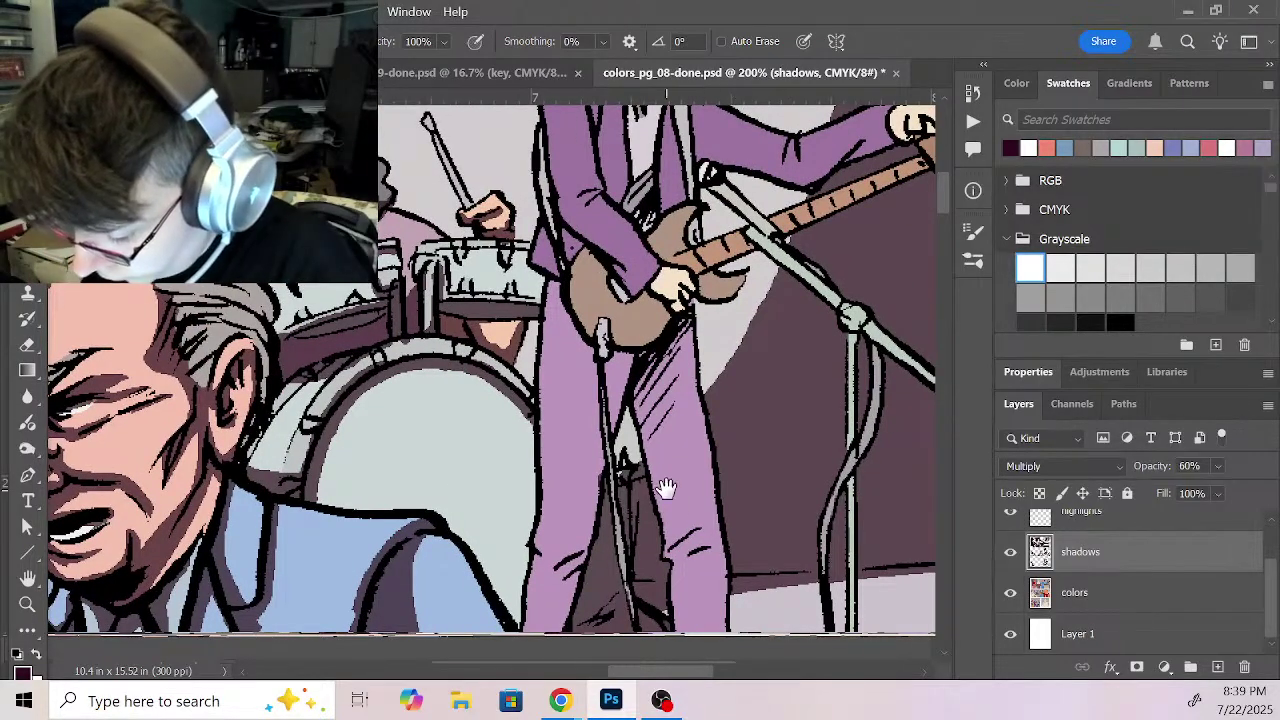
left_click_drag(774, 494, 666, 591)
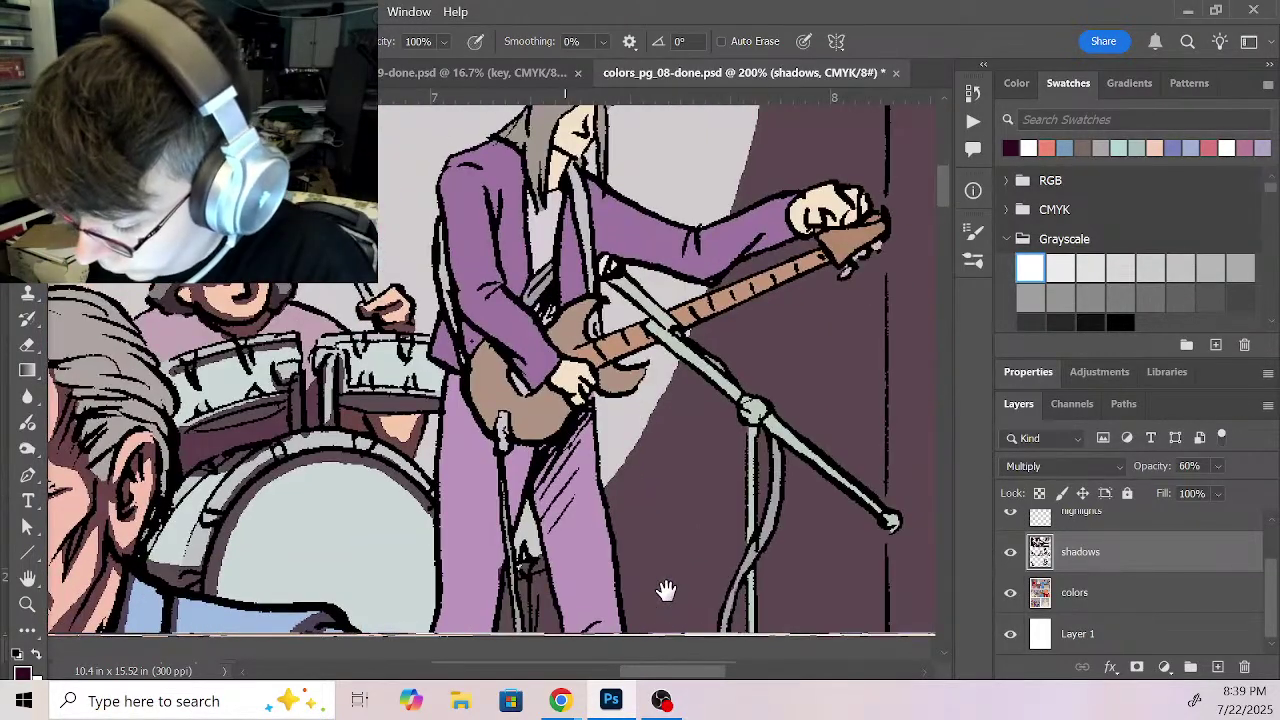
left_click_drag(656, 521, 659, 680)
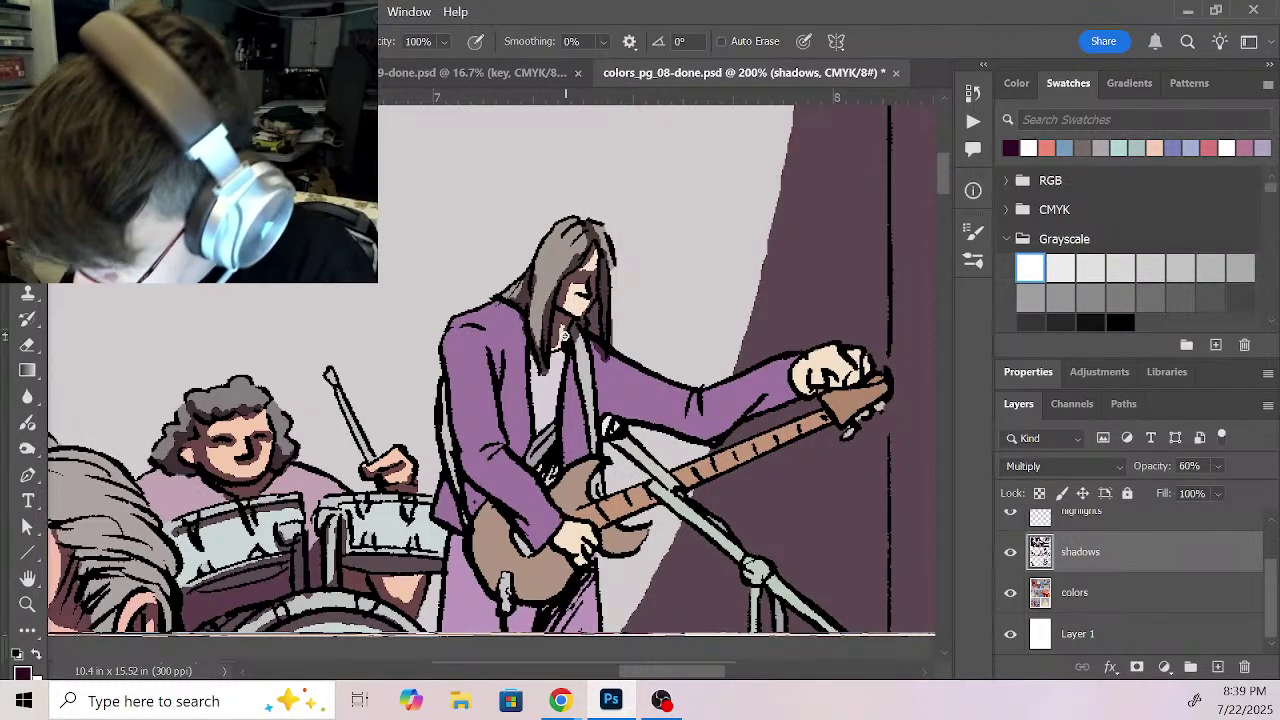
mouse_move(470, 335)
left_mouse_down()
mouse_move(495, 371)
mouse_move(500, 358)
mouse_move(468, 337)
left_mouse_up()
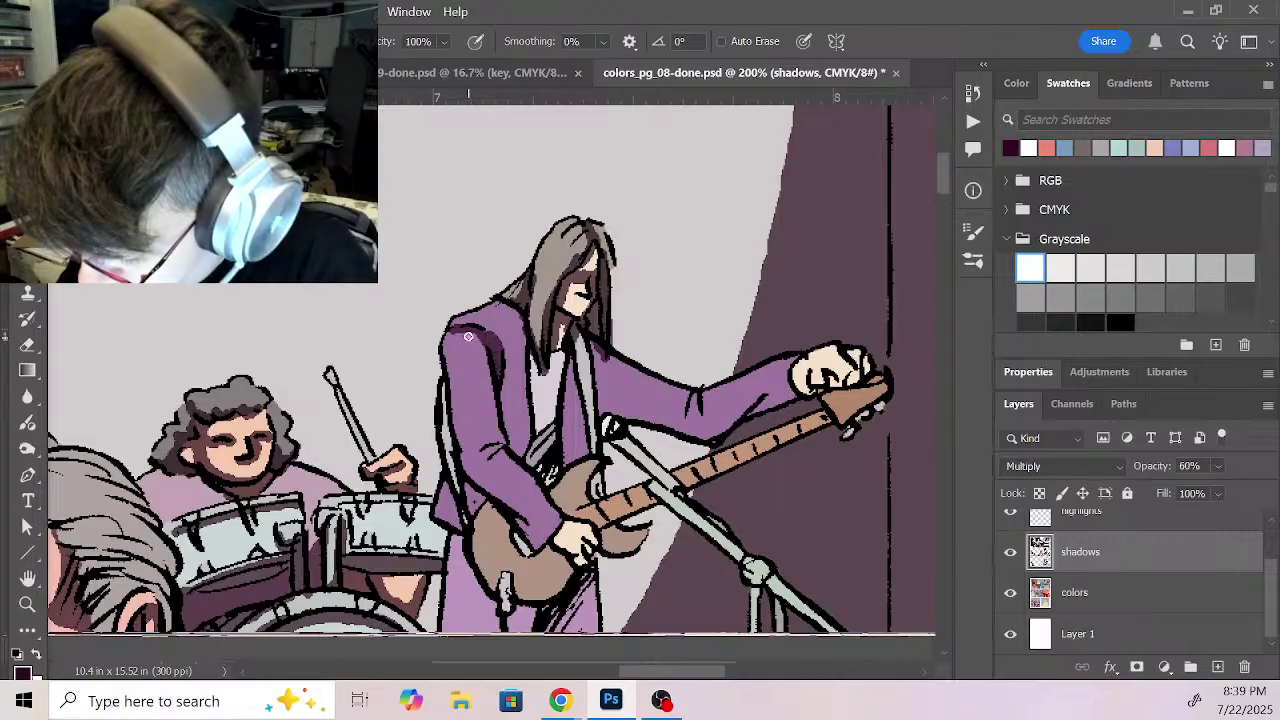
mouse_move(496, 393)
left_mouse_down()
mouse_move(507, 434)
mouse_move(449, 452)
mouse_move(446, 396)
mouse_move(462, 487)
mouse_move(448, 445)
mouse_move(479, 500)
left_mouse_up()
left_click_drag(444, 381, 464, 508)
mouse_move(516, 456)
left_mouse_down()
mouse_move(530, 425)
mouse_move(520, 398)
mouse_move(531, 427)
mouse_move(521, 436)
mouse_move(503, 374)
mouse_move(510, 442)
mouse_move(531, 406)
left_mouse_up()
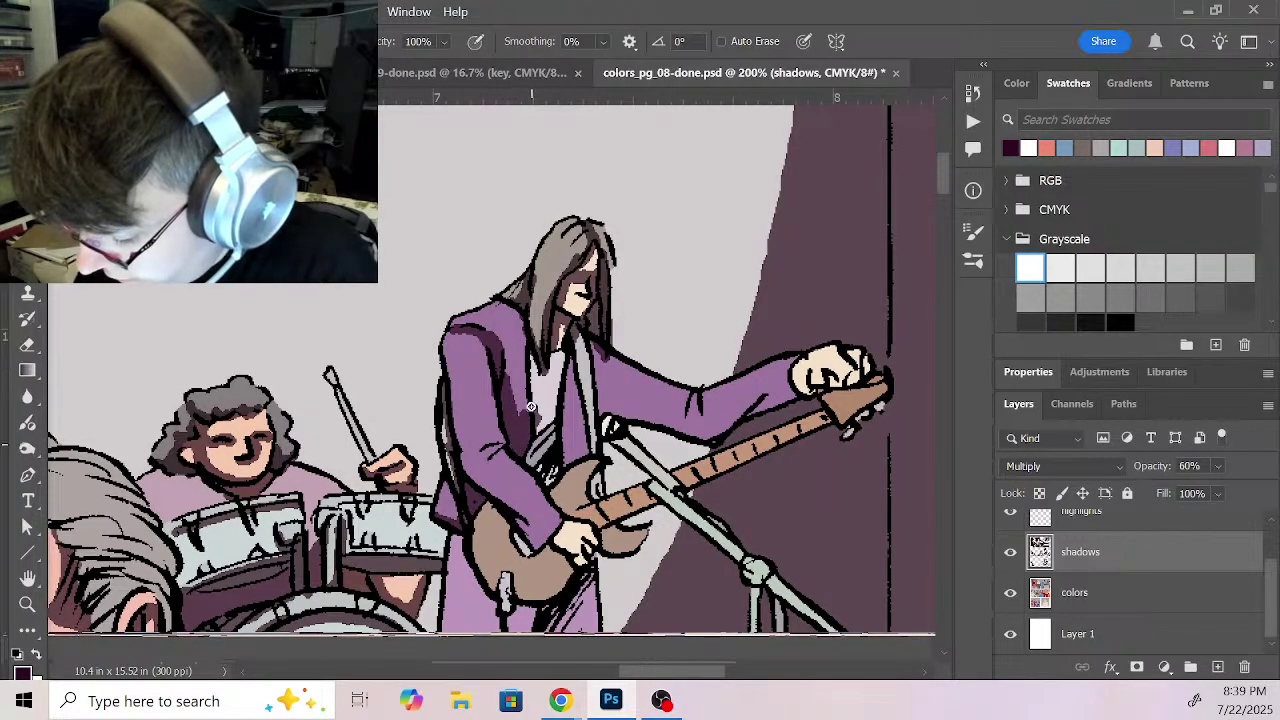
Step: Paint shadows on the guitarist's shirt and the open front of the purple jacket beside the strap
mouse_move(532, 353)
left_mouse_down()
mouse_move(537, 430)
mouse_move(529, 361)
left_mouse_up()
mouse_move(542, 423)
left_mouse_down()
mouse_move(538, 448)
mouse_move(548, 436)
left_mouse_up()
left_click_drag(556, 365, 550, 443)
left_click_drag(569, 340, 586, 446)
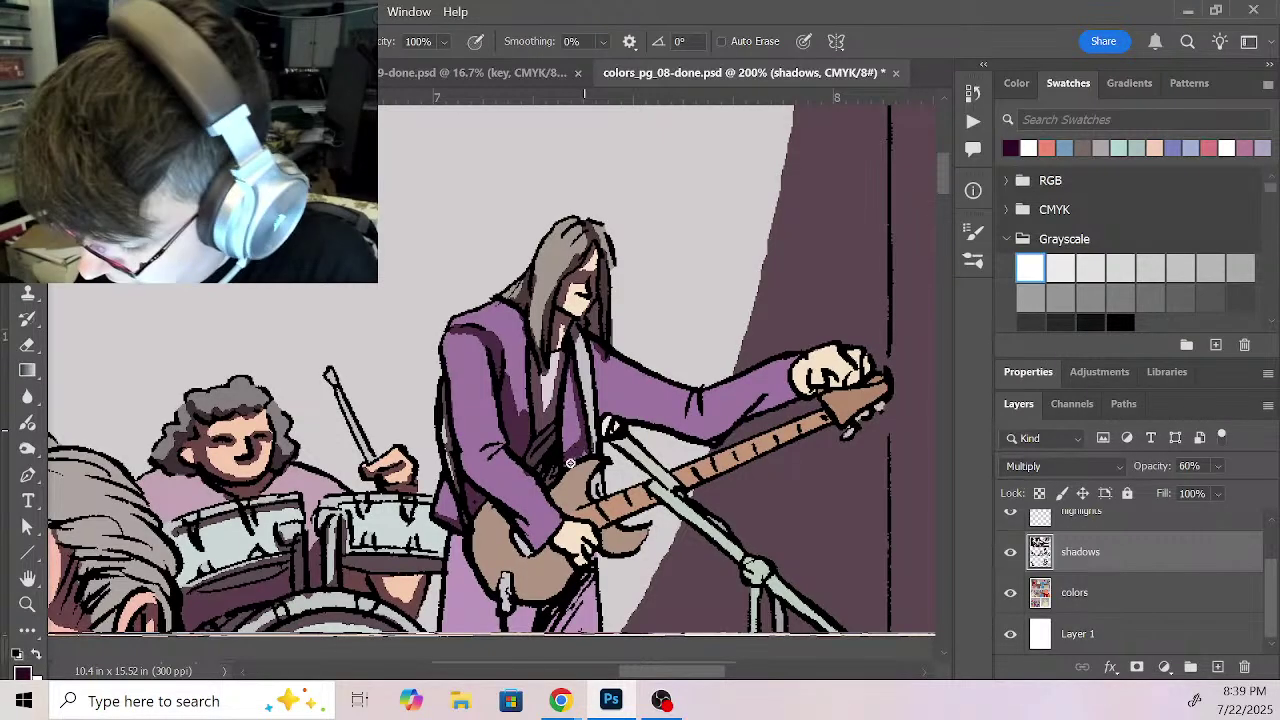
left_click_drag(585, 342, 606, 405)
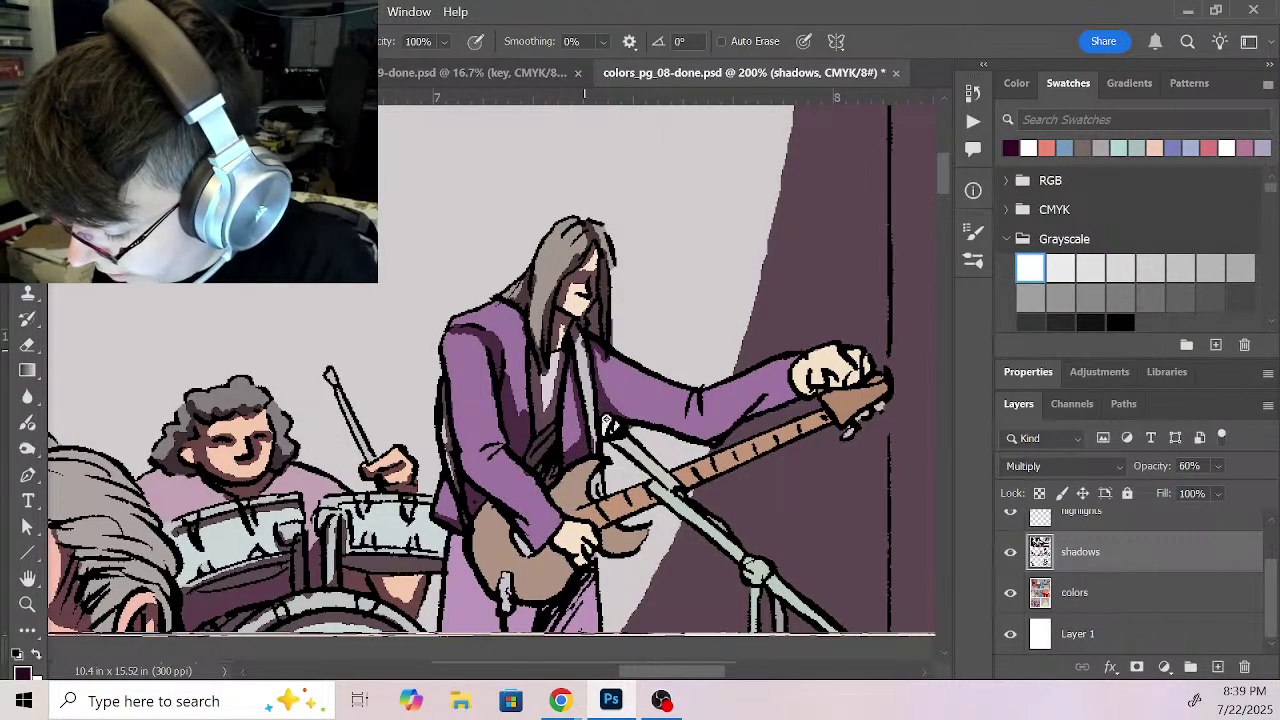
Step: Shade the underside of the guitarist's outstretched sleeve, the fretting hand and the guitar's headstock and tuning pegs
key("x")
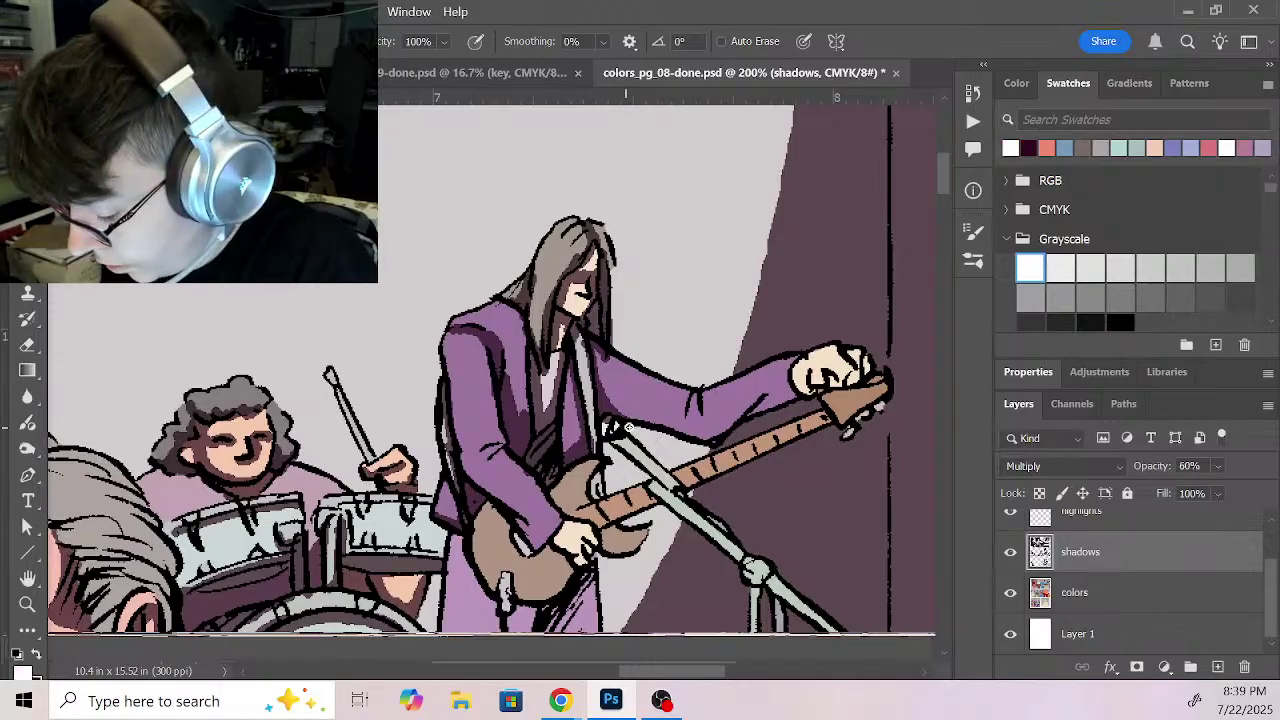
key("x")
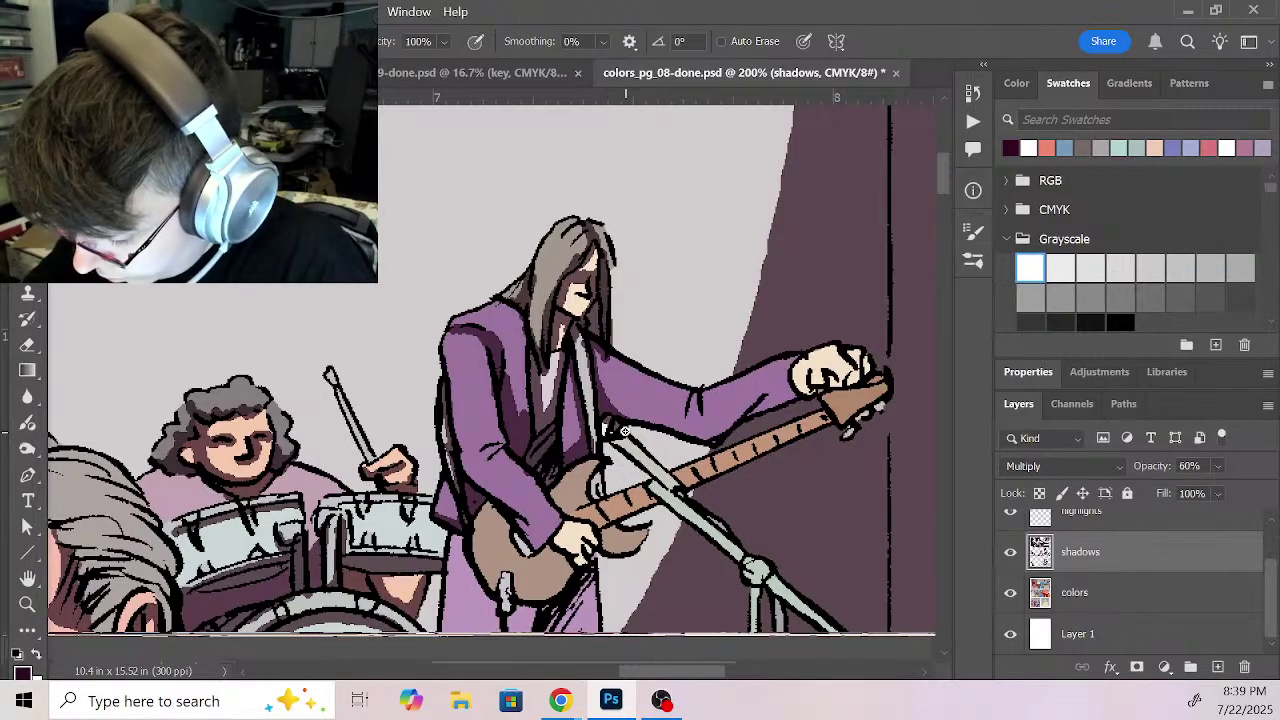
key("x")
key("x")
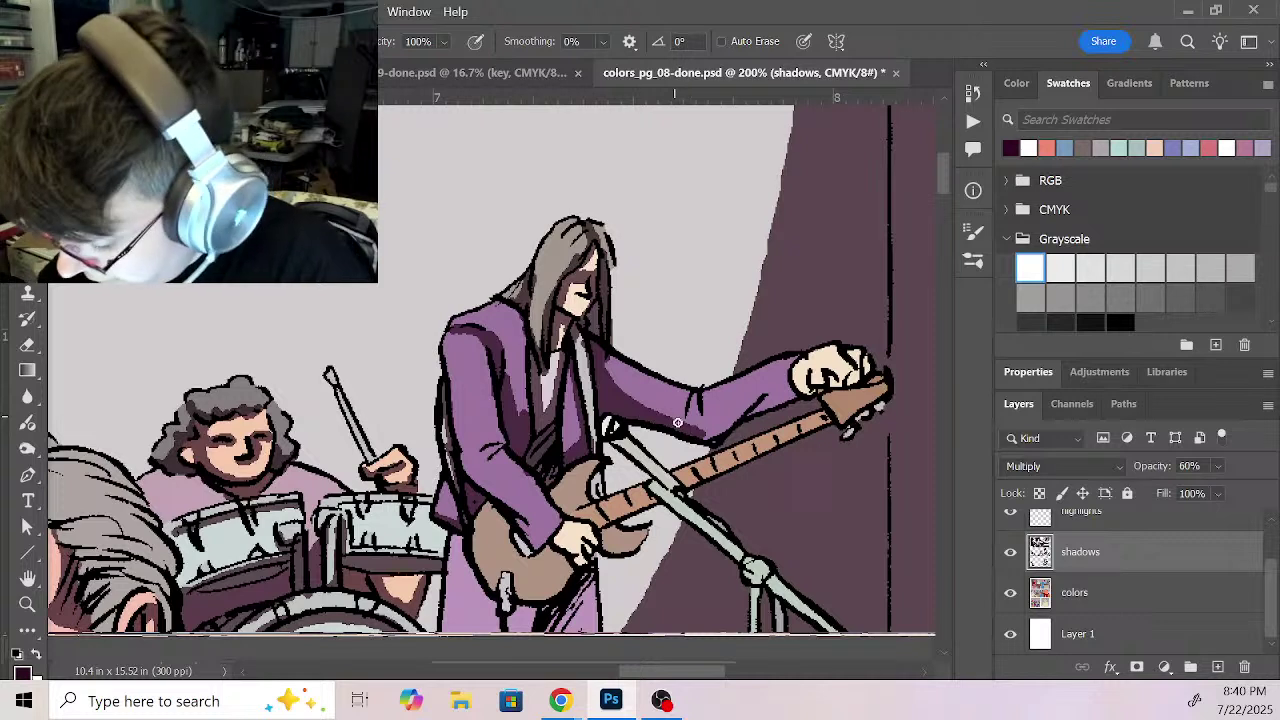
mouse_move(710, 406)
left_mouse_down()
mouse_move(710, 434)
mouse_move(760, 396)
mouse_move(798, 398)
mouse_move(800, 366)
mouse_move(848, 380)
mouse_move(853, 420)
left_mouse_up()
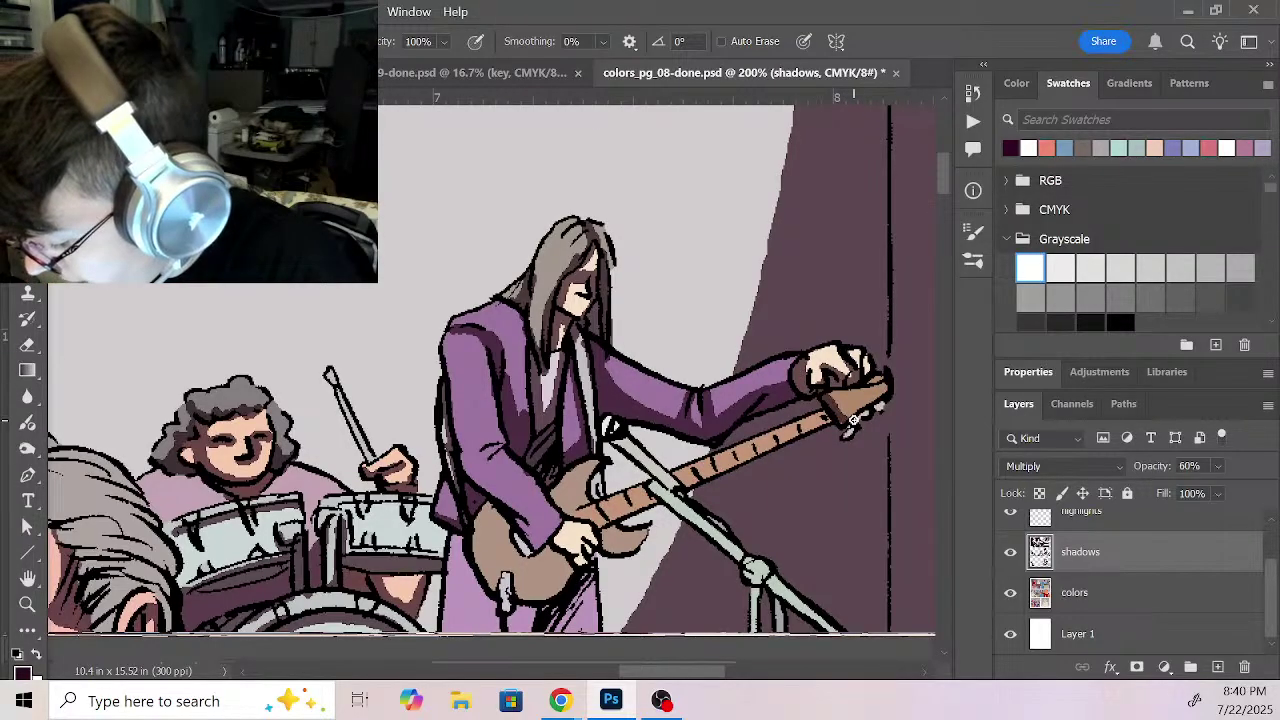
left_click_drag(858, 410, 857, 422)
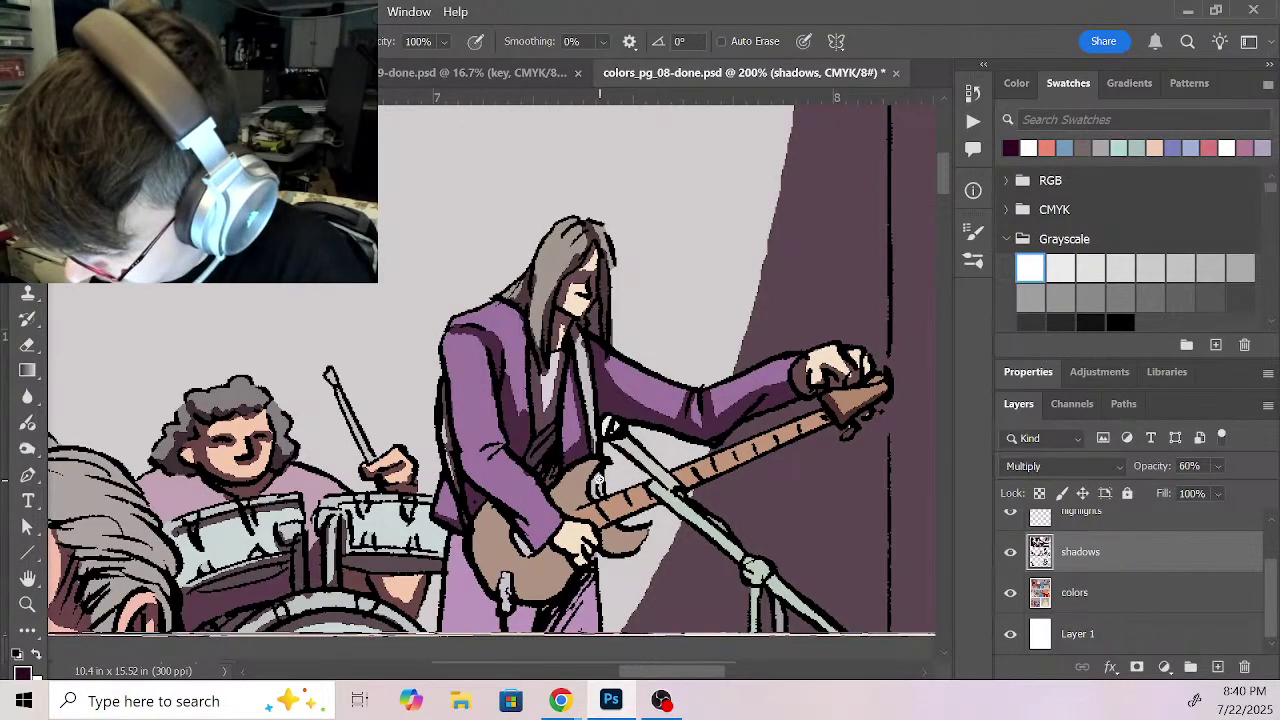
Step: Paint shadow along the guitar strap crossing the guitarist's chest
left_click_drag(578, 381, 591, 431)
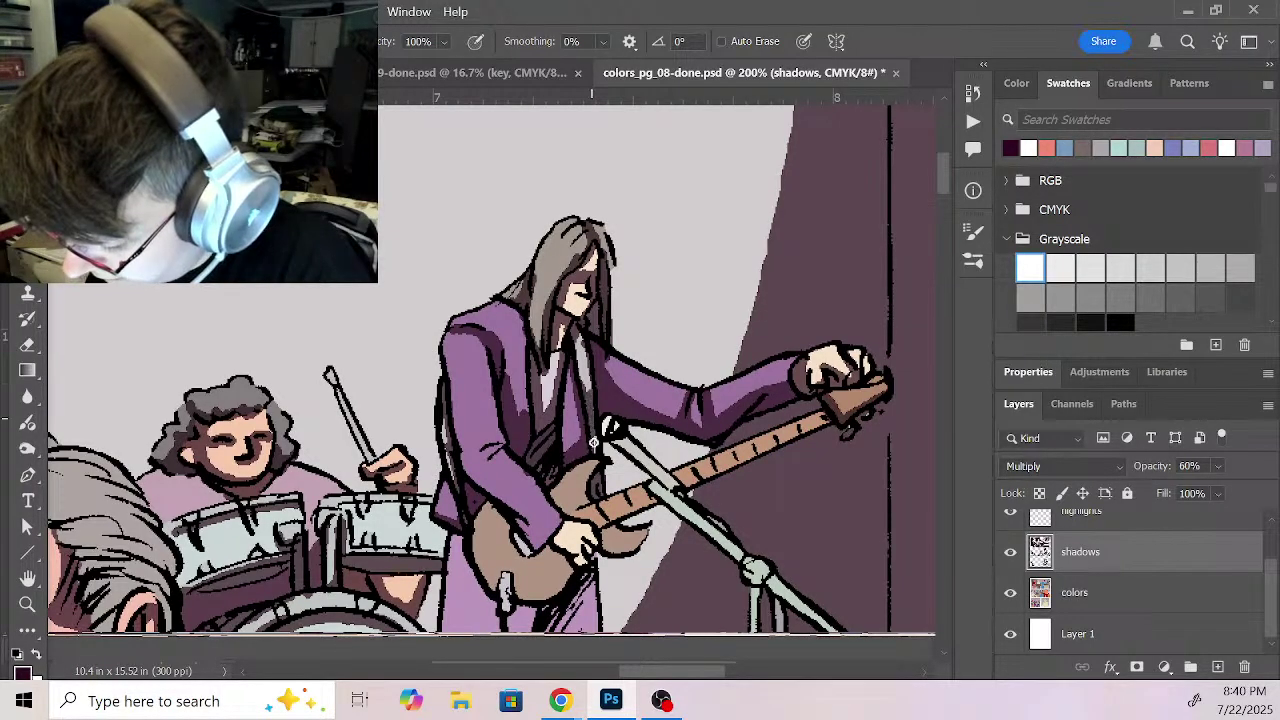
left_click_drag(573, 360, 591, 412)
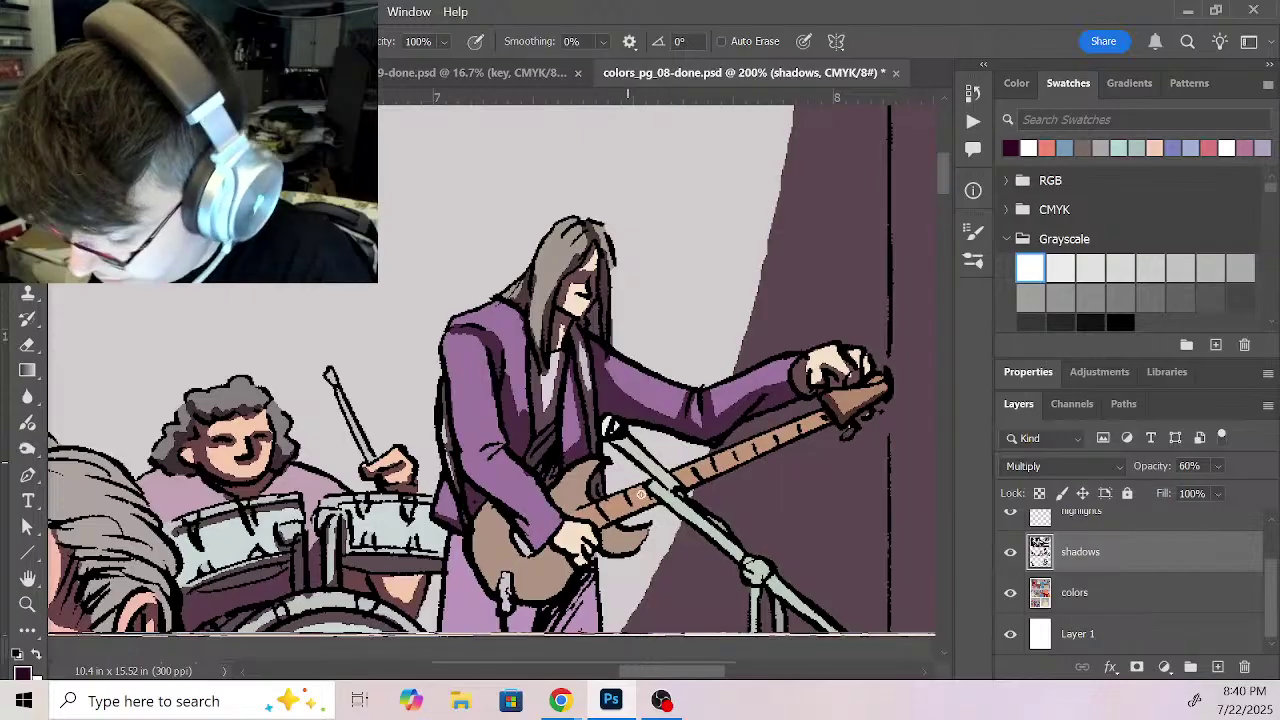
scroll(585, 445, "down", 3)
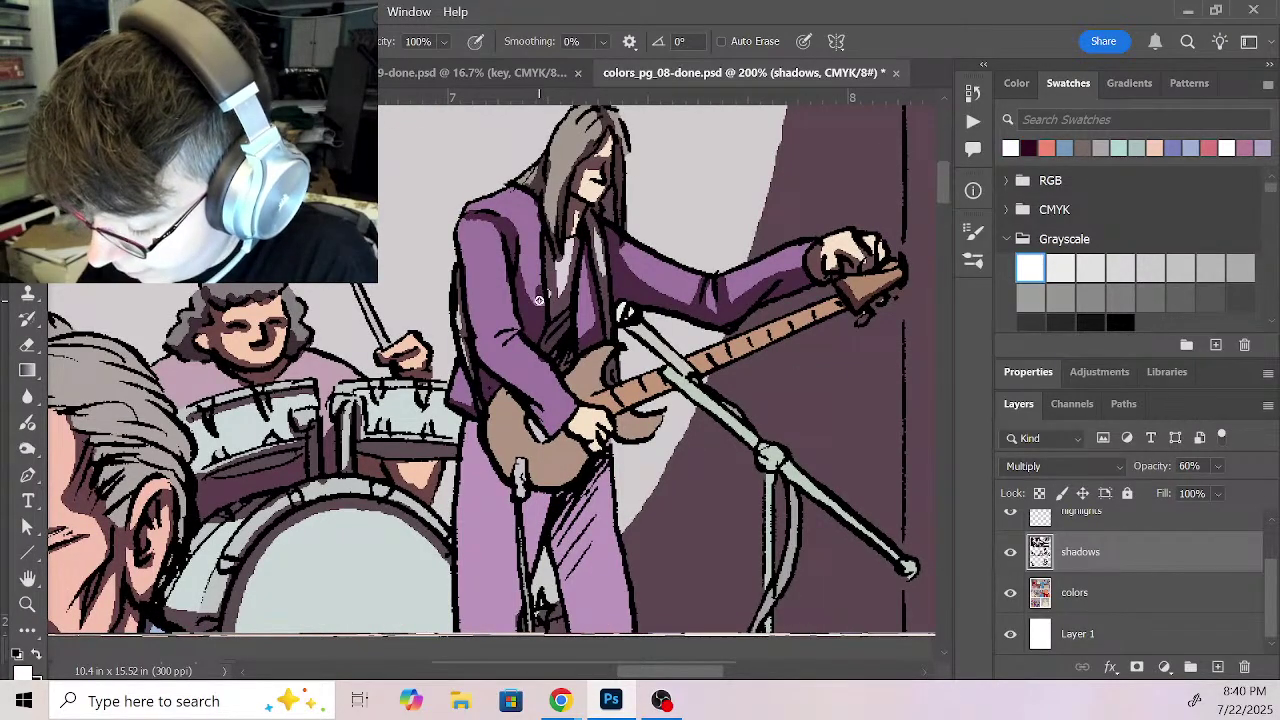
Step: Shade the back edge of the guitarist's purple jacket sleeve and the body, horn and neck of the guitar
left_click(462, 232, "alt")
mouse_move(464, 271)
left_mouse_down()
mouse_move(496, 335)
mouse_move(468, 315)
mouse_move(459, 241)
mouse_move(482, 323)
mouse_move(516, 331)
mouse_move(493, 371)
mouse_move(501, 333)
mouse_move(522, 391)
mouse_move(493, 347)
mouse_move(561, 436)
mouse_move(546, 432)
mouse_move(516, 389)
mouse_move(550, 401)
mouse_move(526, 357)
mouse_move(515, 372)
mouse_move(566, 436)
mouse_move(554, 431)
mouse_move(566, 418)
mouse_move(540, 404)
mouse_move(578, 407)
mouse_move(552, 434)
mouse_move(508, 400)
left_mouse_up()
left_click_drag(565, 442, 600, 443)
mouse_move(612, 351)
left_mouse_down()
mouse_move(591, 393)
mouse_move(607, 413)
mouse_move(617, 399)
mouse_move(582, 401)
mouse_move(612, 412)
mouse_move(719, 375)
mouse_move(724, 355)
mouse_move(855, 310)
left_mouse_up()
left_click_drag(622, 433, 650, 430)
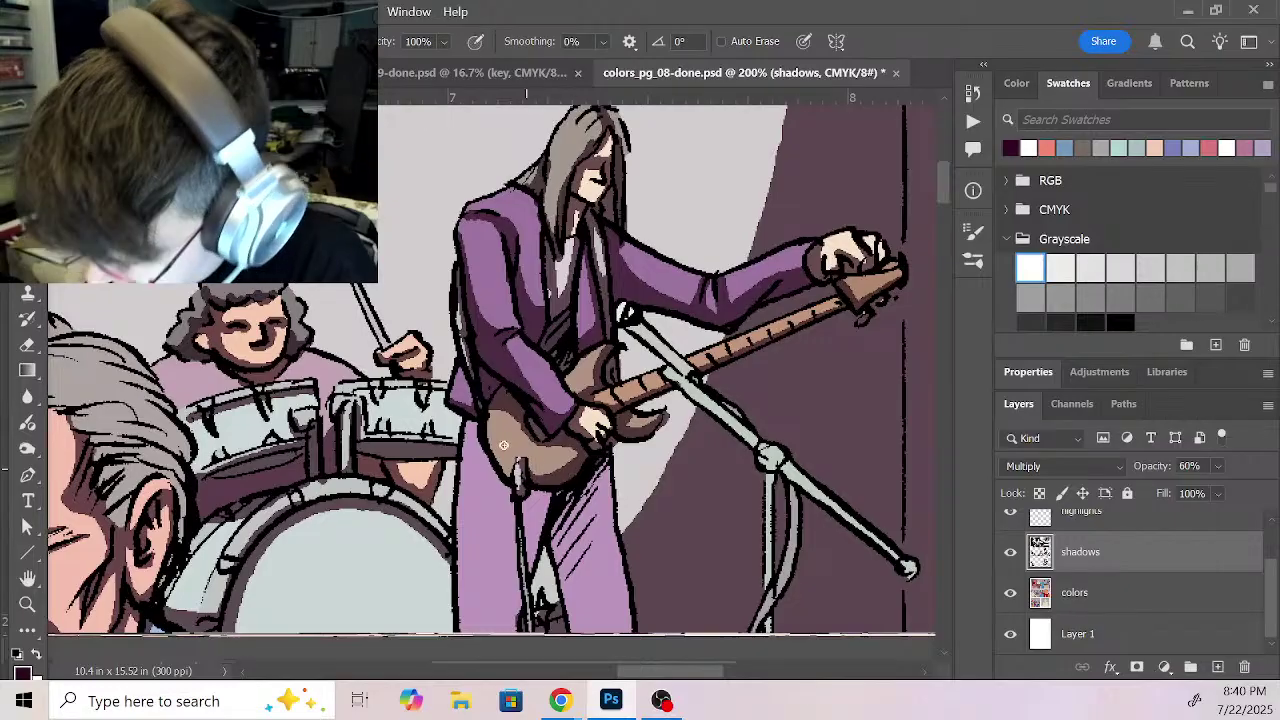
left_click_drag(476, 413, 506, 490)
mouse_move(480, 448)
left_mouse_down()
mouse_move(518, 502)
mouse_move(593, 520)
left_mouse_up()
Step: Paint shadows on both legs of the guitarist's purple trousers, from the crotch folds down past the knees, and clean up their edges
scroll(593, 520, "down", 3)
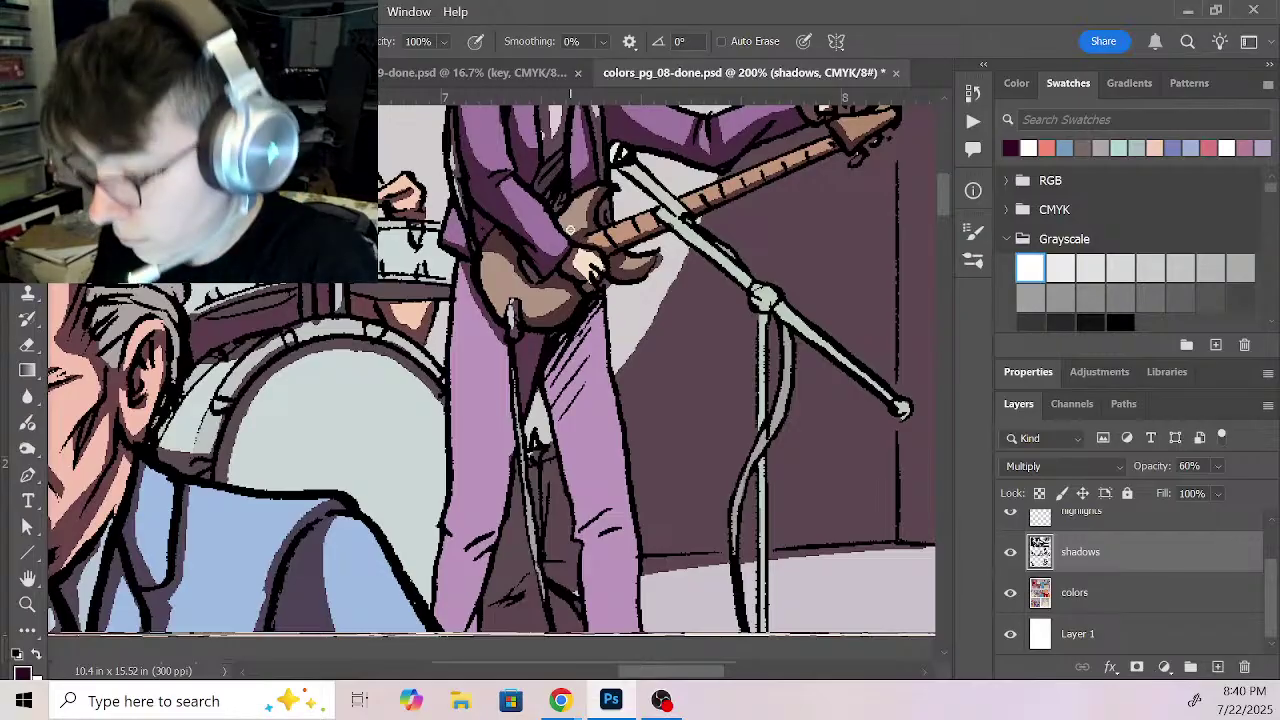
mouse_move(596, 300)
left_mouse_down()
mouse_move(572, 452)
mouse_move(584, 311)
mouse_move(556, 396)
left_mouse_up()
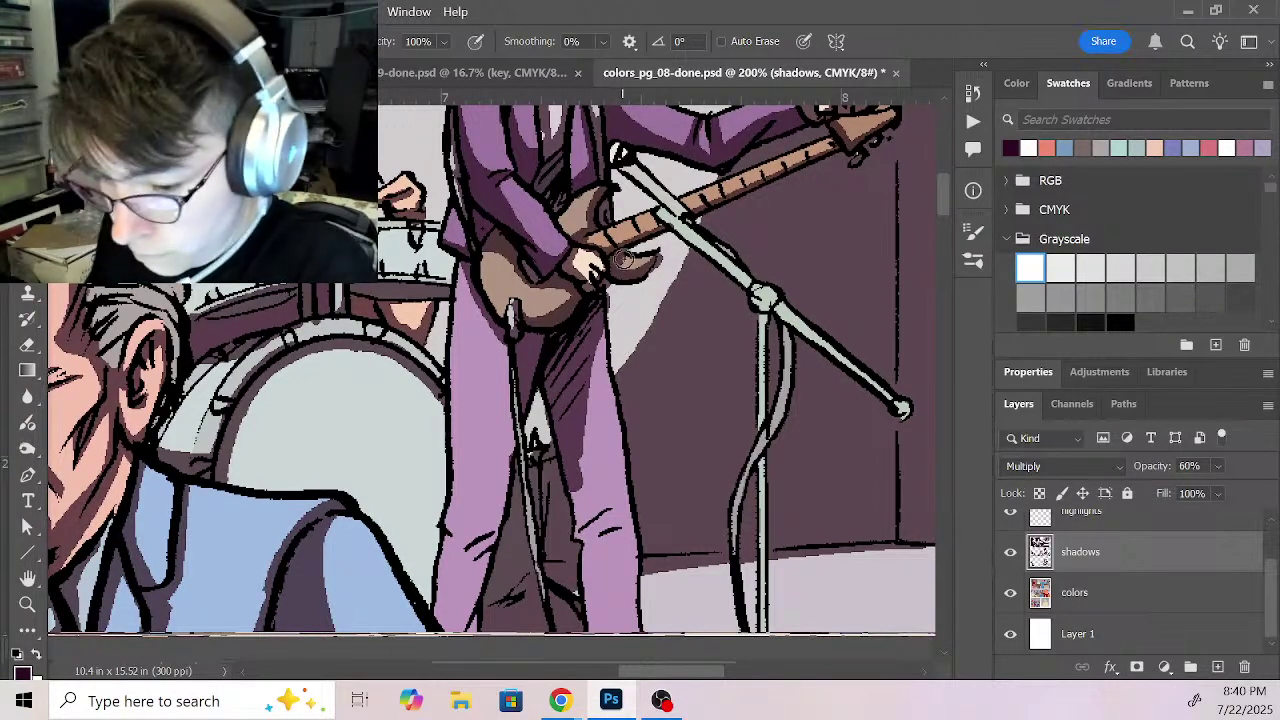
key("x")
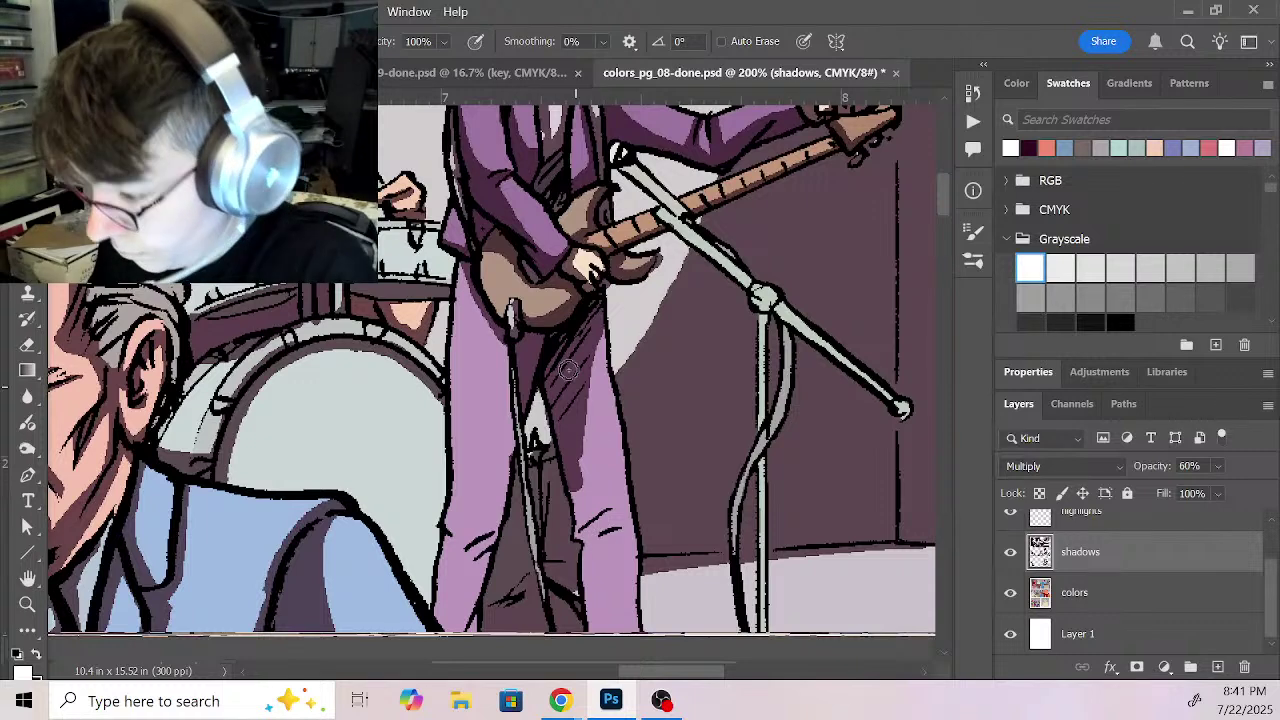
key("x")
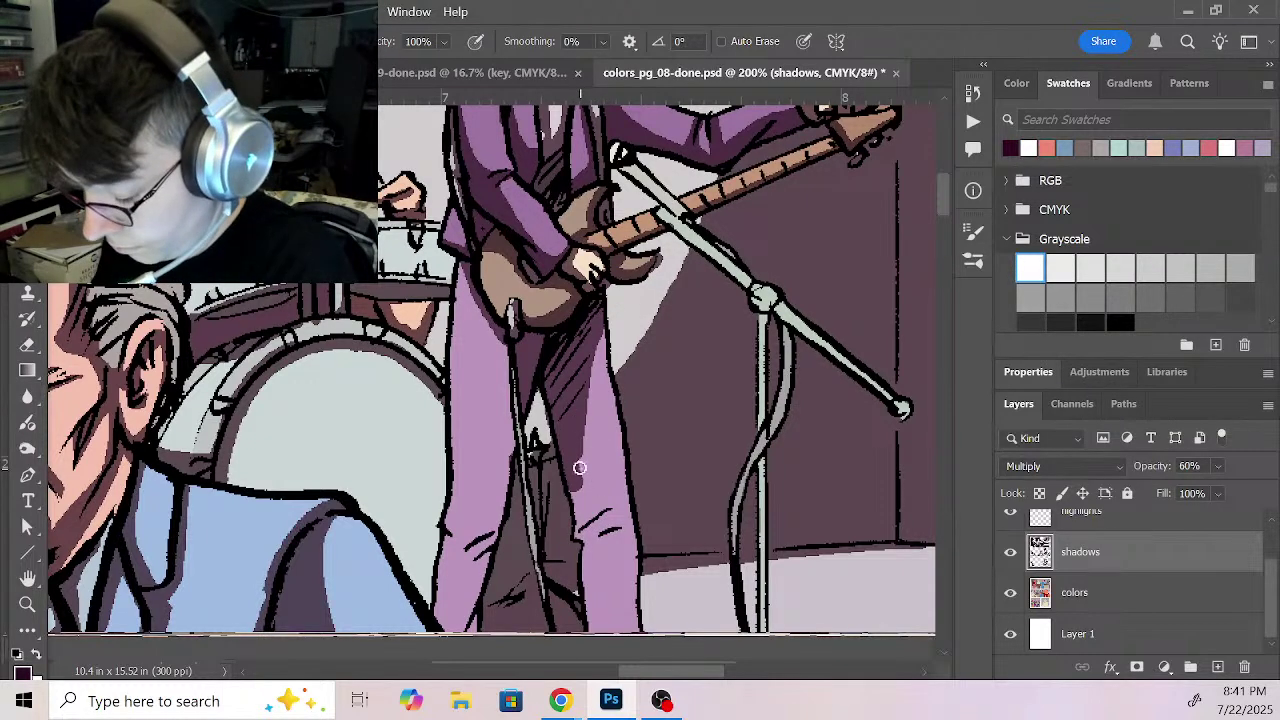
mouse_move(579, 391)
left_mouse_down()
mouse_move(580, 514)
mouse_move(615, 505)
mouse_move(639, 362)
mouse_move(583, 486)
mouse_move(571, 423)
mouse_move(574, 486)
mouse_move(620, 594)
mouse_move(657, 586)
mouse_move(631, 374)
mouse_move(562, 420)
mouse_move(700, 418)
mouse_move(690, 428)
mouse_move(706, 449)
mouse_move(672, 432)
left_mouse_up()
key("x")
key("x")
mouse_move(402, 178)
left_mouse_down()
mouse_move(386, 172)
mouse_move(430, 175)
mouse_move(396, 200)
mouse_move(392, 262)
mouse_move(390, 250)
mouse_move(404, 270)
left_mouse_up()
scroll(400, 260, "up", 5)
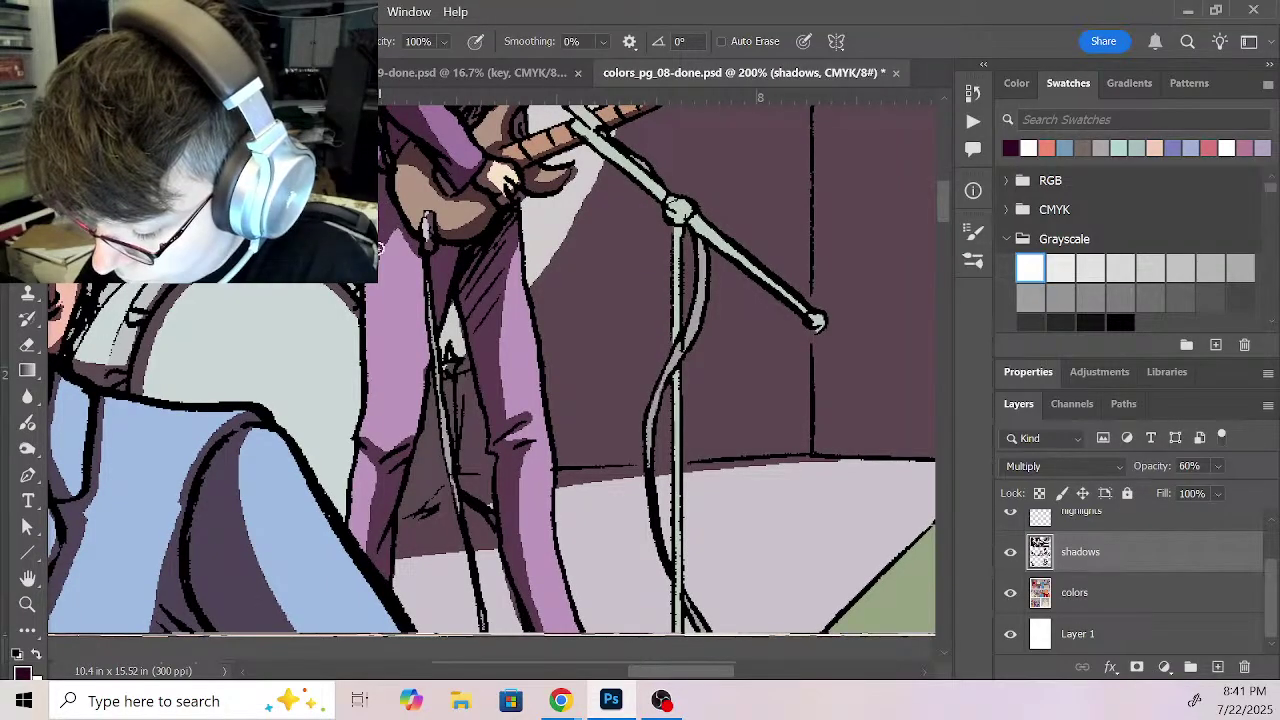
mouse_move(418, 372)
left_mouse_down()
mouse_move(382, 452)
mouse_move(428, 286)
mouse_move(423, 371)
left_mouse_up()
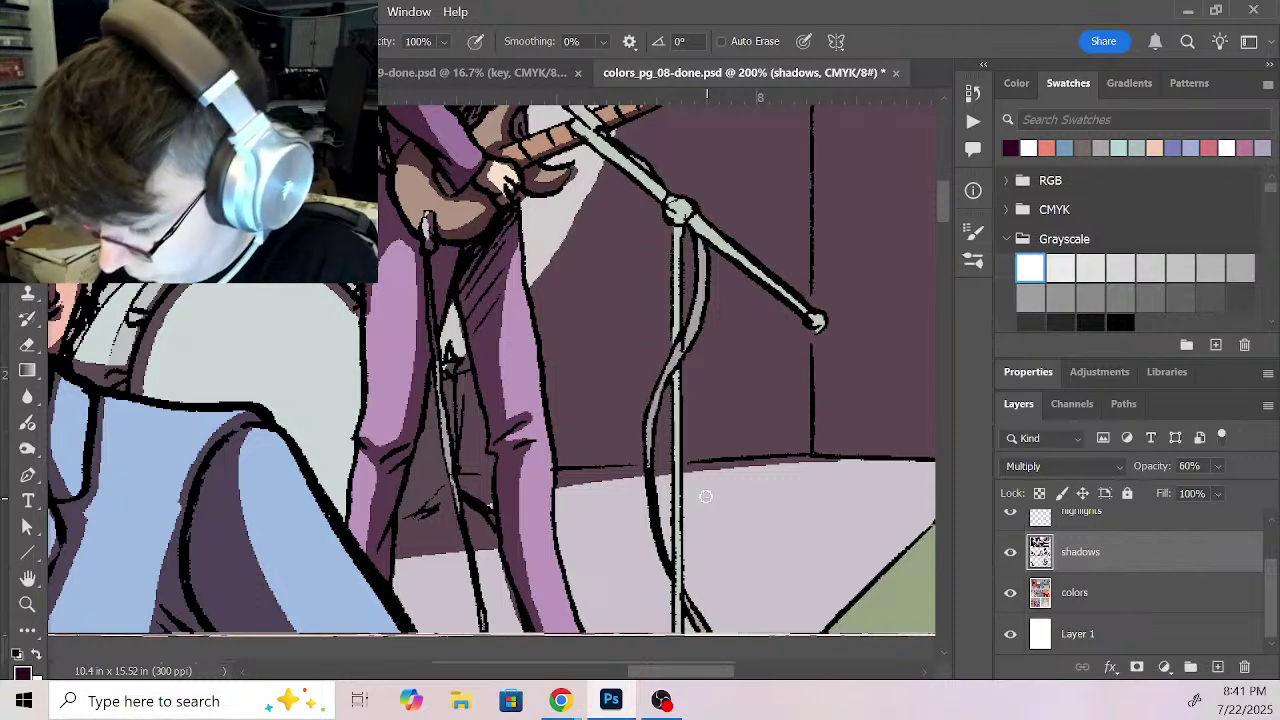
key("x")
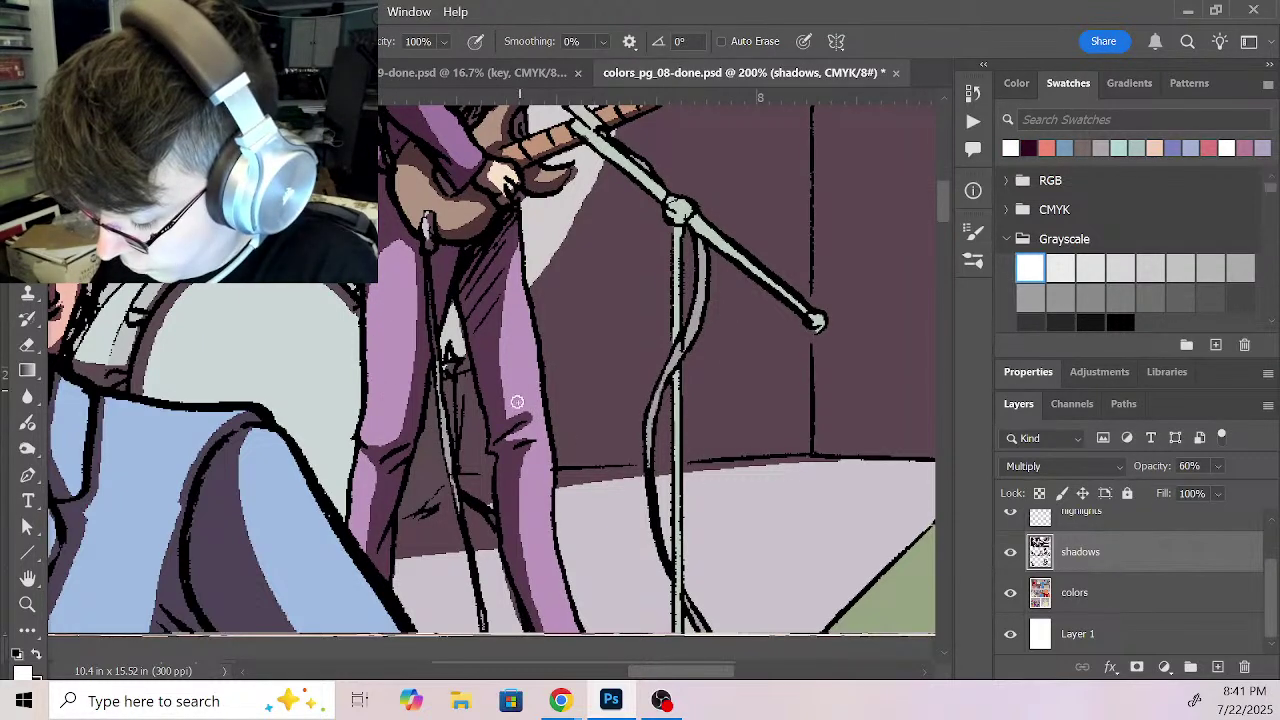
Step: Shade the hanging guitar cable, the effects pedal and floor cord, and the rim of the microphone stand's base
left_click_drag(644, 538, 635, 252)
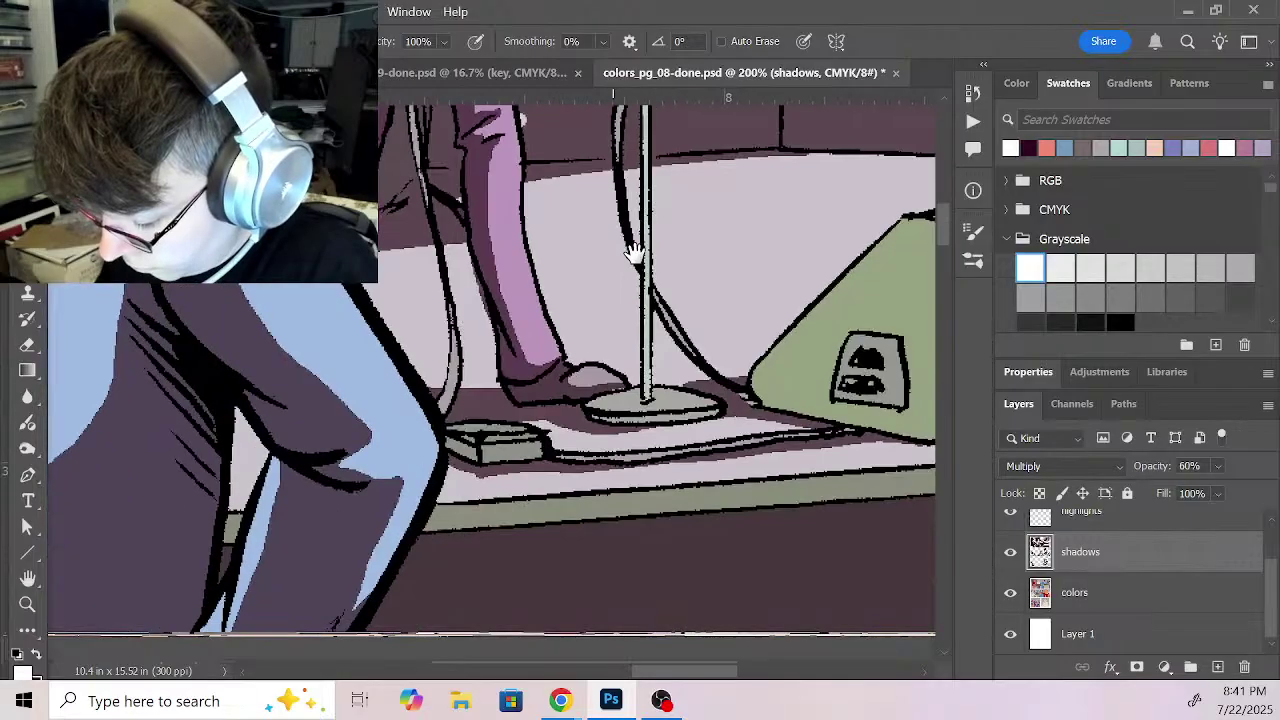
key("x")
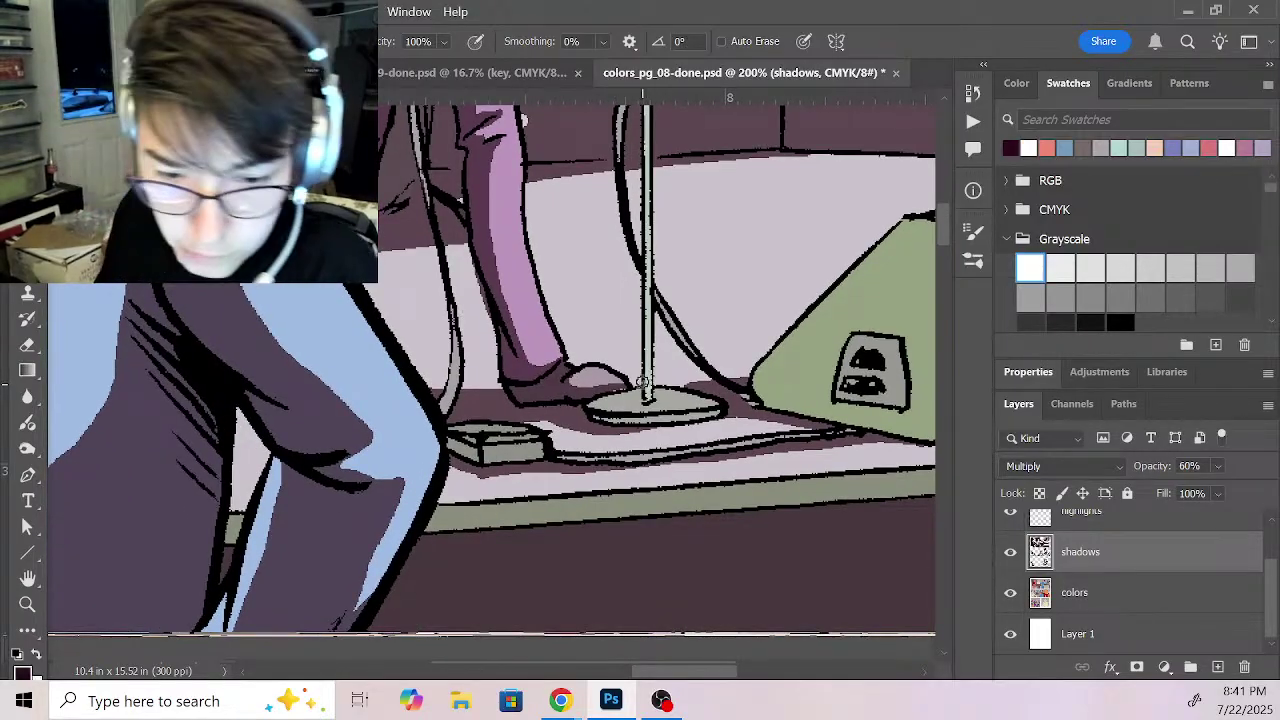
left_click_drag(441, 412, 454, 330)
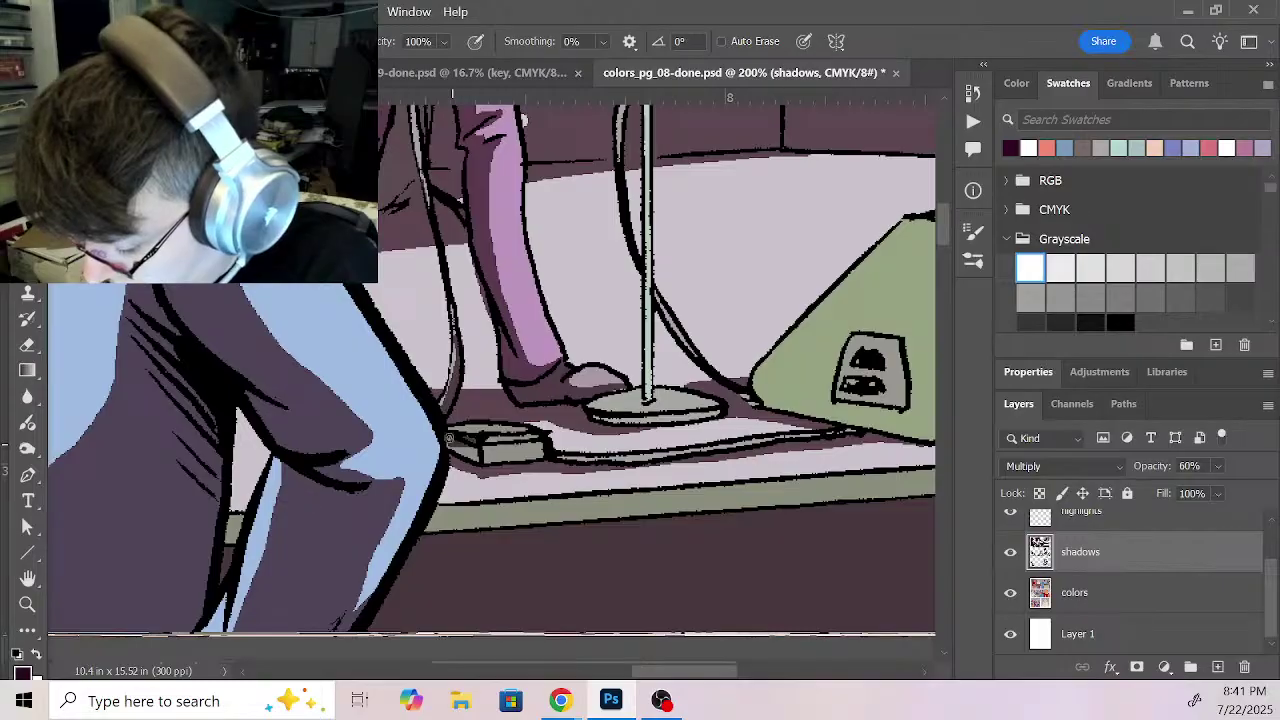
mouse_move(479, 459)
left_mouse_down()
mouse_move(524, 437)
mouse_move(482, 439)
mouse_move(531, 446)
mouse_move(499, 462)
mouse_move(705, 452)
mouse_move(605, 460)
mouse_move(858, 430)
left_mouse_up()
left_click_drag(596, 418, 707, 411)
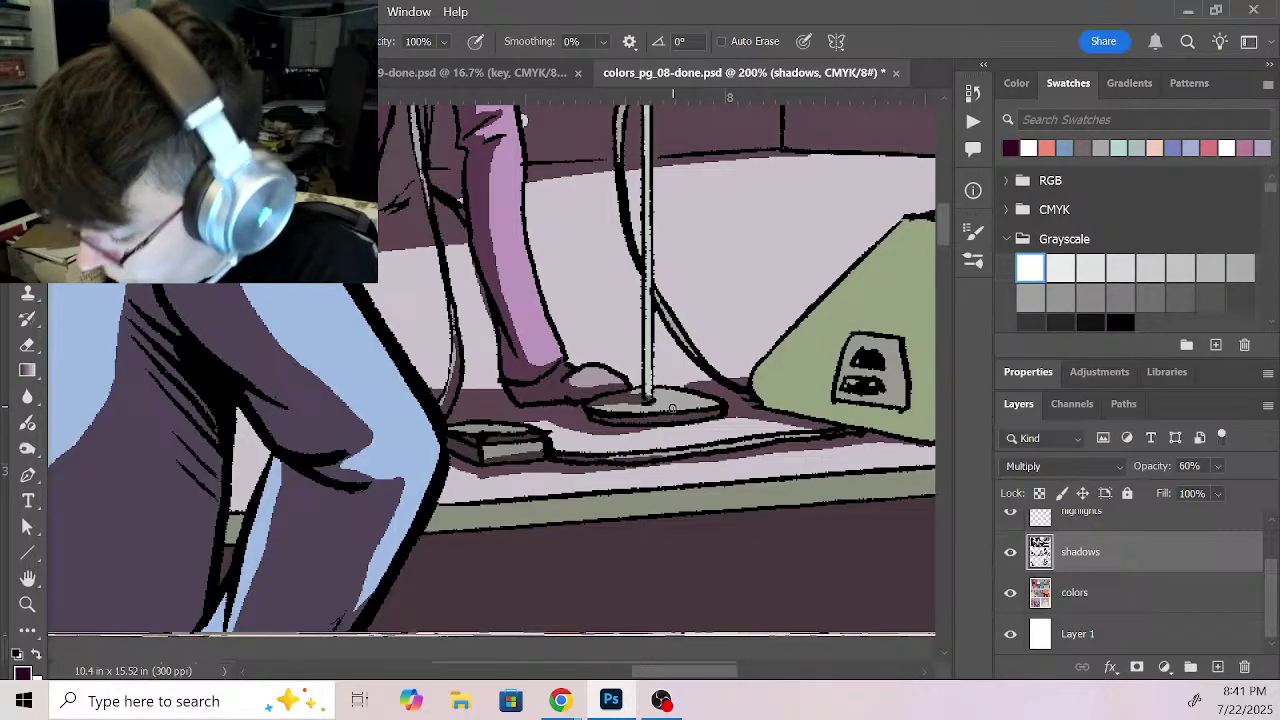
Step: Paint shadow along the microphone stand's pole, looping cable and boom arm, and tidy the shadow on the round joint
left_click_drag(686, 237, 683, 506)
left_click_drag(645, 311, 613, 438)
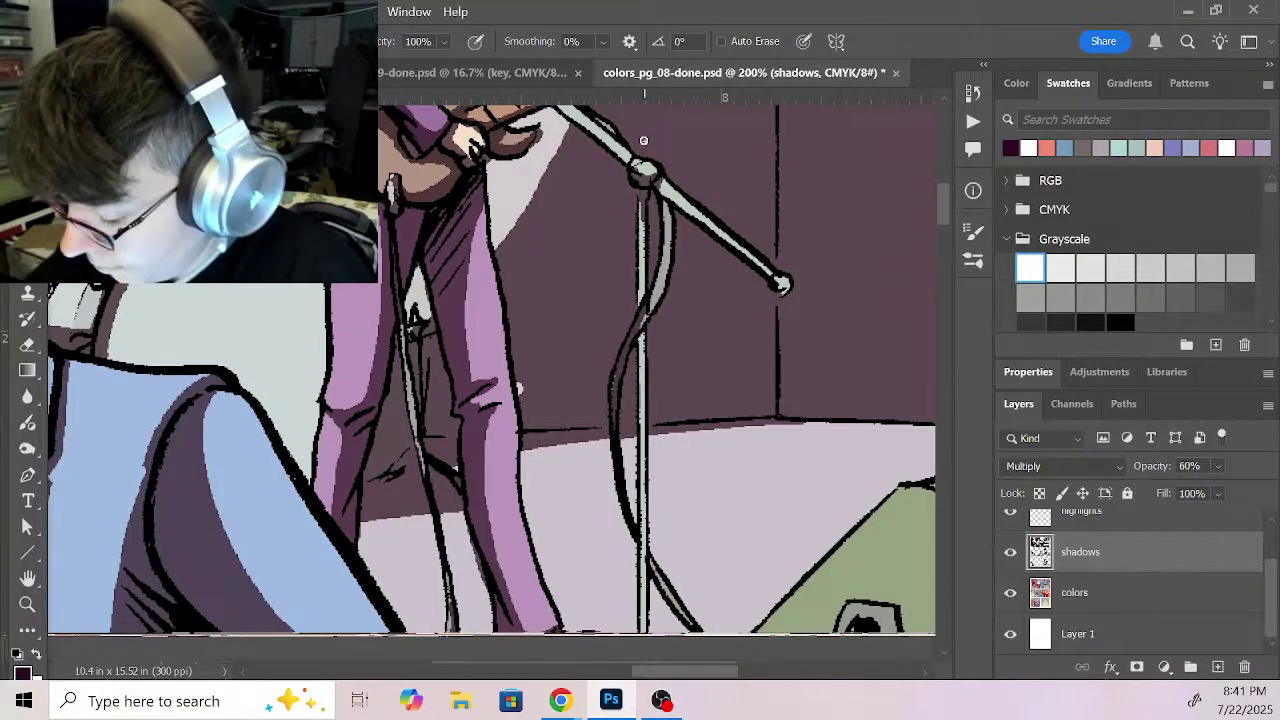
mouse_move(650, 178)
left_mouse_down()
mouse_move(770, 277)
mouse_move(900, 420)
left_mouse_up()
mouse_move(620, 166)
left_mouse_down()
mouse_move(700, 261)
mouse_move(656, 225)
mouse_move(746, 298)
mouse_move(730, 265)
left_mouse_up()
key("x")
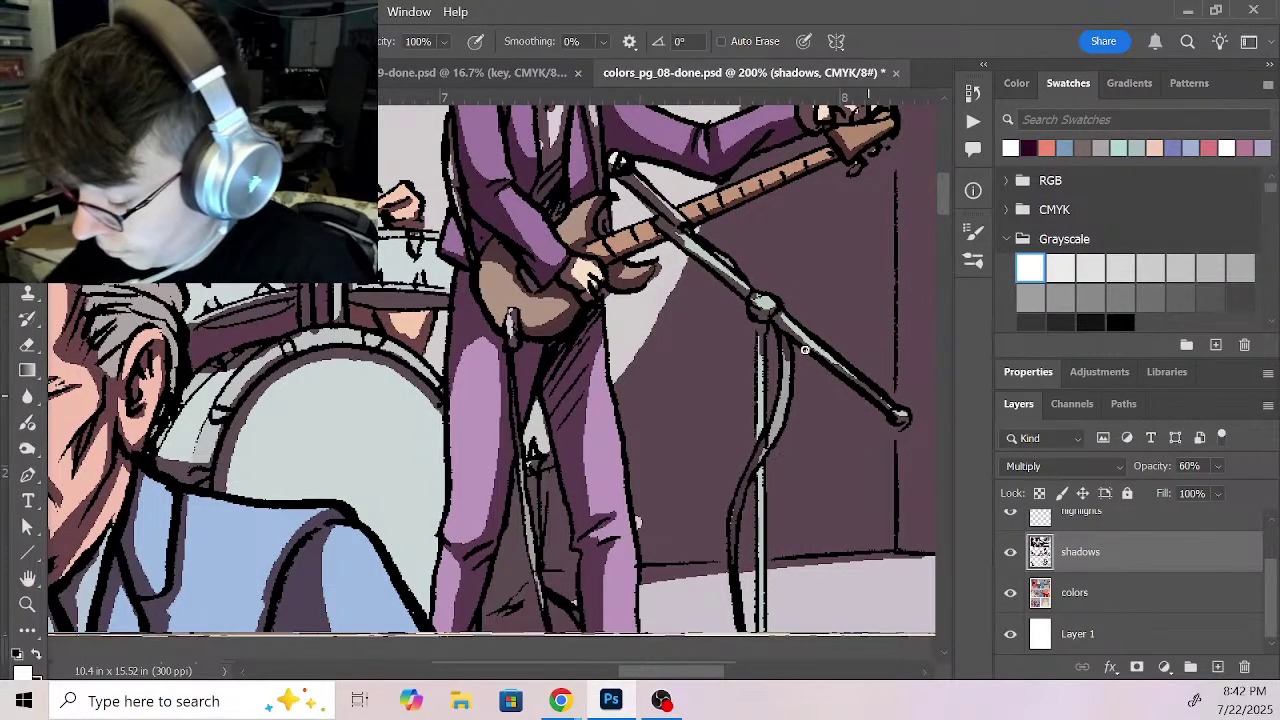
key("x")
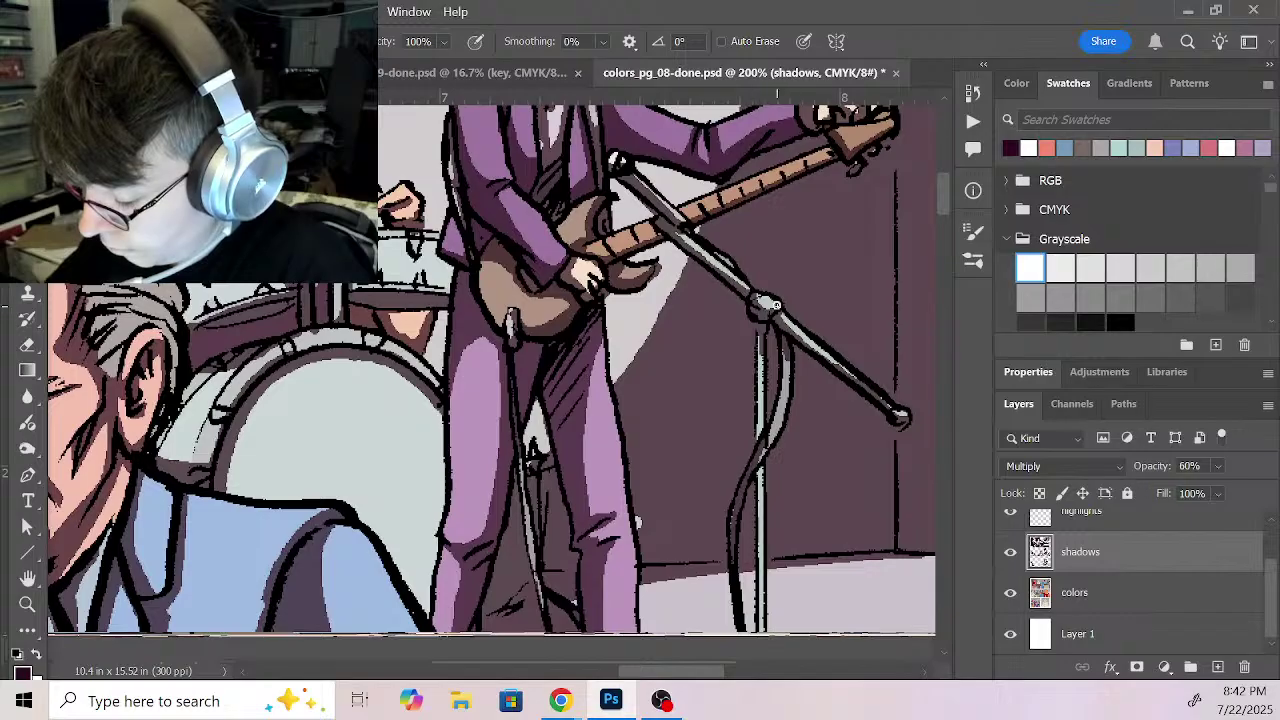
key("x")
left_click_drag(776, 305, 766, 304)
Step: Fill the green floor monitor's triangular side with shadow, darken its front face's edges, and shade the box behind it
left_click_drag(898, 442, 660, 374)
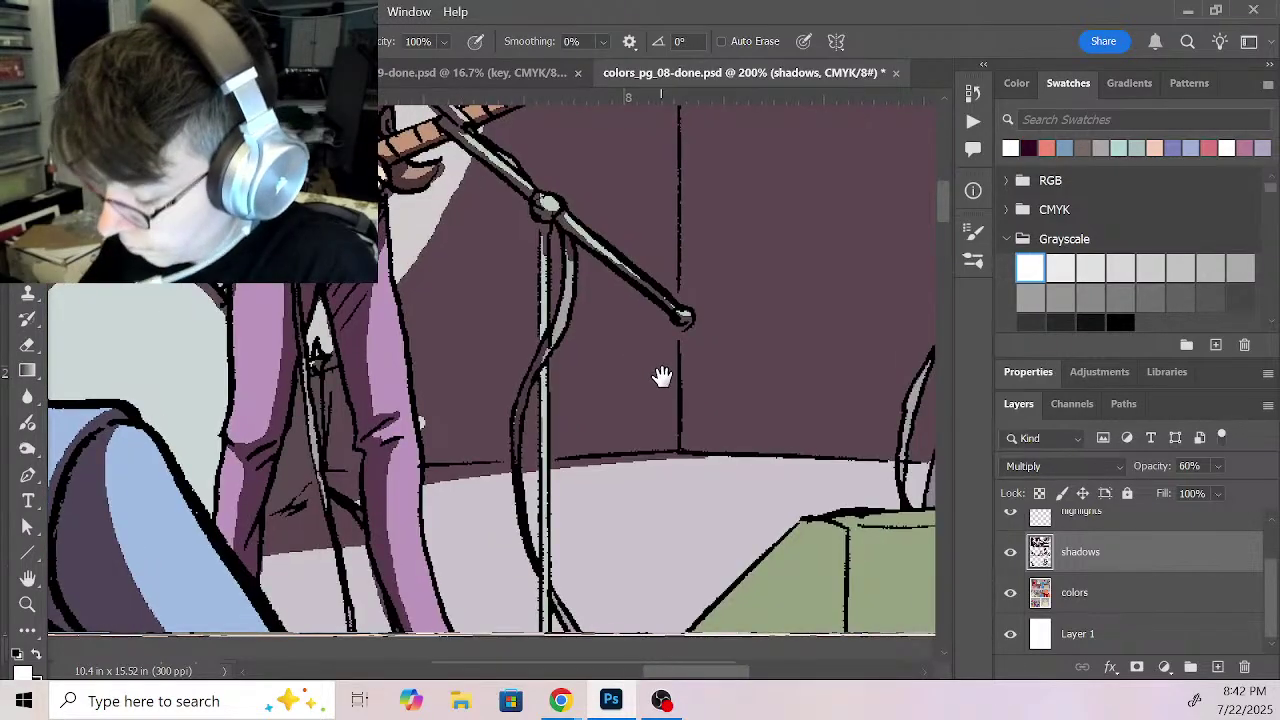
left_click_drag(574, 291, 714, 503)
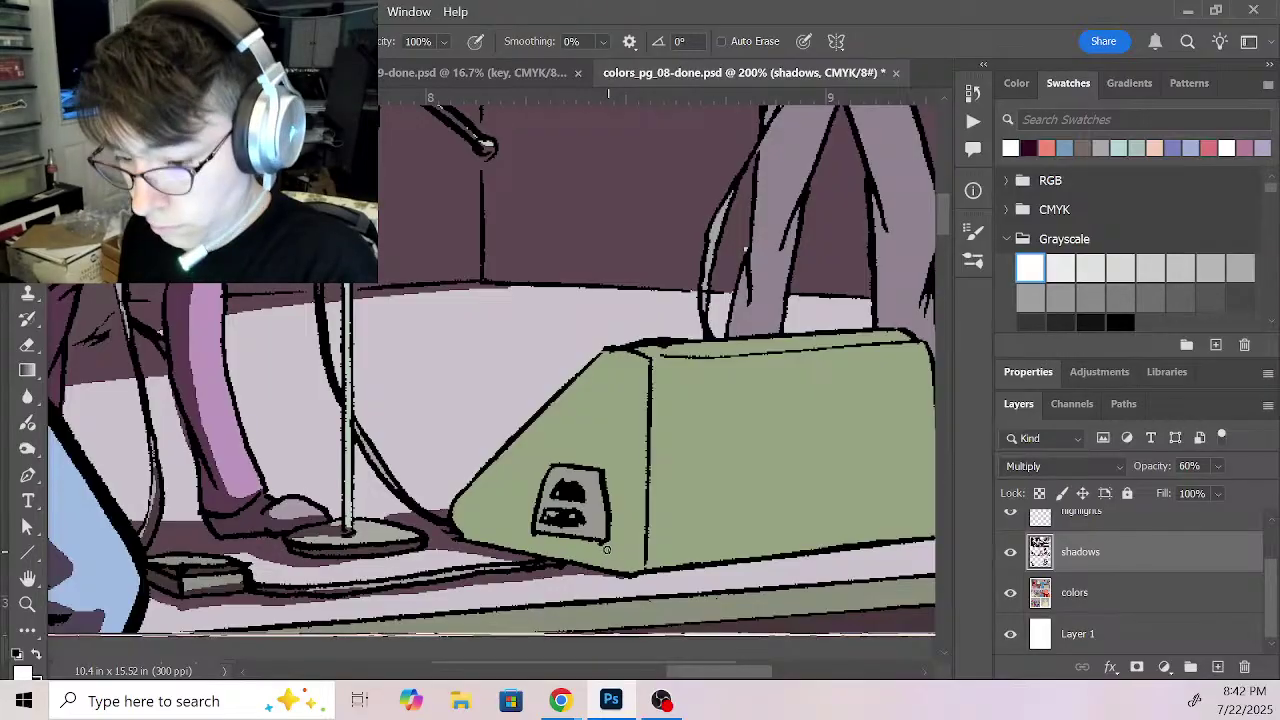
key("x")
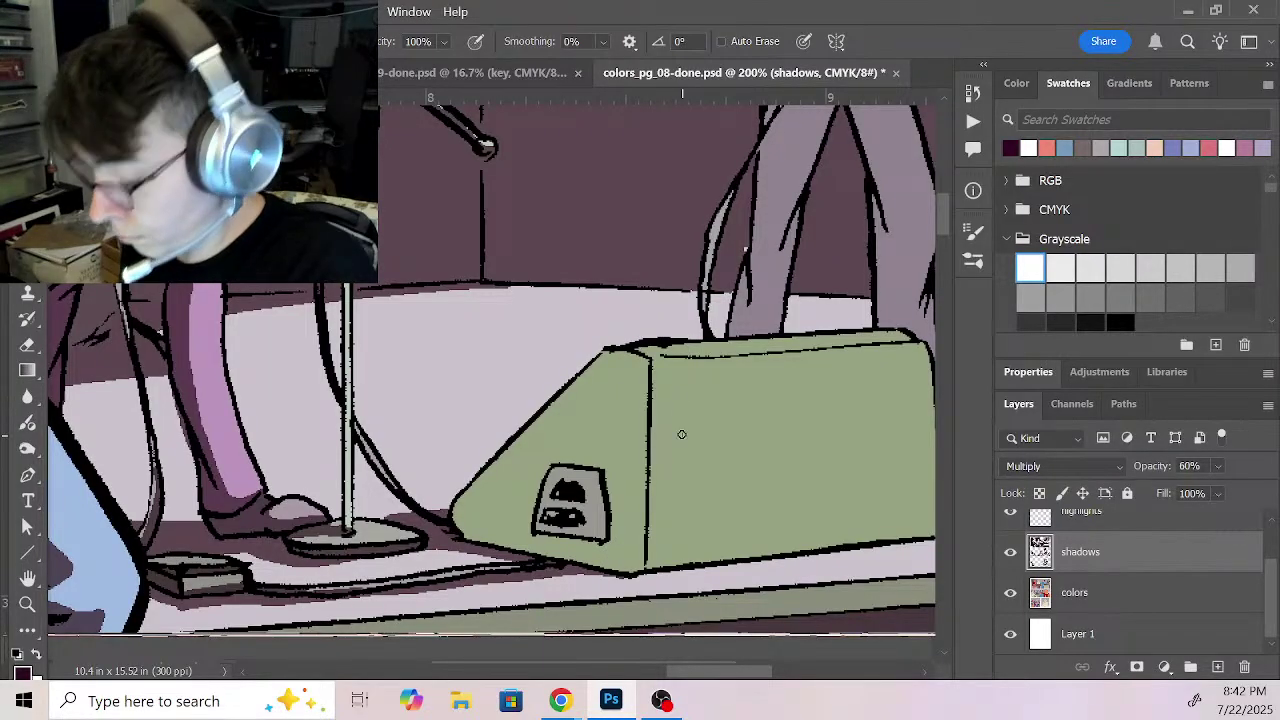
mouse_move(625, 384)
left_mouse_down()
mouse_move(628, 378)
mouse_move(637, 558)
mouse_move(594, 378)
mouse_move(465, 508)
mouse_move(478, 529)
mouse_move(542, 440)
mouse_move(494, 521)
mouse_move(503, 537)
mouse_move(625, 549)
mouse_move(625, 566)
mouse_move(632, 549)
mouse_move(607, 551)
mouse_move(596, 483)
mouse_move(576, 468)
mouse_move(548, 475)
mouse_move(516, 523)
mouse_move(553, 474)
mouse_move(620, 480)
left_mouse_up()
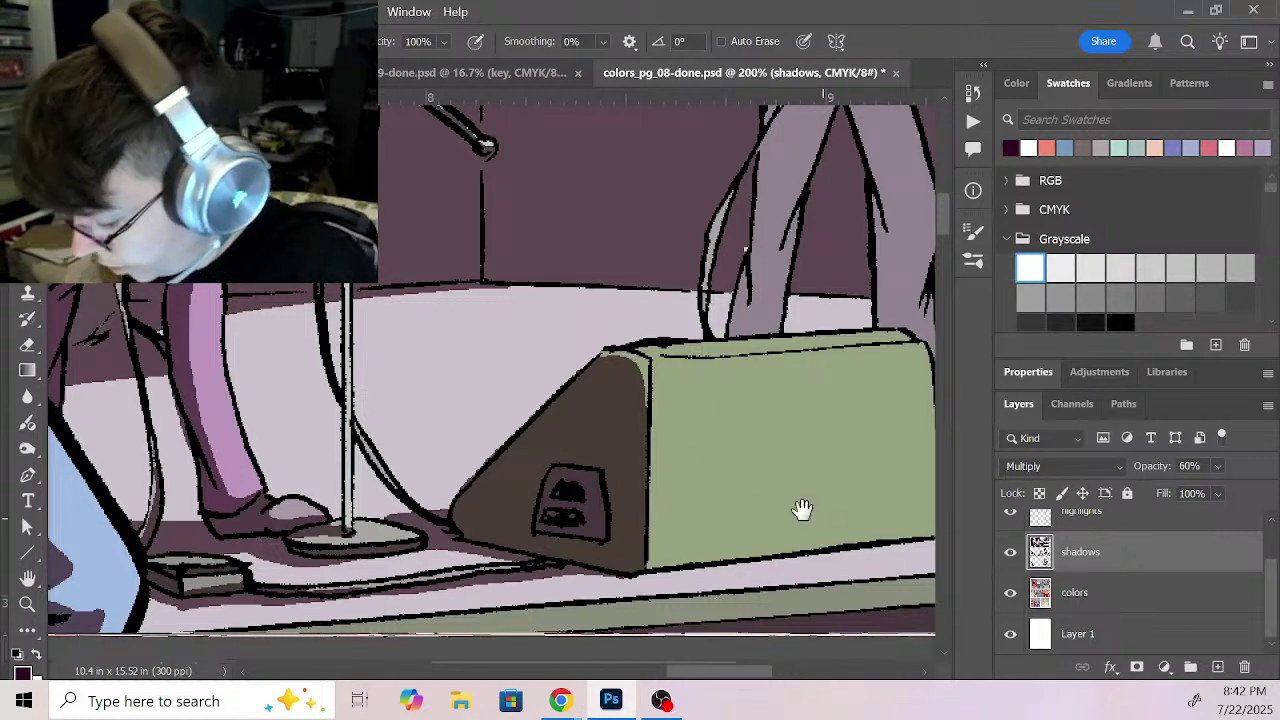
left_click_drag(837, 517, 614, 514)
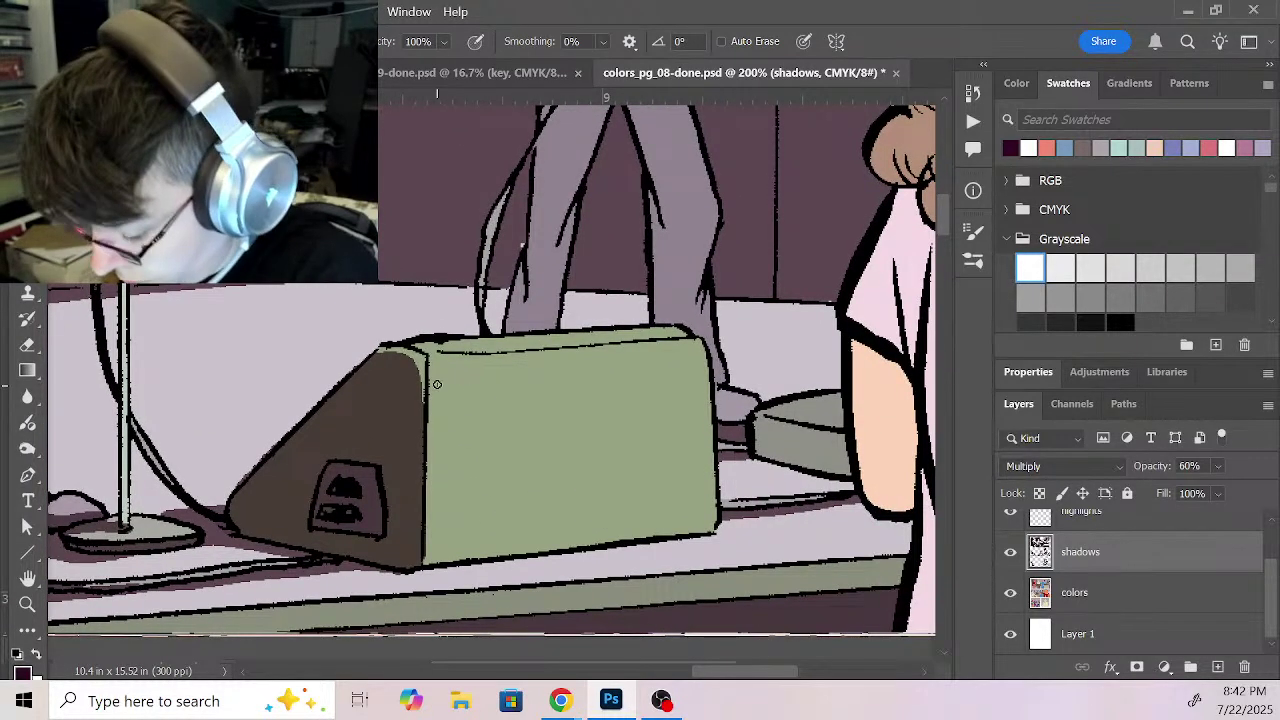
left_click_drag(430, 358, 447, 548)
mouse_move(427, 475)
left_mouse_down()
mouse_move(427, 562)
mouse_move(492, 549)
mouse_move(439, 528)
mouse_move(514, 548)
mouse_move(617, 536)
mouse_move(491, 553)
mouse_move(691, 527)
left_mouse_up()
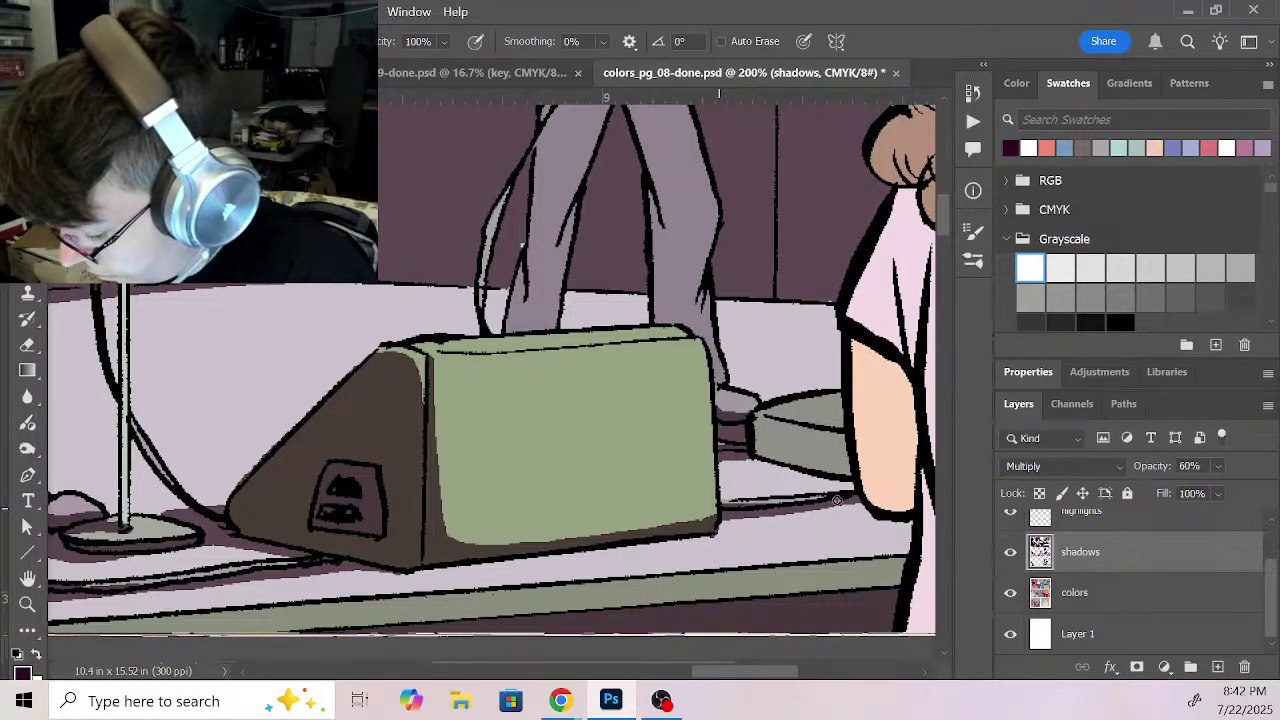
mouse_move(761, 425)
left_mouse_down()
mouse_move(842, 452)
mouse_move(760, 449)
mouse_move(792, 444)
mouse_move(765, 456)
mouse_move(822, 462)
mouse_move(786, 451)
left_mouse_up()
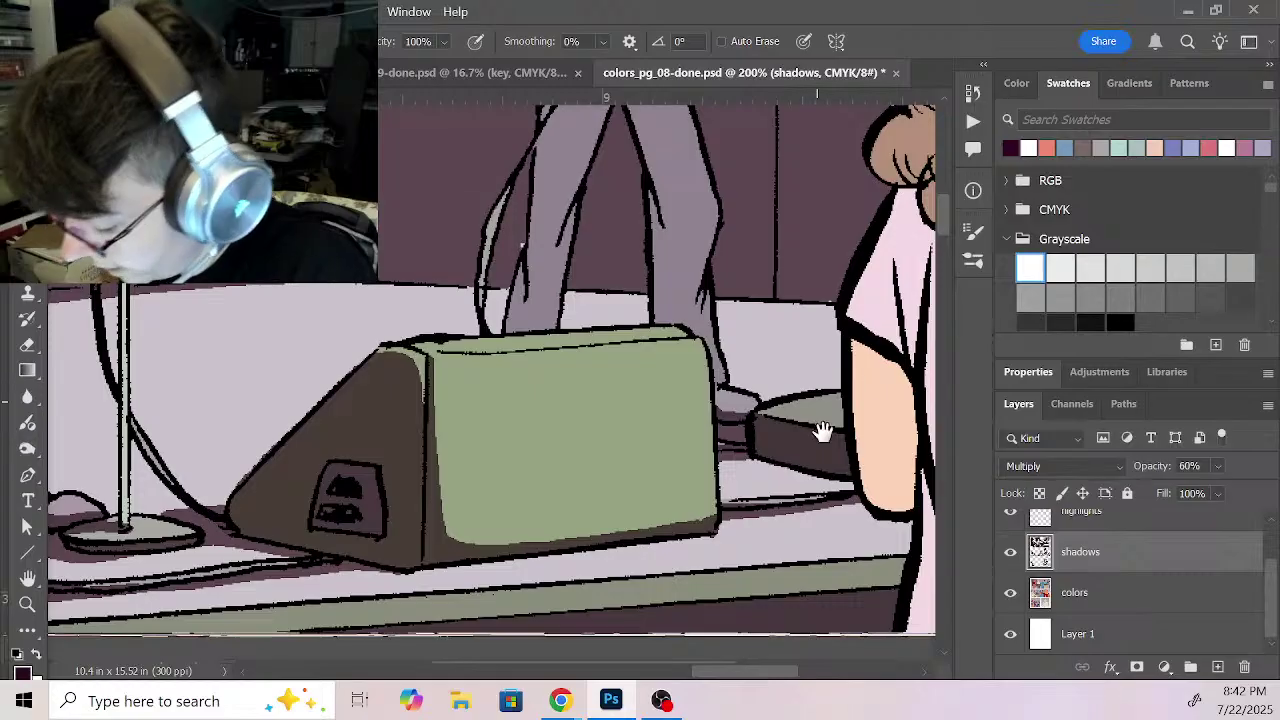
Step: Shade the singing bassist's face, neck and long grey hair
left_click_drag(814, 366, 837, 534)
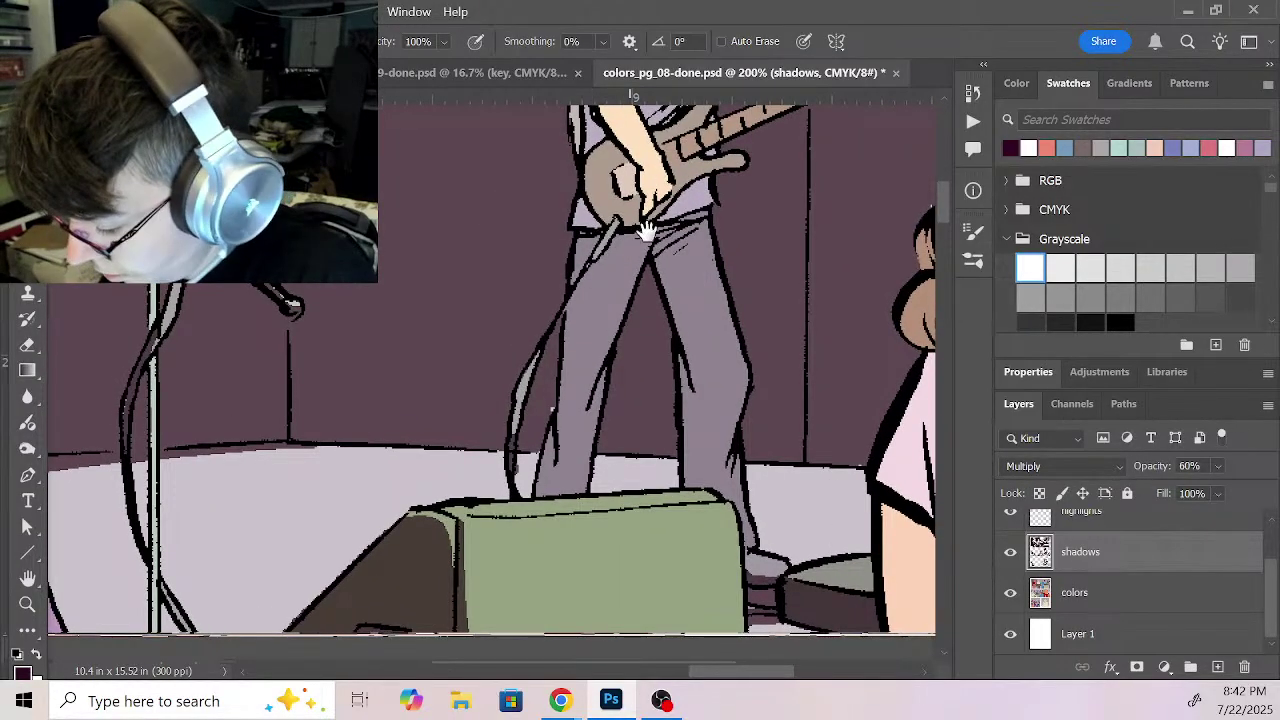
left_click_drag(630, 230, 616, 449)
left_click_drag(628, 200, 629, 272)
mouse_move(632, 196)
left_mouse_down()
mouse_move(608, 188)
mouse_move(585, 290)
left_mouse_up()
left_click_drag(580, 220, 594, 301)
left_click_drag(599, 199, 580, 226)
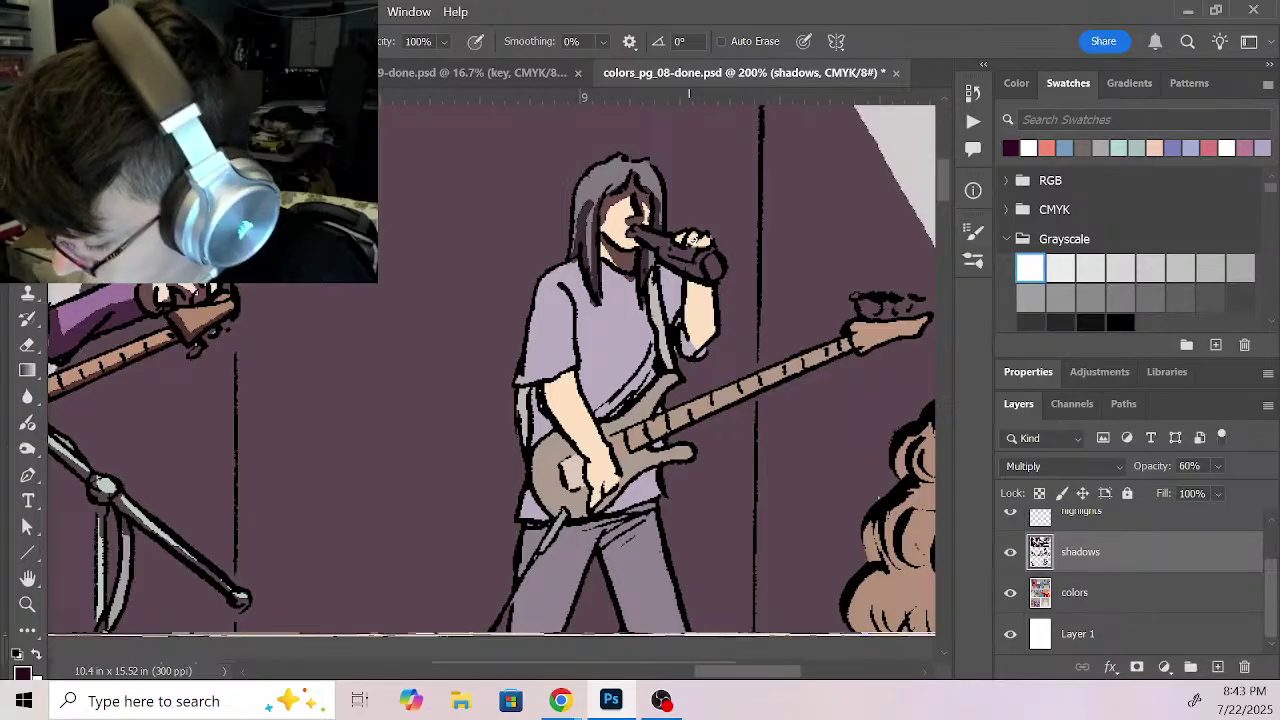
Step: Shade the bassist's raised arm and sleeve, and clear excess shadow from the handheld microphone
mouse_move(702, 274)
left_mouse_down()
mouse_move(687, 322)
mouse_move(712, 343)
left_mouse_up()
key("x")
mouse_move(640, 230)
left_mouse_down()
mouse_move(703, 251)
mouse_move(716, 273)
left_mouse_up()
key("x")
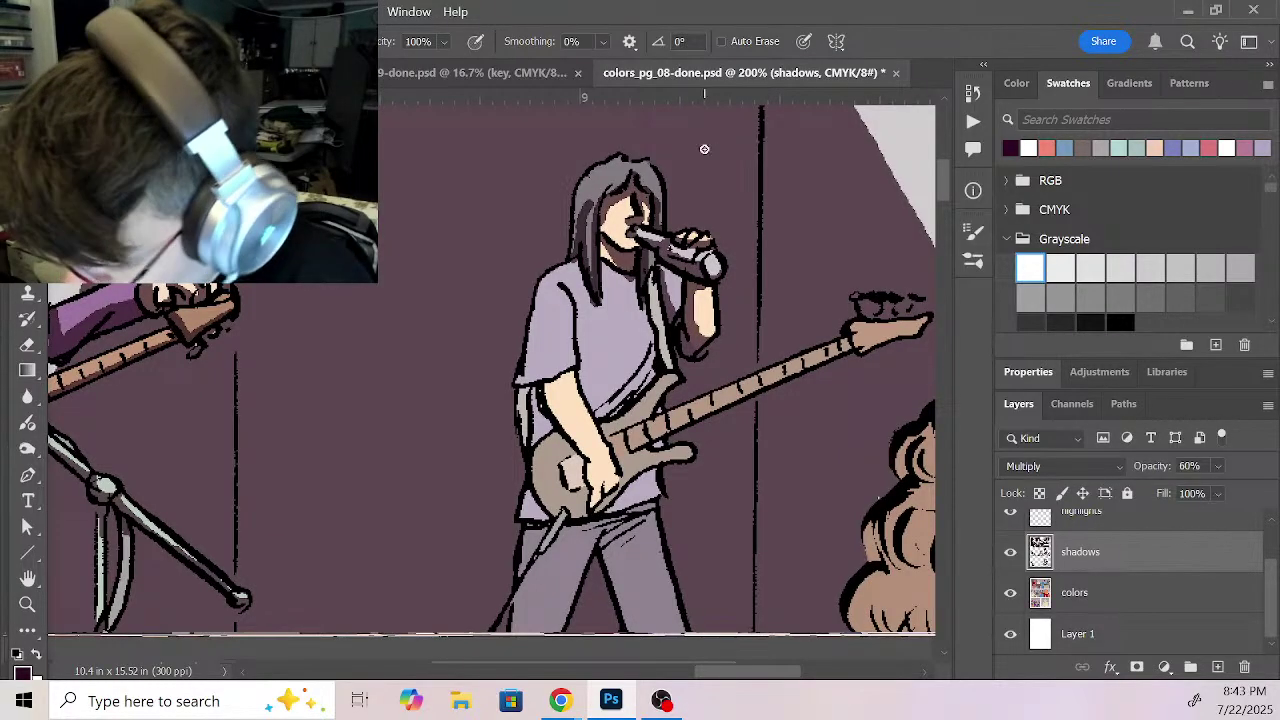
Step: Shade the bassist's shirt, playing arm and hips, plus the lower edges of the bass guitar's body, neck and headstock
left_click_drag(522, 390, 546, 426)
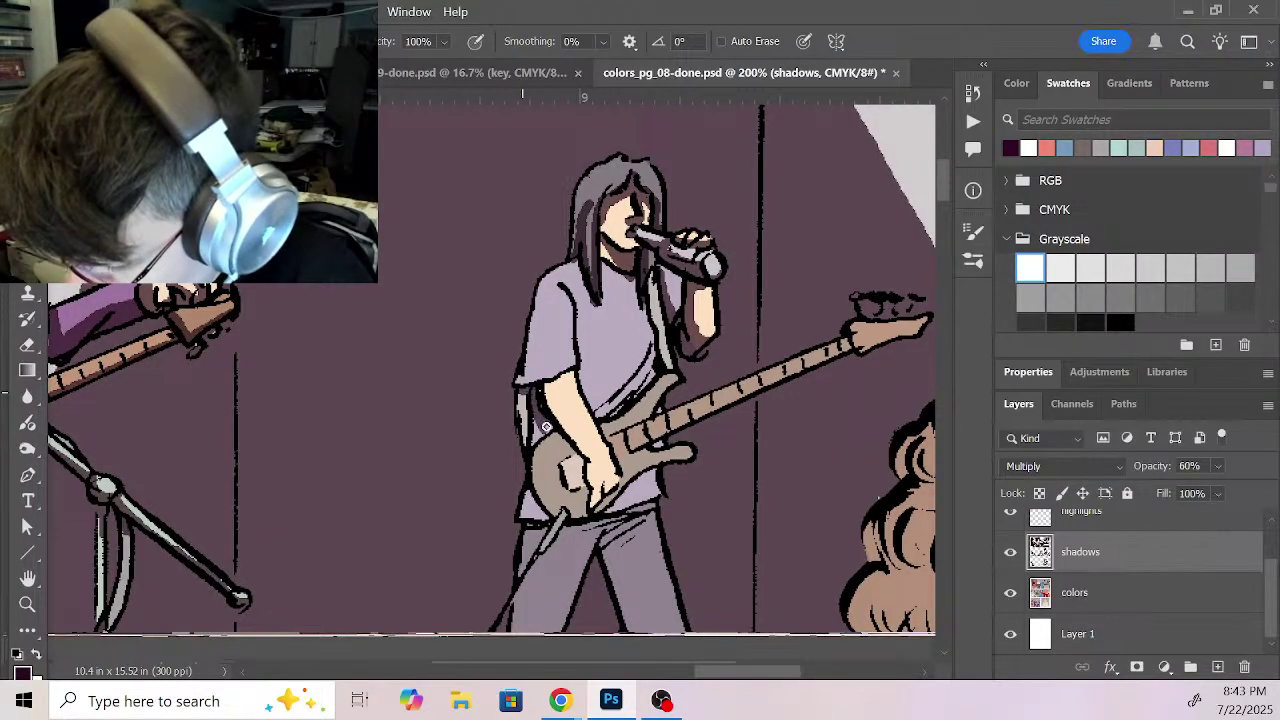
mouse_move(519, 382)
left_mouse_down()
mouse_move(562, 390)
mouse_move(548, 396)
mouse_move(576, 362)
mouse_move(593, 394)
left_mouse_up()
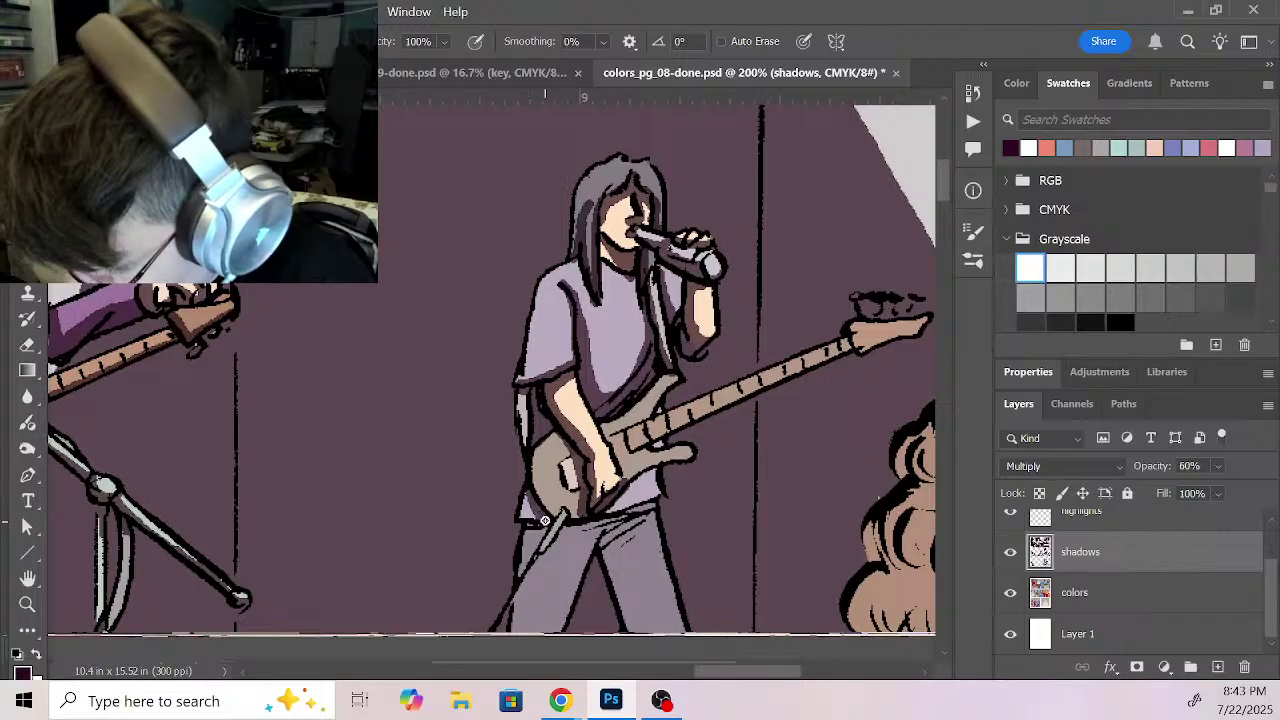
mouse_move(556, 536)
left_mouse_down()
mouse_move(632, 516)
mouse_move(604, 556)
mouse_move(645, 512)
left_mouse_up()
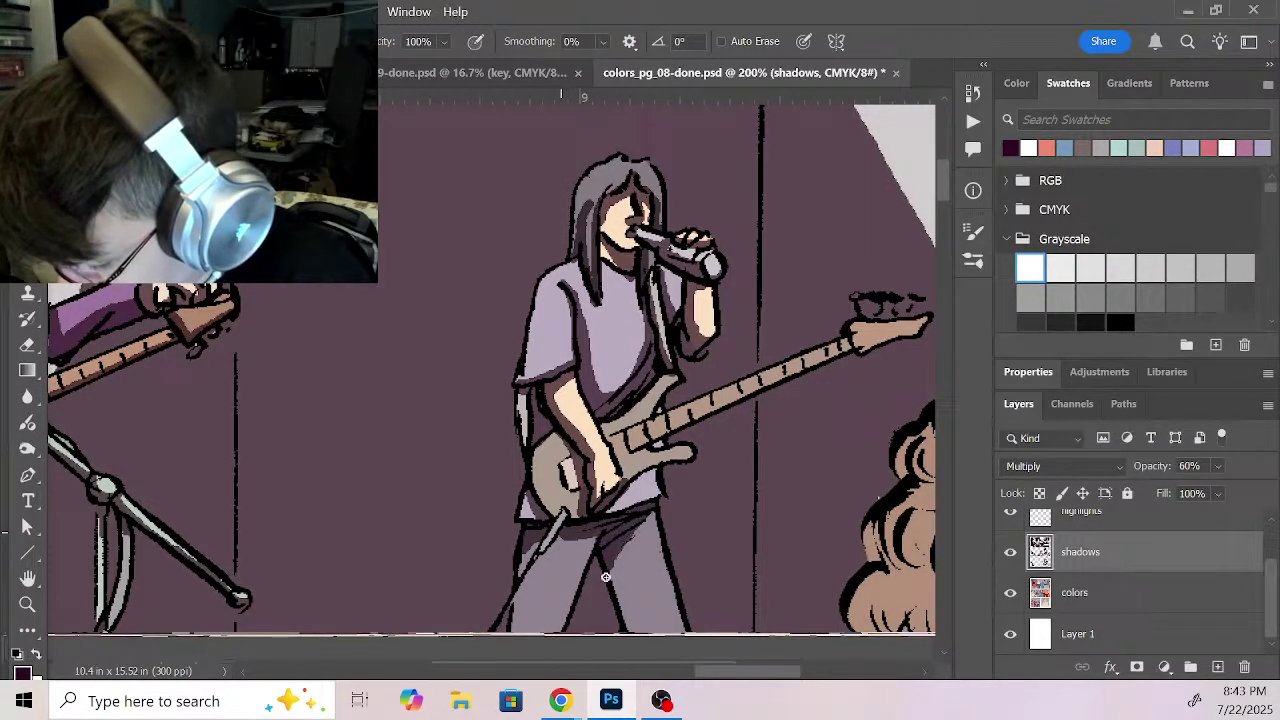
mouse_move(668, 463)
left_mouse_down()
mouse_move(604, 516)
mouse_move(666, 464)
mouse_move(675, 434)
mouse_move(730, 404)
left_mouse_up()
mouse_move(827, 361)
left_mouse_down()
mouse_move(854, 345)
mouse_move(847, 330)
mouse_move(867, 347)
mouse_move(913, 330)
left_mouse_up()
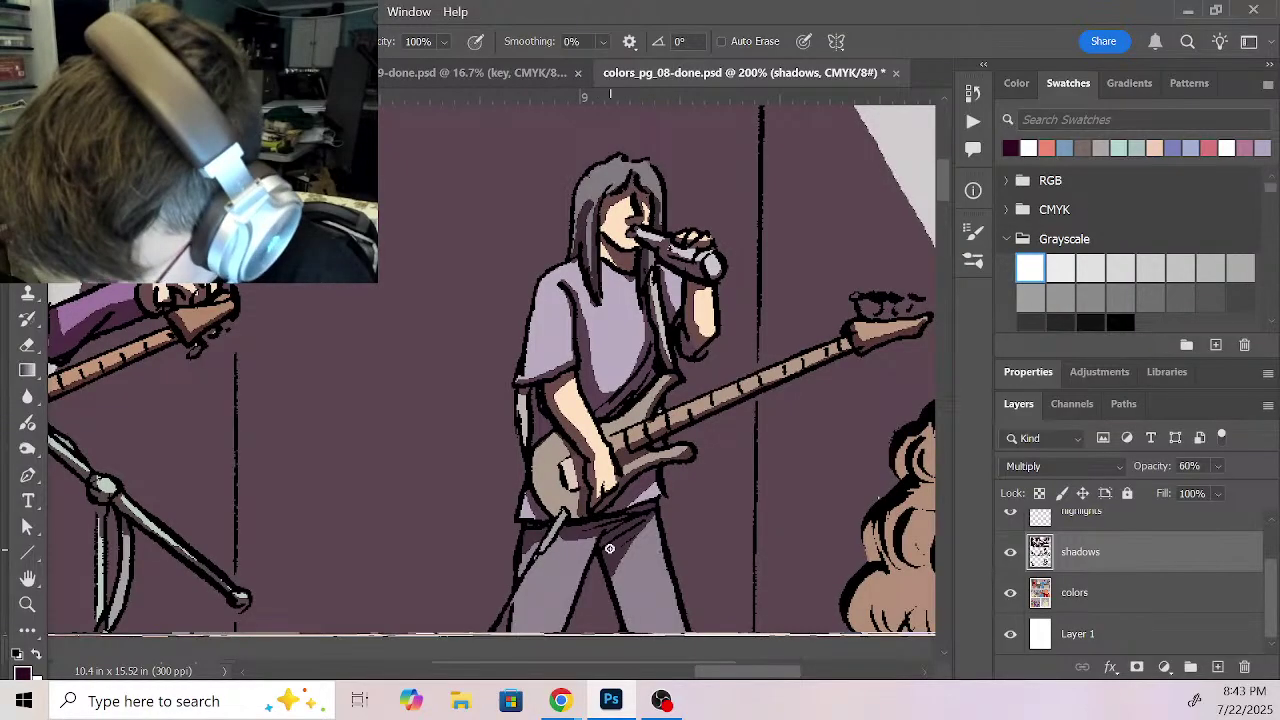
Step: Paint shadow down the inner side and below the knee of the bassist's right-hand trouser leg, trimming its edge
left_click_drag(743, 575, 757, 370)
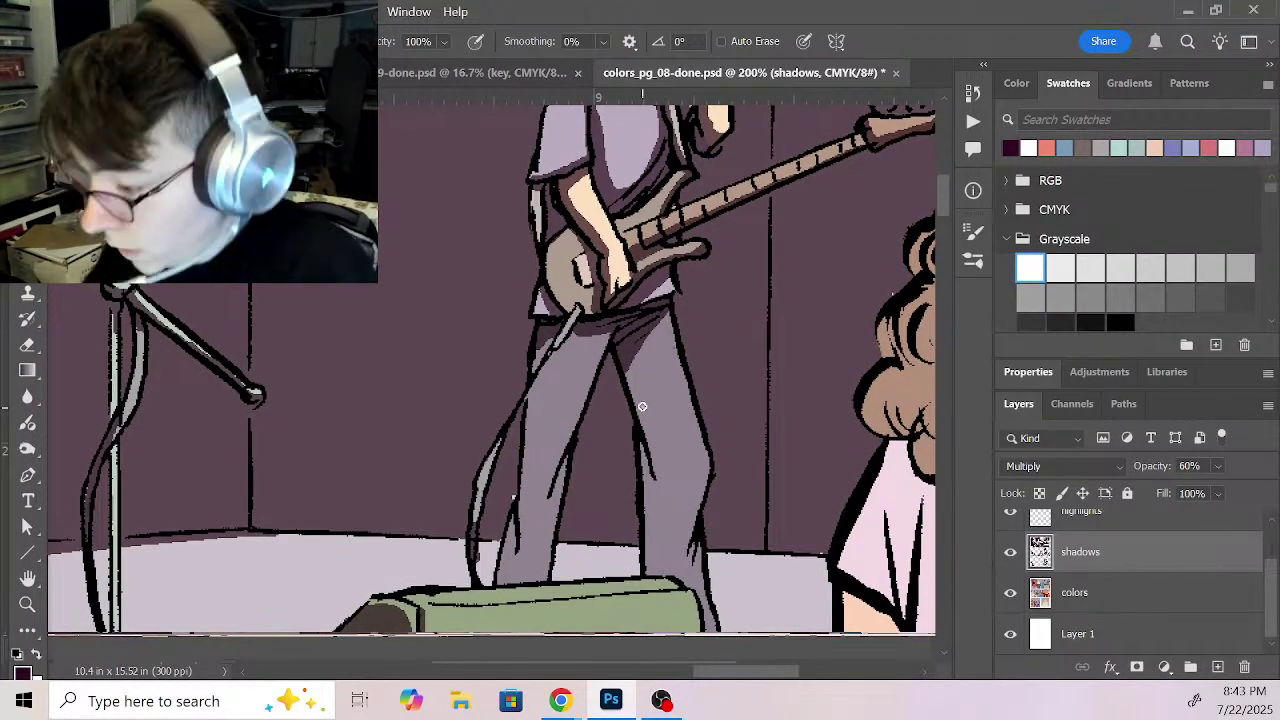
mouse_move(637, 341)
left_mouse_down()
mouse_move(660, 465)
mouse_move(628, 395)
mouse_move(676, 523)
mouse_move(654, 461)
mouse_move(704, 490)
mouse_move(688, 519)
mouse_move(706, 488)
mouse_move(659, 471)
mouse_move(709, 467)
mouse_move(752, 529)
mouse_move(736, 361)
left_mouse_up()
mouse_move(631, 309)
left_mouse_down()
mouse_move(630, 418)
mouse_move(645, 359)
mouse_move(645, 409)
mouse_move(665, 363)
mouse_move(660, 429)
mouse_move(651, 417)
mouse_move(672, 370)
mouse_move(670, 431)
left_mouse_up()
key("x")
left_click(696, 304)
left_click(692, 388)
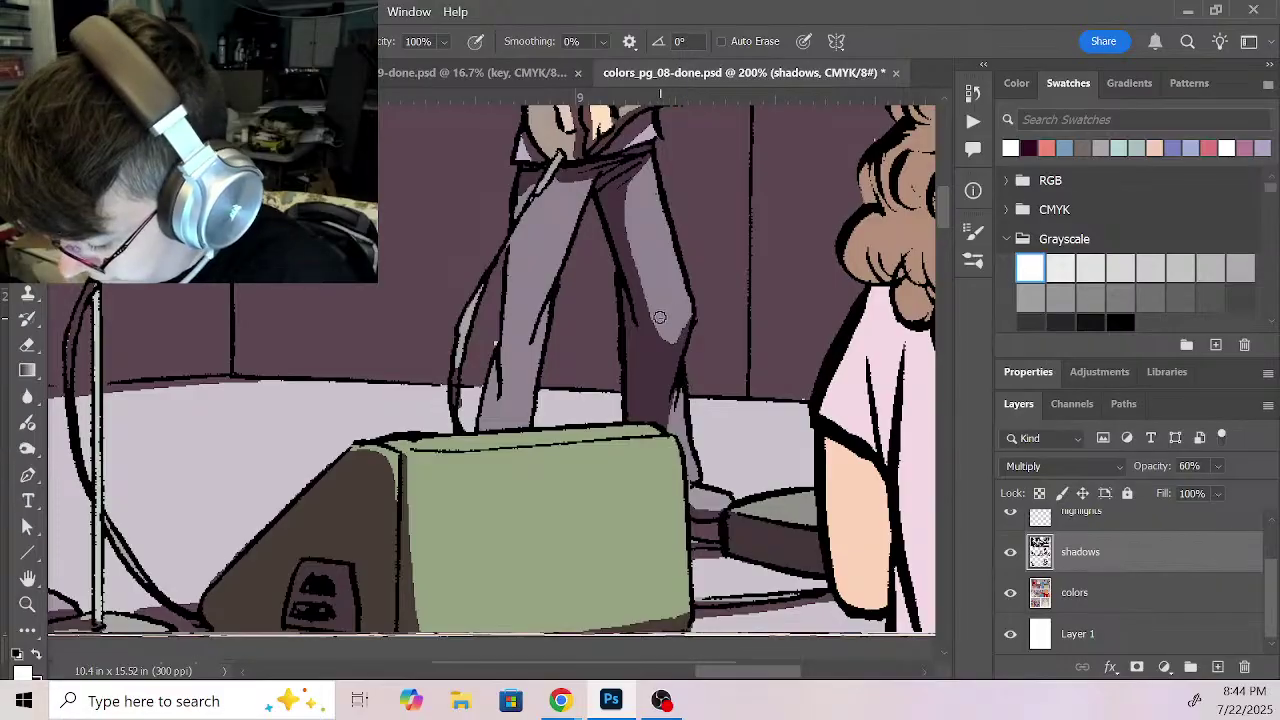
key("x")
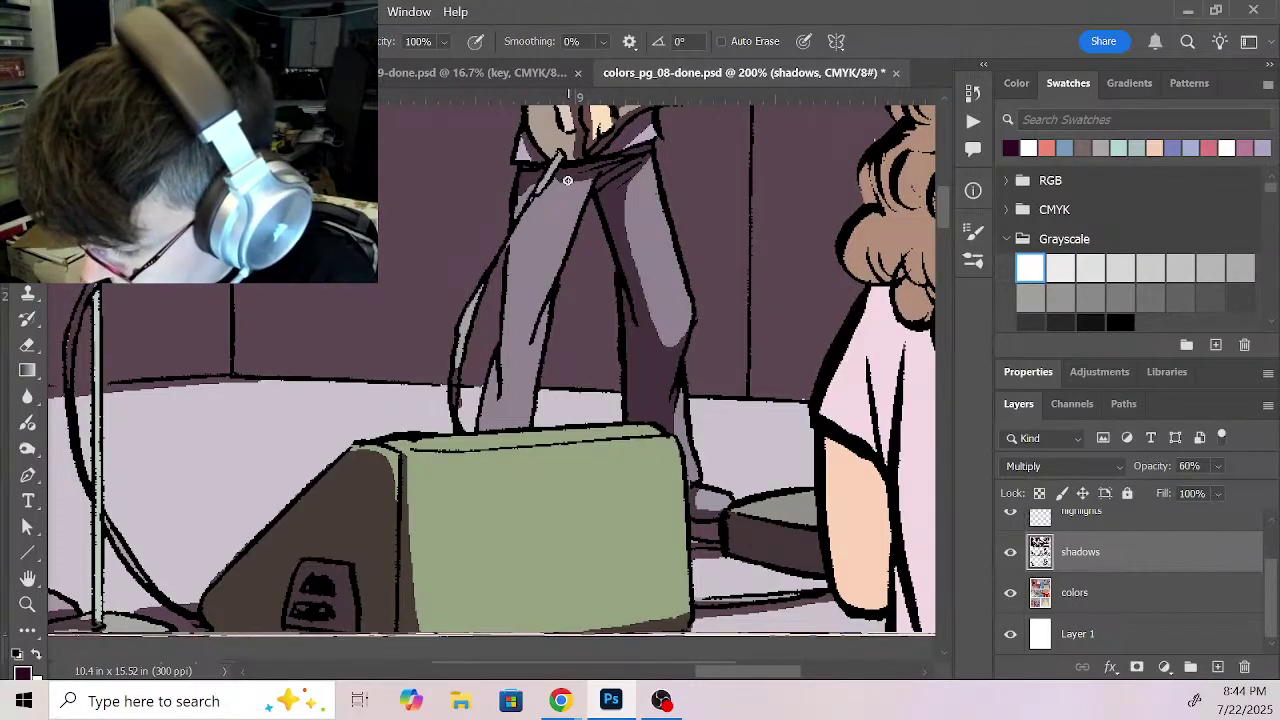
Step: Shade the bassist's left-hand trouser leg beside the cable, along the inner thigh and around the lower-leg folds
left_click_drag(573, 174, 504, 253)
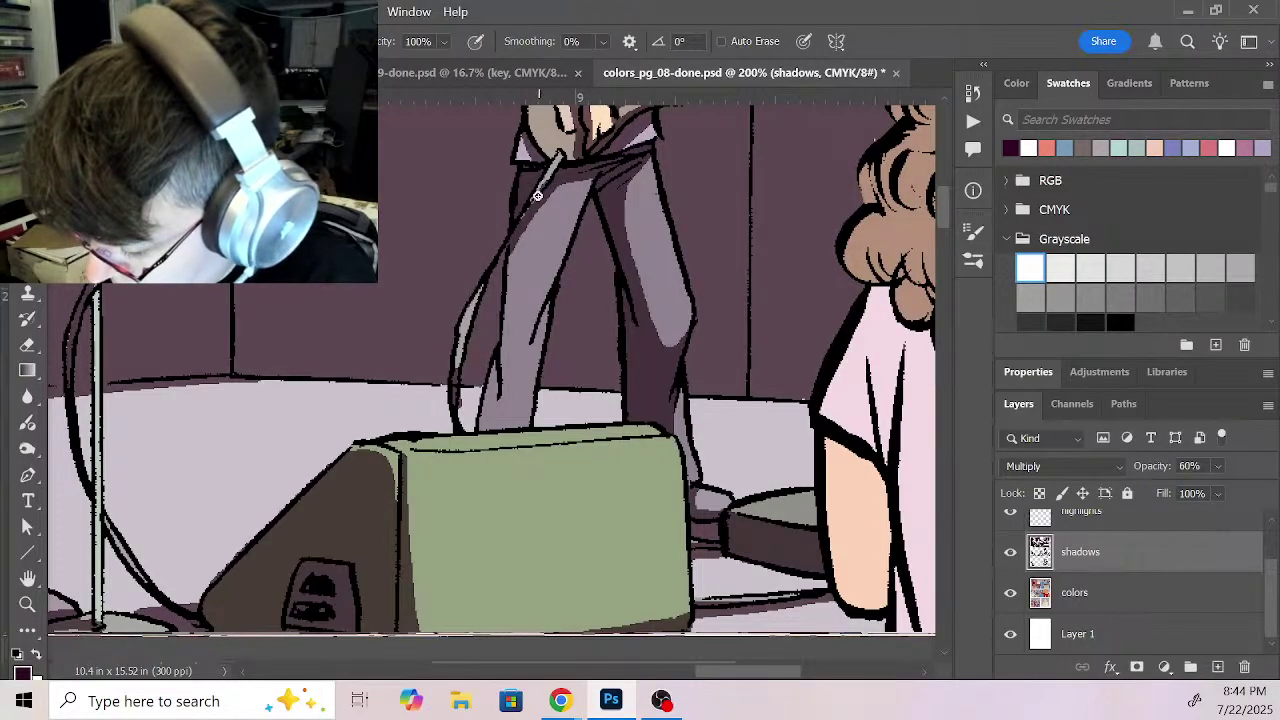
mouse_move(573, 213)
left_mouse_down()
mouse_move(545, 295)
mouse_move(502, 354)
mouse_move(540, 318)
left_mouse_up()
mouse_move(504, 368)
left_mouse_down()
mouse_move(545, 317)
mouse_move(514, 416)
mouse_move(536, 350)
mouse_move(531, 390)
left_mouse_up()
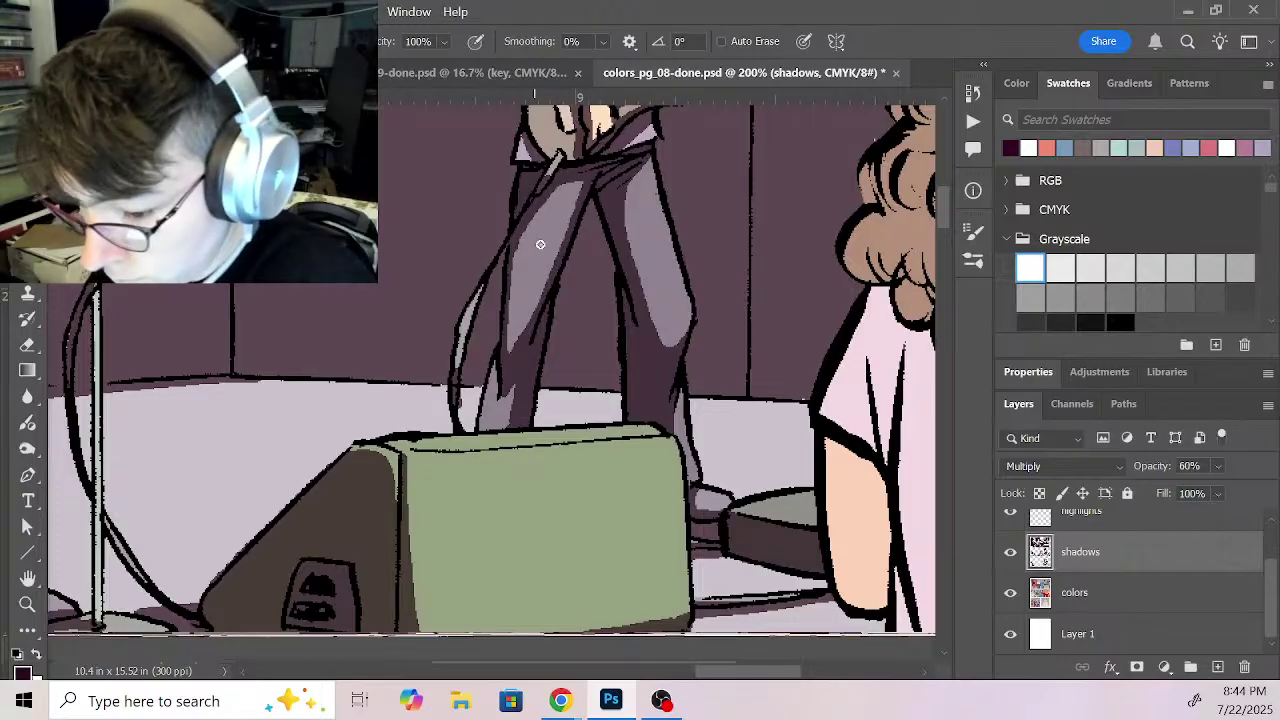
key("x")
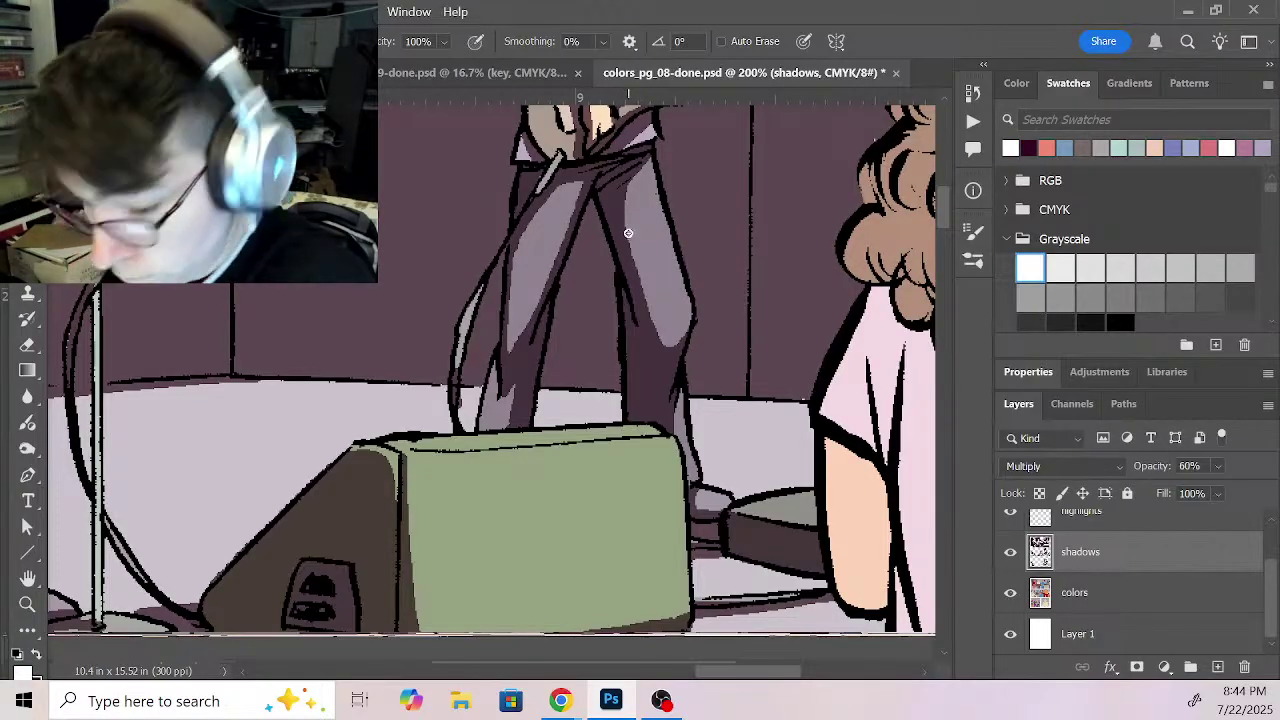
Step: Select the curly-haired woman at the panel's outer edge using the colors layer and activate the shadows layer for painting
key("z")
left_click(630, 330, "alt")
left_click(783, 432, "alt")
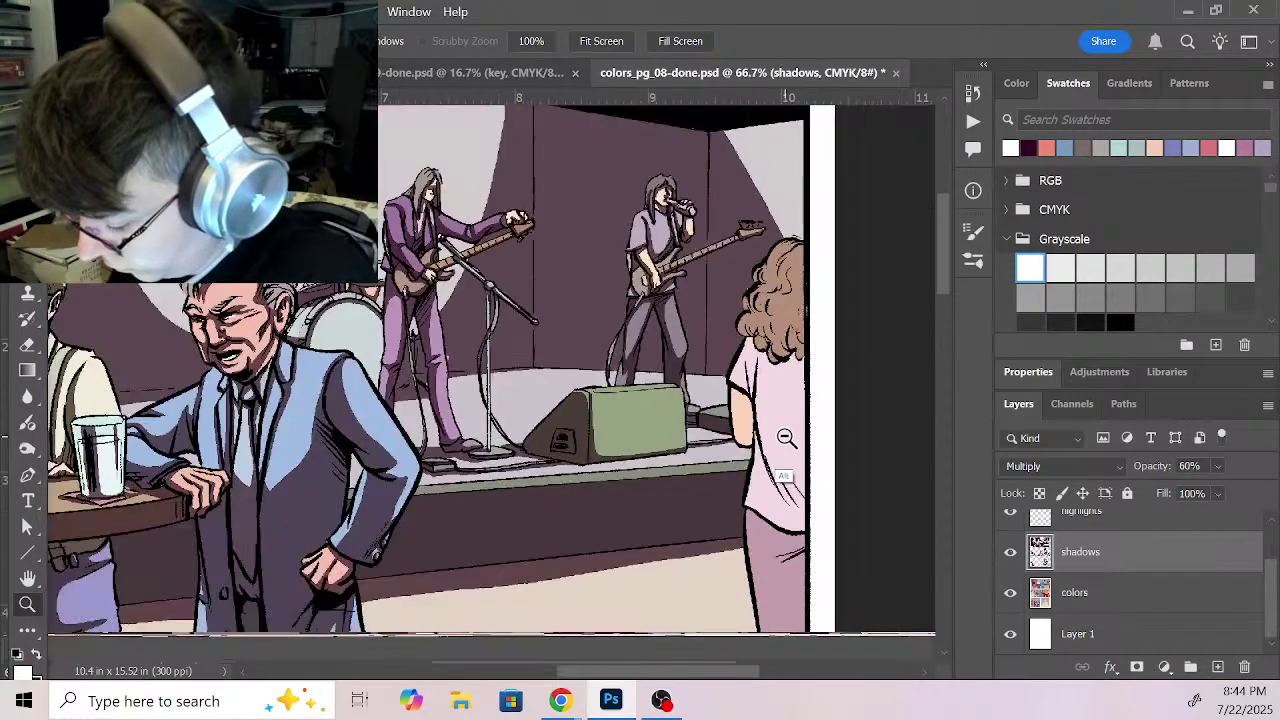
left_click_drag(783, 432, 591, 406)
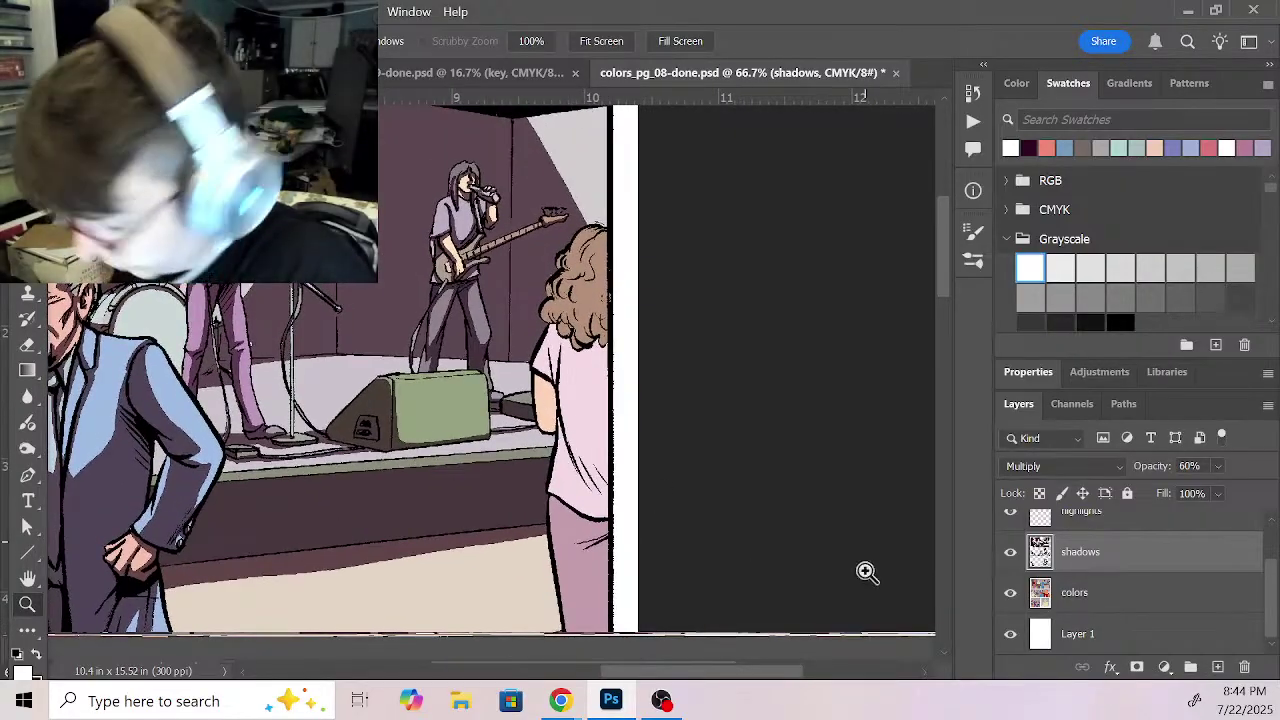
left_click(1110, 595)
key("w")
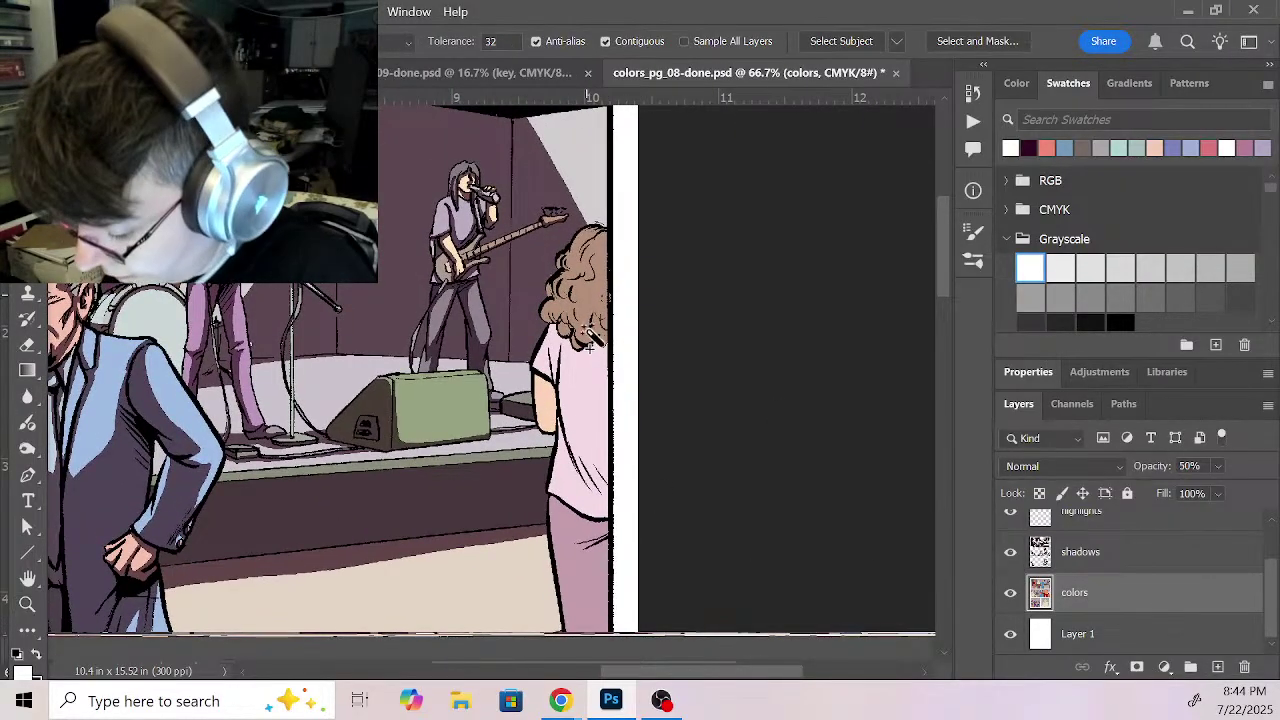
left_click_drag(629, 551, 613, 354)
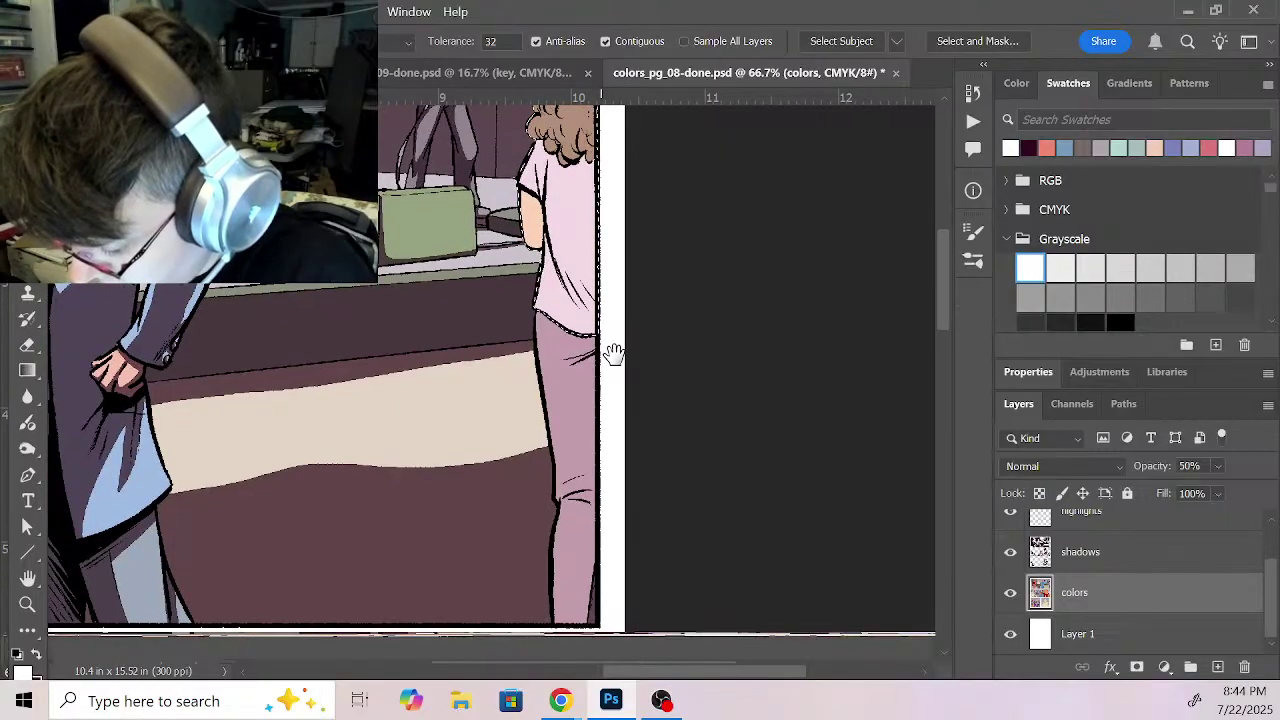
mouse_move(642, 450)
left_mouse_down()
mouse_move(639, 336)
mouse_move(643, 429)
left_mouse_up()
left_click(1134, 551)
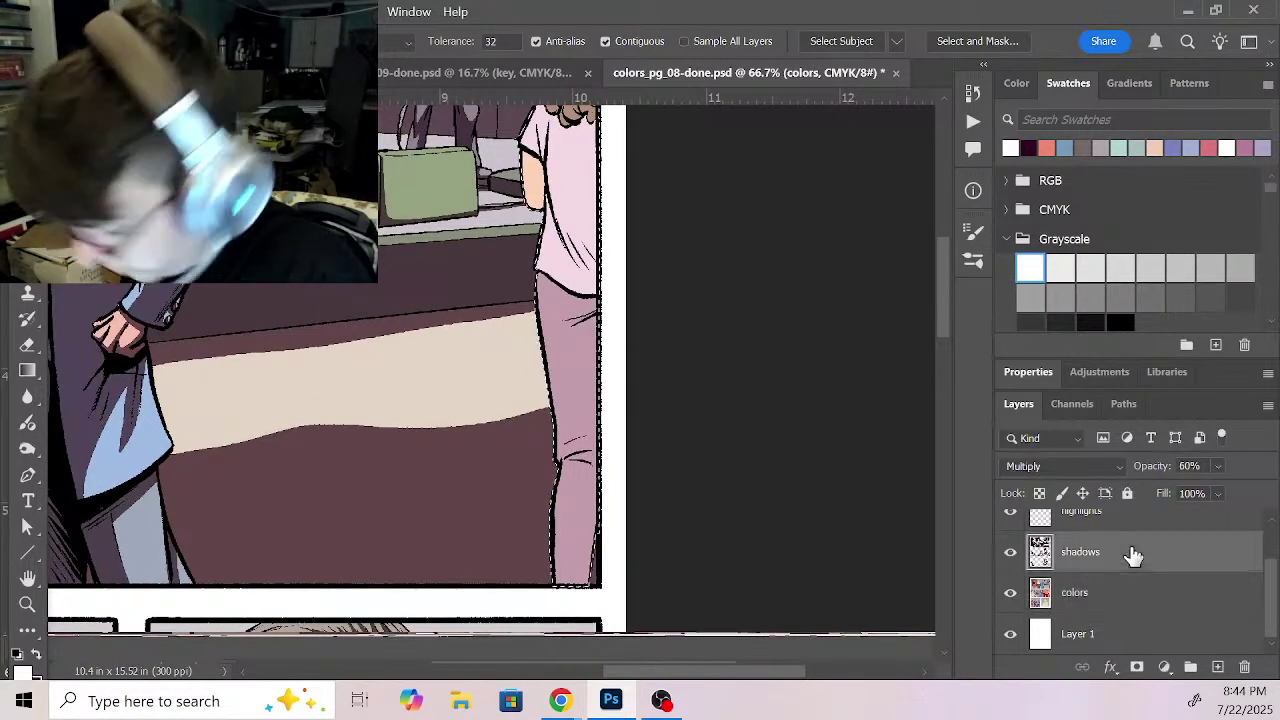
key("b")
left_click_drag(709, 239, 726, 433)
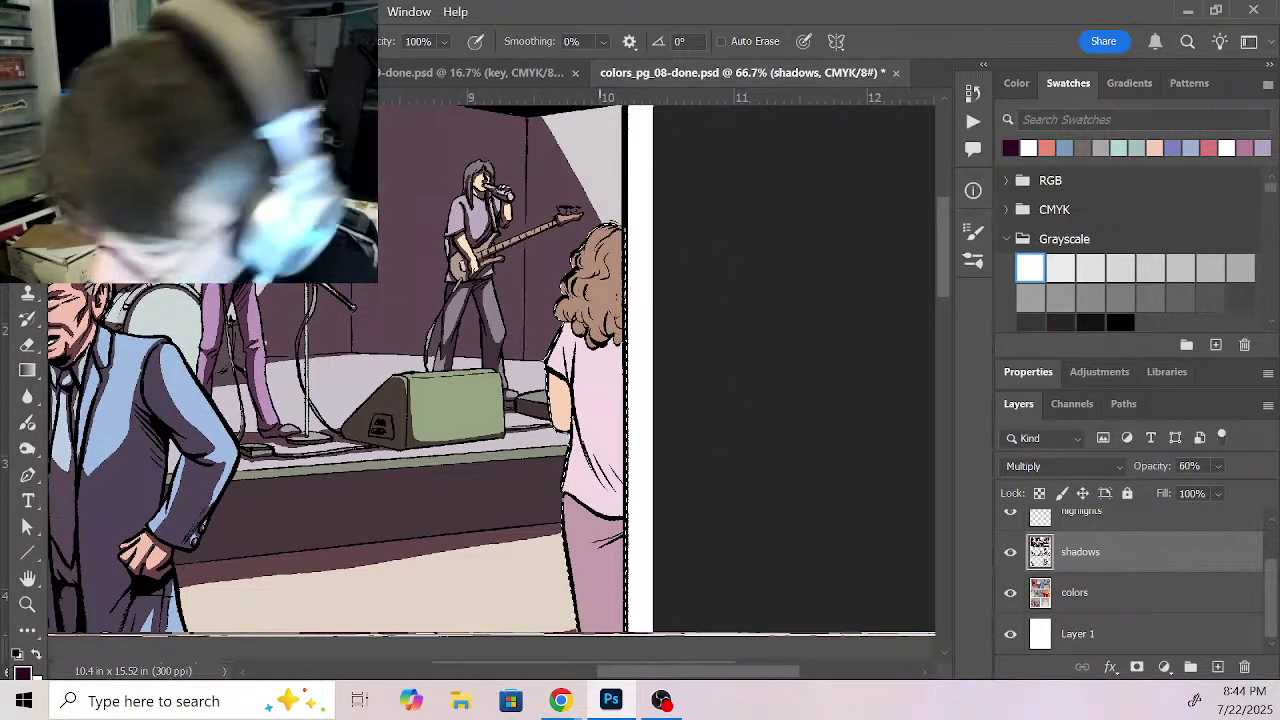
Step: Shade the woman's curly hair, sleeve, arm and the back of her pink shirt within the selection
mouse_move(596, 256)
left_mouse_down()
mouse_move(583, 271)
mouse_move(613, 272)
mouse_move(572, 292)
mouse_move(608, 306)
mouse_move(611, 322)
mouse_move(585, 302)
mouse_move(588, 328)
mouse_move(608, 329)
left_mouse_up()
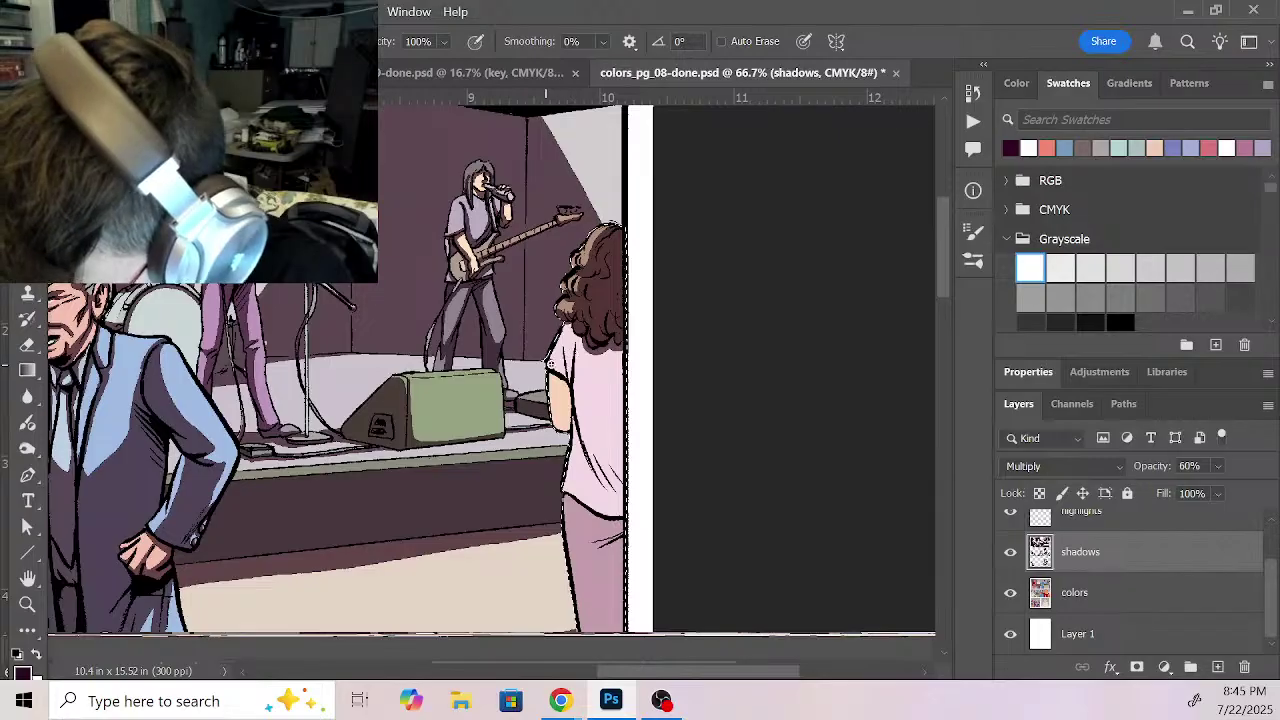
left_click_drag(564, 367, 581, 327)
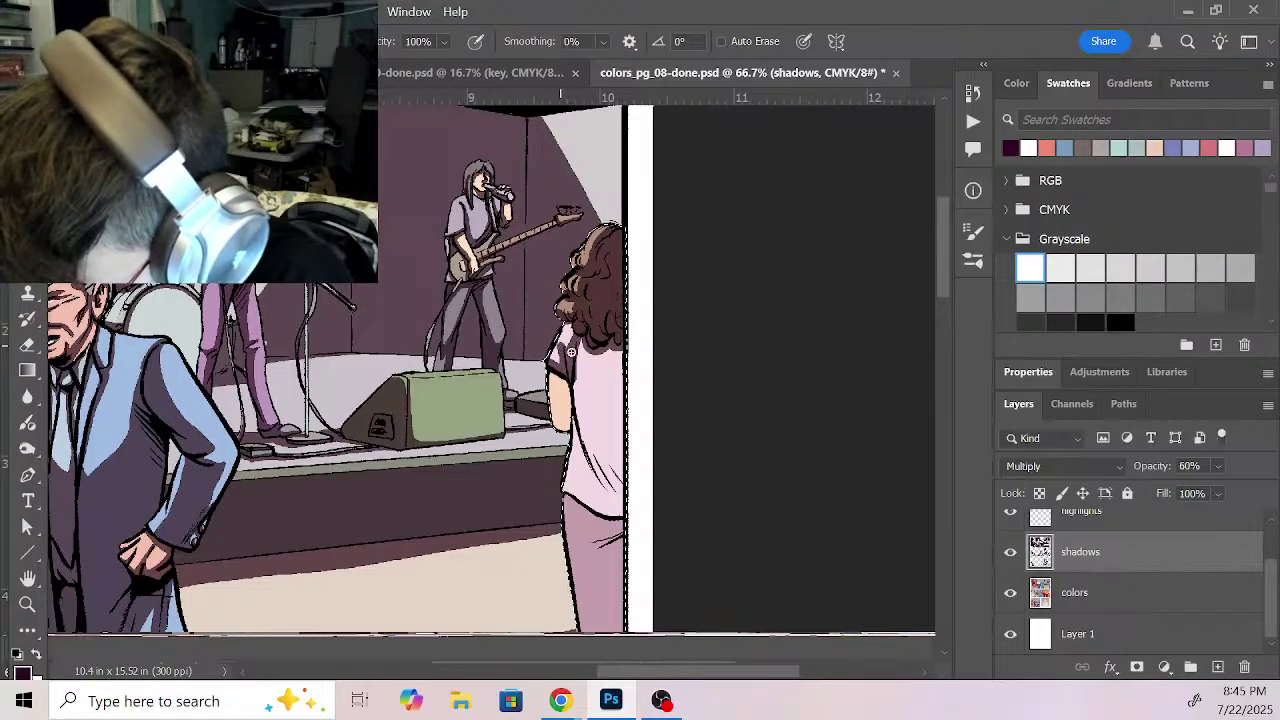
mouse_move(570, 313)
left_mouse_down()
mouse_move(596, 342)
mouse_move(585, 336)
mouse_move(569, 394)
mouse_move(589, 354)
mouse_move(573, 406)
mouse_move(571, 391)
mouse_move(620, 492)
mouse_move(593, 348)
mouse_move(610, 463)
mouse_move(620, 374)
mouse_move(625, 498)
mouse_move(595, 357)
mouse_move(589, 458)
mouse_move(582, 437)
mouse_move(610, 498)
mouse_move(564, 487)
mouse_move(617, 506)
left_mouse_up()
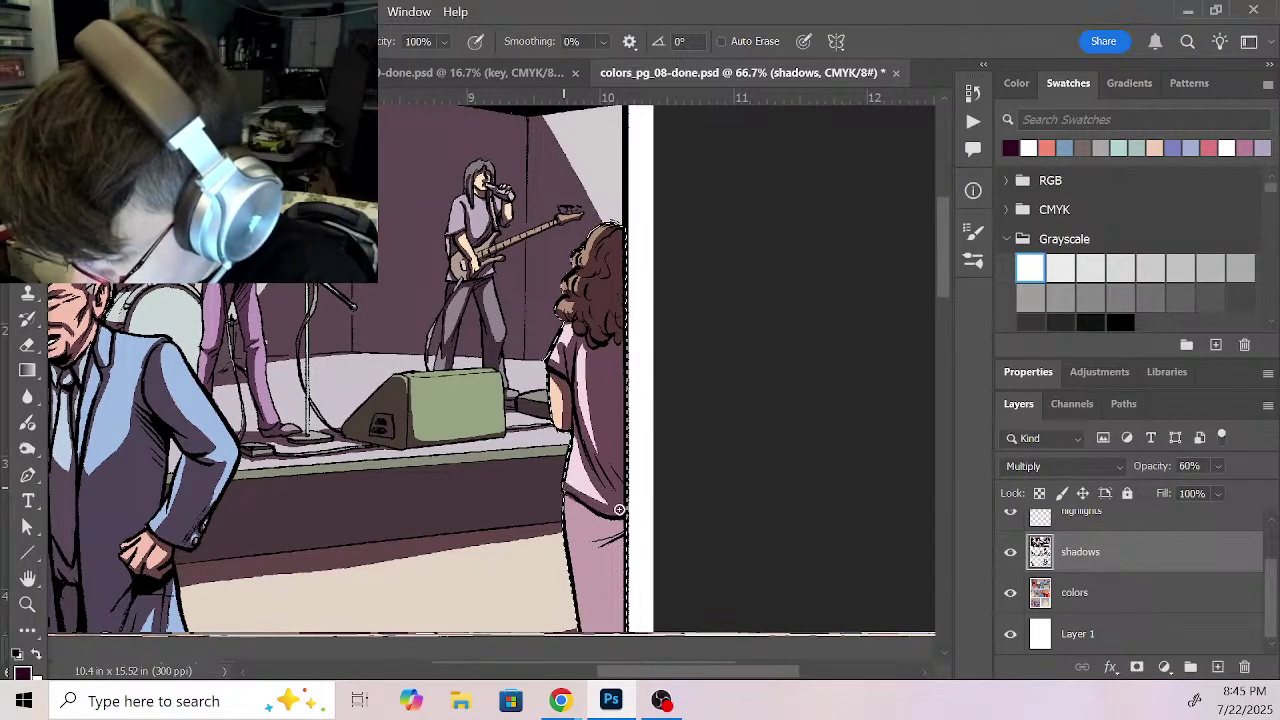
Step: Shade the woman's trousers below the shirt hem, along the back of the leg and around the knee, and clear the selection
left_click_drag(711, 557, 708, 322)
left_click_drag(576, 303, 623, 334)
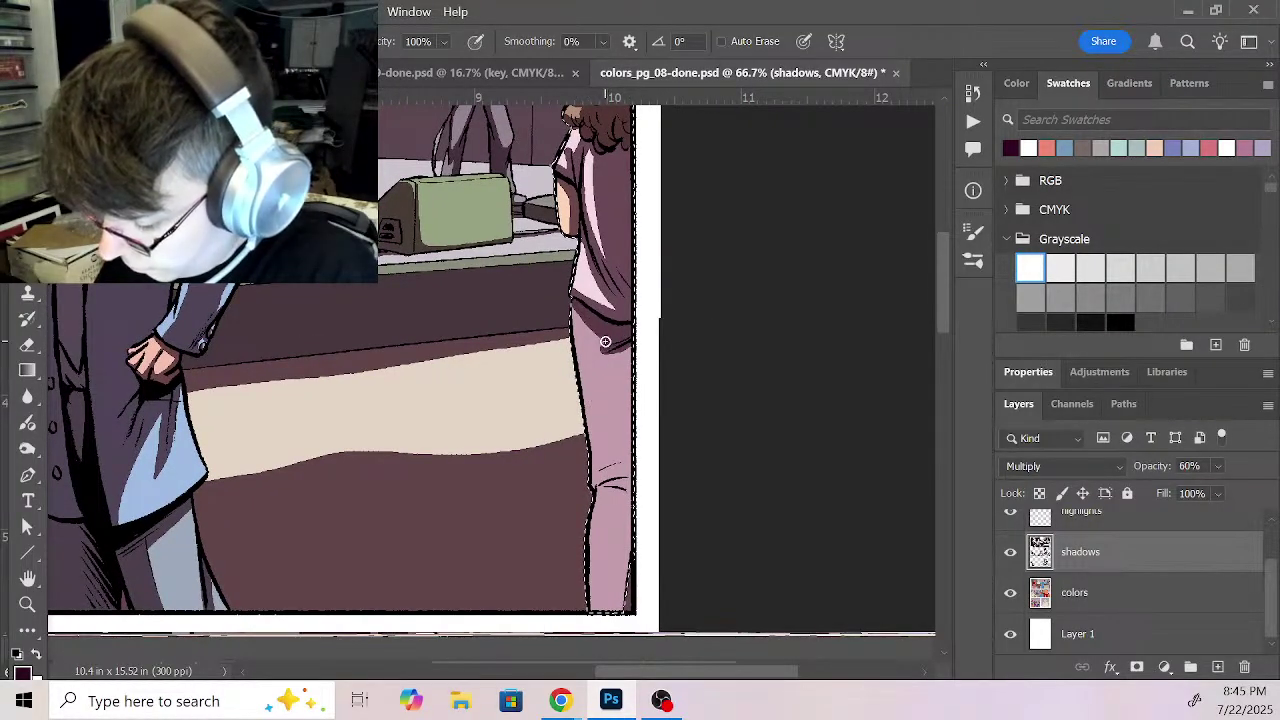
left_click_drag(605, 342, 608, 455)
mouse_move(614, 402)
left_mouse_down()
mouse_move(611, 363)
mouse_move(610, 462)
mouse_move(623, 343)
mouse_move(619, 459)
mouse_move(621, 343)
left_mouse_up()
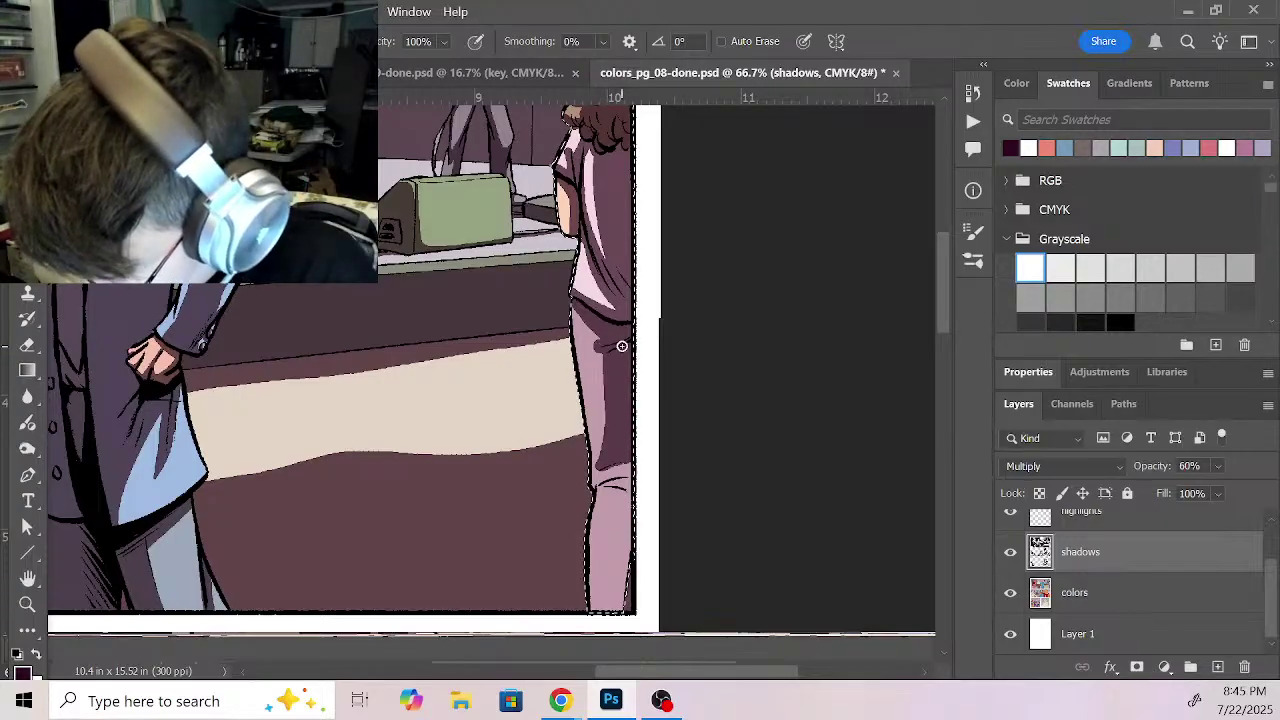
mouse_move(595, 468)
left_mouse_down()
mouse_move(626, 467)
mouse_move(596, 487)
mouse_move(615, 470)
mouse_move(600, 465)
mouse_move(628, 471)
mouse_move(625, 494)
mouse_move(597, 469)
mouse_move(627, 482)
mouse_move(622, 513)
mouse_move(609, 498)
mouse_move(624, 490)
mouse_move(620, 597)
left_mouse_up()
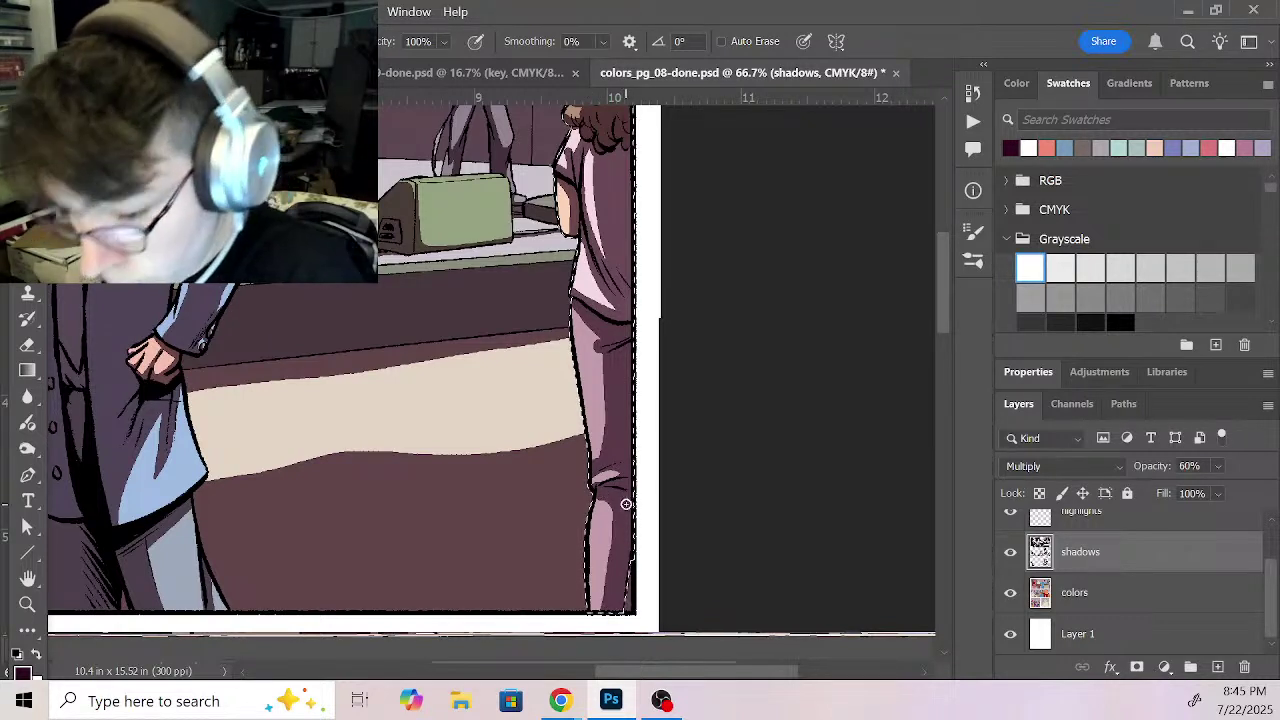
key("x")
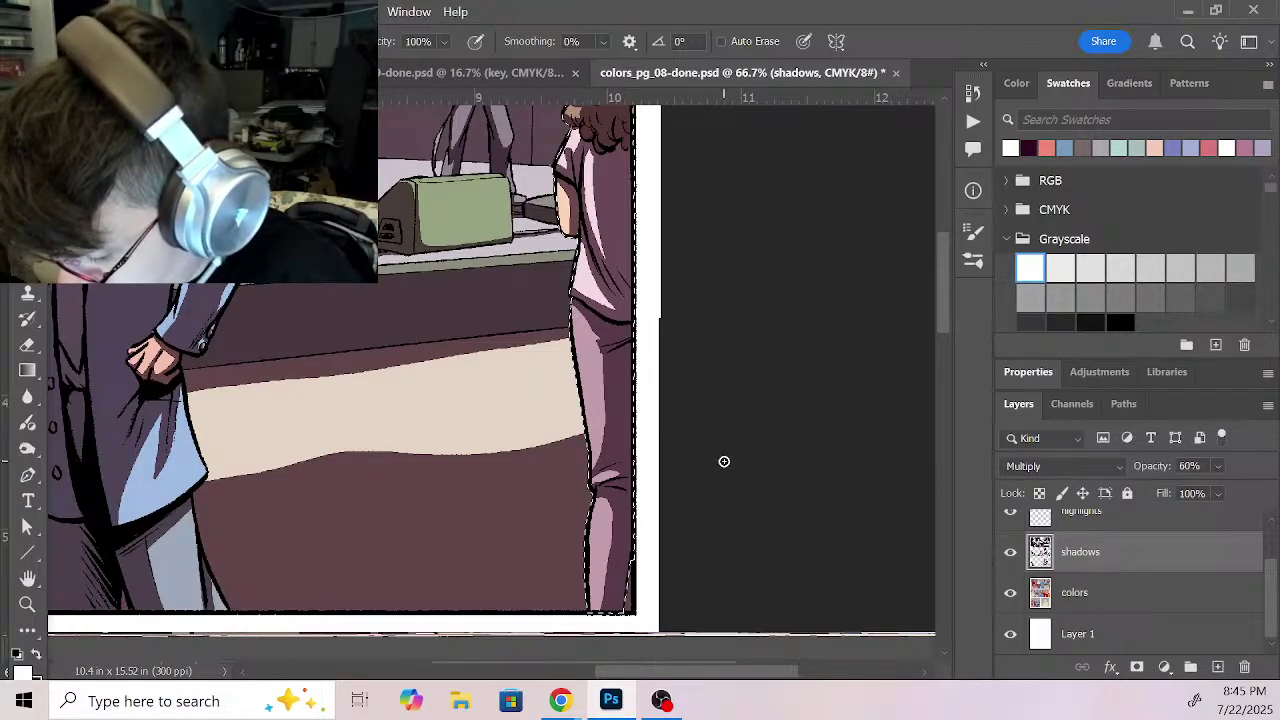
key("ctrl+d")
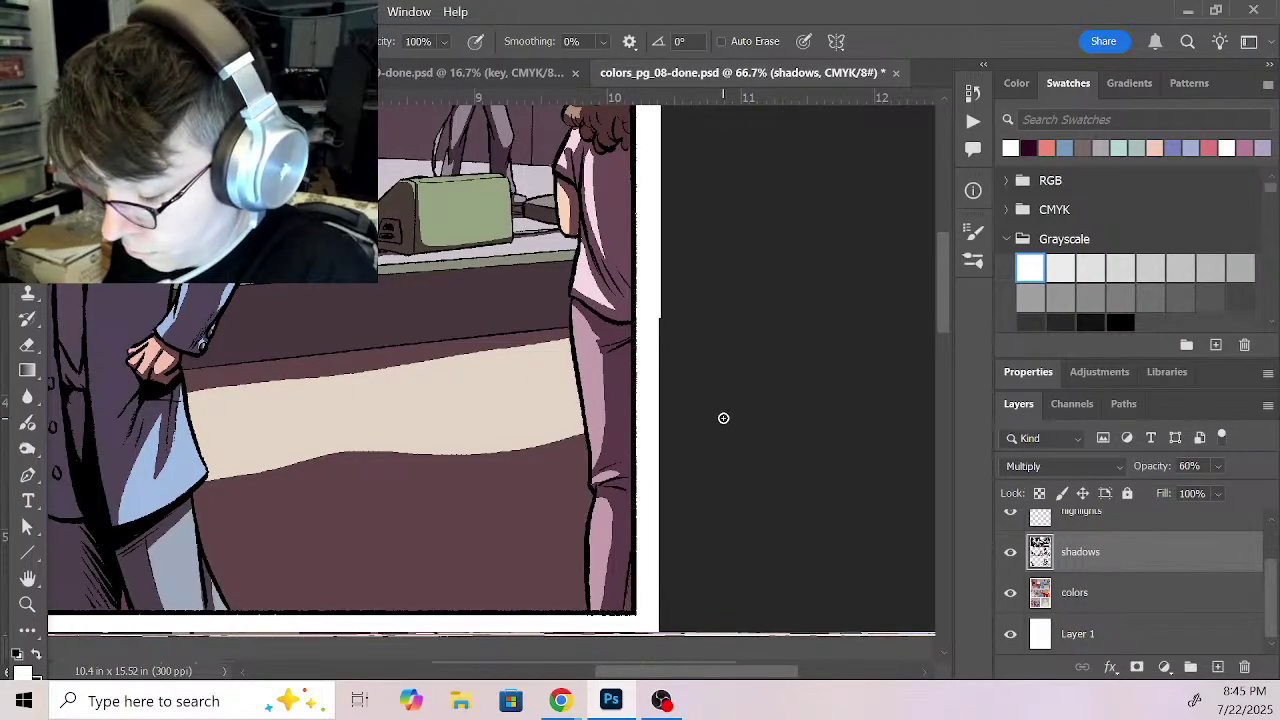
Step: Shade the narrow vertical pillar above the speaker cabinet behind the man in the red shirt
key("z")
left_click(700, 471, "alt")
left_click(723, 500, "alt")
left_click(732, 497, "alt")
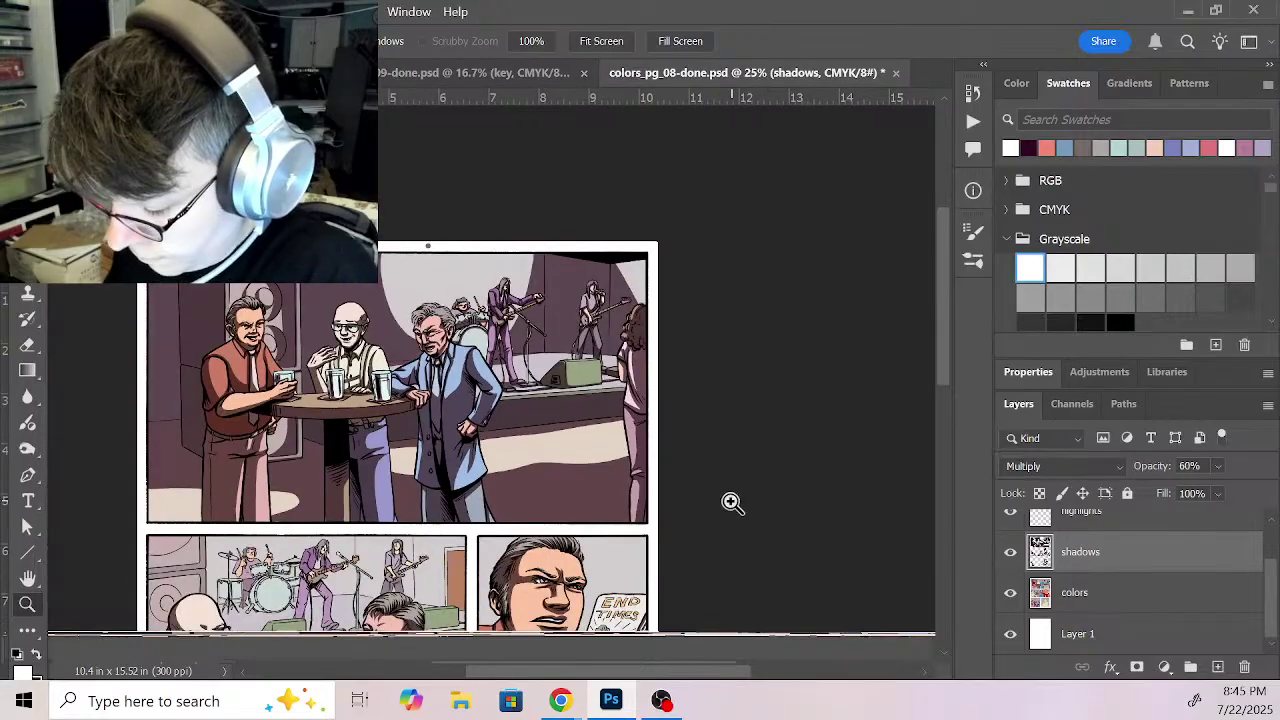
left_click_drag(580, 457, 688, 403)
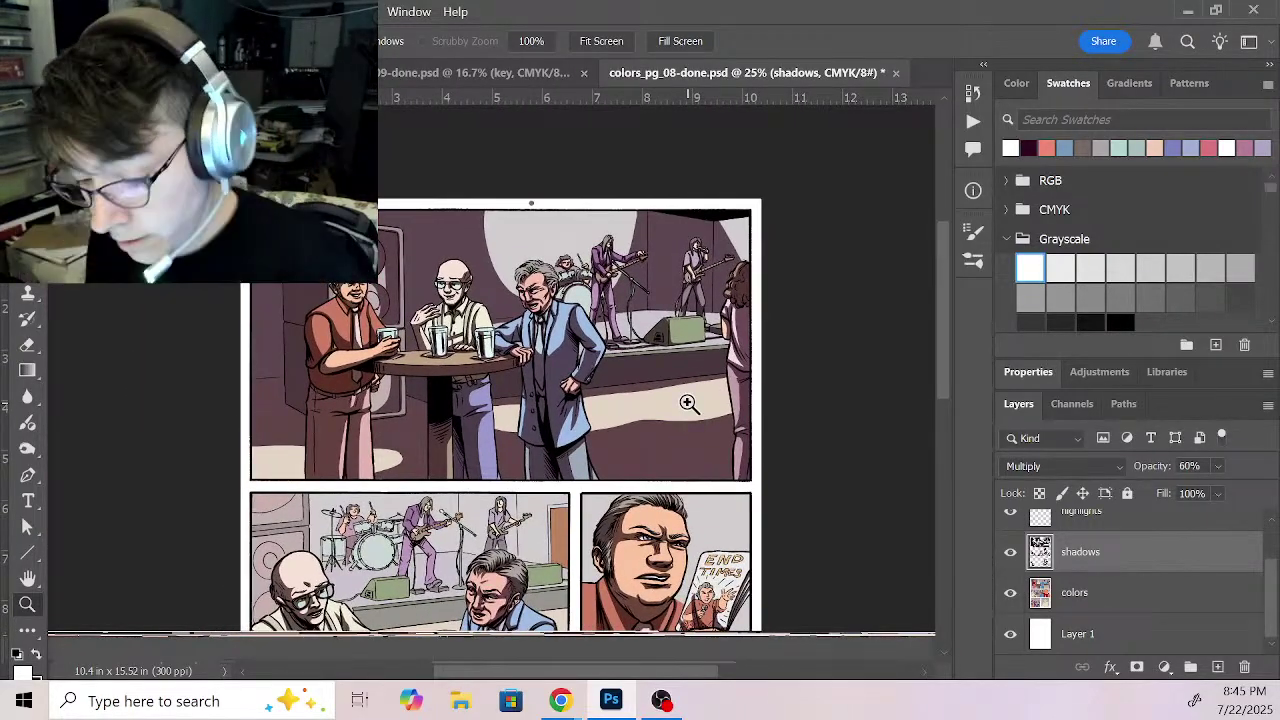
left_click(388, 214)
left_click(387, 212)
left_click(386, 211)
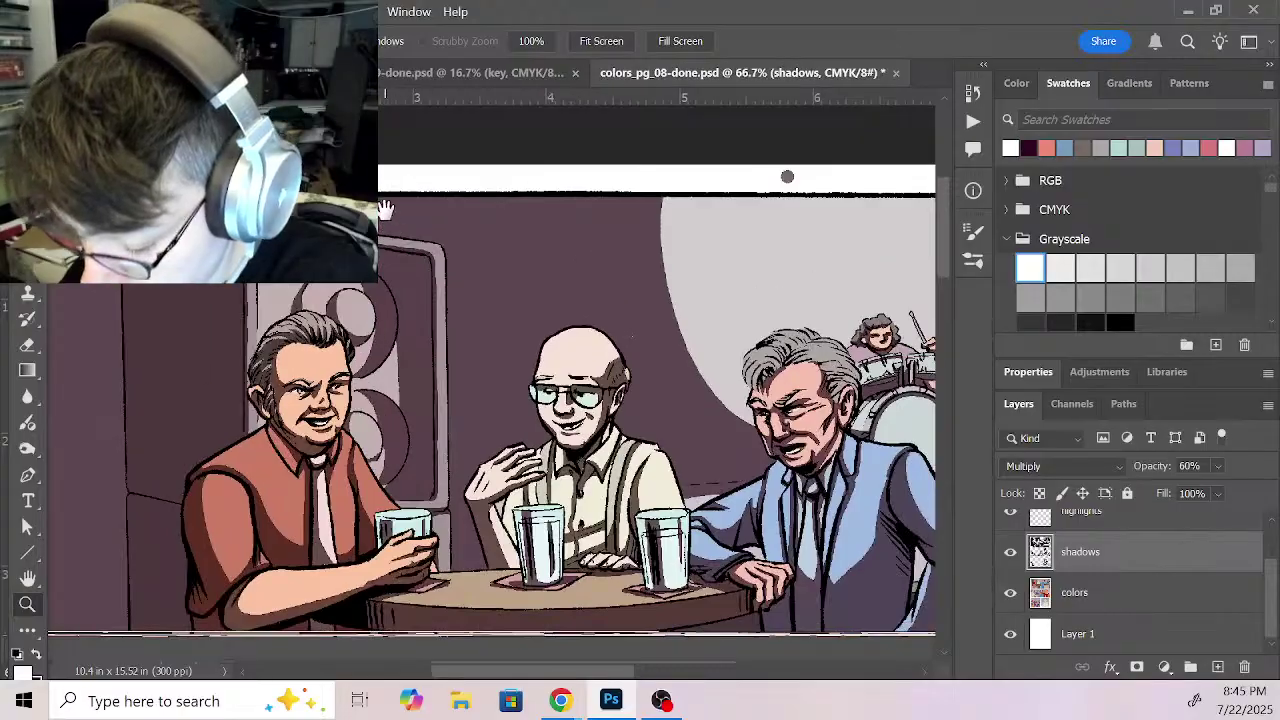
left_click(386, 211)
key("b")
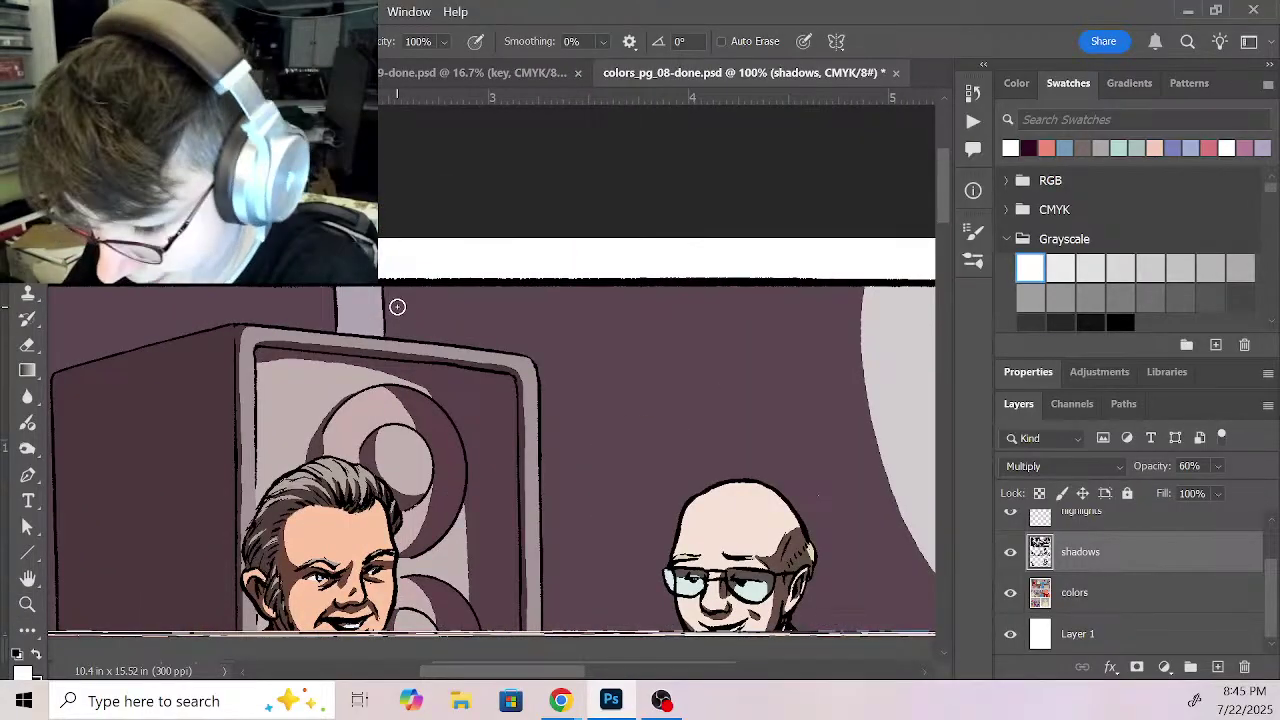
key("x")
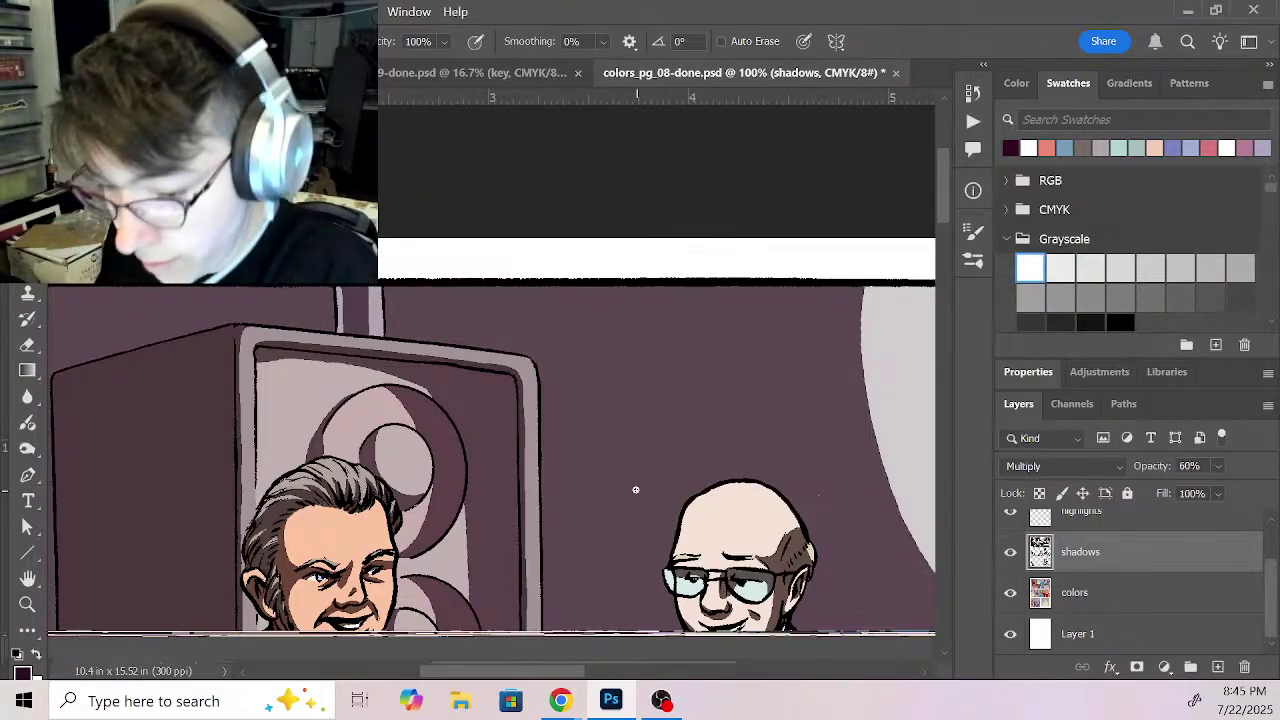
key("z")
left_click(600, 460, "alt")
left_click(603, 465, "alt")
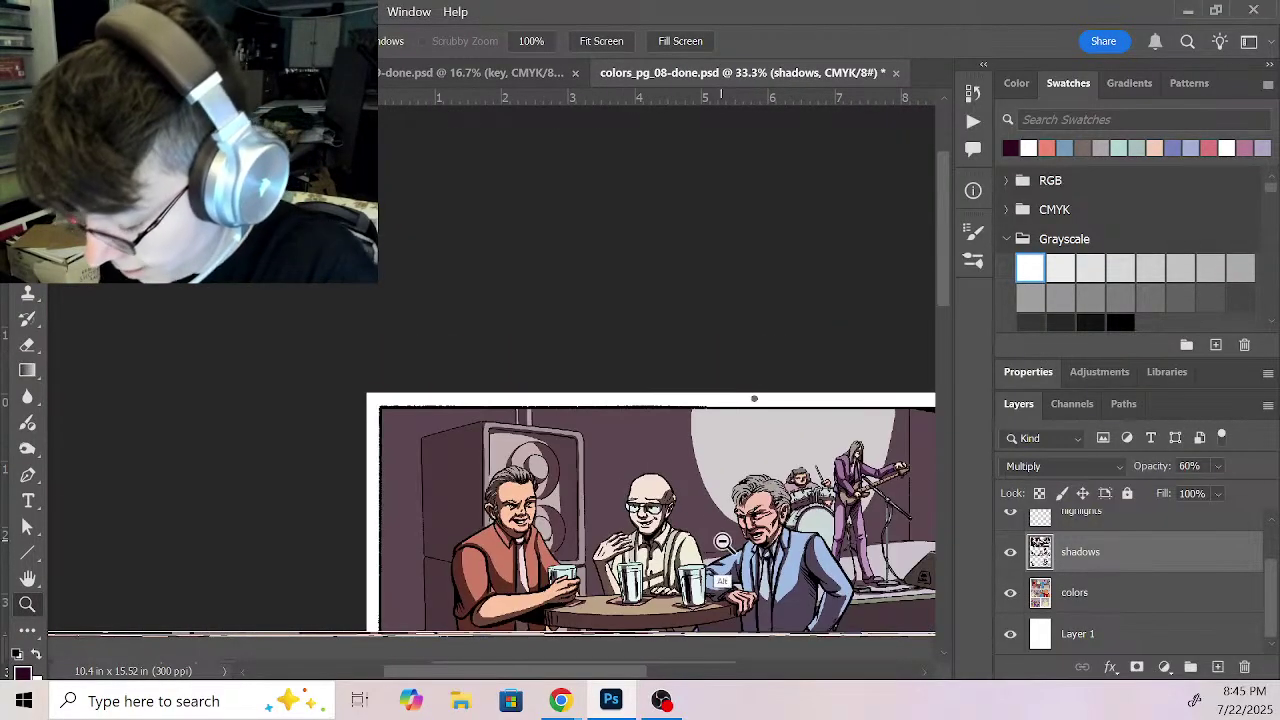
scroll(570, 445, "down", 2)
scroll(550, 435, "right", 5)
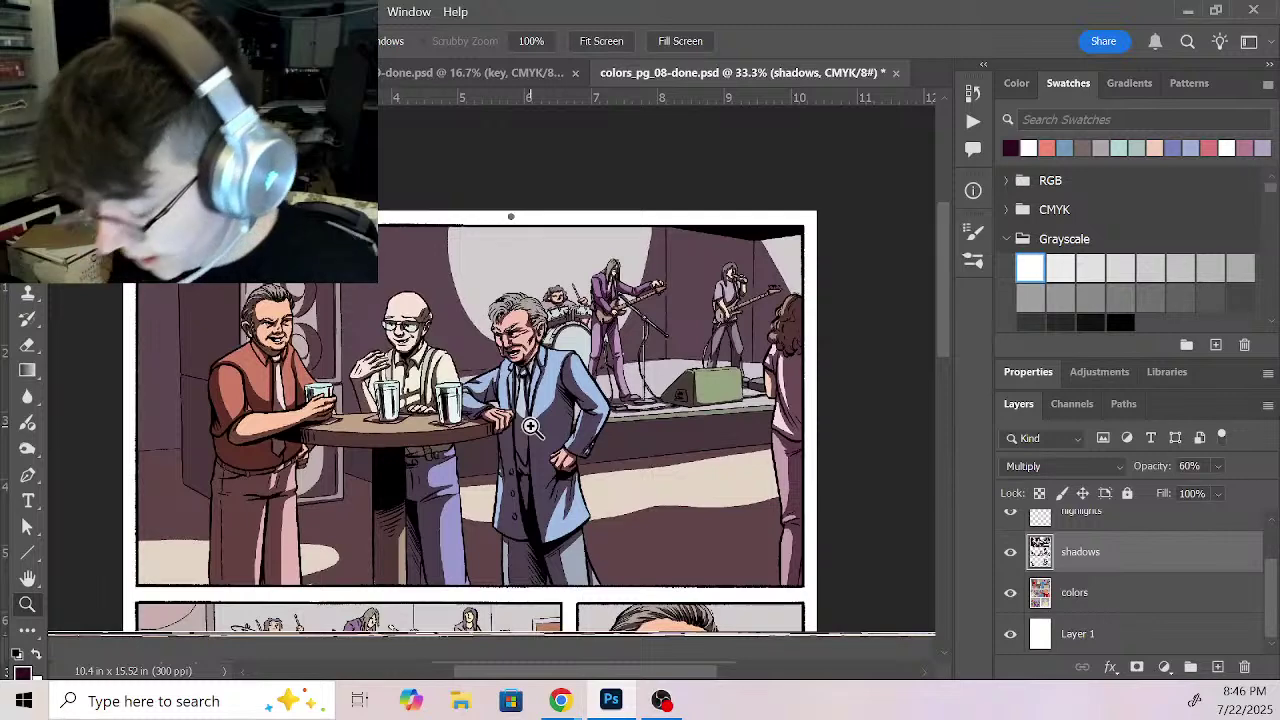
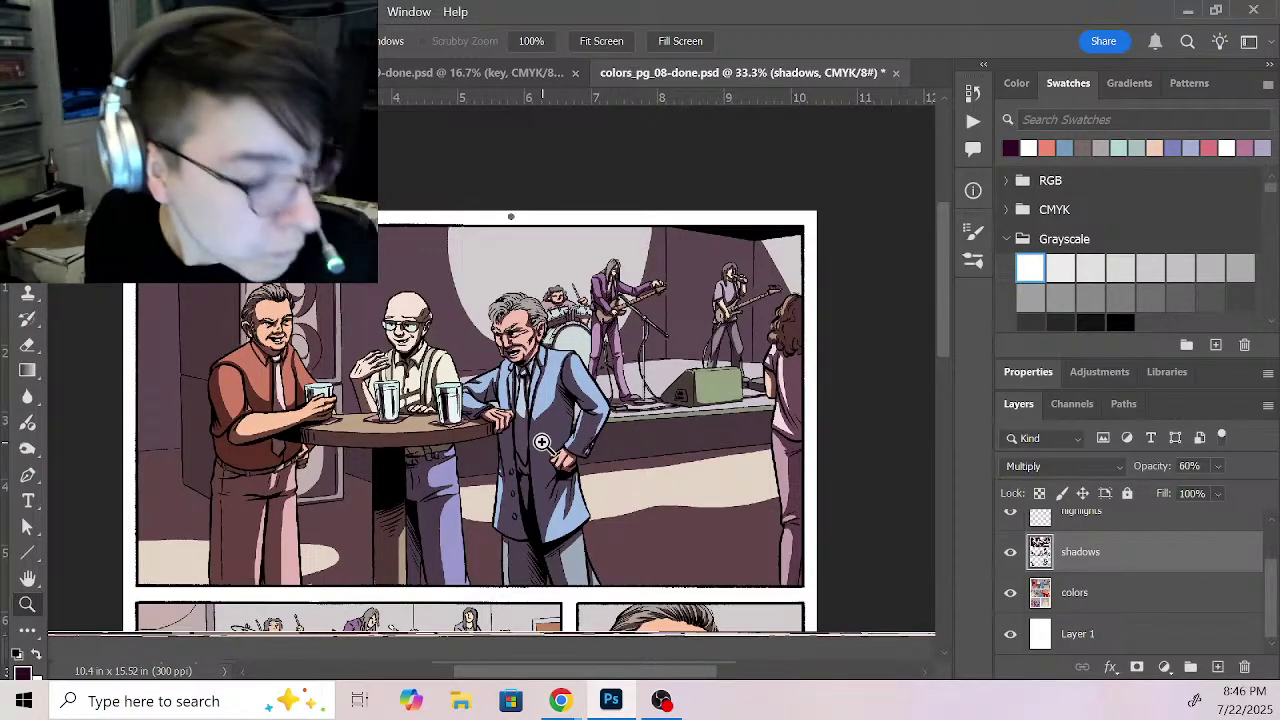
Step: Switch to the page 09 document and sample the dark-haired man's skin colour in its top panel
left_click(428, 74)
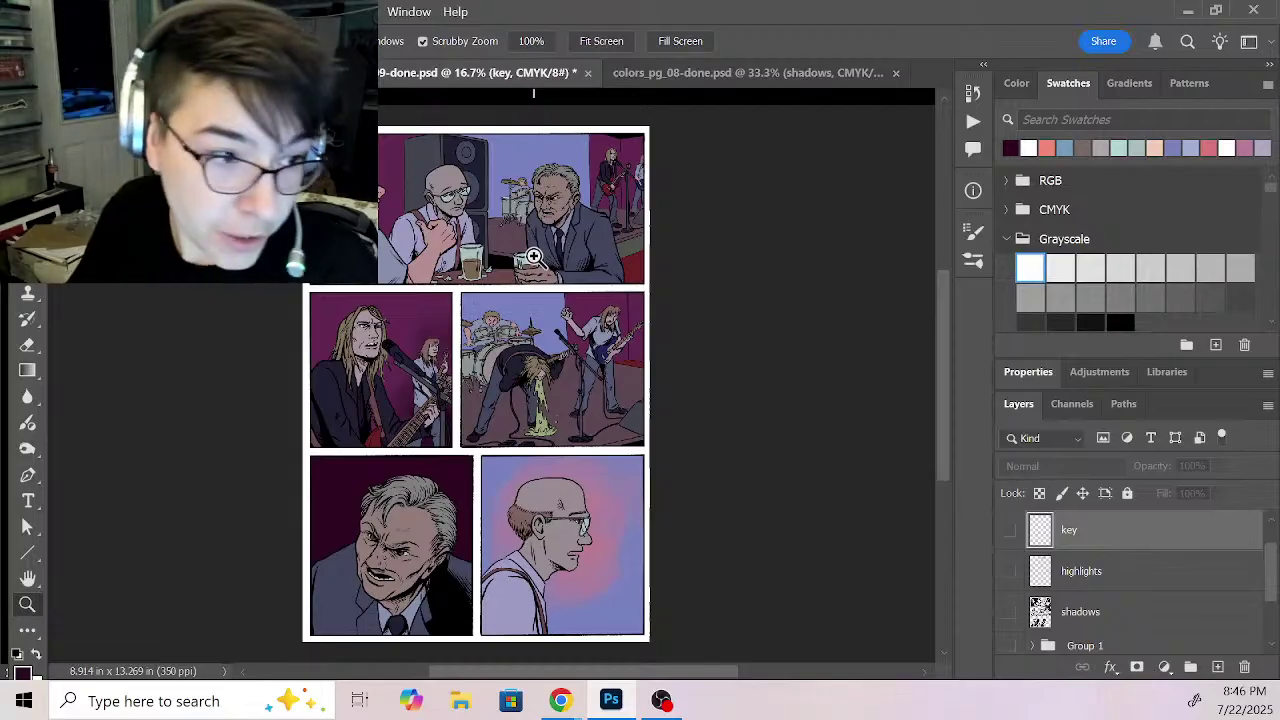
left_click(558, 255)
left_click(552, 218)
left_click(556, 236)
left_click_drag(666, 672, 592, 671)
left_click_drag(940, 329, 940, 280)
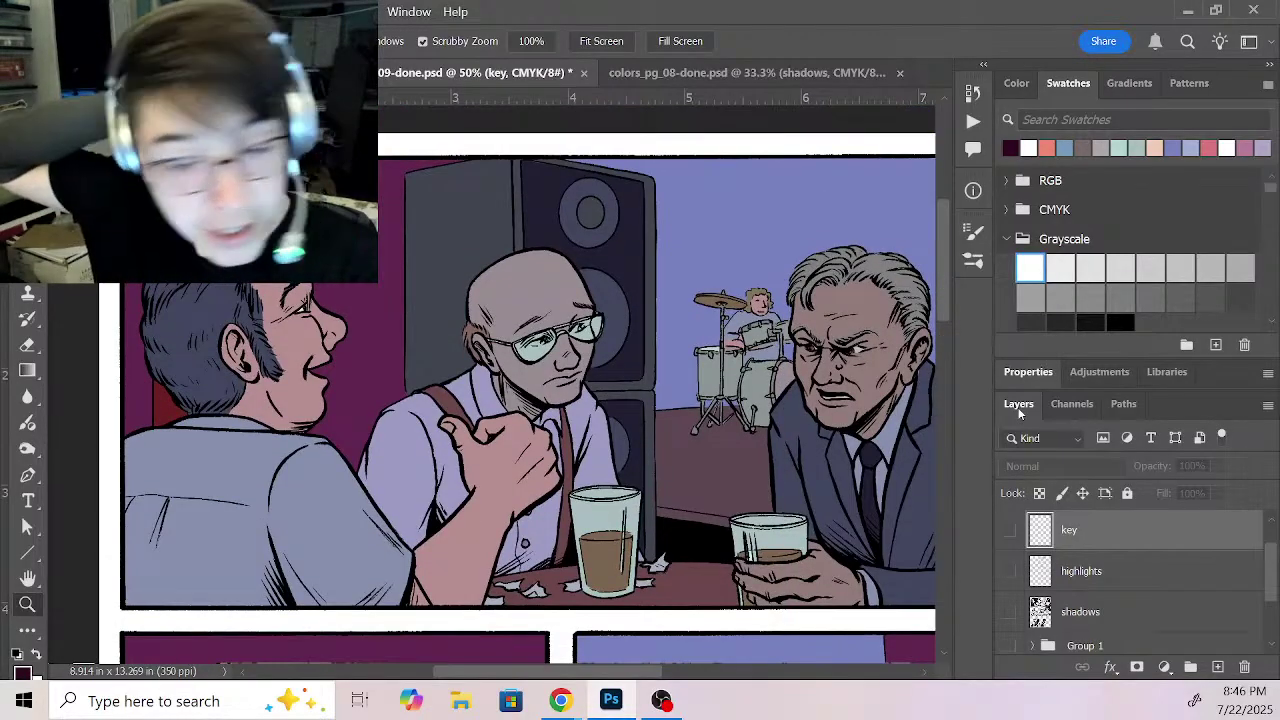
key("i")
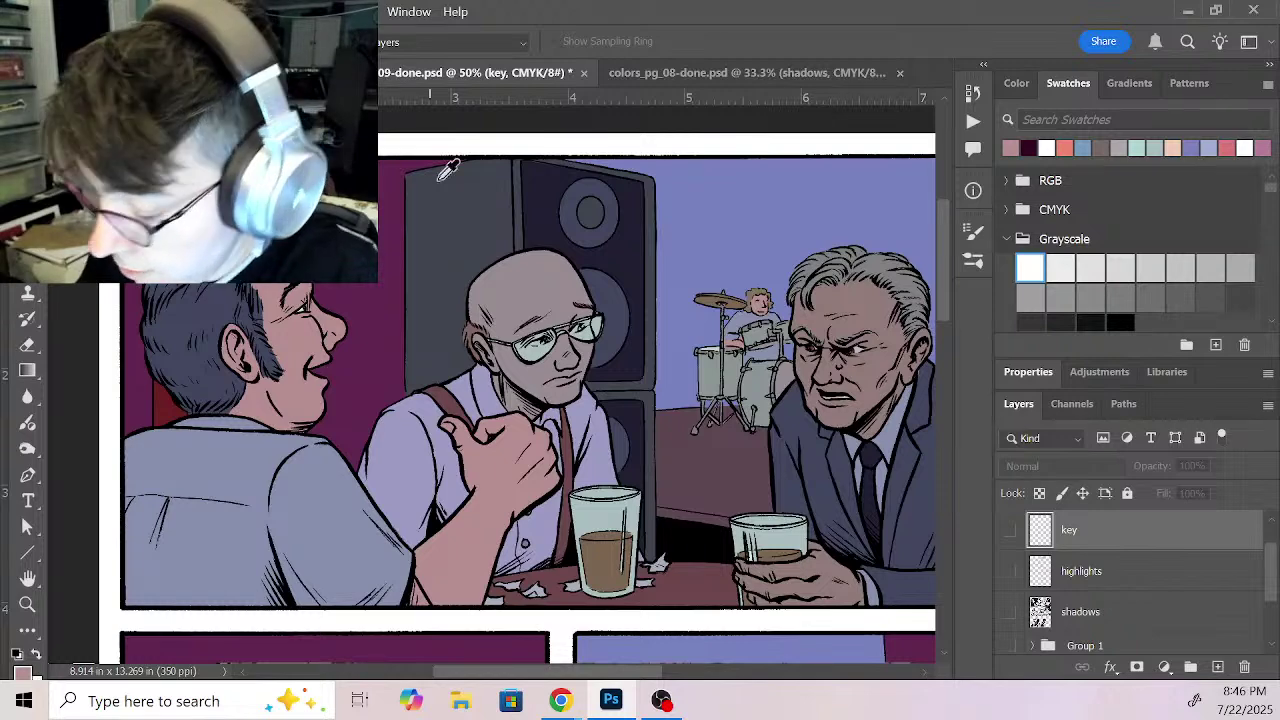
Step: Return to the page 08 document and set the colors layer's opacity to 100%
left_click(699, 78)
left_click(1119, 618)
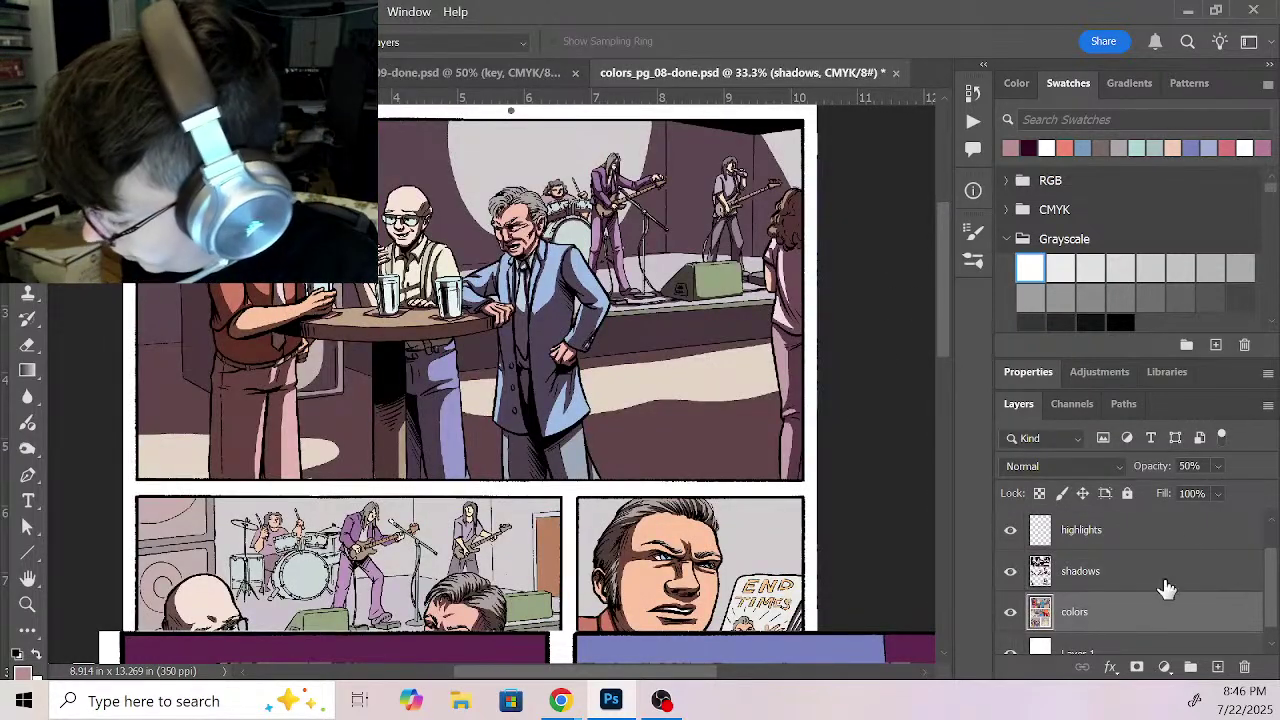
left_click(1219, 493)
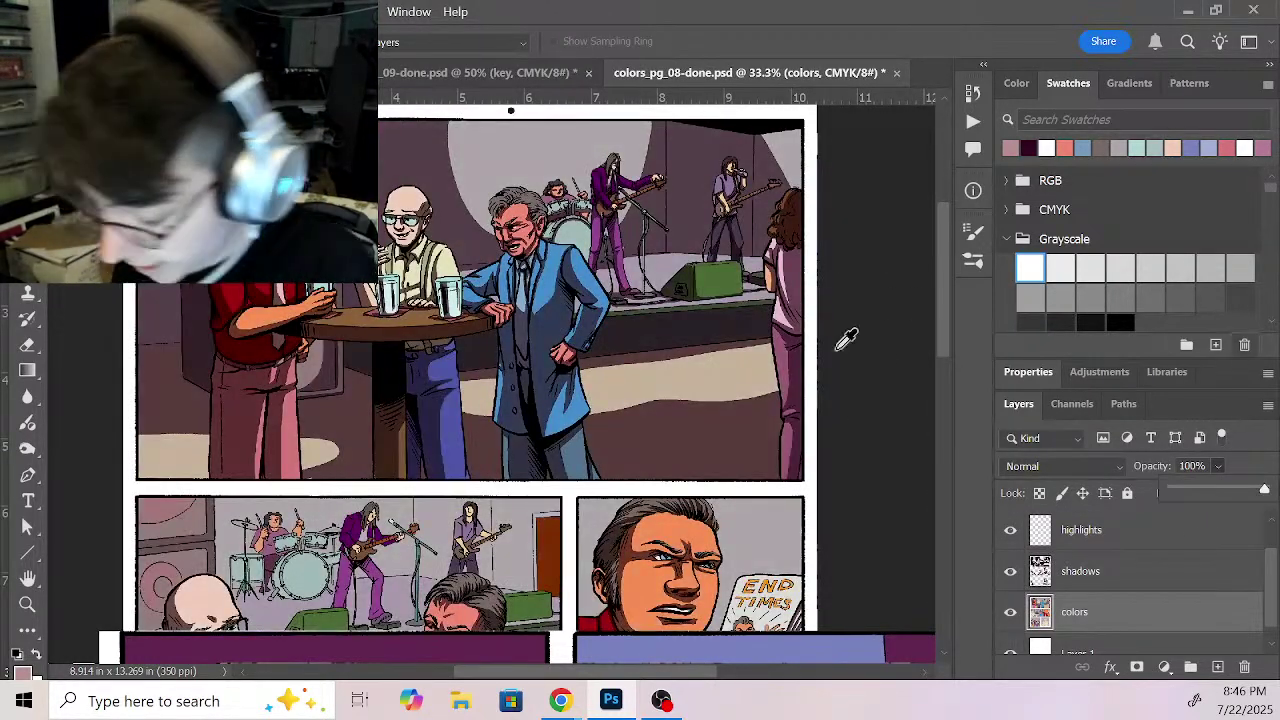
Step: Select the red-shirted man's skin areas with the non-contiguous Magic Wand, fill them with the sampled skin colour and deselect
key("z")
left_click(295, 251)
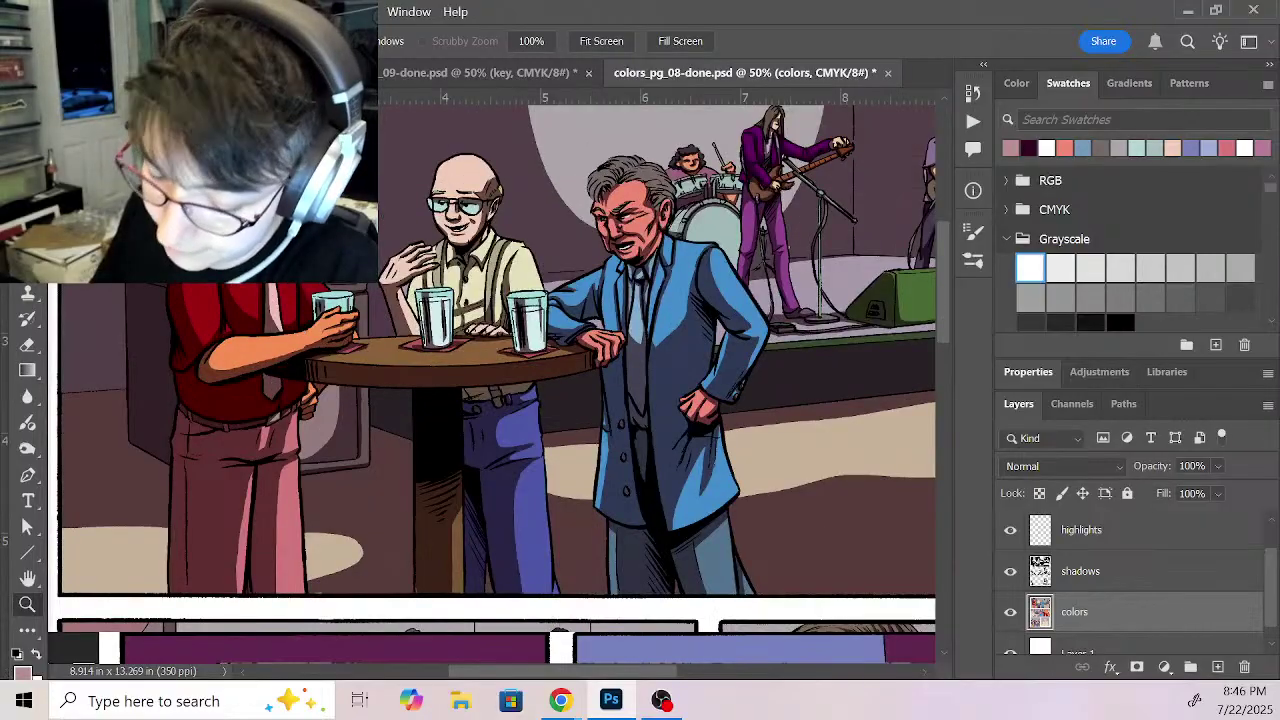
left_click(295, 251)
left_click_drag(296, 220, 391, 364)
key("w")
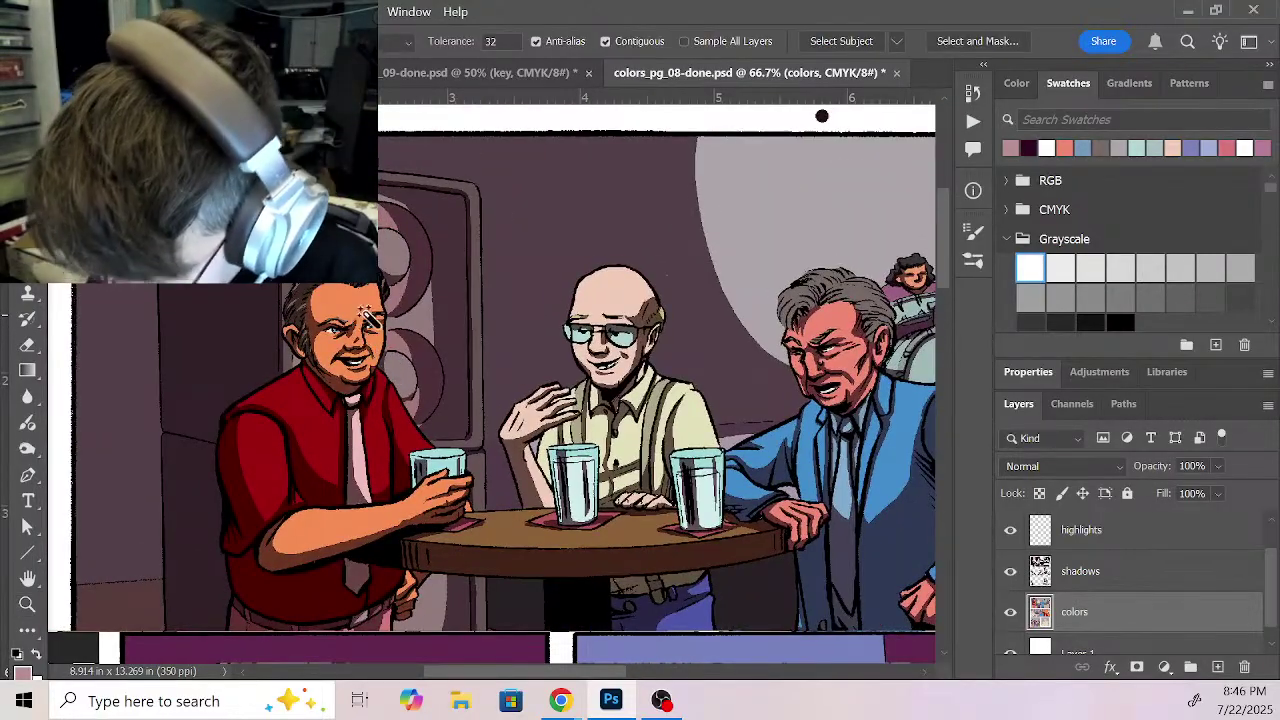
left_click(605, 42)
left_click(453, 332)
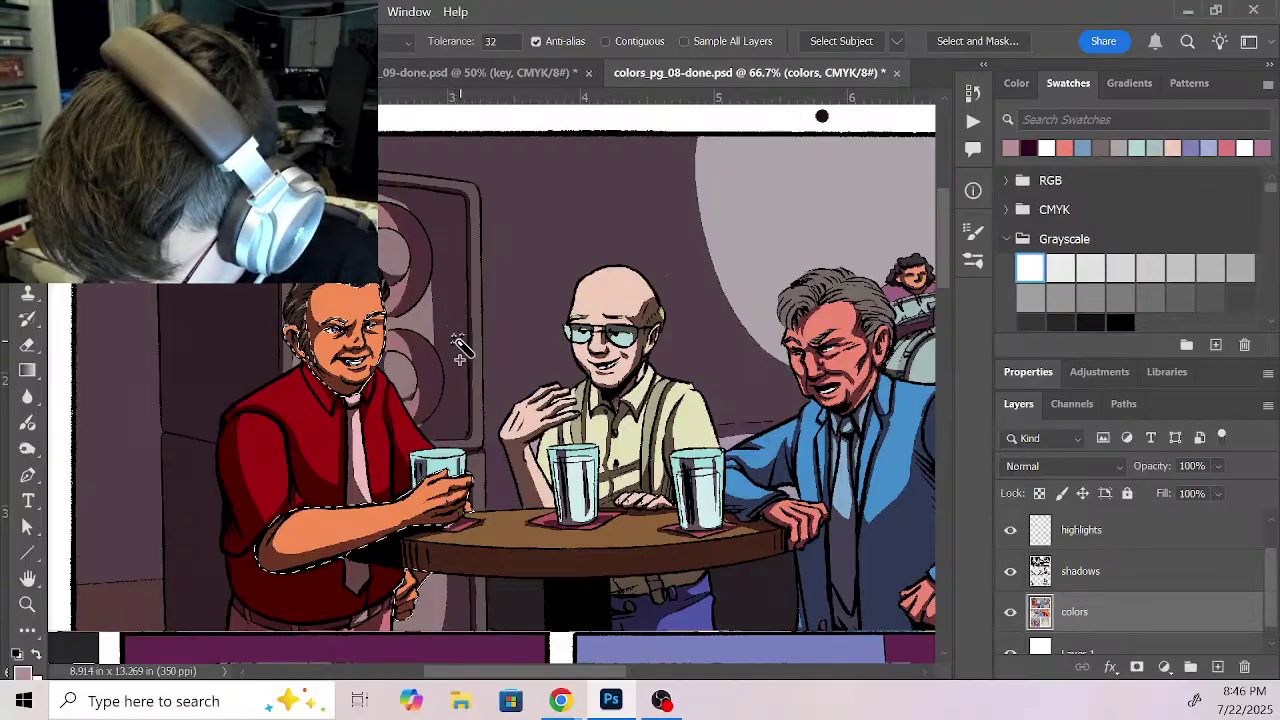
key("shift+BackSpace")
key("Return")
key("ctrl+d")
Step: Isolate the red-shirted man's hair in a selection with the Magic Wand and Lasso, and sample his hair colour from page 09
key("z")
left_click(363, 297)
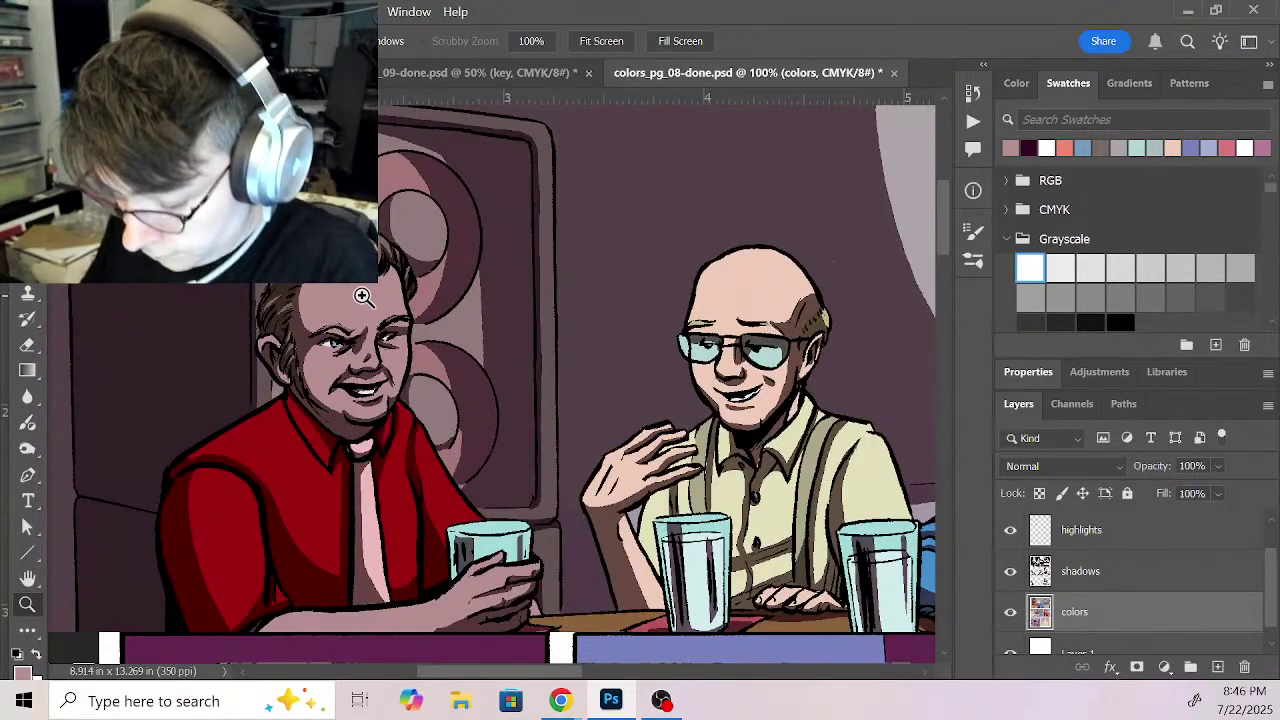
key("w")
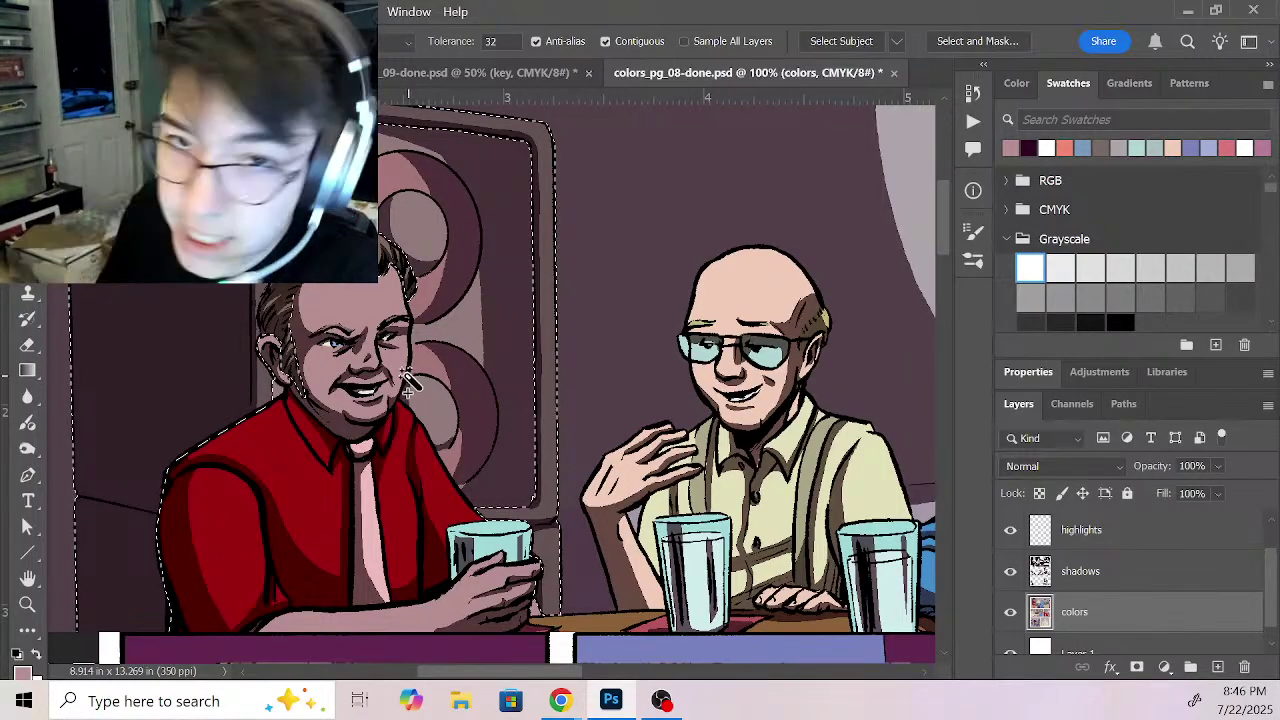
key("l")
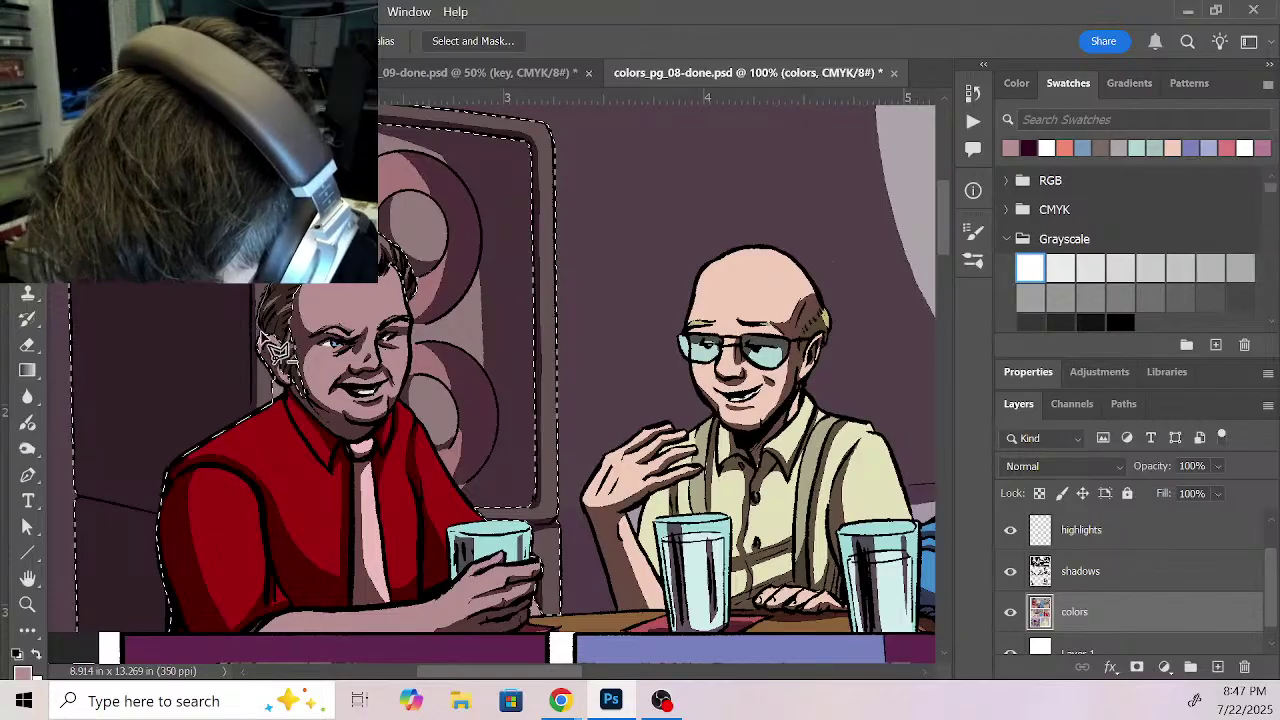
mouse_move(265, 340)
left_mouse_down()
mouse_move(293, 423)
mouse_move(237, 469)
mouse_move(199, 587)
mouse_move(175, 577)
mouse_move(245, 286)
mouse_move(288, 530)
mouse_move(261, 600)
mouse_move(180, 602)
mouse_move(80, 532)
mouse_move(82, 282)
left_mouse_up()
left_click_drag(98, 165, 181, 553)
mouse_move(420, 190)
left_mouse_down()
mouse_move(711, 187)
mouse_move(760, 283)
mouse_move(737, 440)
mouse_move(730, 293)
mouse_move(727, 432)
mouse_move(689, 484)
mouse_move(625, 413)
mouse_move(567, 146)
mouse_move(600, 387)
left_mouse_up()
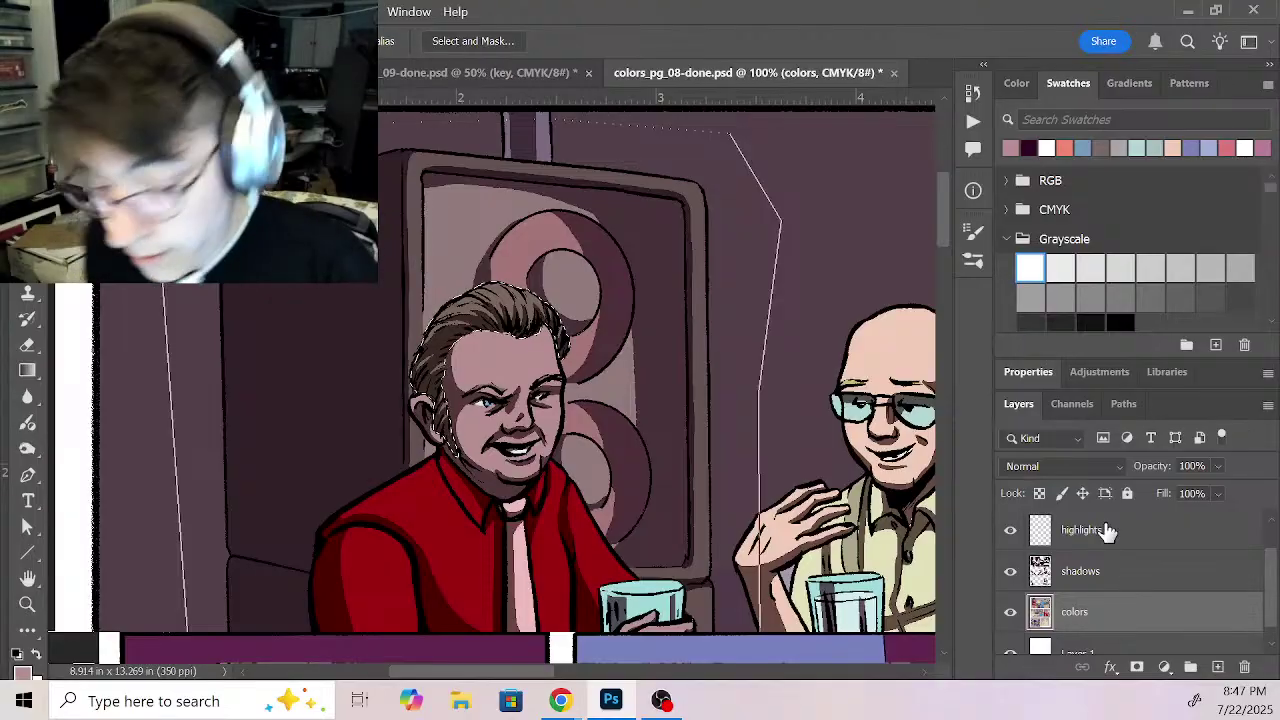
left_click(514, 66)
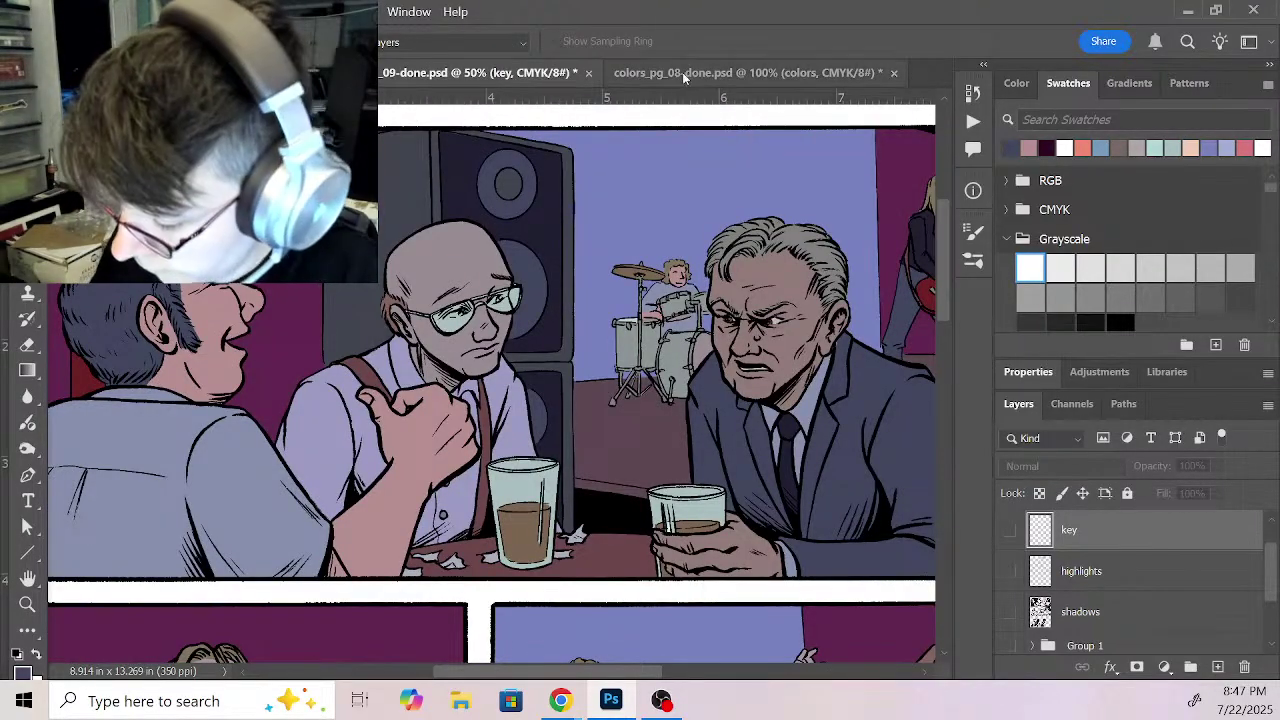
Step: Return to the page 08 document, fill the red-shirted man's selected hair with the sampled hair colour and deselect
left_click(745, 72)
key("alt+BackSpace")
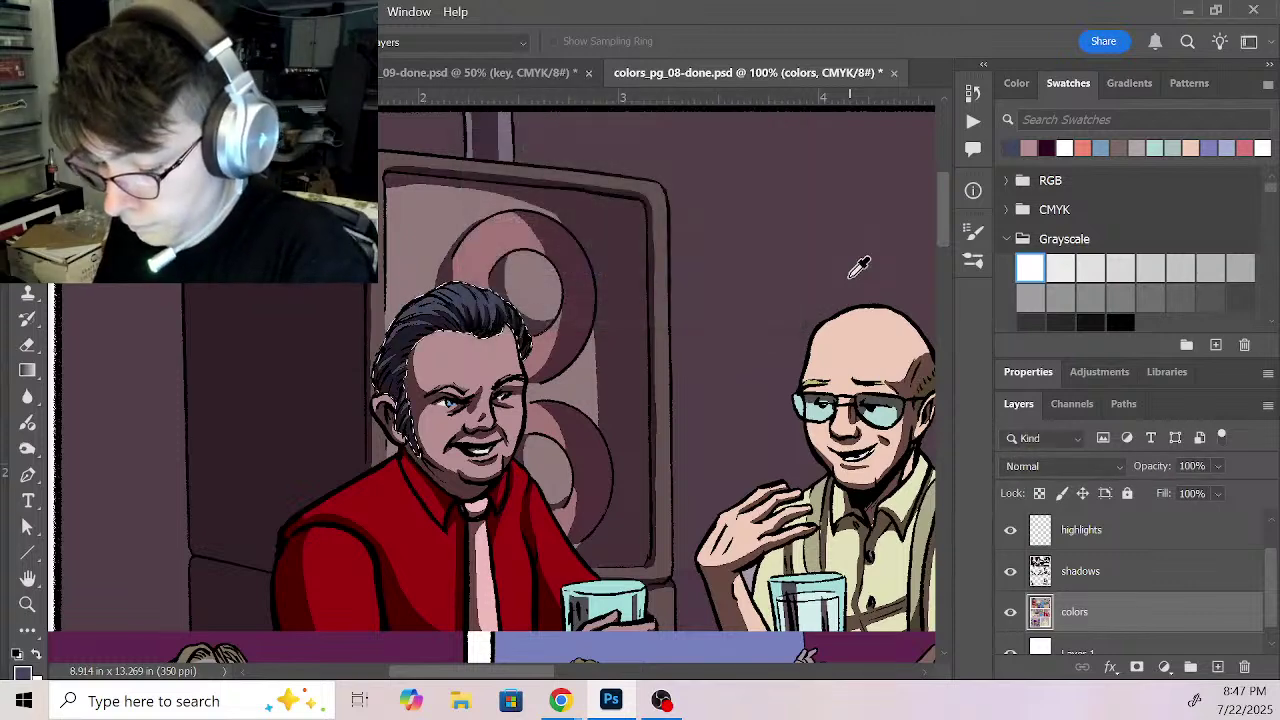
key("ctrl+d")
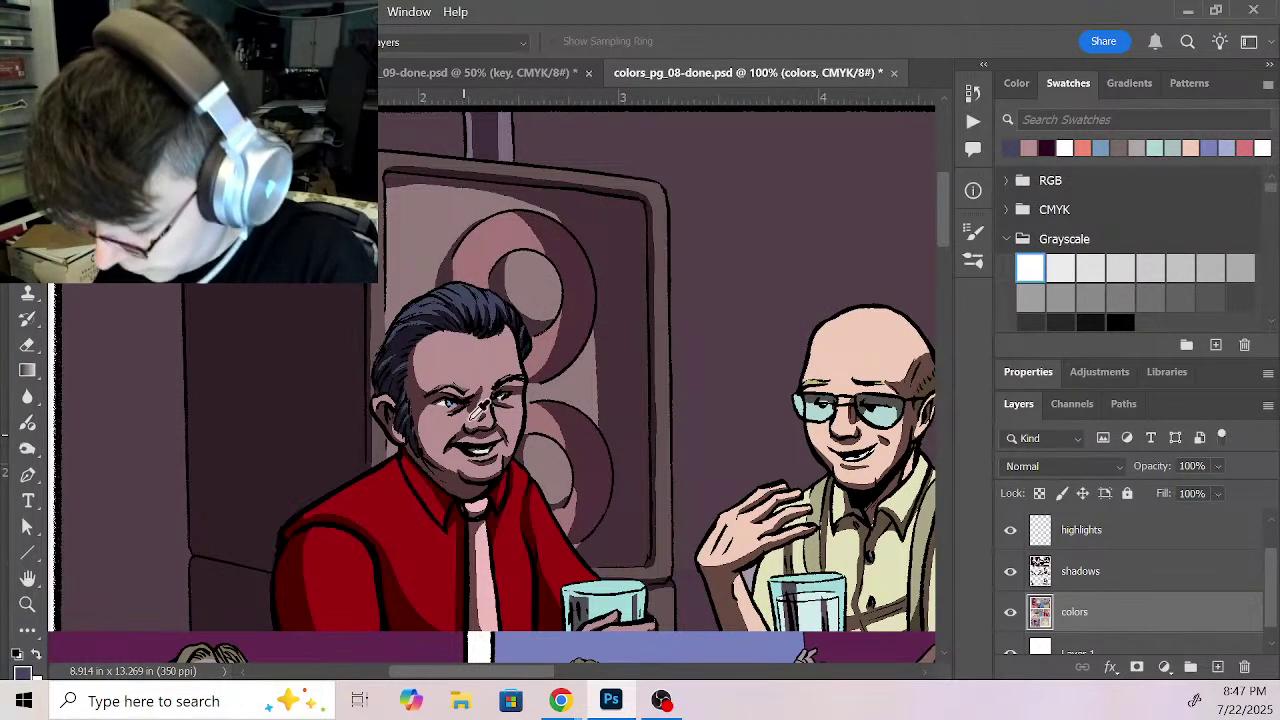
Step: Select the red-shirted man's thick eyebrow with the contiguous Magic Wand and fill it with the dark blue hair colour
key("z")
left_click(467, 425)
left_click(467, 425)
key("w")
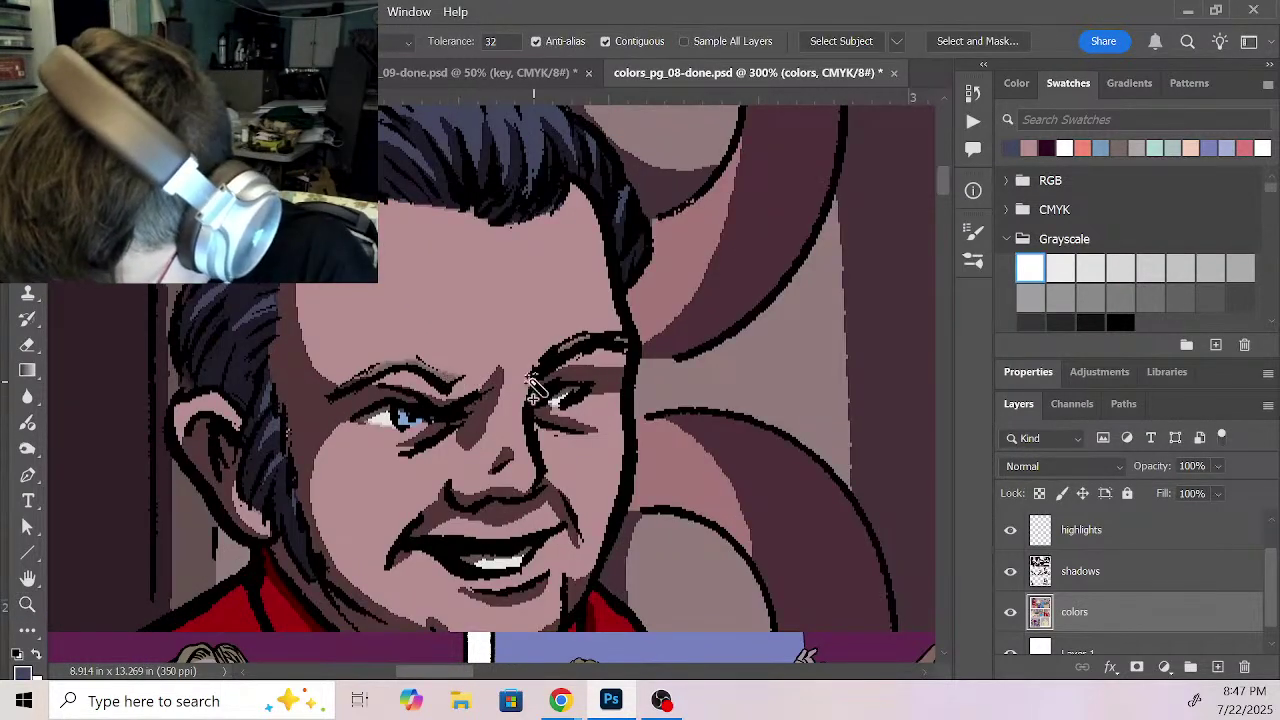
left_click(568, 350)
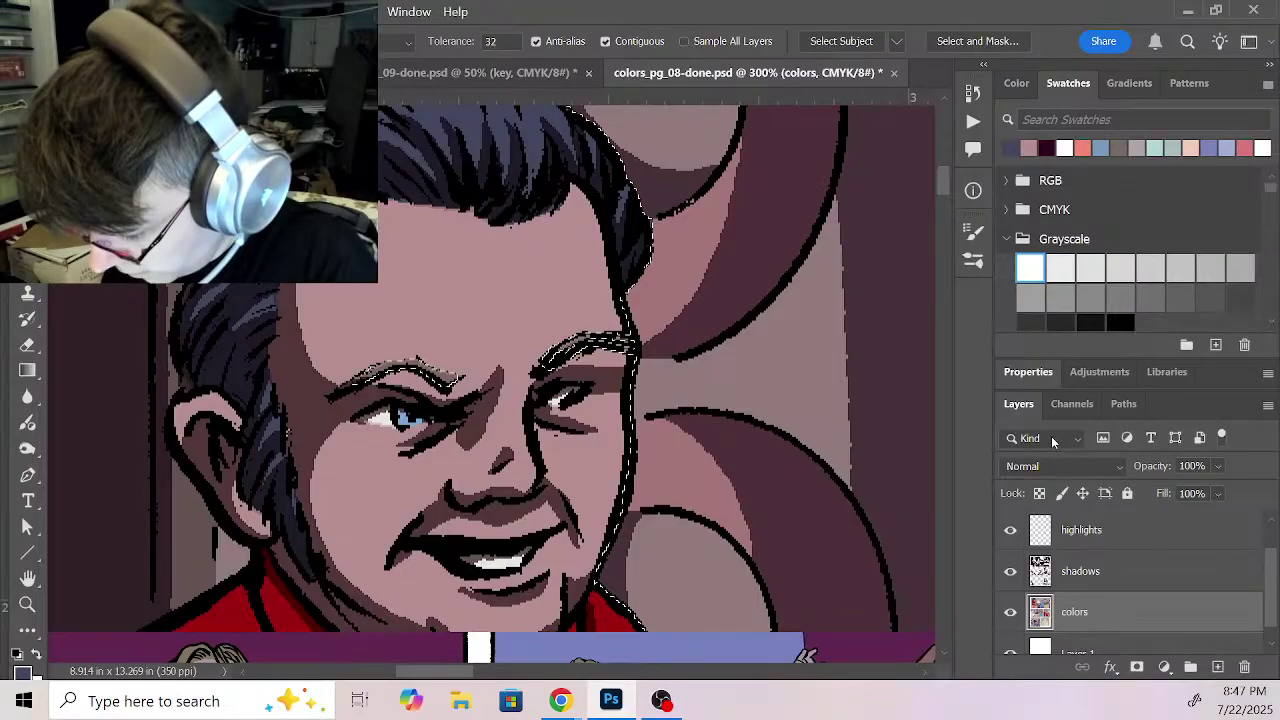
left_click_drag(826, 369, 794, 651)
left_click_drag(789, 411, 714, 151)
key("ctrl+d")
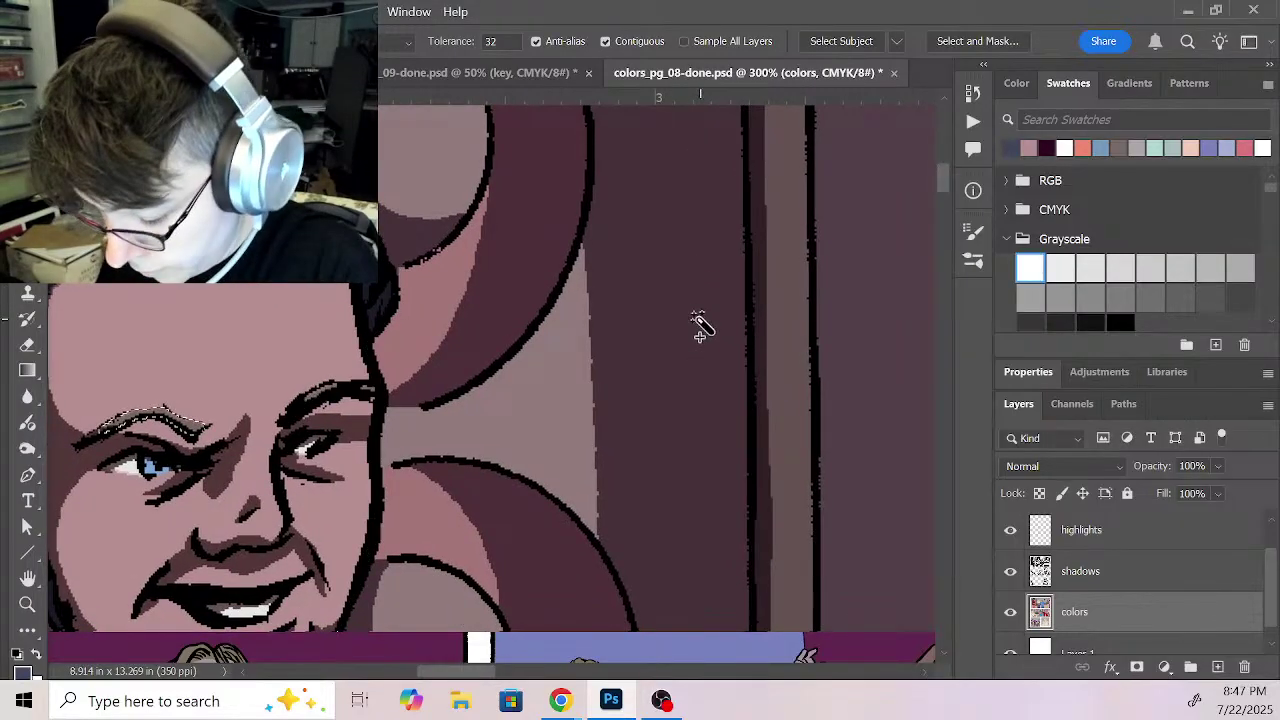
scroll(586, 414, "left", 3)
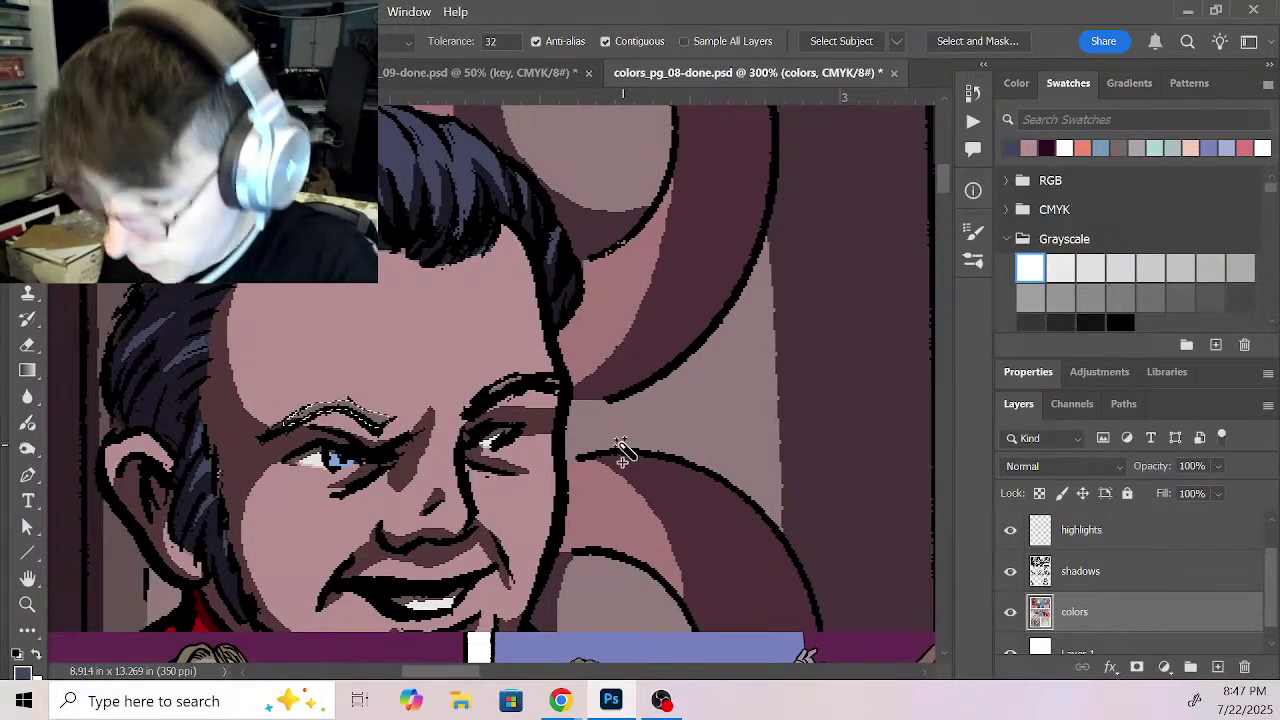
key("shift+BackSpace")
key("Return")
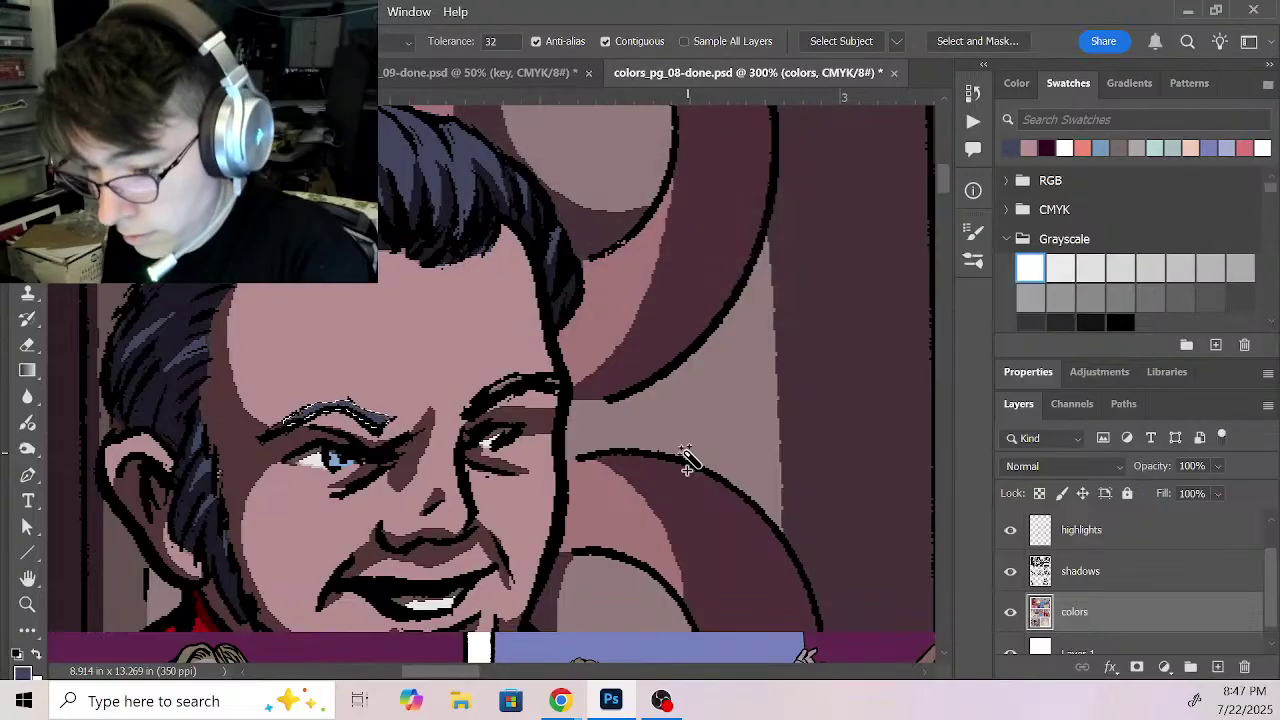
Step: Touch up the red-shirted man's other eyebrow with the Pencil tool in the same hair colour
key("b")
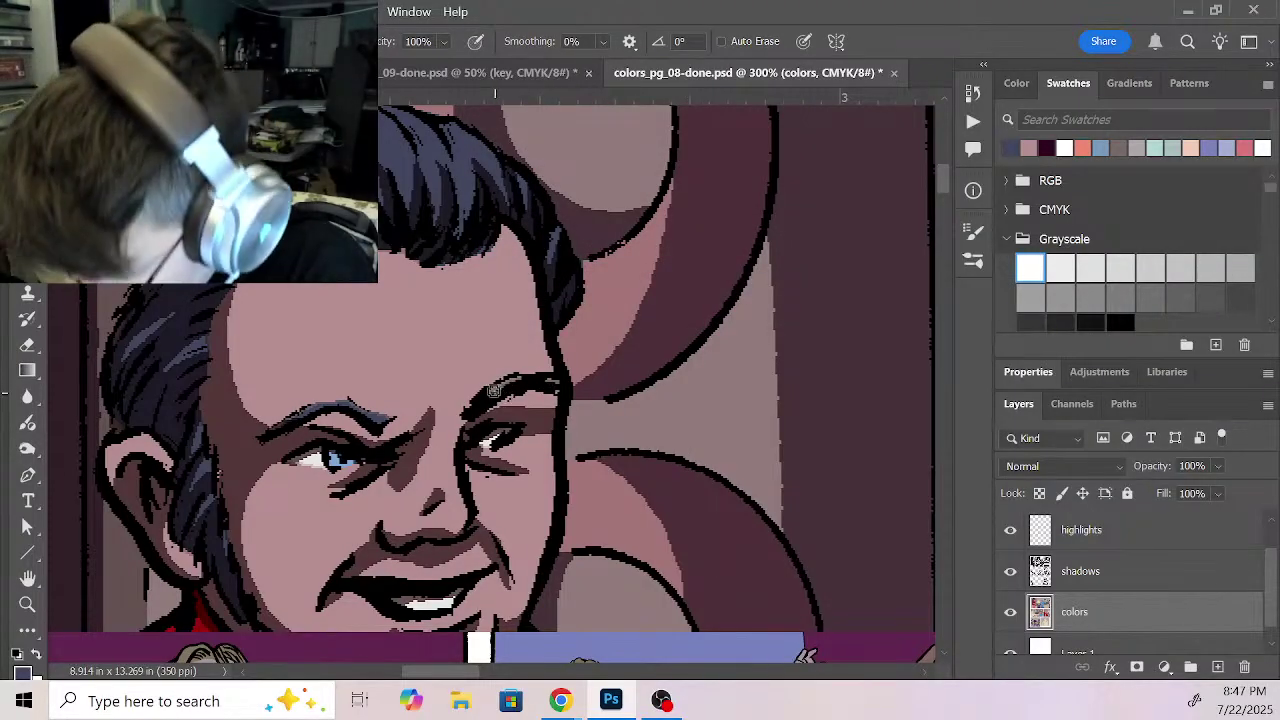
left_click(666, 477, "alt")
left_click_drag(691, 534, 722, 297)
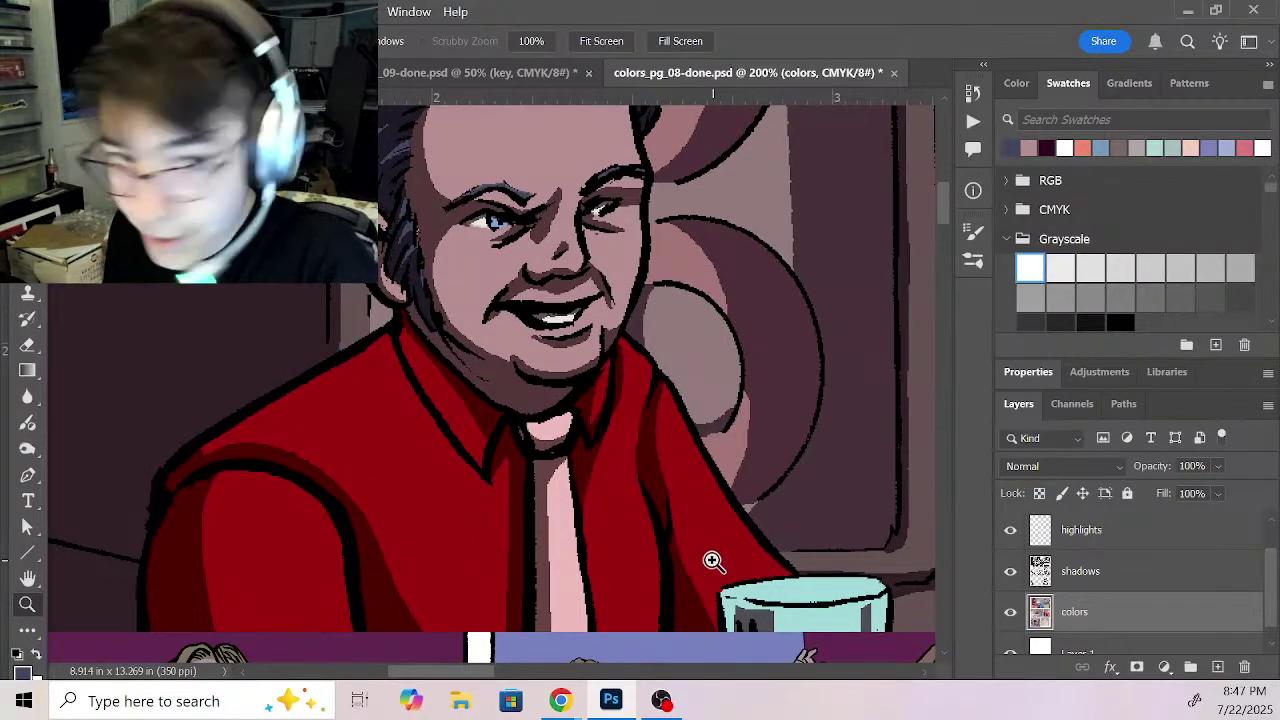
Step: Switch to the page 09 document and examine the dark-haired man's eye colouring in the top panel up close
left_click(468, 72)
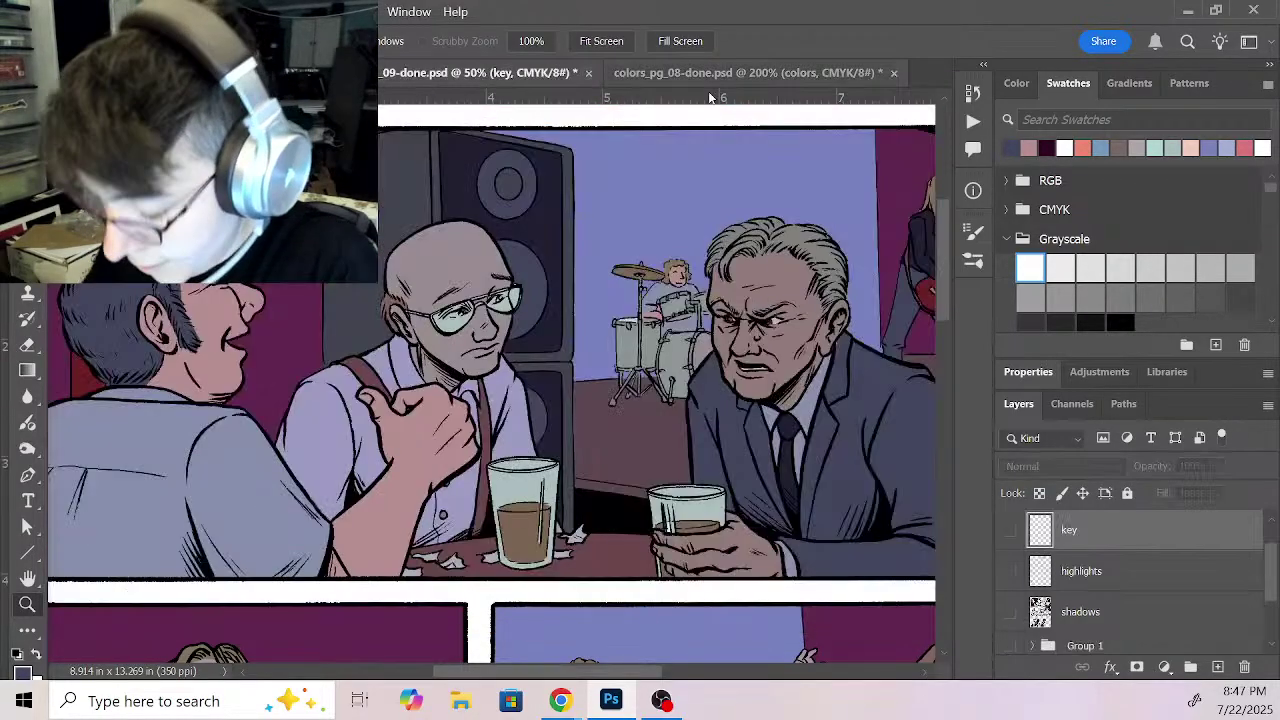
left_click(233, 290)
left_click(250, 315)
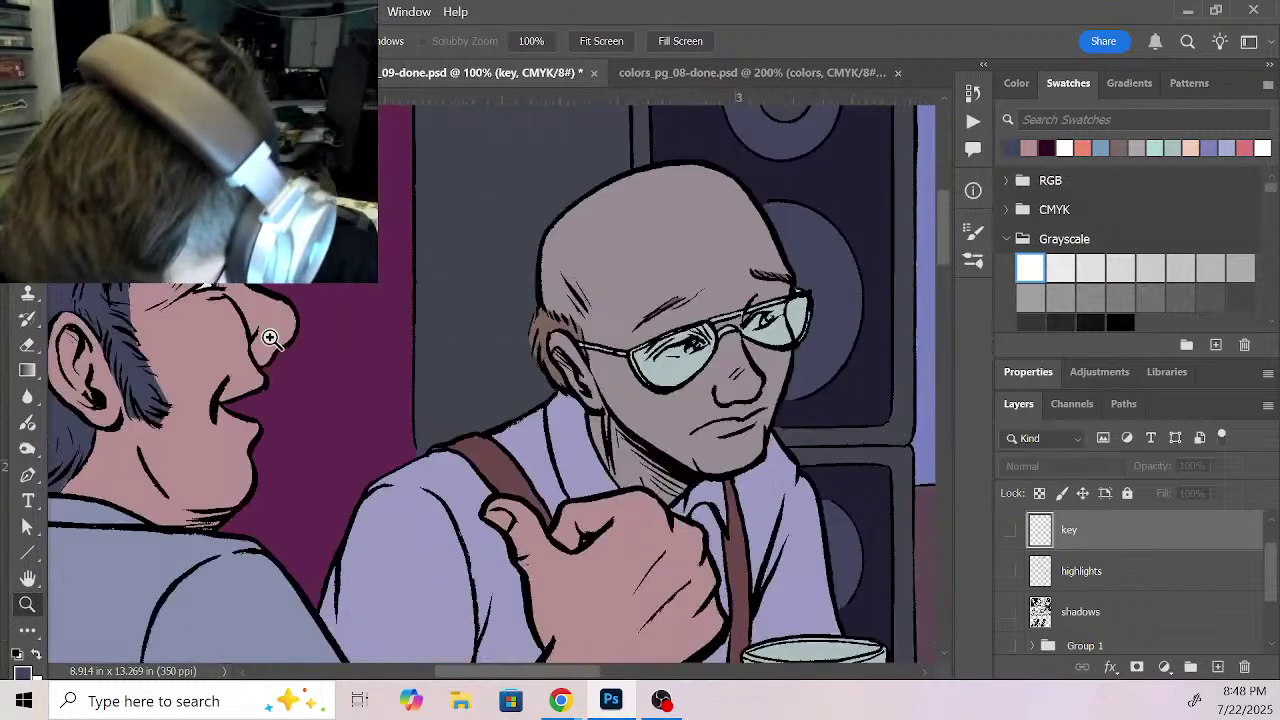
left_click(266, 337)
left_click(277, 354)
left_click_drag(311, 362, 466, 457)
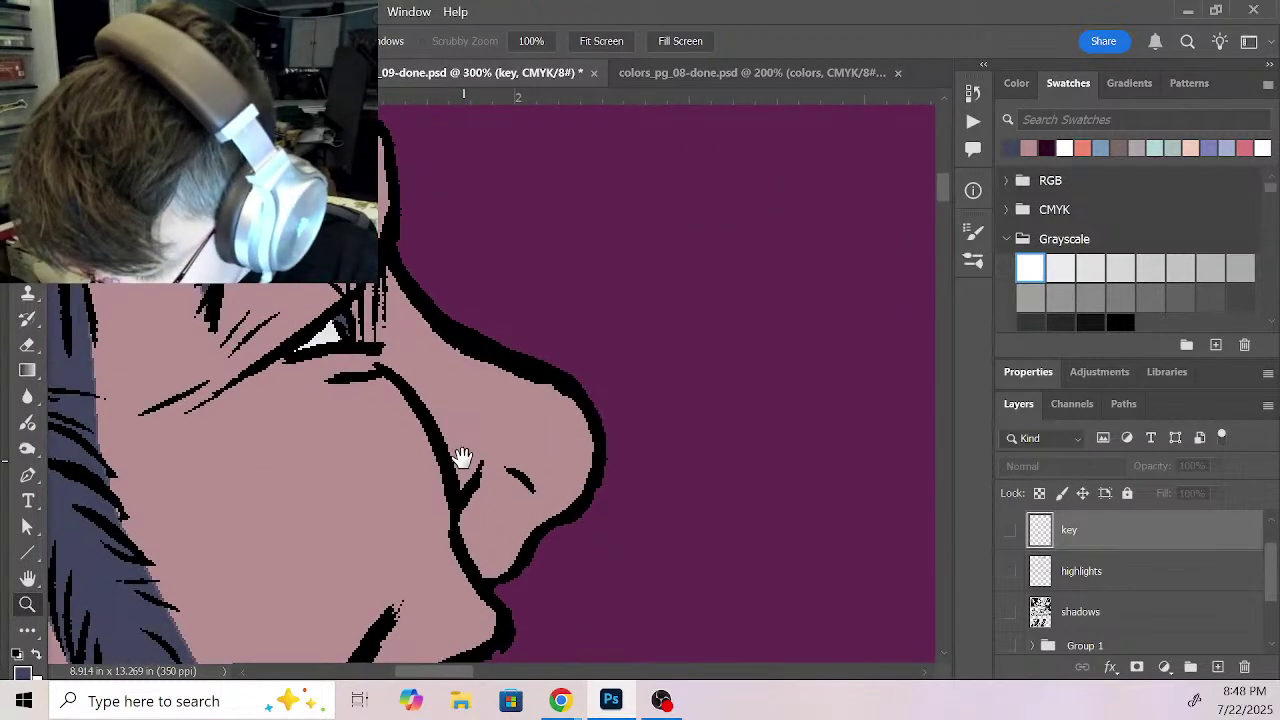
key("i")
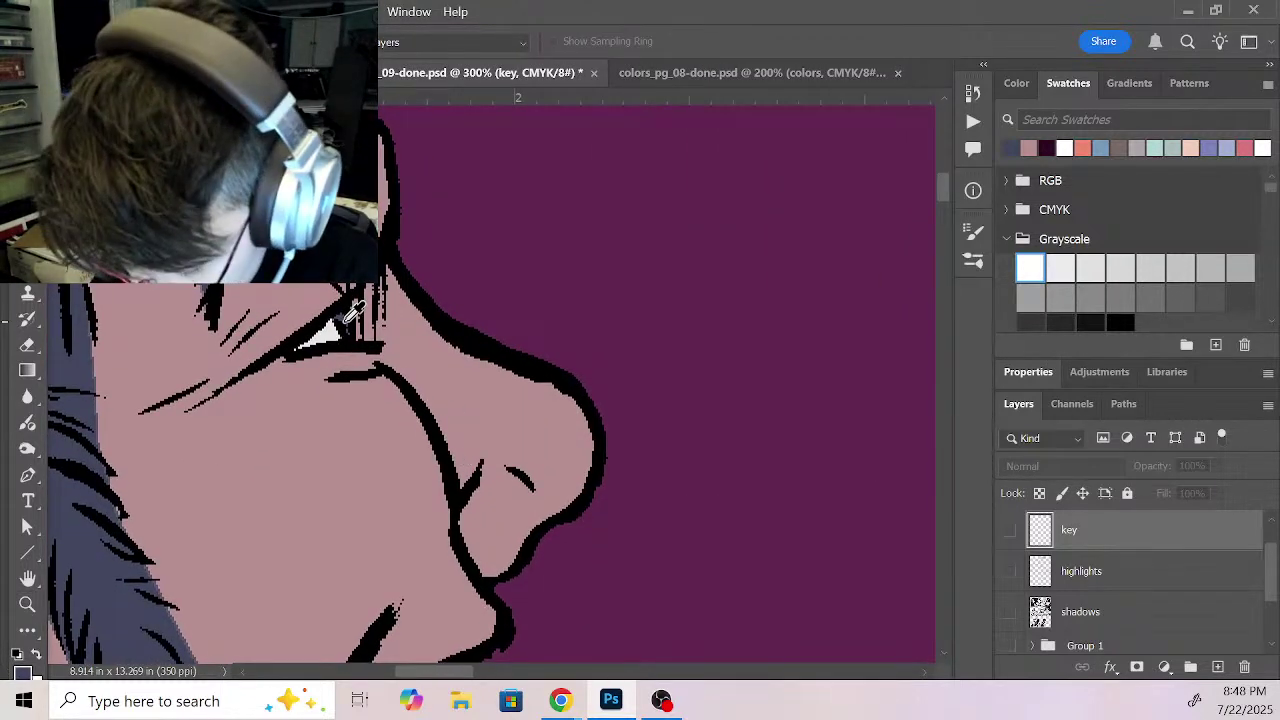
Step: Back in the page 08 document, recolour the red-shirted man's blue irises with the dark hair colour
left_click(717, 72)
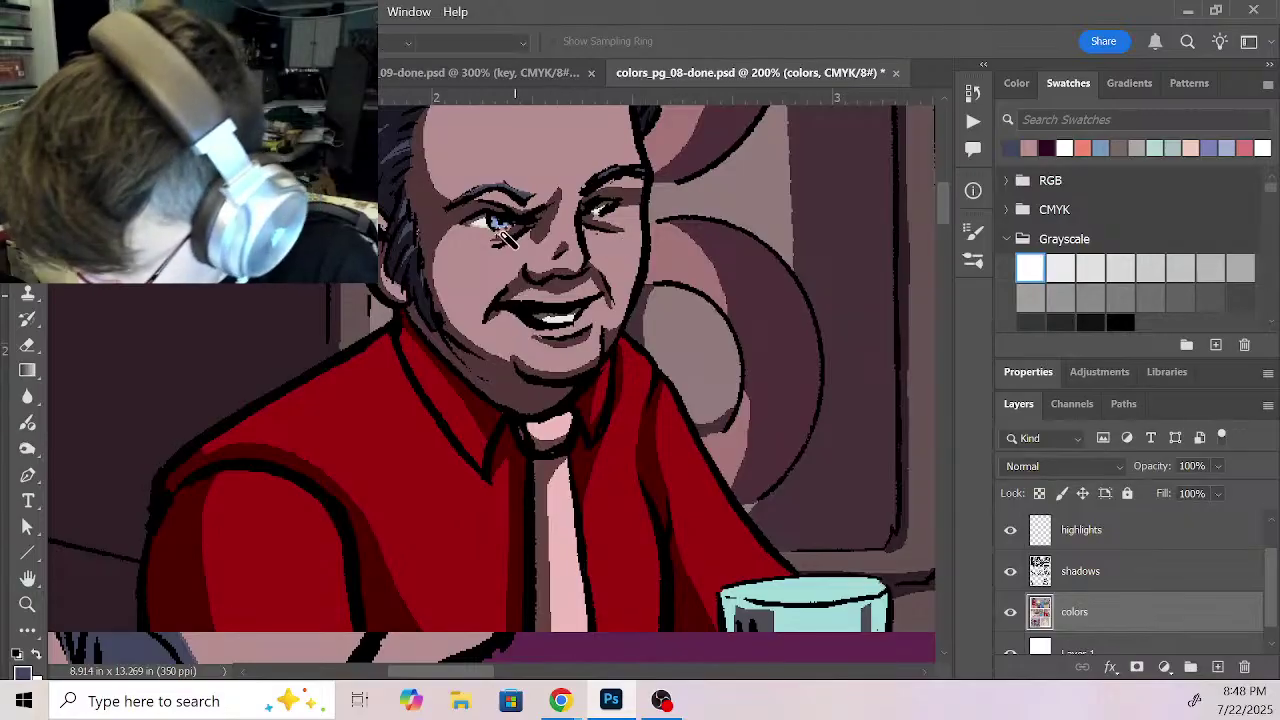
key("w")
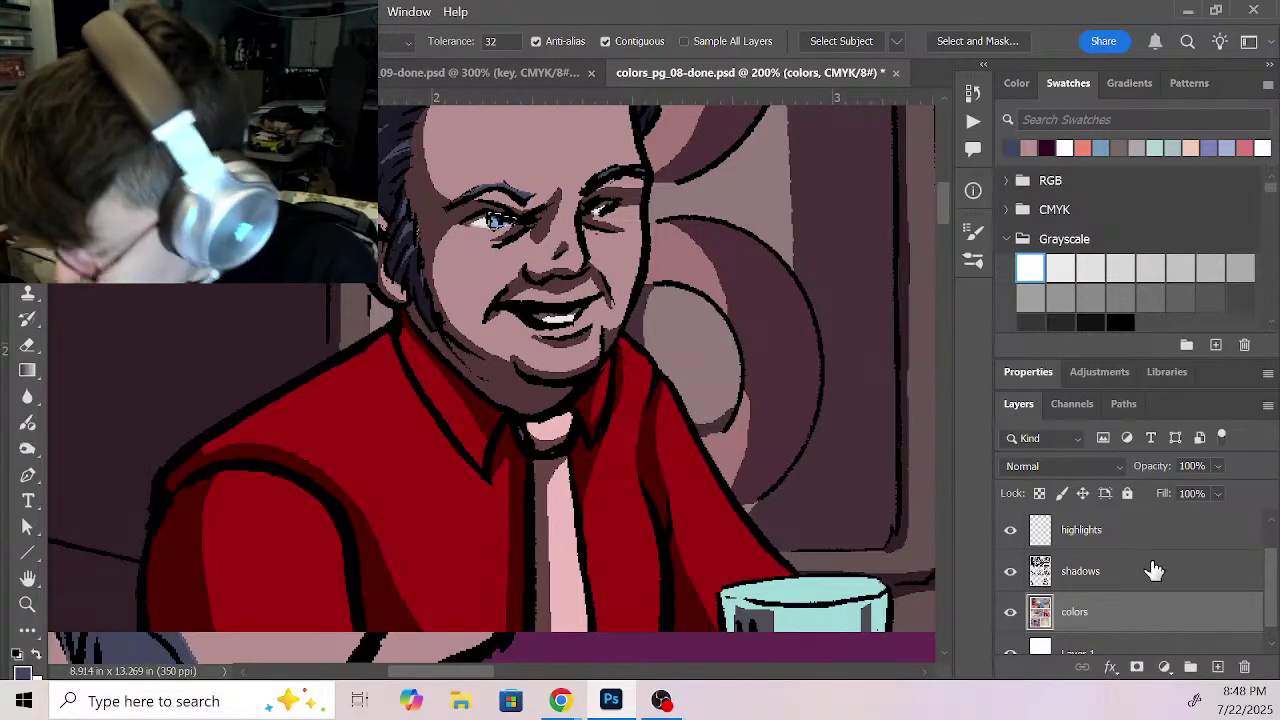
key("ctrl+z")
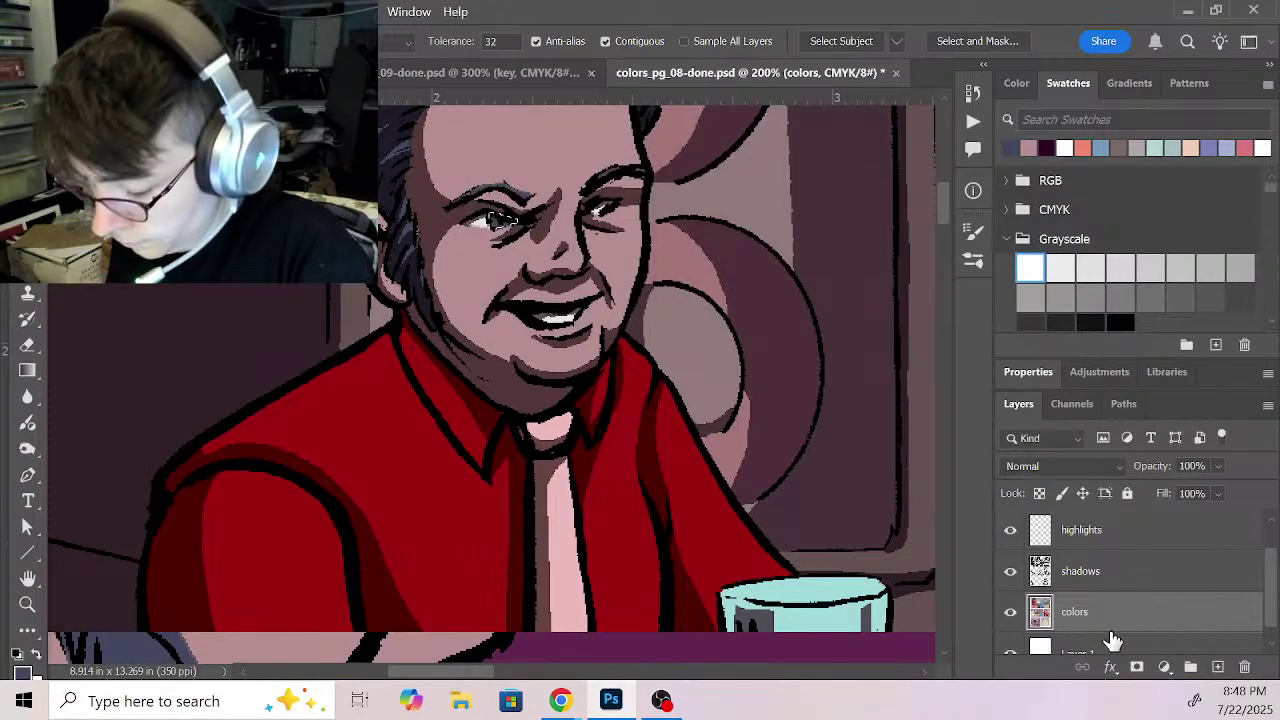
key("z")
left_click(610, 215)
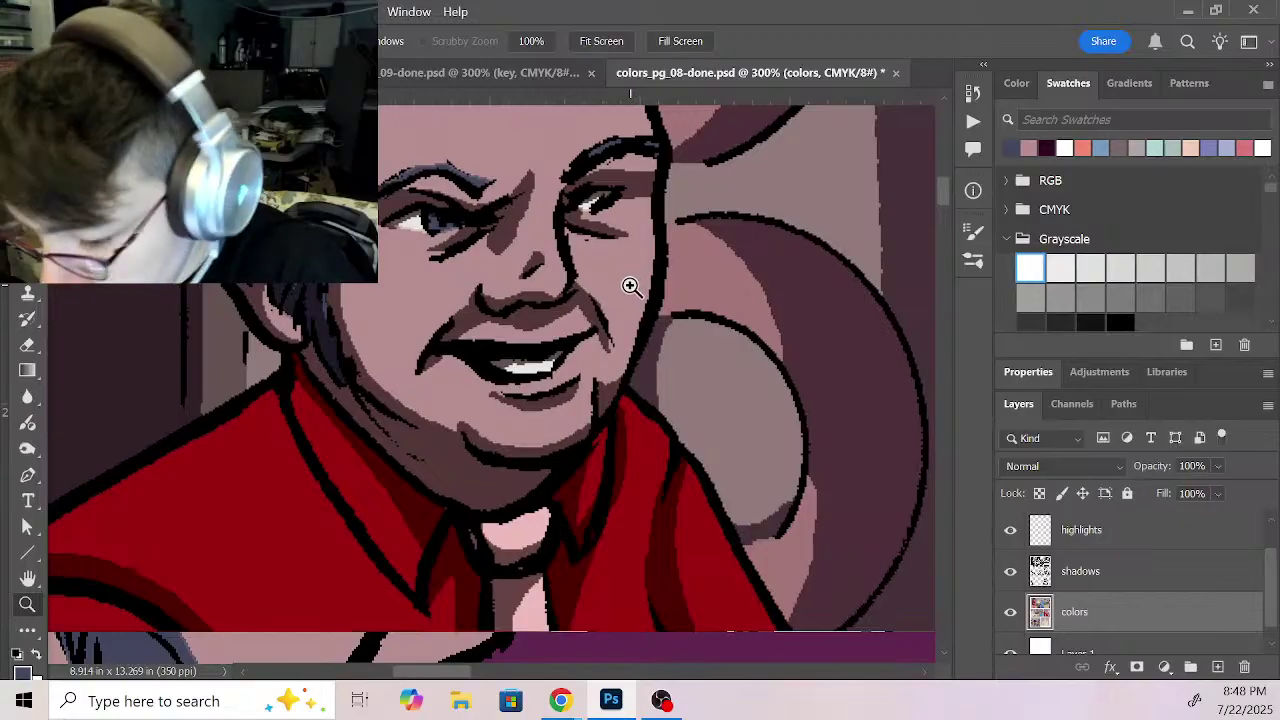
key("b")
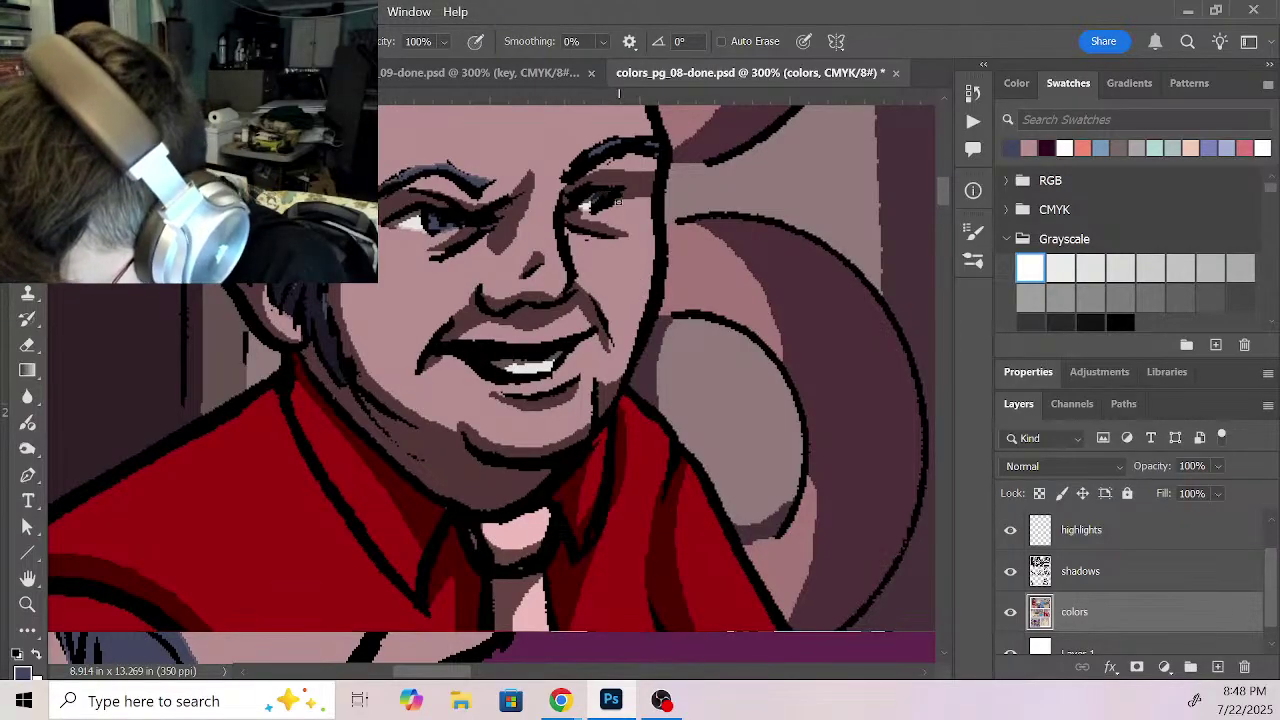
Step: Select the whites of the red-shirted man's eyes and his teeth, and fill them with the third Grayscale swatch, a light grey
key("w")
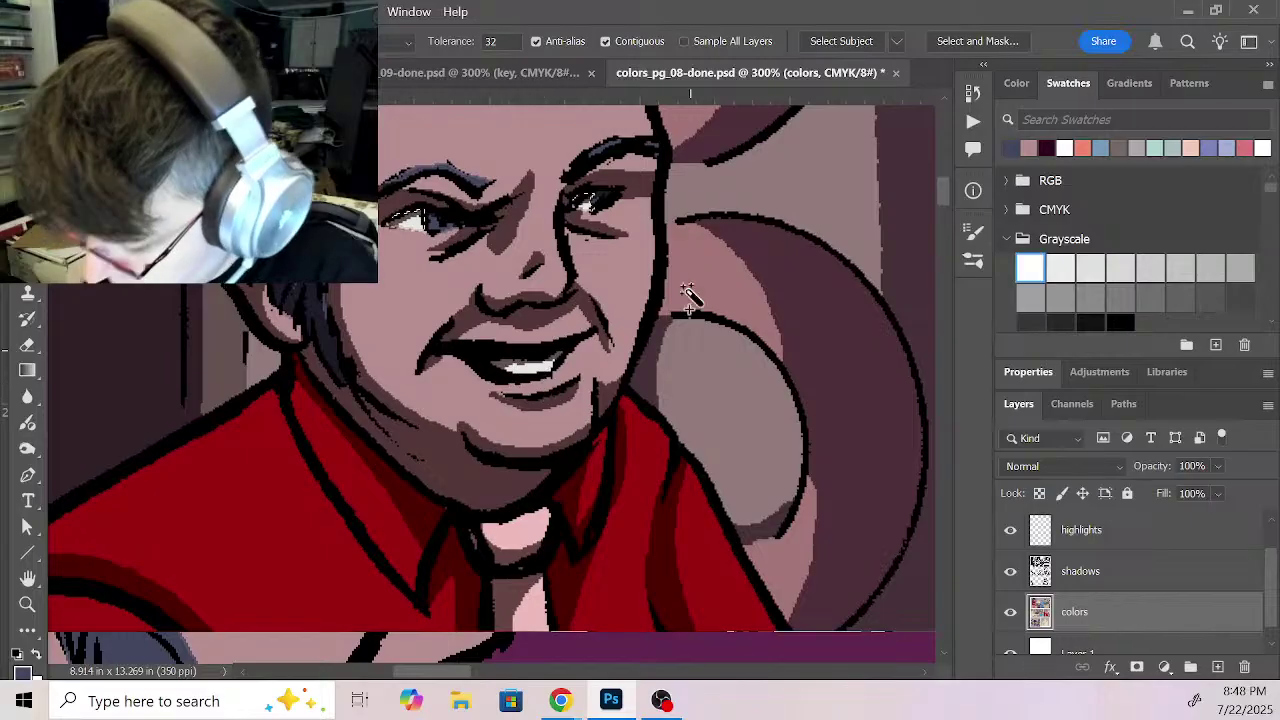
left_click(533, 73)
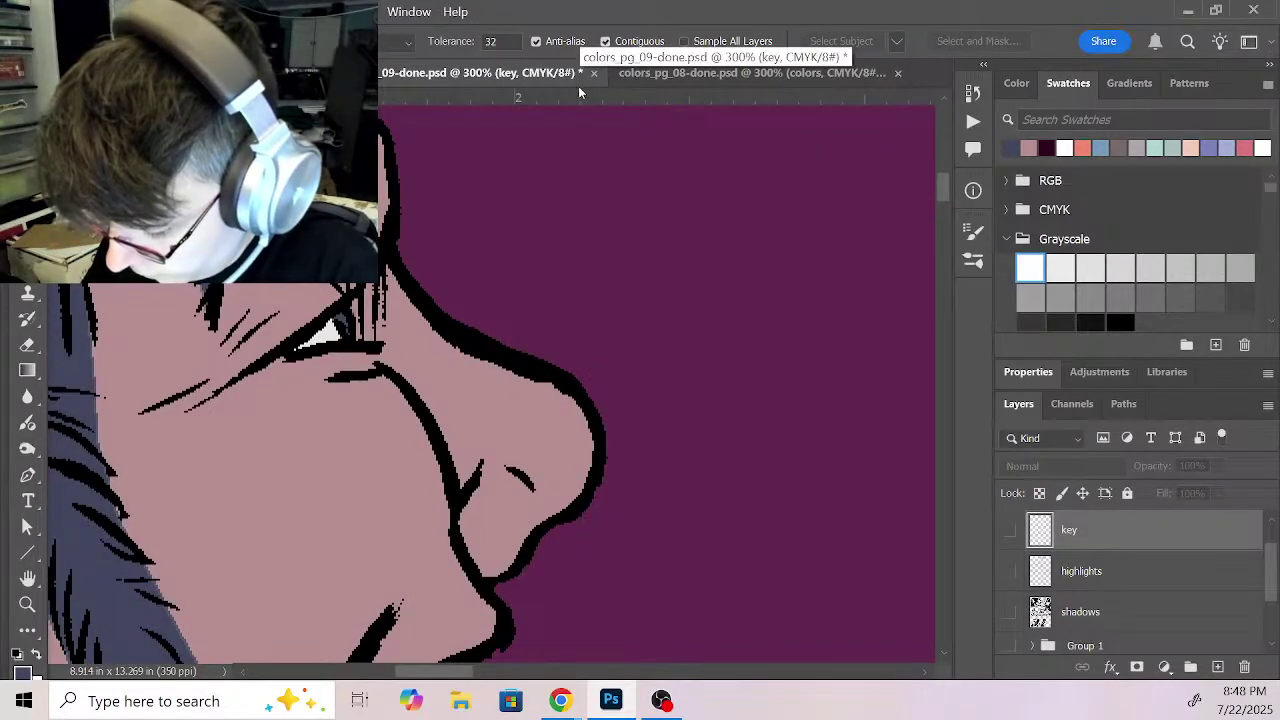
left_click(1093, 265)
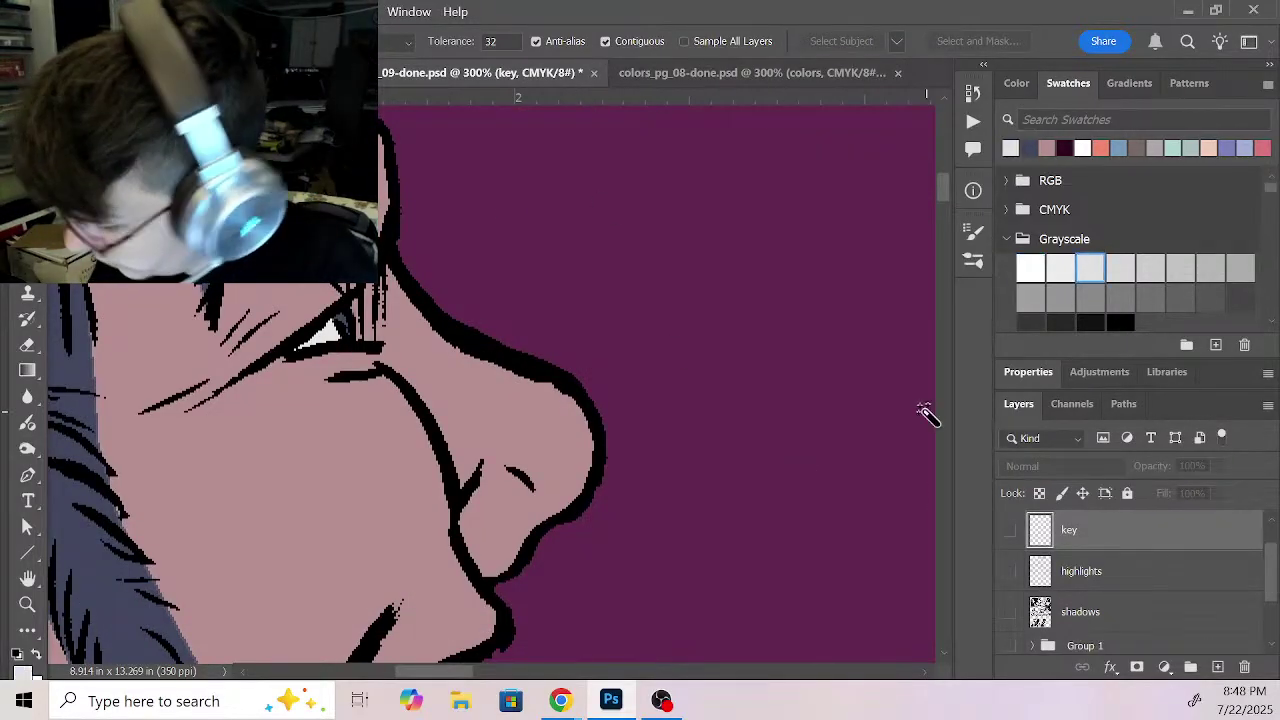
left_click(703, 73)
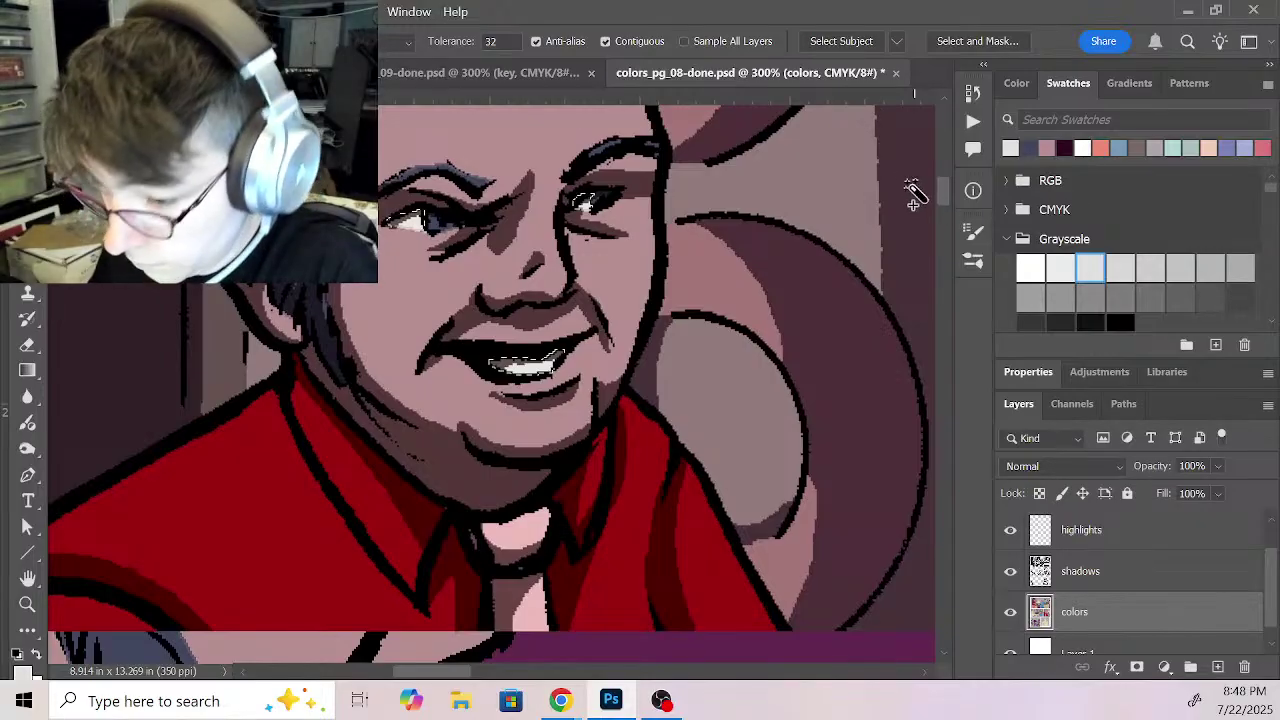
key("shift+BackSpace")
key("Return")
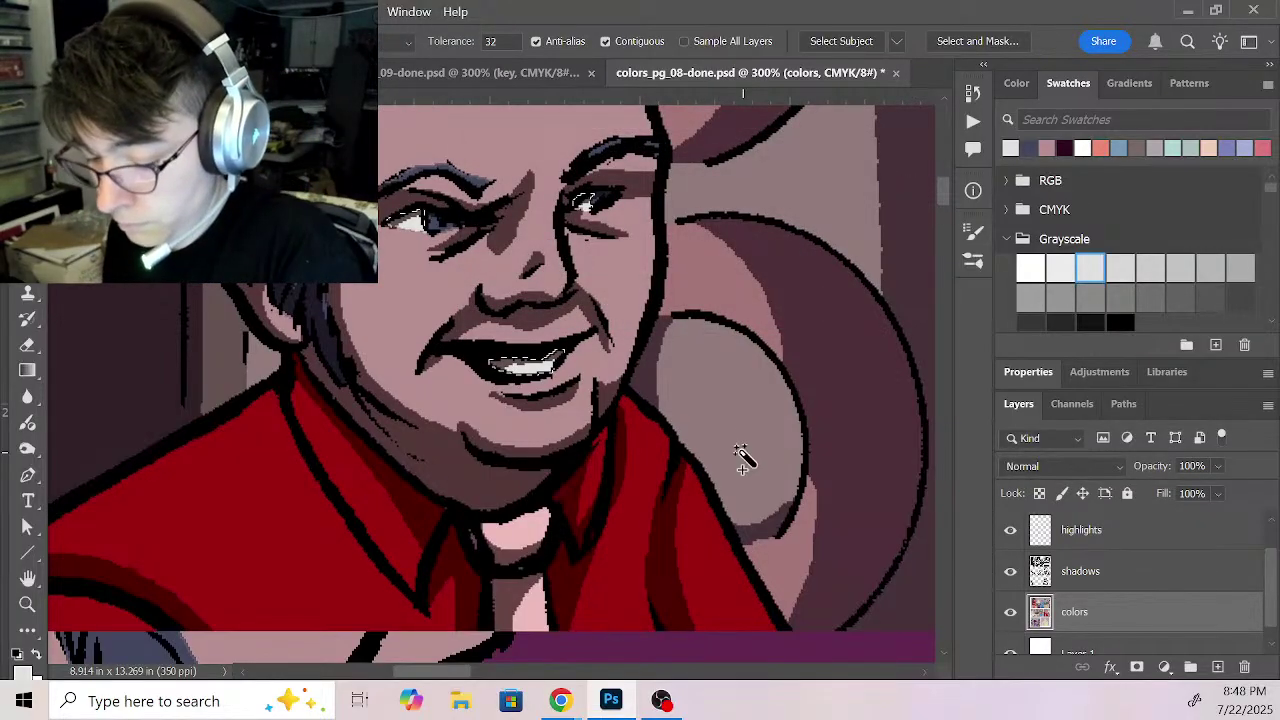
Step: Select all areas of the man's red shirt on the colors layer with the Magic Wand
key("z")
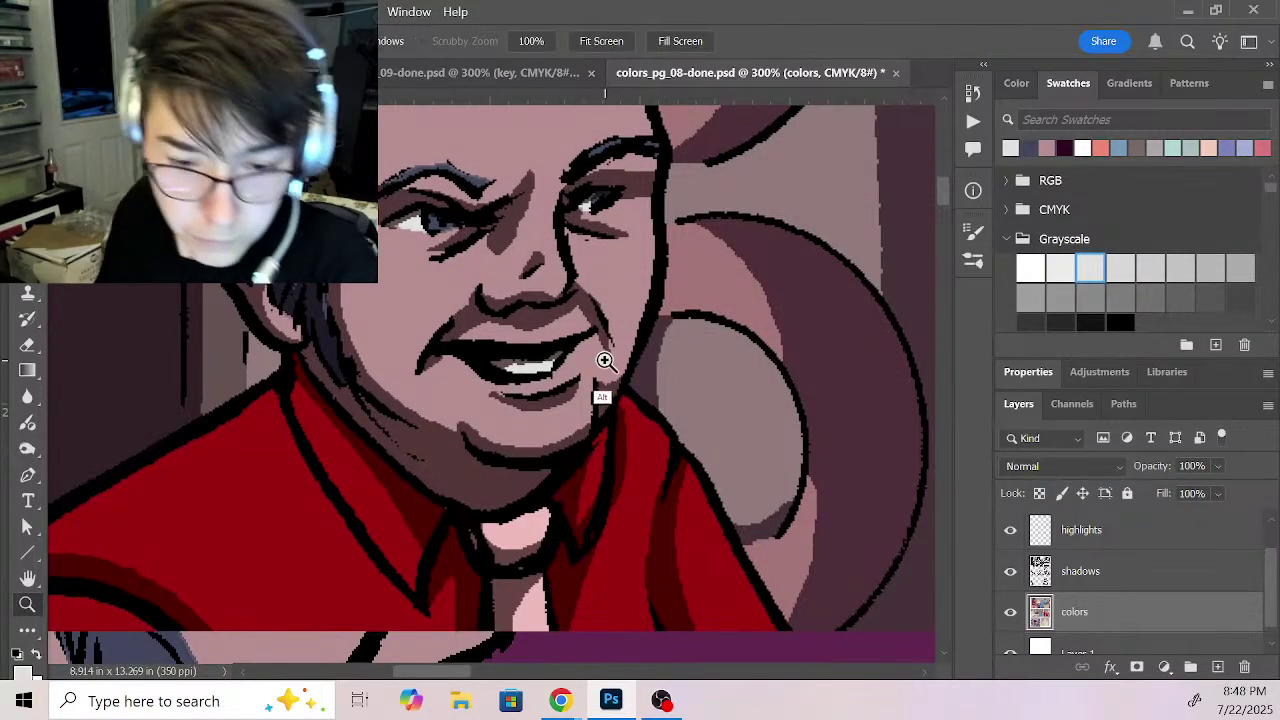
left_click(606, 370, "alt")
left_click(611, 391, "alt")
left_click_drag(633, 441, 594, 260)
key("w")
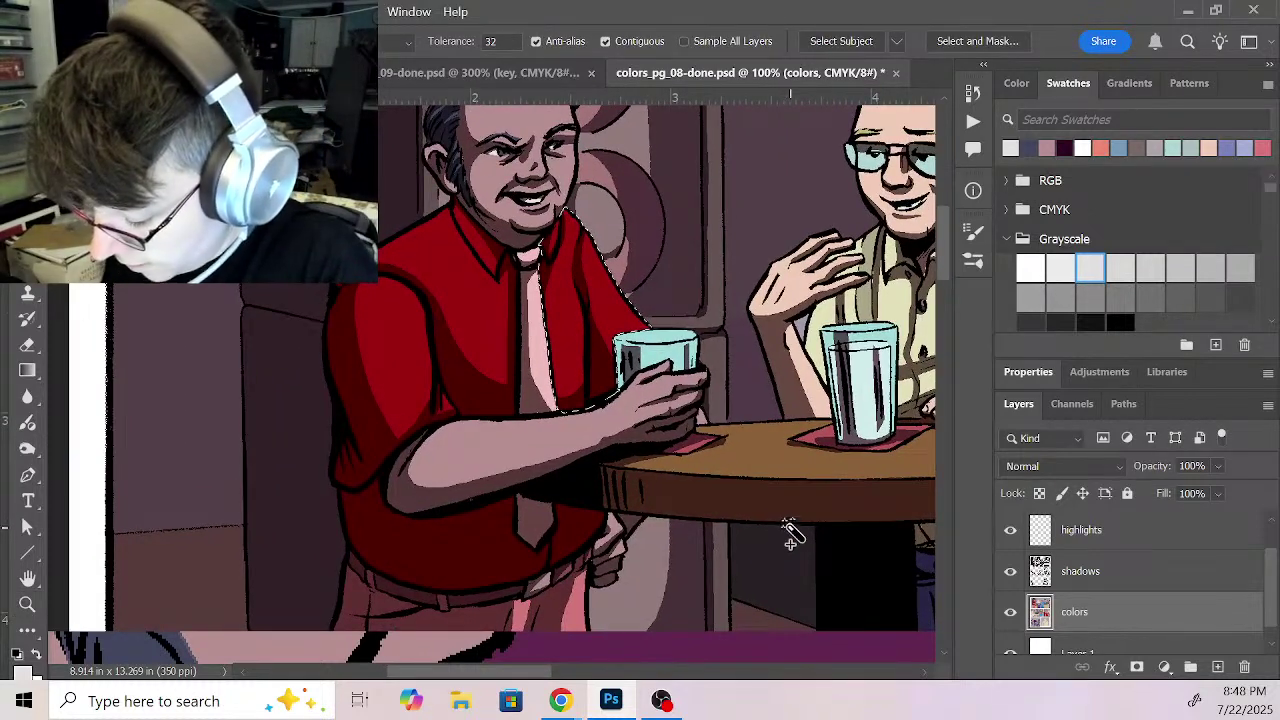
left_click(522, 548)
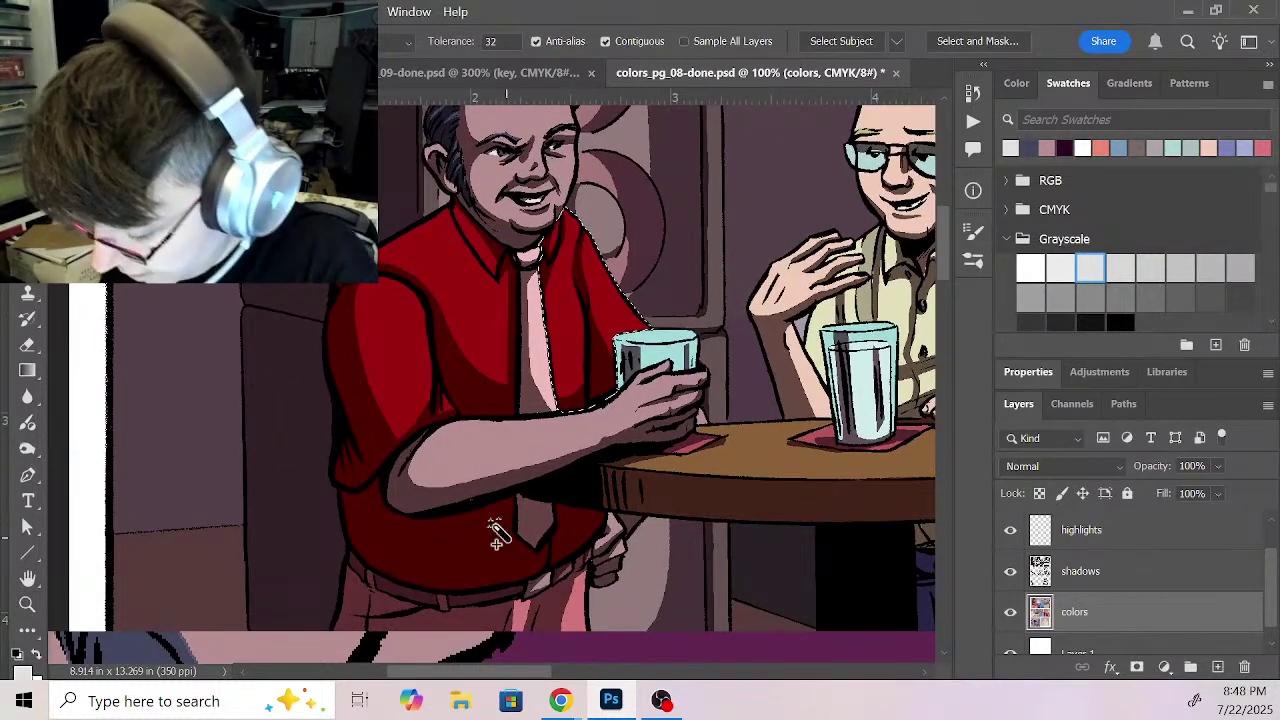
left_click(487, 357, "shift")
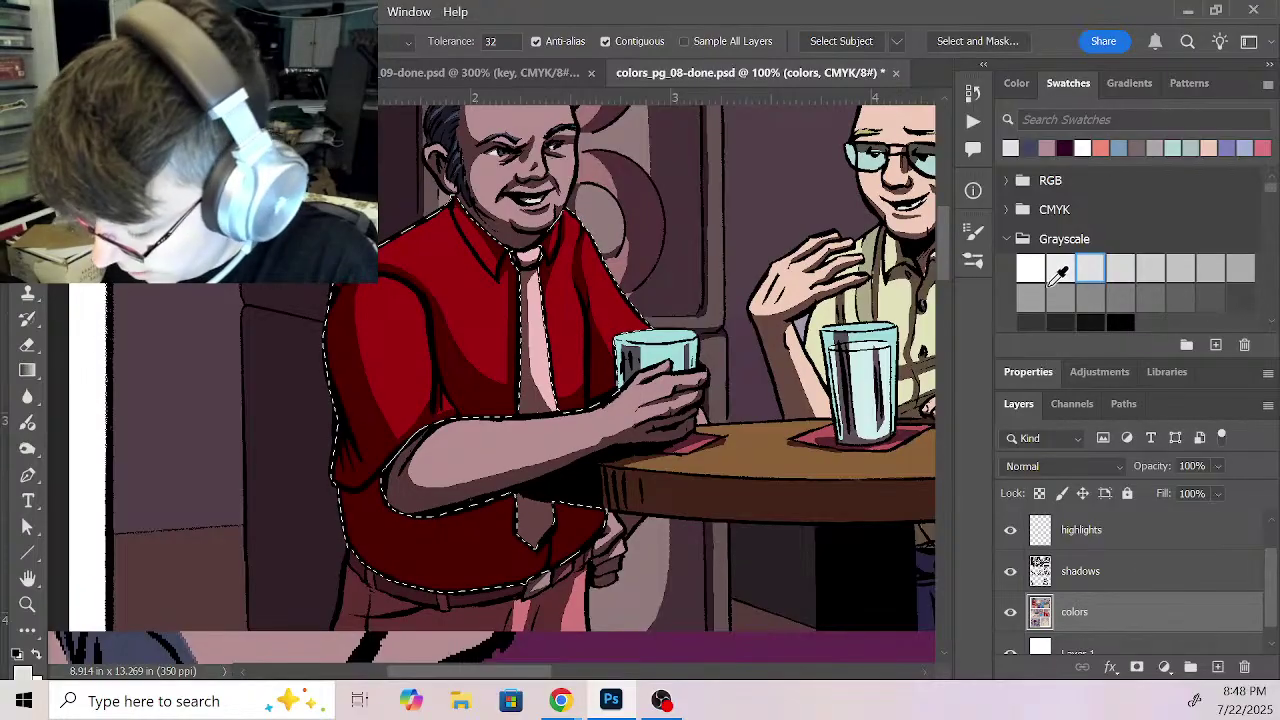
Step: Switch to the page 09 document and sample the dark-haired man's blue-grey shirt colour
left_click(480, 73)
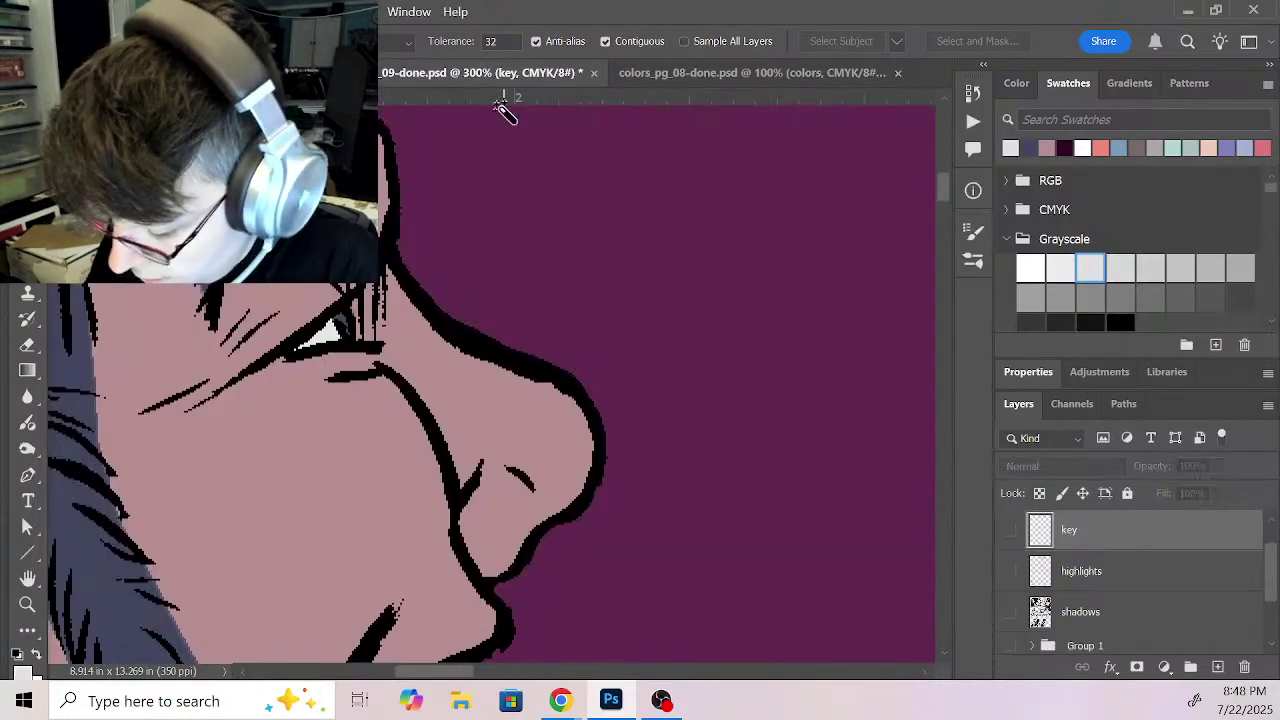
left_click_drag(432, 615, 686, 94)
key("i")
left_click(407, 611)
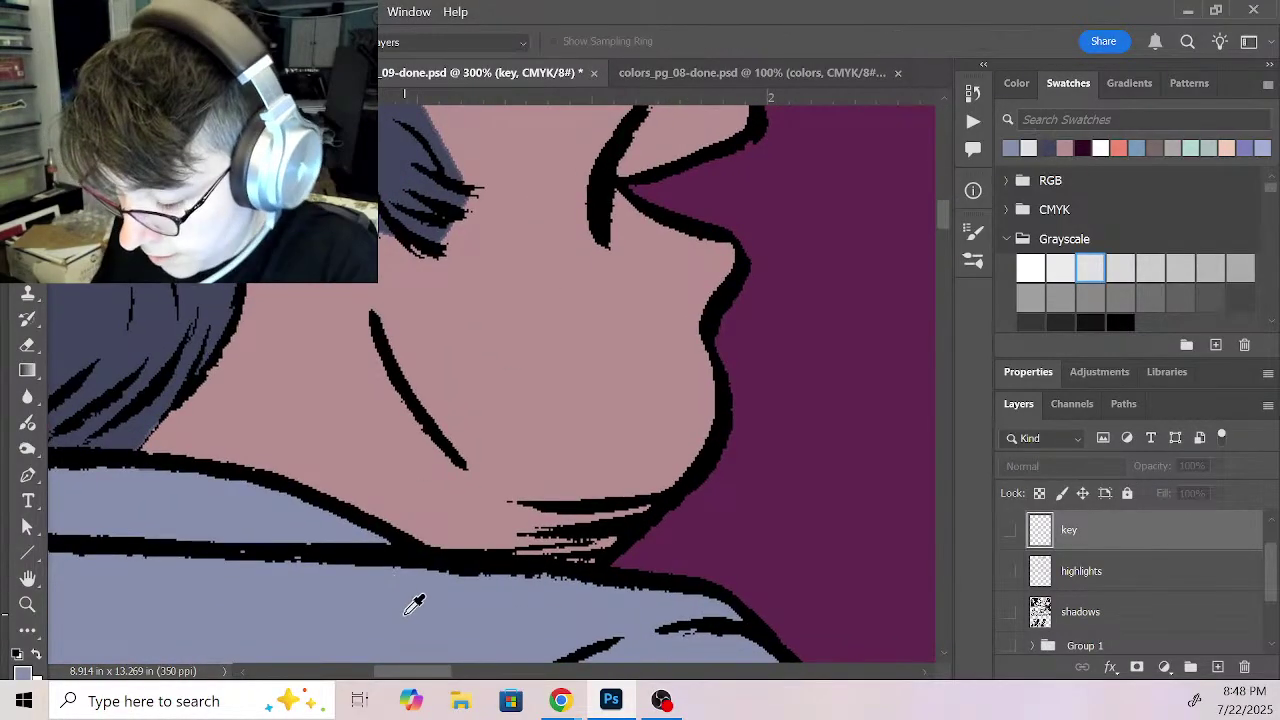
Step: Return to the page 08 document, fill the selected shirt with the sampled blue-grey and deselect
left_click(692, 77)
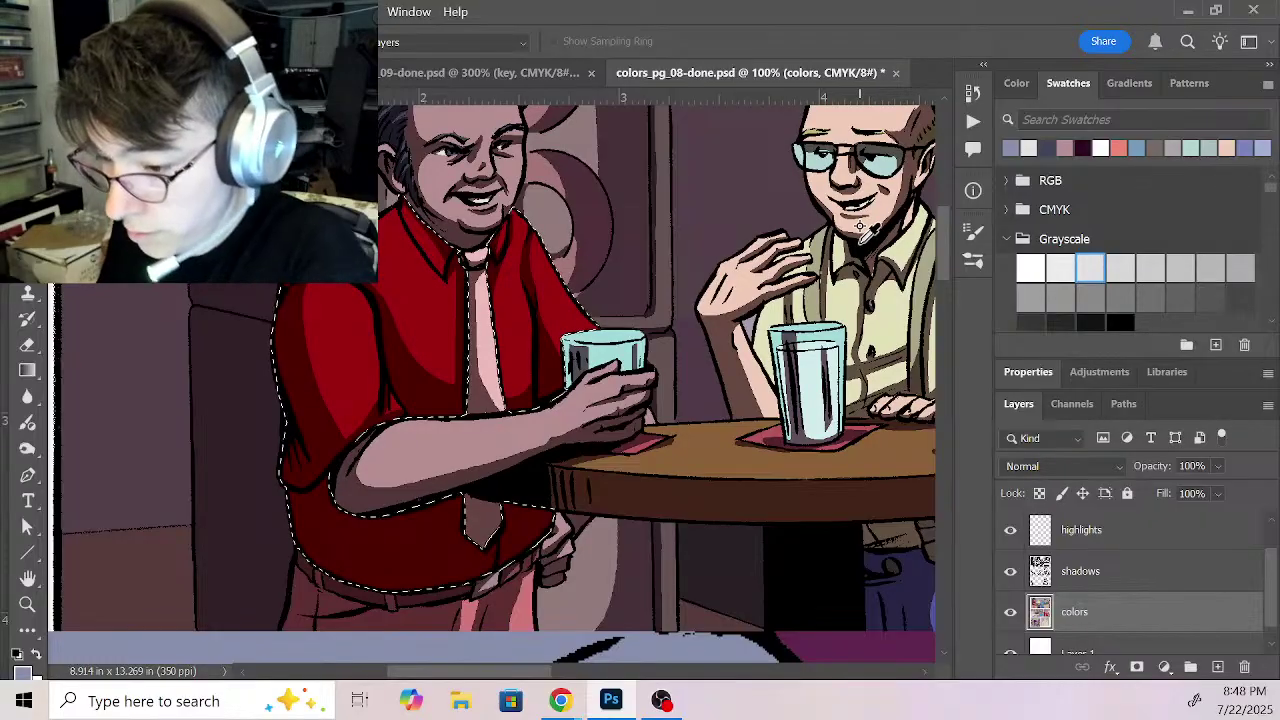
key("shift+F5")
key("Return")
key("ctrl+d")
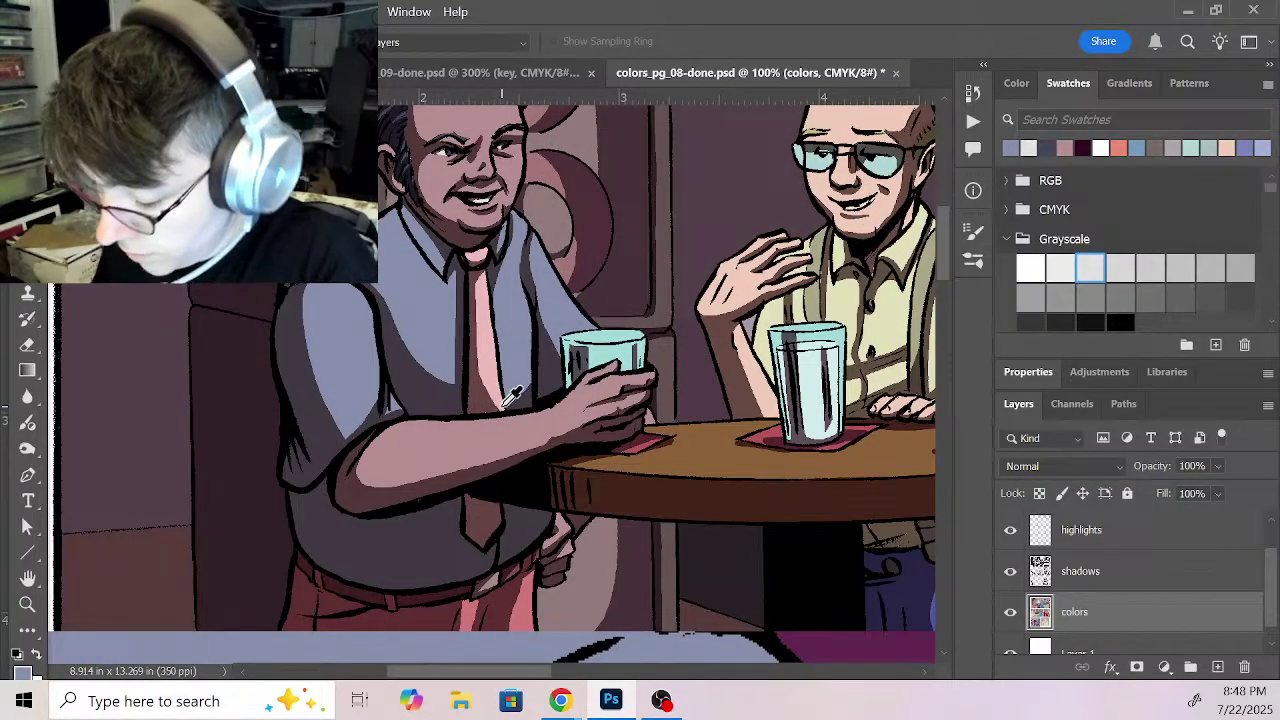
Step: Sample the bald man's skin colour from the top panel of page 09 and return to the page 08 document
left_click(580, 75)
key("z")
left_click(612, 400, "alt")
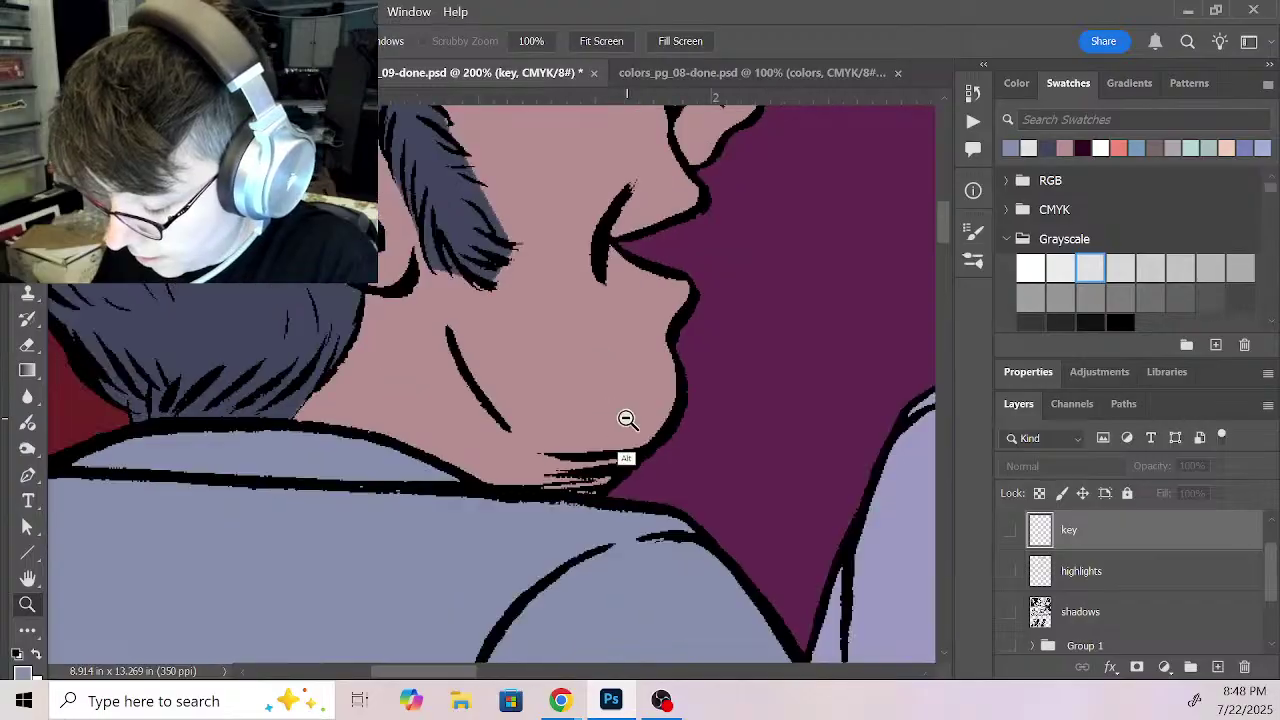
left_click(640, 446, "alt")
left_click(640, 446, "alt")
left_click_drag(700, 543, 438, 481)
key("w")
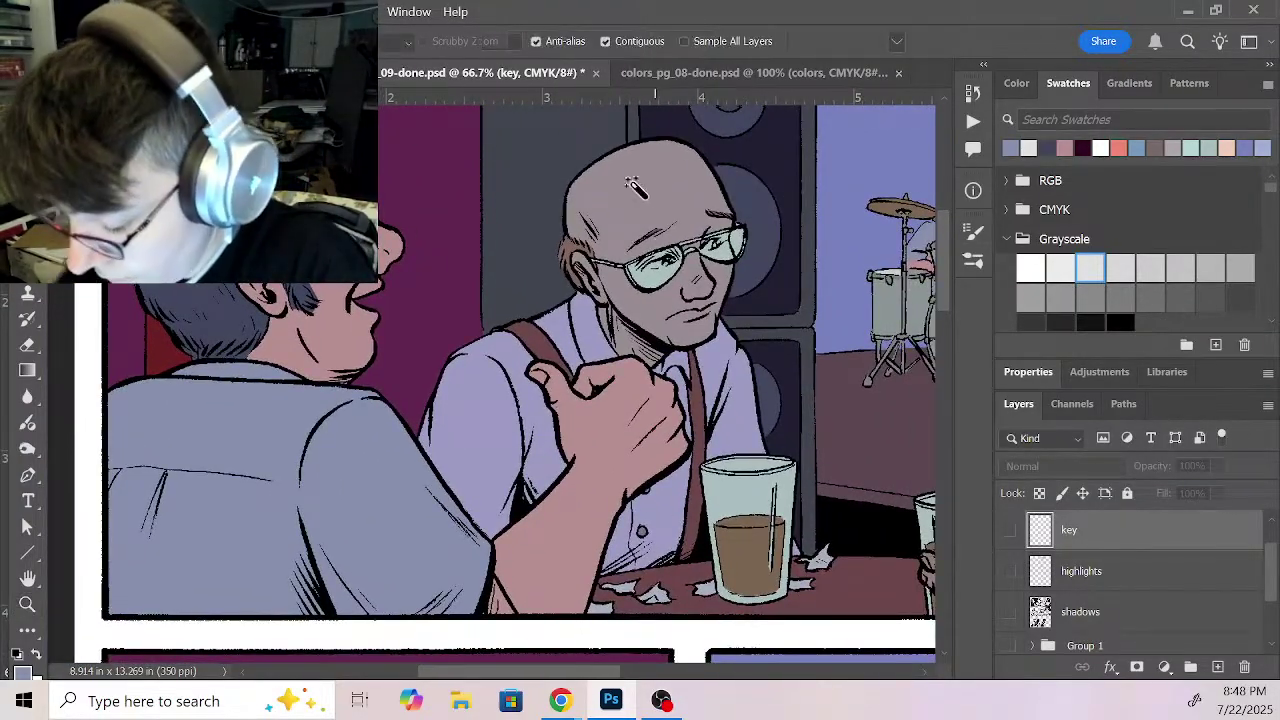
key("i")
left_click(677, 216)
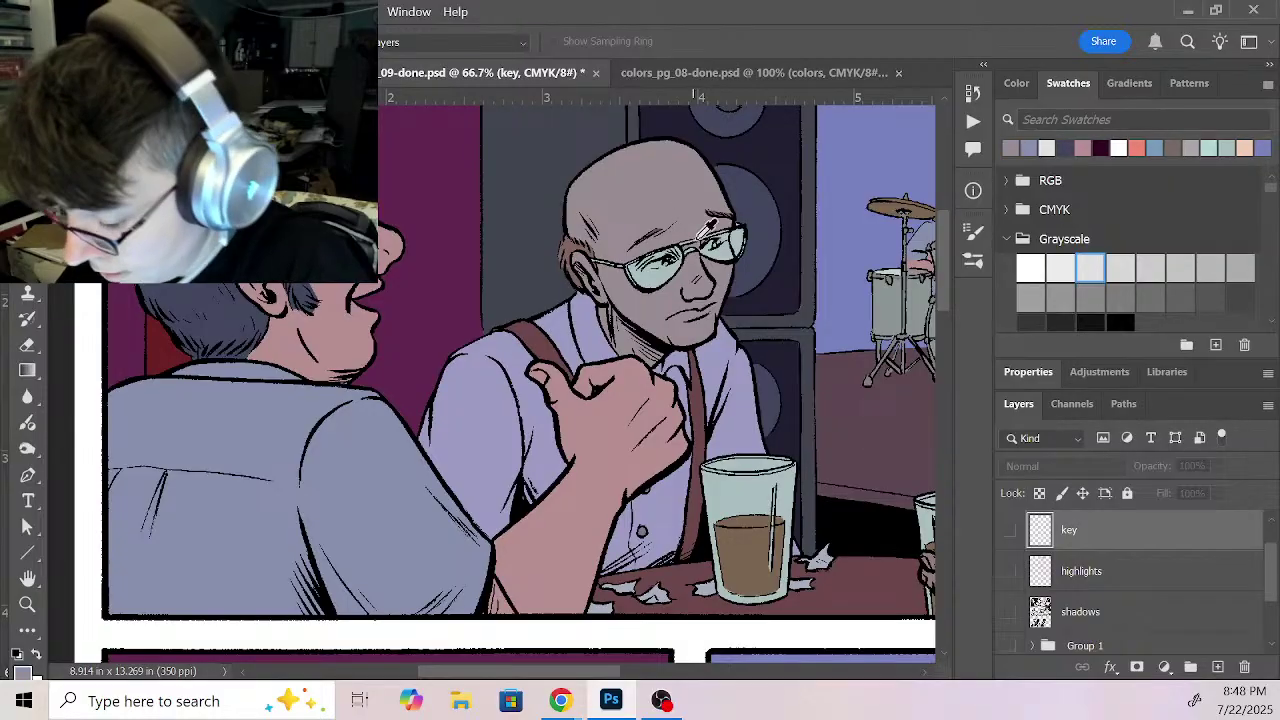
left_click(747, 74)
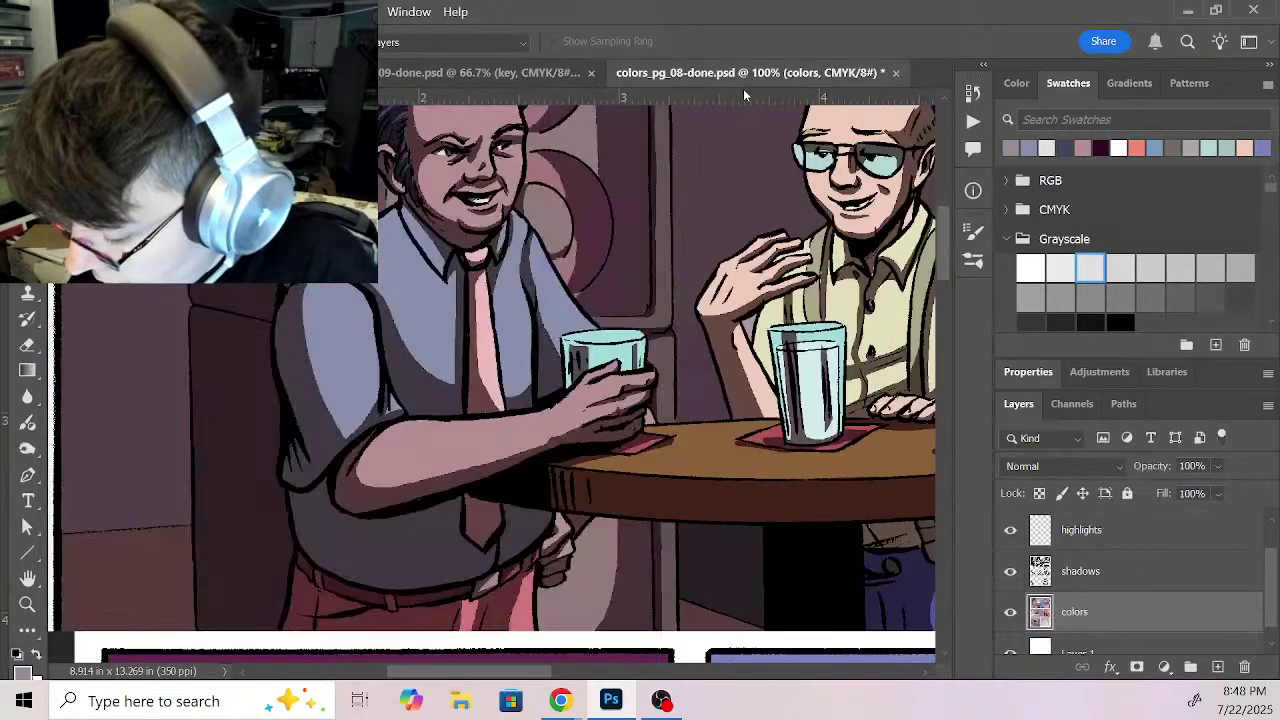
Step: Select the bald man's head, raised arm and resting hand, fill them with the sampled skin colour and deselect
left_click_drag(540, 408, 480, 448)
key("w")
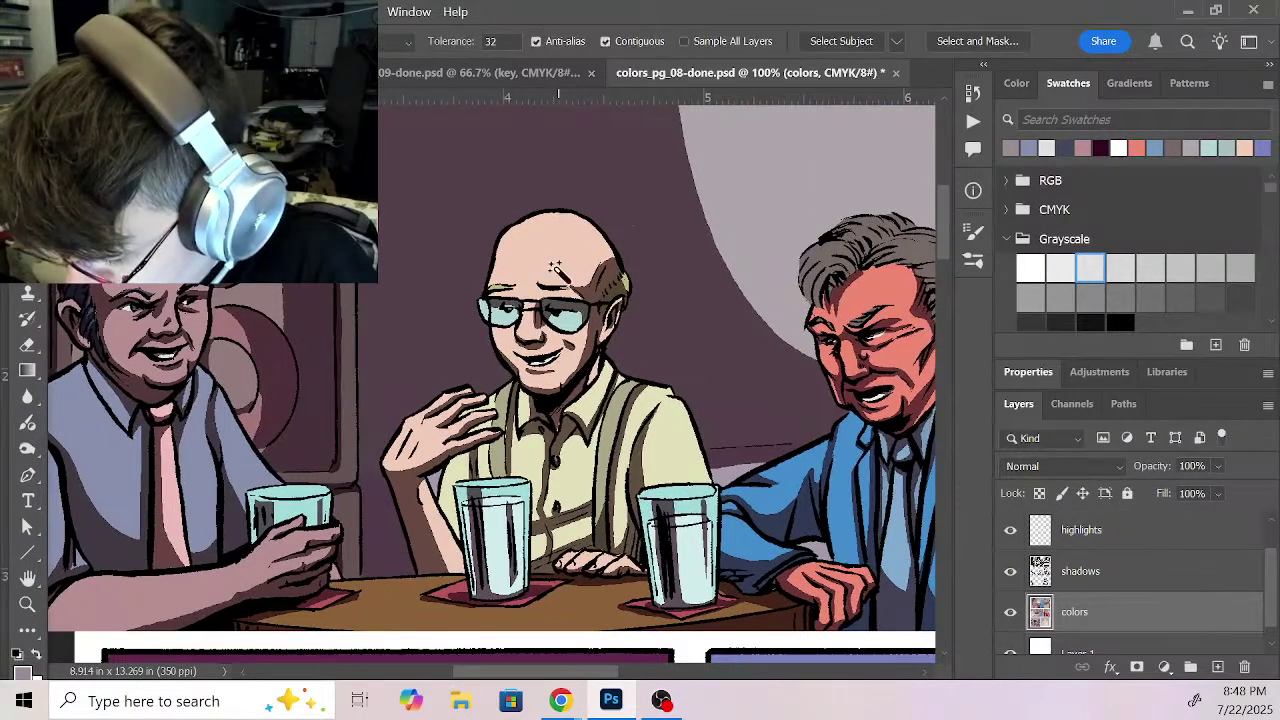
left_click(588, 270)
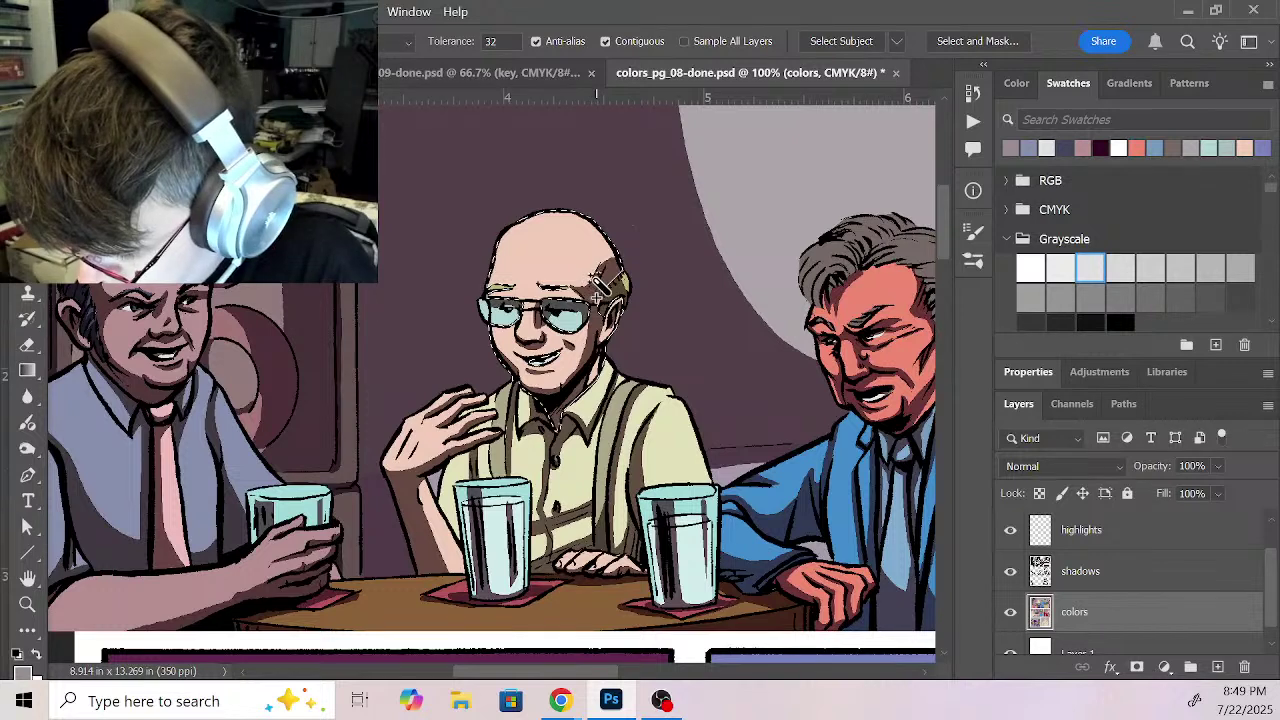
left_click(430, 455, "shift")
left_click(606, 575, "shift")
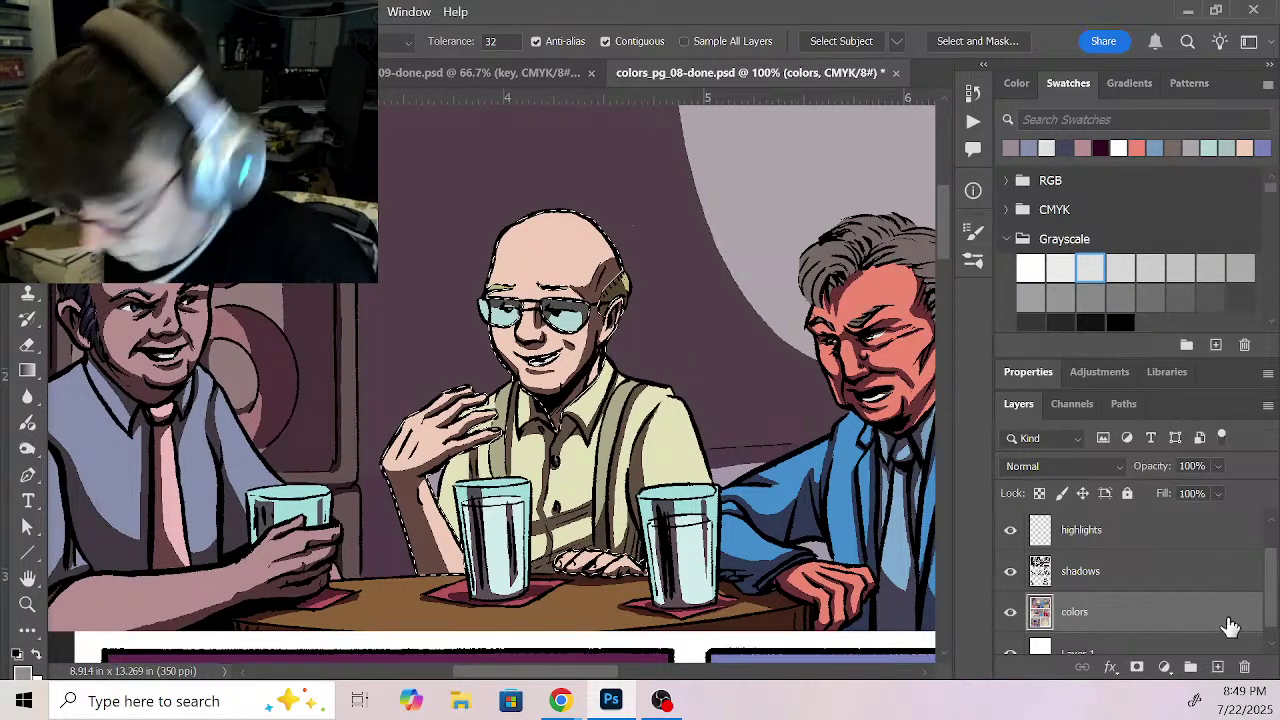
key("shift+F5")
key("Return")
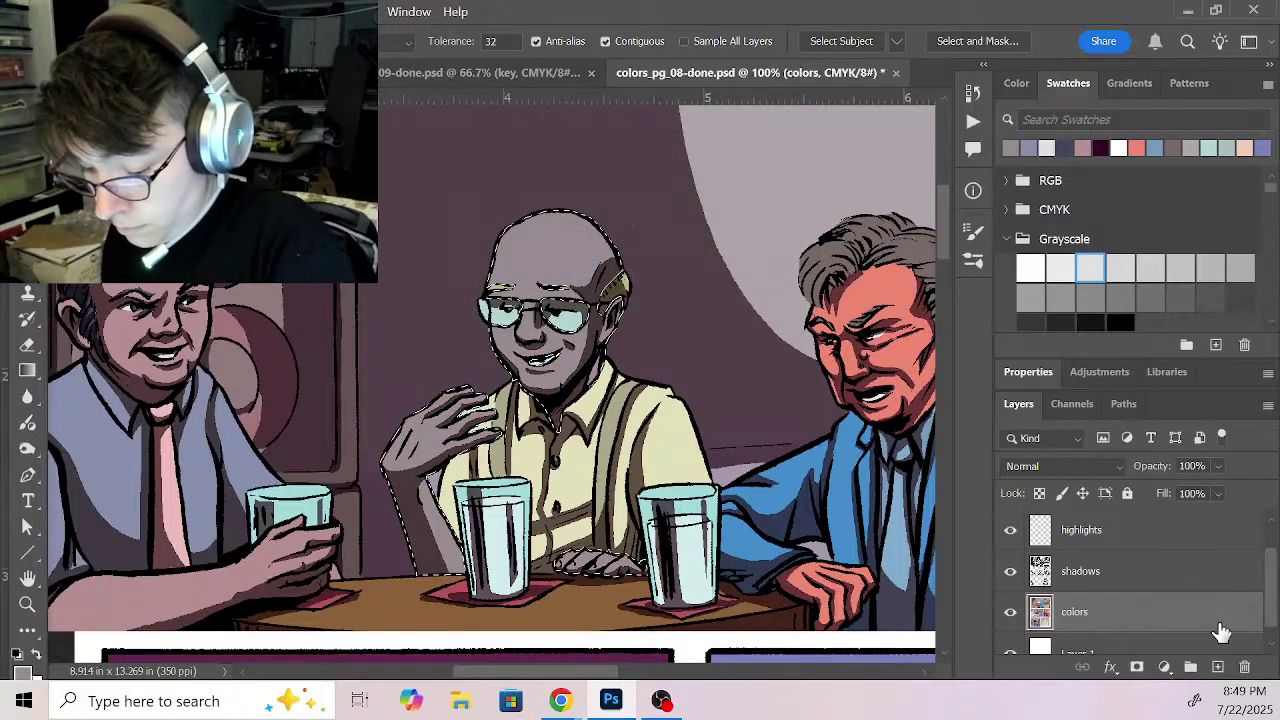
key("ctrl+d")
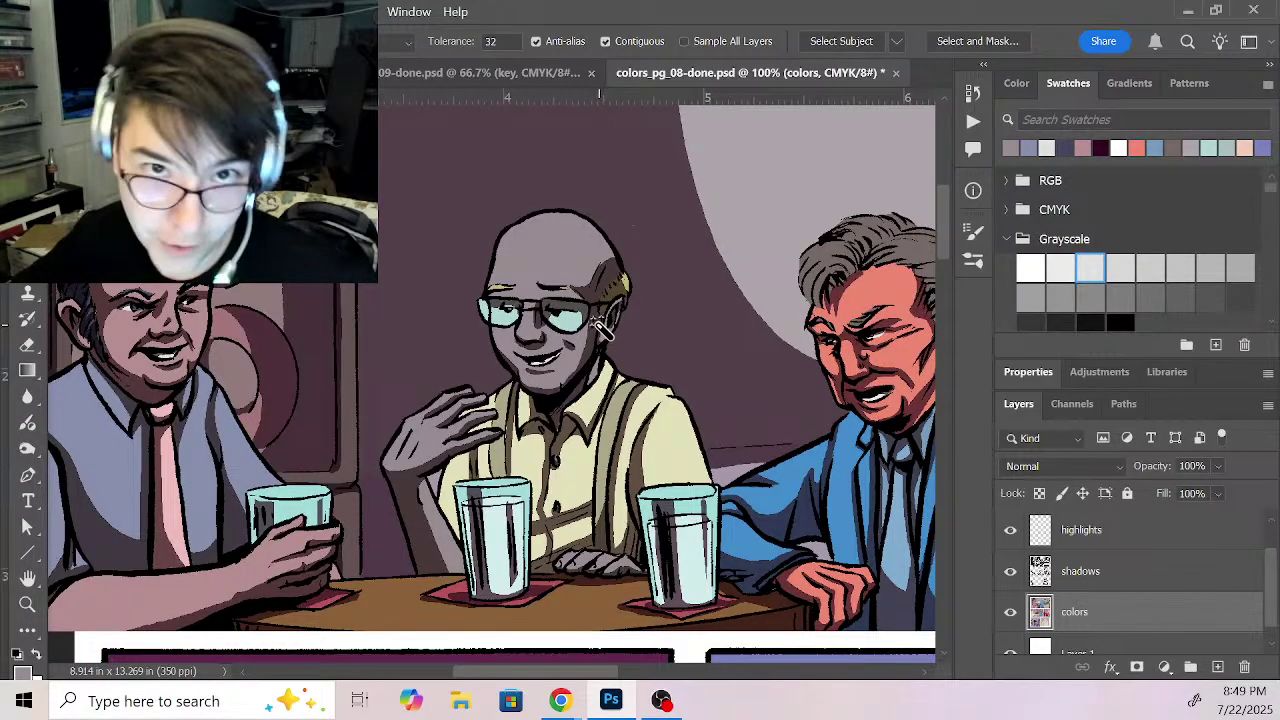
Step: Sample the bald man's brown hair colour from page 09 and fill his hair with it on page 08
left_click(540, 72)
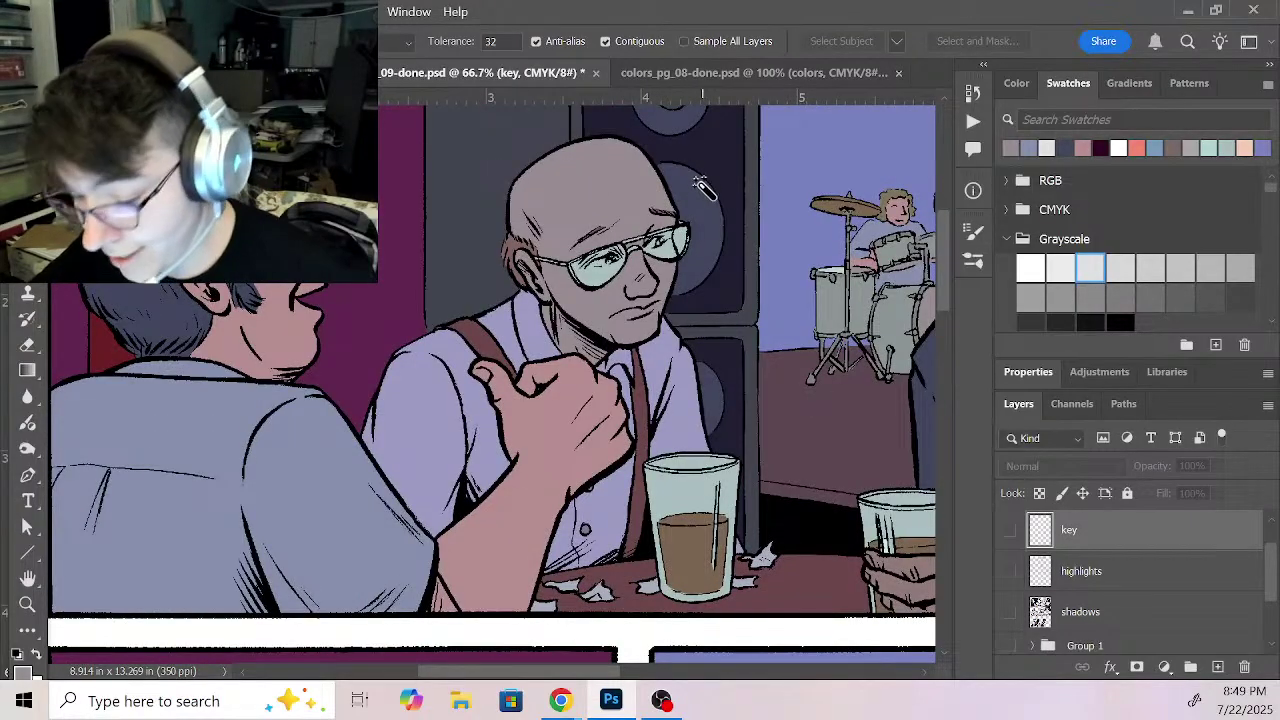
left_click(710, 72)
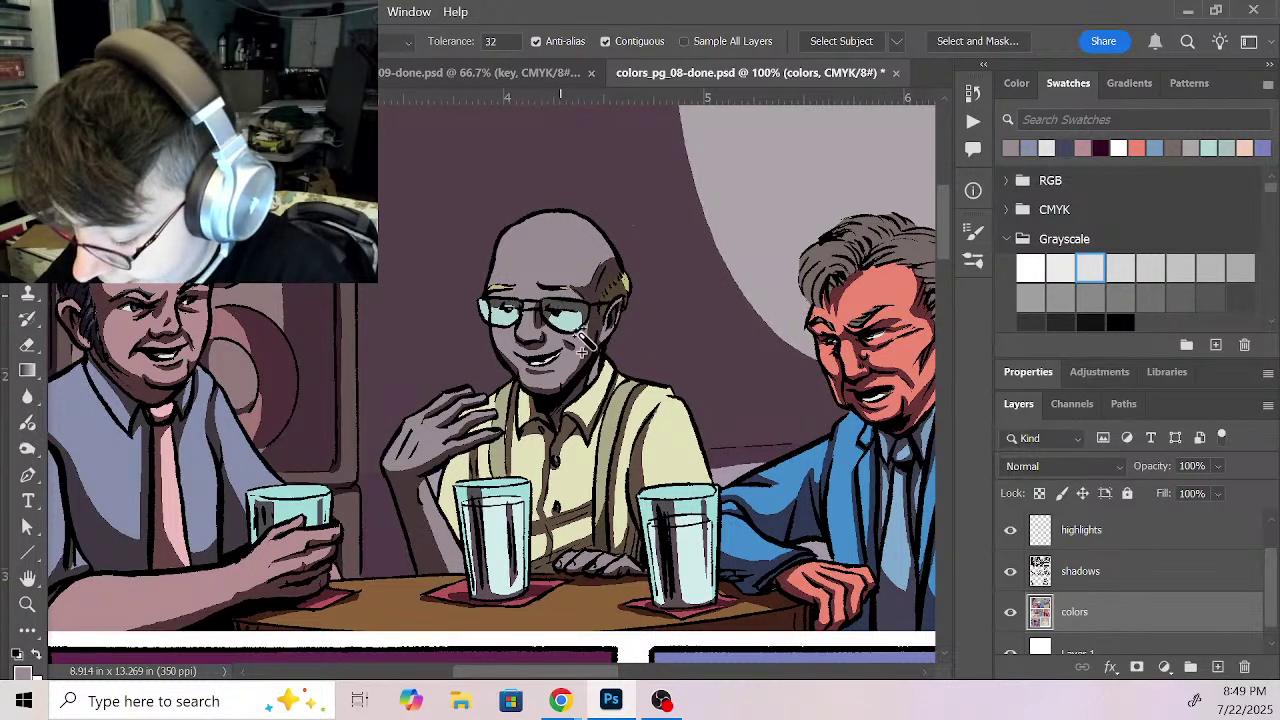
left_click(500, 73)
key("i")
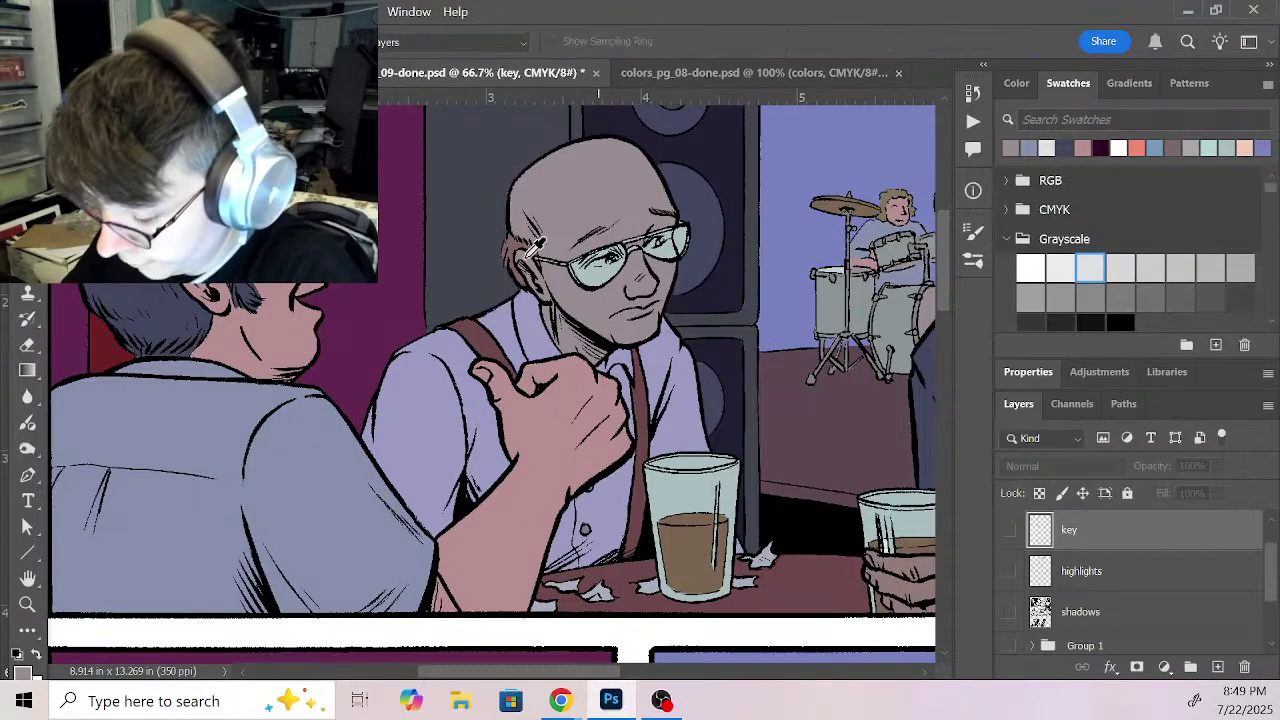
left_click(705, 74)
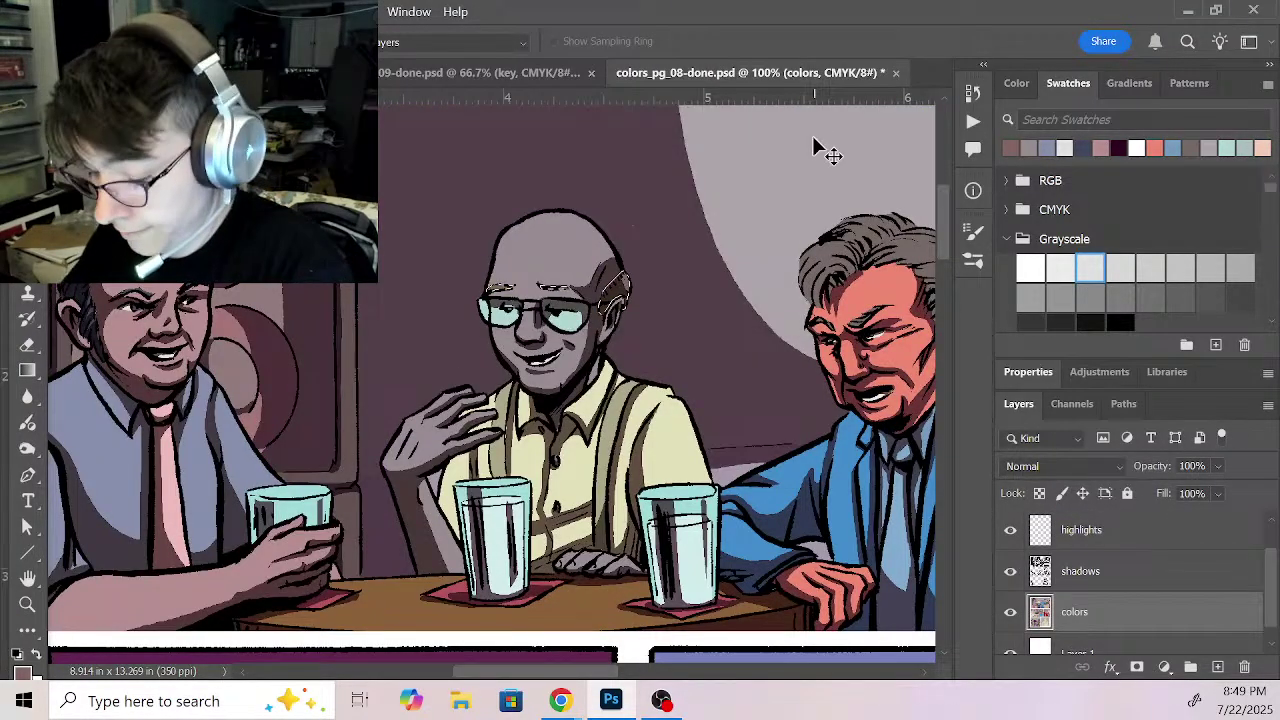
Step: Select the bald man's yellow shirt on page 08 and fill it with the lavender shirt colour sampled from page 09
key("w")
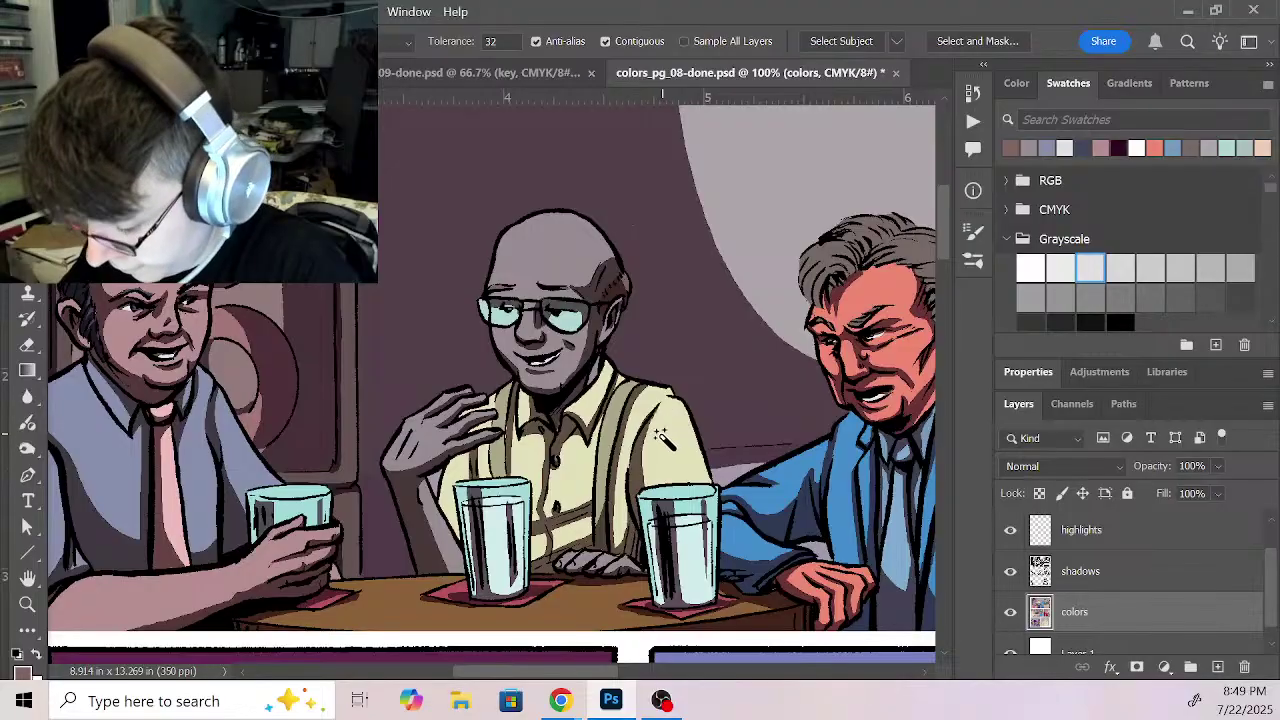
left_click(521, 449)
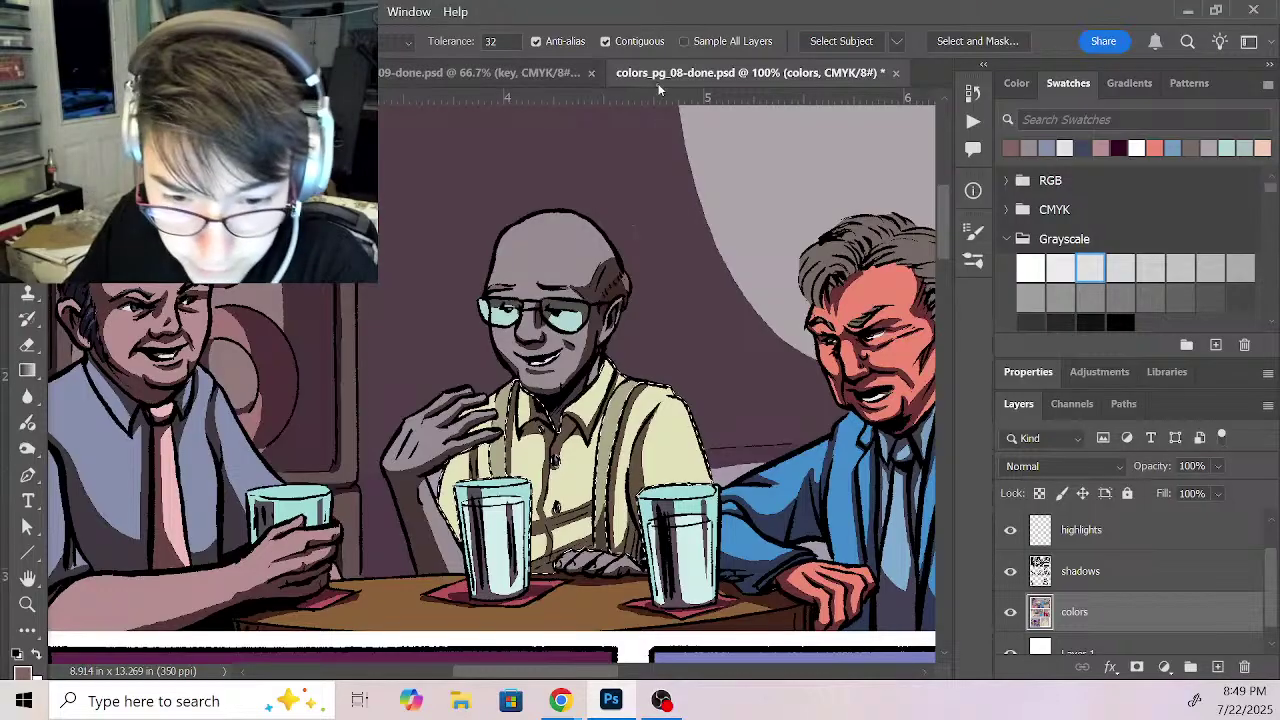
left_click(575, 74)
key("i")
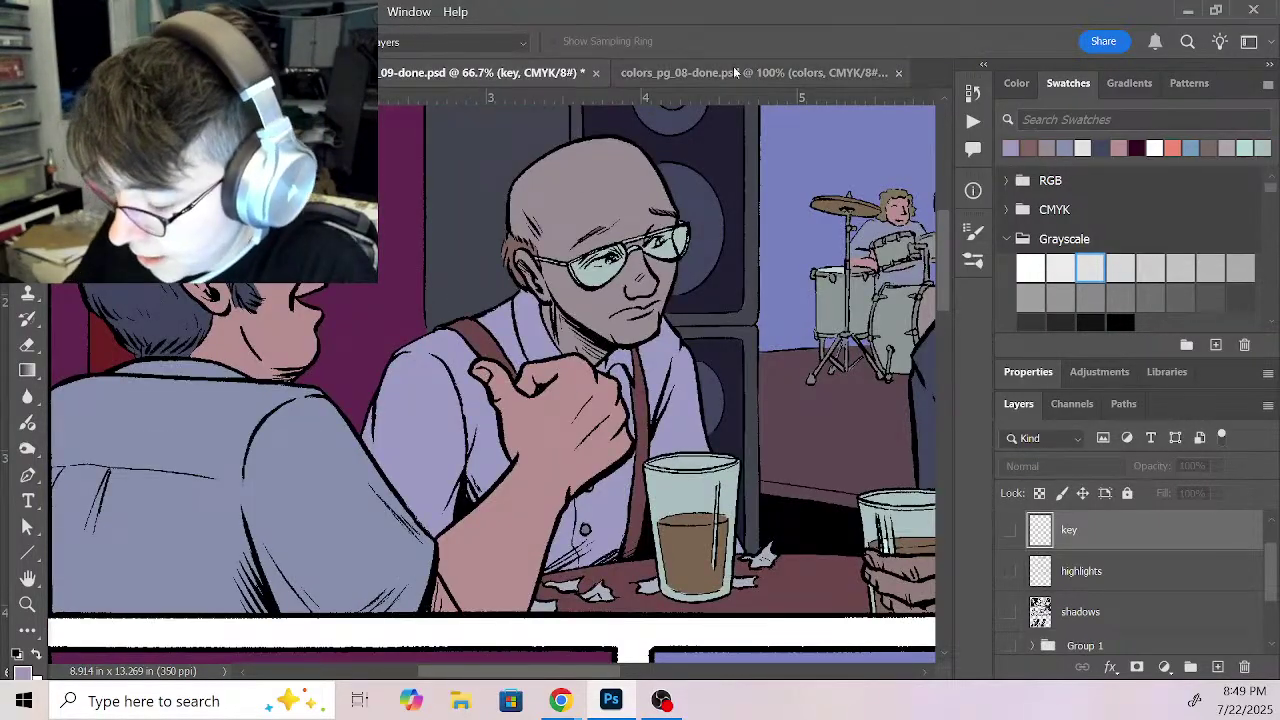
left_click(735, 76)
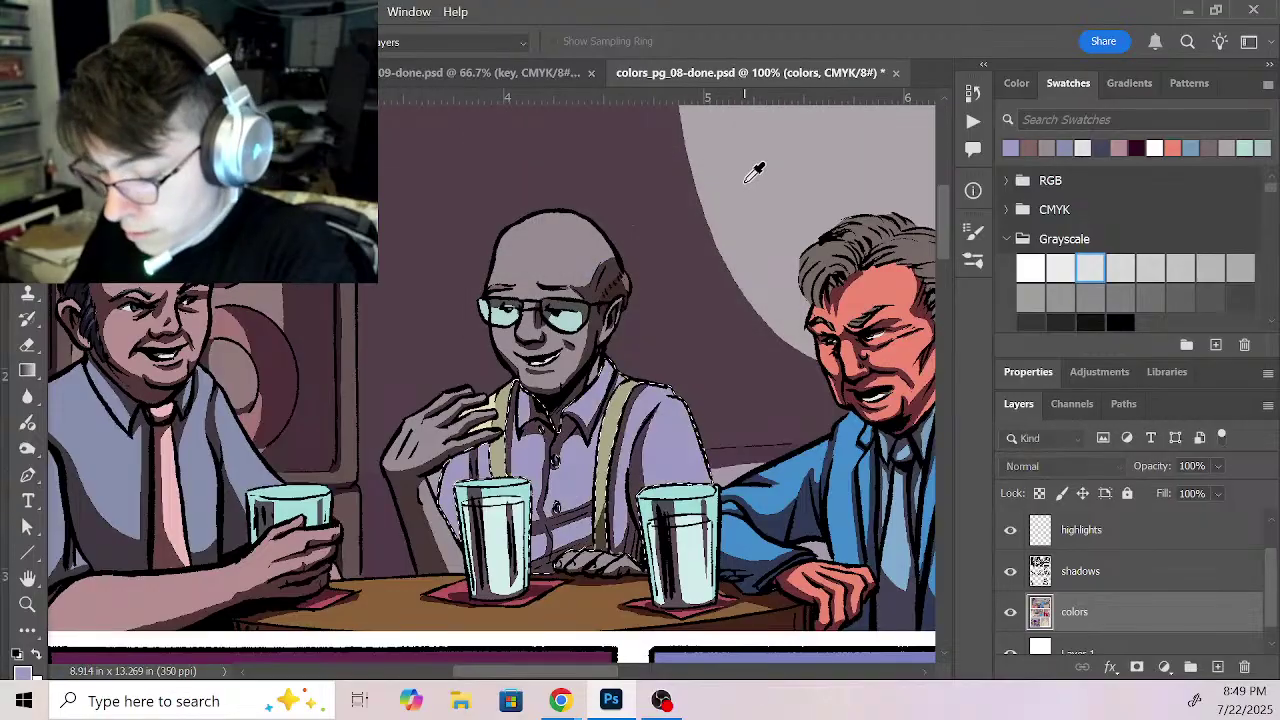
Step: Fill the leftover yellow shirt patch beside the bald man's raised hand with the same lavender and deselect
key("w")
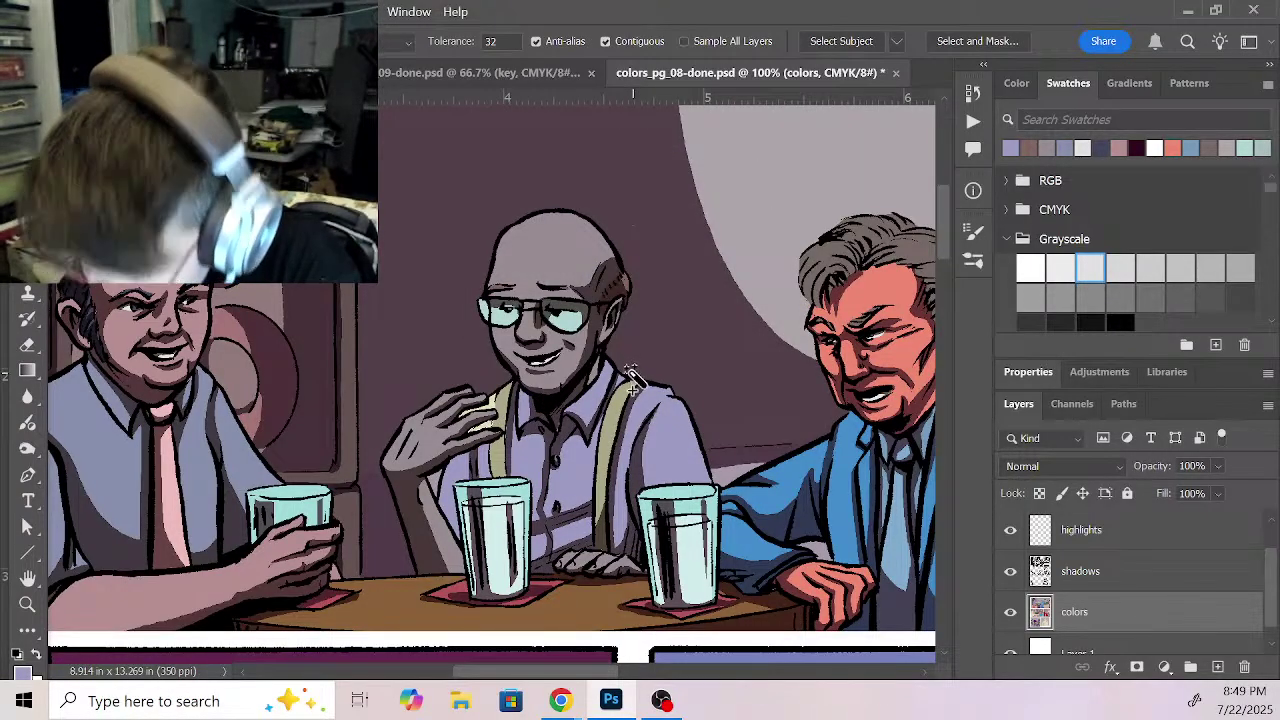
key("shift+F5")
key("Return")
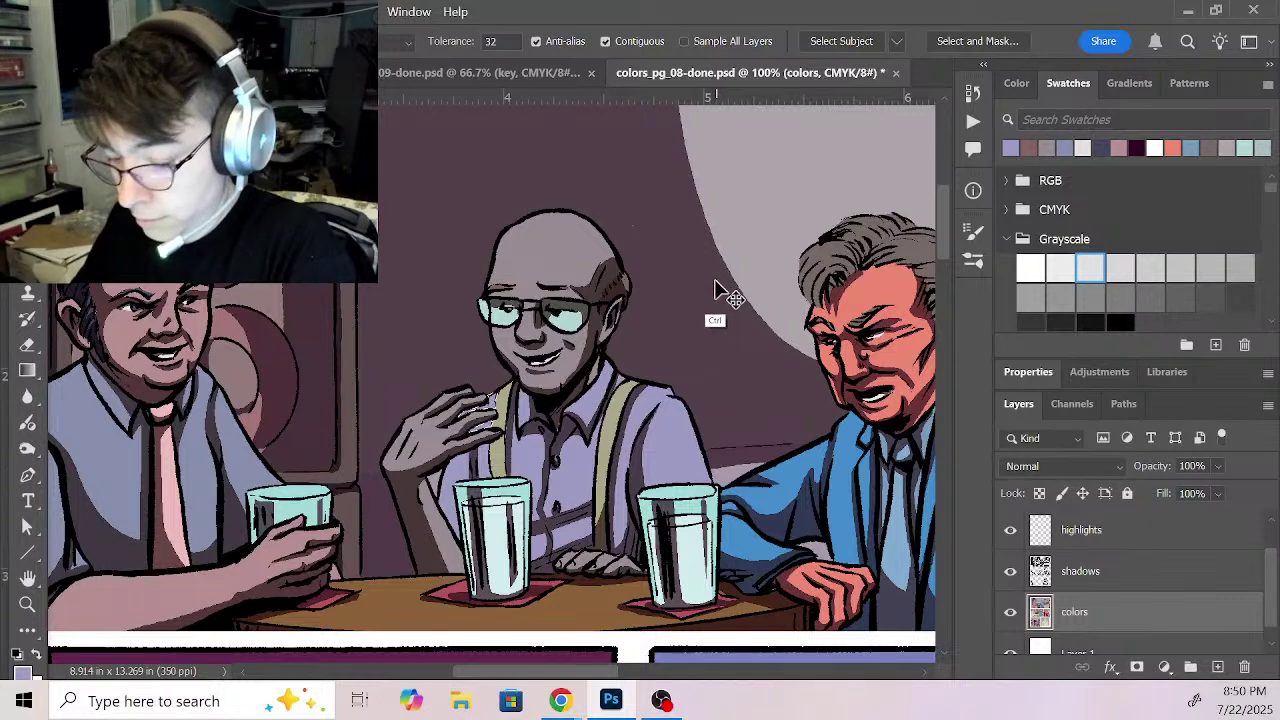
Step: Select the bald man's suspenders and fill them with the dark red-brown suspender colour sampled from page 09
left_click(611, 439)
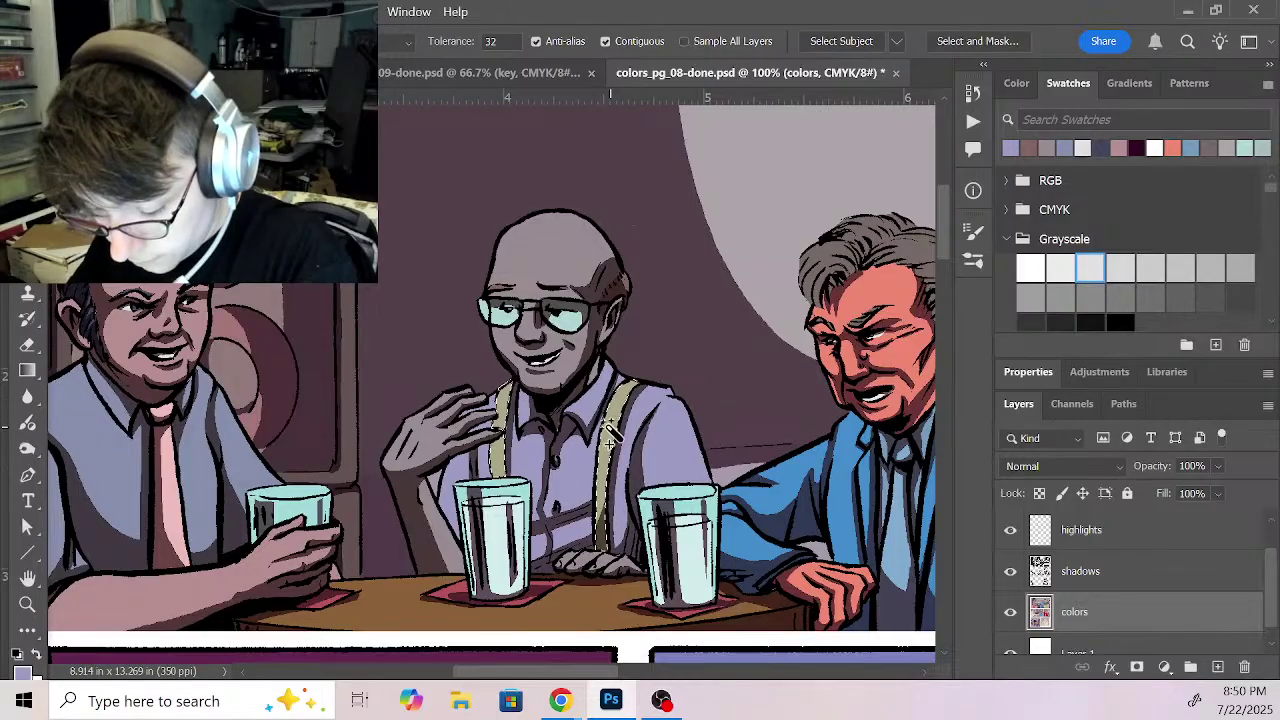
left_click(531, 75)
key("i")
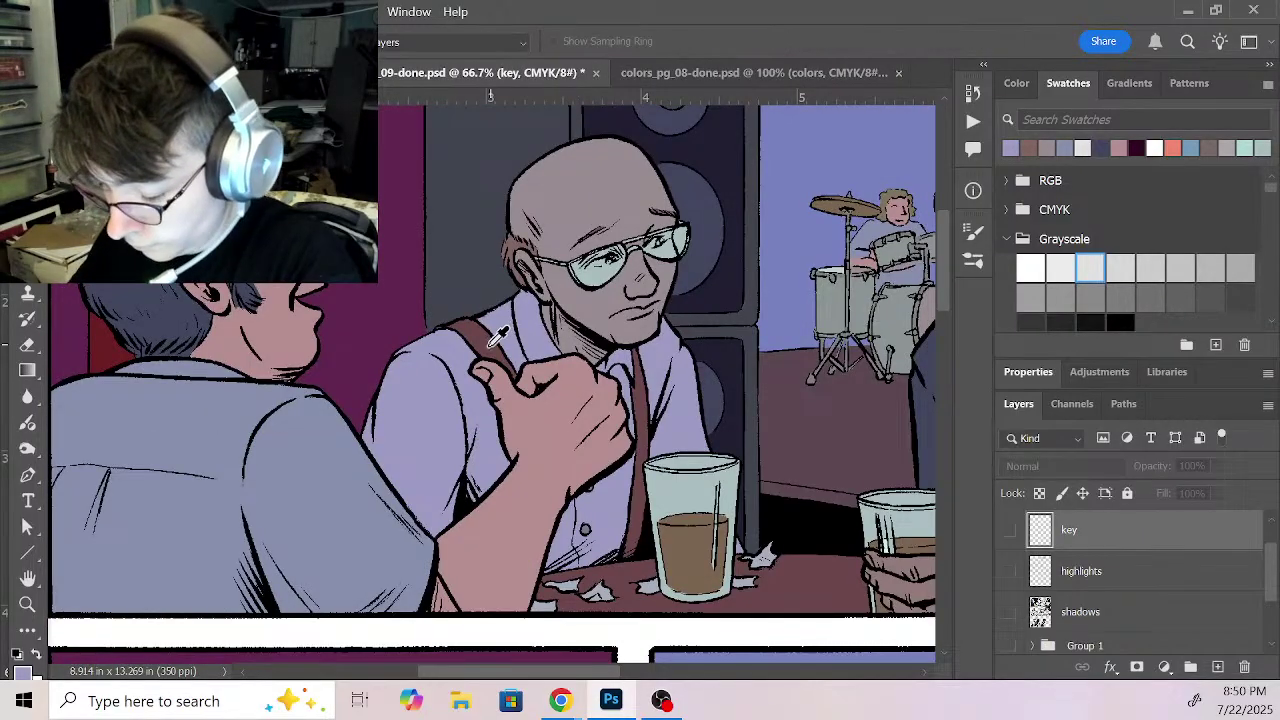
left_click(487, 346)
left_click(727, 69)
key("shift+BackSpace")
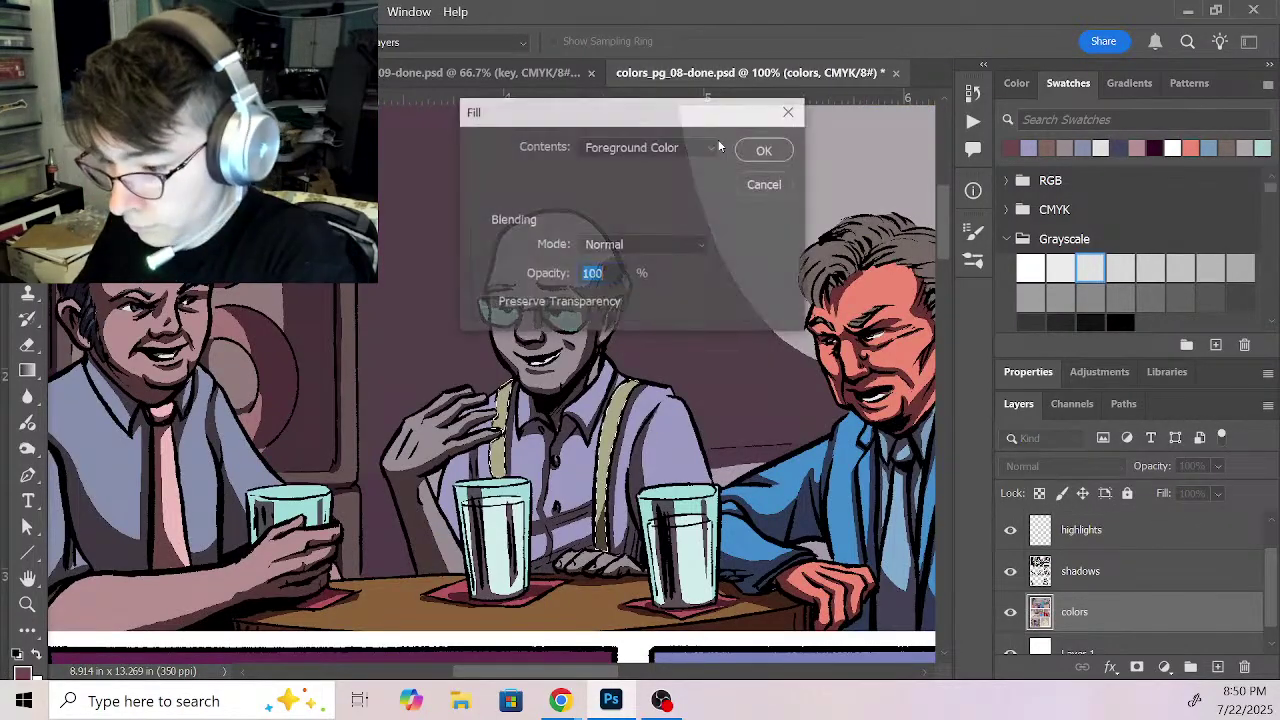
key("Return")
Step: Sample the pale green lens colour from page 09 and apply it to the bald man's glasses on page 08
key("w")
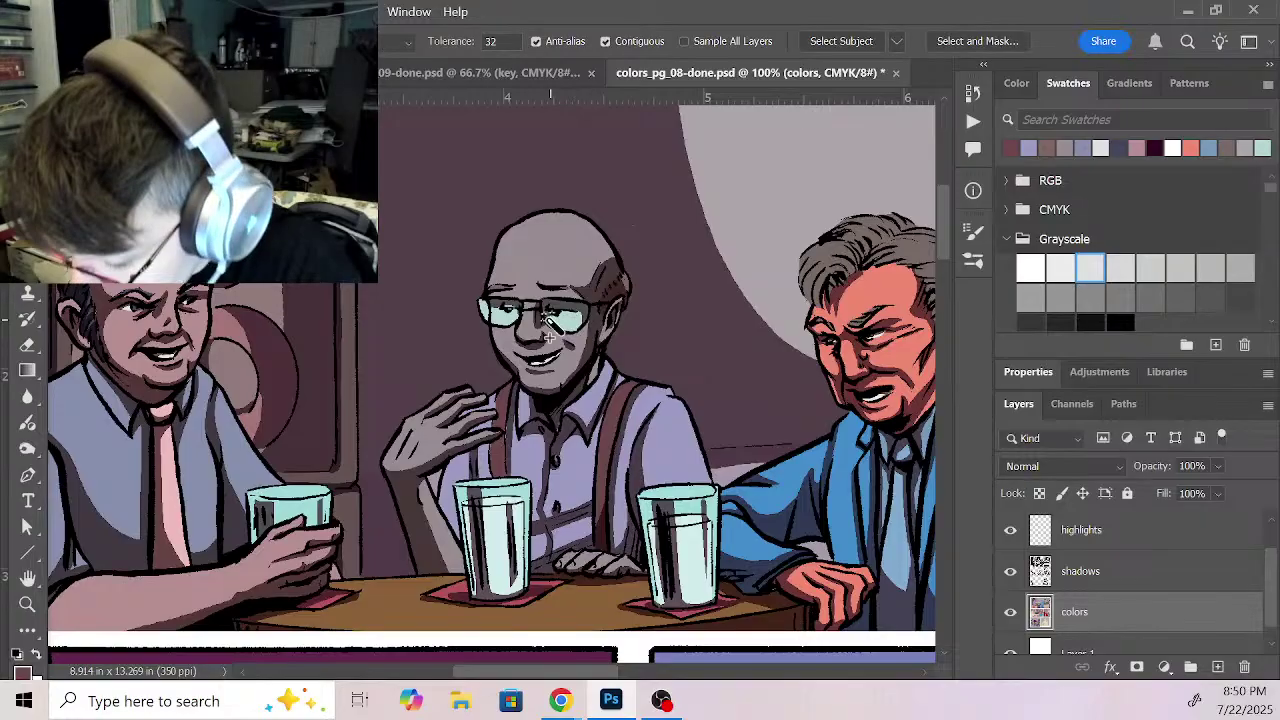
left_click(480, 72)
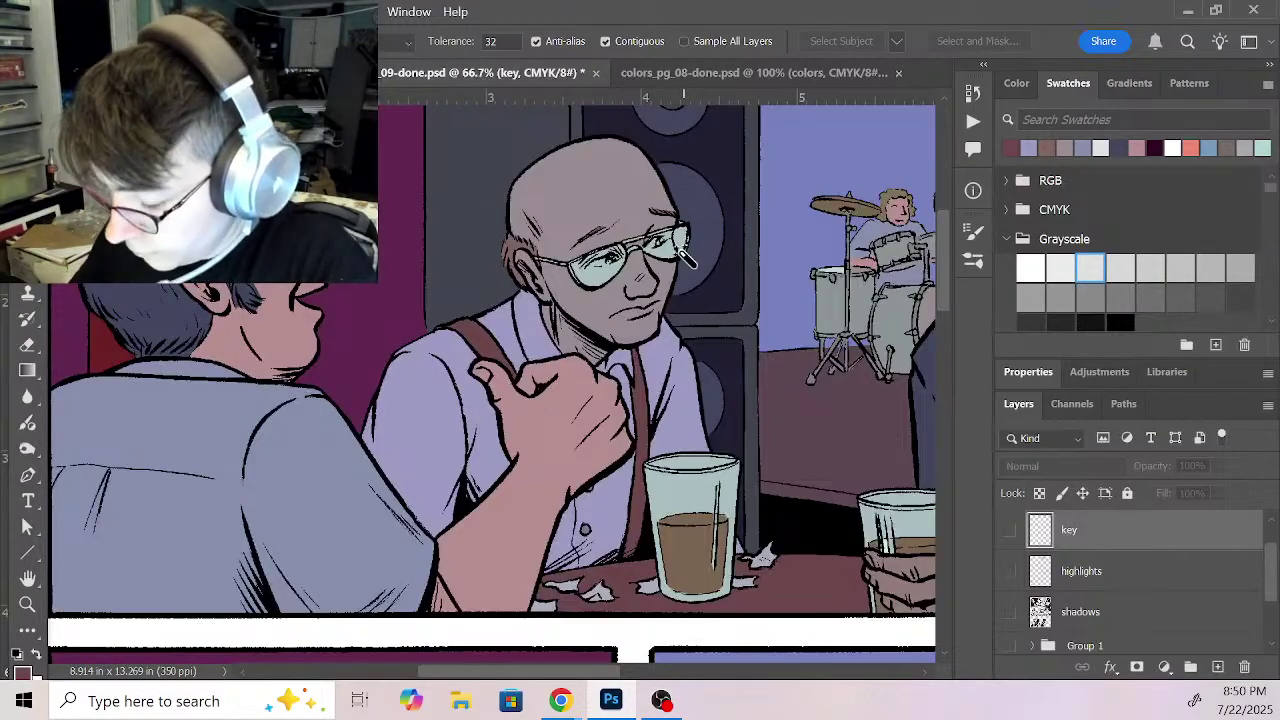
key("i")
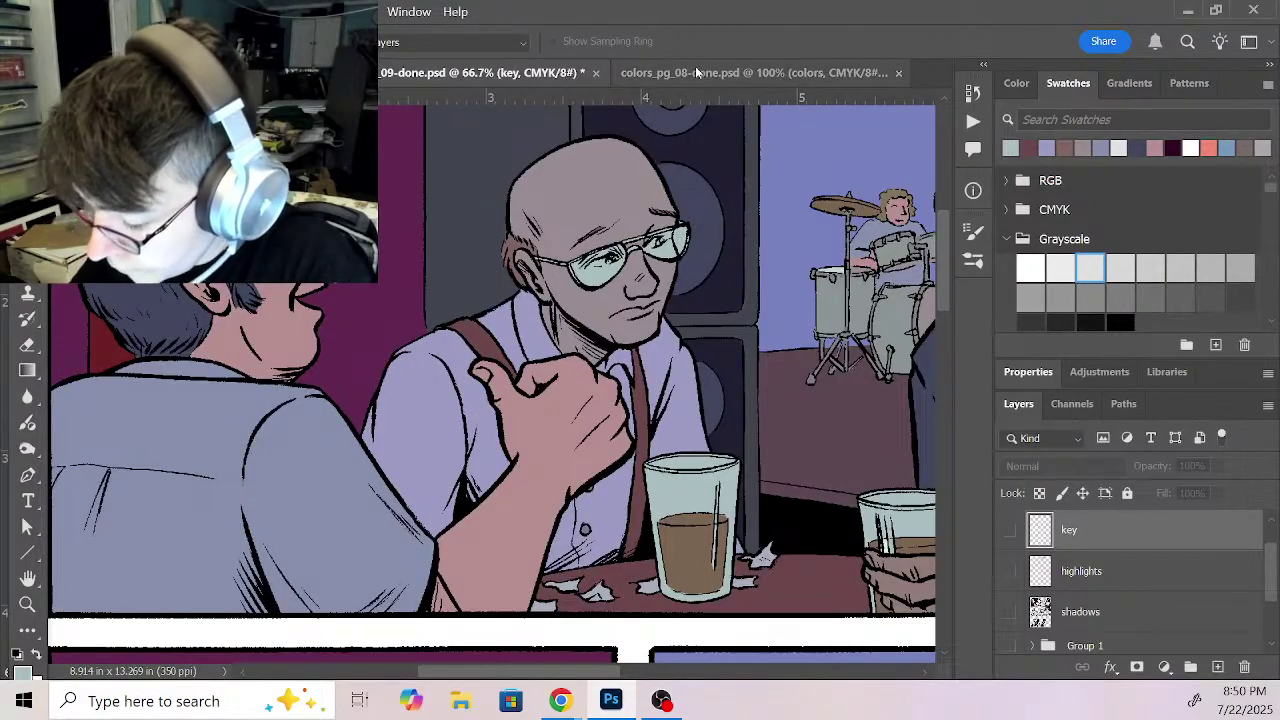
left_click(700, 73)
key("shift+BackSpace")
key("Escape")
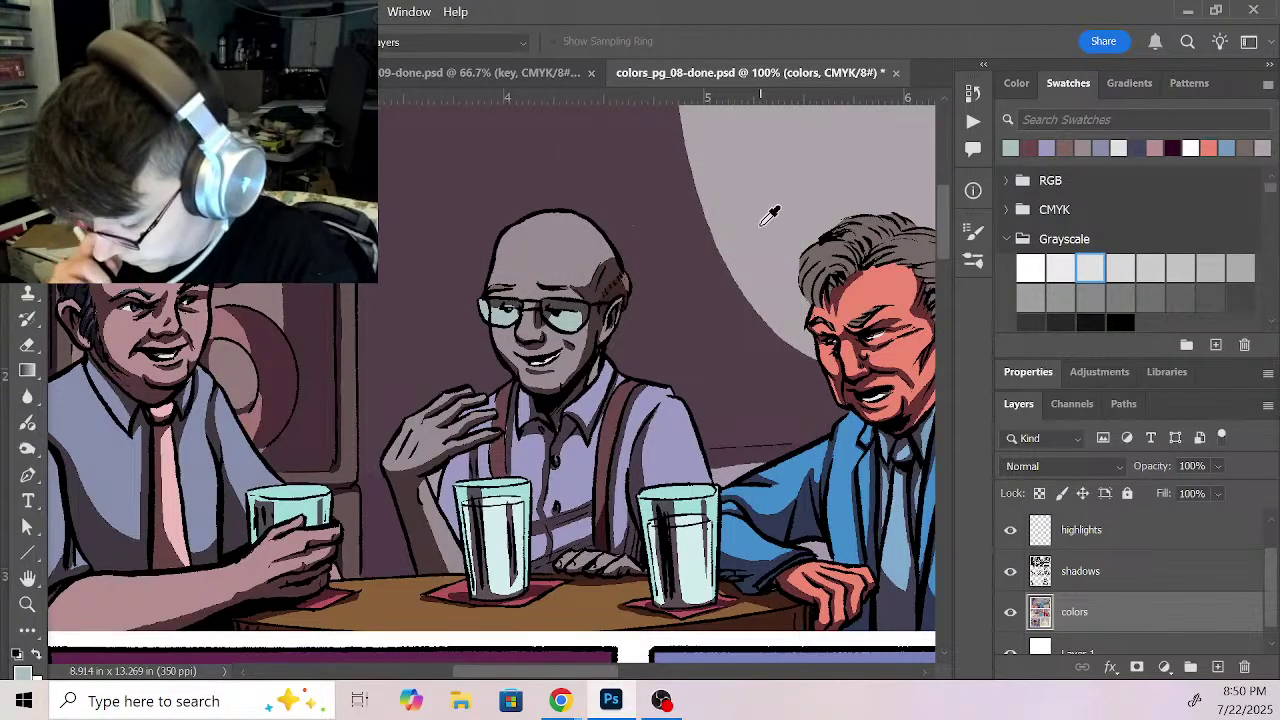
Step: Select the face and both hands of the grey-haired man in the blue suit with the Magic Wand
left_click_drag(790, 510, 717, 466)
left_click_drag(789, 443, 553, 537)
left_click_drag(668, 438, 625, 384)
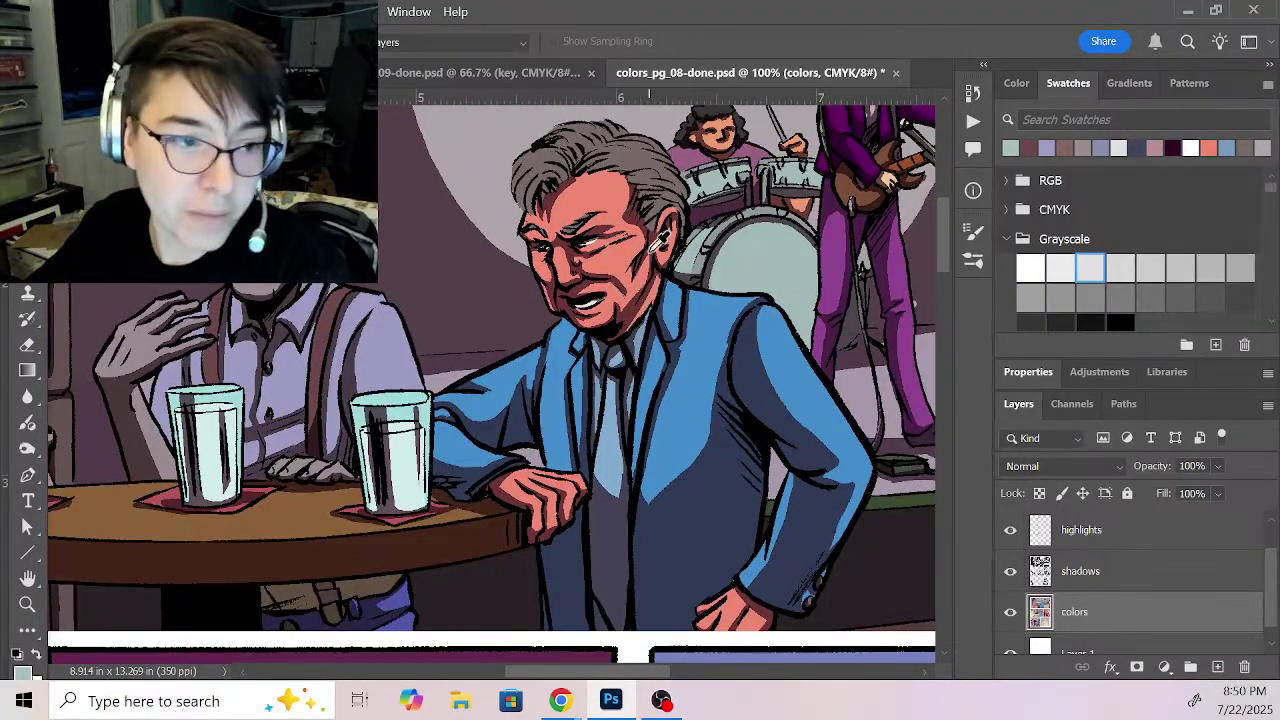
key("w")
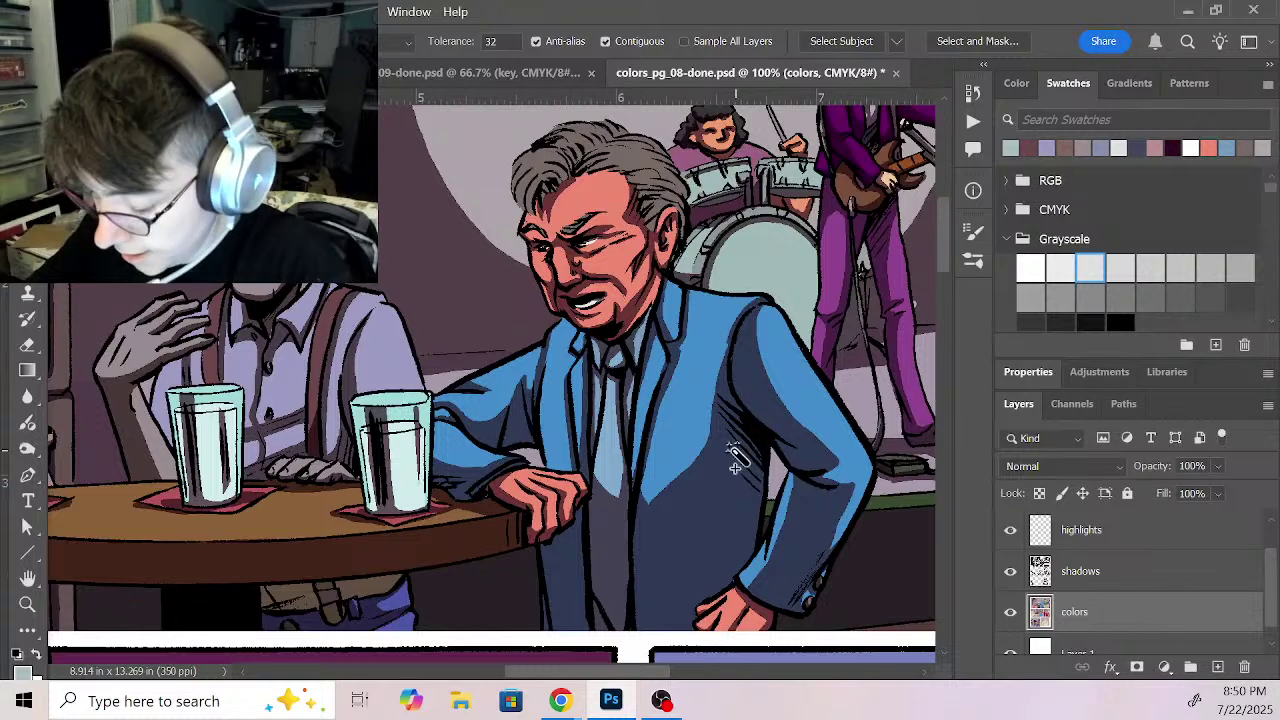
left_click(547, 520)
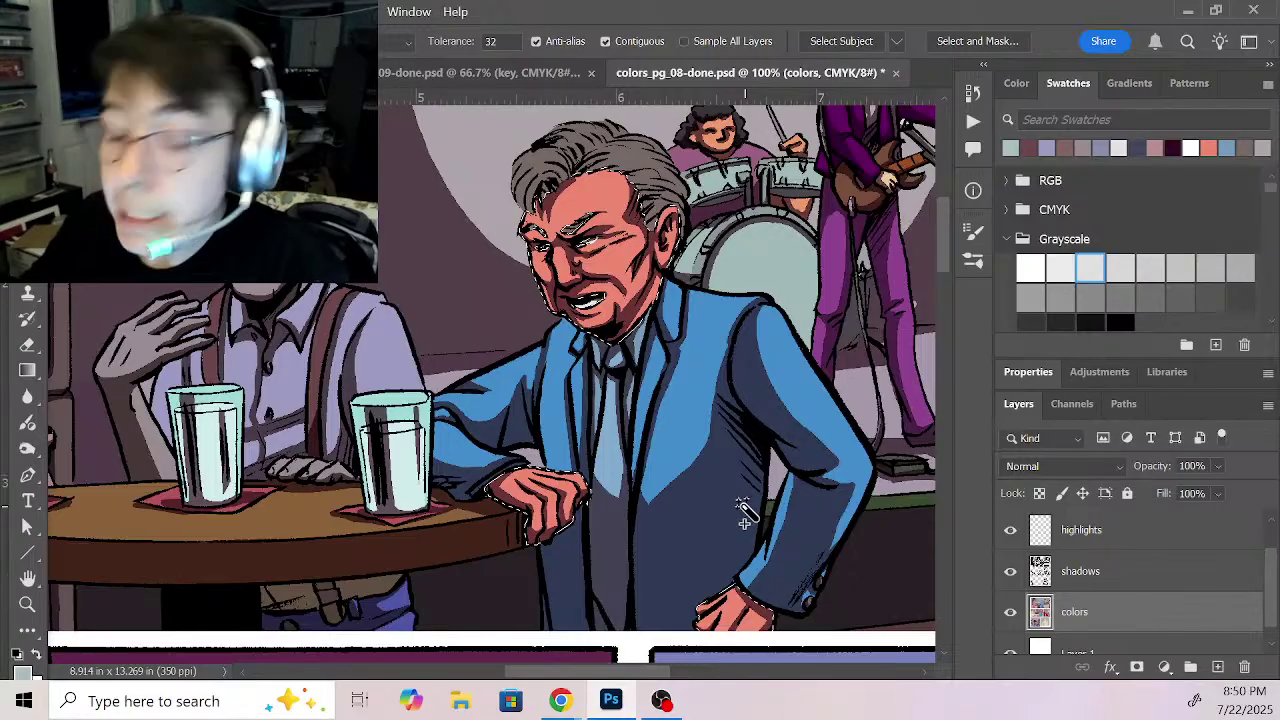
Step: Sample the grey-haired man's skin colour from page 09 and fill his selected face and hands on page 08
left_click(522, 73)
left_click_drag(733, 393, 337, 394)
key("i")
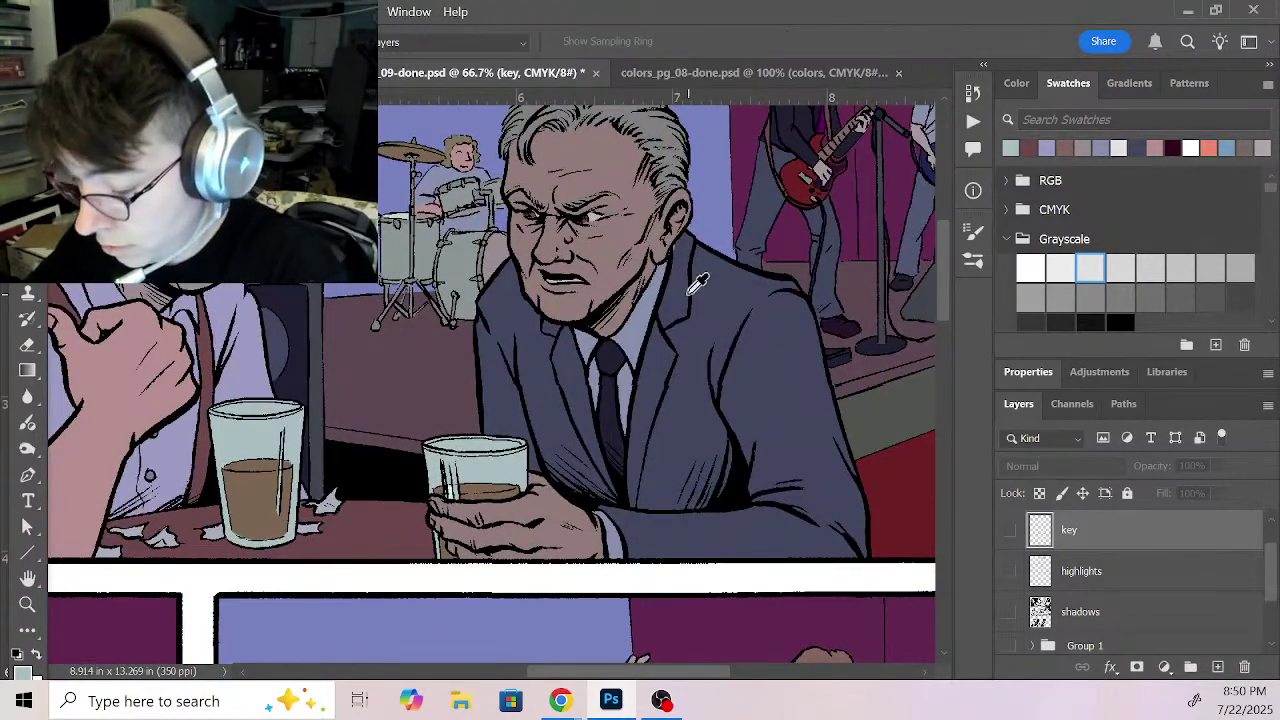
left_click(715, 72)
key("shift+BackSpace")
key("Return")
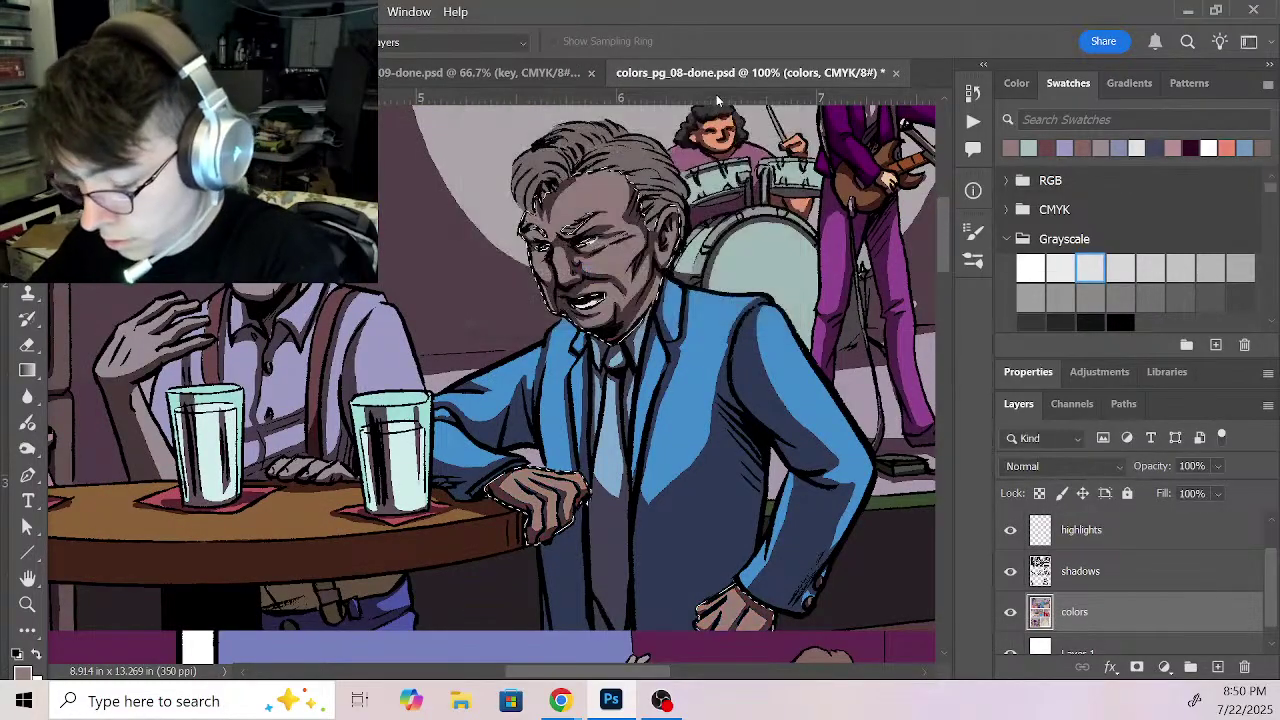
Step: Select the grey-haired man's hair and undo the fill on his face and hands, keeping the hair selected
key("w")
left_click(665, 185)
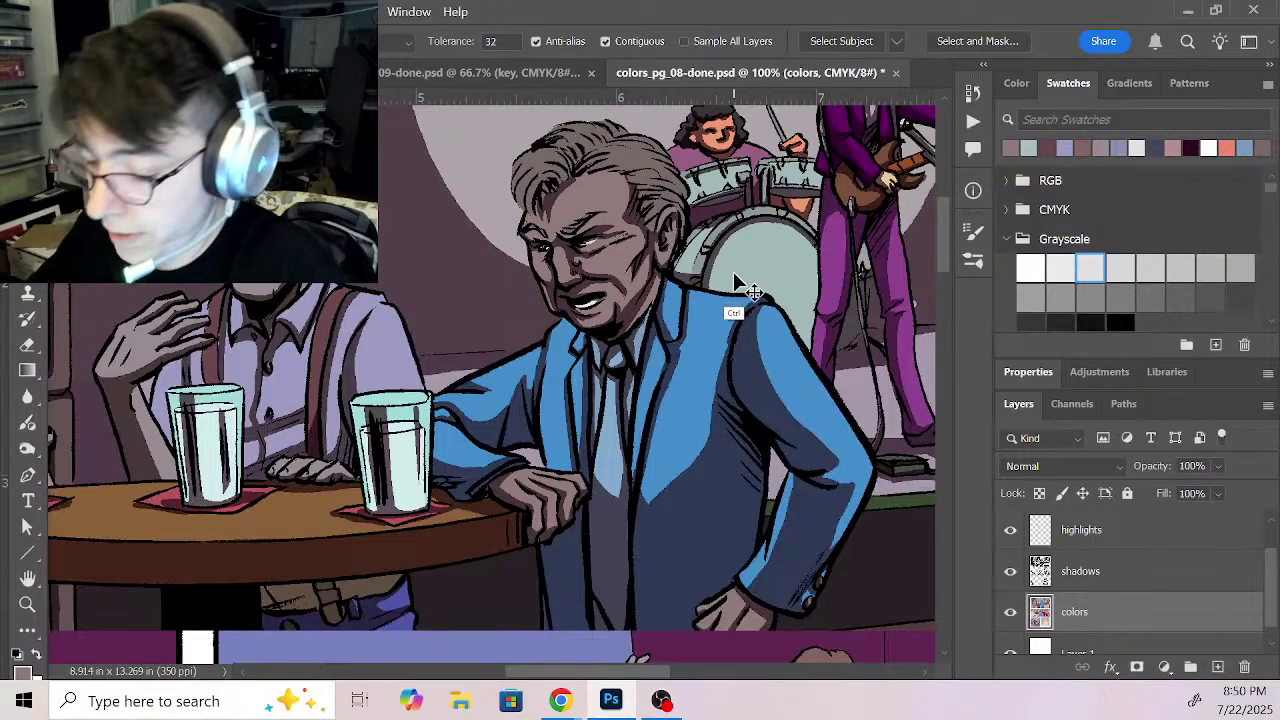
key("ctrl+z")
key("ctrl+z")
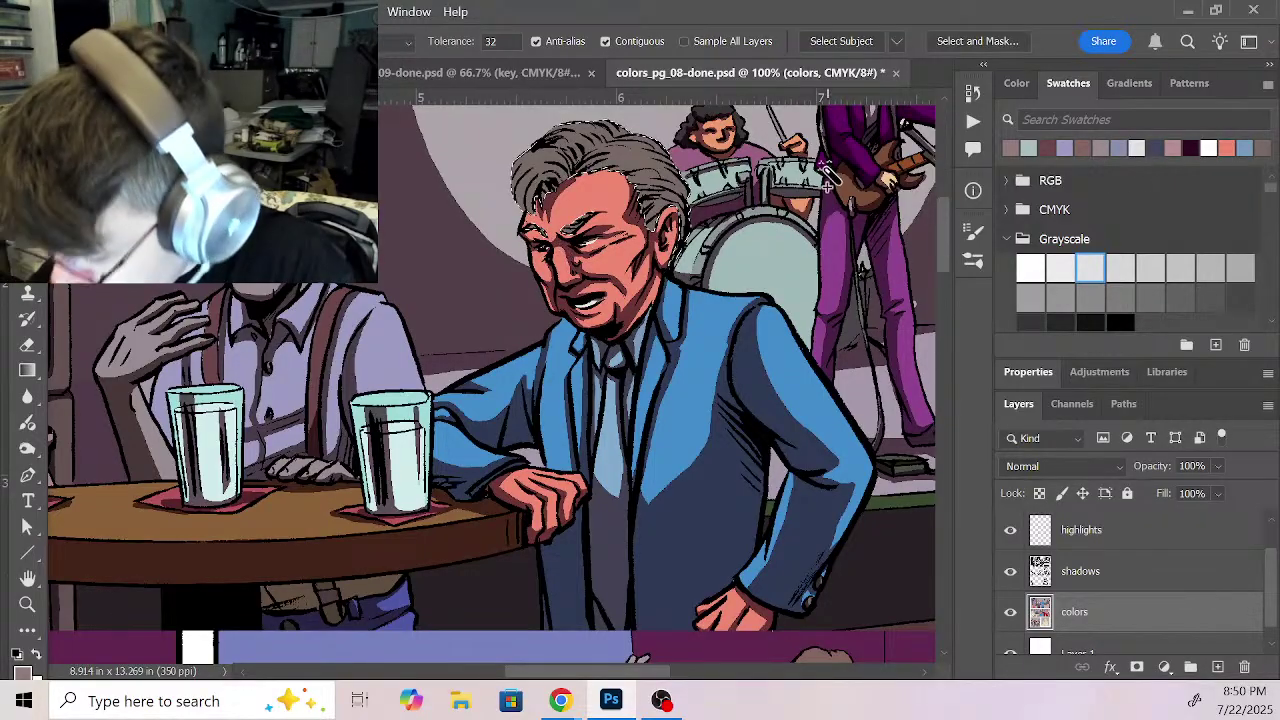
Step: Sample the man's grey hair colour from page 09, fill the selected hair on page 08 and deselect
key("ctrl+Tab")
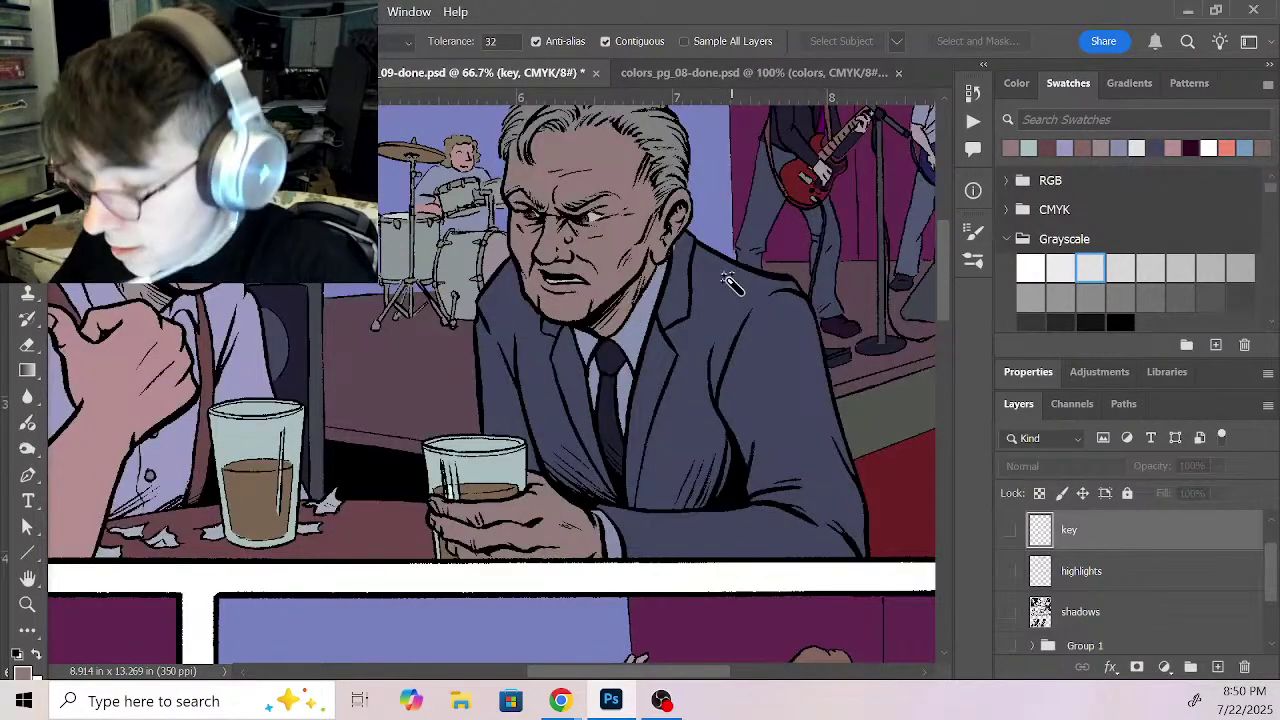
key("i")
left_click(665, 118)
left_click(750, 72)
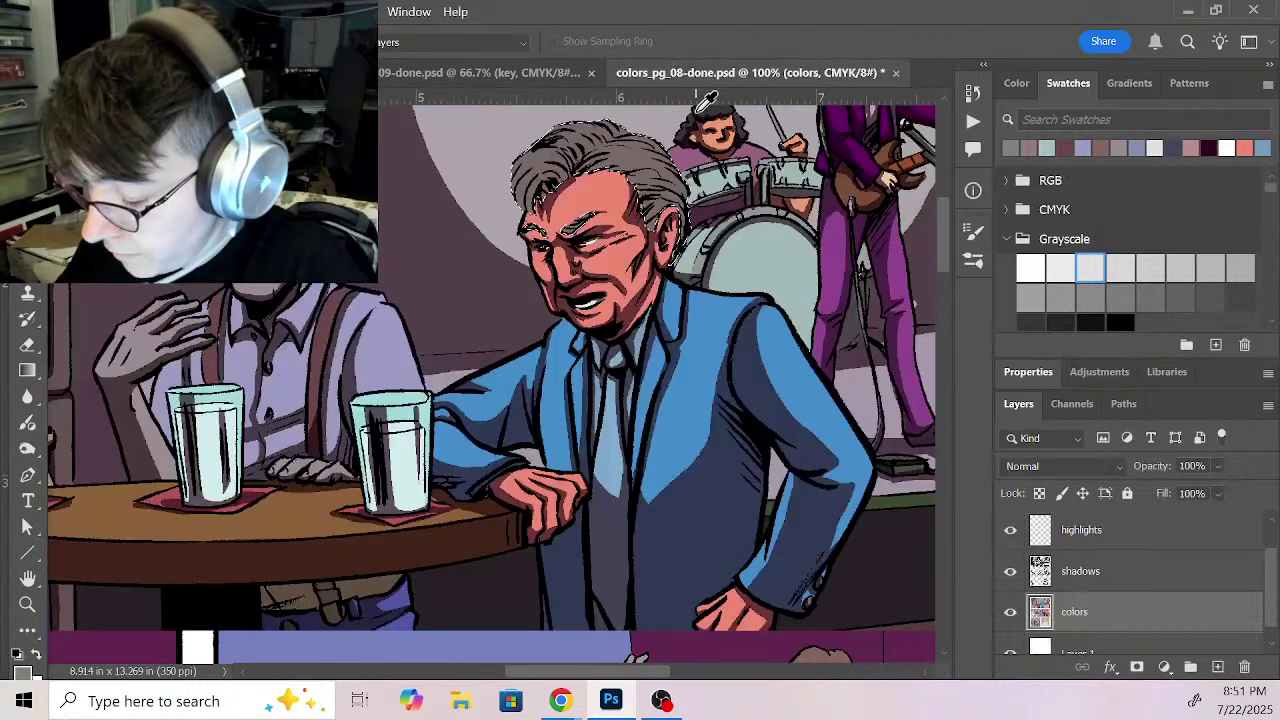
key("ctrl+d")
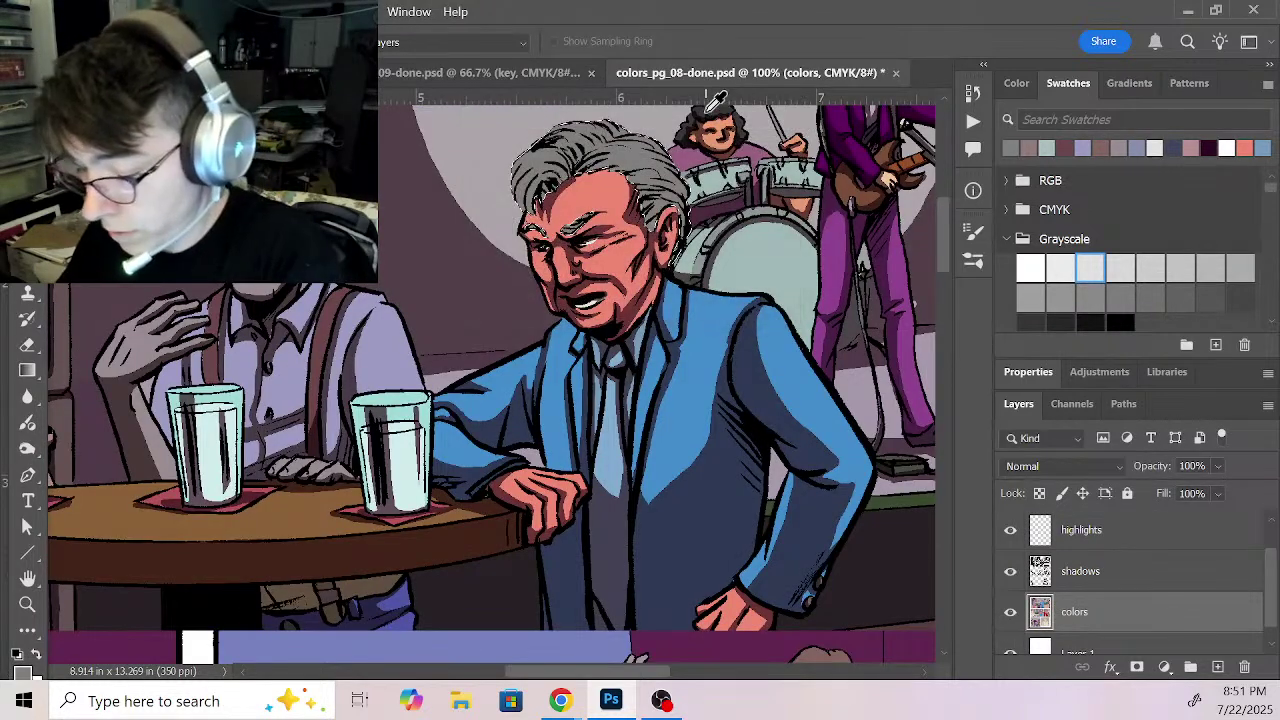
Step: Reselect the grey-haired man's face and hands, sample his skin colour from page 09 and return to page 08
key("w")
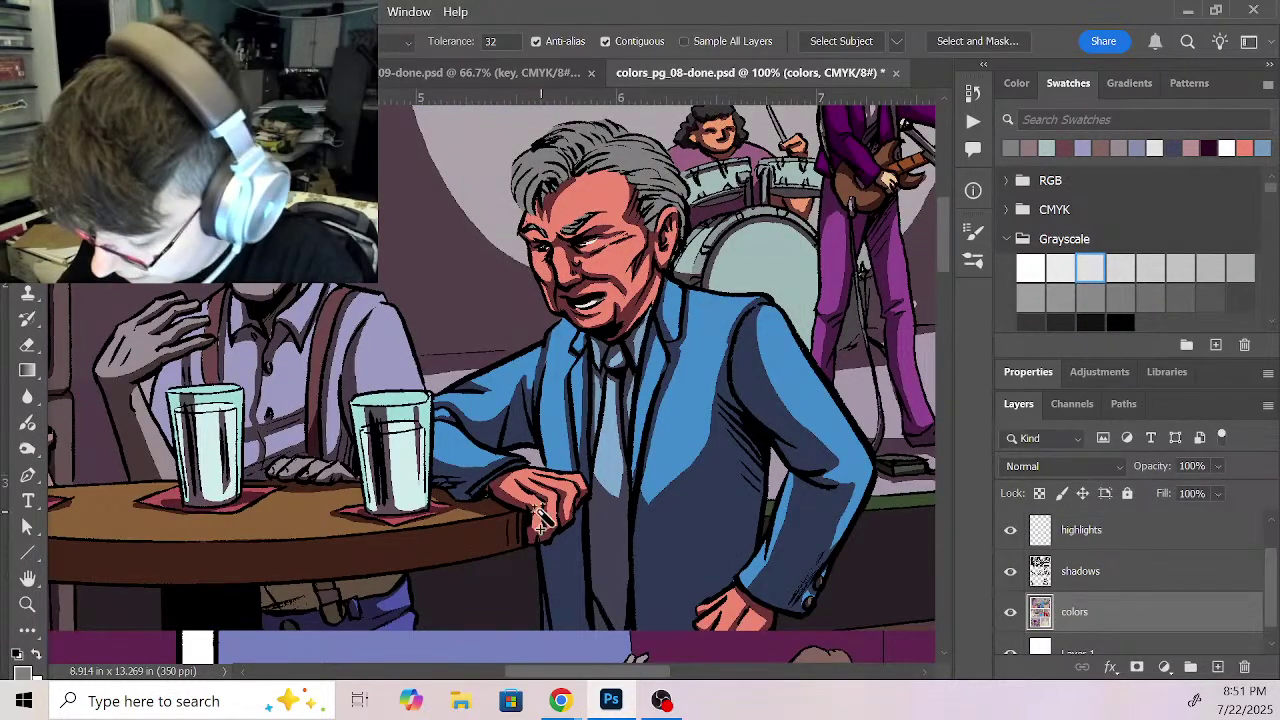
key("i")
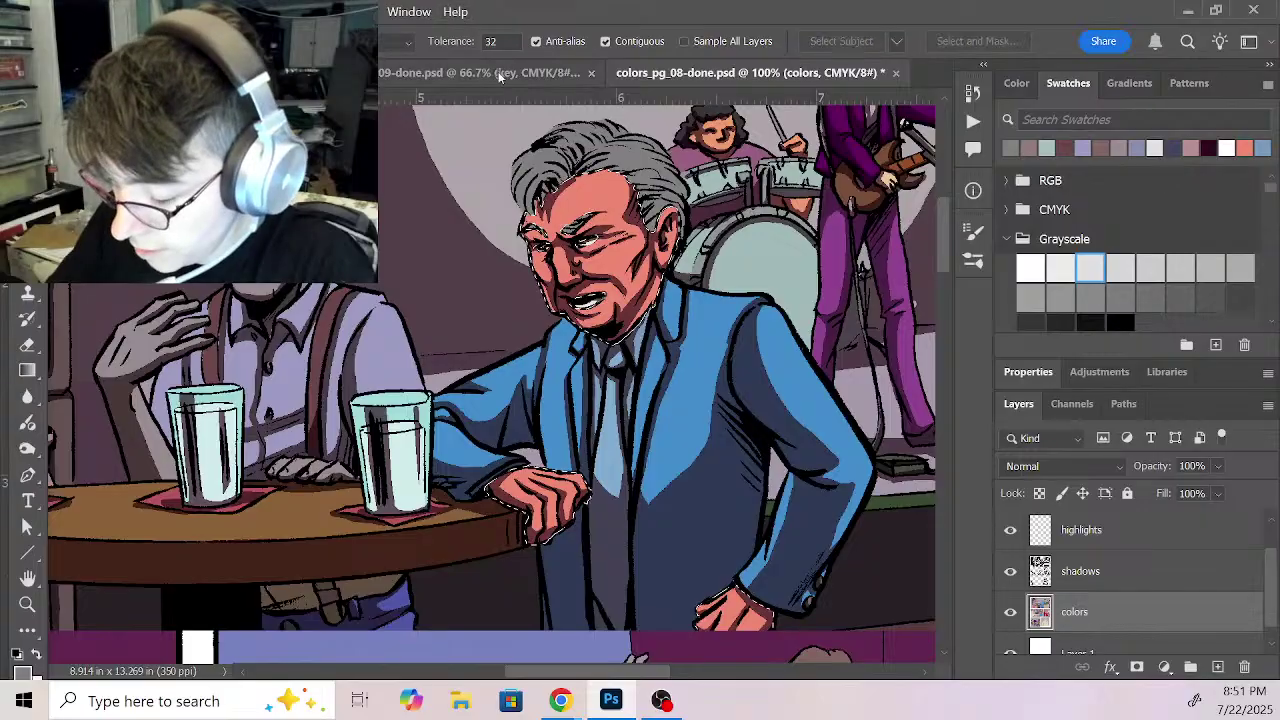
left_click(480, 72)
left_click(767, 78)
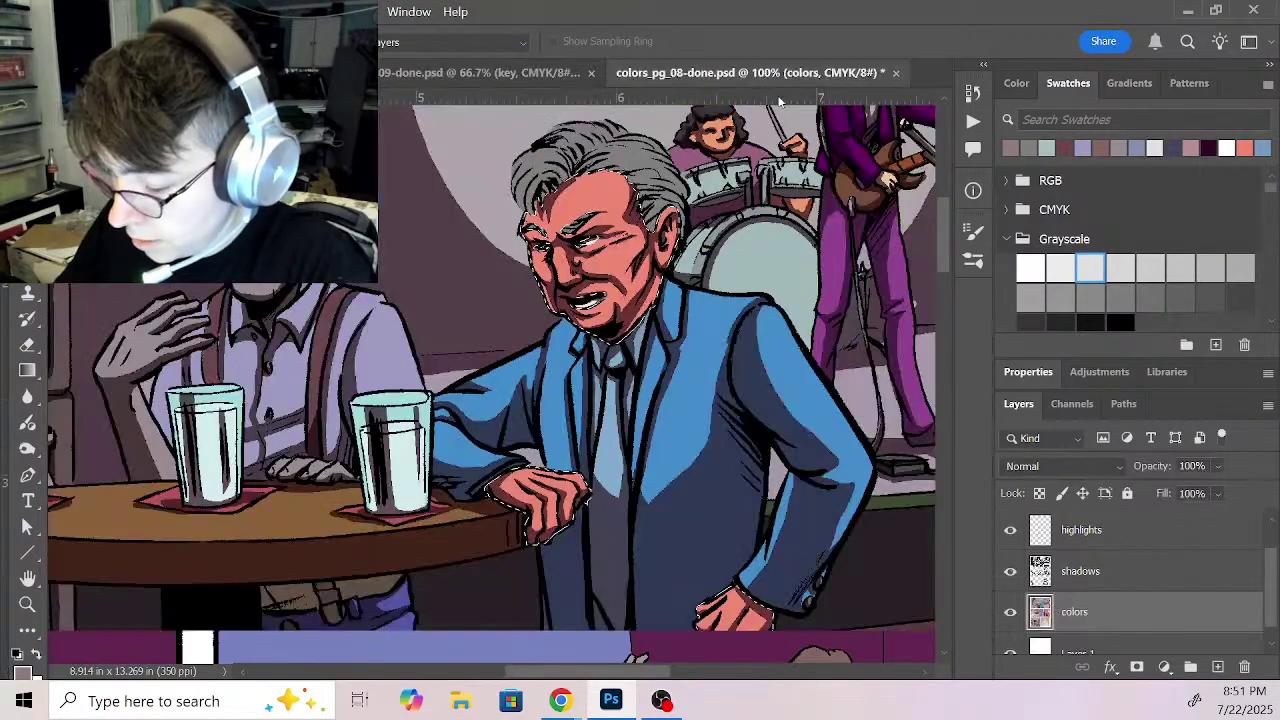
Step: Fill the grey-haired man's selected face and hands on page 08 with the sampled skin colour
key("shift+BackSpace")
key("Return")
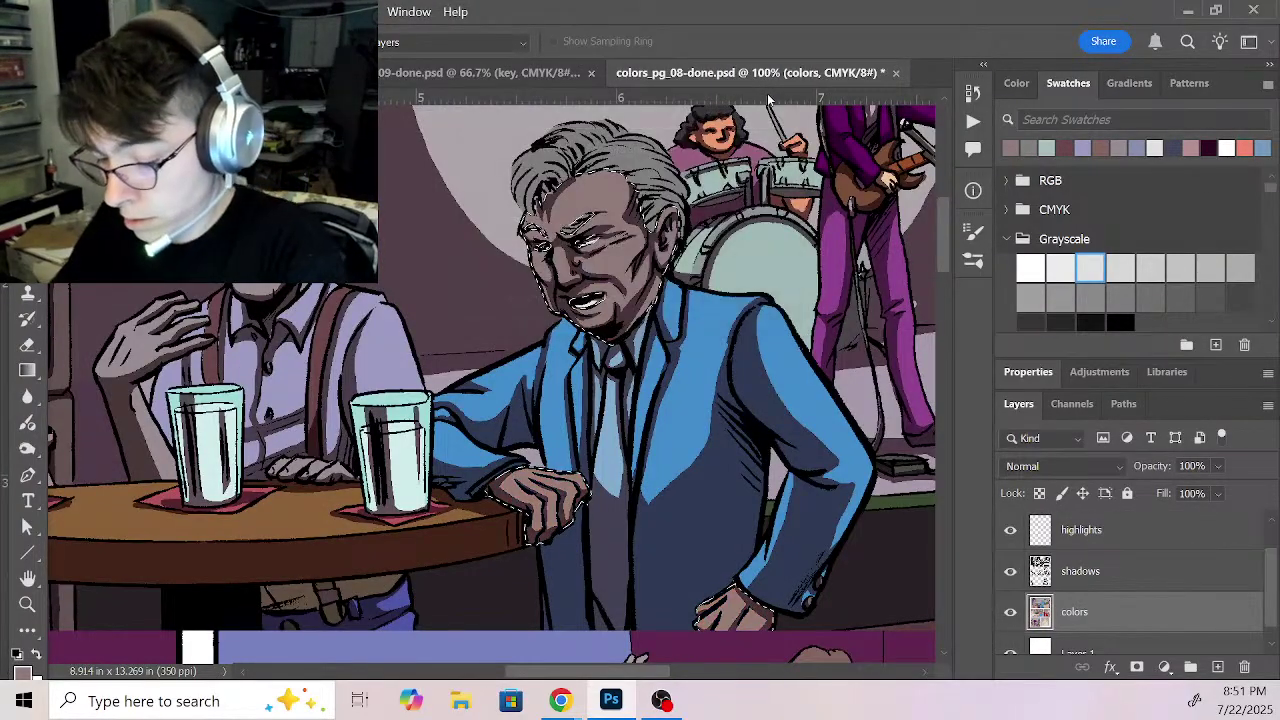
Step: Sample the grey-haired man's brown iris colour from page 09 and paint his irises on page 08
key("z")
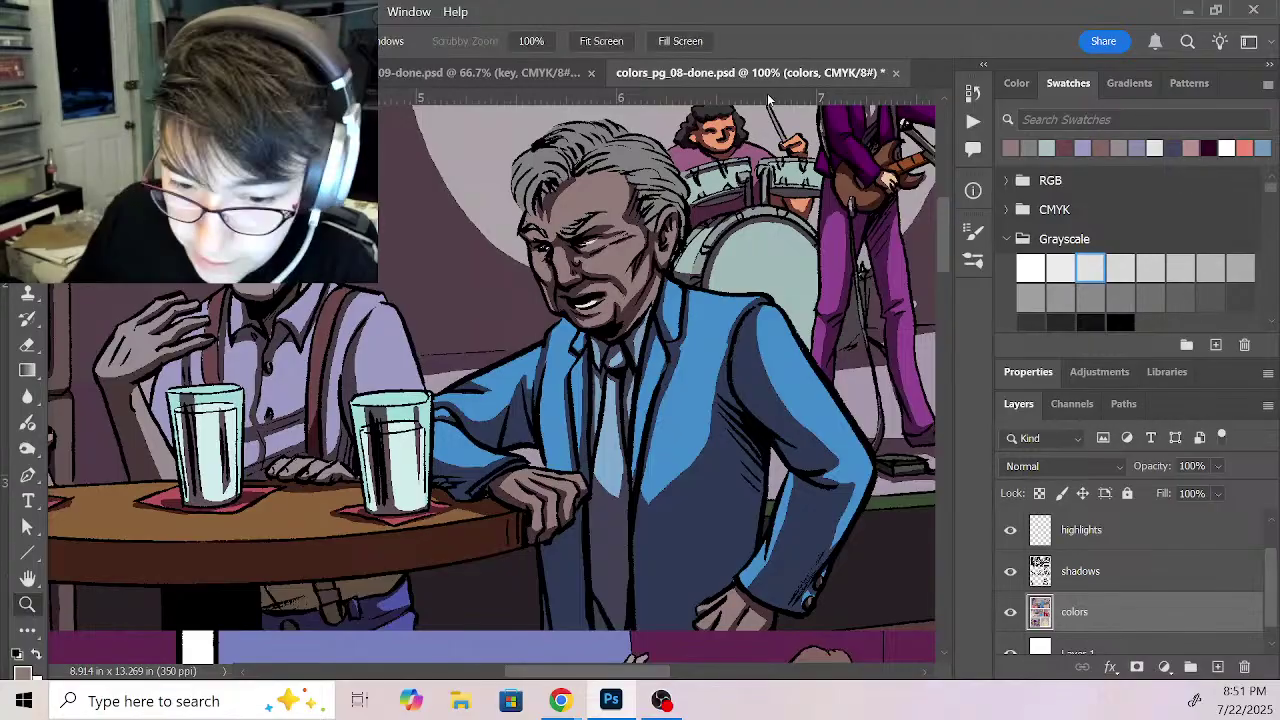
left_click(672, 354)
left_click(624, 281)
left_click_drag(624, 281, 688, 543)
left_click(454, 72)
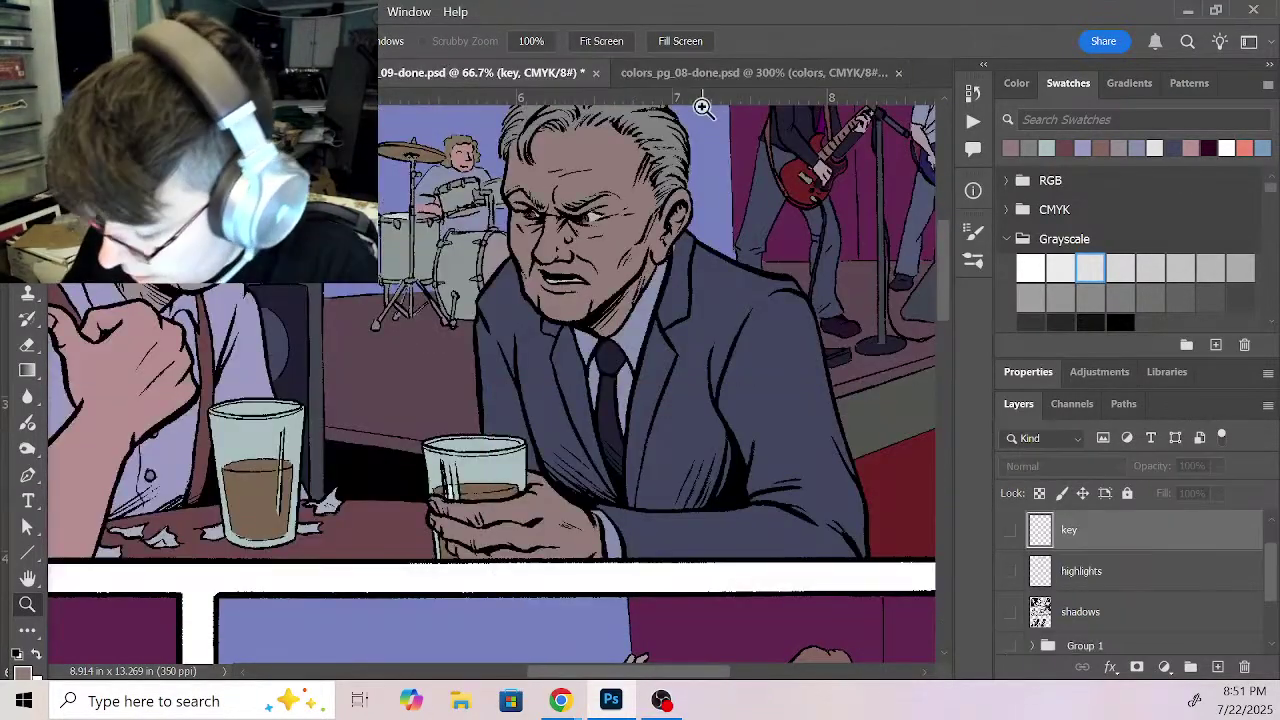
left_click(590, 235)
key("i")
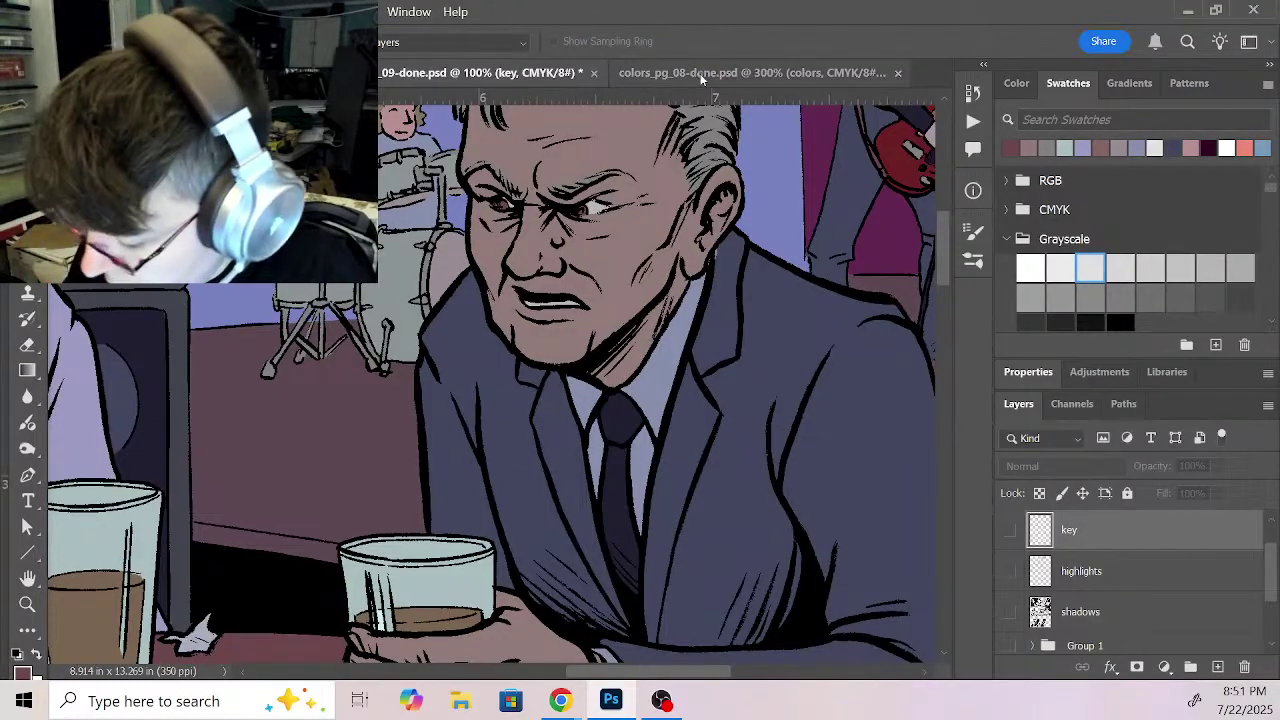
left_click(705, 73)
key("b")
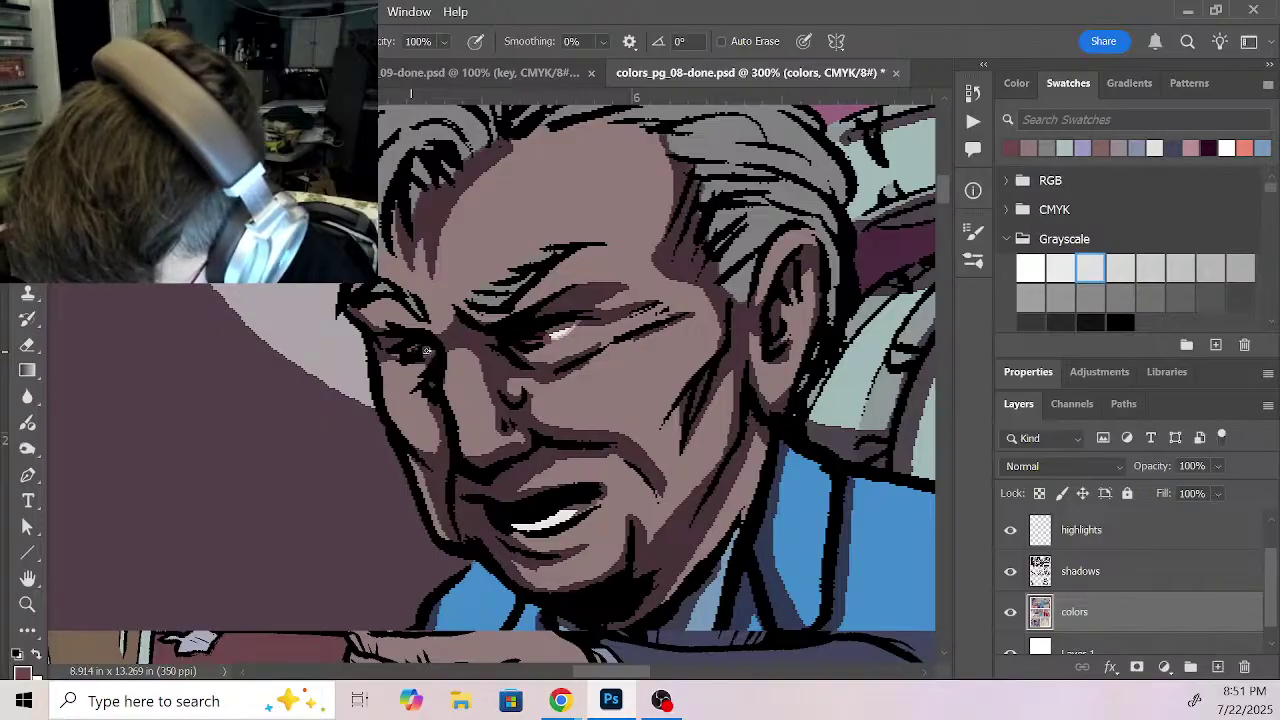
Step: Select the grey-haired man's eye whites and teeth on page 08 and recolour them with the eye-white grey sampled from page 09
key("w")
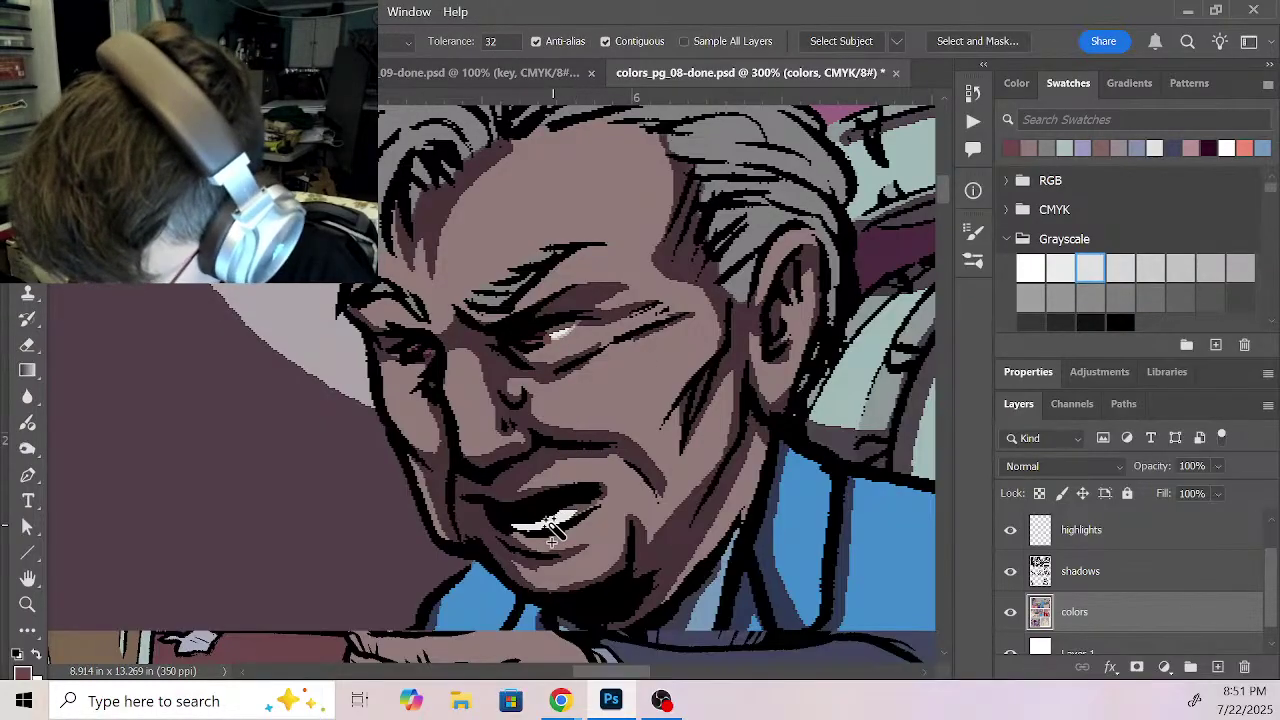
left_click(540, 73)
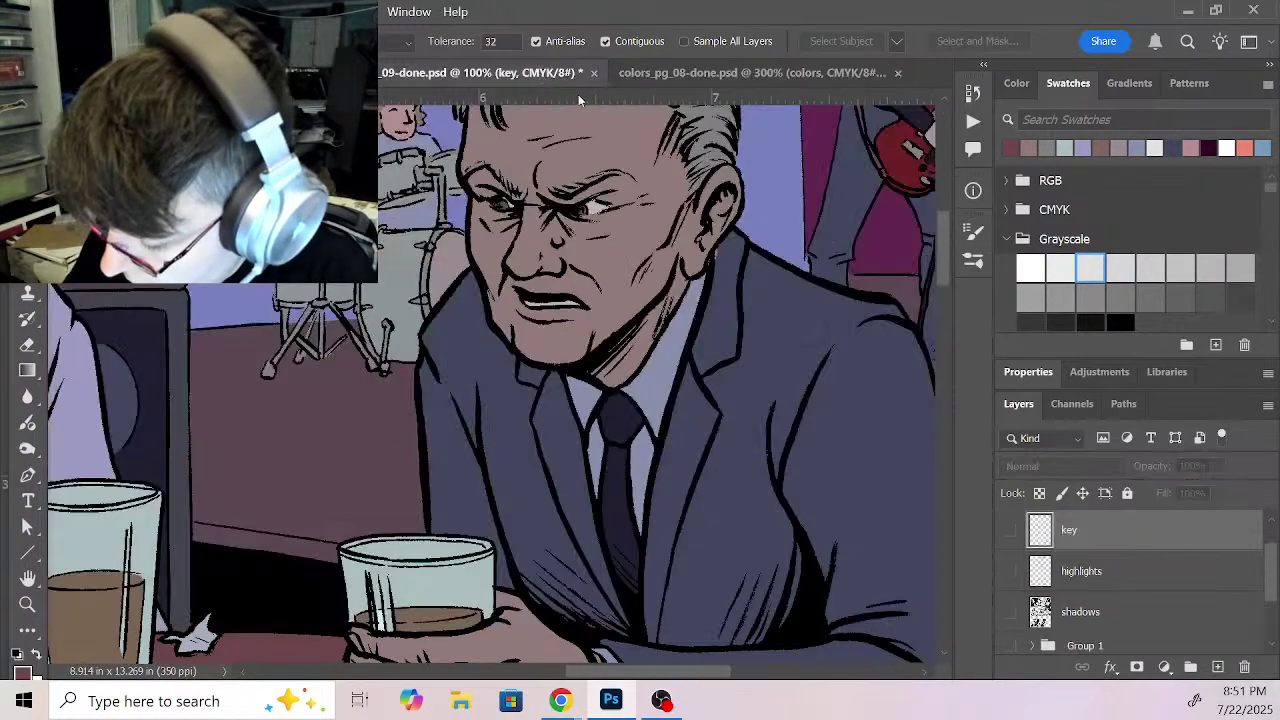
key("i")
left_click(607, 198)
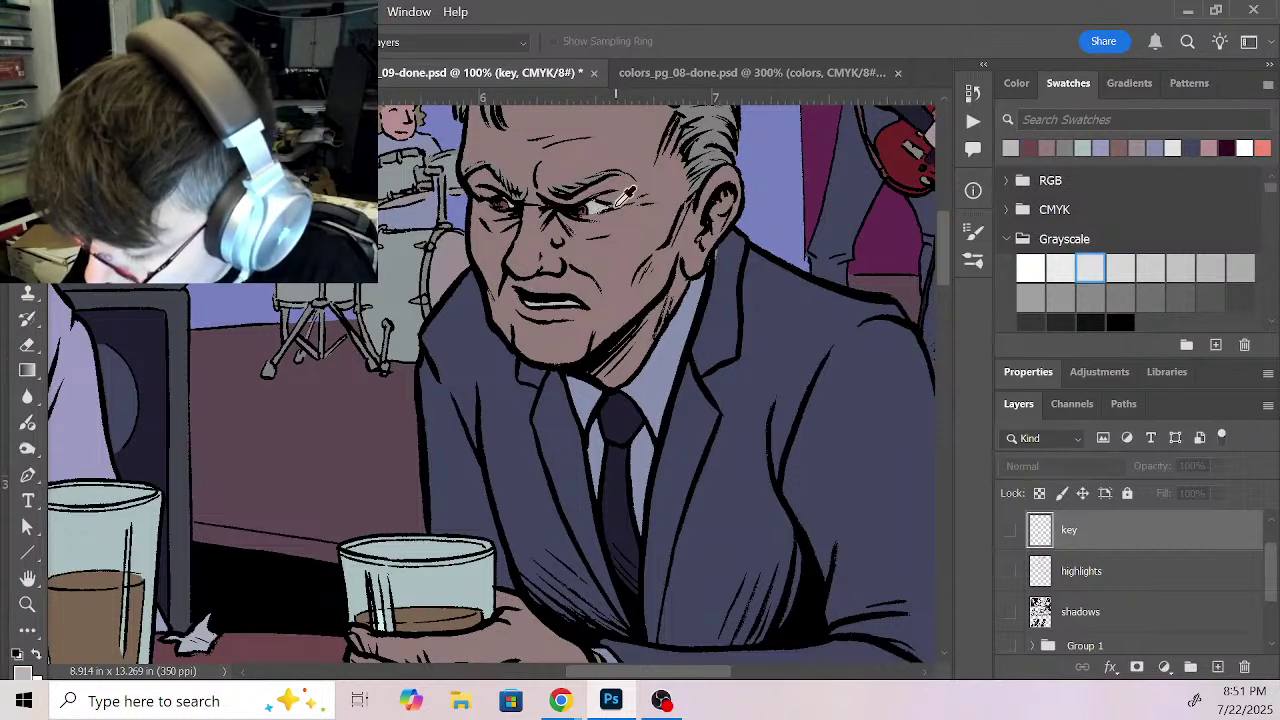
left_click(665, 76)
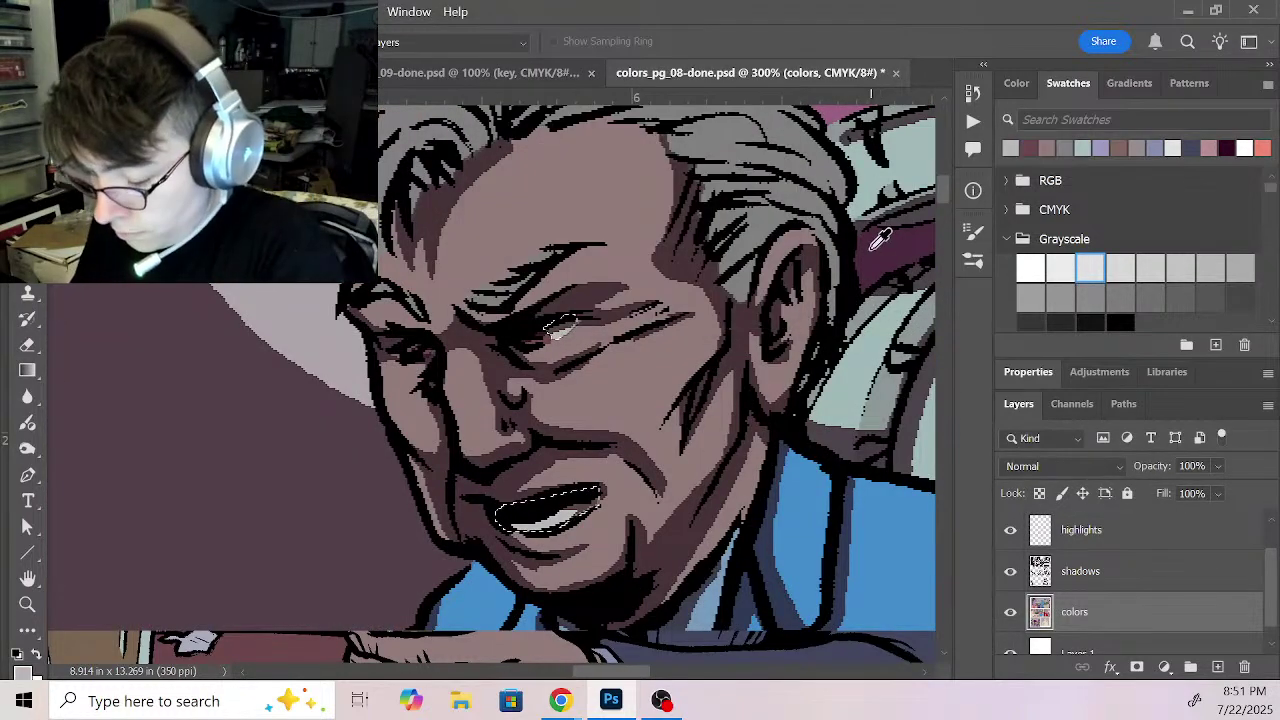
Step: Select all blue areas of the grey-haired man's coat on page 08, including the sleeves and both front panels
key("z")
left_click(729, 491, "alt")
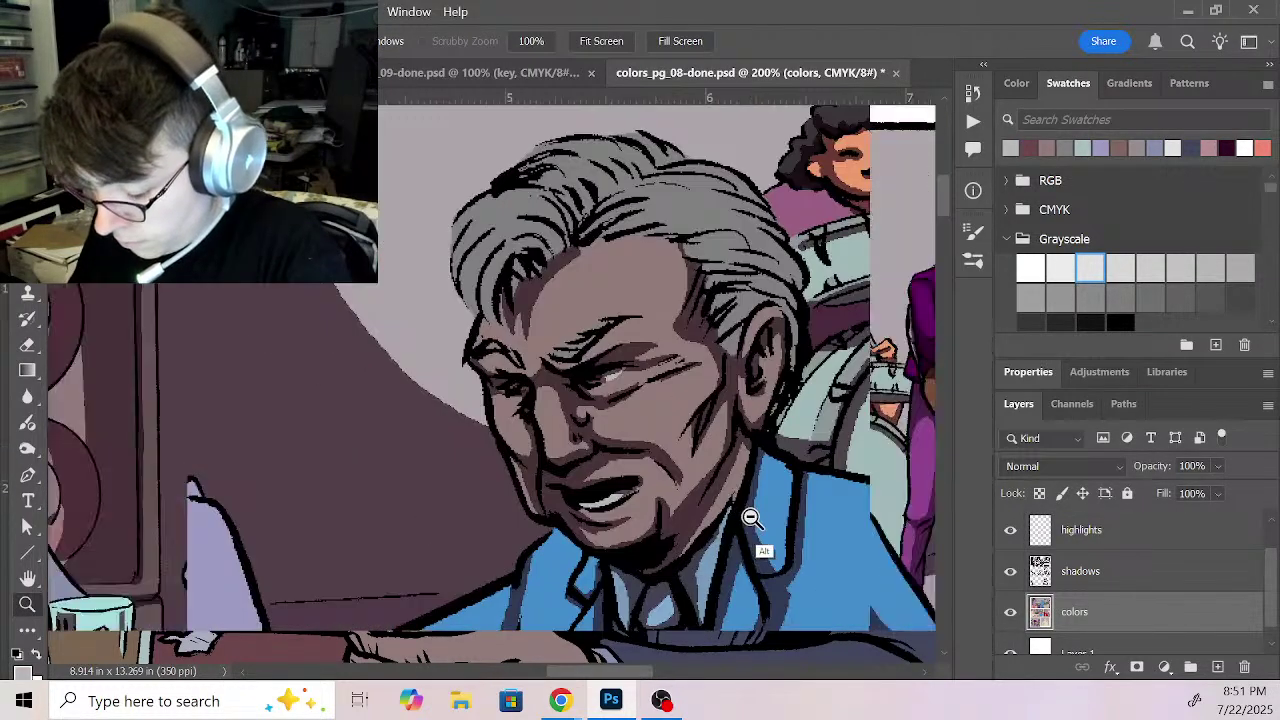
left_click(775, 520, "alt")
left_click_drag(800, 517, 659, 266)
key("w")
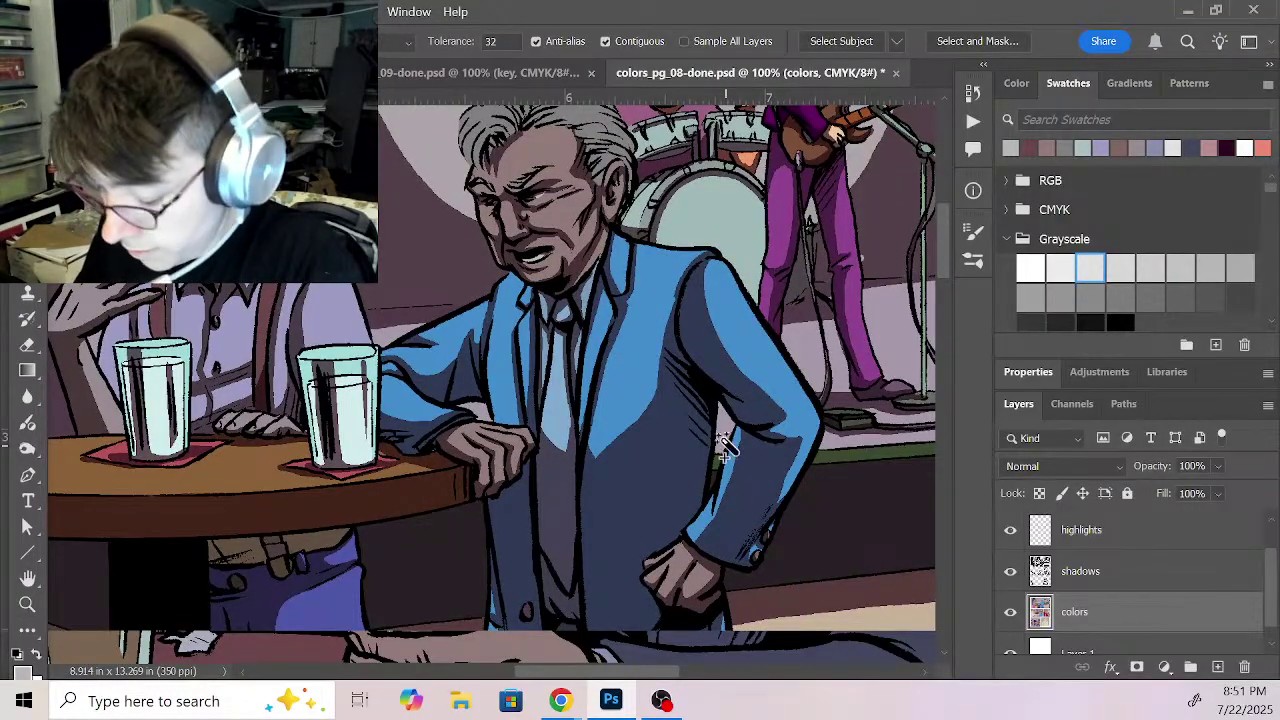
left_click_drag(733, 470, 737, 388)
left_click(737, 388)
left_click(536, 480, "shift")
left_click_drag(683, 525, 677, 556)
Step: Sample the man's navy jacket colour from page 09, fill the selected coat on page 08 and deselect
left_click(565, 73)
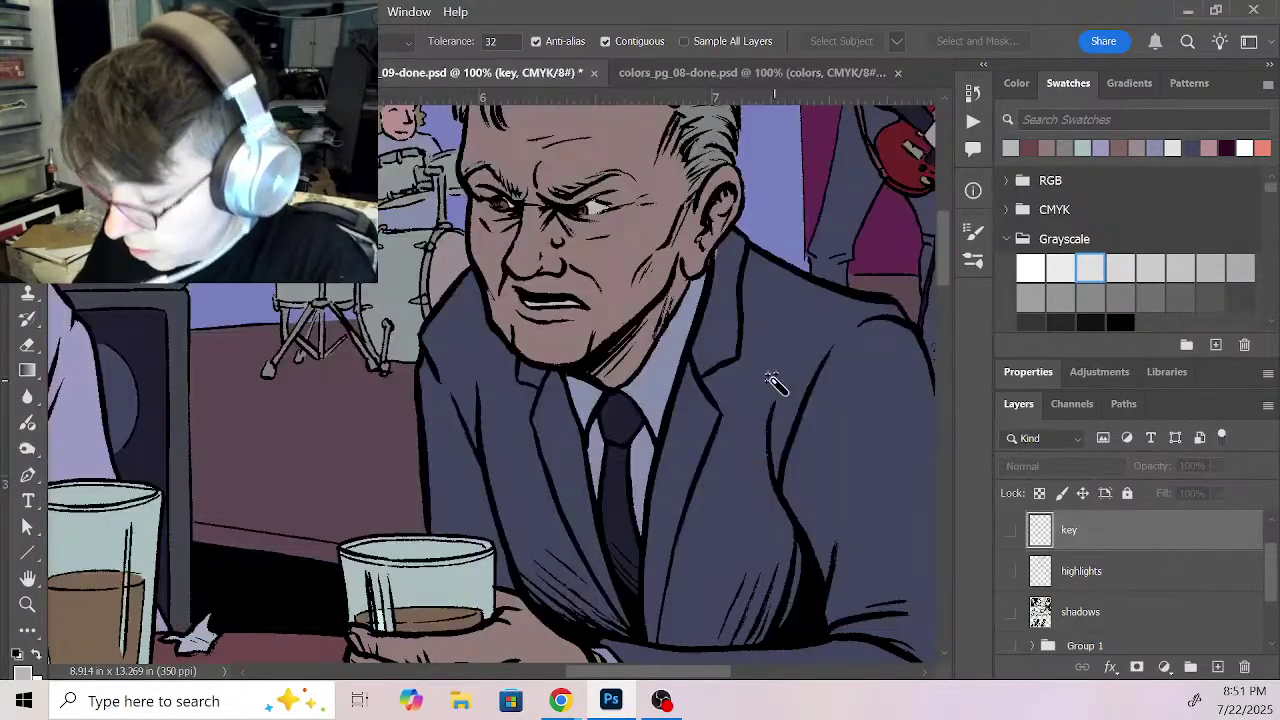
key("i")
left_click(795, 323)
left_click(650, 72)
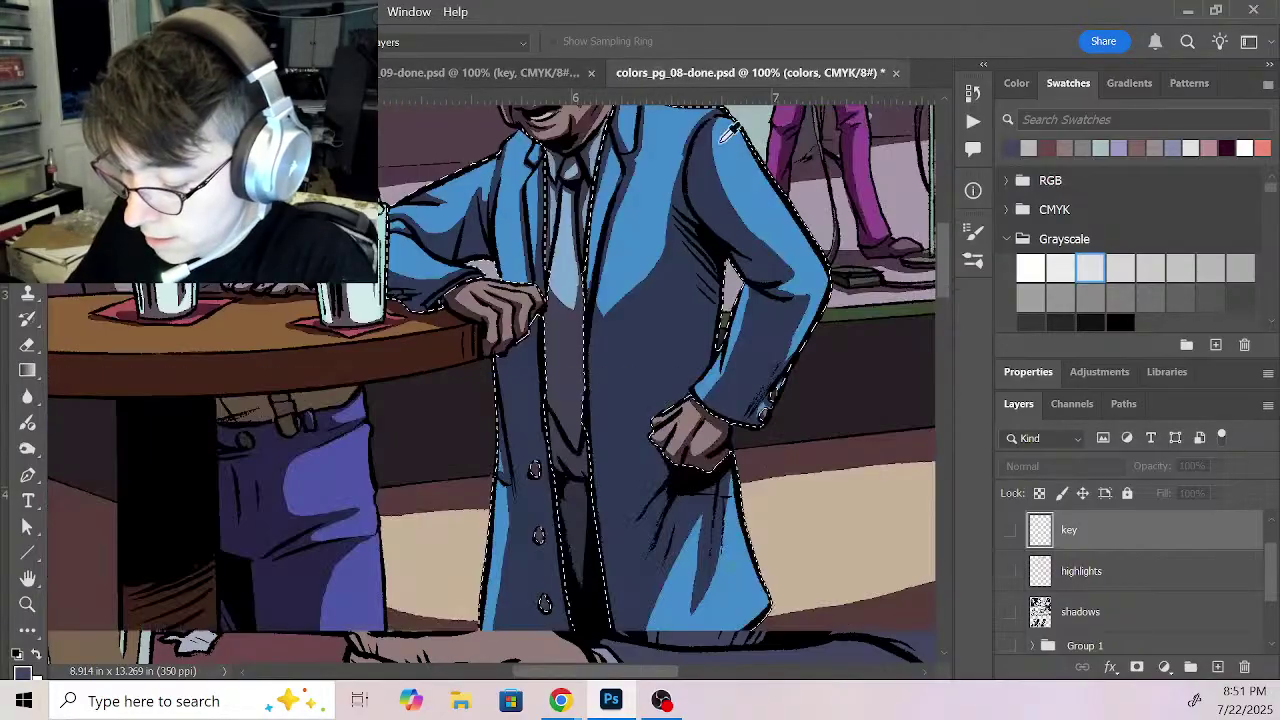
key("shift+F5")
key("Return")
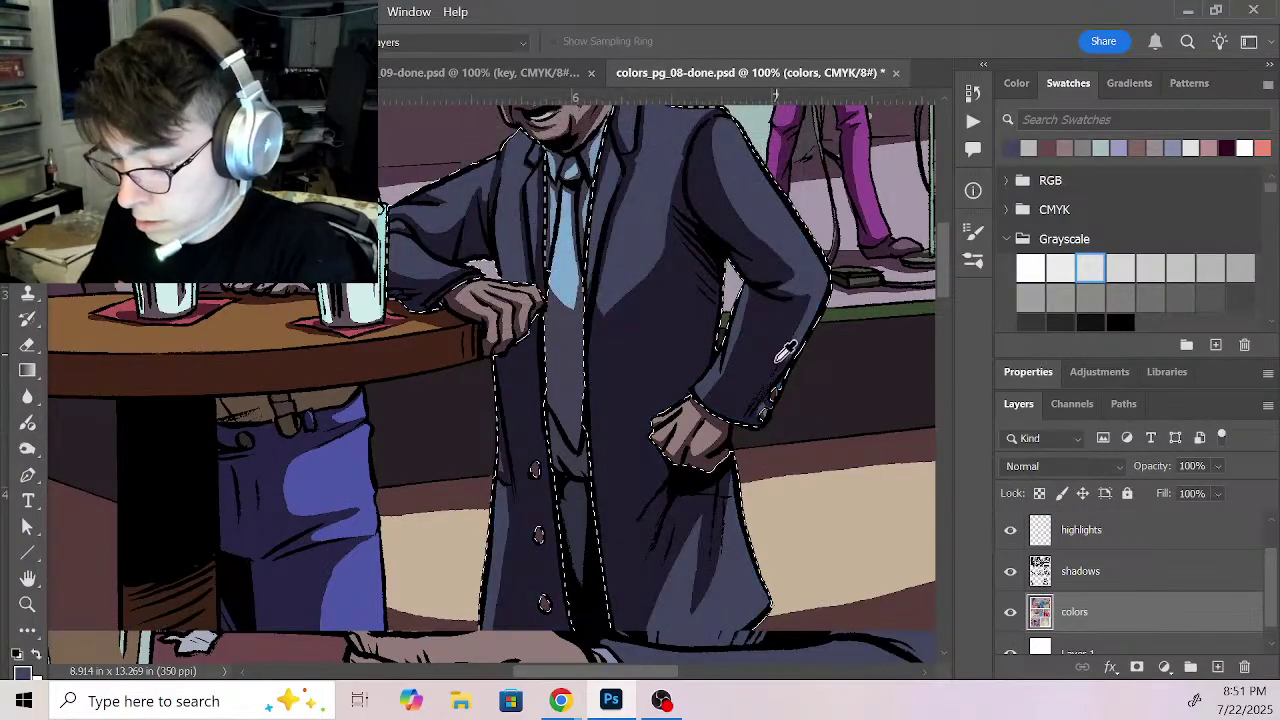
key("ctrl+d")
Step: Select the grey-haired man's trousers below the coat and fill them with the same navy
scroll(740, 400, "down", 3)
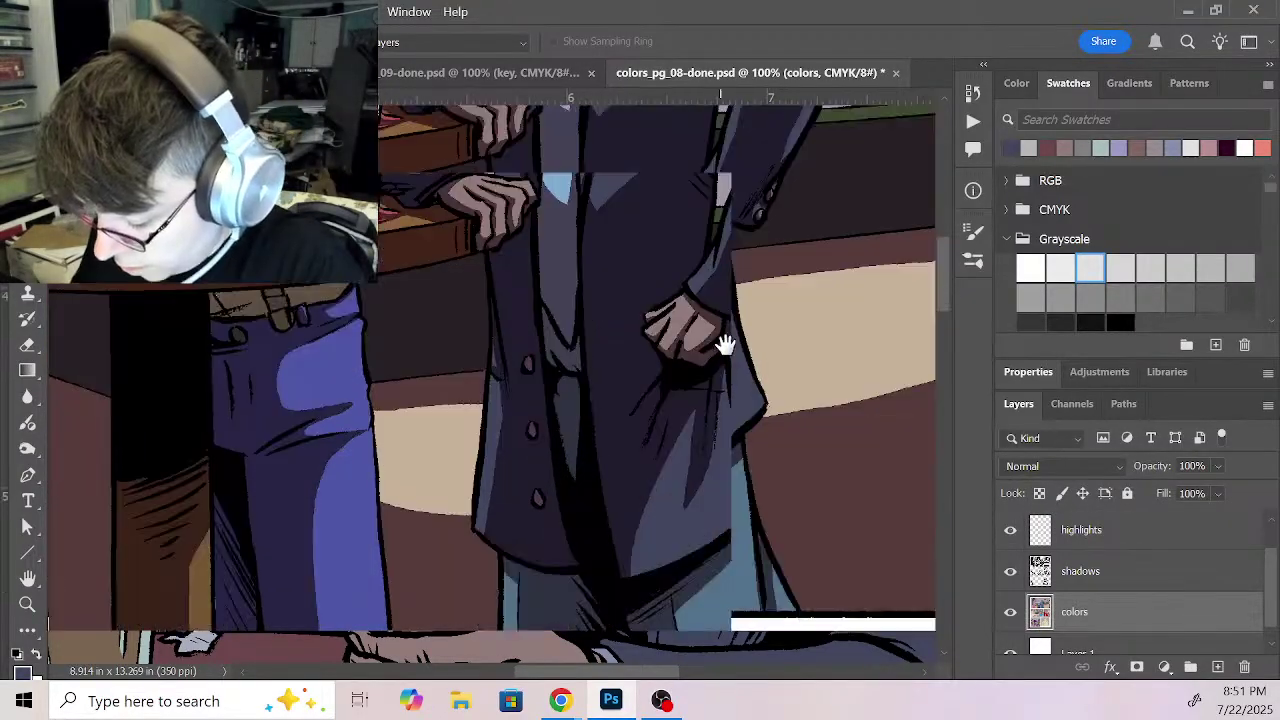
key("w")
left_click(745, 540)
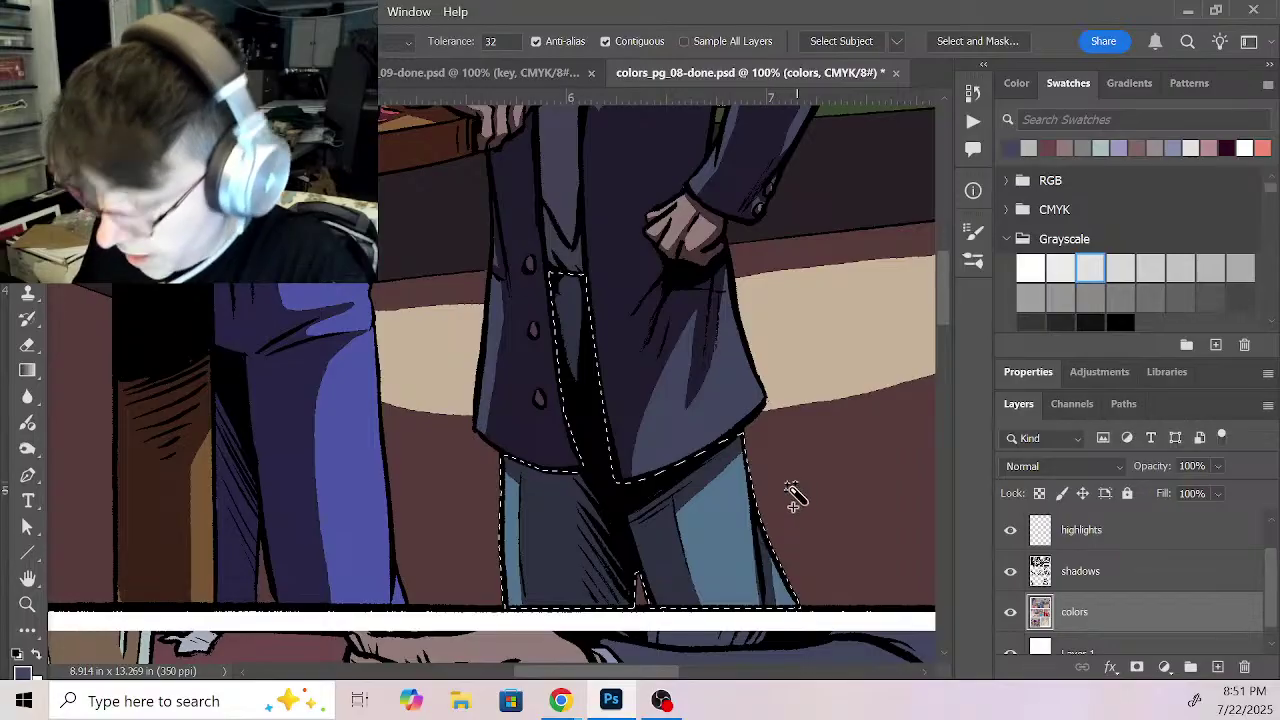
key("shift+F5")
key("Return")
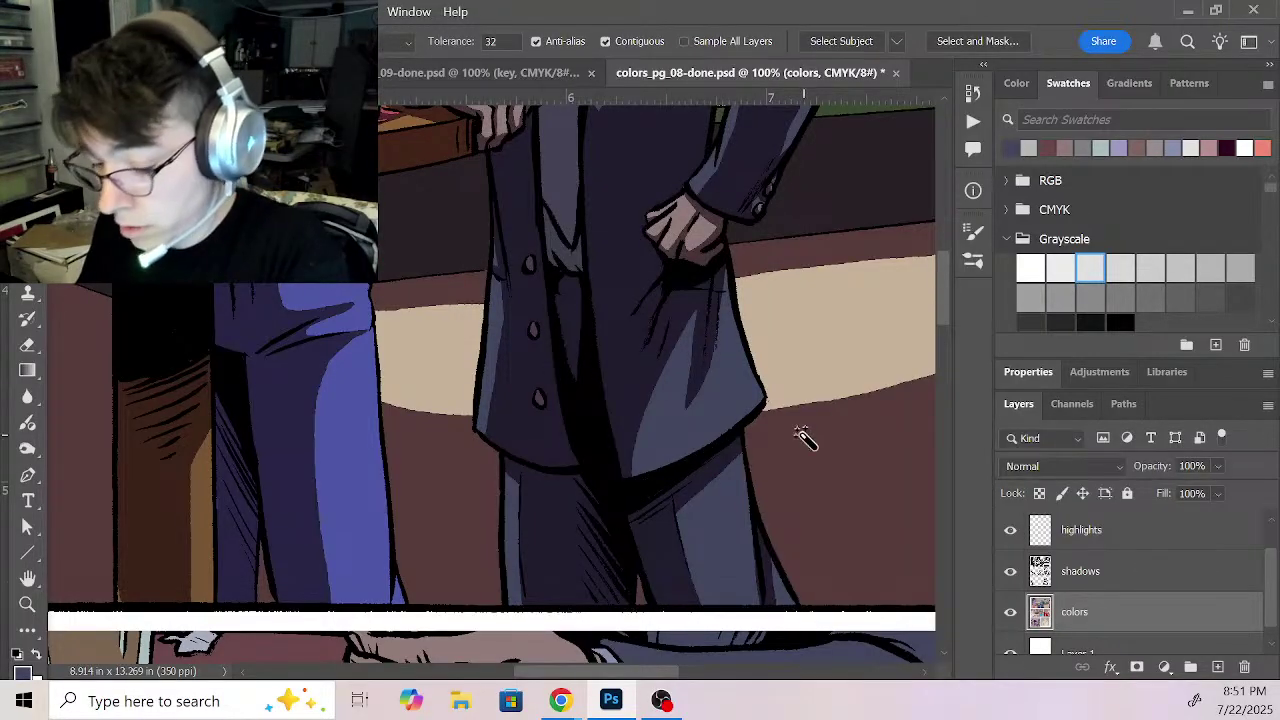
Step: Sample the man's lavender shirt colour from page 09 and fill his shirt and tie areas on page 08
left_click_drag(673, 287, 714, 577)
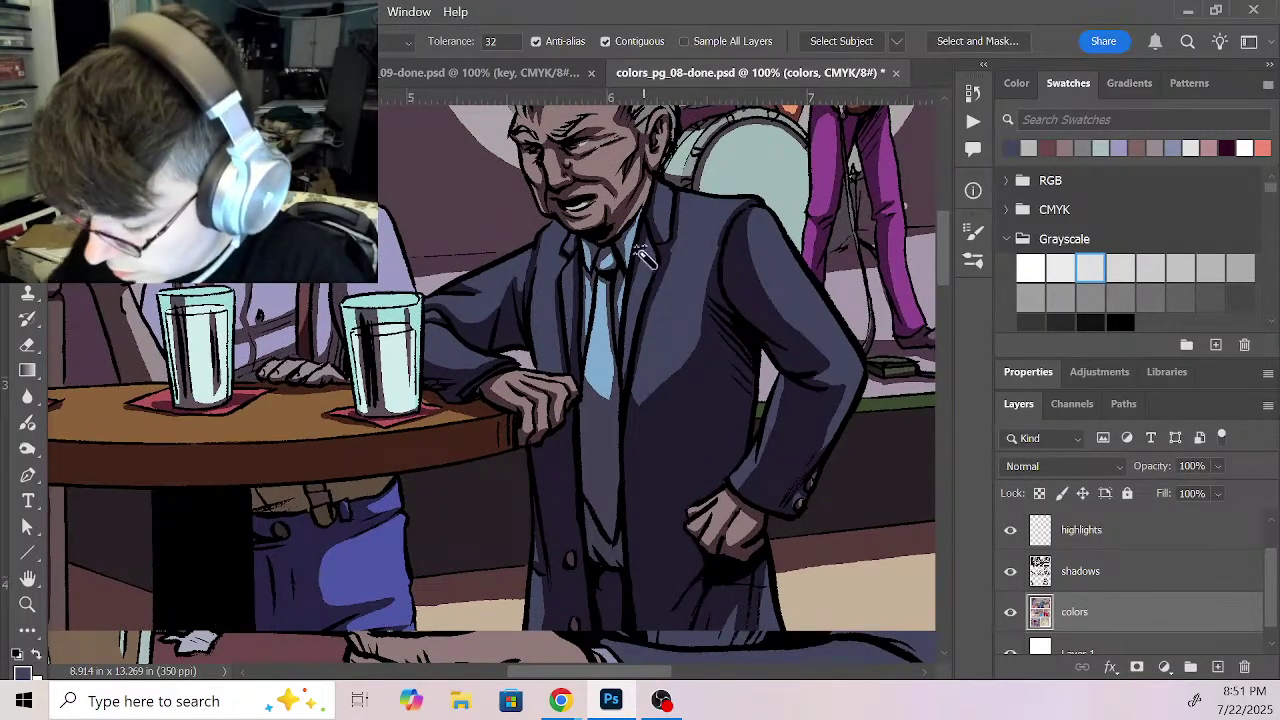
left_click(557, 68)
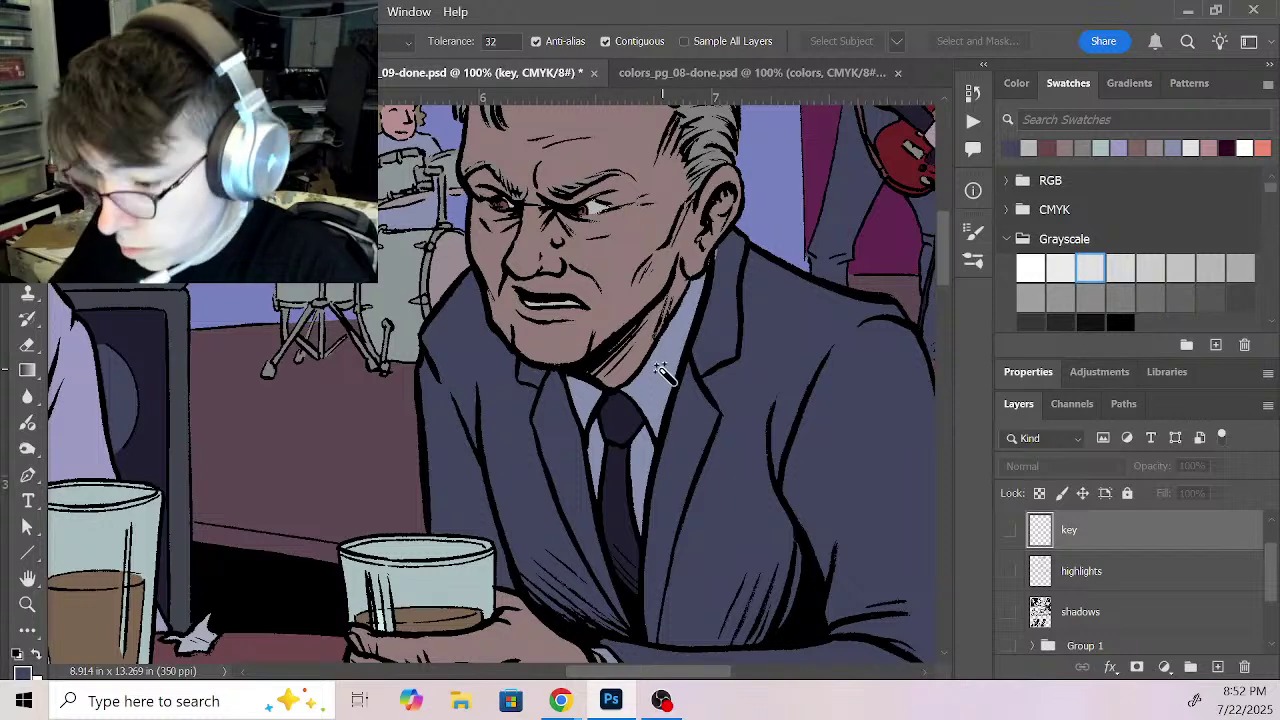
left_click(690, 76)
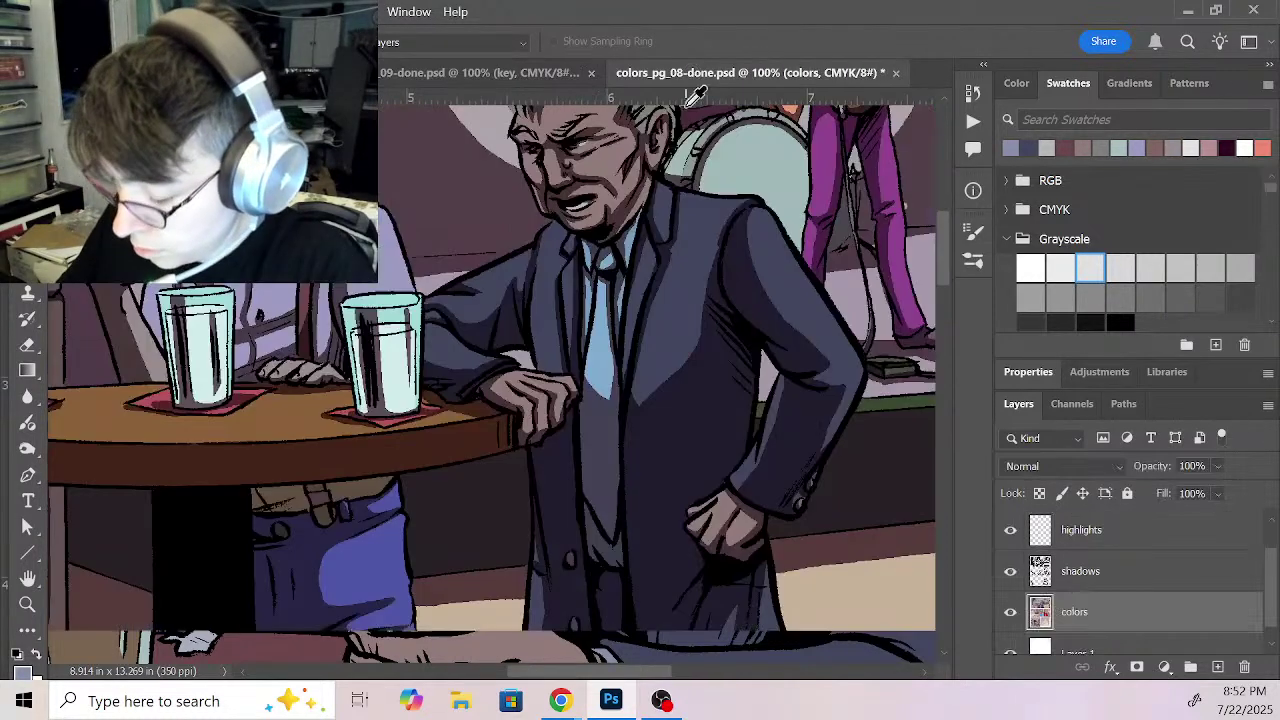
key("w")
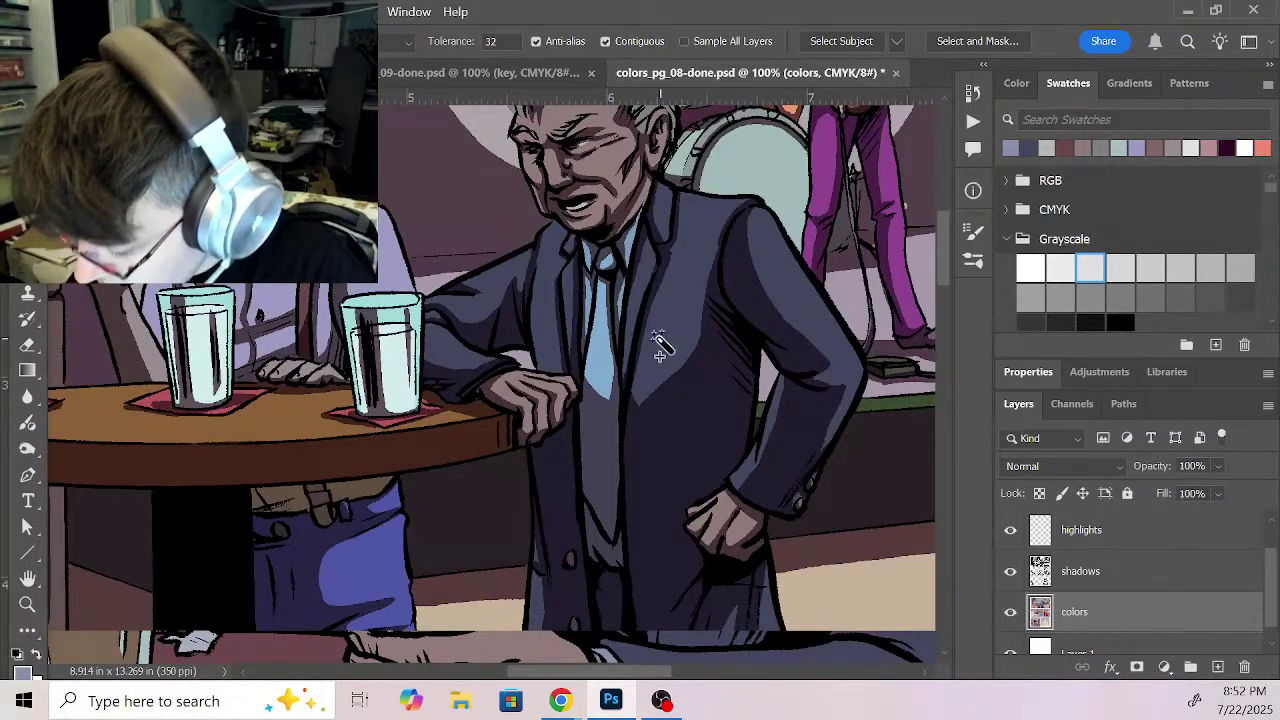
key("shift+BackSpace")
key("Return")
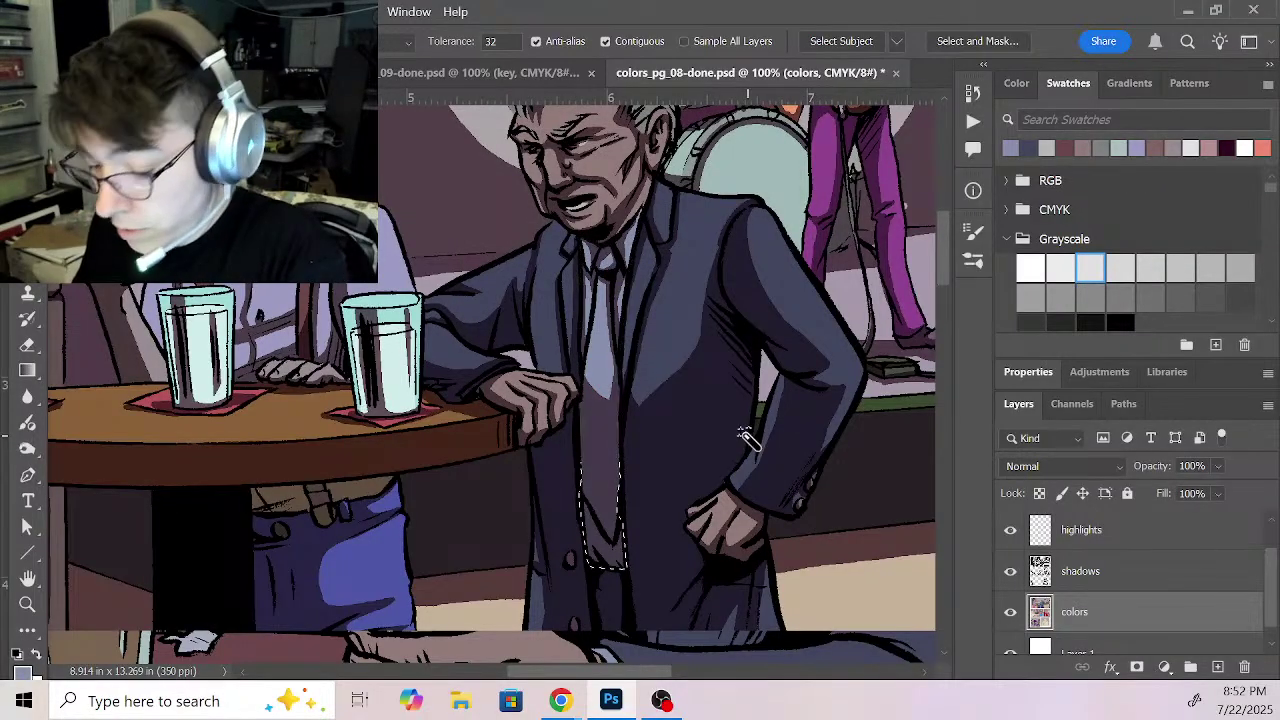
Step: Touch up the grey-haired man's cuff beside the hand resting on the table with the sampled lavender
key("z")
left_click(528, 408)
left_click(474, 380)
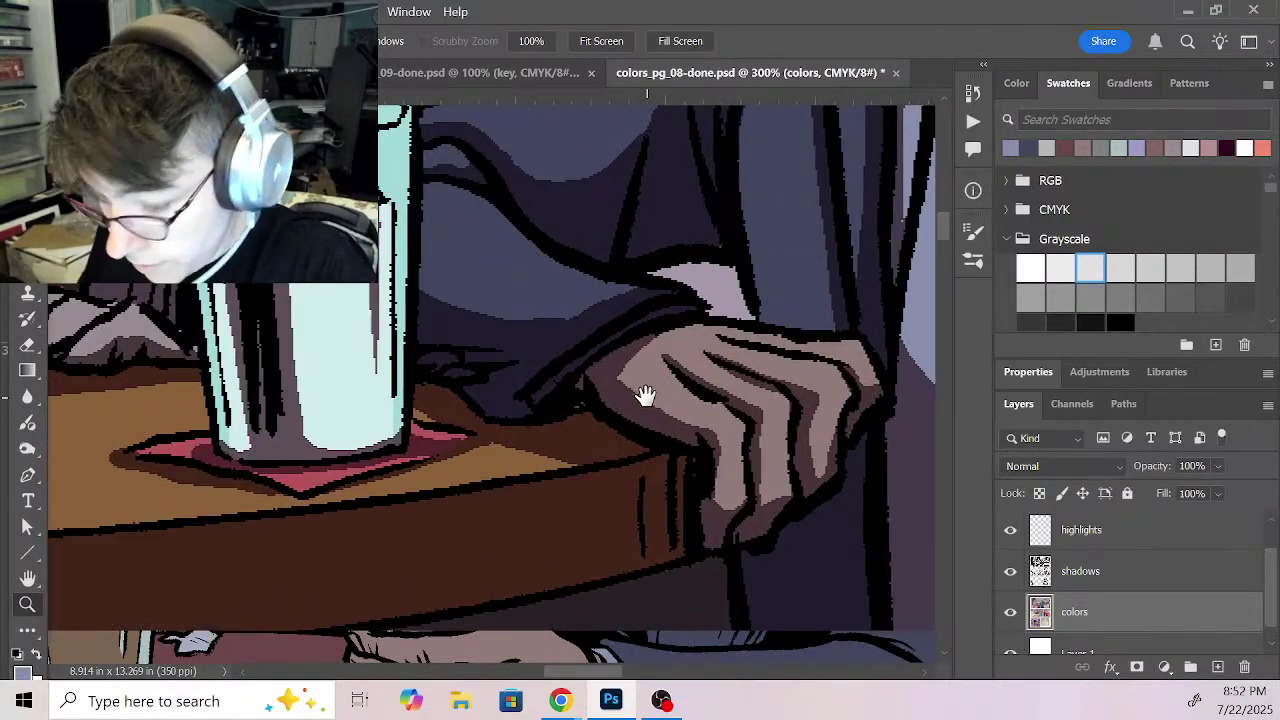
key("b")
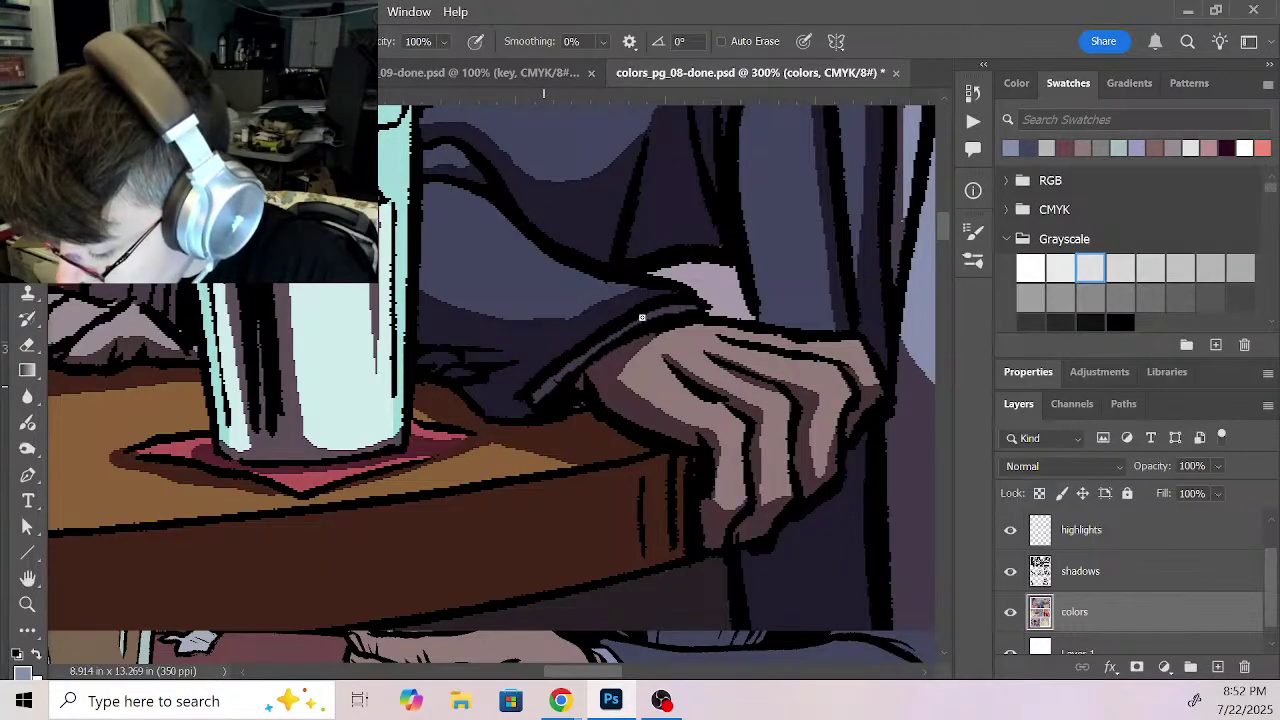
left_click_drag(517, 392, 709, 210)
Step: Sample the dark navy tie colour from page 09 and paint the grey-haired man's tie and its knot on page 08
left_click_drag(787, 221, 832, 241)
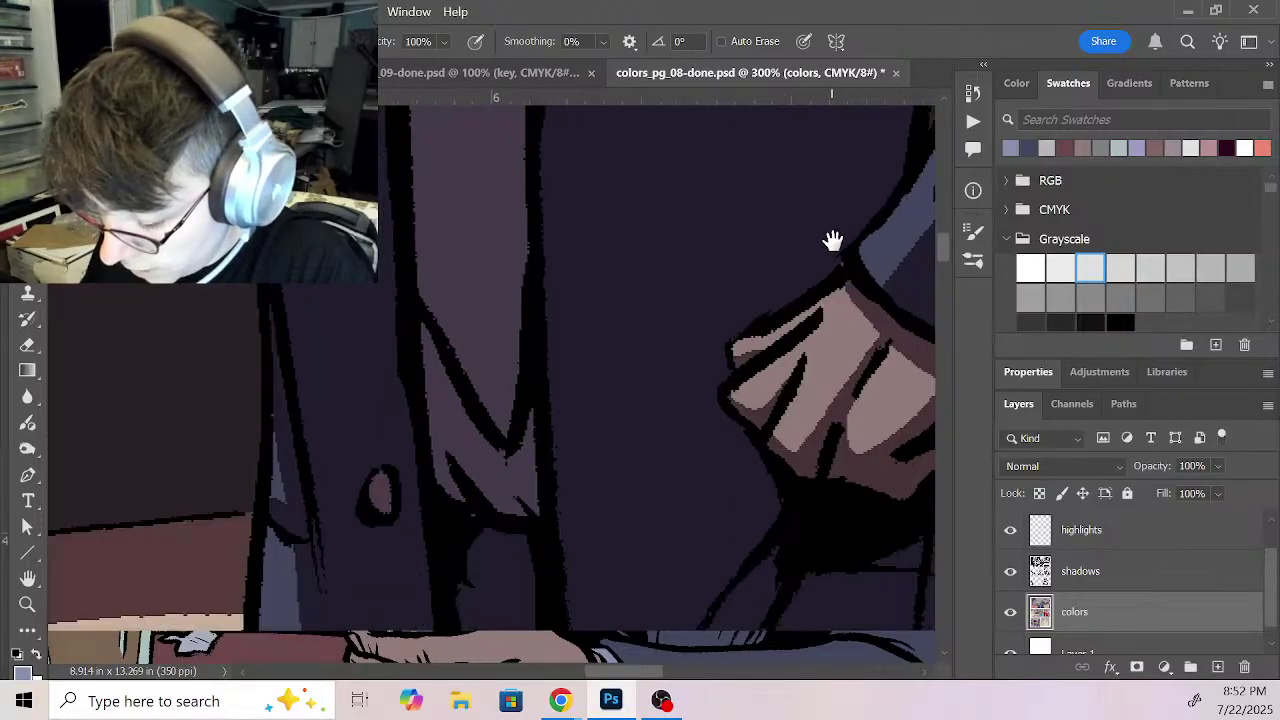
left_click(502, 73)
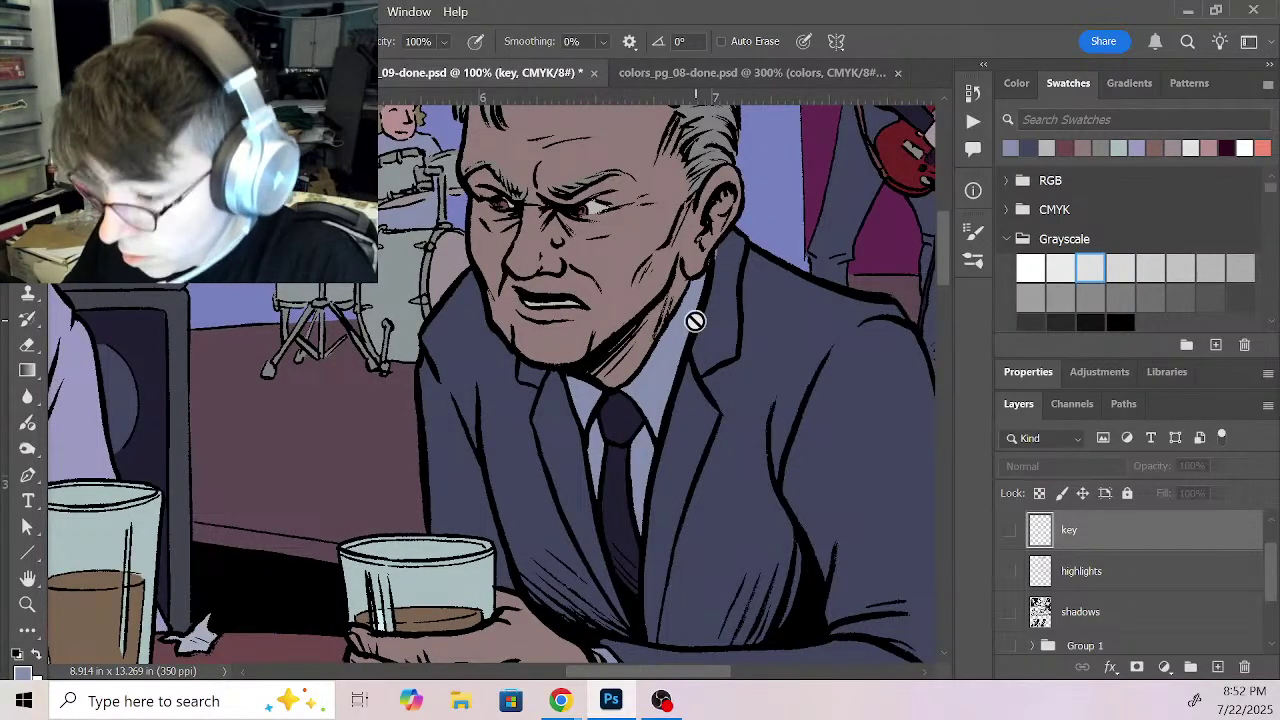
key("i")
left_click(658, 406)
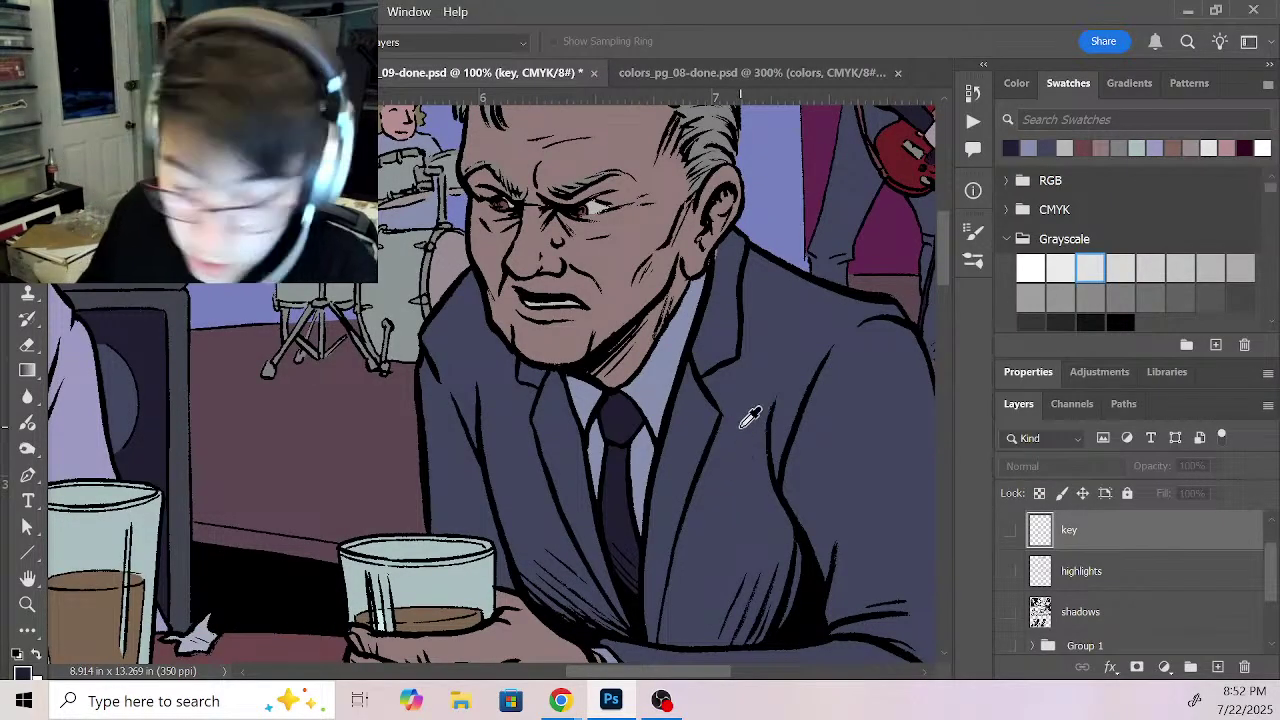
left_click(662, 73)
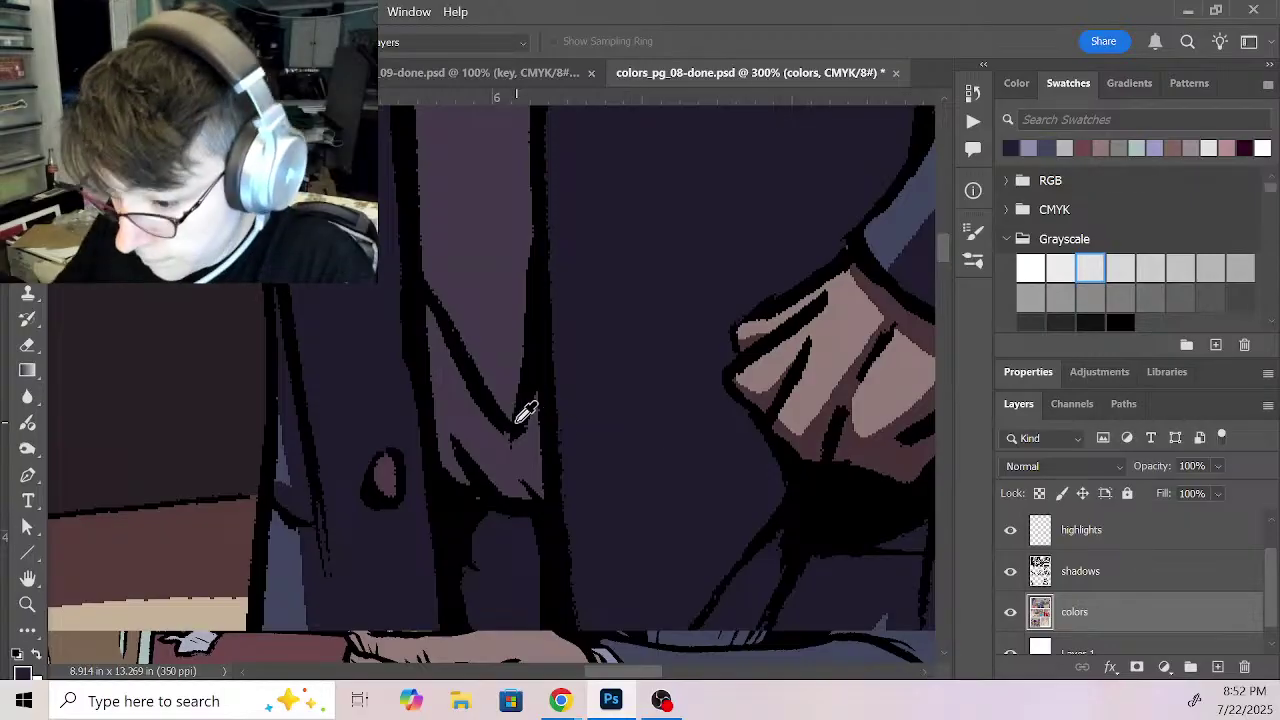
key("b")
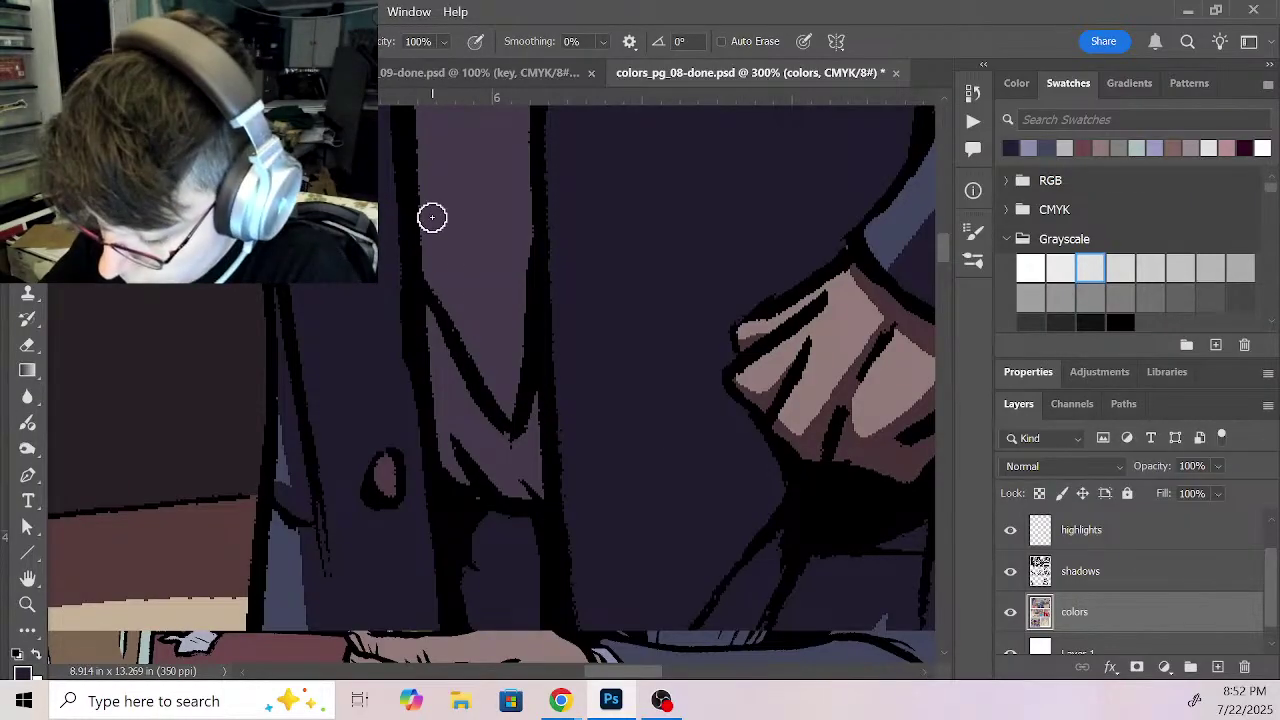
mouse_move(431, 183)
left_mouse_down()
mouse_move(503, 380)
mouse_move(458, 230)
left_mouse_up()
mouse_move(497, 171)
left_mouse_down()
mouse_move(556, 500)
mouse_move(522, 252)
mouse_move(521, 548)
mouse_move(484, 298)
mouse_move(472, 290)
mouse_move(455, 387)
left_mouse_up()
mouse_move(535, 424)
left_mouse_down()
mouse_move(526, 169)
mouse_move(554, 460)
mouse_move(521, 149)
mouse_move(488, 182)
mouse_move(504, 142)
left_mouse_up()
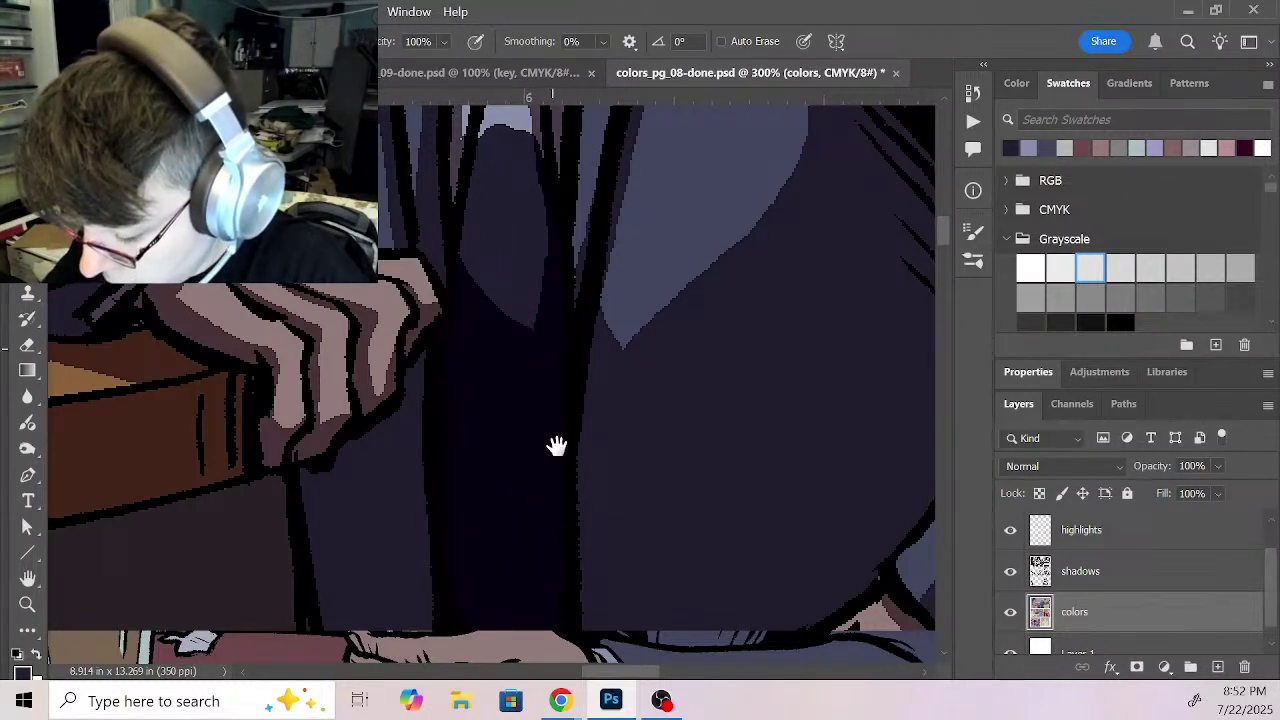
left_click_drag(554, 418, 557, 466)
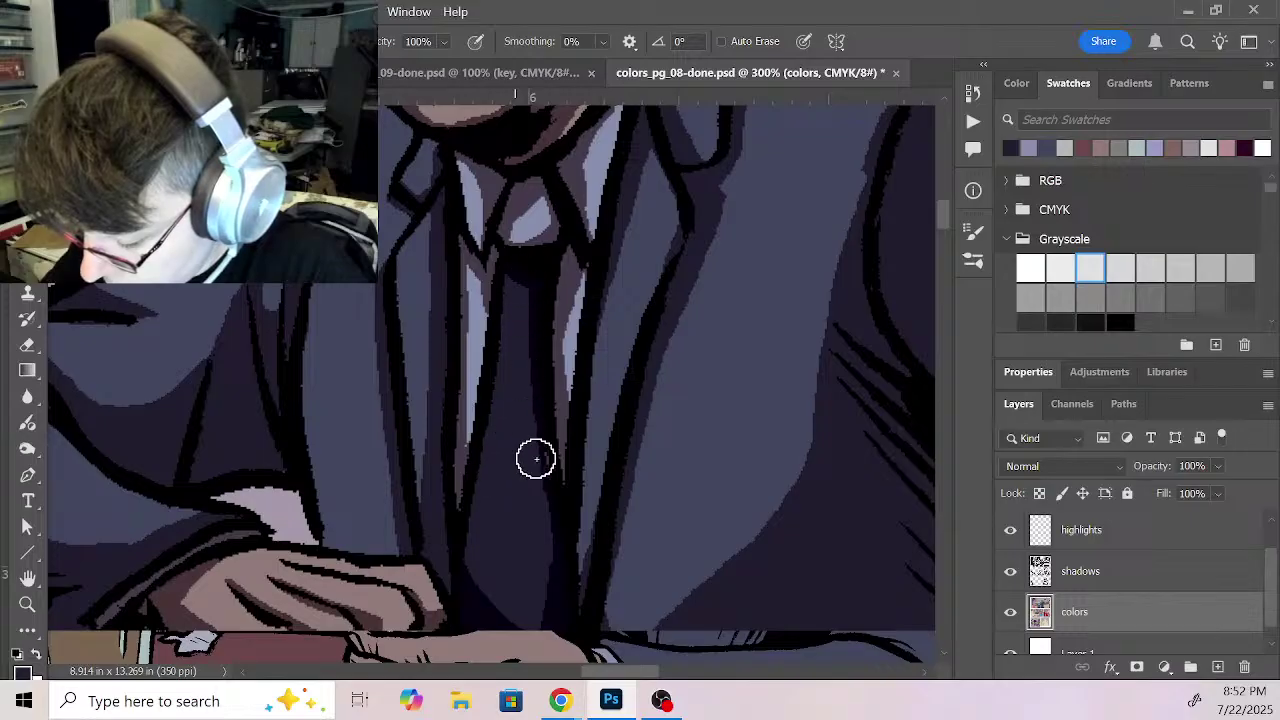
mouse_move(529, 263)
left_mouse_down()
mouse_move(523, 229)
mouse_move(546, 229)
left_mouse_up()
Step: Select the bald man's tan shirt area above the trousers and fill it with the lavender sampled from his shirt
key("z")
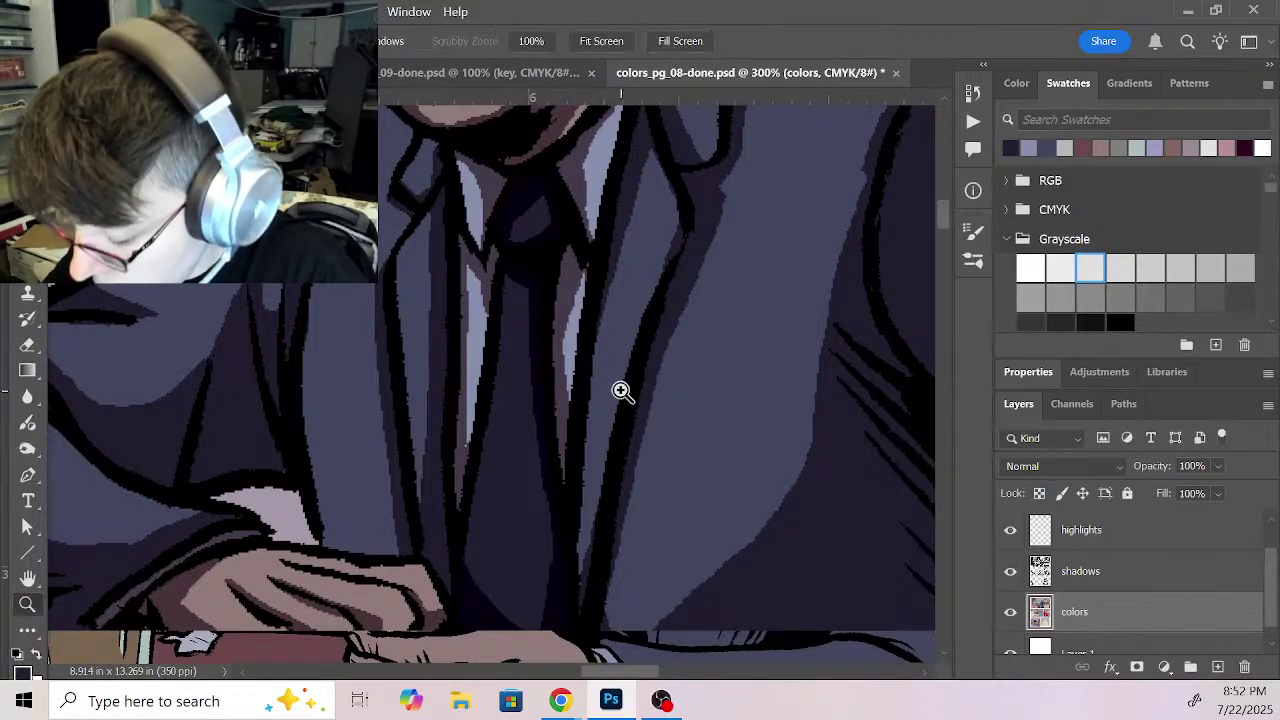
scroll(621, 390, "down", 5)
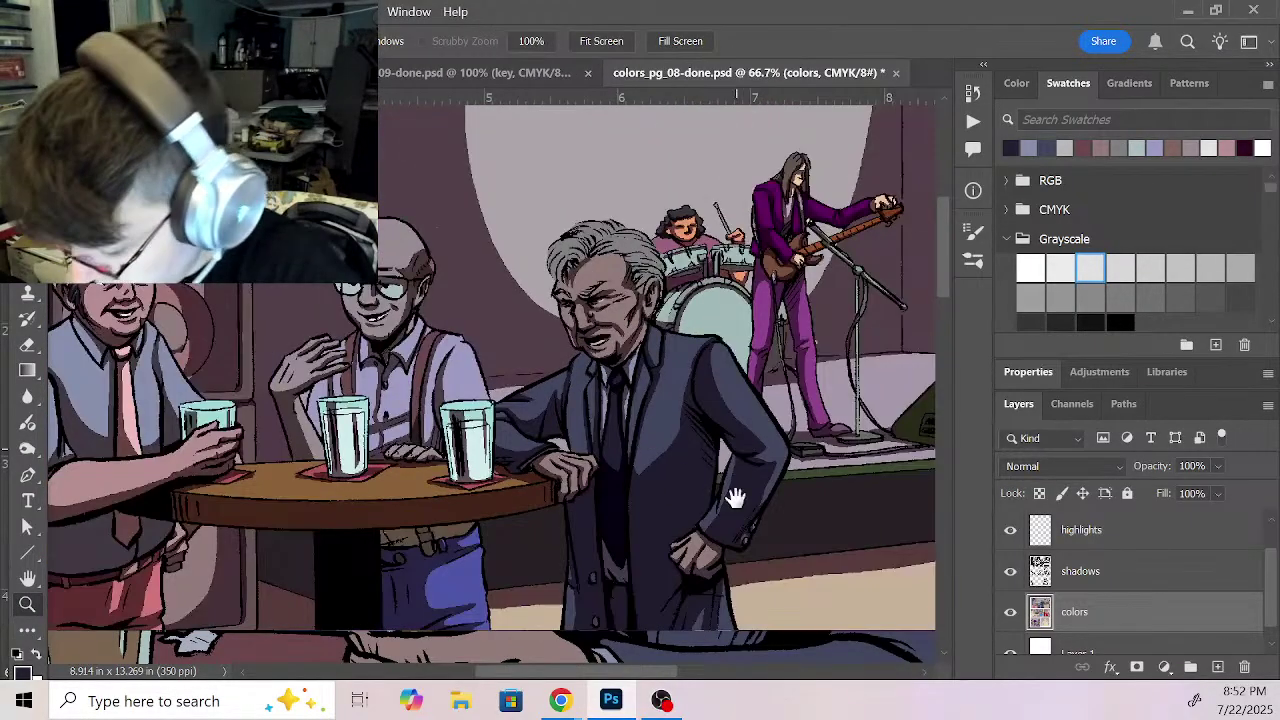
left_click_drag(744, 449, 798, 312)
left_click_drag(669, 416, 763, 436)
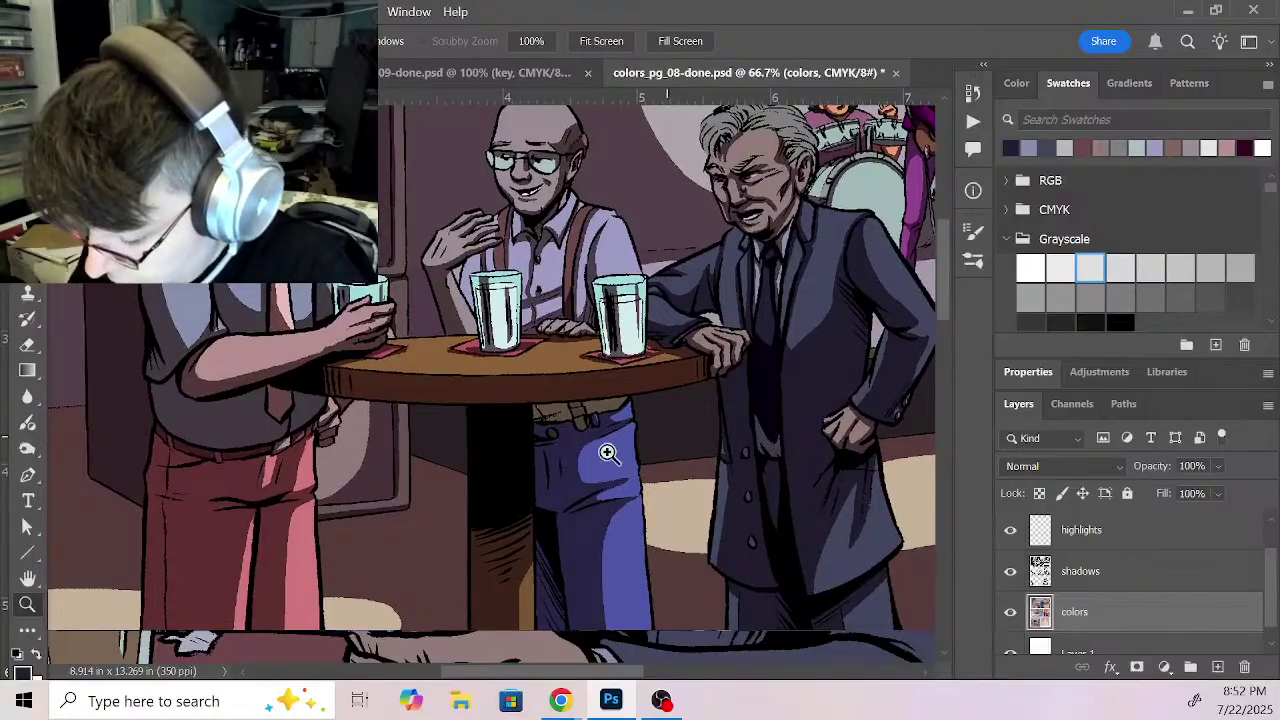
left_click_drag(620, 494, 677, 417)
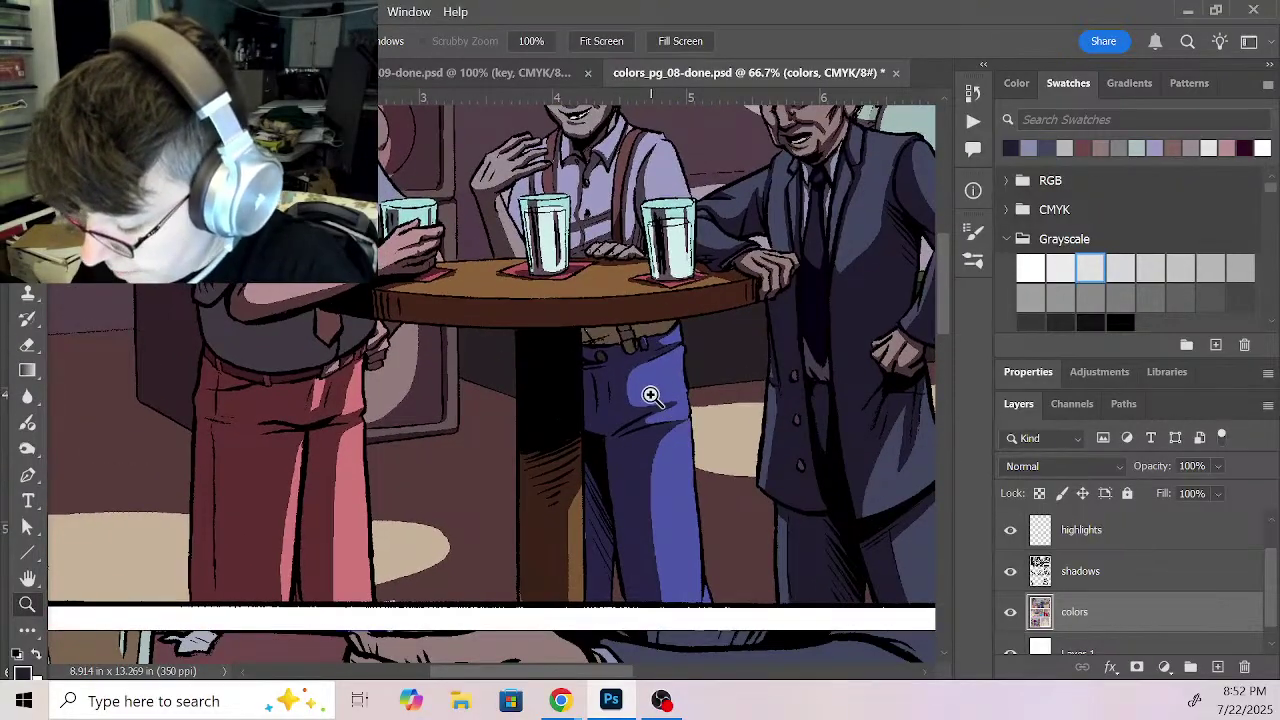
key("w")
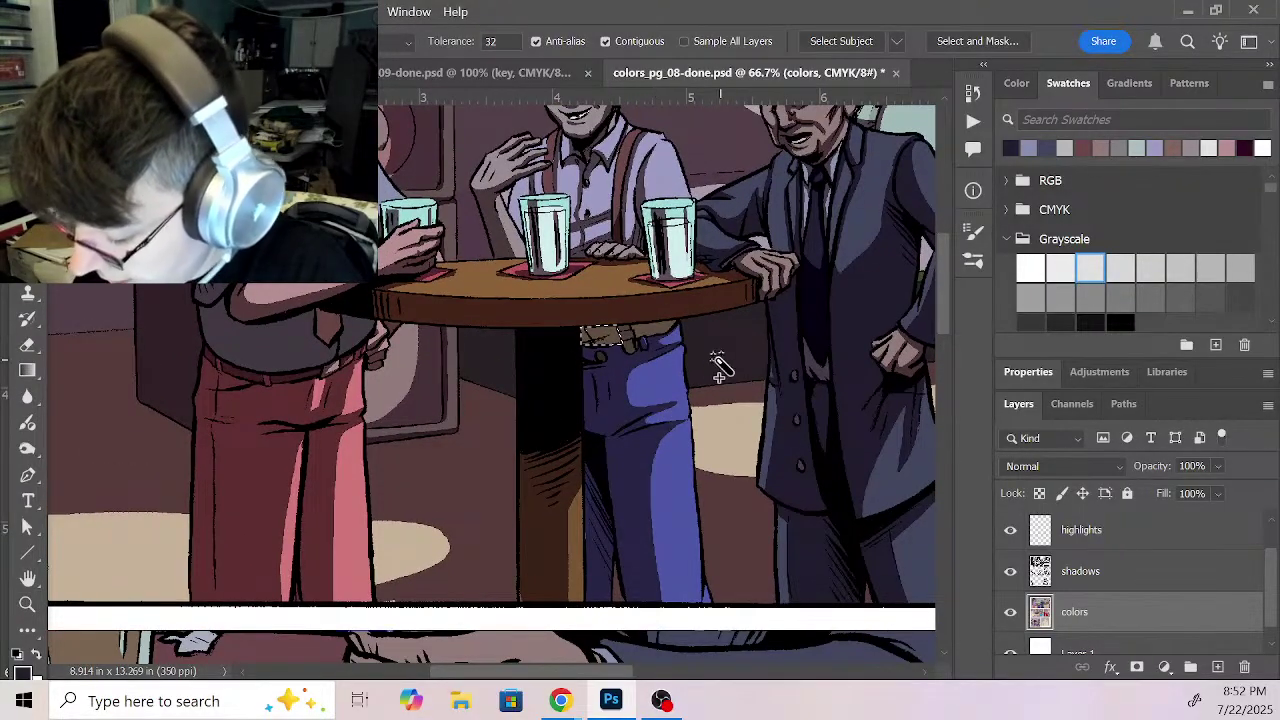
key("i")
left_click(663, 176)
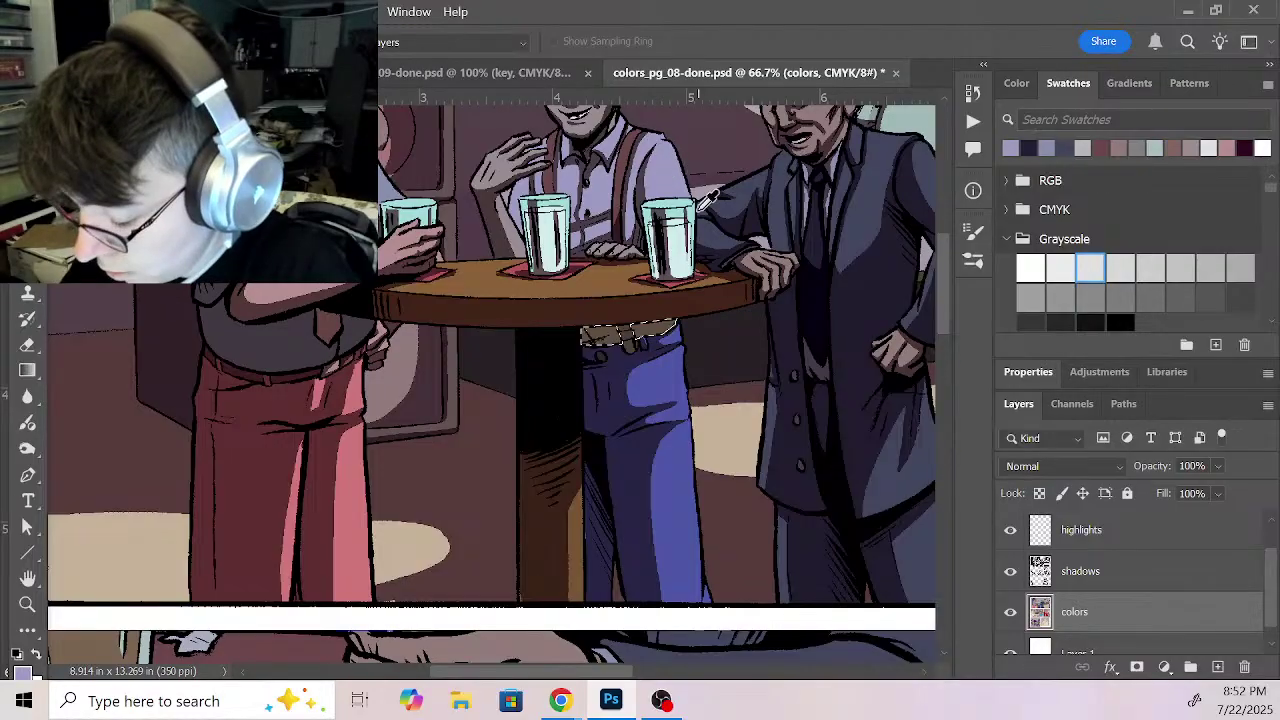
key("shift+BackSpace")
key("Return")
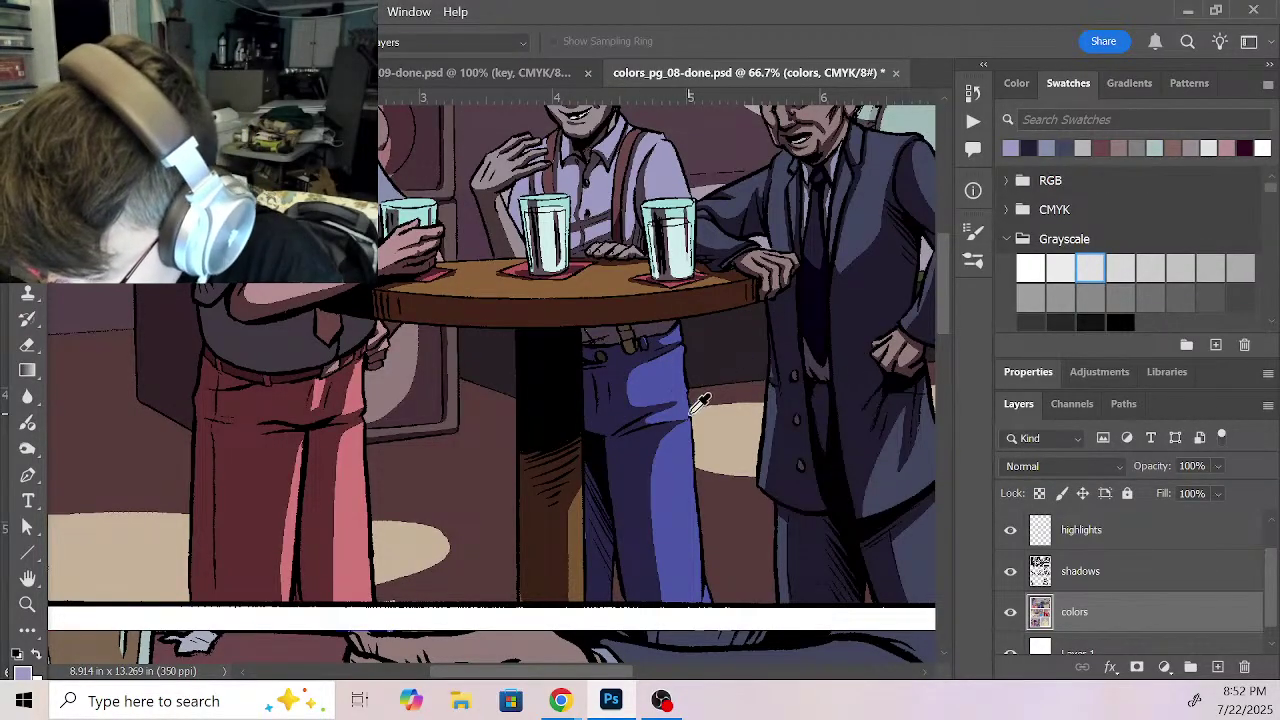
Step: Select the lower end of the bald man's suspender at the waist and fill it with the maroon sampled from the strap
key("w")
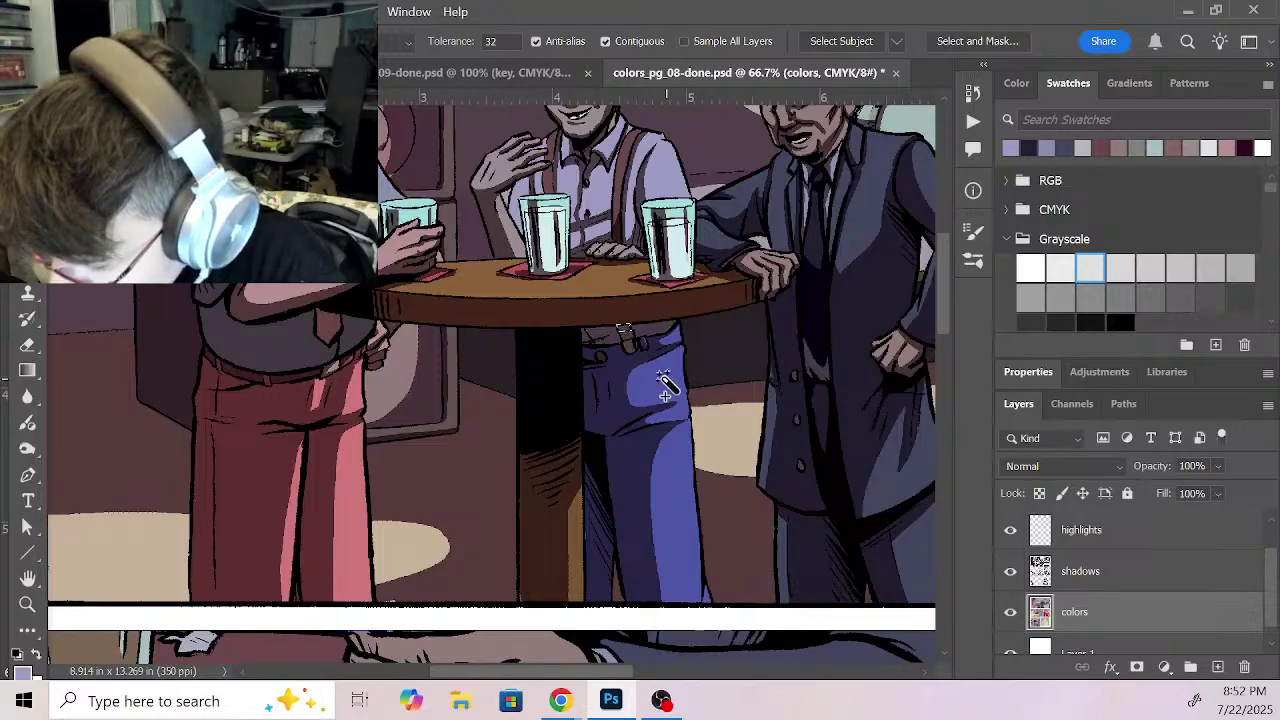
key("i")
left_click(622, 178)
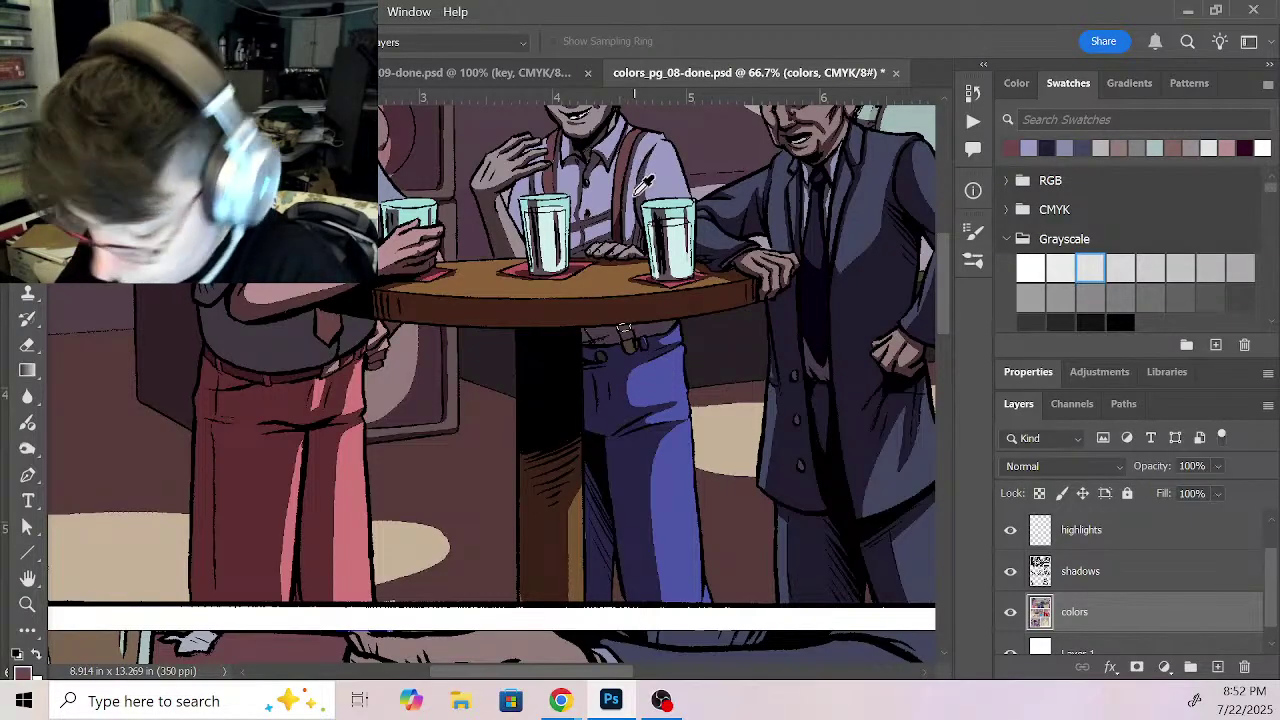
key("shift+BackSpace")
key("Return")
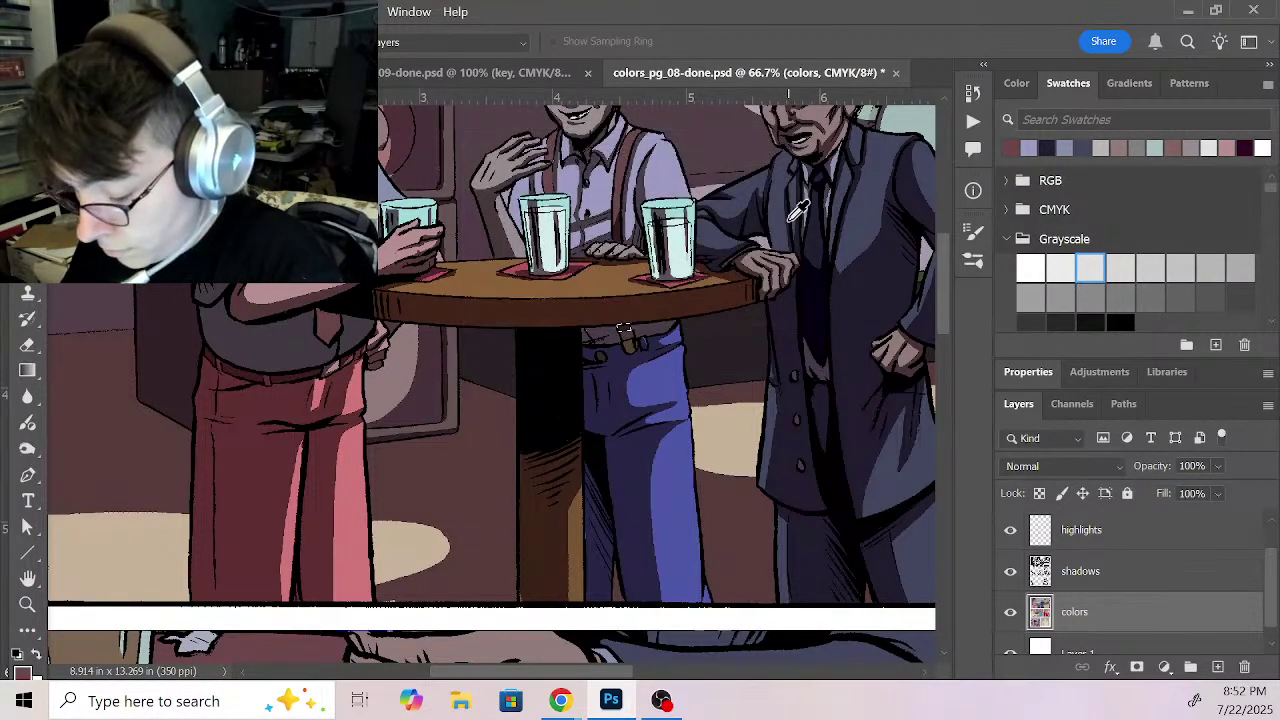
Step: Select the bald man's suspender clasps at the waist and fill them with a grey sampled from page 09
key("w")
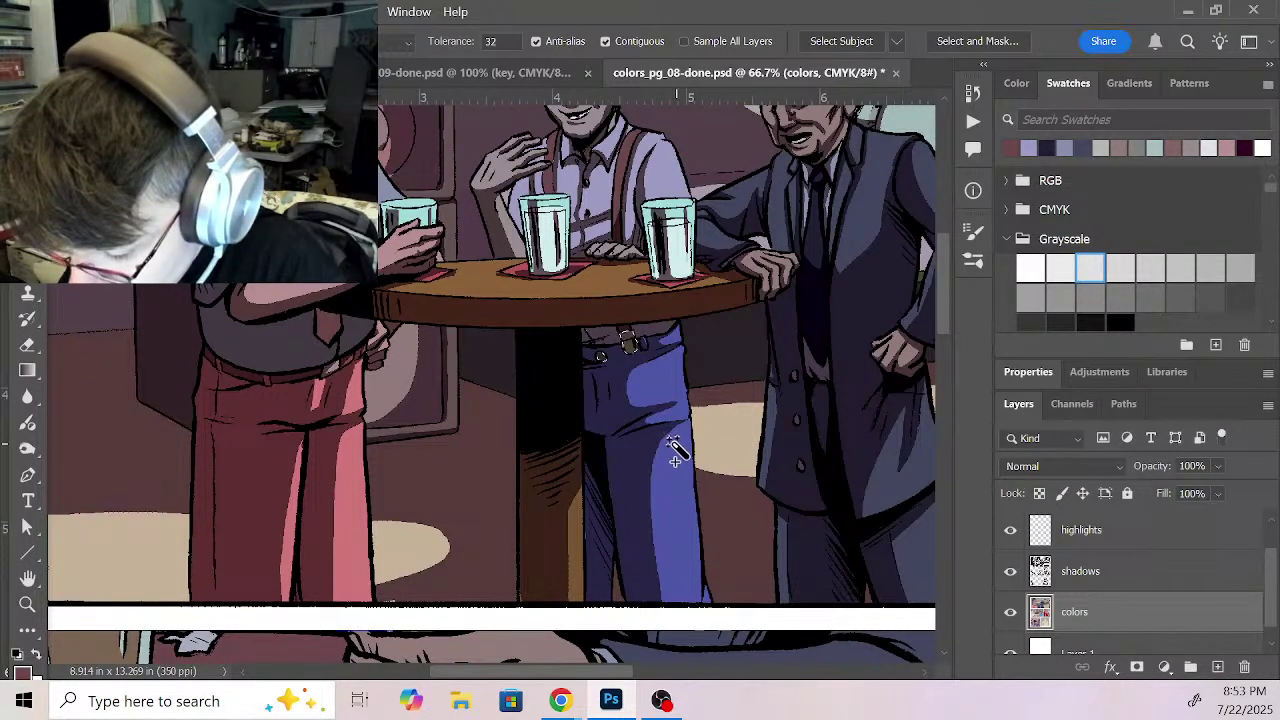
key("ctrl+Tab")
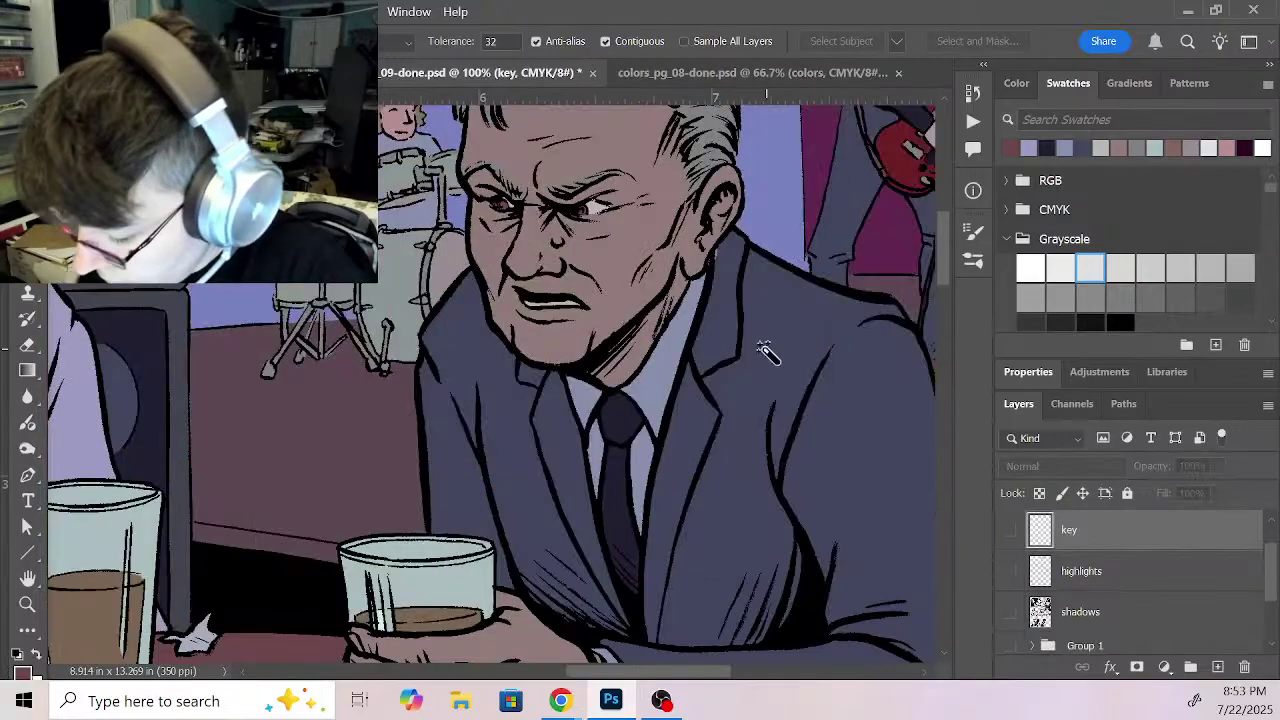
left_click_drag(516, 451, 535, 533)
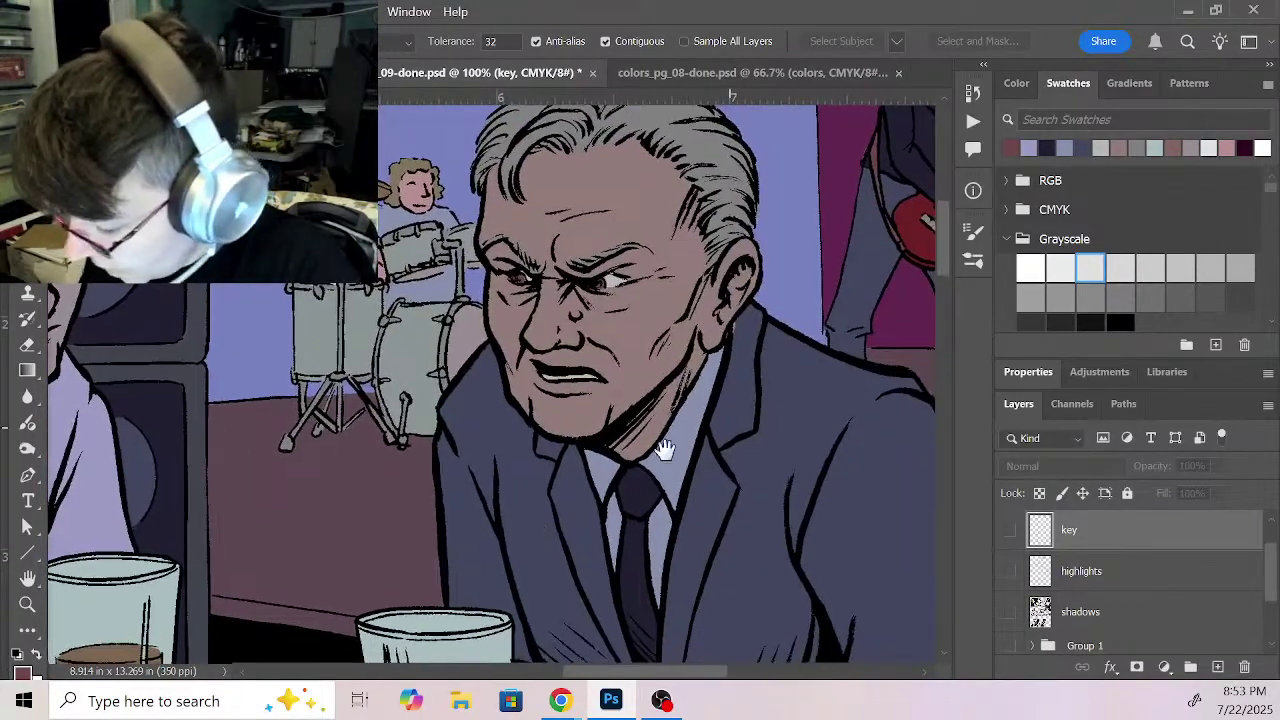
left_click_drag(714, 434, 513, 527)
key("i")
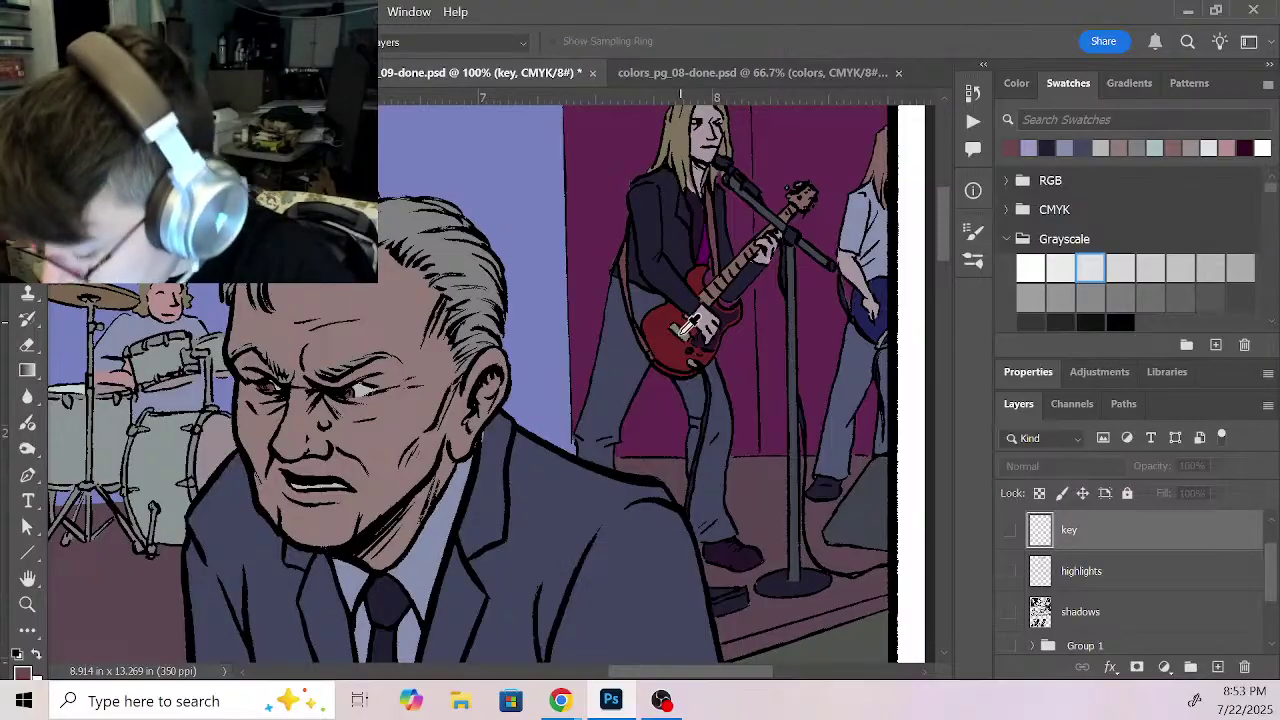
left_click(666, 74)
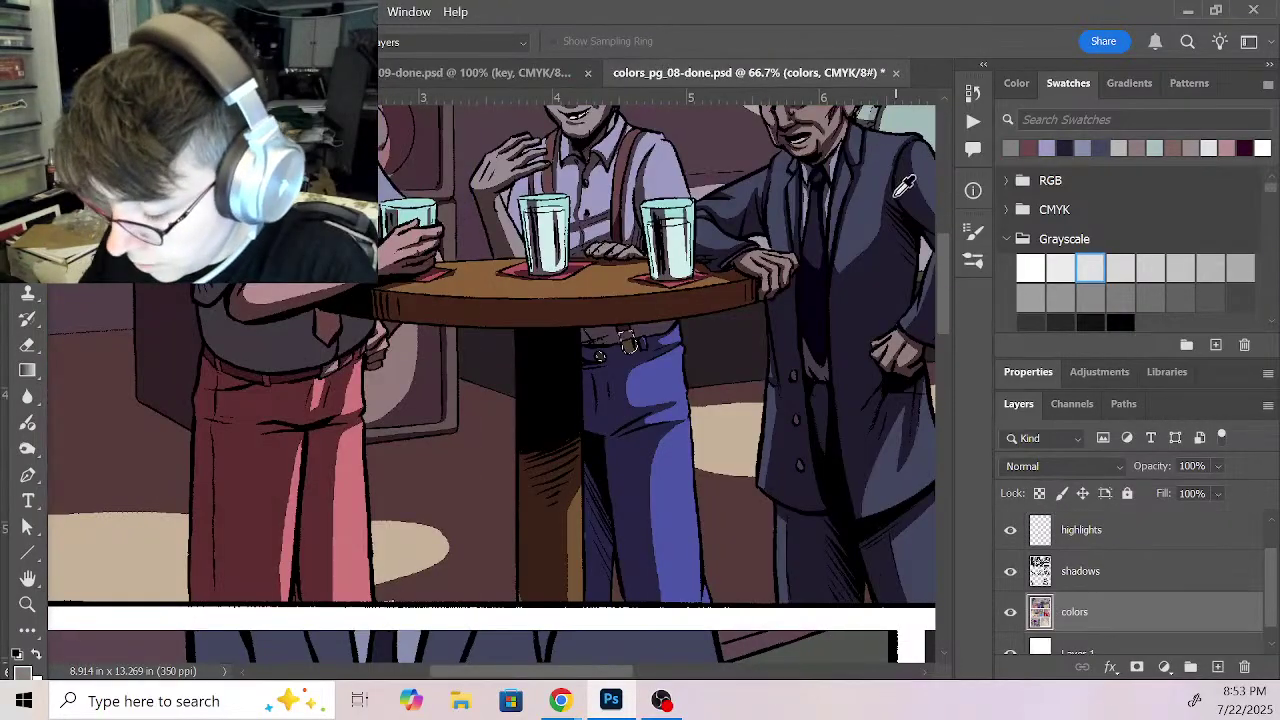
key("shift+BackSpace")
key("Return")
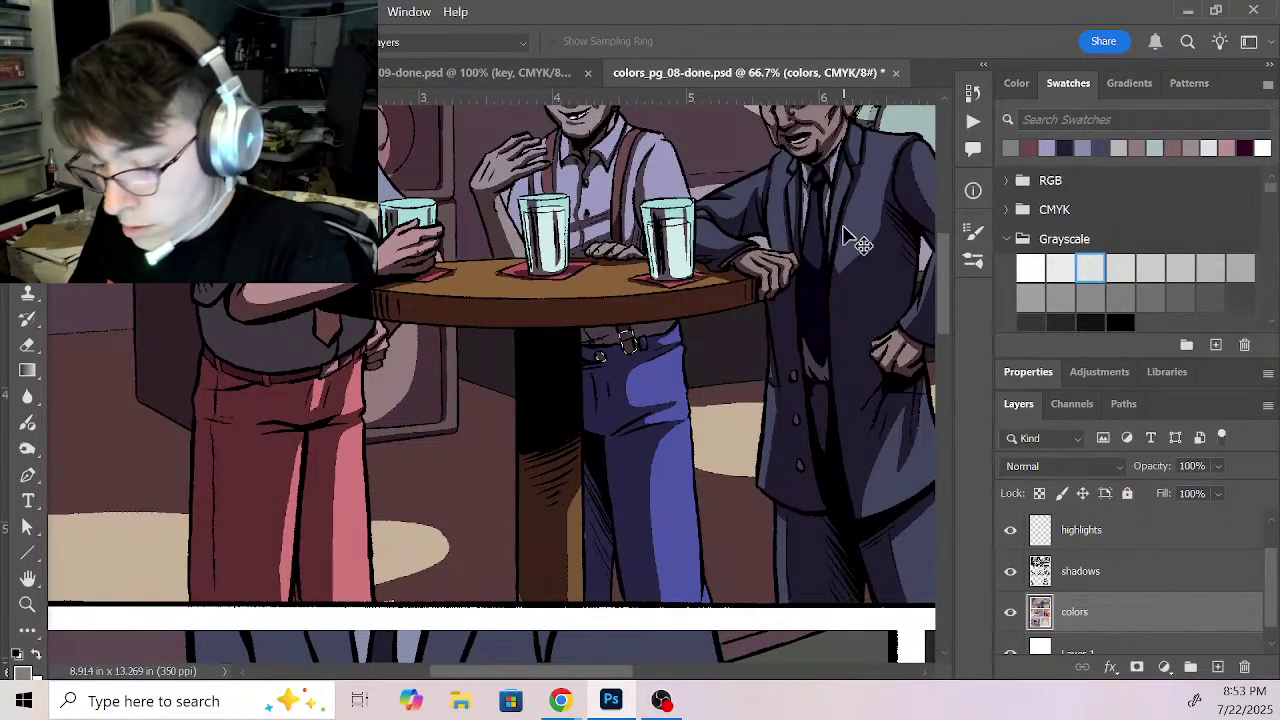
Step: Select the bald man's blue trousers and fill them with the brown sampled from the drummer's hair on page 09
left_click_drag(688, 370, 700, 290)
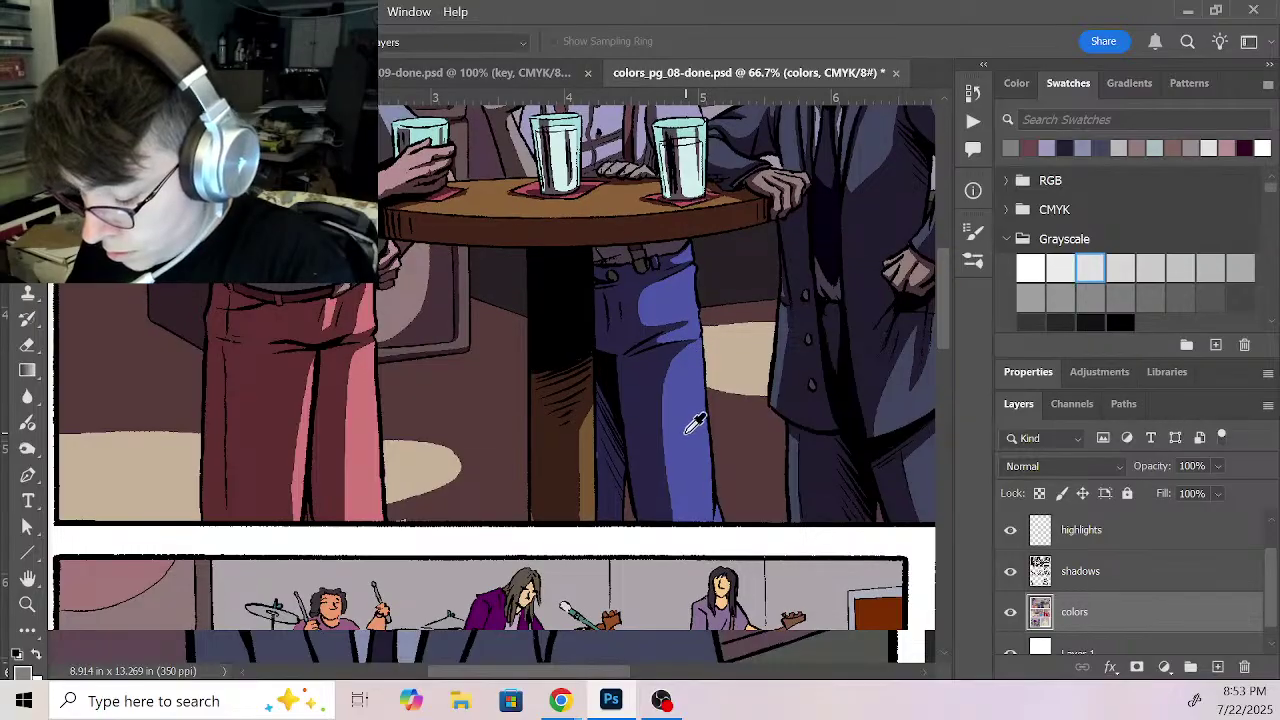
key("w")
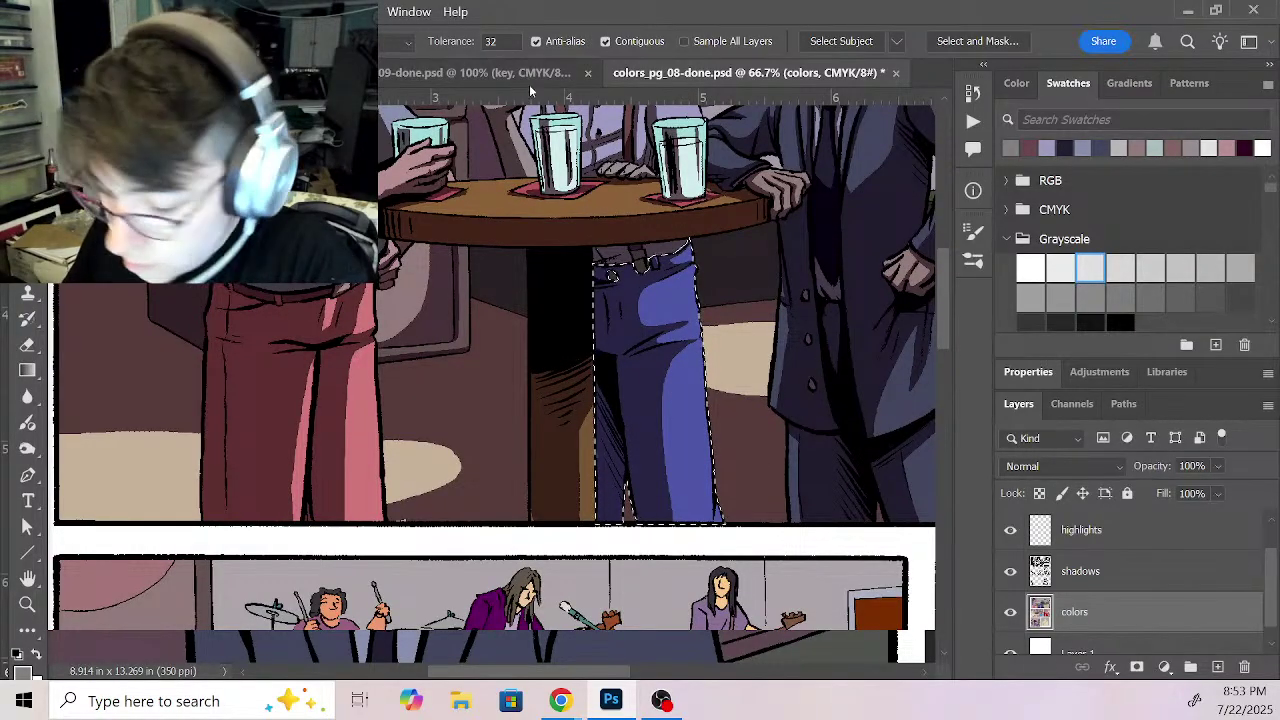
key("ctrl+Tab")
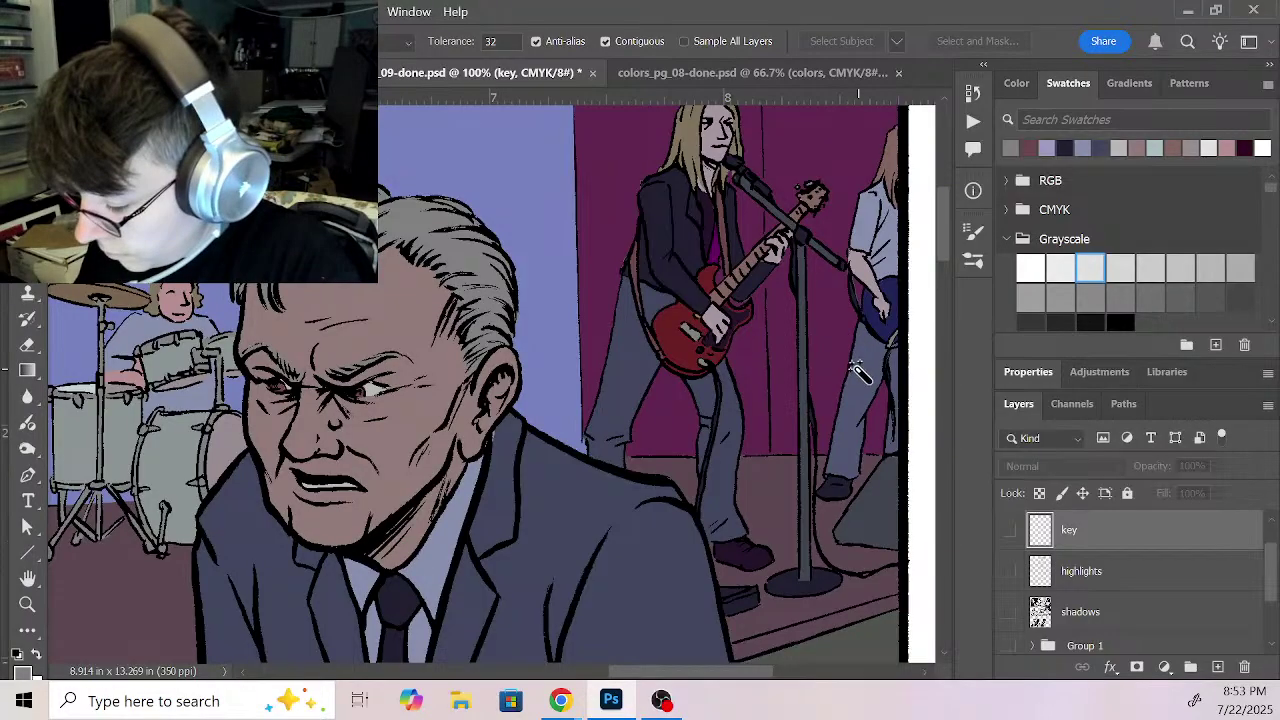
key("i")
left_click_drag(546, 420, 690, 470)
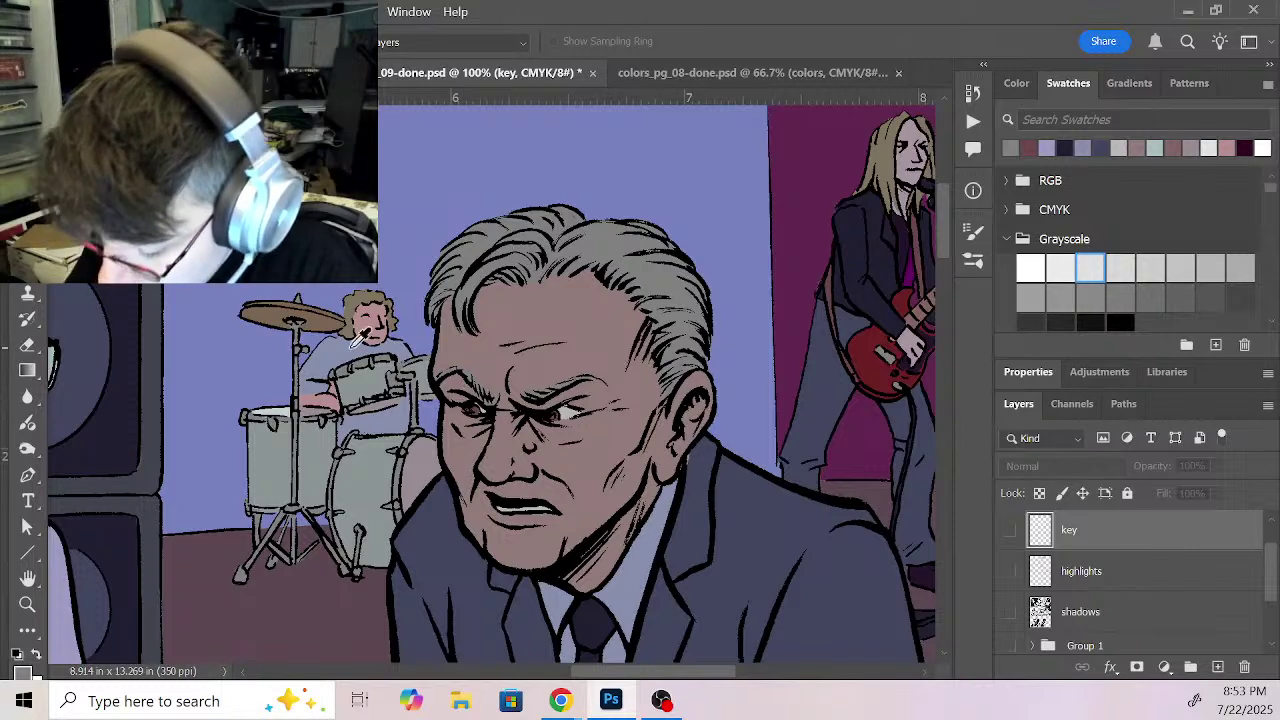
left_click(351, 319)
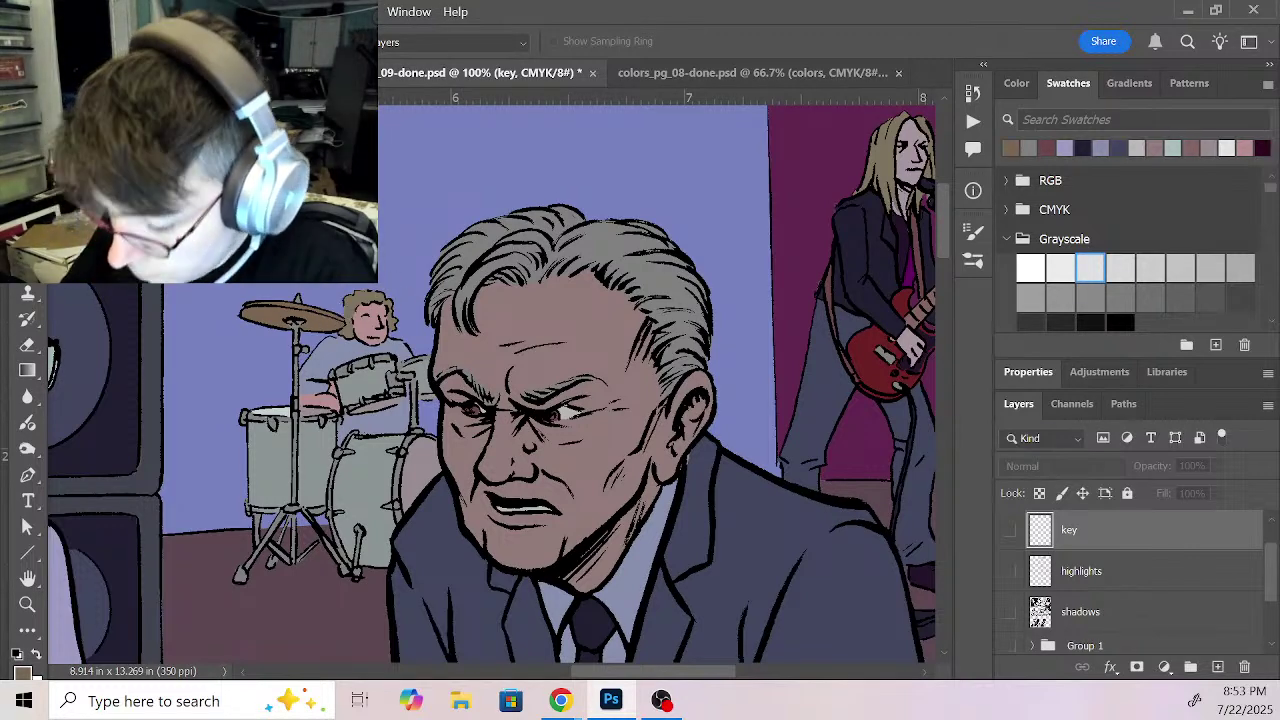
left_click(714, 74)
key("shift+F5")
key("Return")
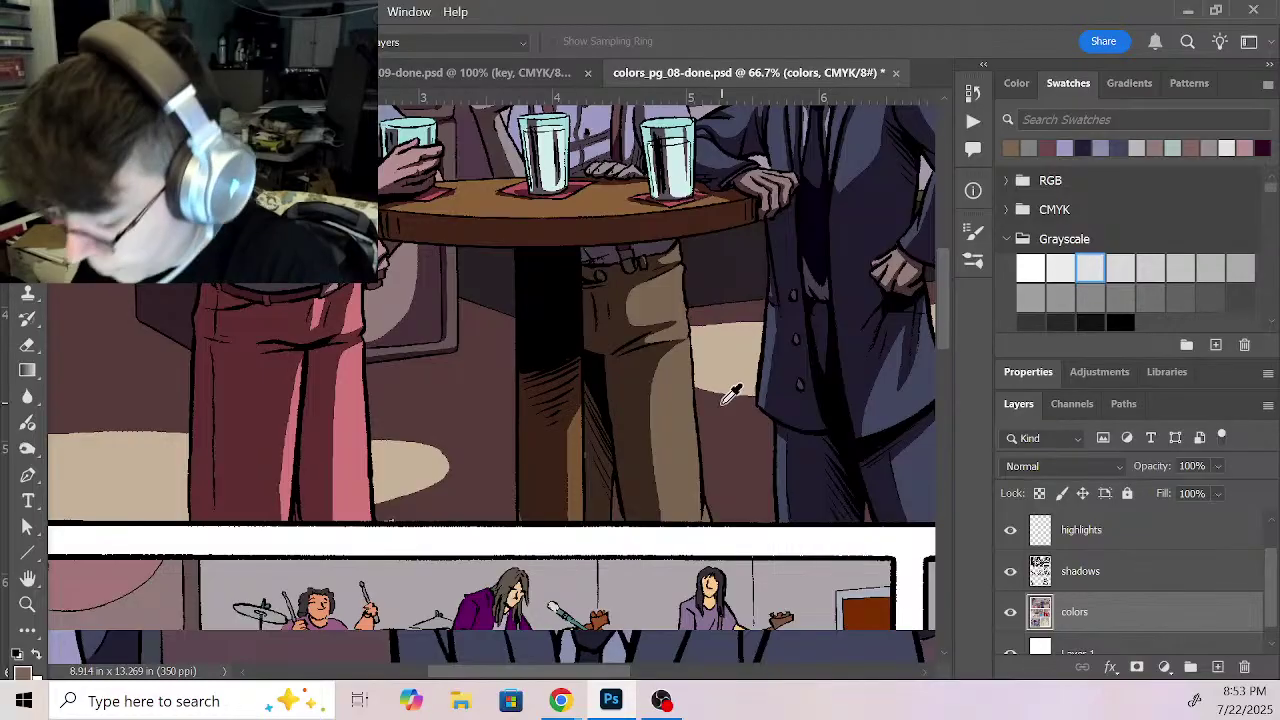
Step: Select the dark-haired man's red trousers and fill them with the dusty rose sampled from the speaker behind him
left_click_drag(628, 376, 703, 486)
key("w")
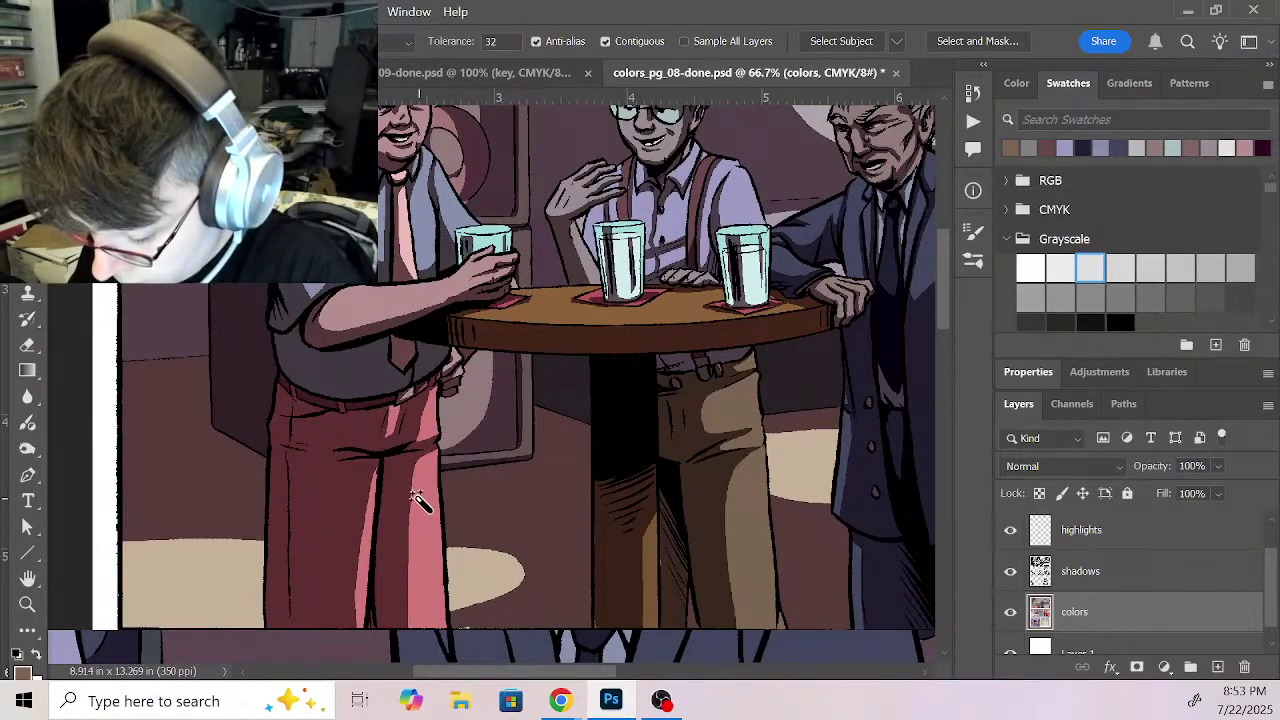
left_click(411, 516)
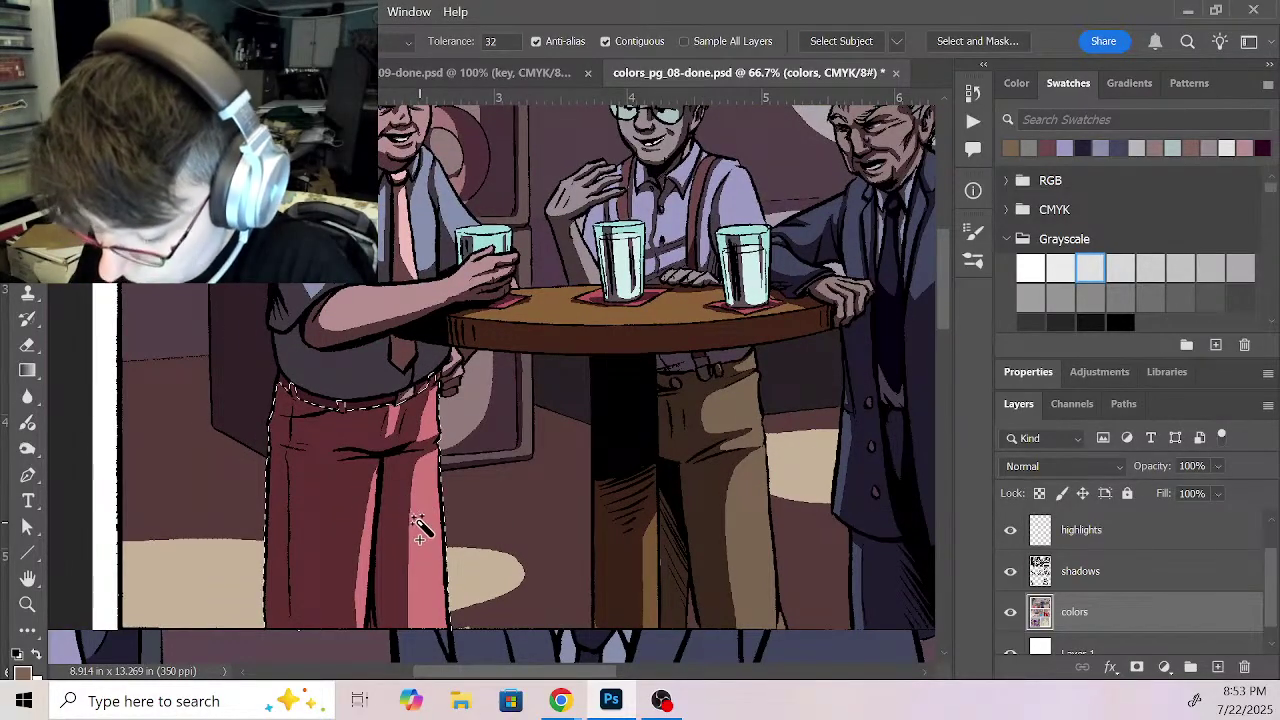
key("z")
left_click(505, 521, "alt")
left_click(525, 528, "alt")
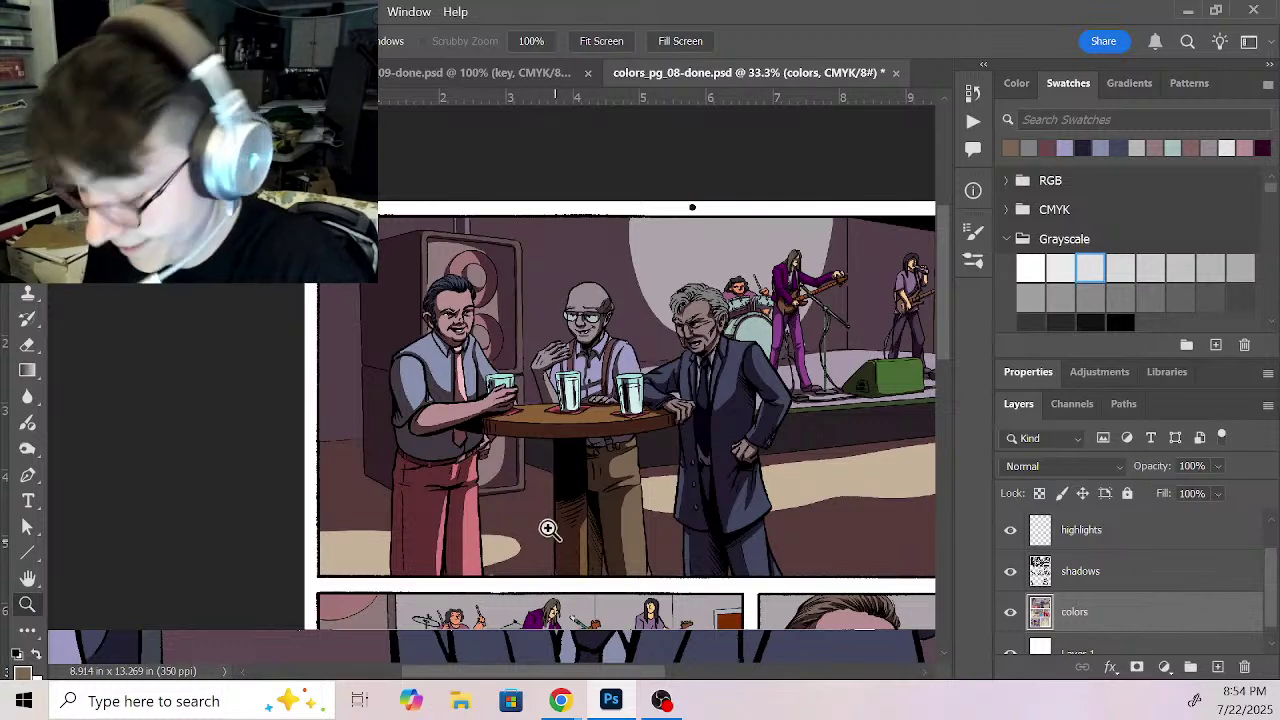
key("w")
left_click(423, 518)
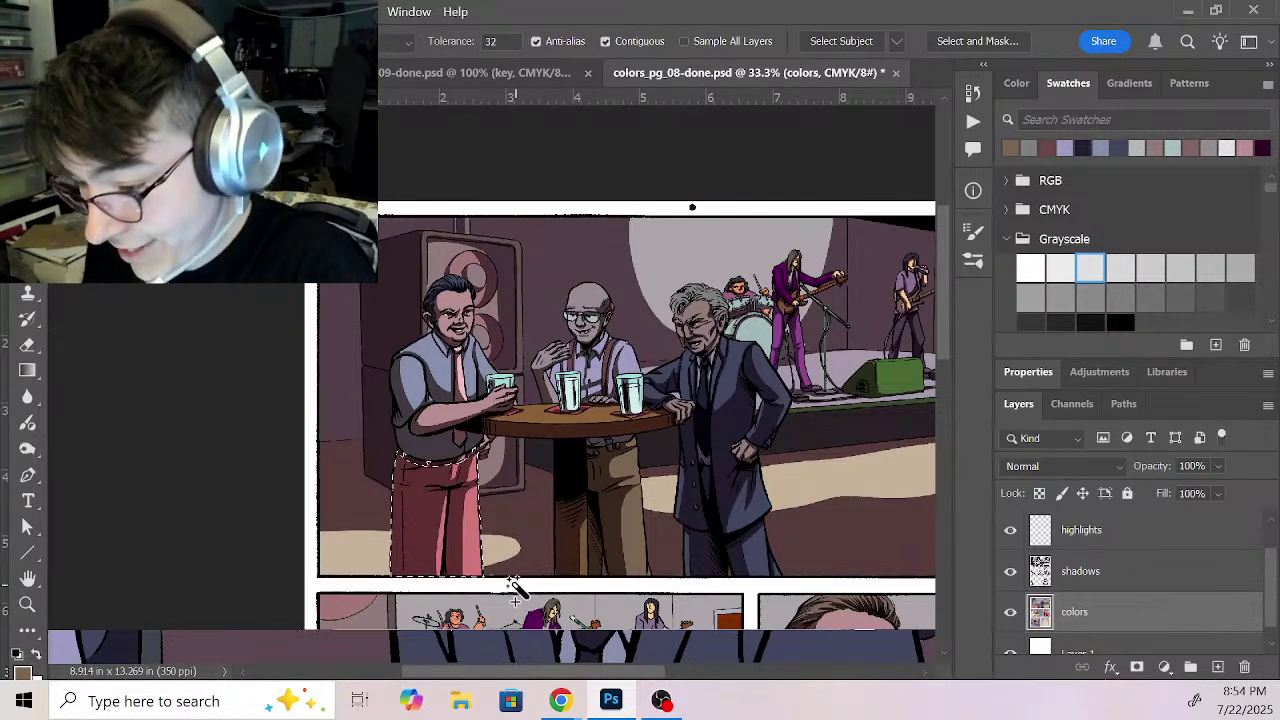
key("i")
left_click(468, 262)
key("shift+BackSpace")
key("Return")
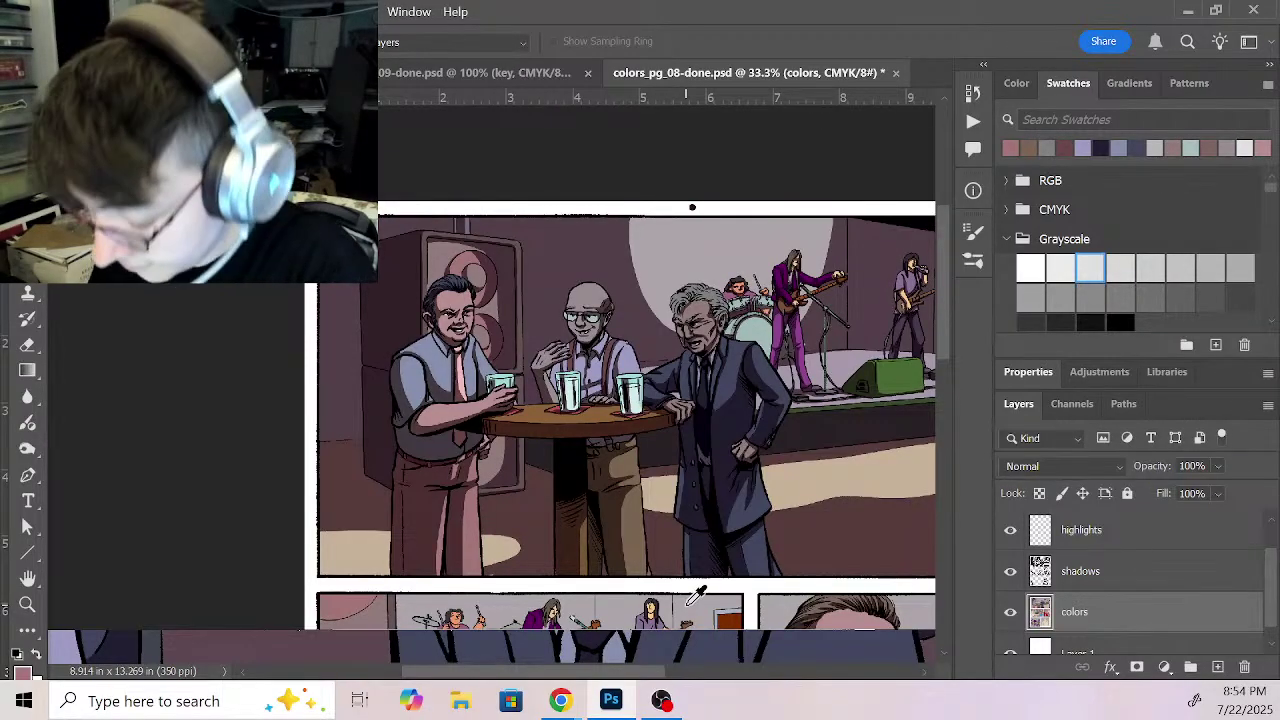
Step: Select the dark-haired man's pink tie, fill it with the same dusty rose at 100% opacity, and clear the selection
key("w")
left_click(464, 385)
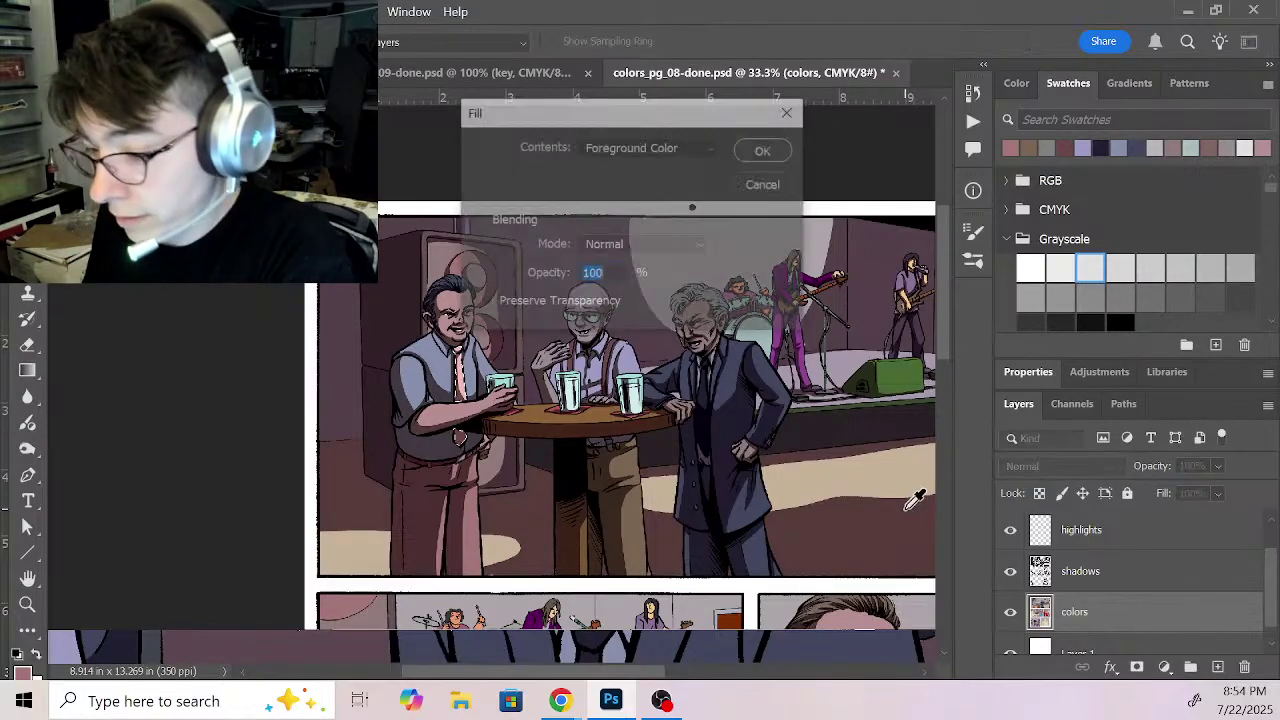
key("ctrl+d")
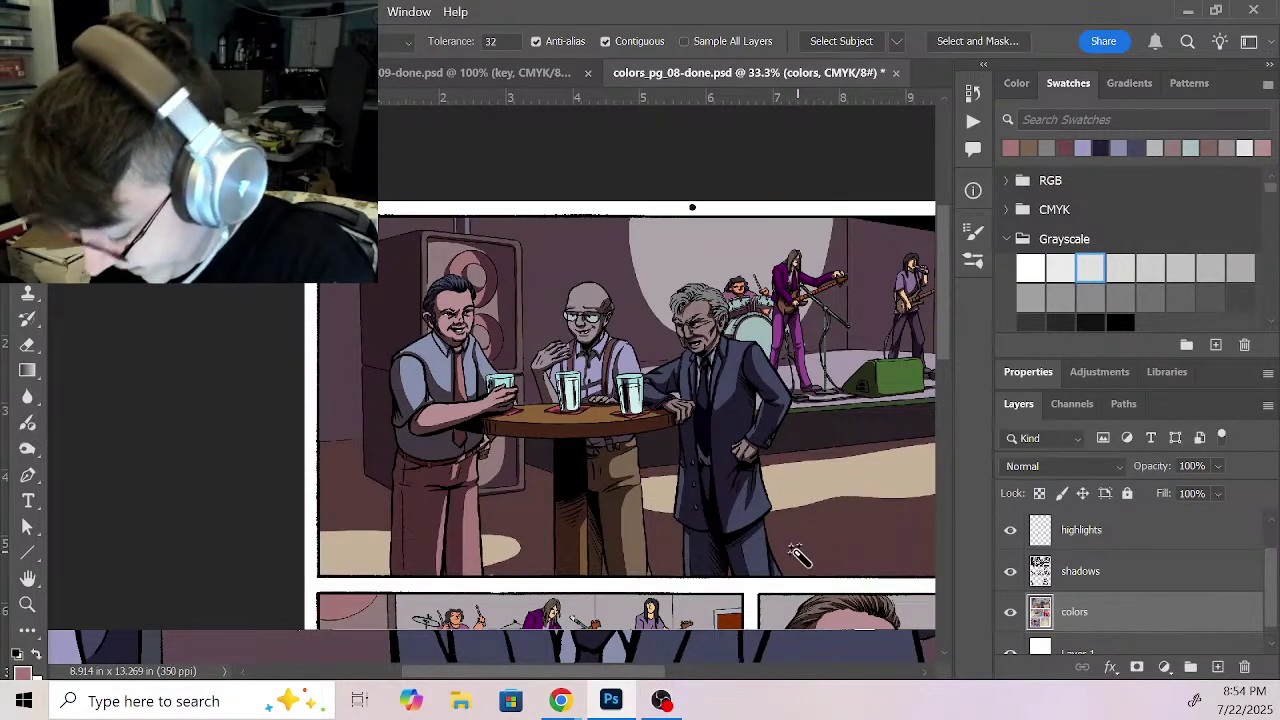
Step: Pick the recent grey swatch and paint the dark-haired man's belt buckle with it
left_click(500, 490)
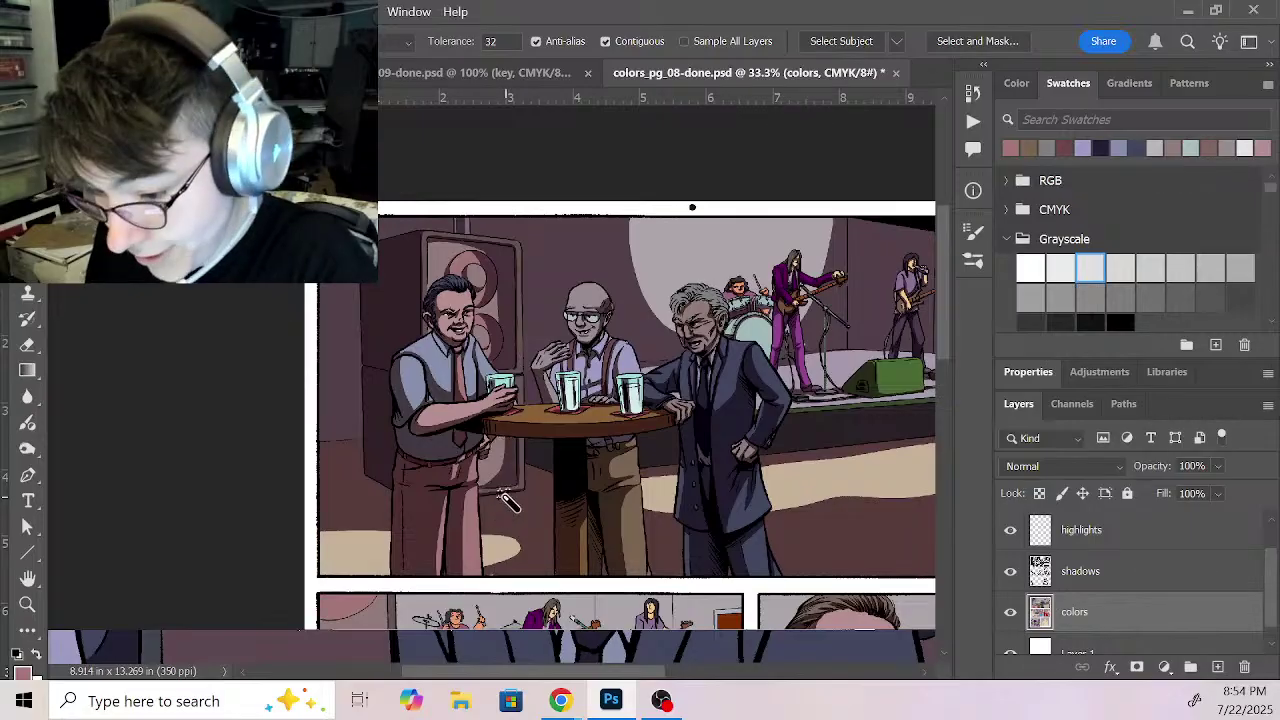
key("z")
left_click(489, 466)
left_click(460, 449)
left_click(425, 449)
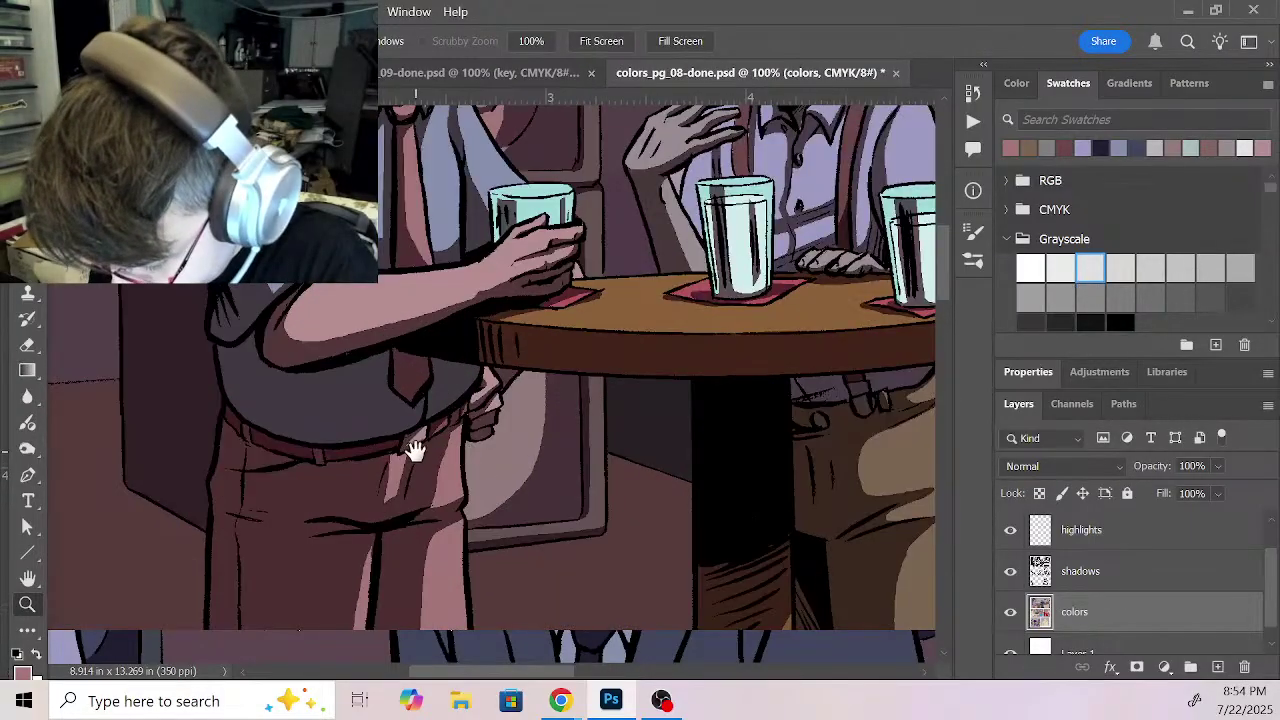
left_click_drag(425, 449, 634, 451)
key("w")
left_click(641, 452)
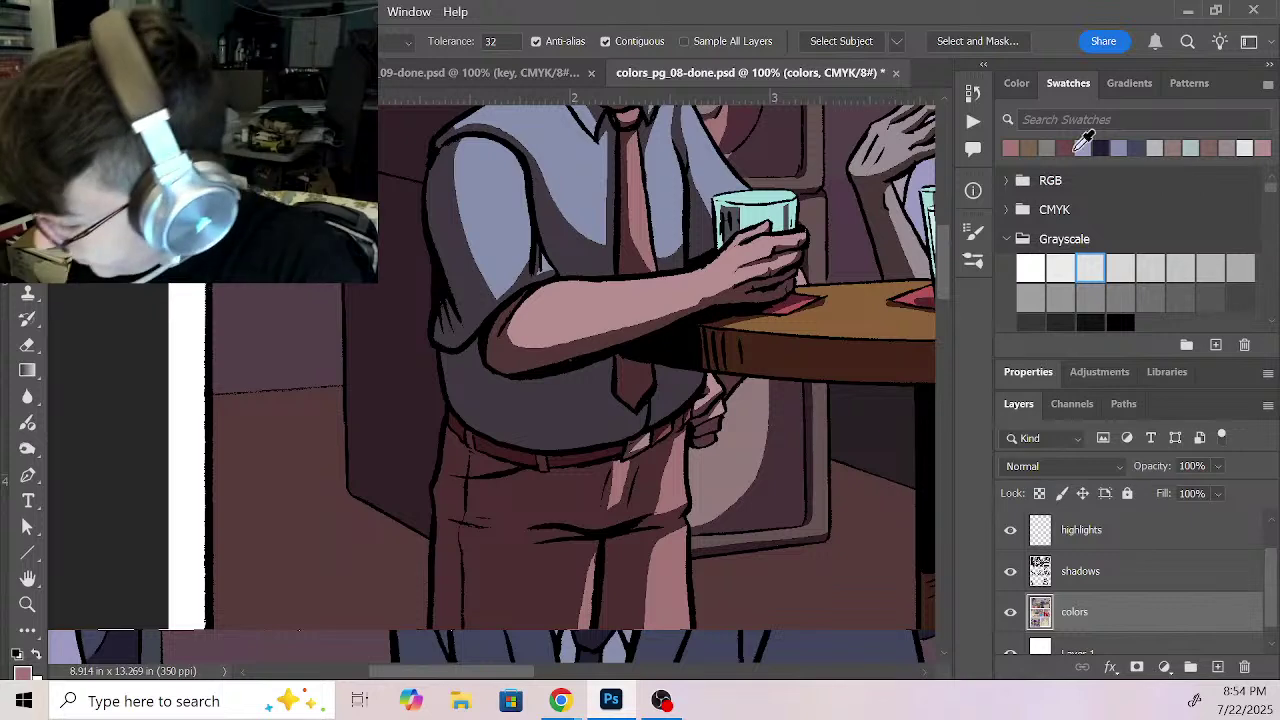
key("z")
left_click(655, 466)
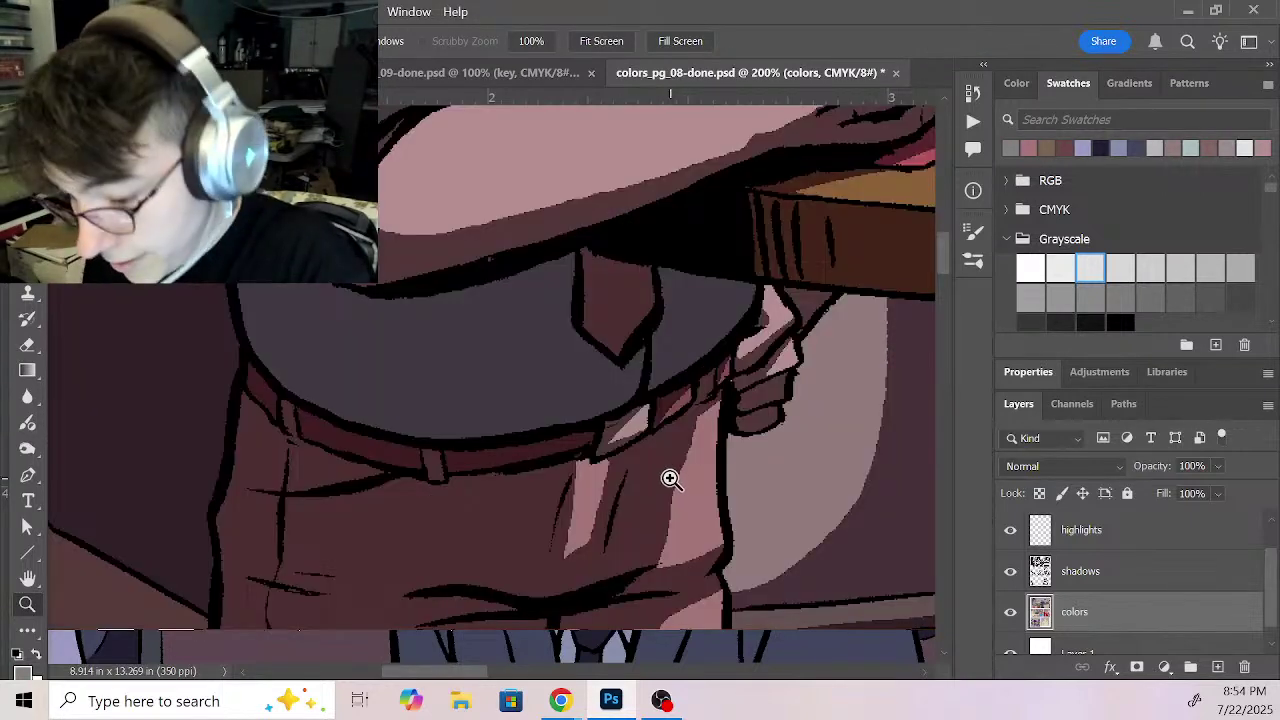
key("b")
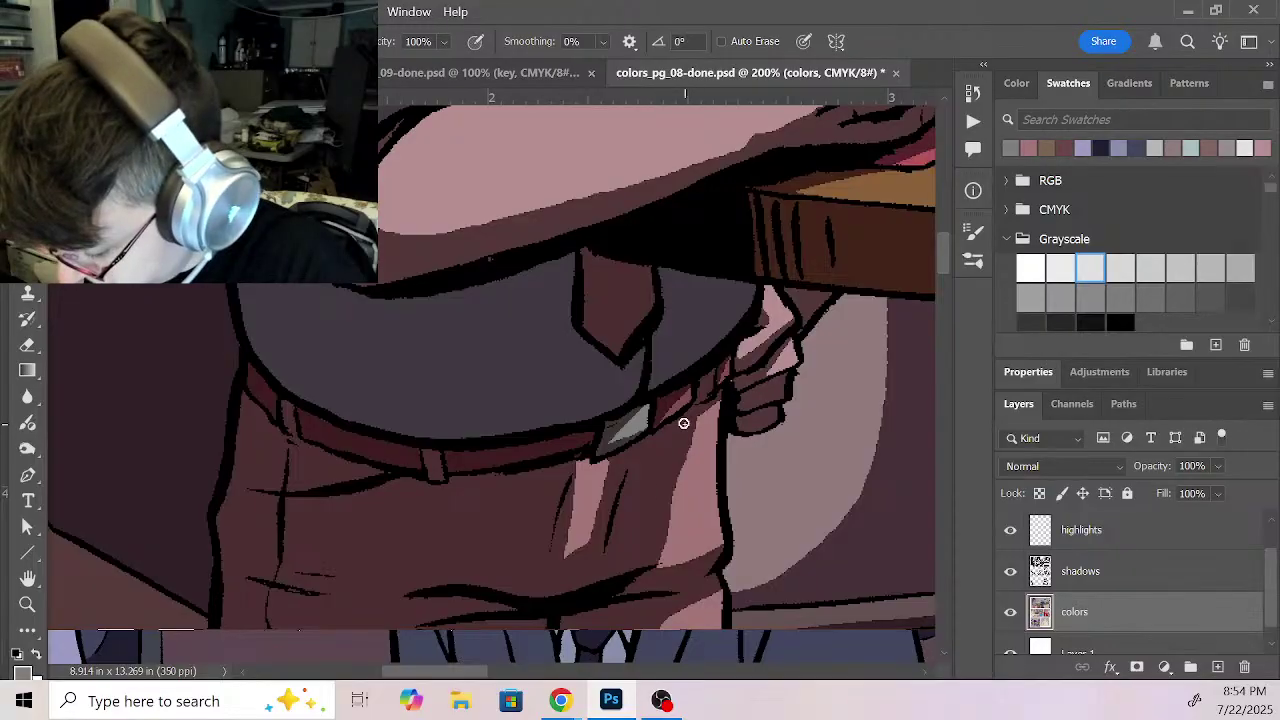
Step: Select all segments of the dark-haired man's belt and fill them with the maroon sampled from the bald man's suspenders
key("w")
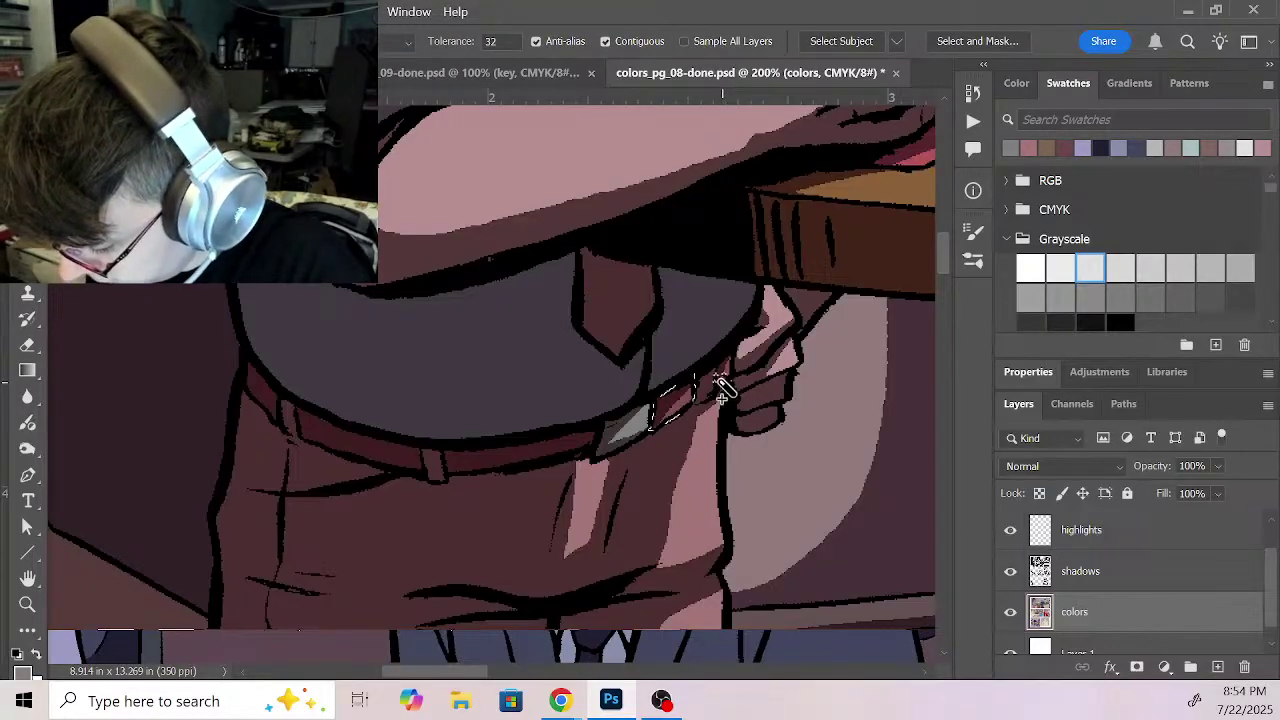
left_click(514, 450, "shift")
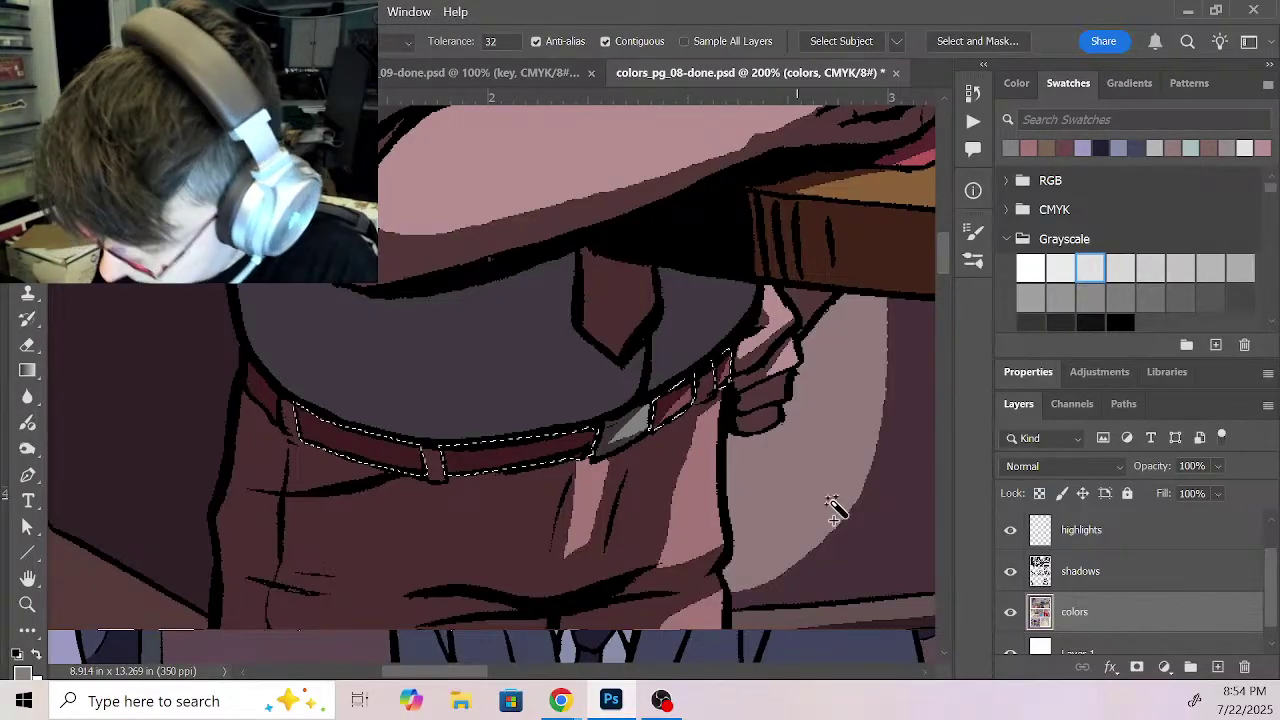
scroll(840, 505, "right", 10)
scroll(840, 505, "up", 5)
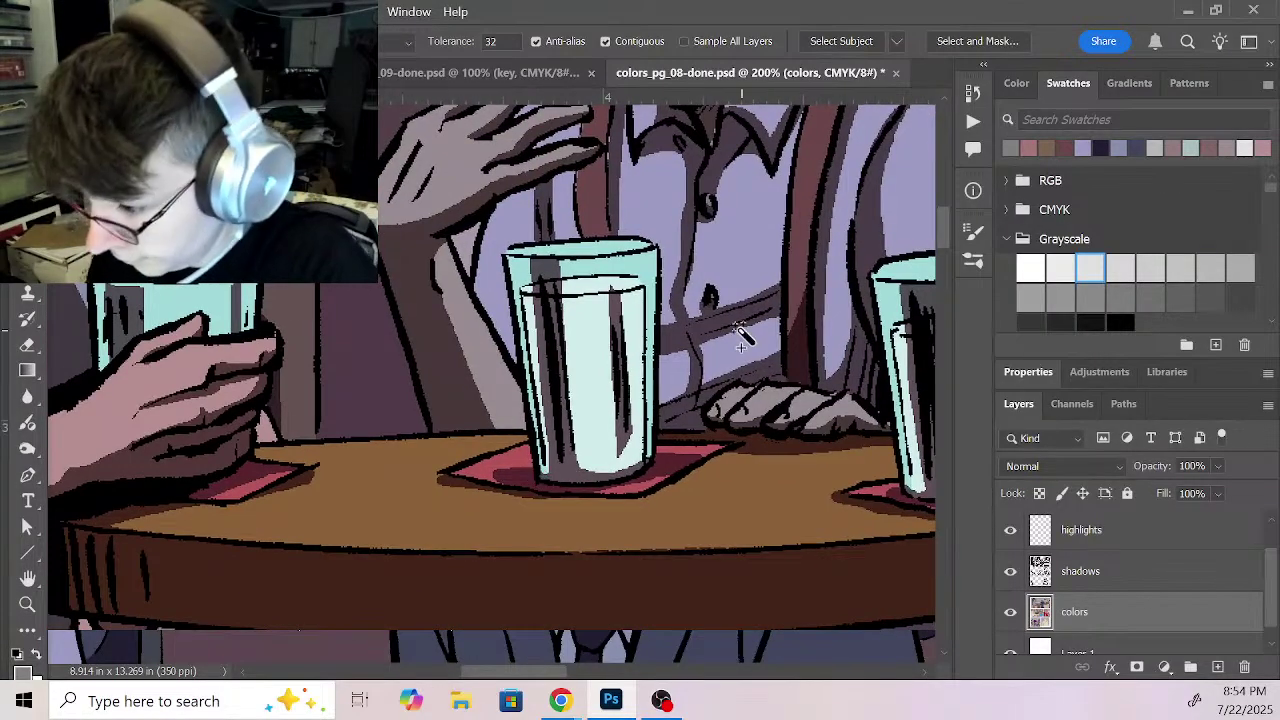
key("i")
left_click_drag(620, 355, 877, 200)
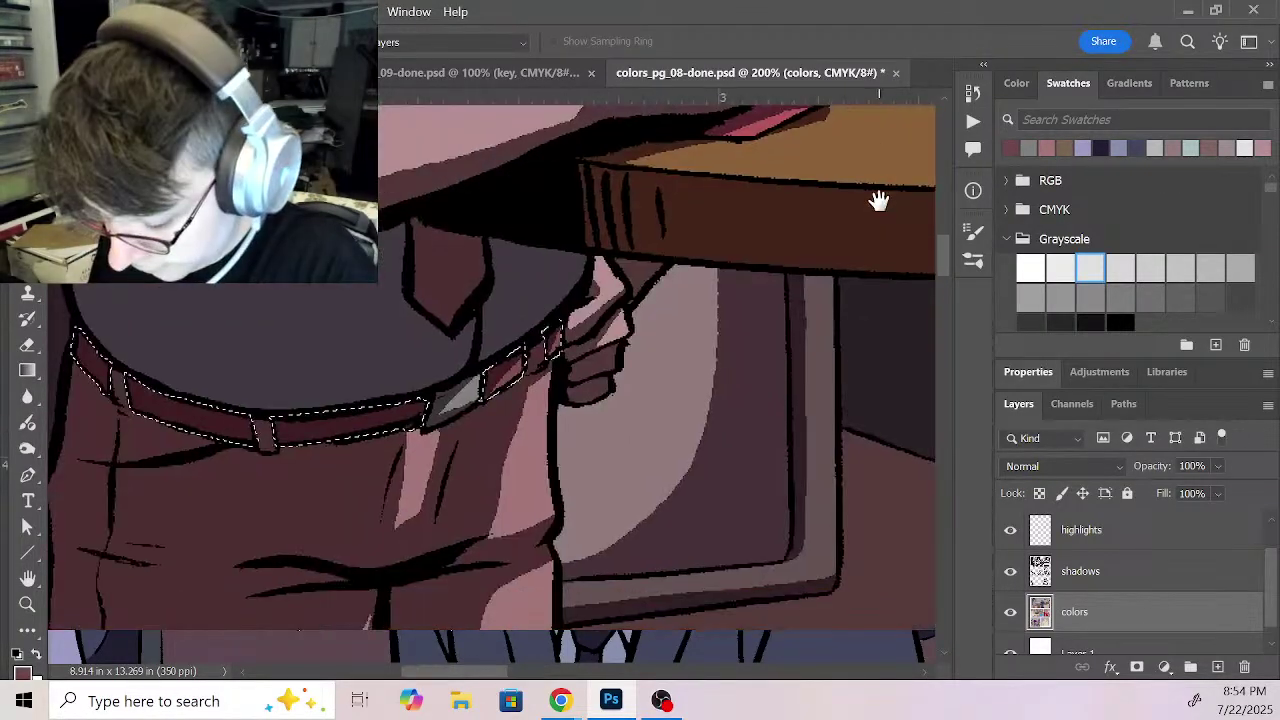
key("shift+F5")
key("Return")
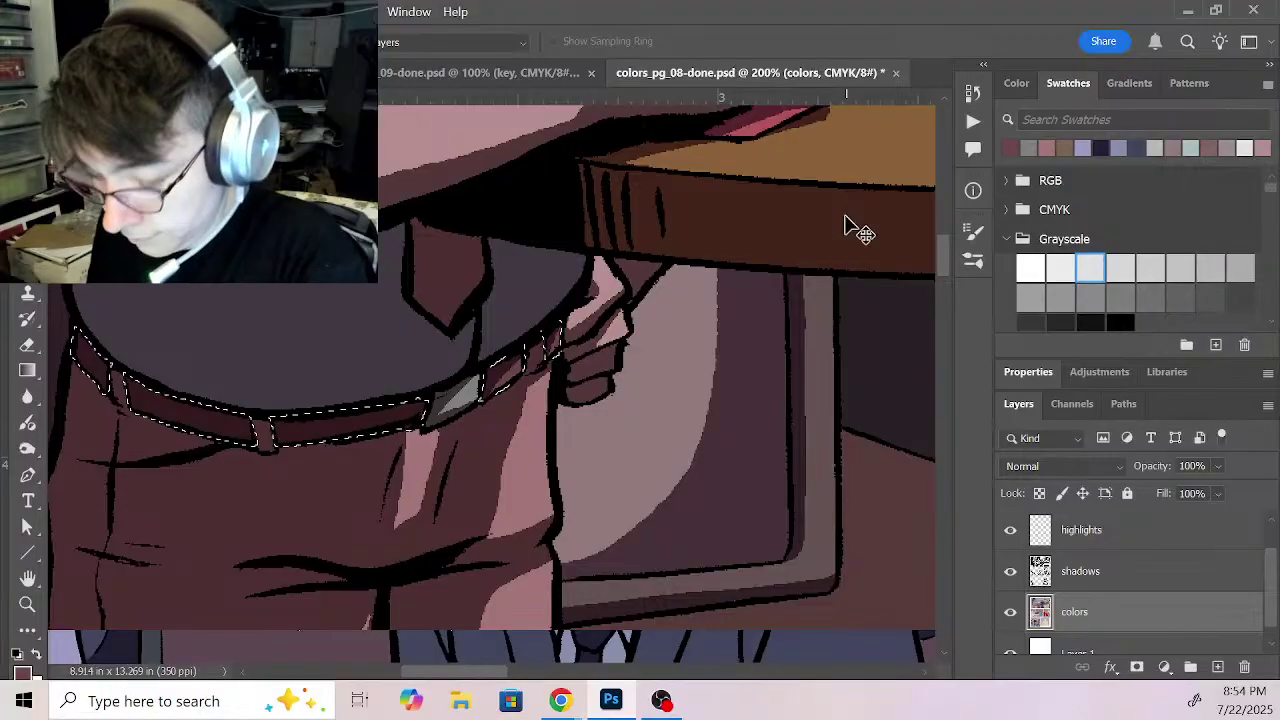
Step: Select the brown table's top, rim and leg, fill them with the maroon of page 09's tabletop, and clear the selection
key("z")
left_click(678, 511, "alt")
left_click(678, 511, "alt")
left_click(711, 514, "alt")
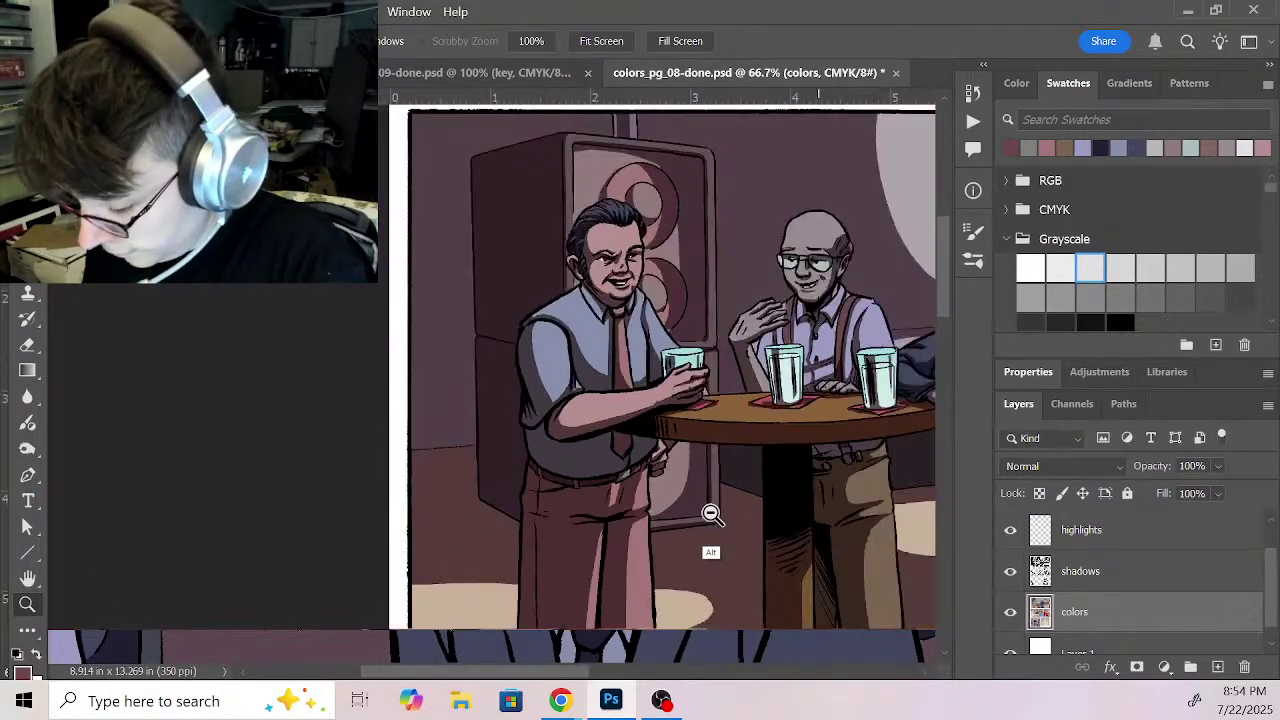
left_click_drag(751, 537, 715, 345)
left_click_drag(793, 353, 686, 459)
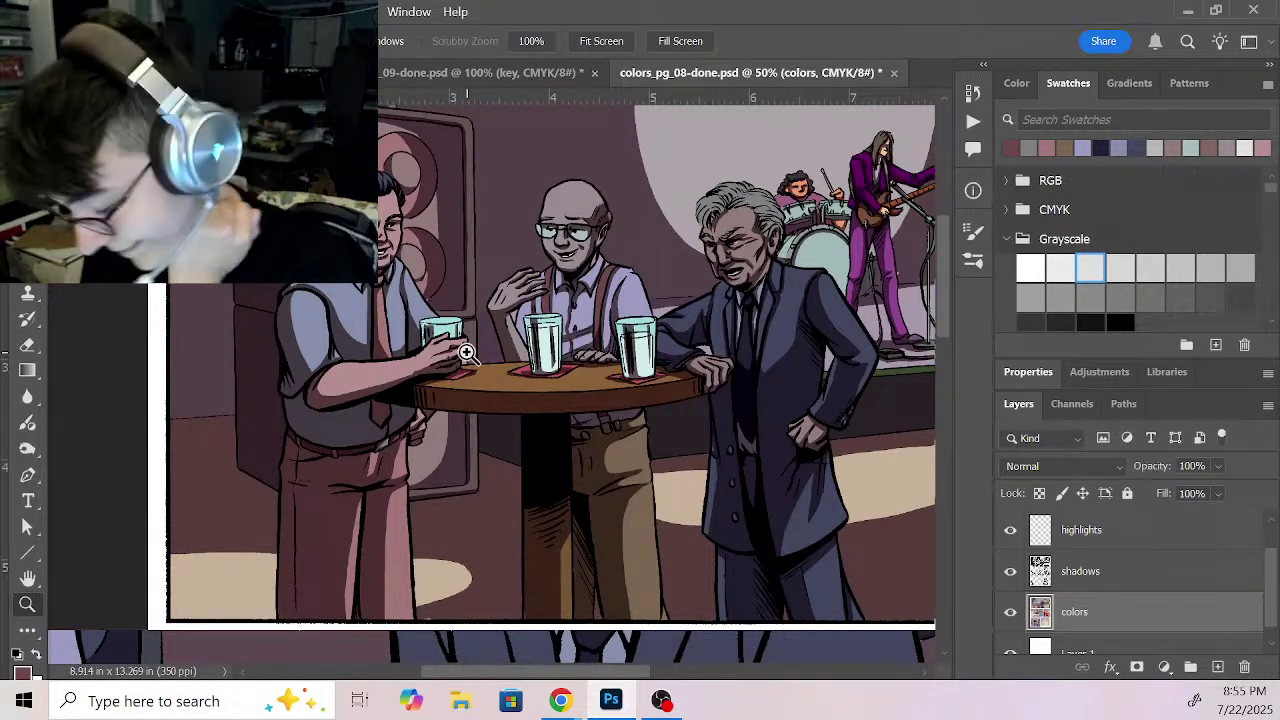
key("w")
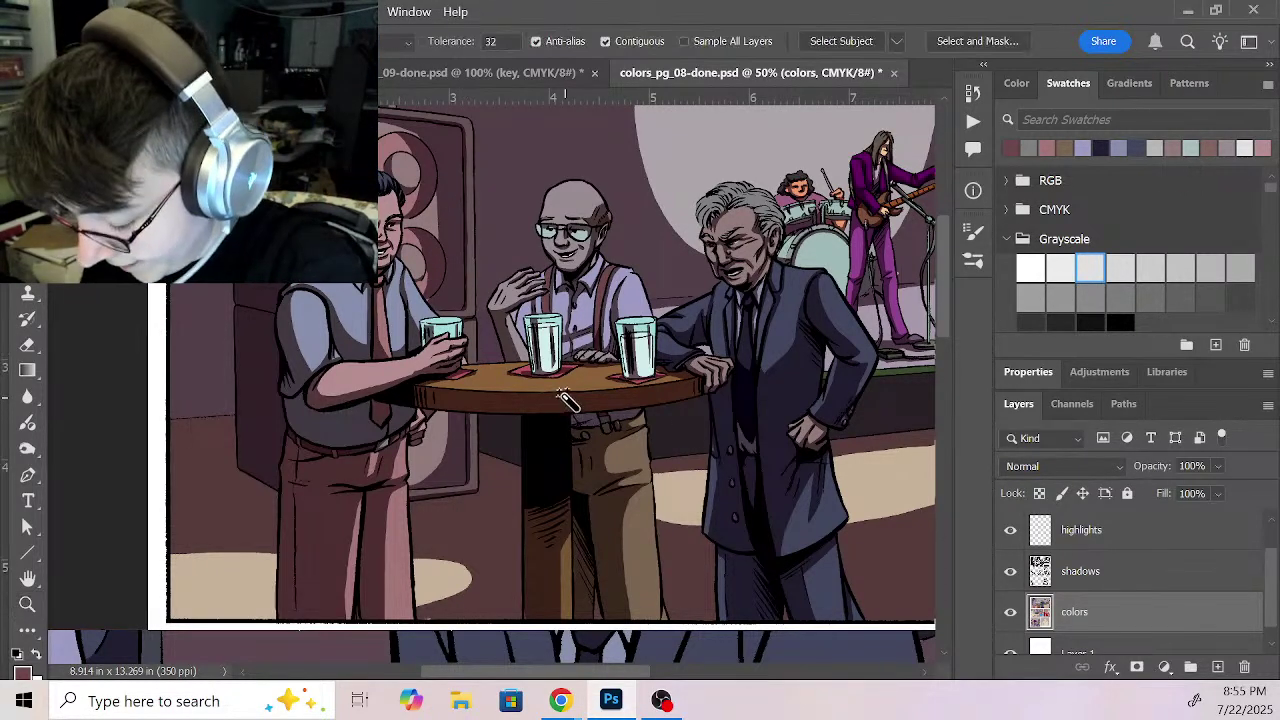
left_click(552, 560)
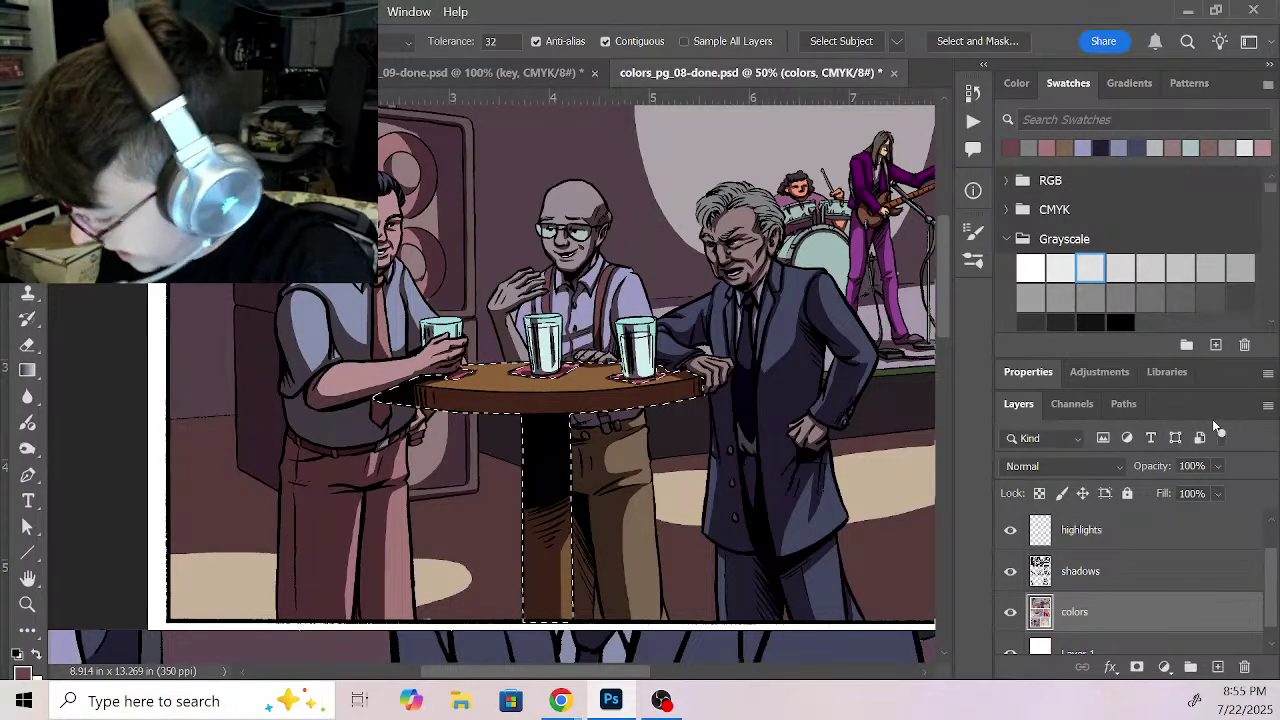
left_click(560, 72)
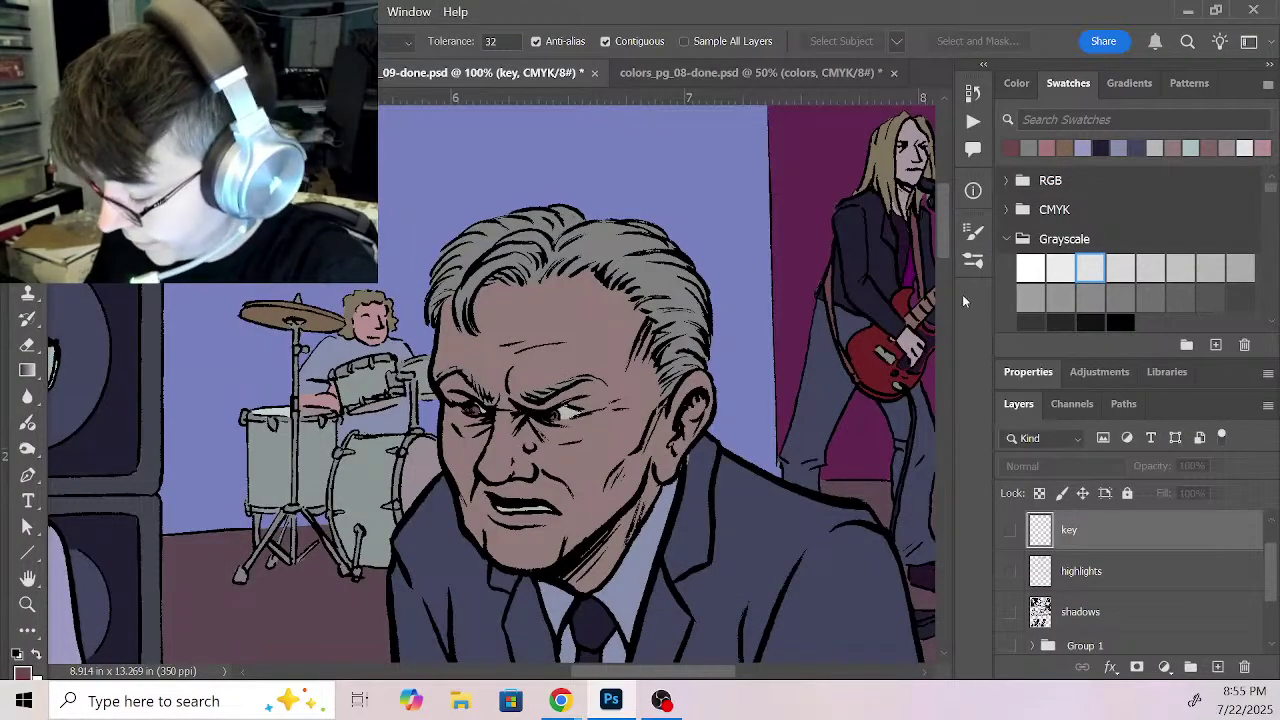
left_click_drag(944, 231, 950, 306)
key("i")
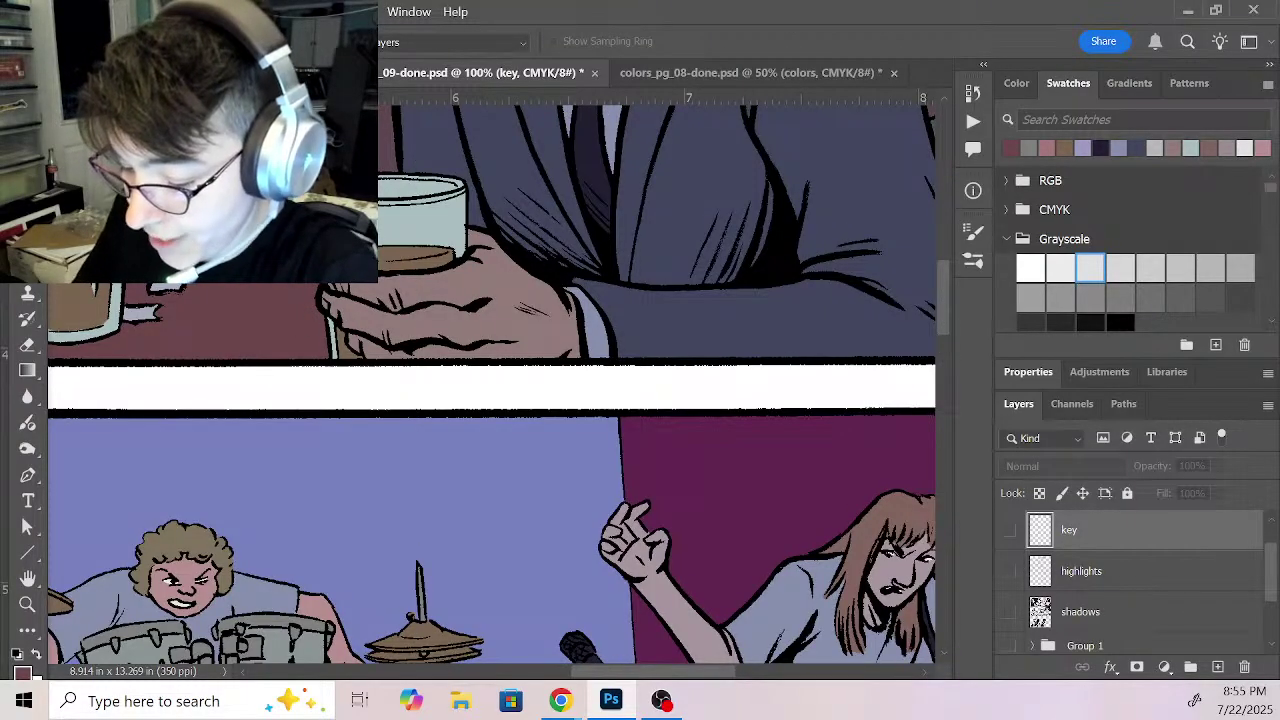
left_click(700, 72)
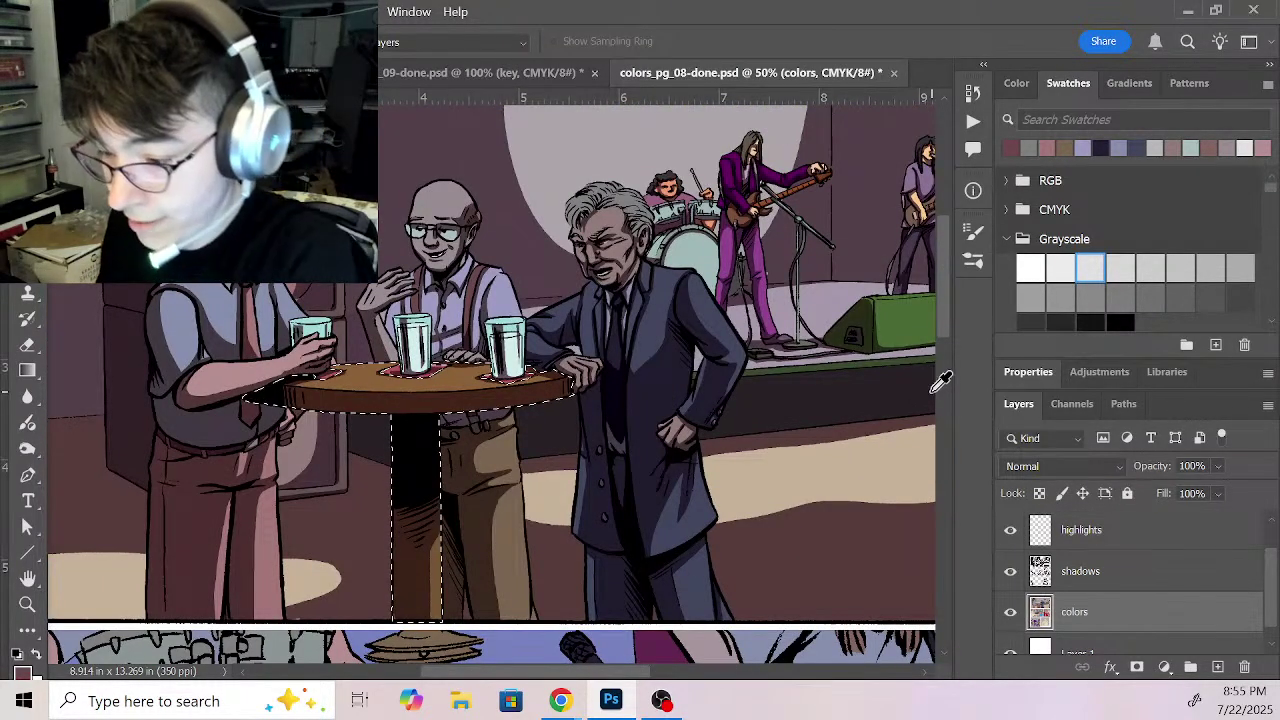
key("alt+BackSpace")
key("ctrl+d")
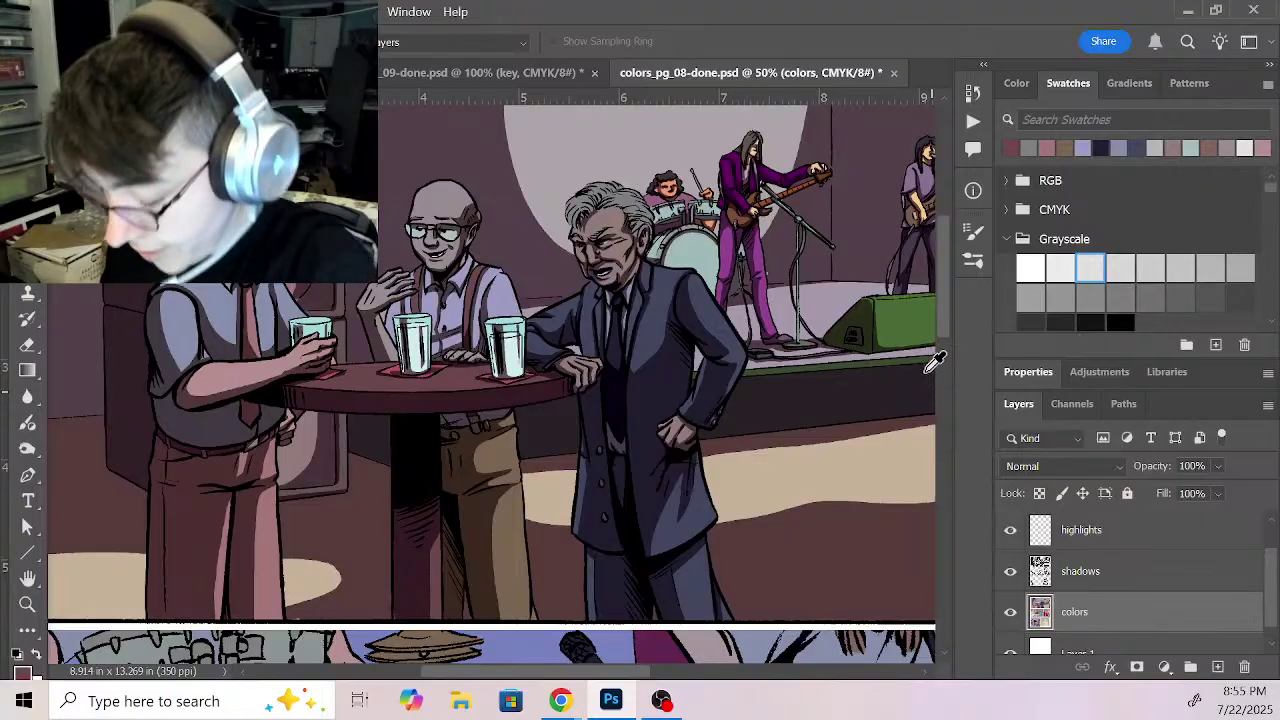
key("w")
left_click(322, 373)
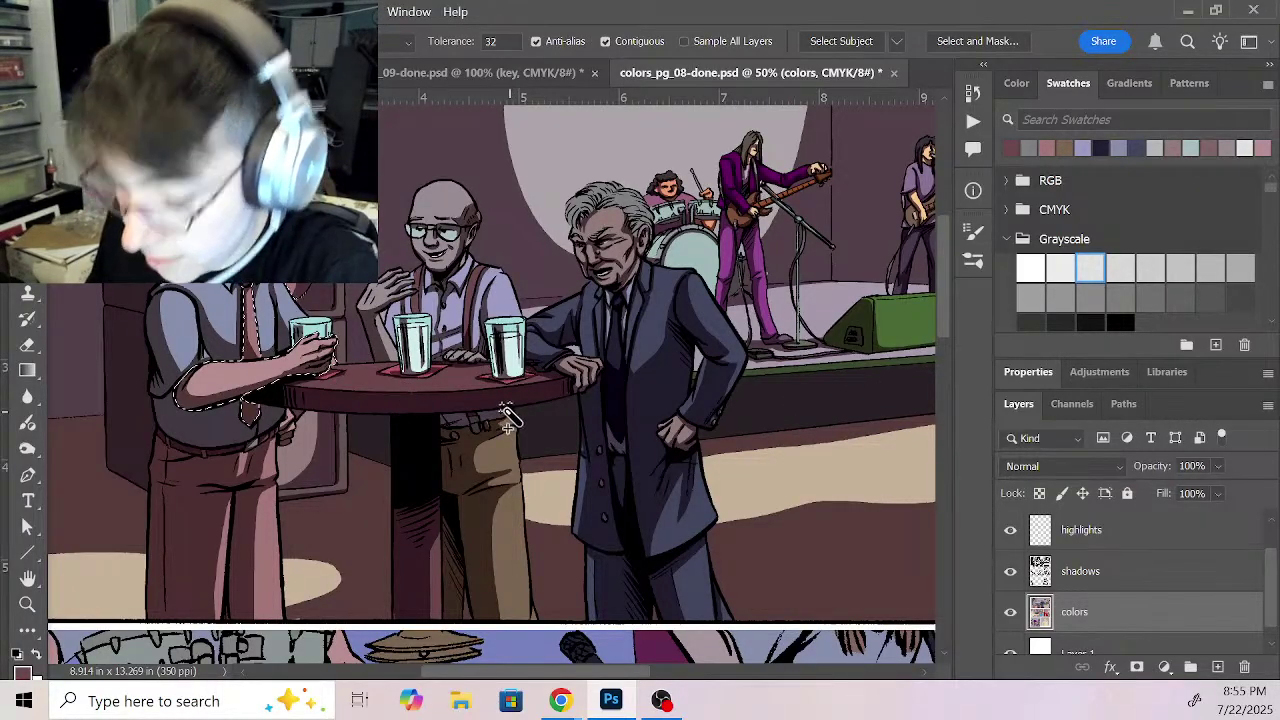
key("ctrl+d")
Step: Select the drink in the two standing glasses and fill it with the brown sampled from the beer on page 09
key("z")
left_click(363, 378)
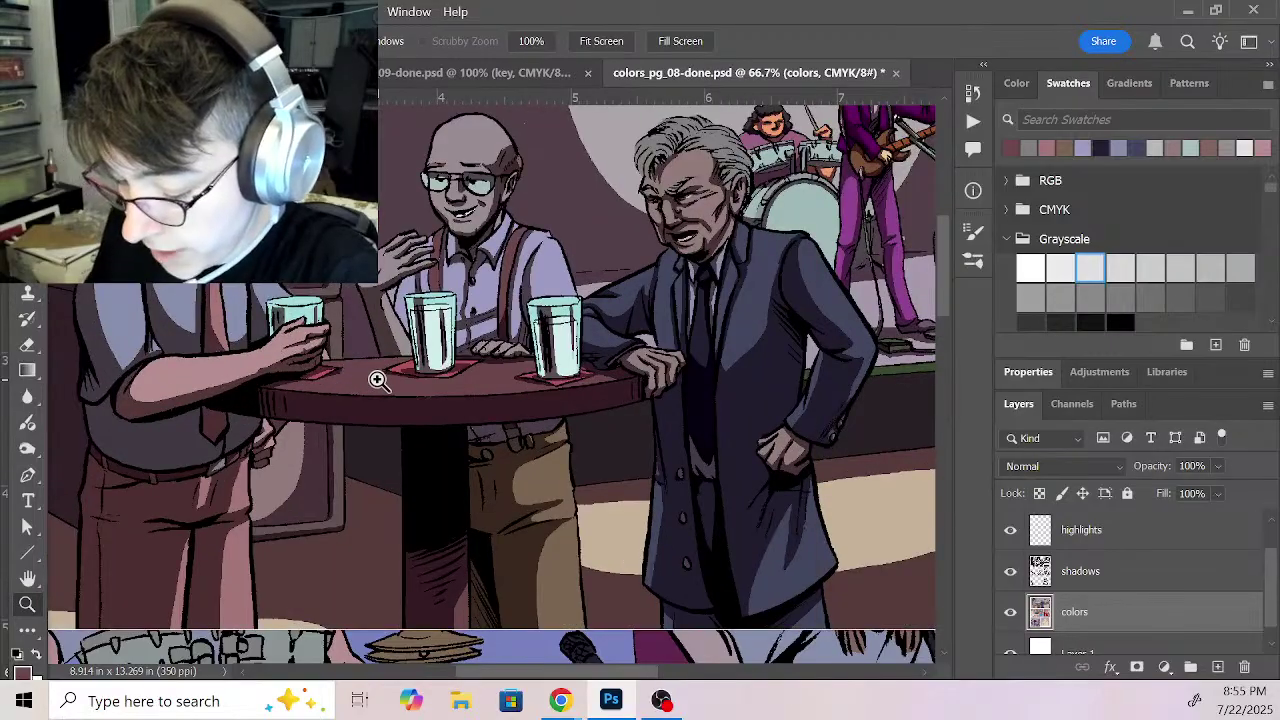
left_click(373, 375)
key("w")
left_click(418, 378)
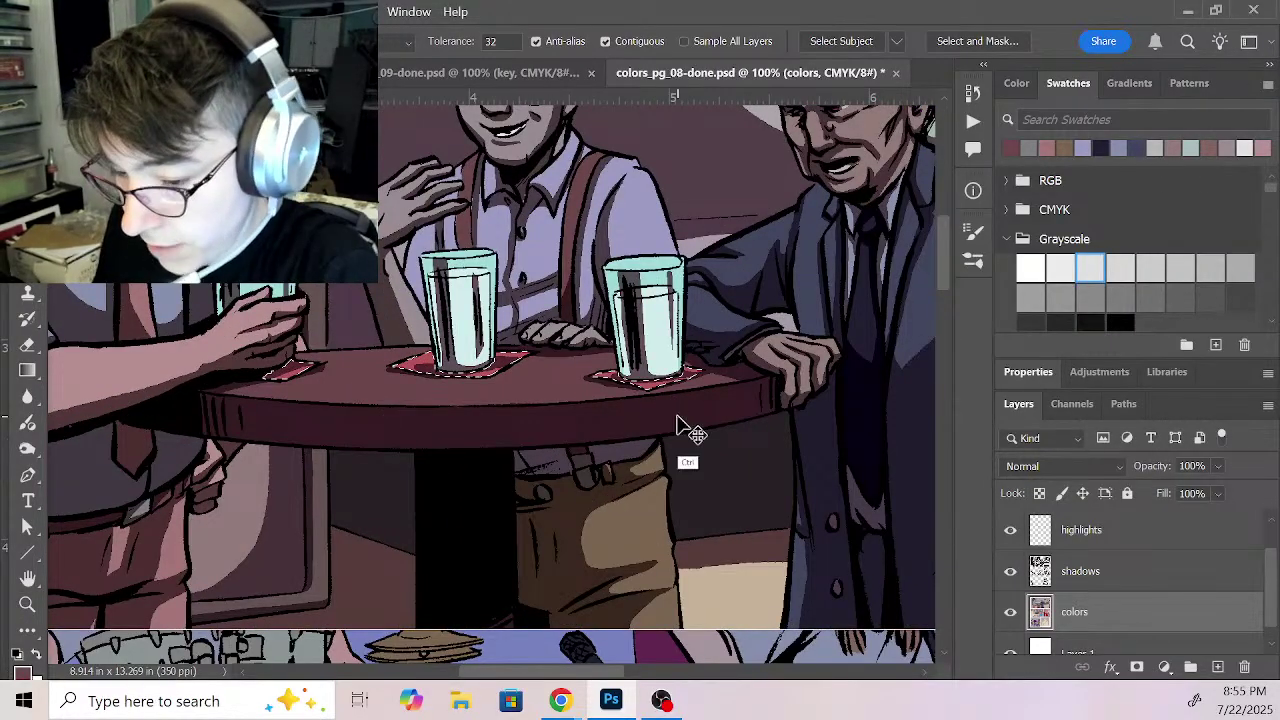
key("ctrl+d")
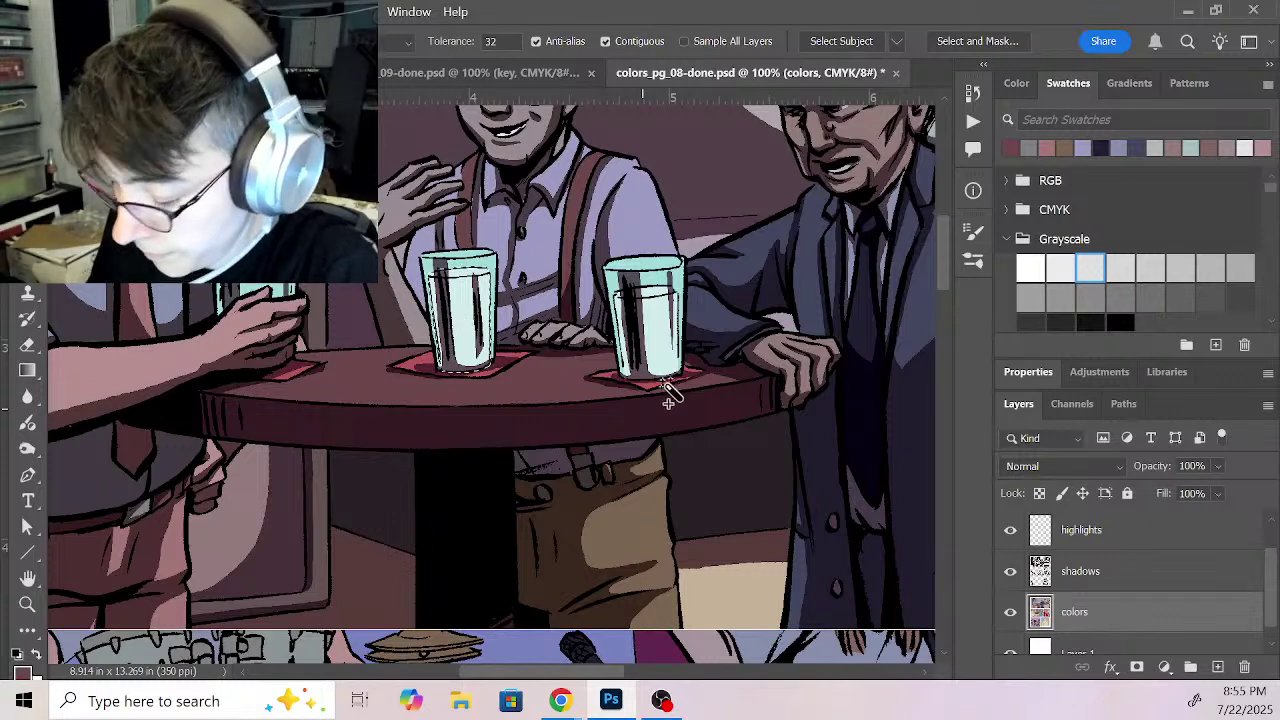
left_click(534, 78)
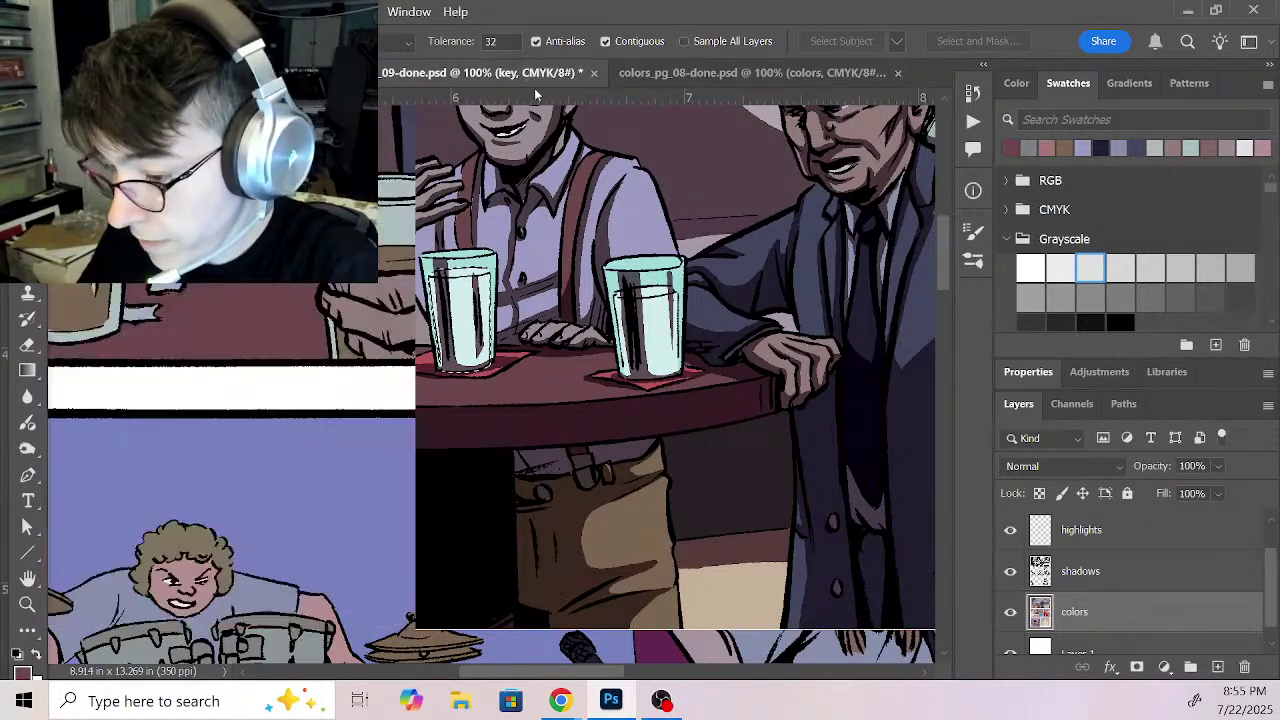
key("i")
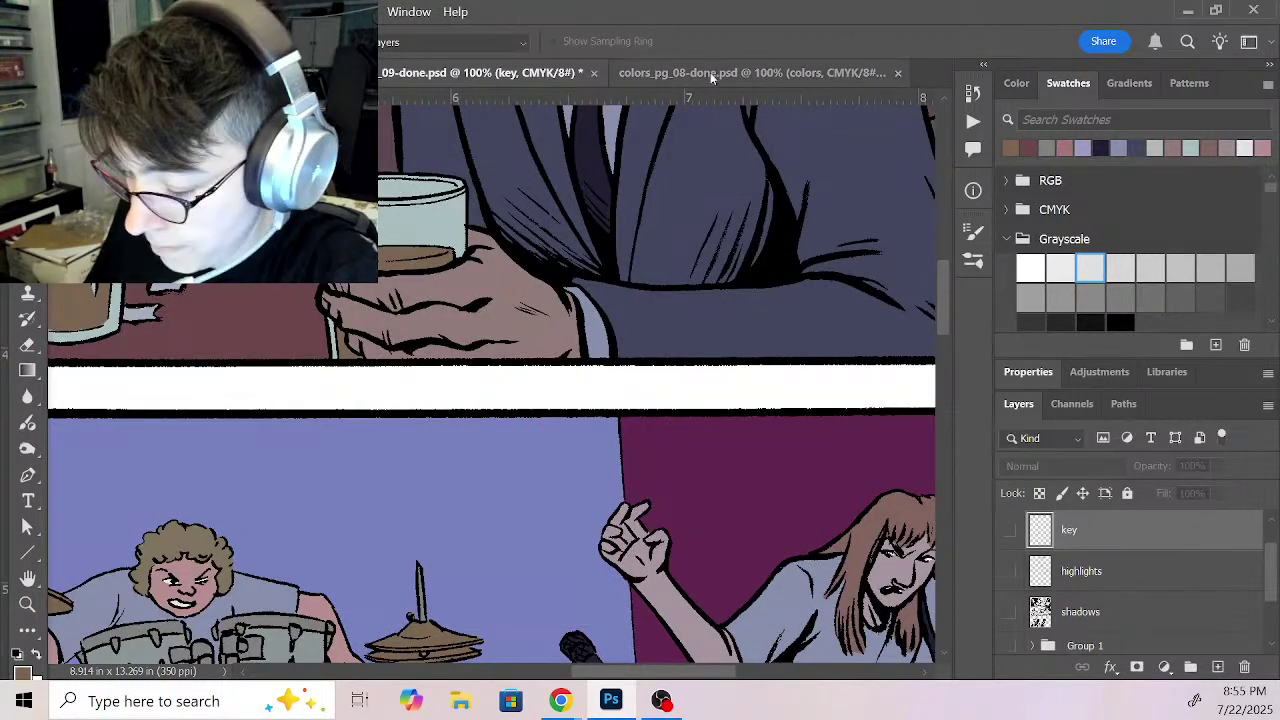
left_click(713, 74)
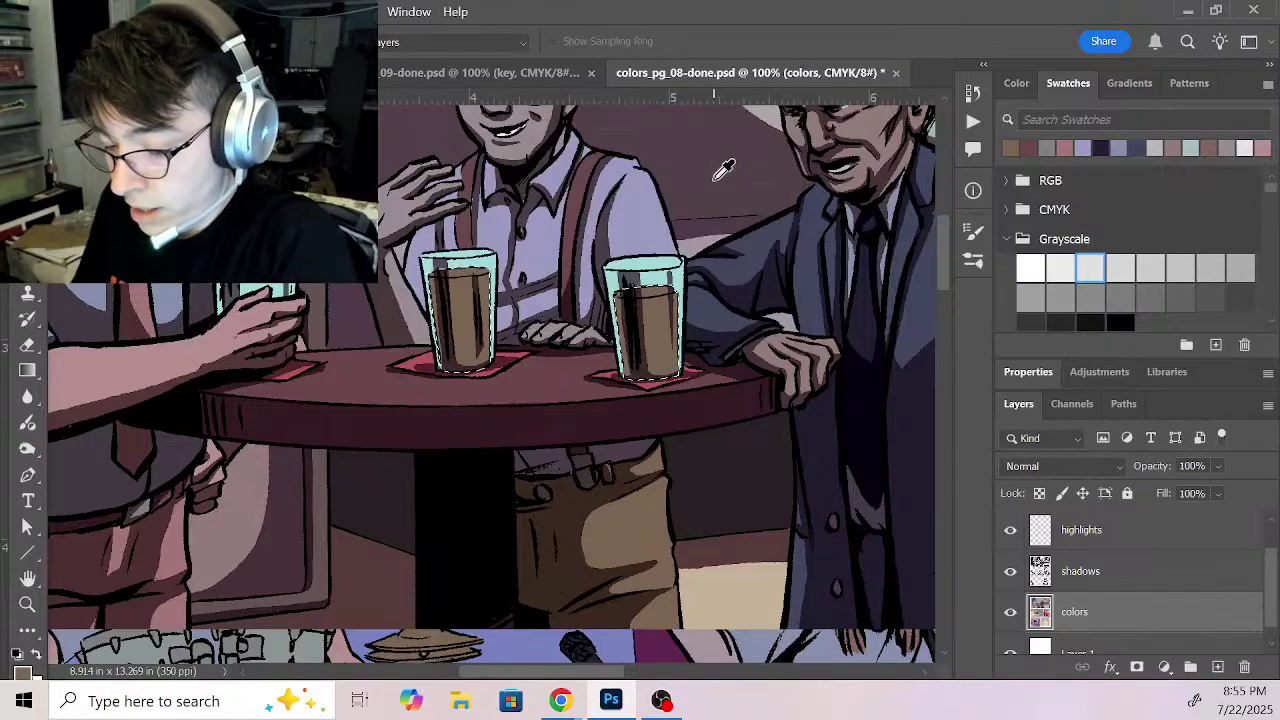
Step: Select the glass areas of the three tumblers and fill them at 100% opacity with the pale teal sampled from the bald man's eyeglass lens
key("w")
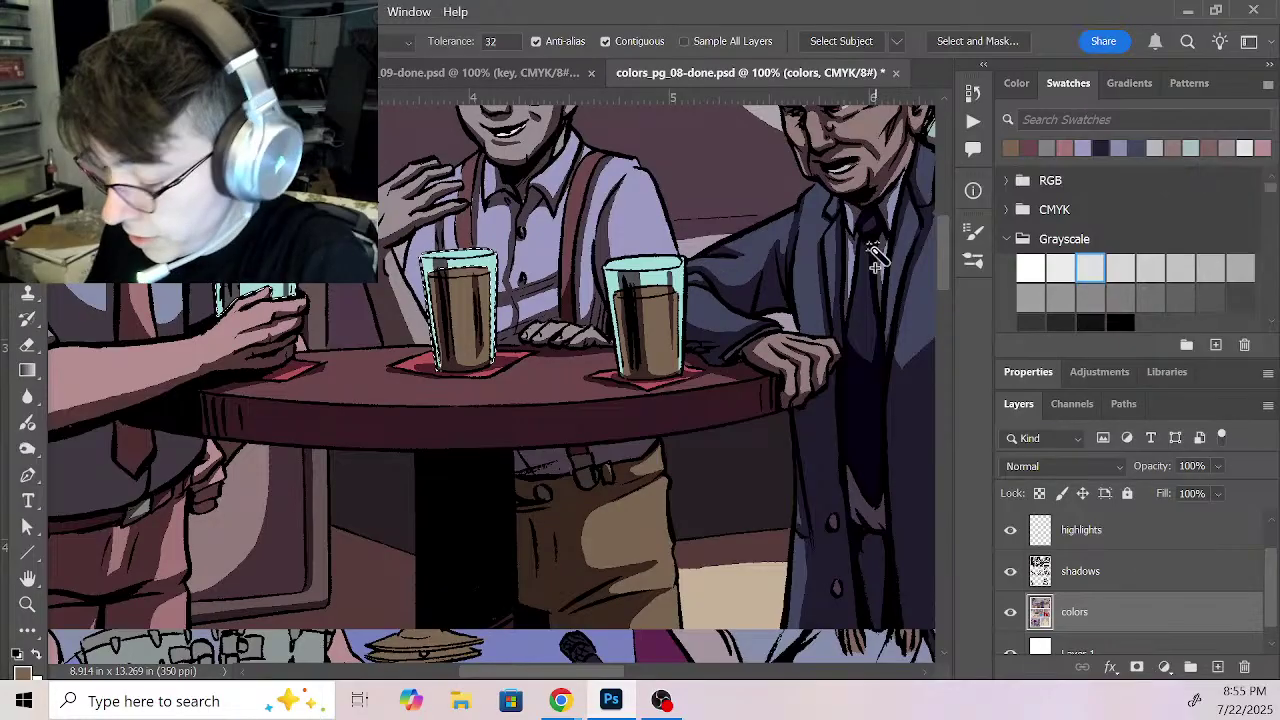
left_click_drag(951, 280, 951, 250)
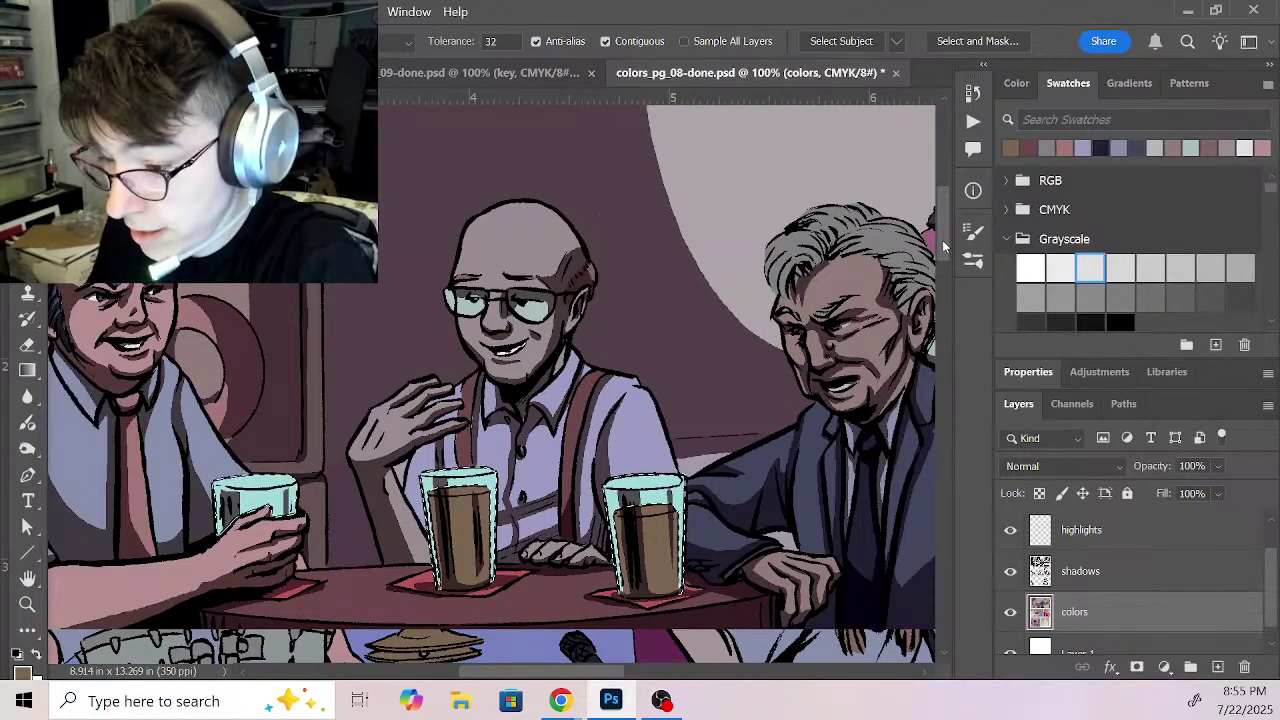
key("i")
left_click(470, 310)
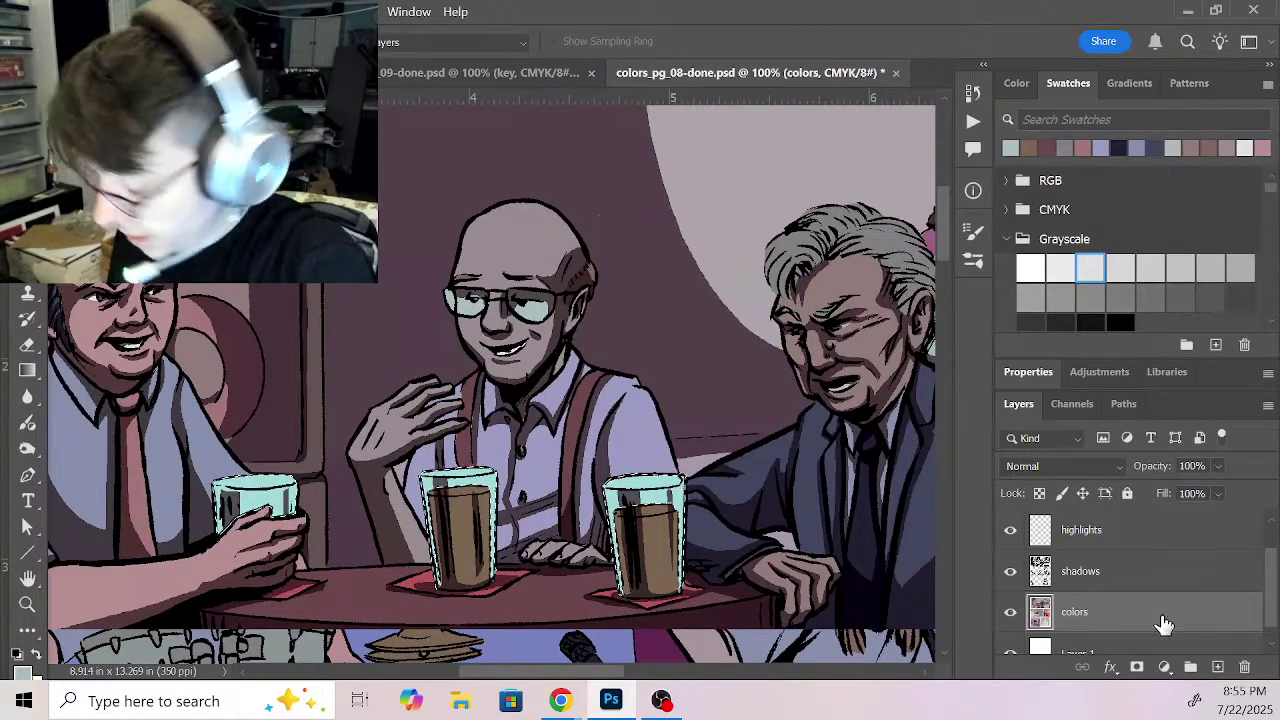
key("shift+F5")
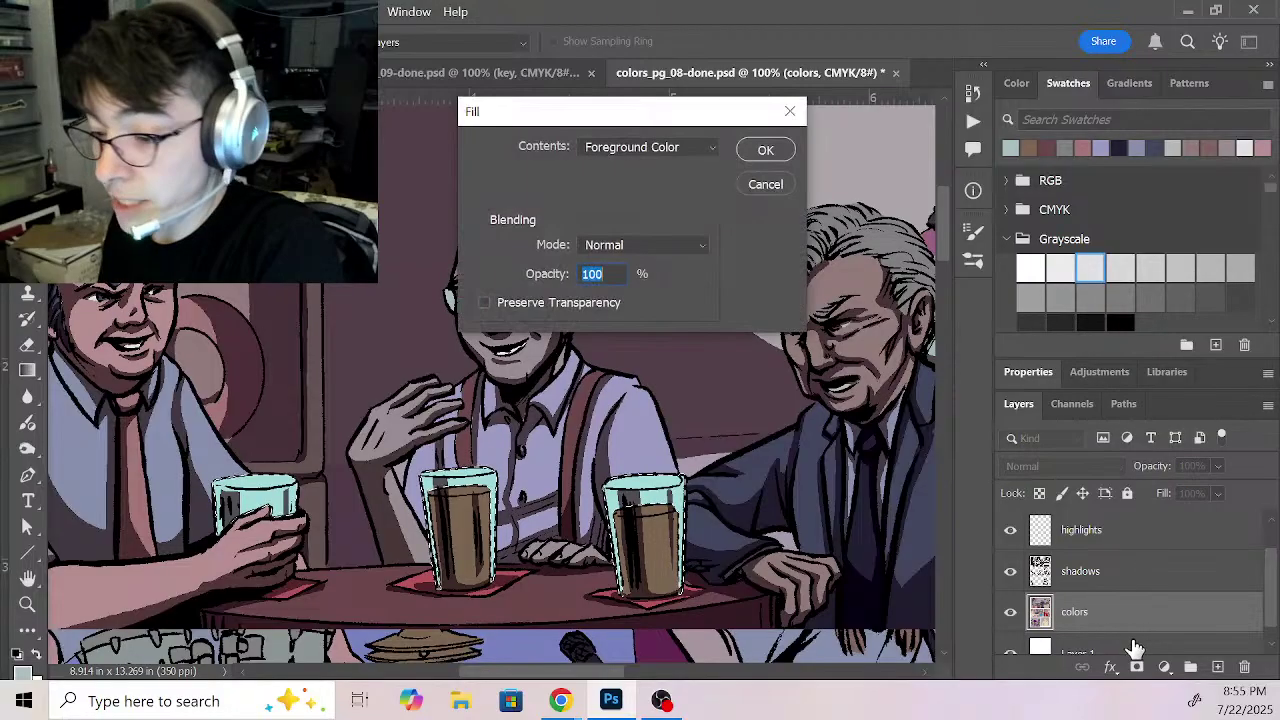
key("Return")
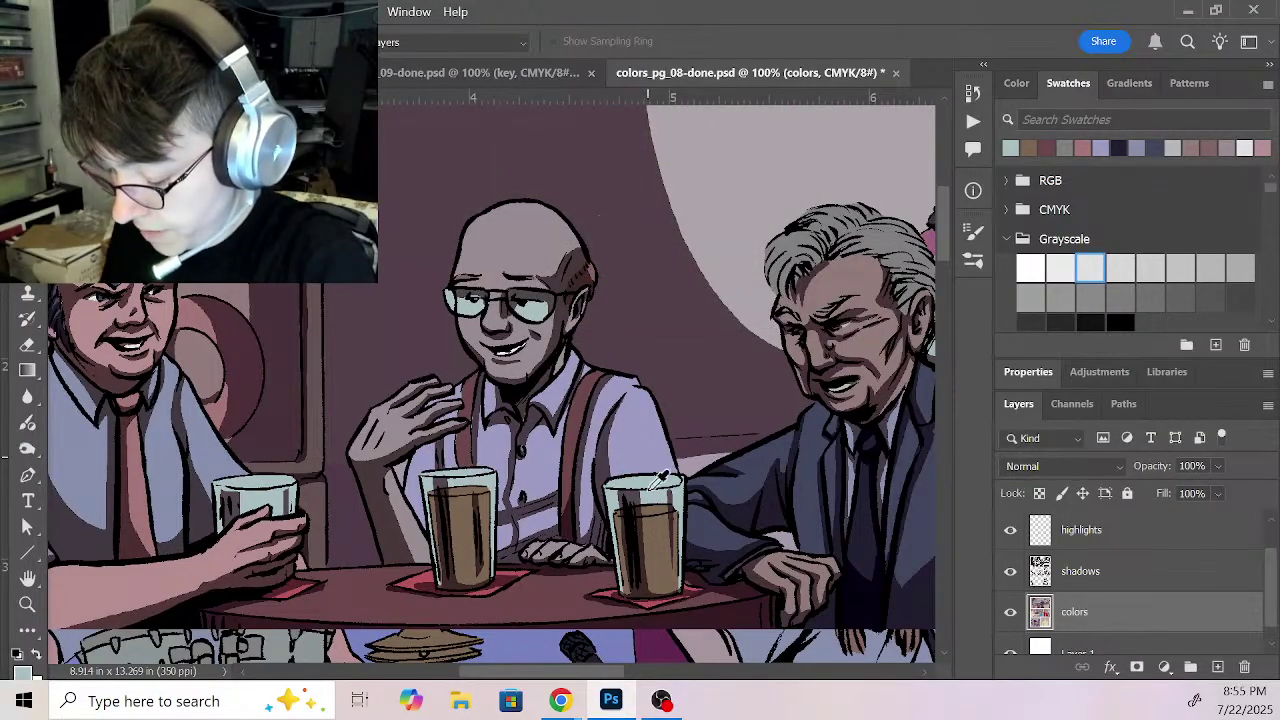
Step: Select the red coasters under the three glasses and fill them with the pale lavender sampled from page 09
key("w")
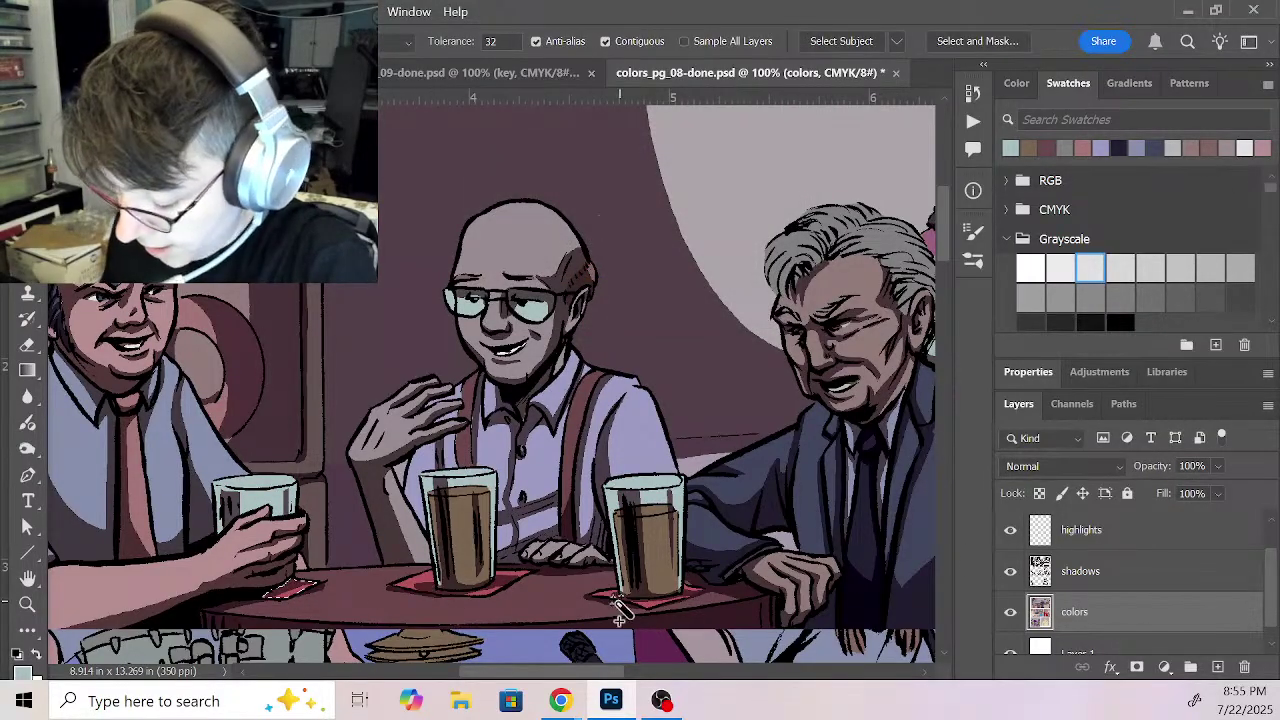
left_click(520, 72)
left_click_drag(367, 388, 551, 446)
key("i")
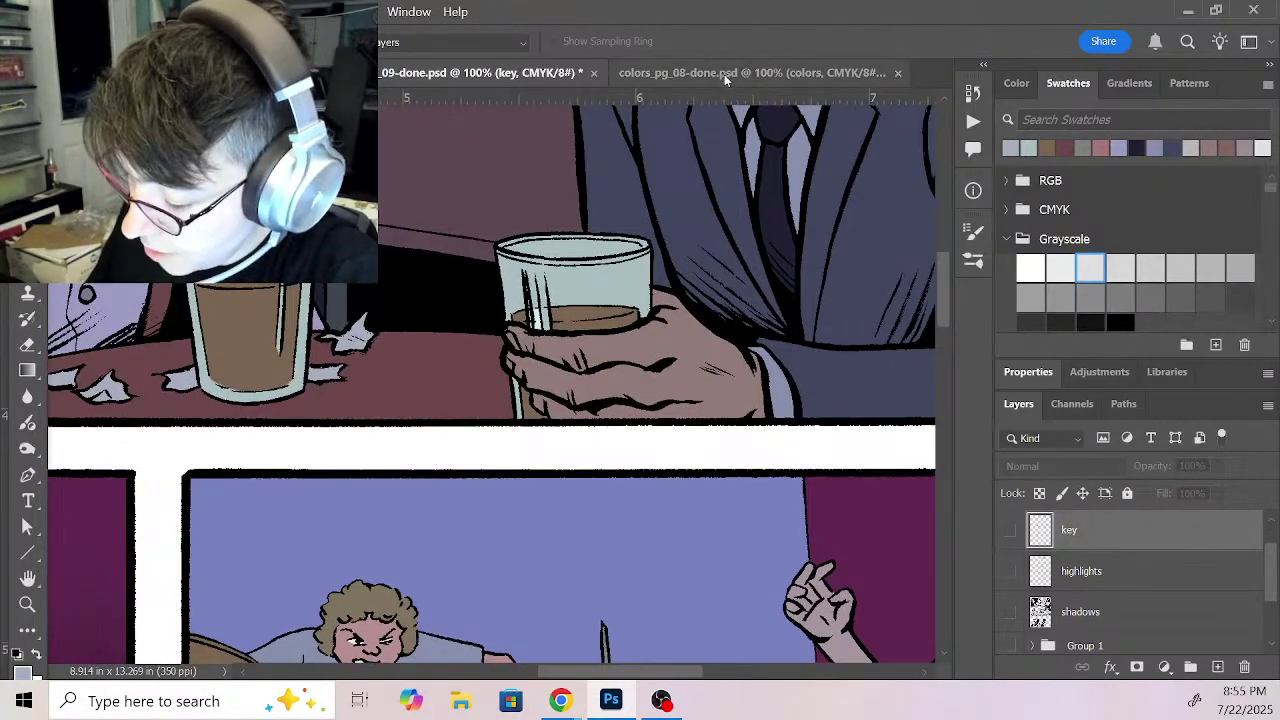
left_click(725, 78)
key("shift+BackSpace")
key("Return")
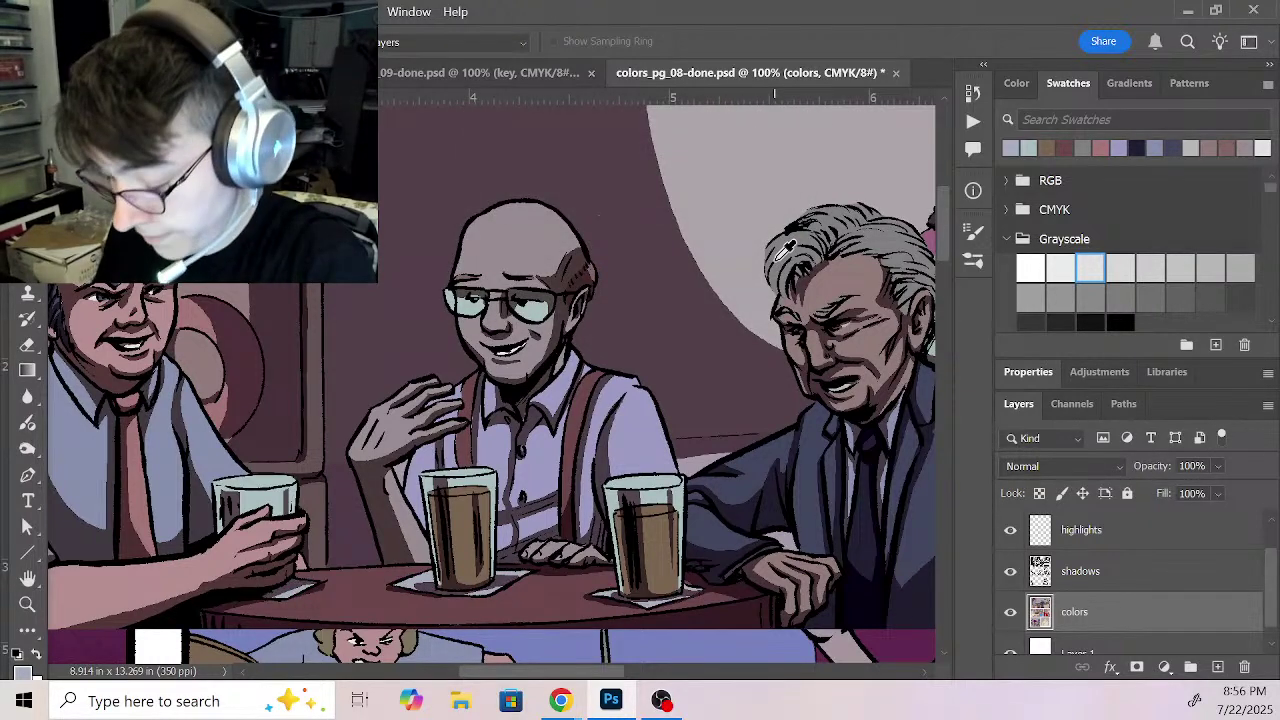
Step: Select the grey-haired man's three coat buttons and fill them at 100% opacity with the dark navy sampled from his tie
key("z")
left_click(757, 542, "alt")
left_click(757, 542, "alt")
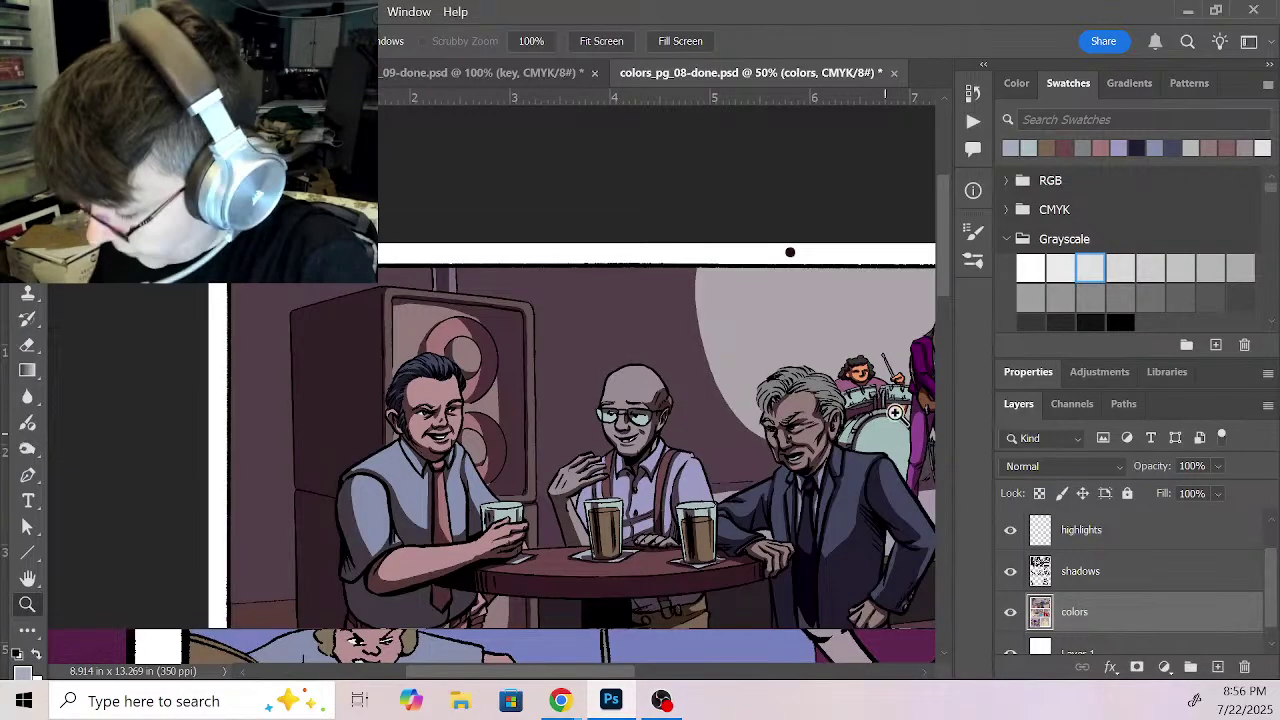
left_click_drag(944, 248, 949, 305)
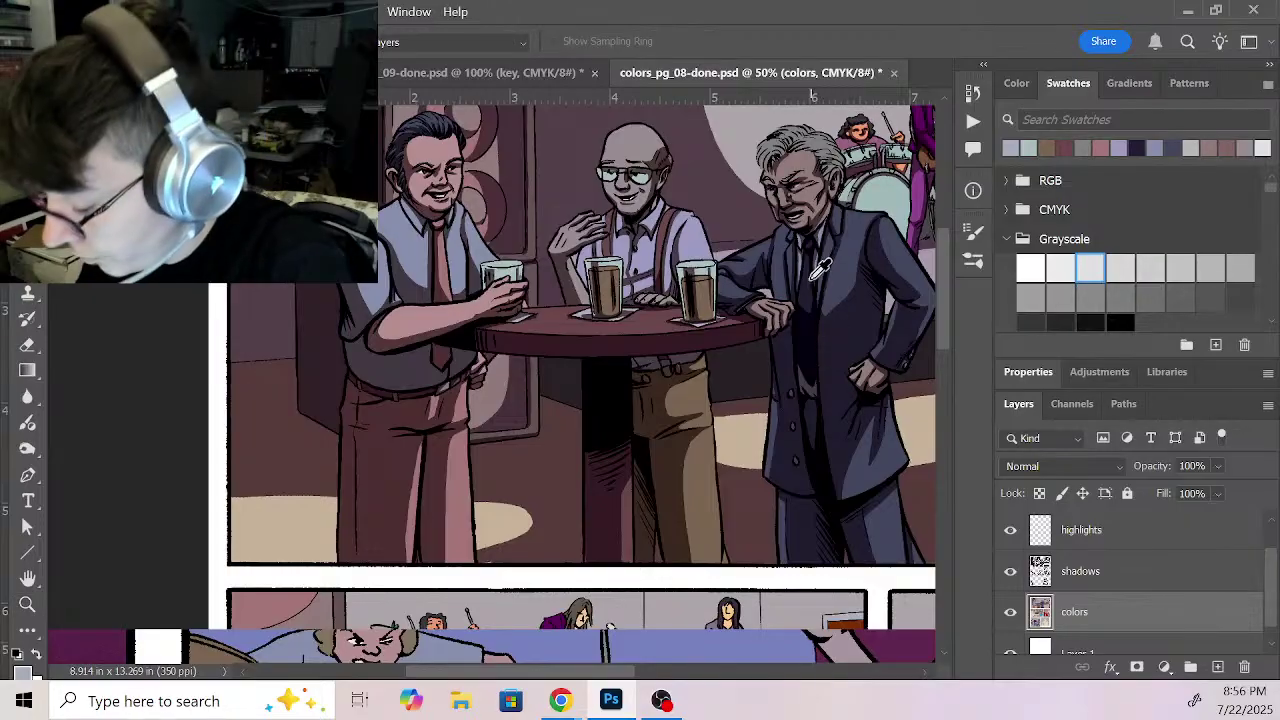
left_click(810, 410)
key("w")
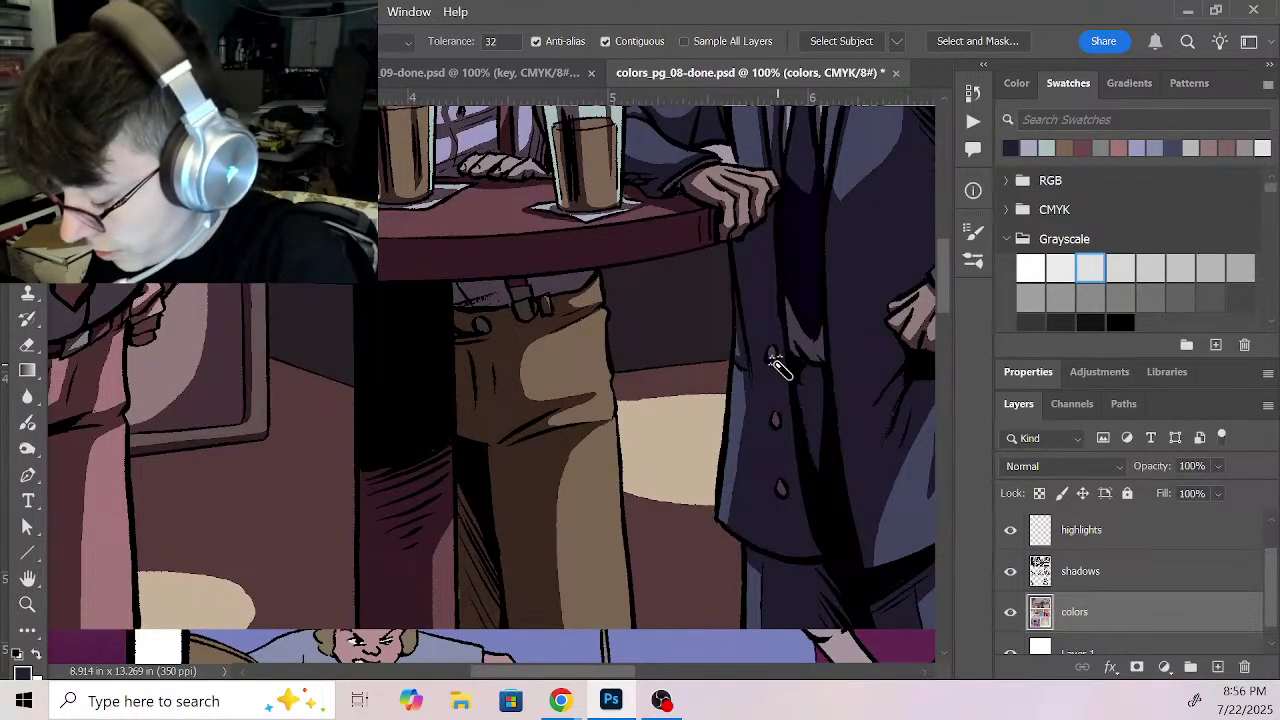
left_click(771, 356)
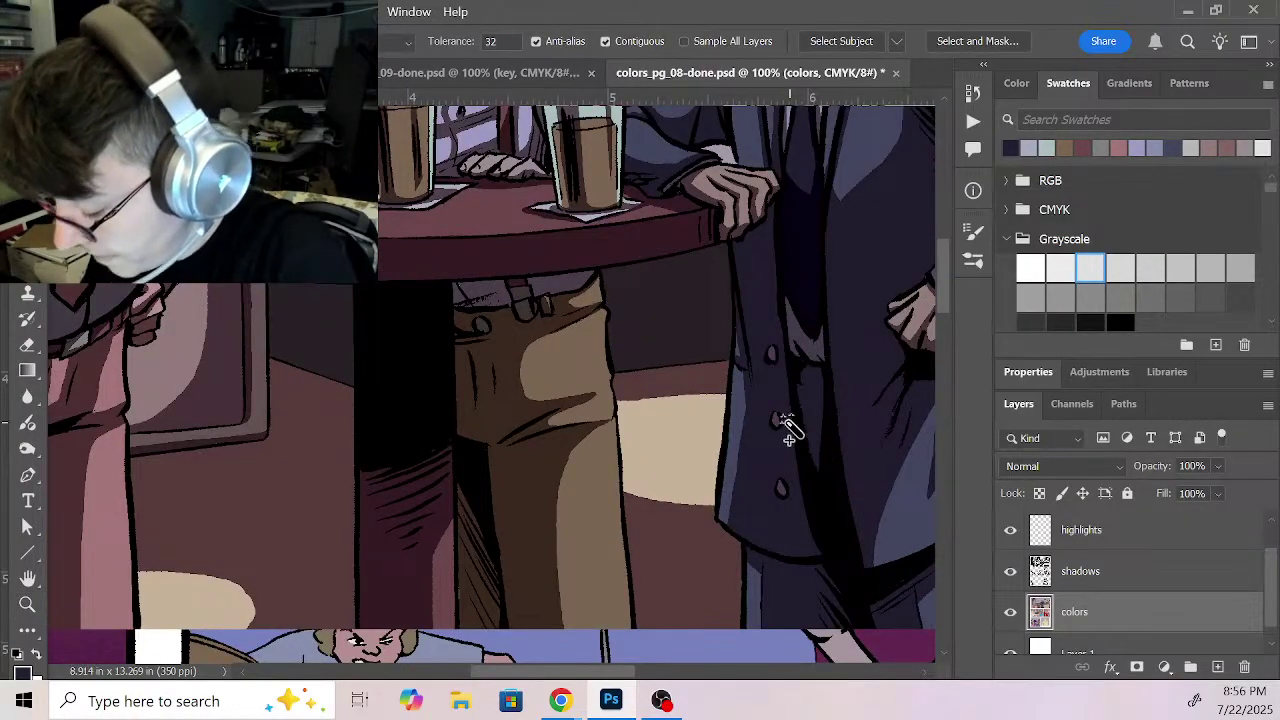
left_click(783, 493, "shift")
key("shift+BackSpace")
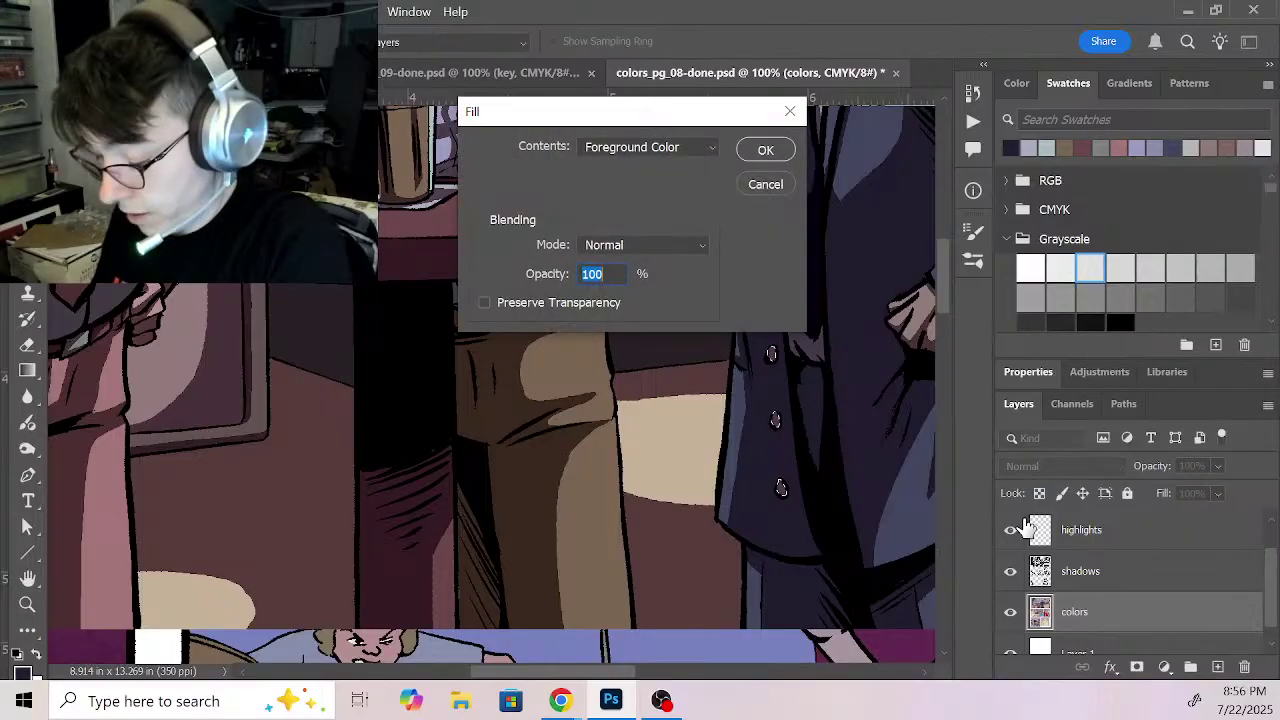
key("Return")
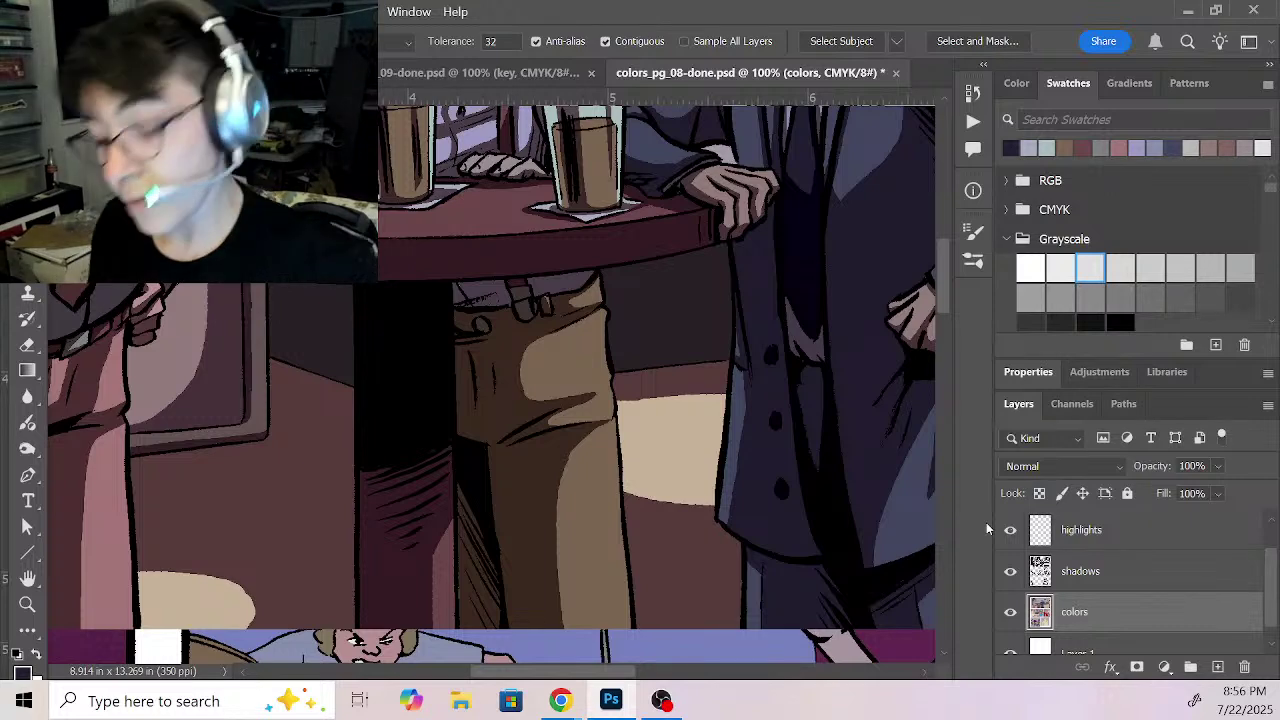
Step: Inspect the recoloured figures, table and drinks across page 8's top panel
key("z")
left_click(714, 309)
left_click(714, 309)
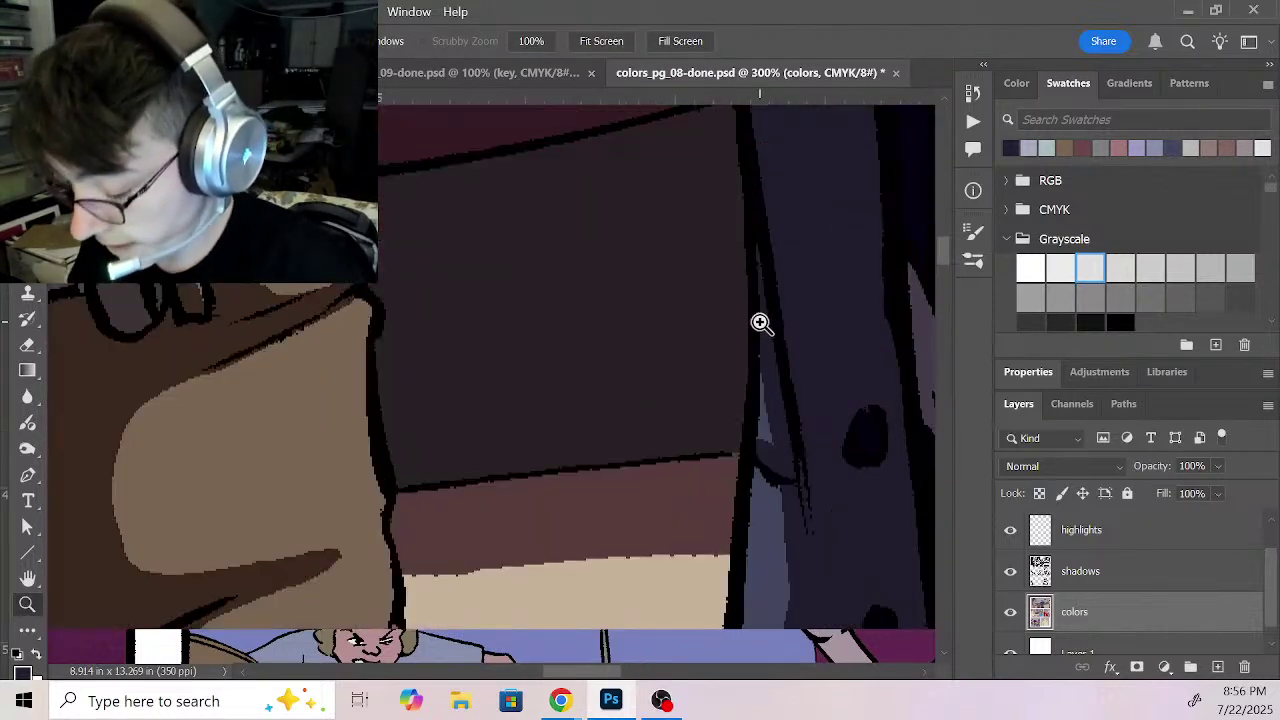
left_click(758, 357, "alt")
left_click(749, 360, "alt")
left_click(737, 366, "alt")
left_click(720, 322, "alt")
left_click(757, 398, "alt")
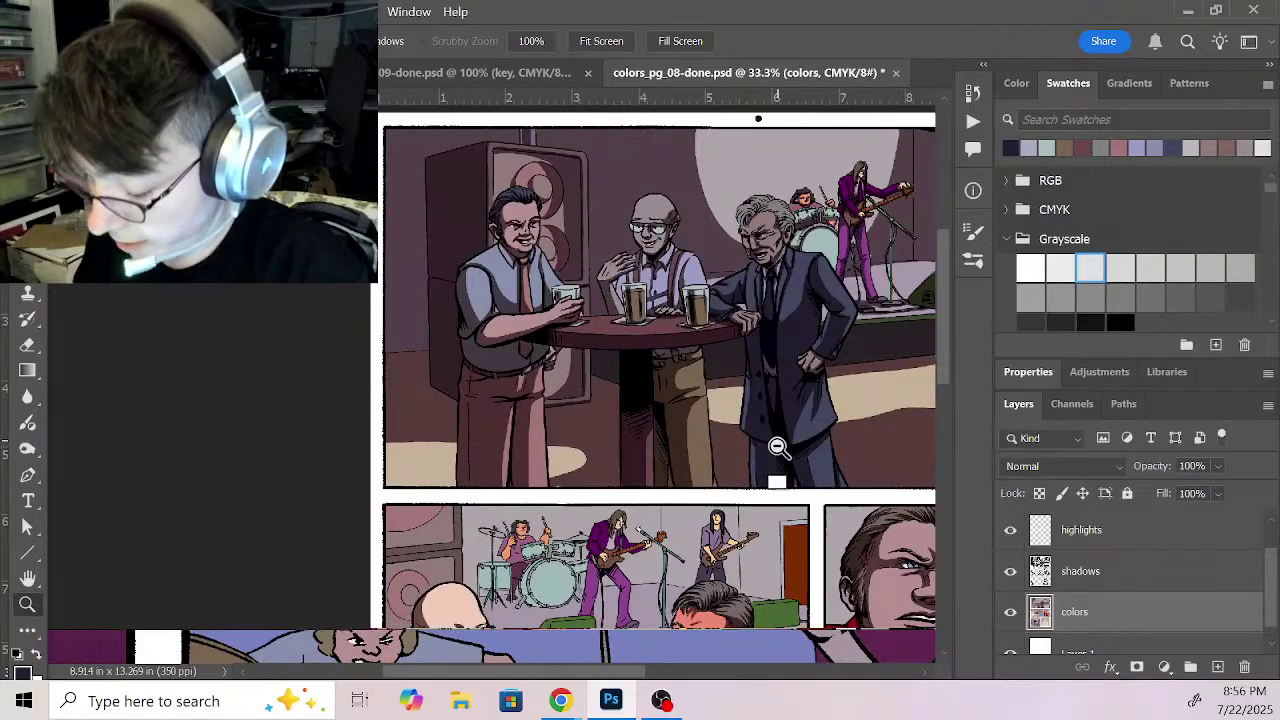
left_click_drag(597, 675, 636, 708)
key("s")
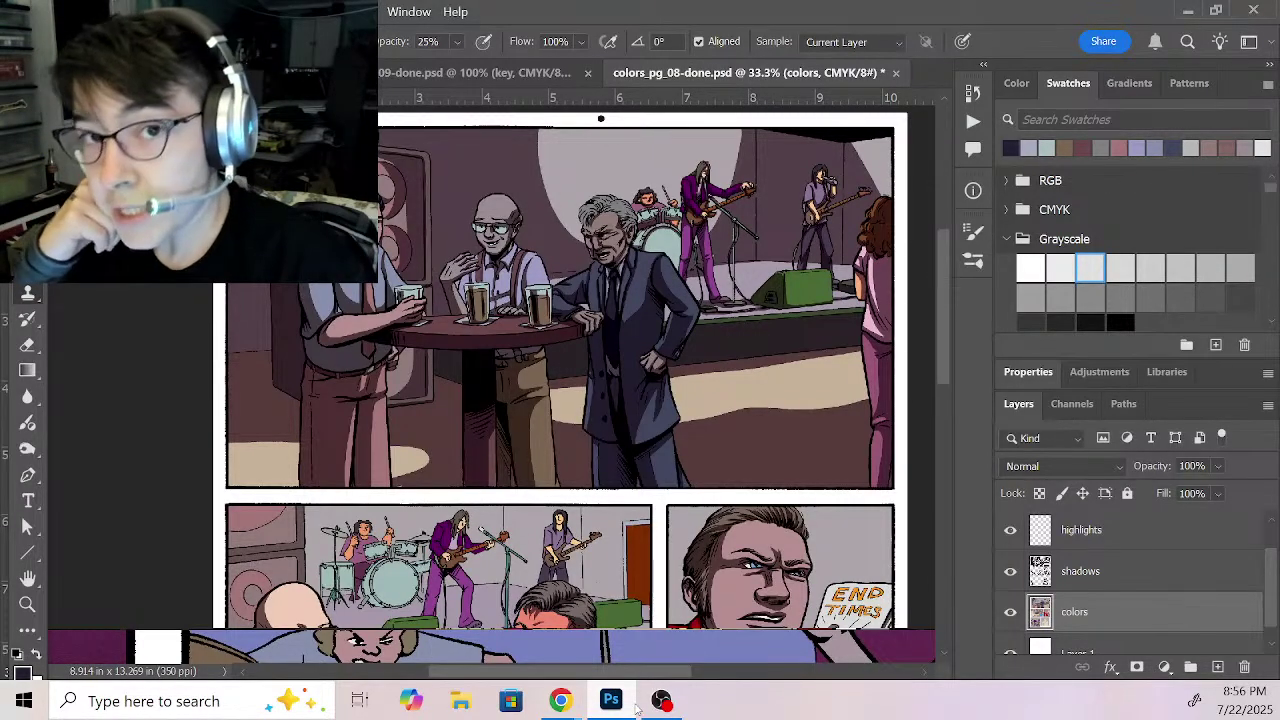
left_click_drag(551, 678, 568, 676)
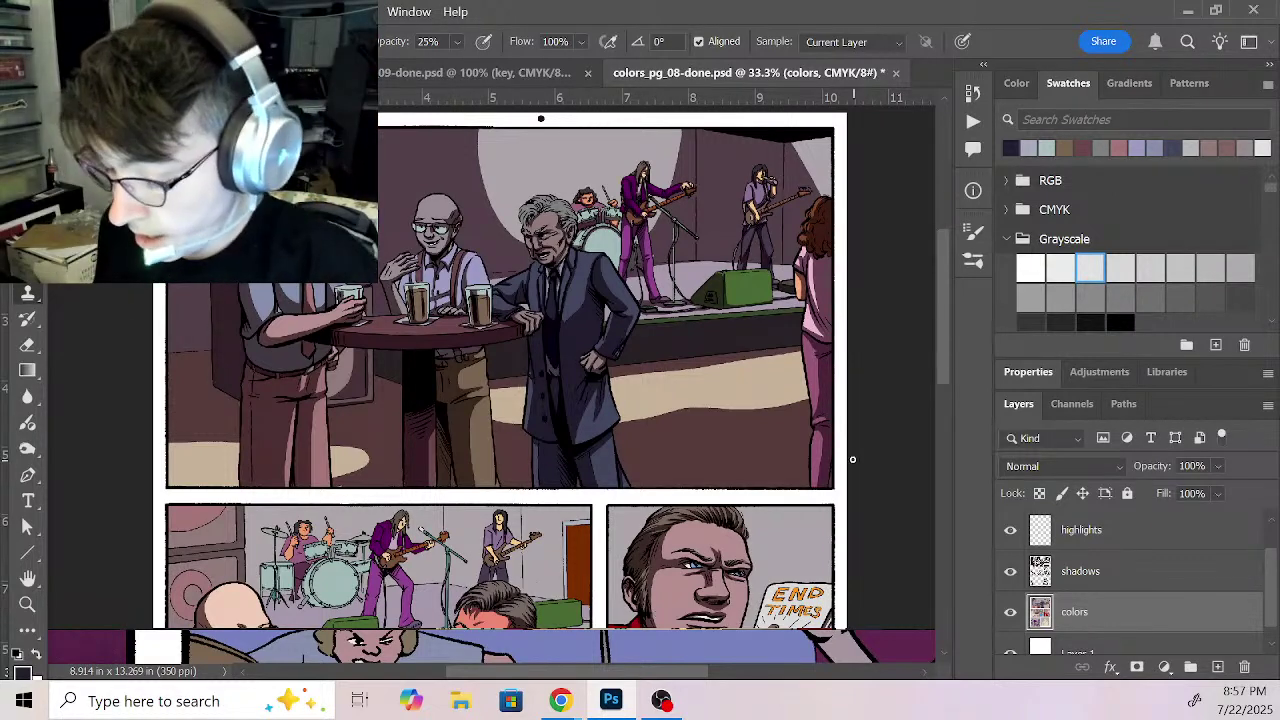
Step: Select all floor areas in page 8's top panel, including the small gaps around the figures' legs and beside the panel border
key("w")
left_click(682, 412)
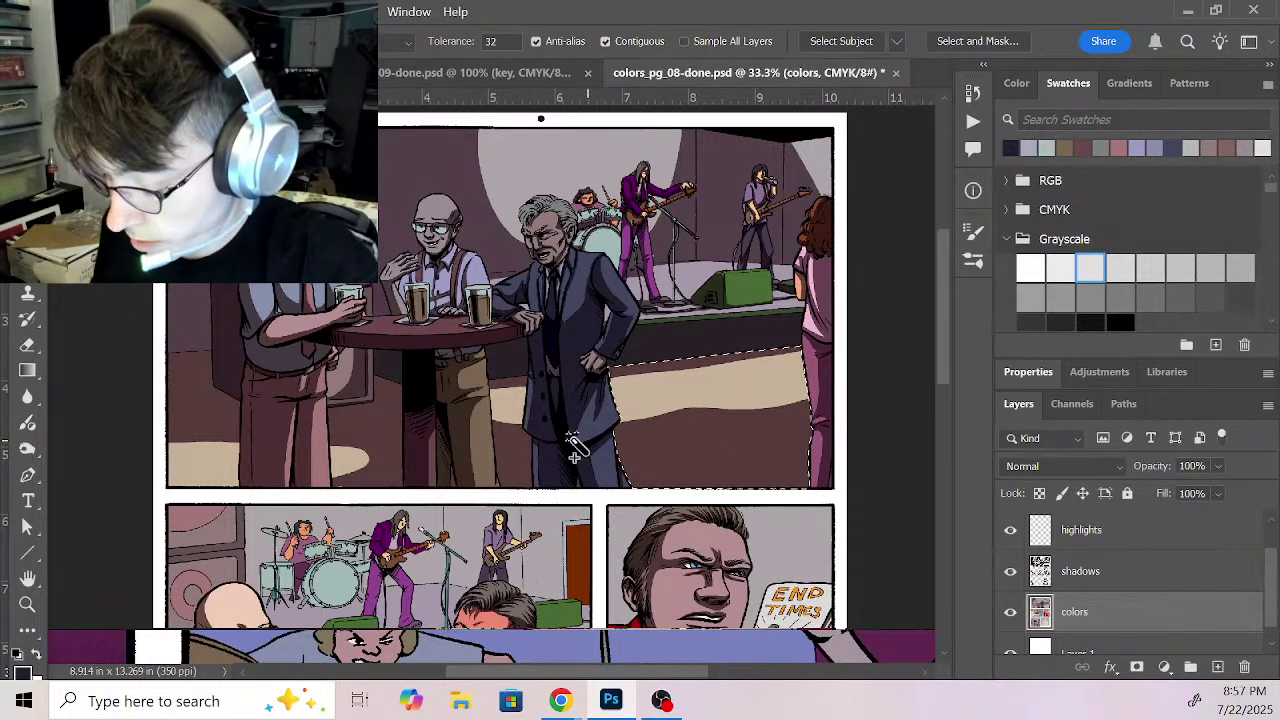
left_click(198, 428, "shift")
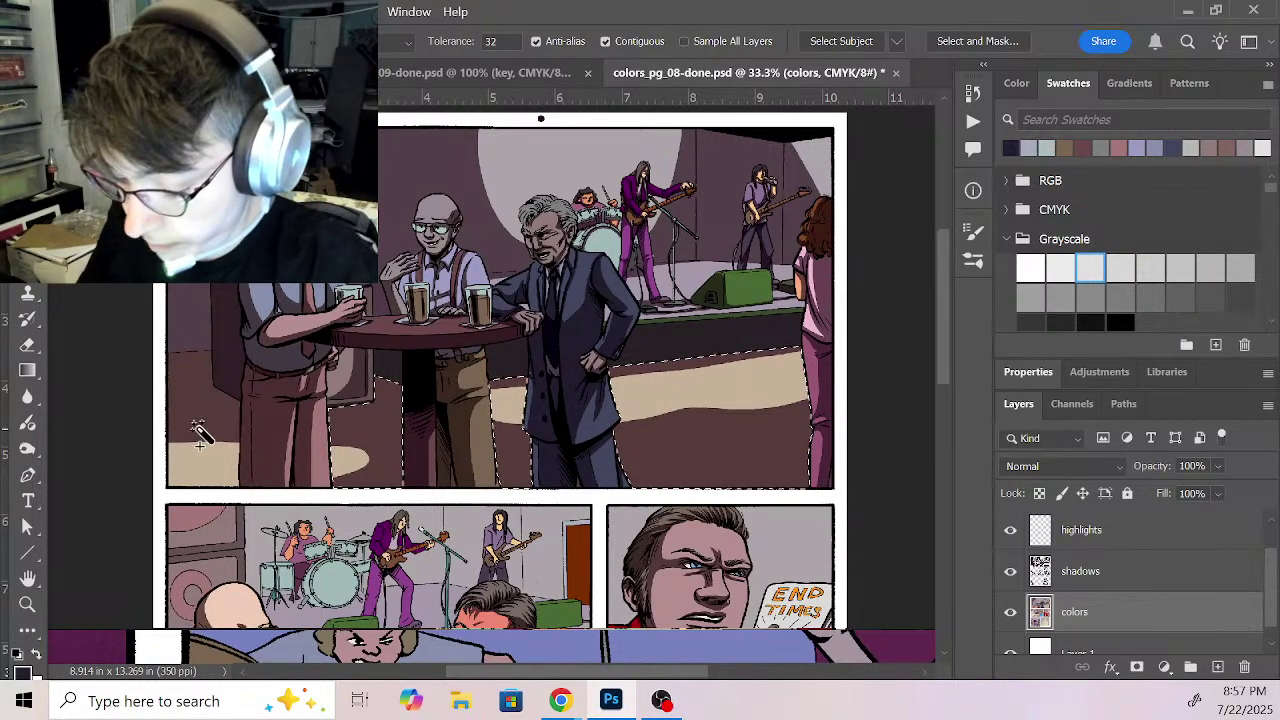
key("z")
left_click(493, 494)
left_click(495, 495)
key("w")
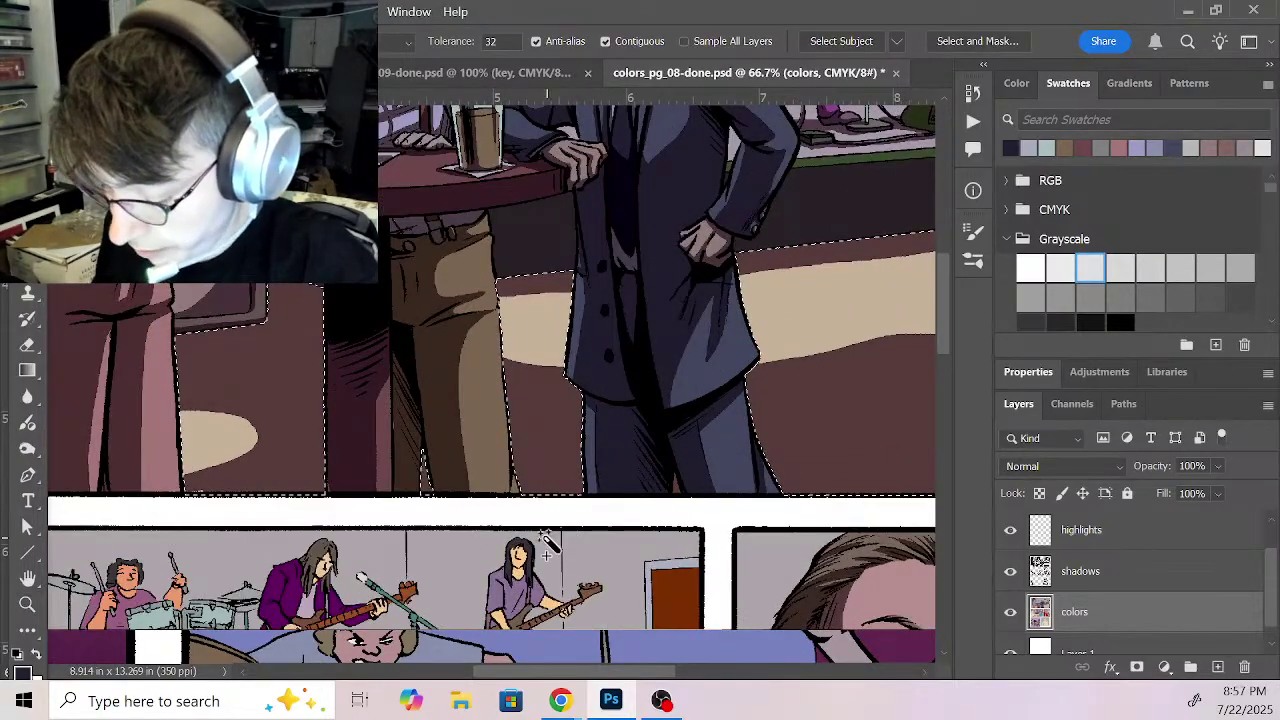
left_click_drag(691, 508, 463, 543)
left_click(792, 482, "shift")
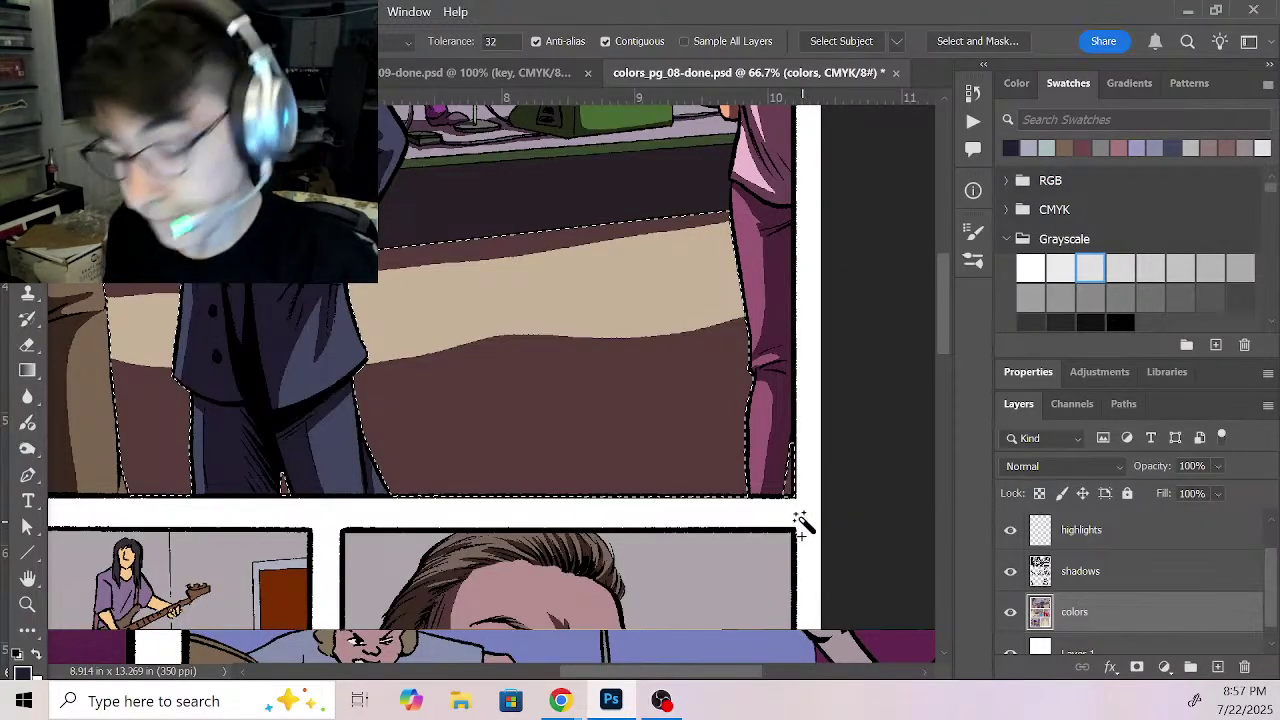
Step: Sample the deep red beside the grey-haired man's sleeve on page 09, fill page 8's selected floor with it, and deselect
left_click(495, 72)
left_click_drag(722, 392, 234, 577)
key("i")
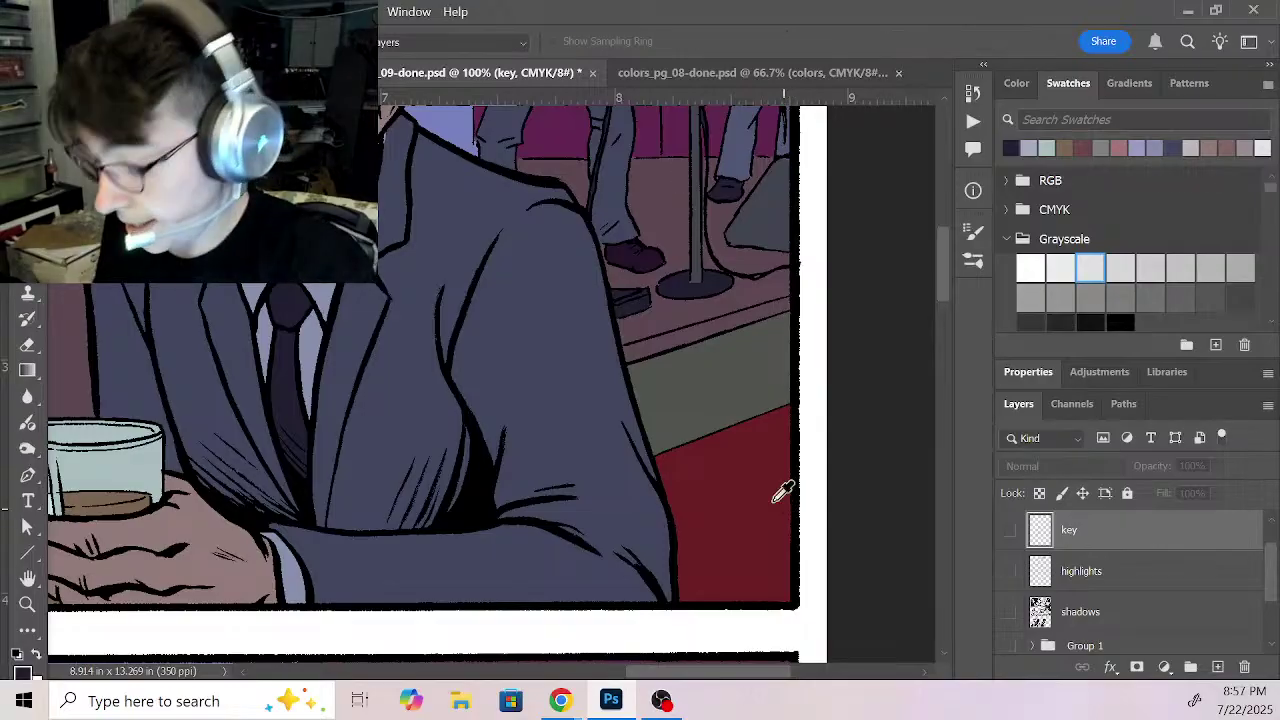
left_click(782, 502)
left_click(690, 72)
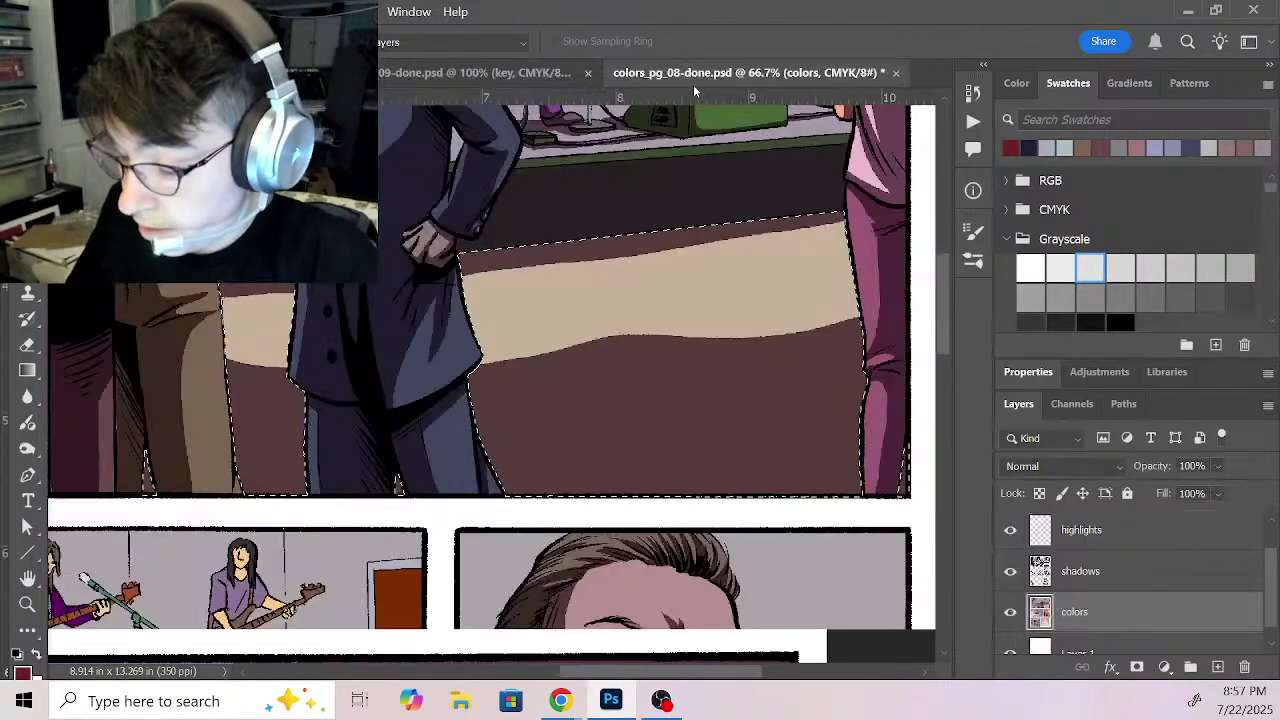
key("shift+BackSpace")
key("Return")
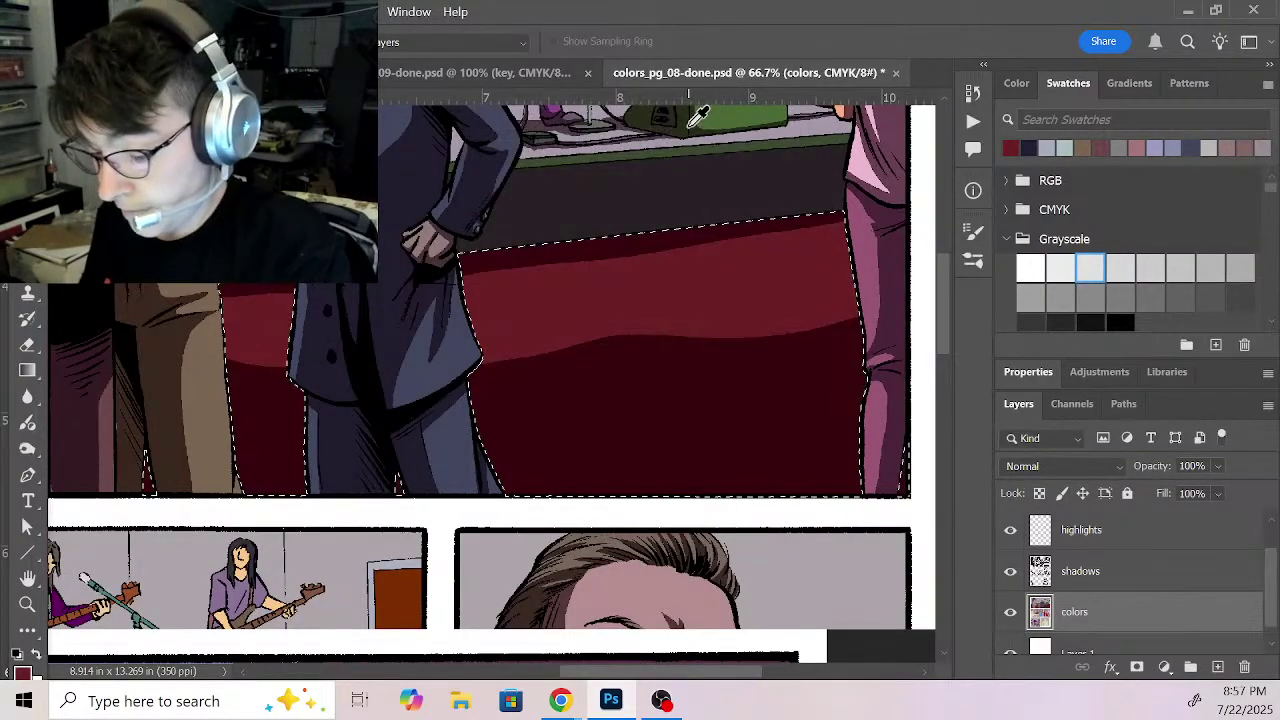
key("ctrl+d")
key("z")
left_click(686, 408, "alt")
left_click(751, 476, "alt")
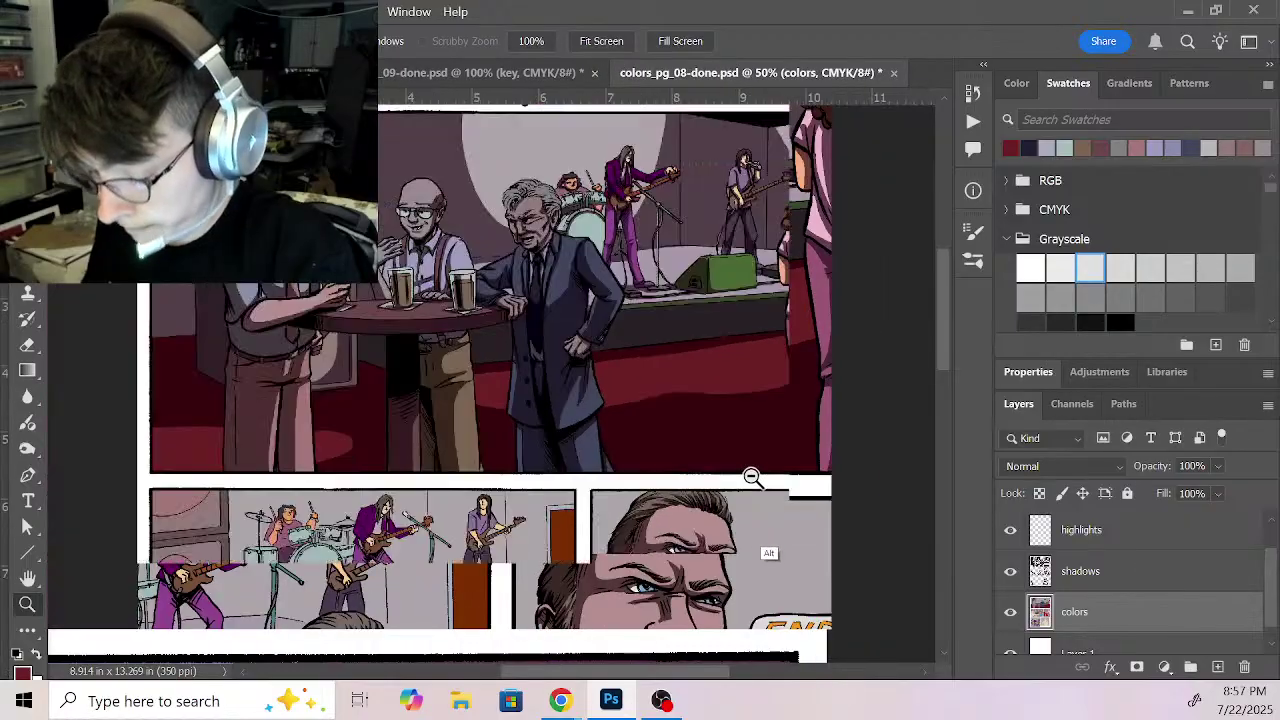
left_click_drag(510, 394, 586, 443)
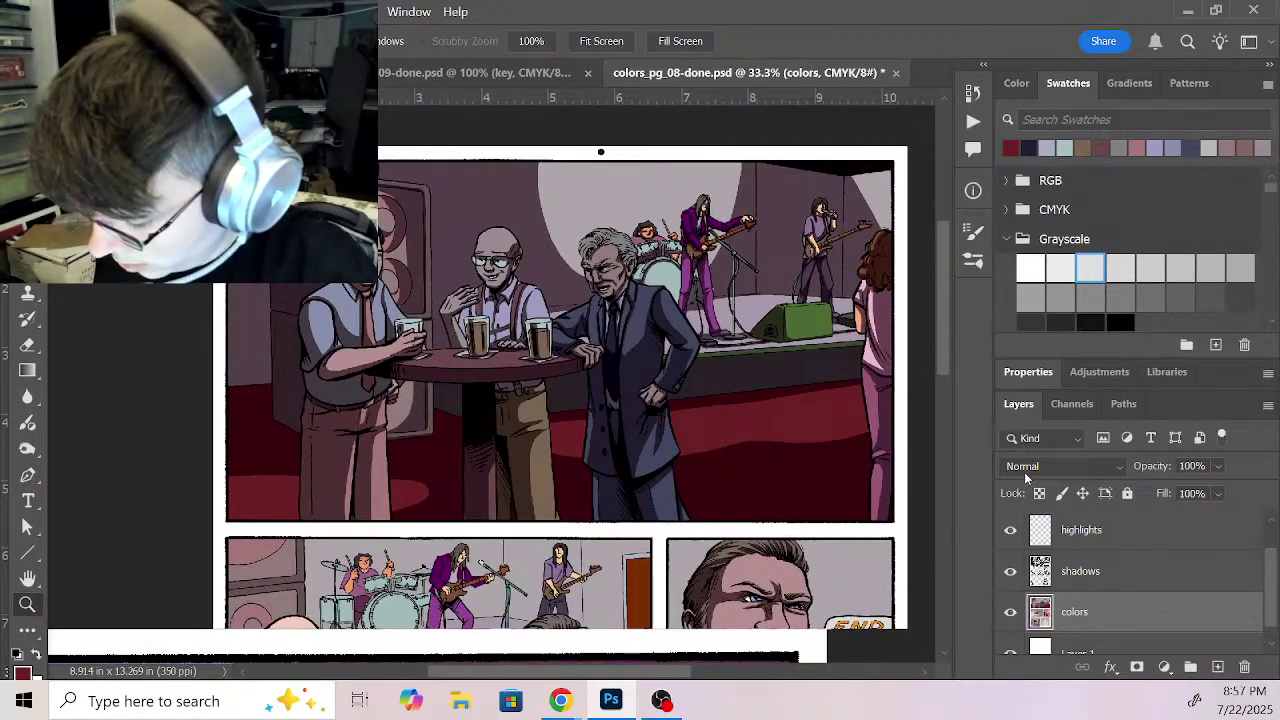
key("w")
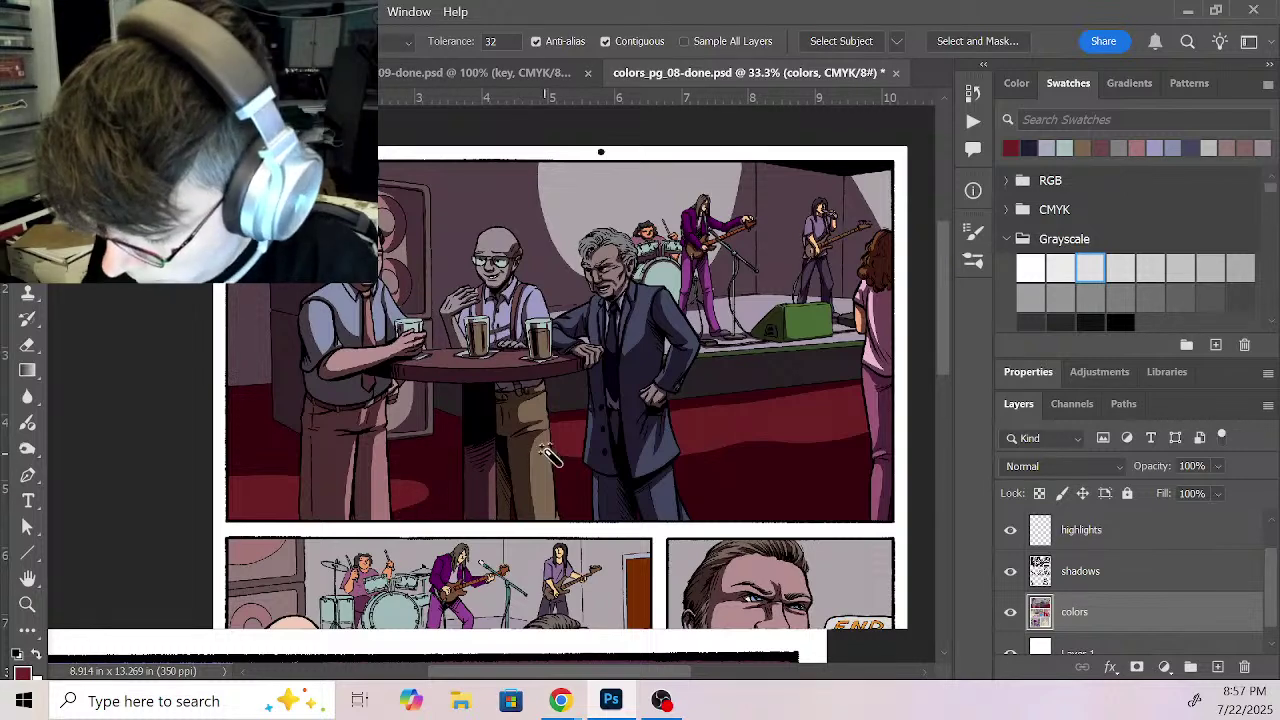
left_click(474, 215)
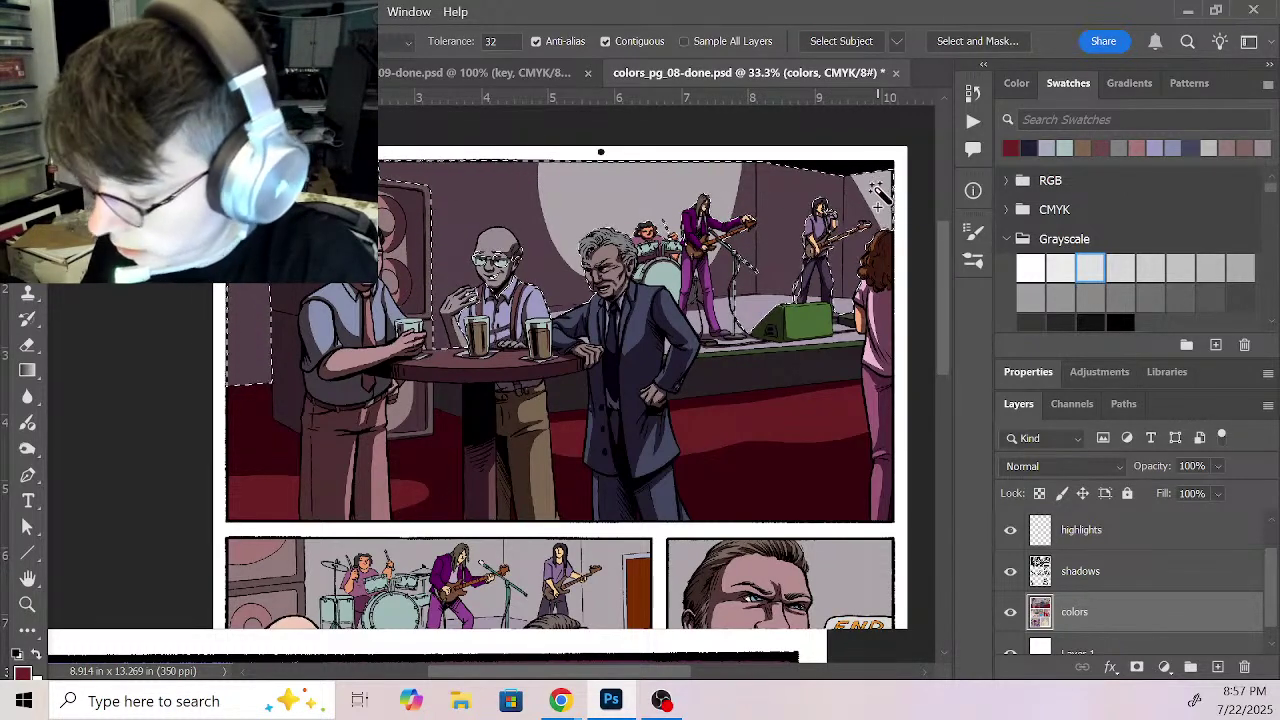
key("z")
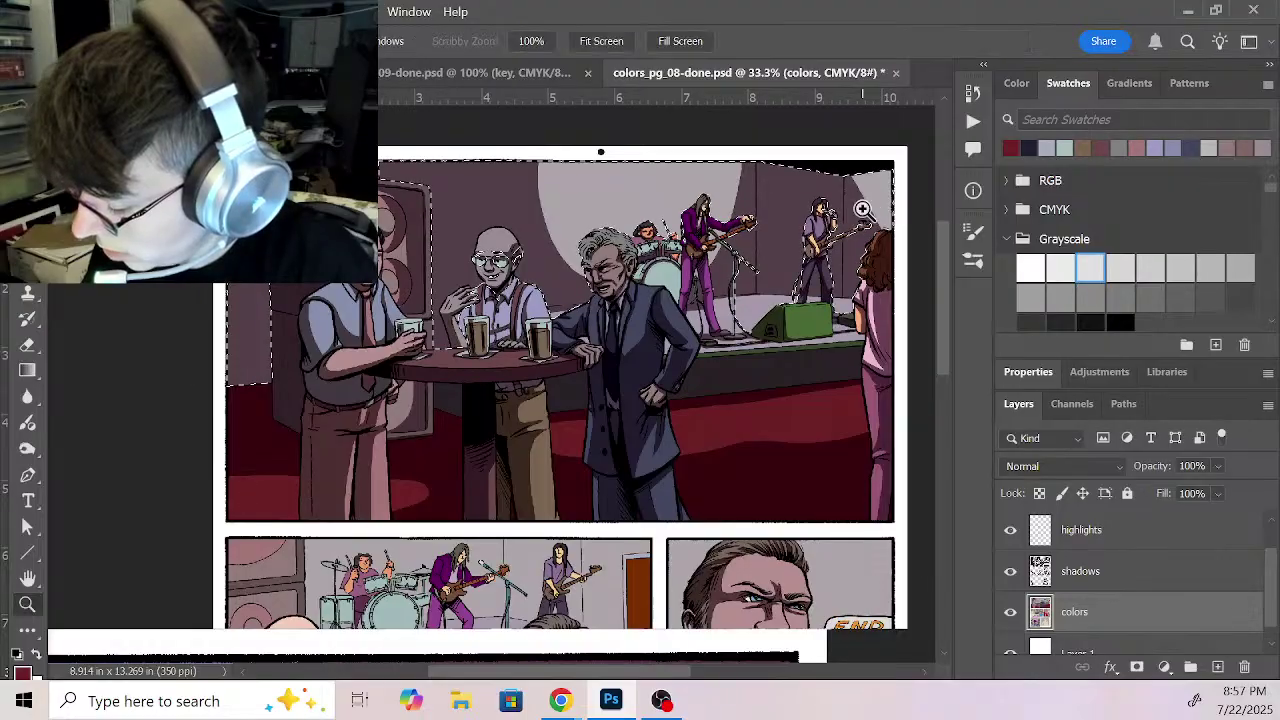
key("ctrl+d")
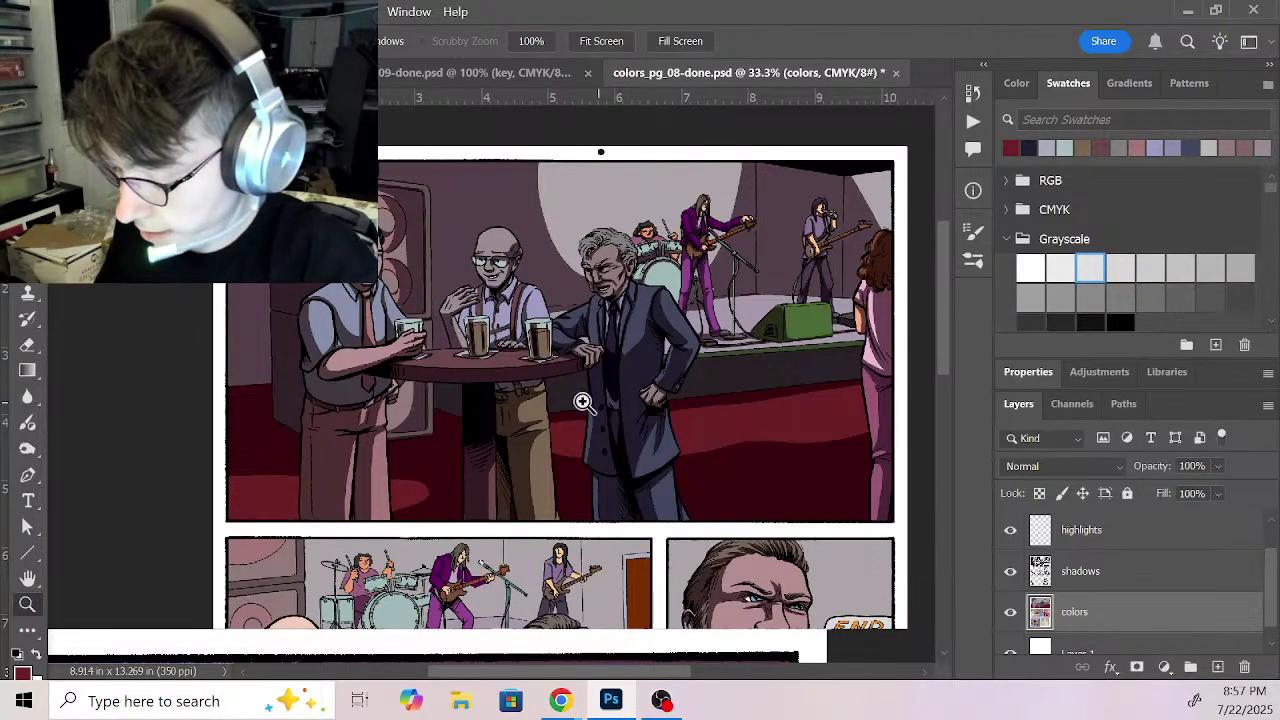
Step: Switch to page 09 and examine its whole top panel as a reference for the background colours
left_click(475, 72)
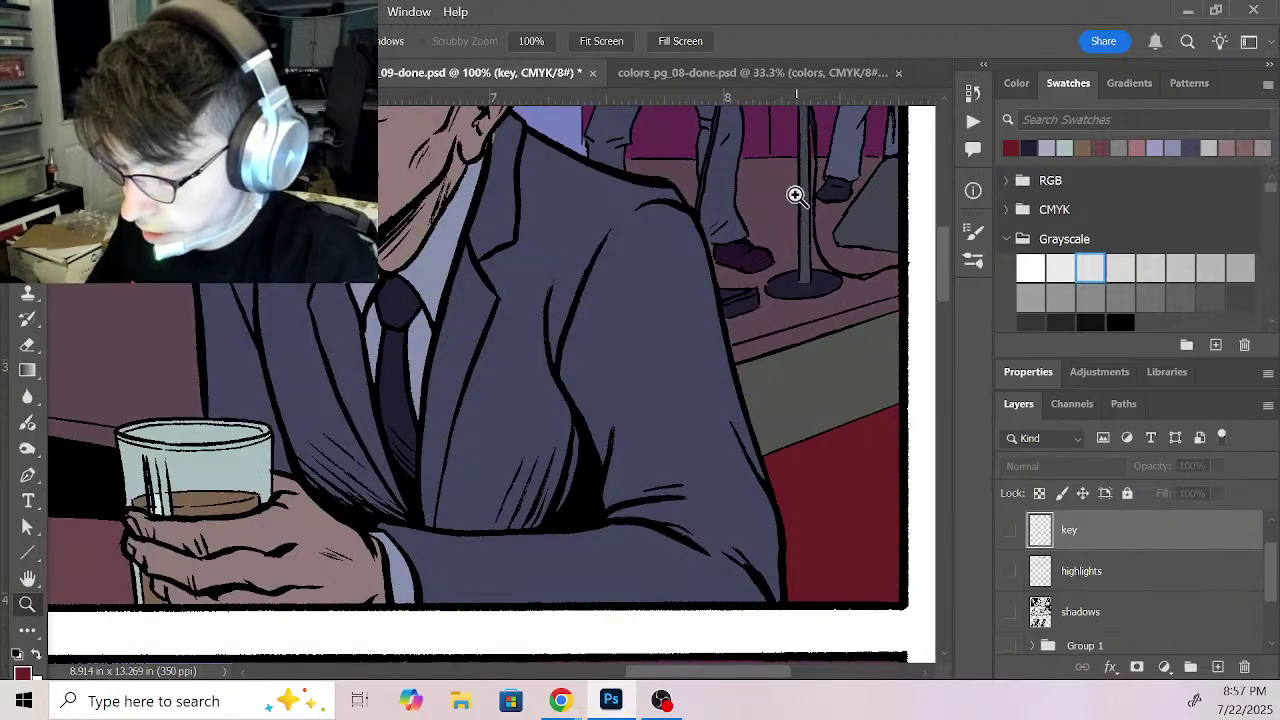
left_click(698, 350, "alt")
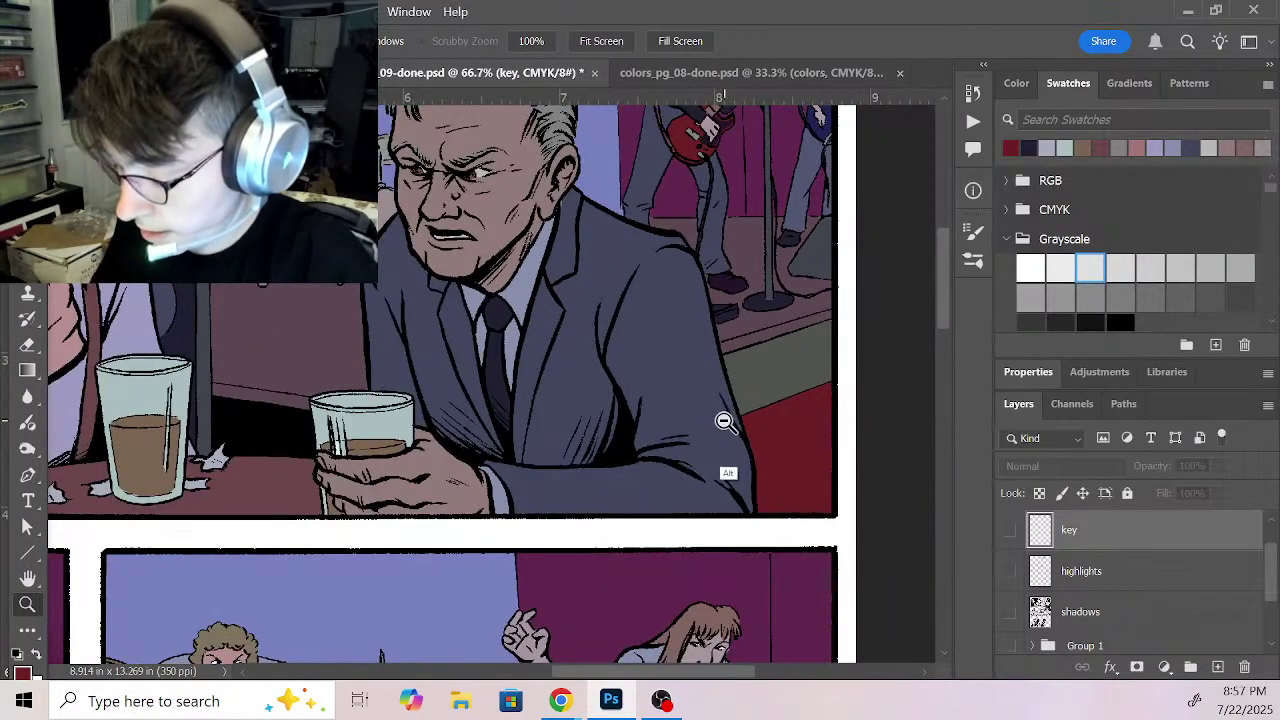
left_click(725, 430, "alt")
left_click(737, 465, "alt")
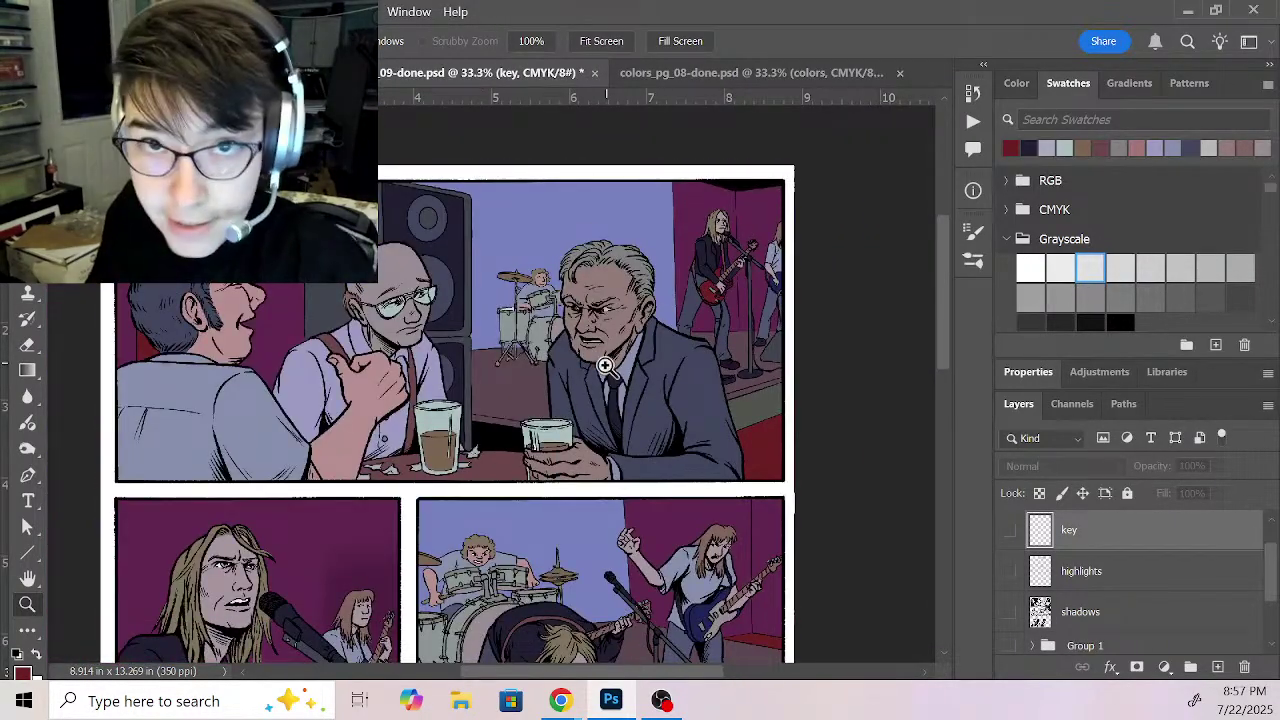